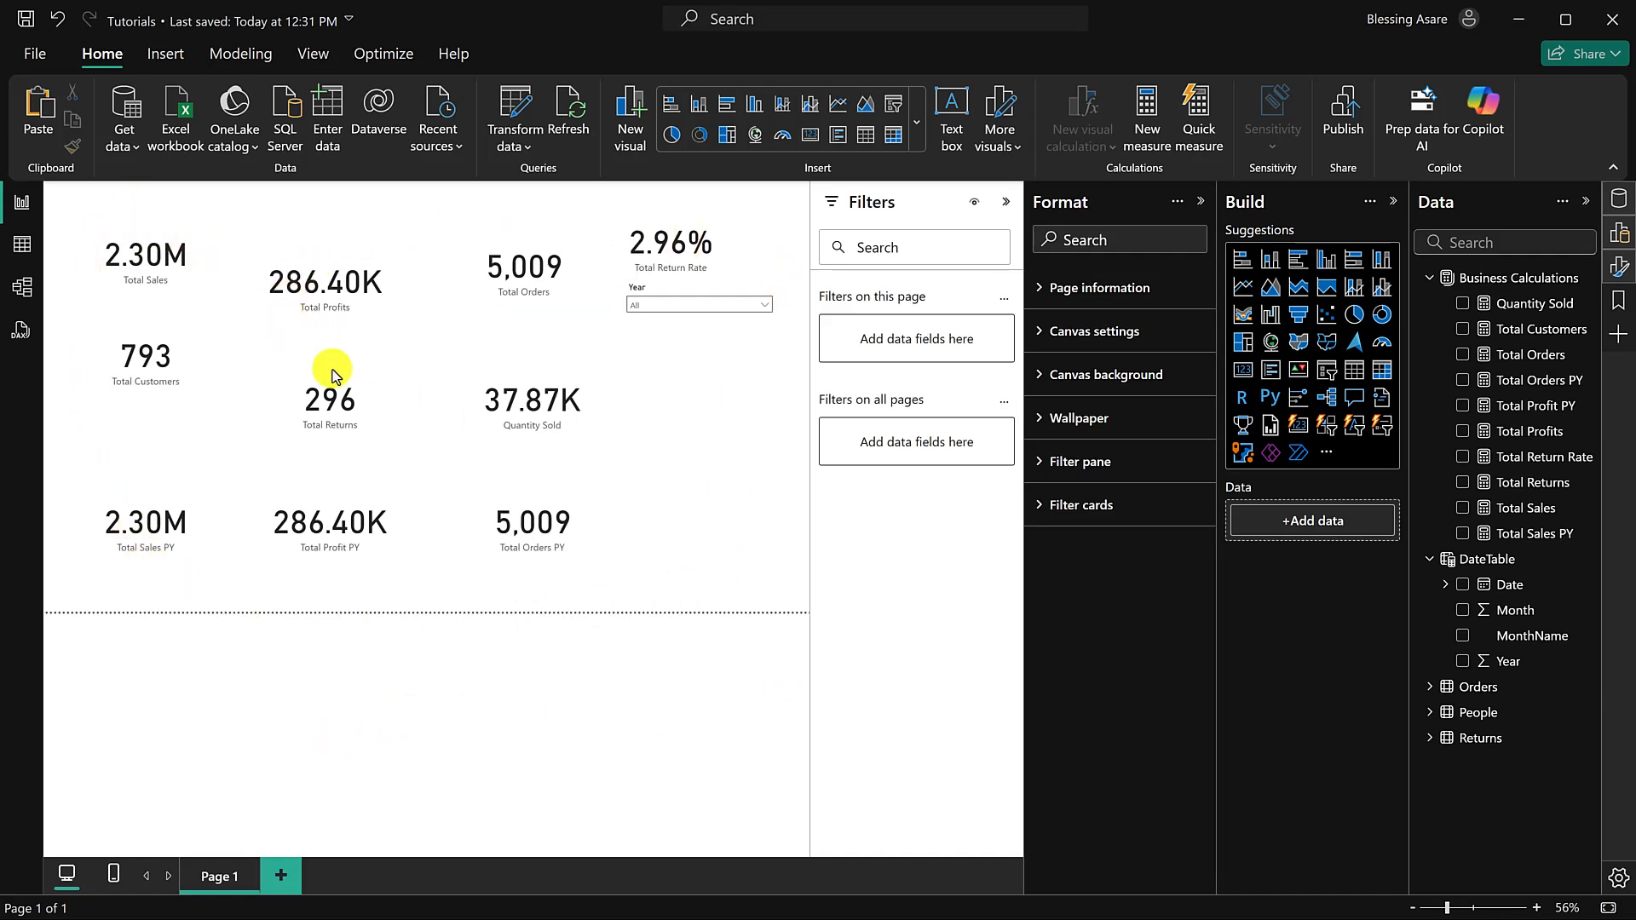
# Step: Move the Year slicer slightly down so it sits clear of the Total Return Rate card
pyautogui.click(698, 286)
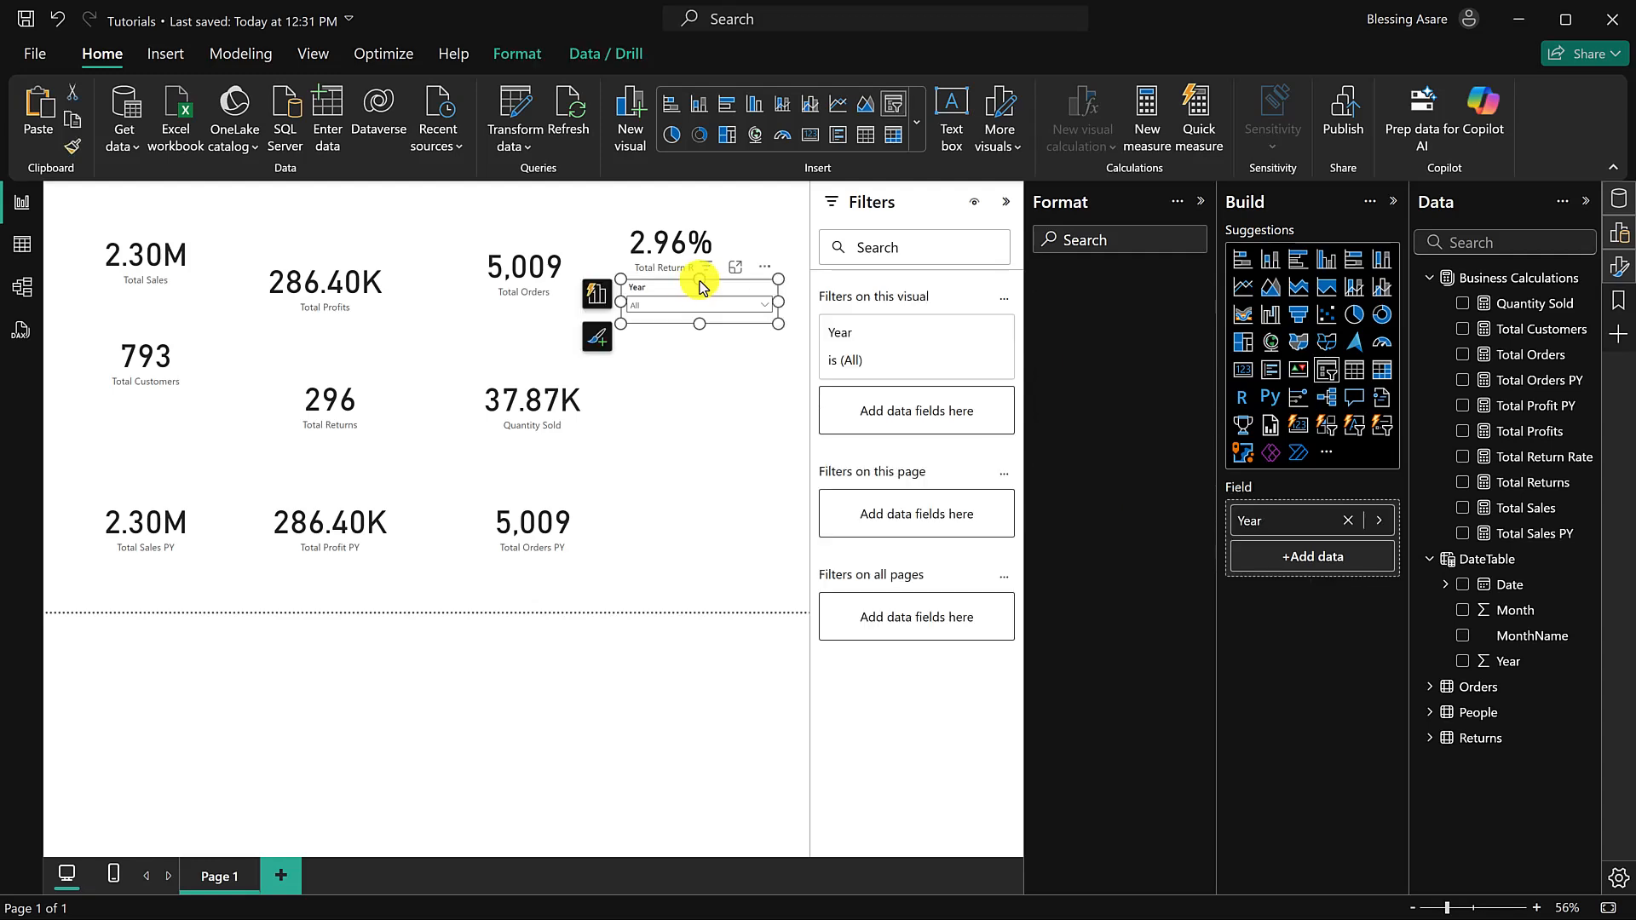
pyautogui.moveTo(739, 290); pyautogui.dragTo(743, 315)
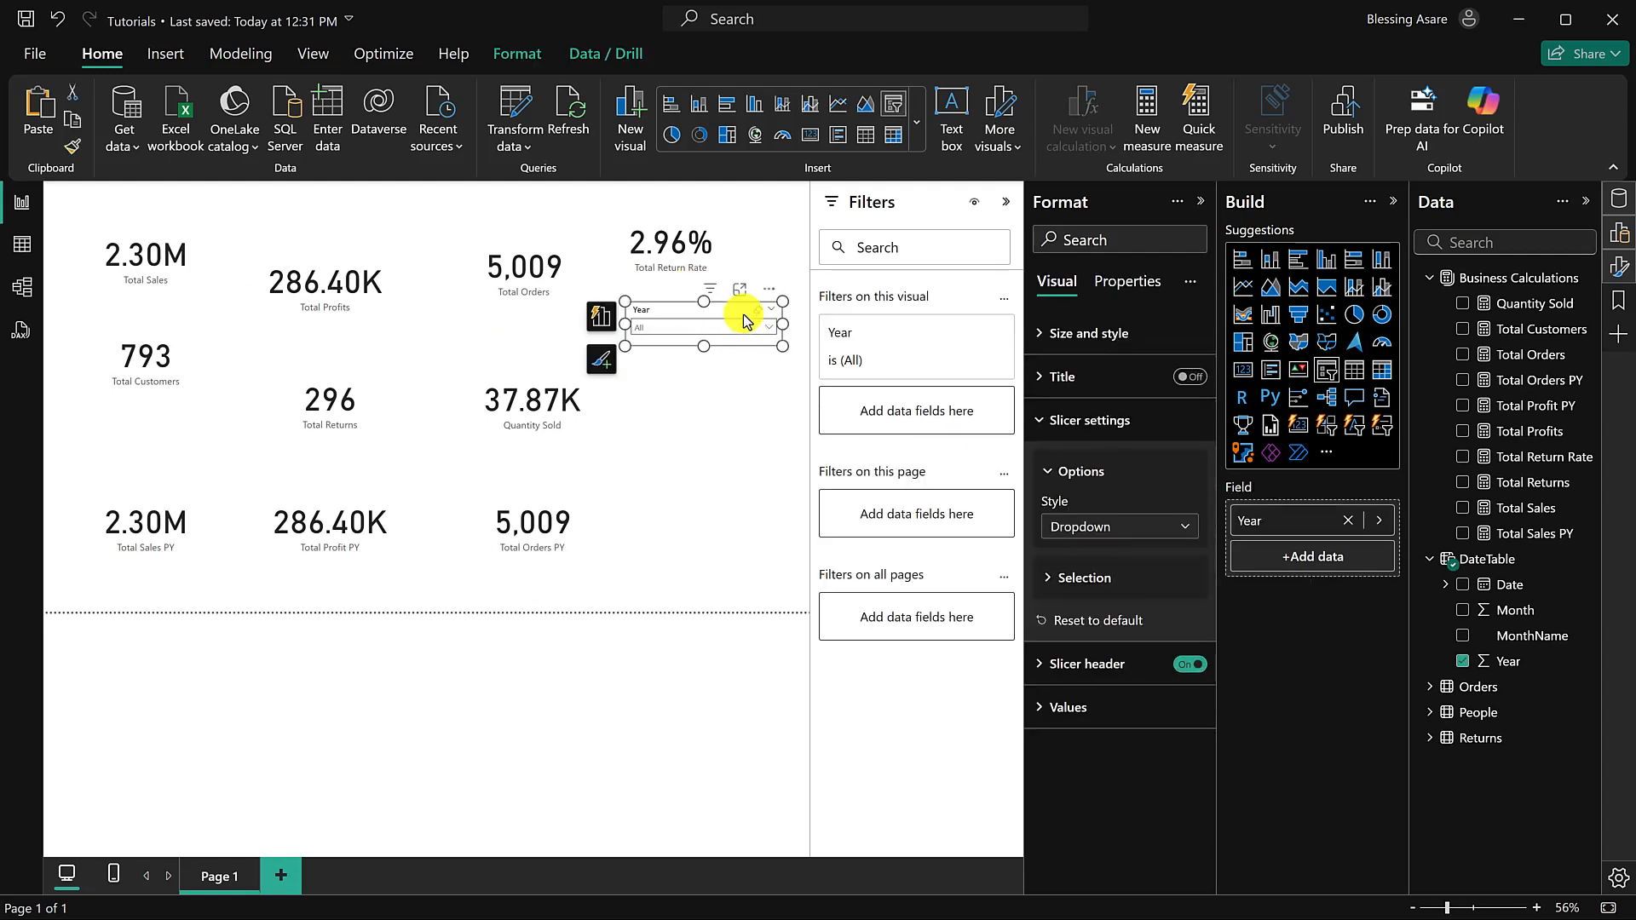
pyautogui.click(695, 410)
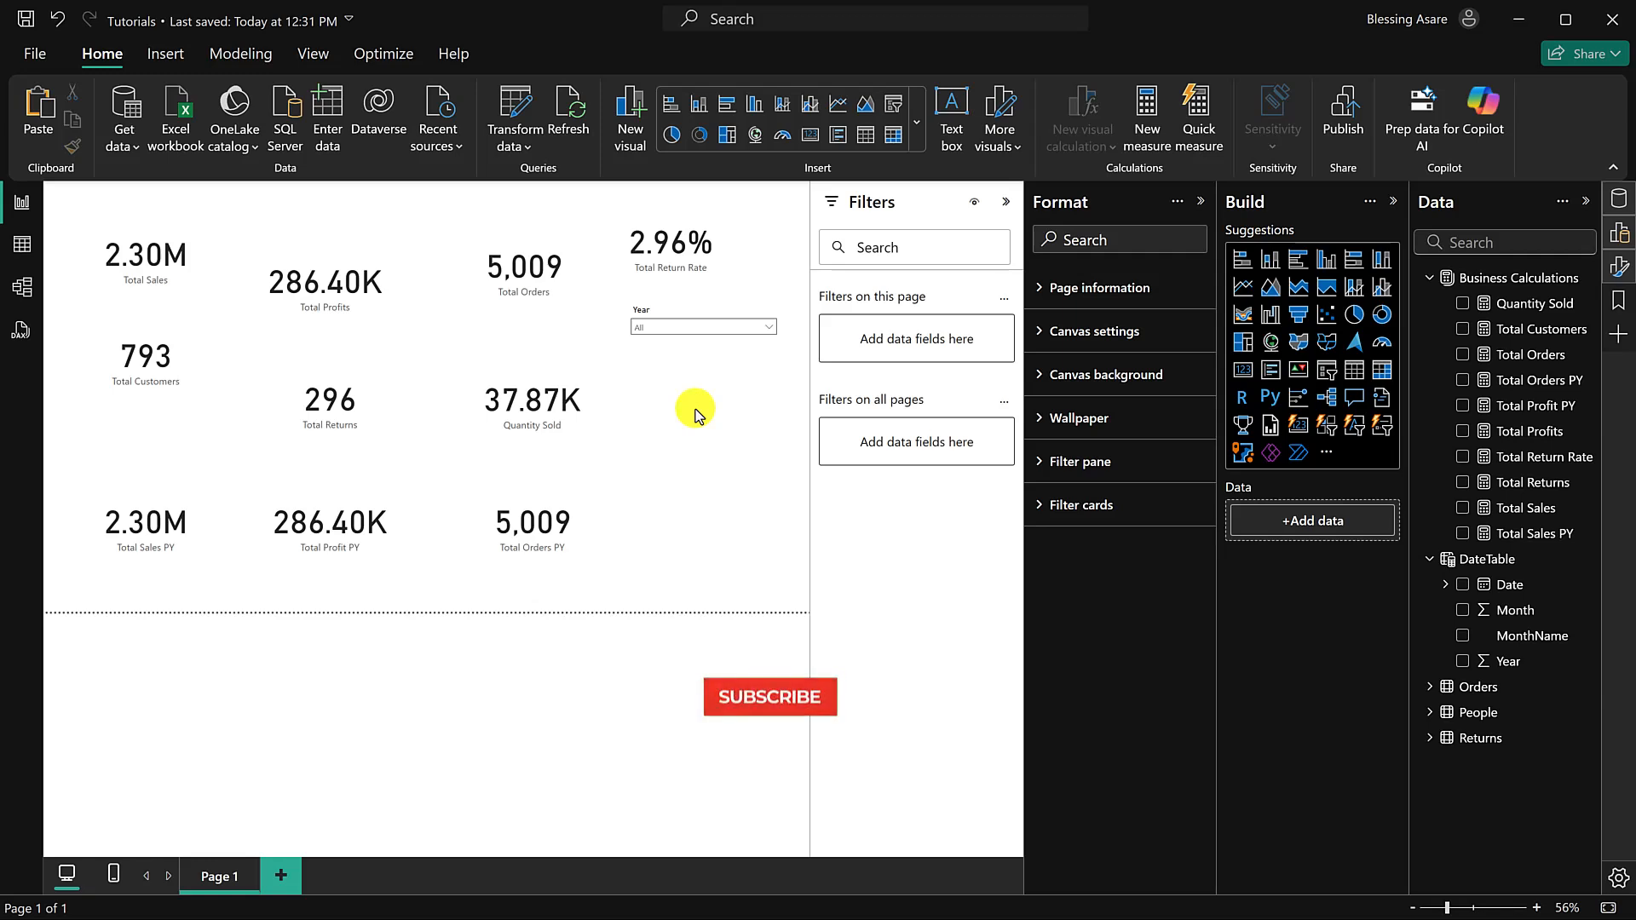
# Step: Add a report page and start a Sales YoY measure in Business Calculations using DIVIDE with [Total Sales] in the numerator
pyautogui.click(294, 882)
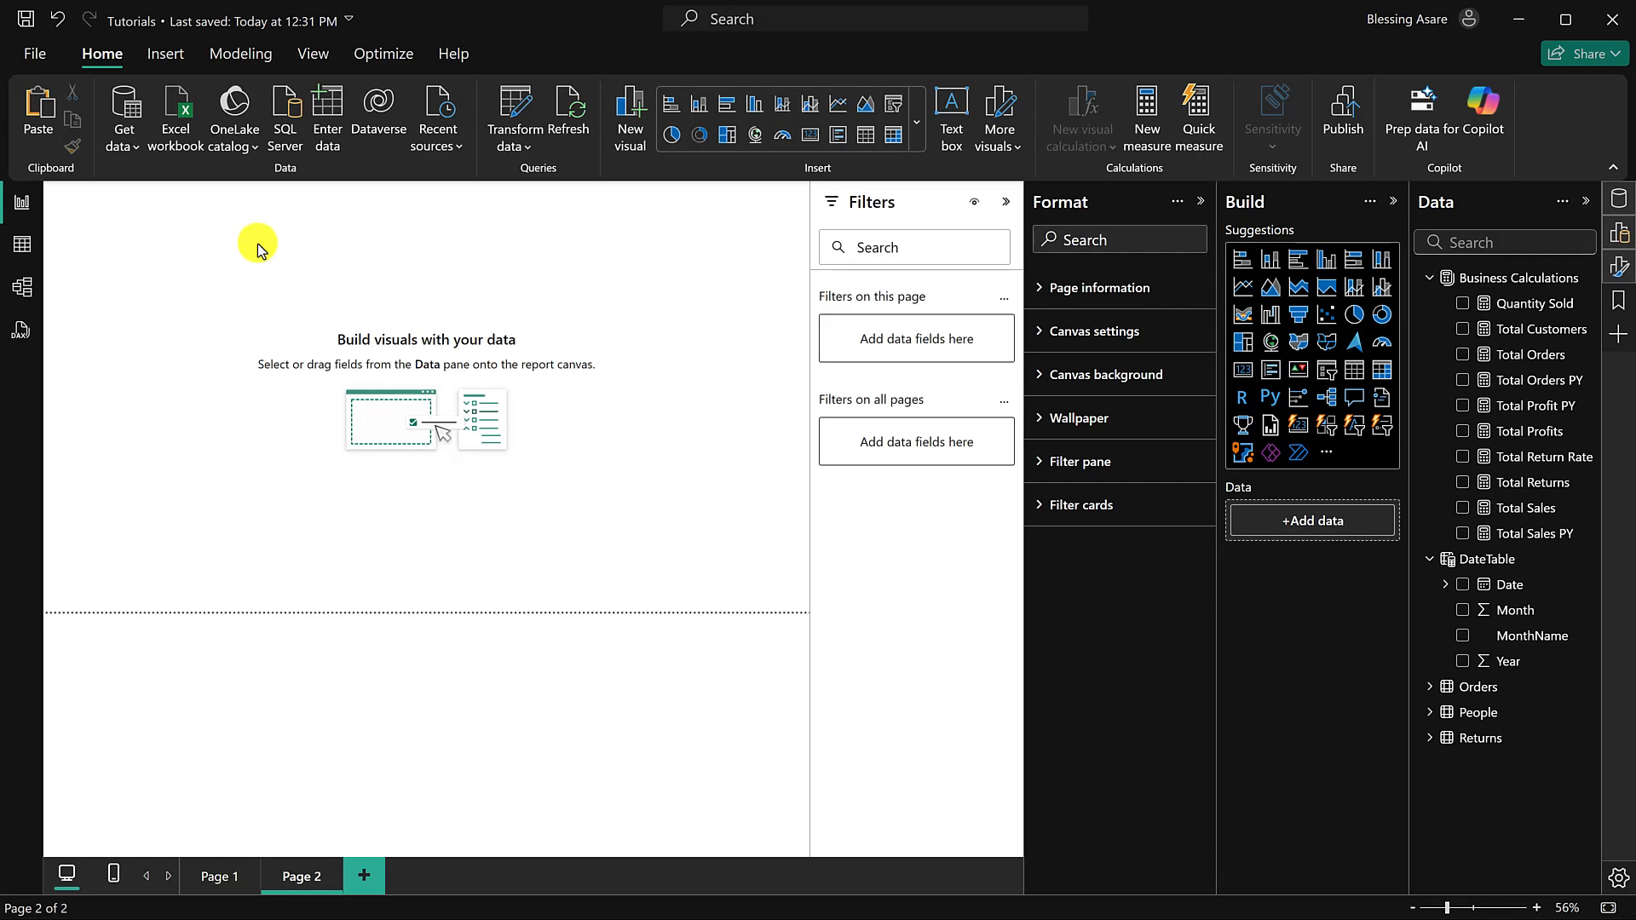
pyautogui.click(1586, 280)
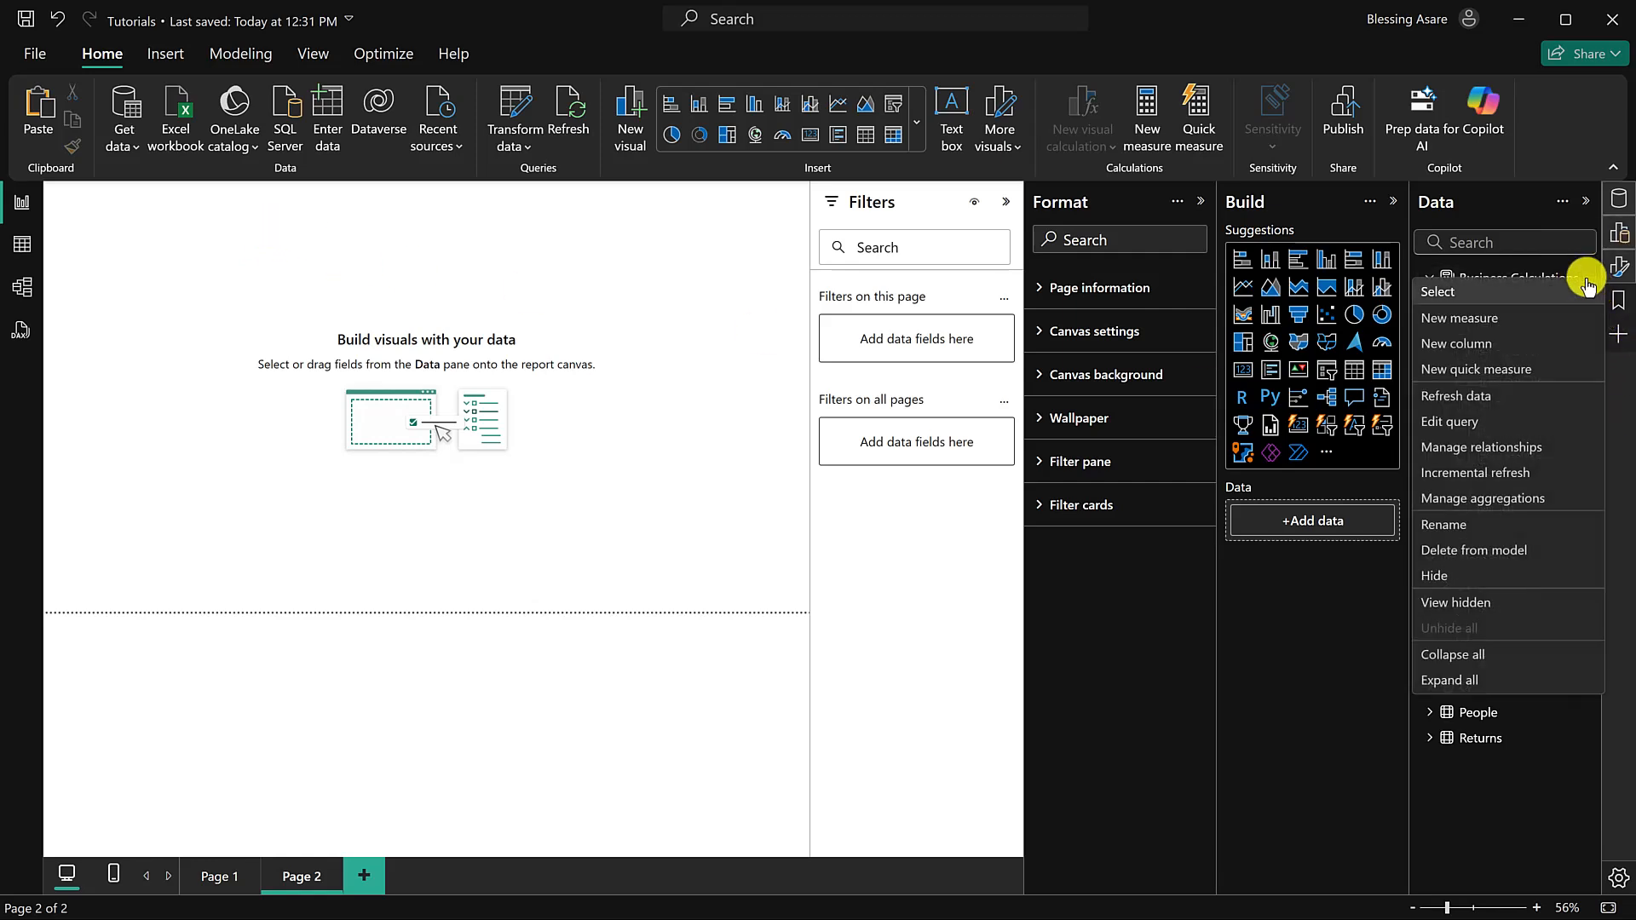
pyautogui.click(1509, 320)
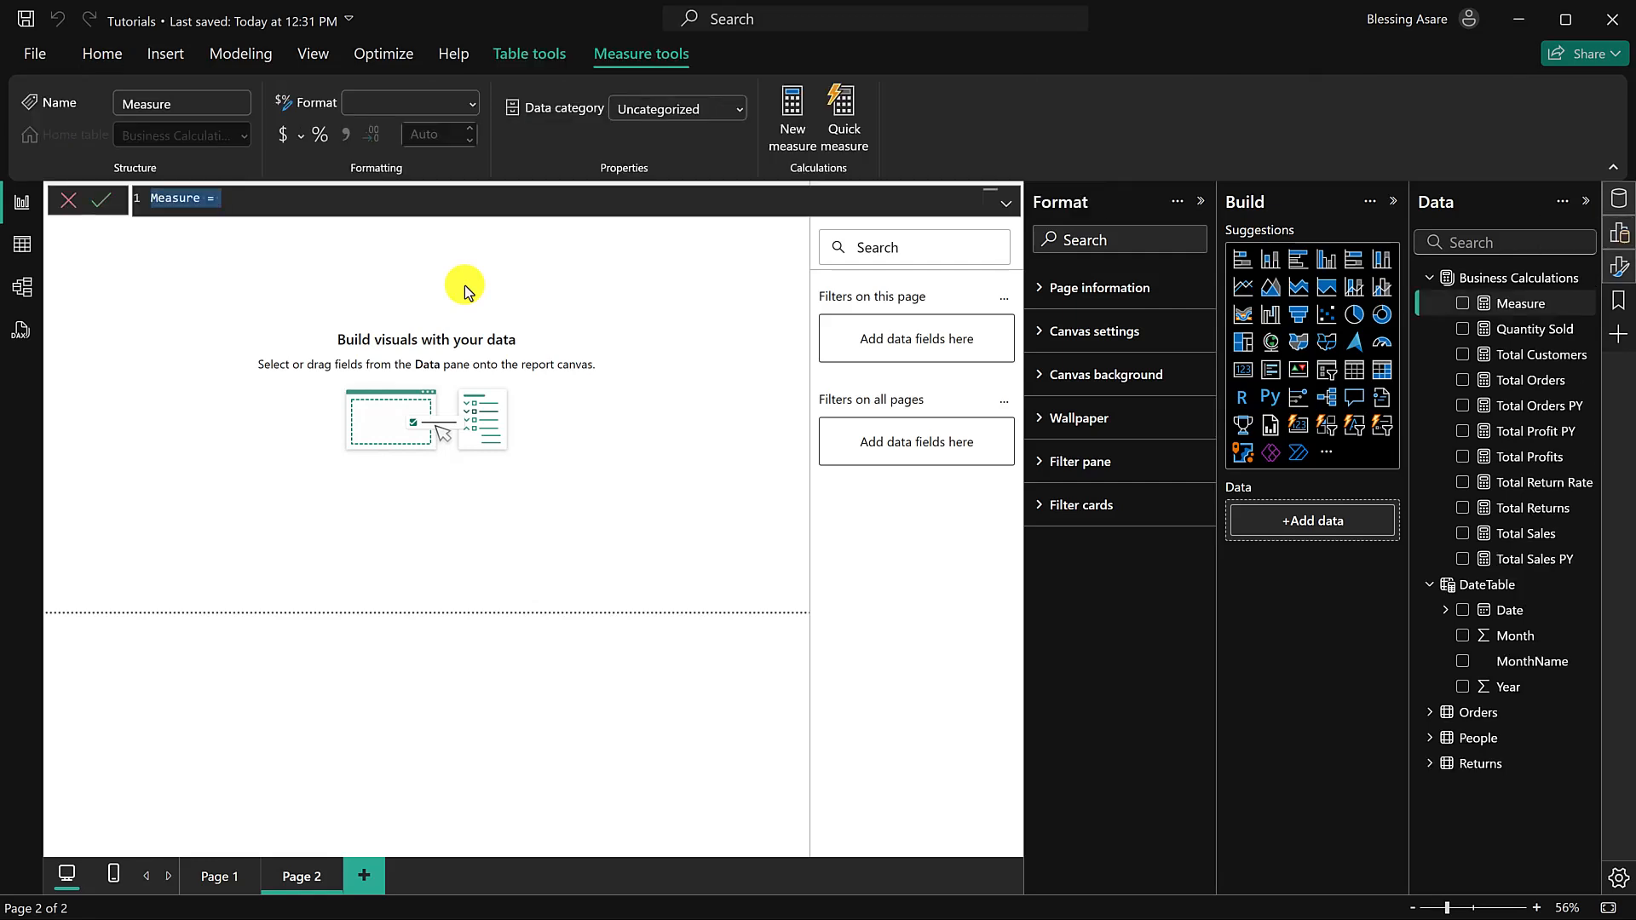
pyautogui.write('Sales YoY = DI')
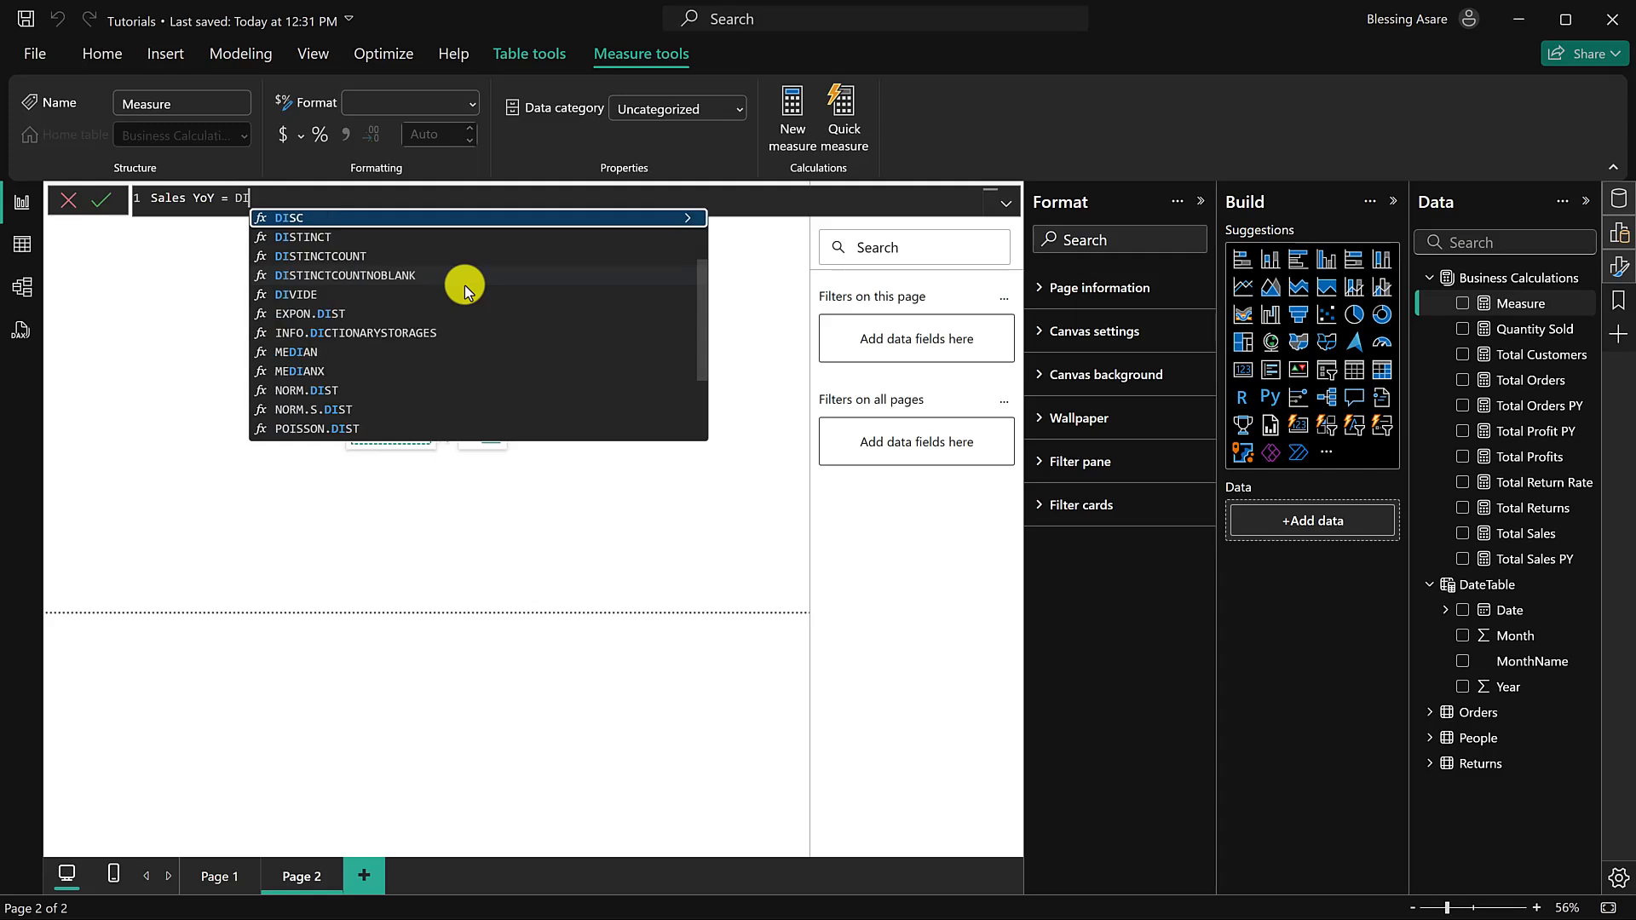
pyautogui.write('V')
pyautogui.press('Tab')
pyautogui.write('T')
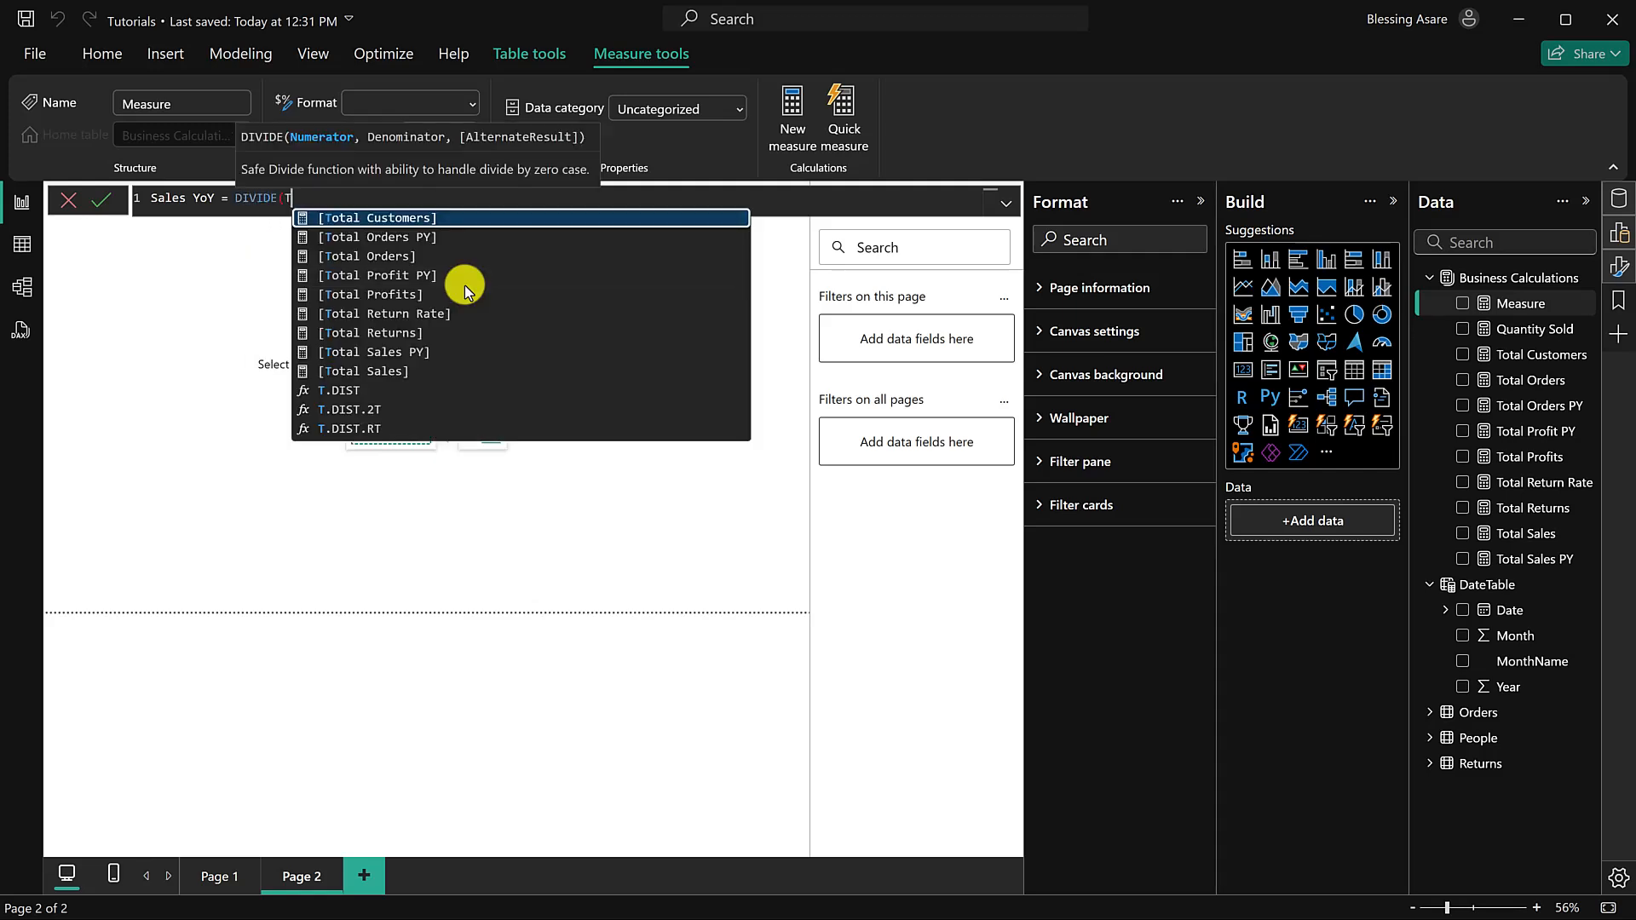
pyautogui.write('O')
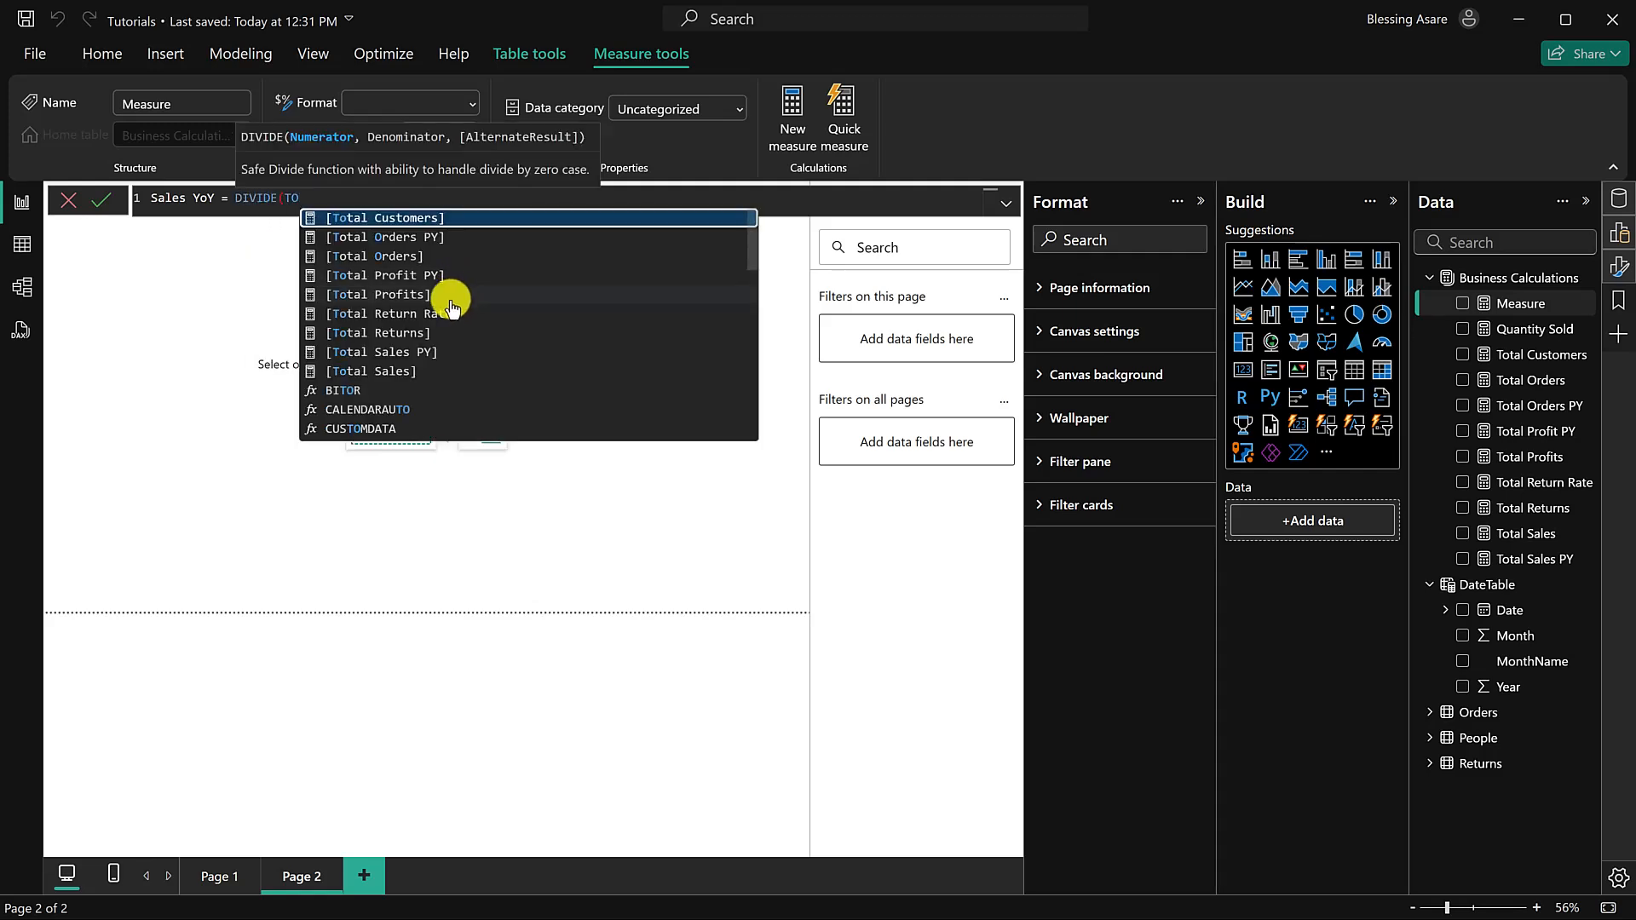
pyautogui.click(436, 375)
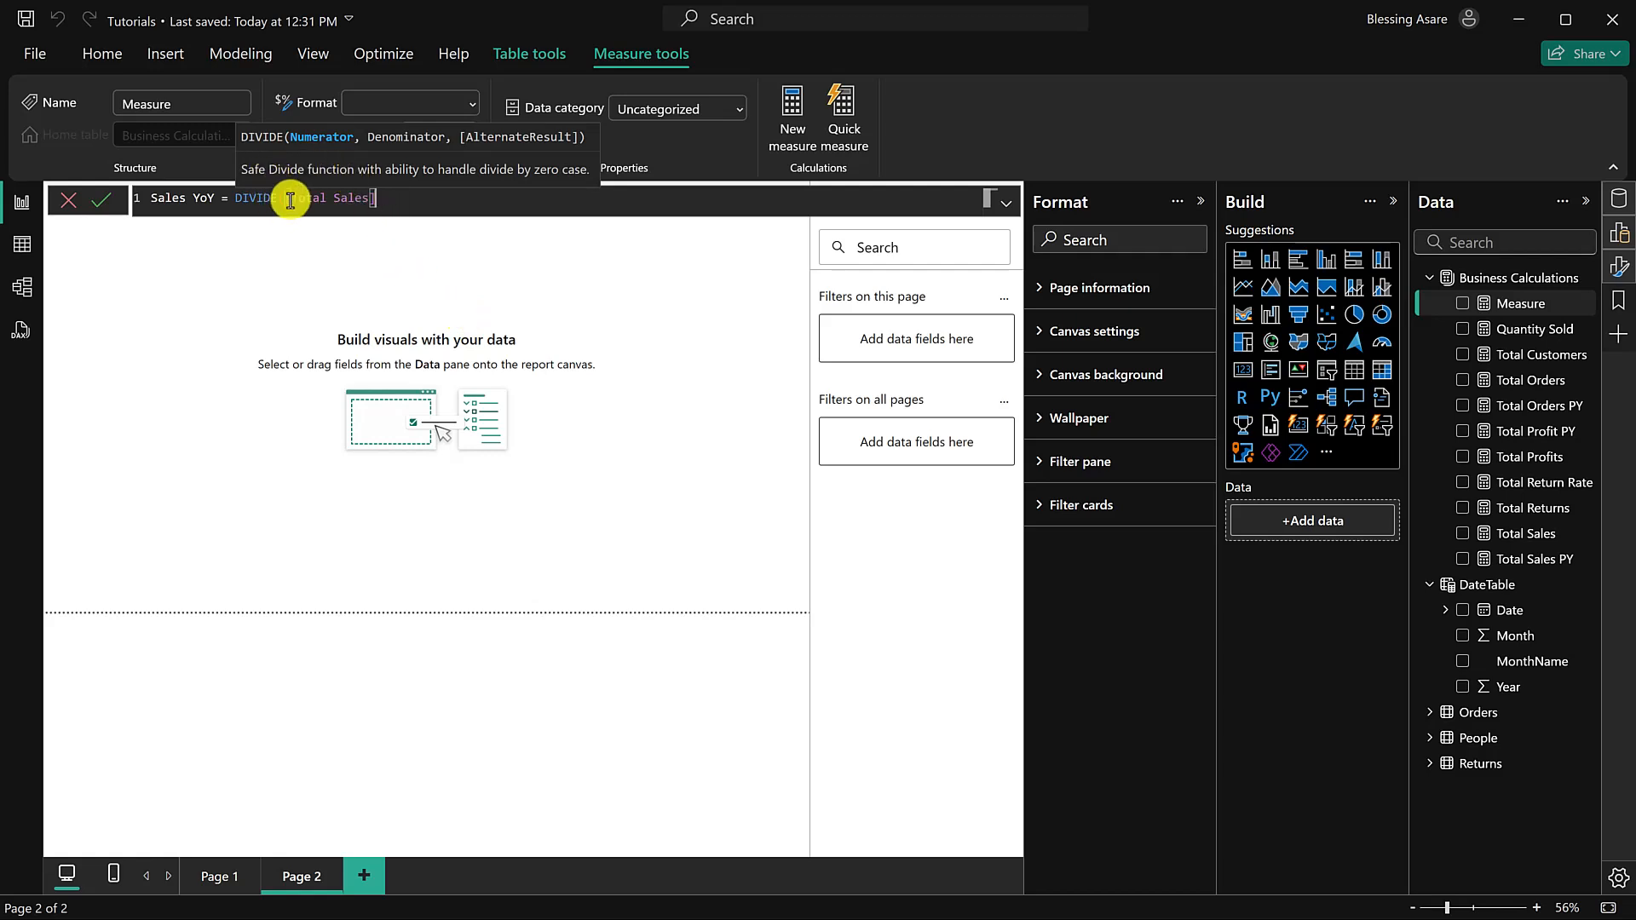
# Step: Subtract [Total Sales PY] from [Total Sales] in the DIVIDE numerator and enclose the difference in its own parentheses
pyautogui.click(527, 44)
pyautogui.click(422, 196)
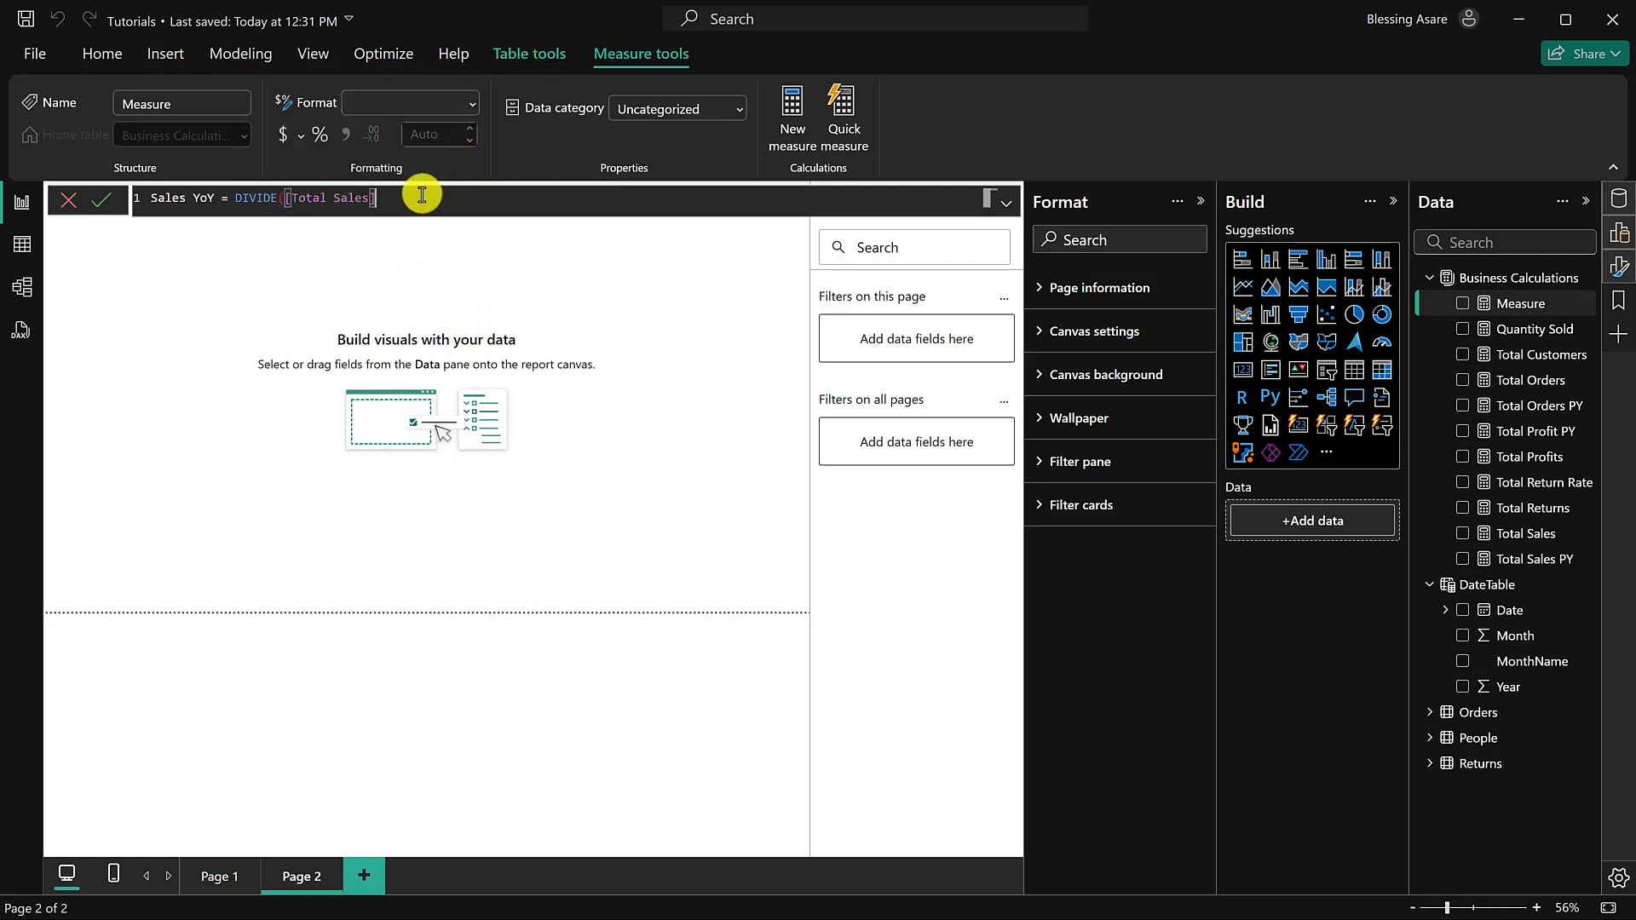
pyautogui.write('-TO')
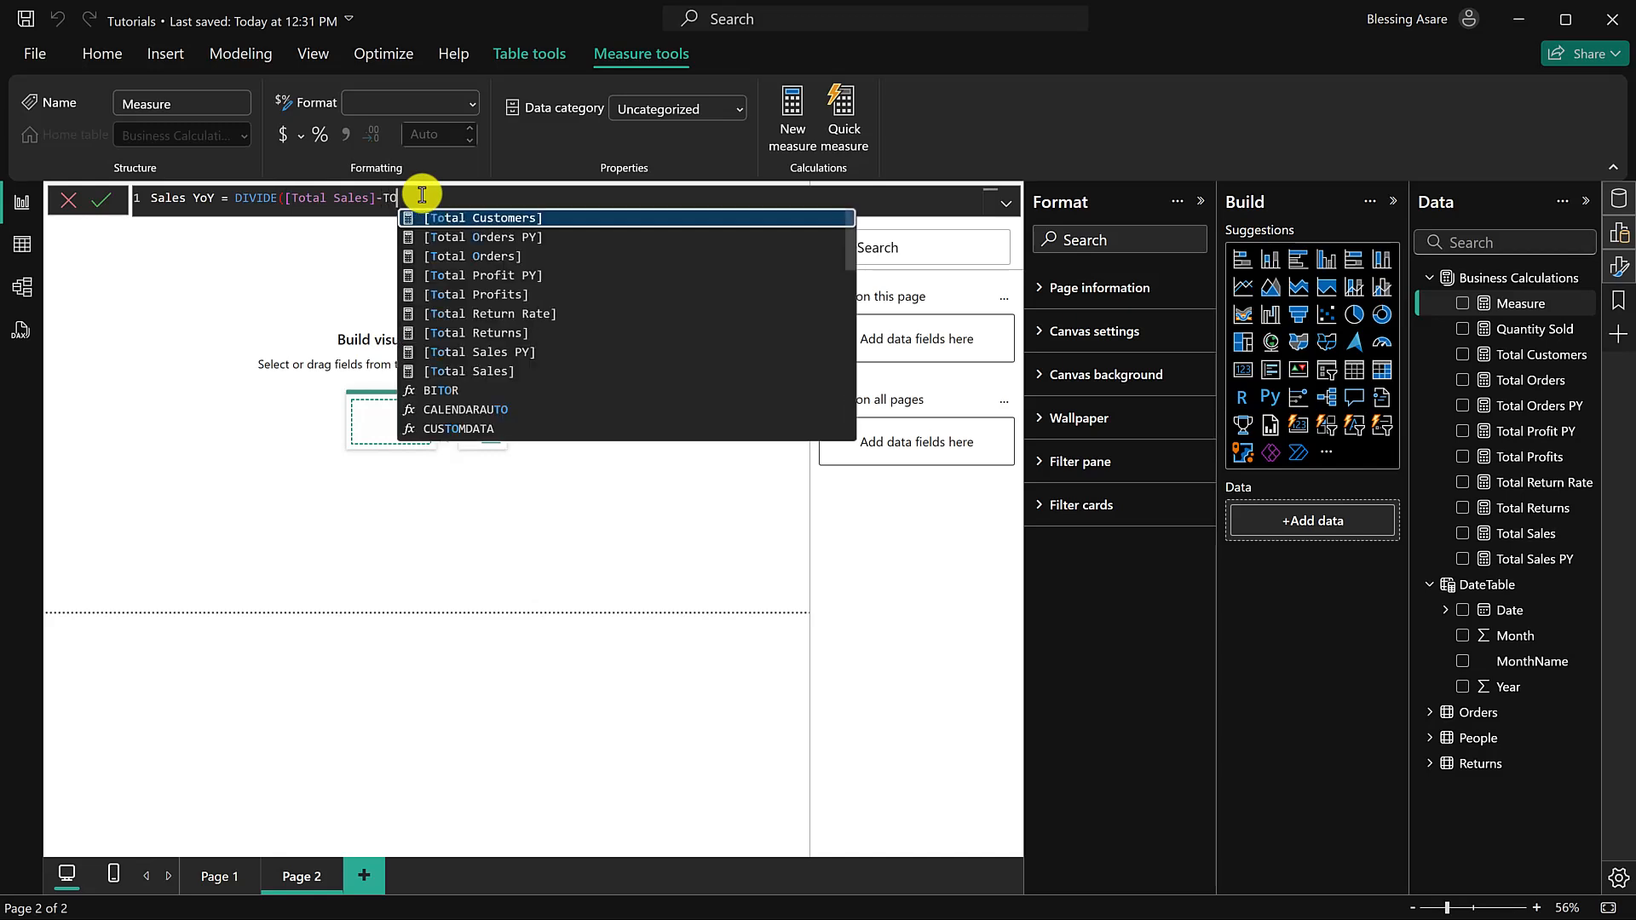
pyautogui.click(526, 351)
pyautogui.write(')')
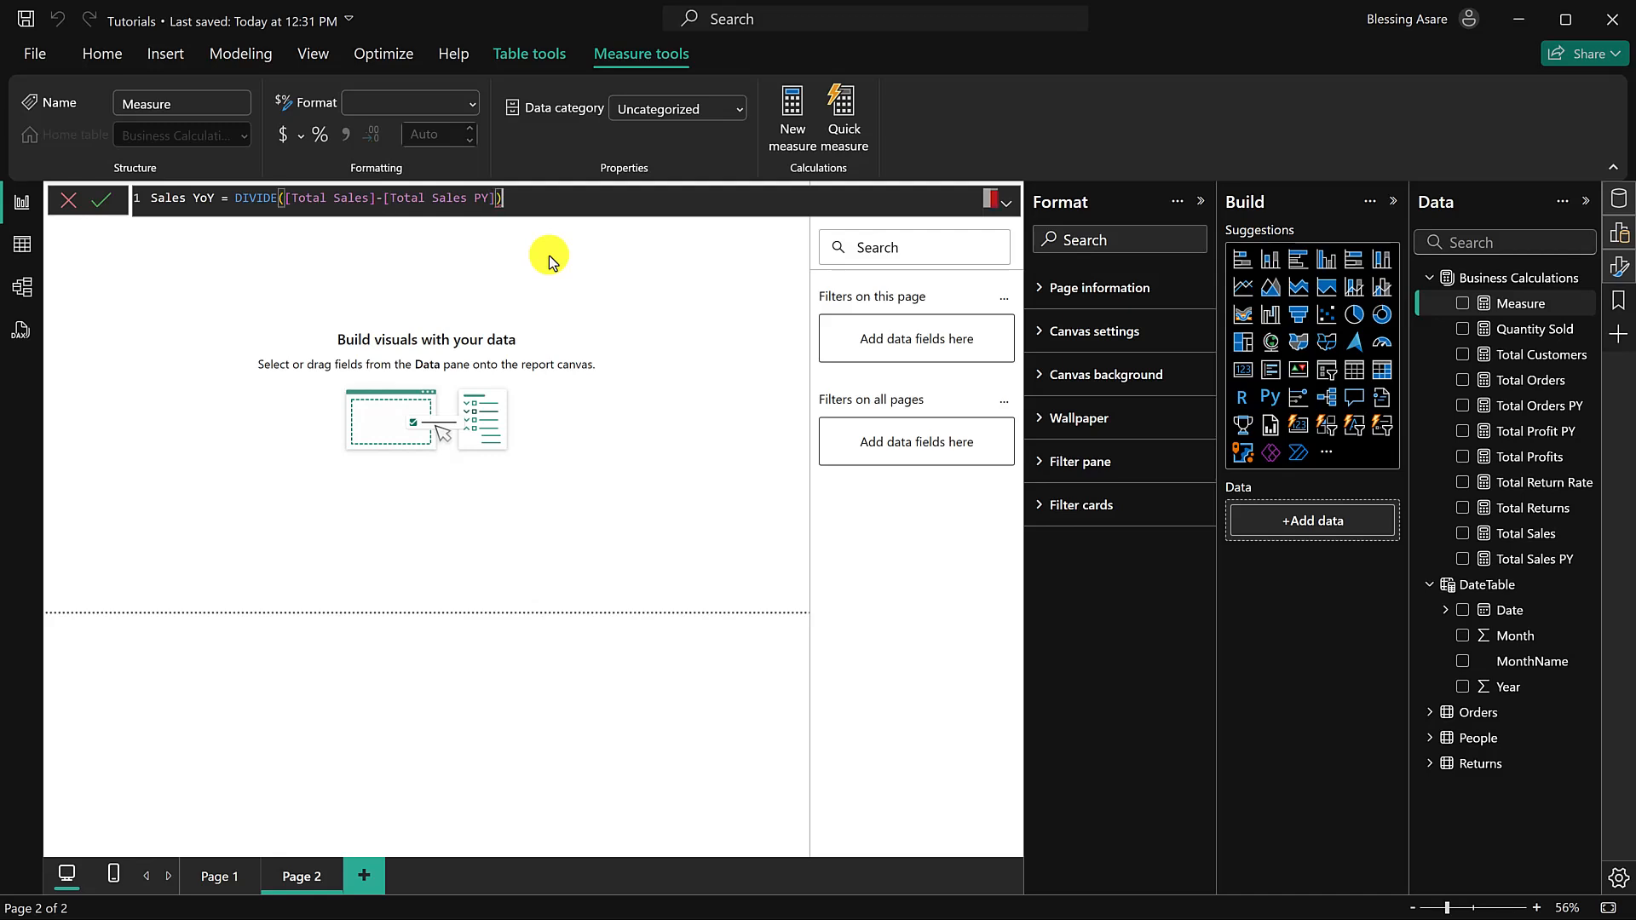
pyautogui.doubleClick(280, 200)
pyautogui.click(280, 199)
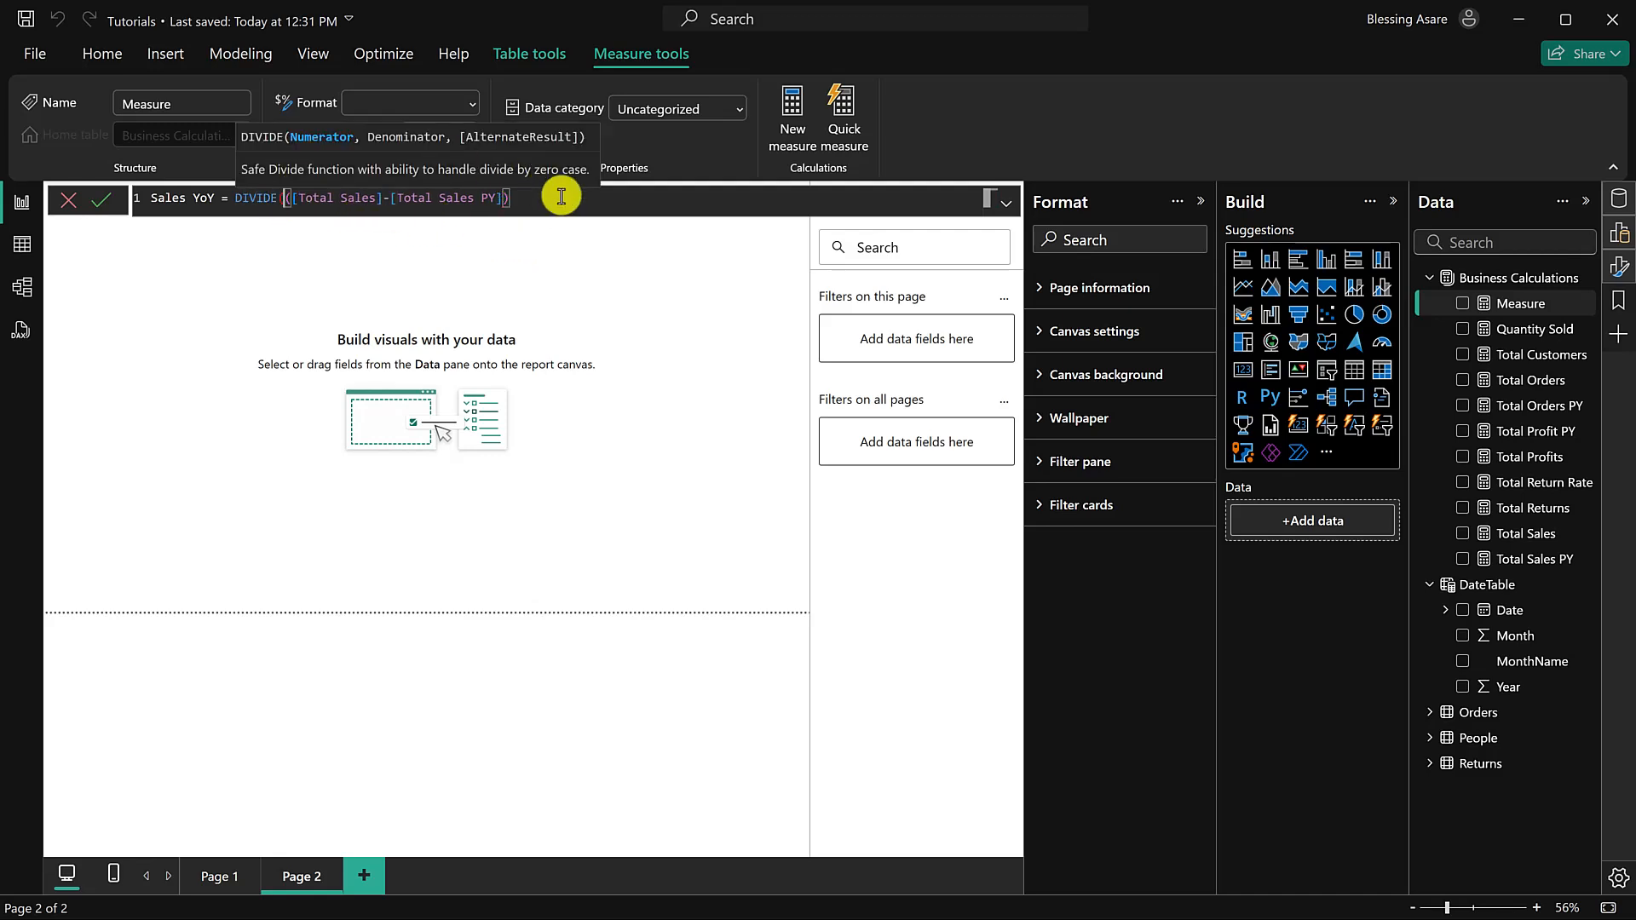
pyautogui.write('(')
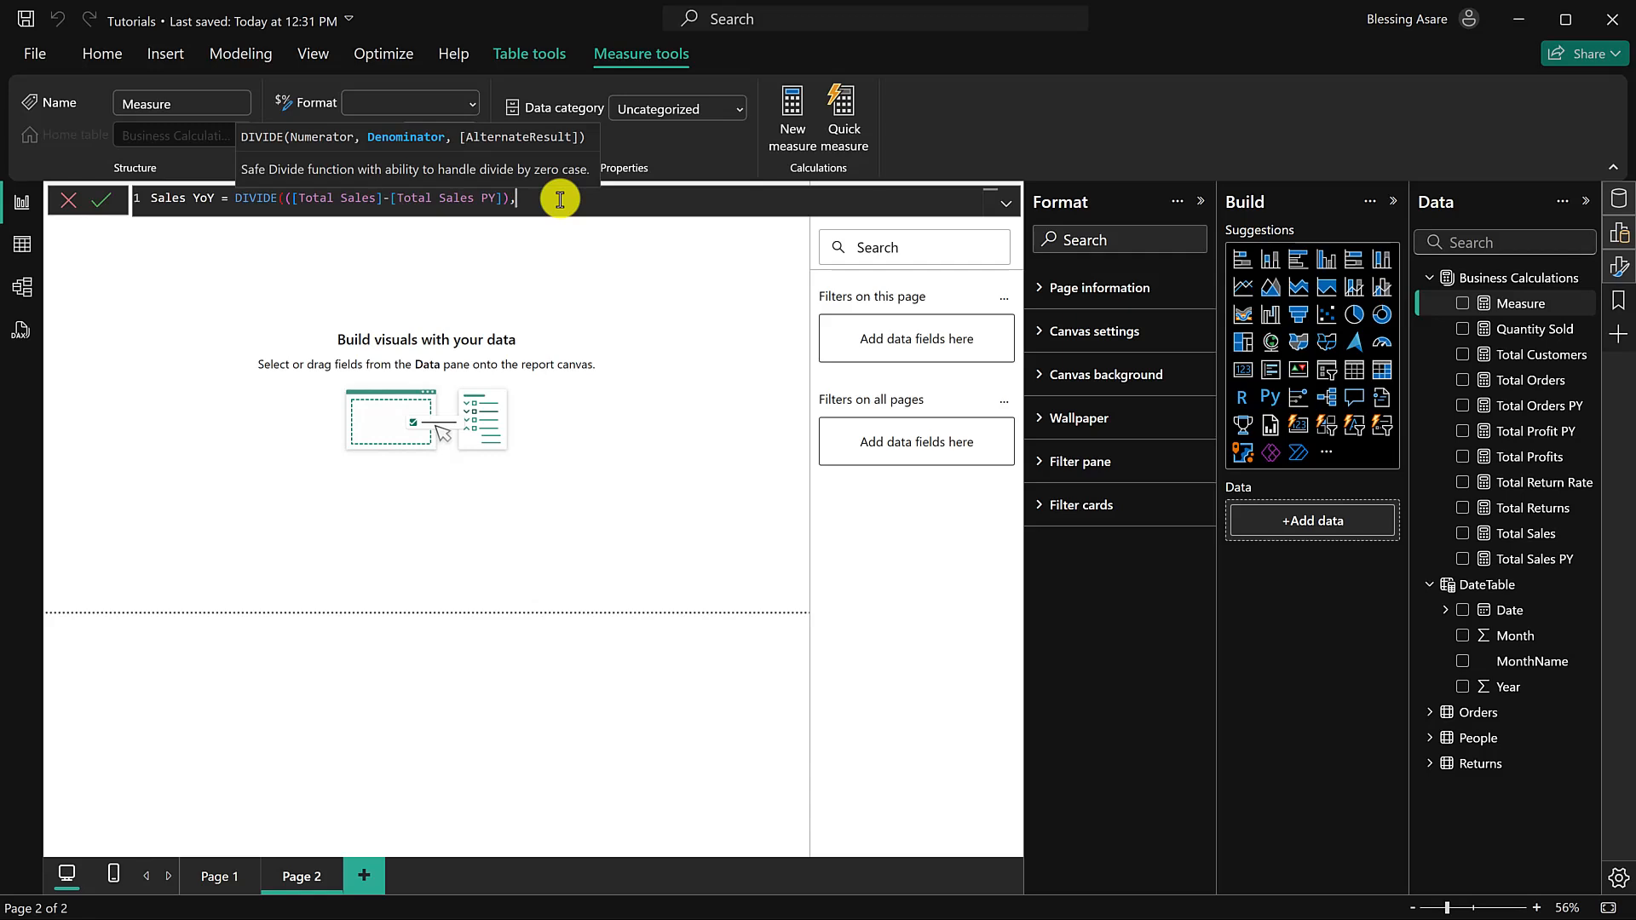
# Step: Finish the Sales YoY formula with [Total Sales PY] as the denominator and commit the measure
pyautogui.write('T')
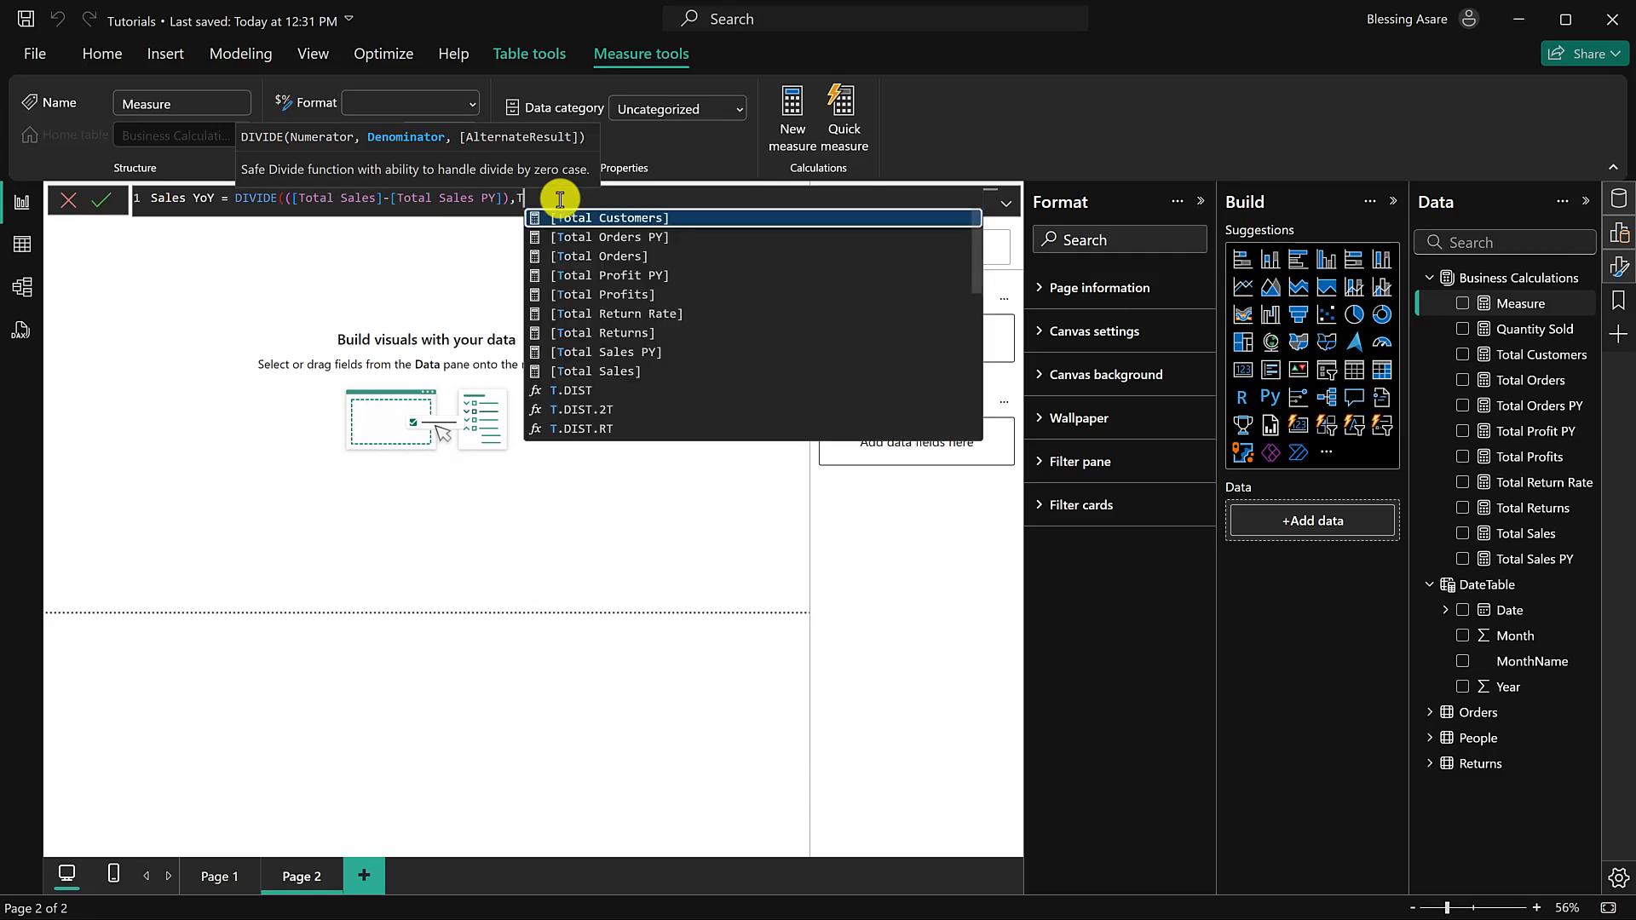
pyautogui.click(662, 362)
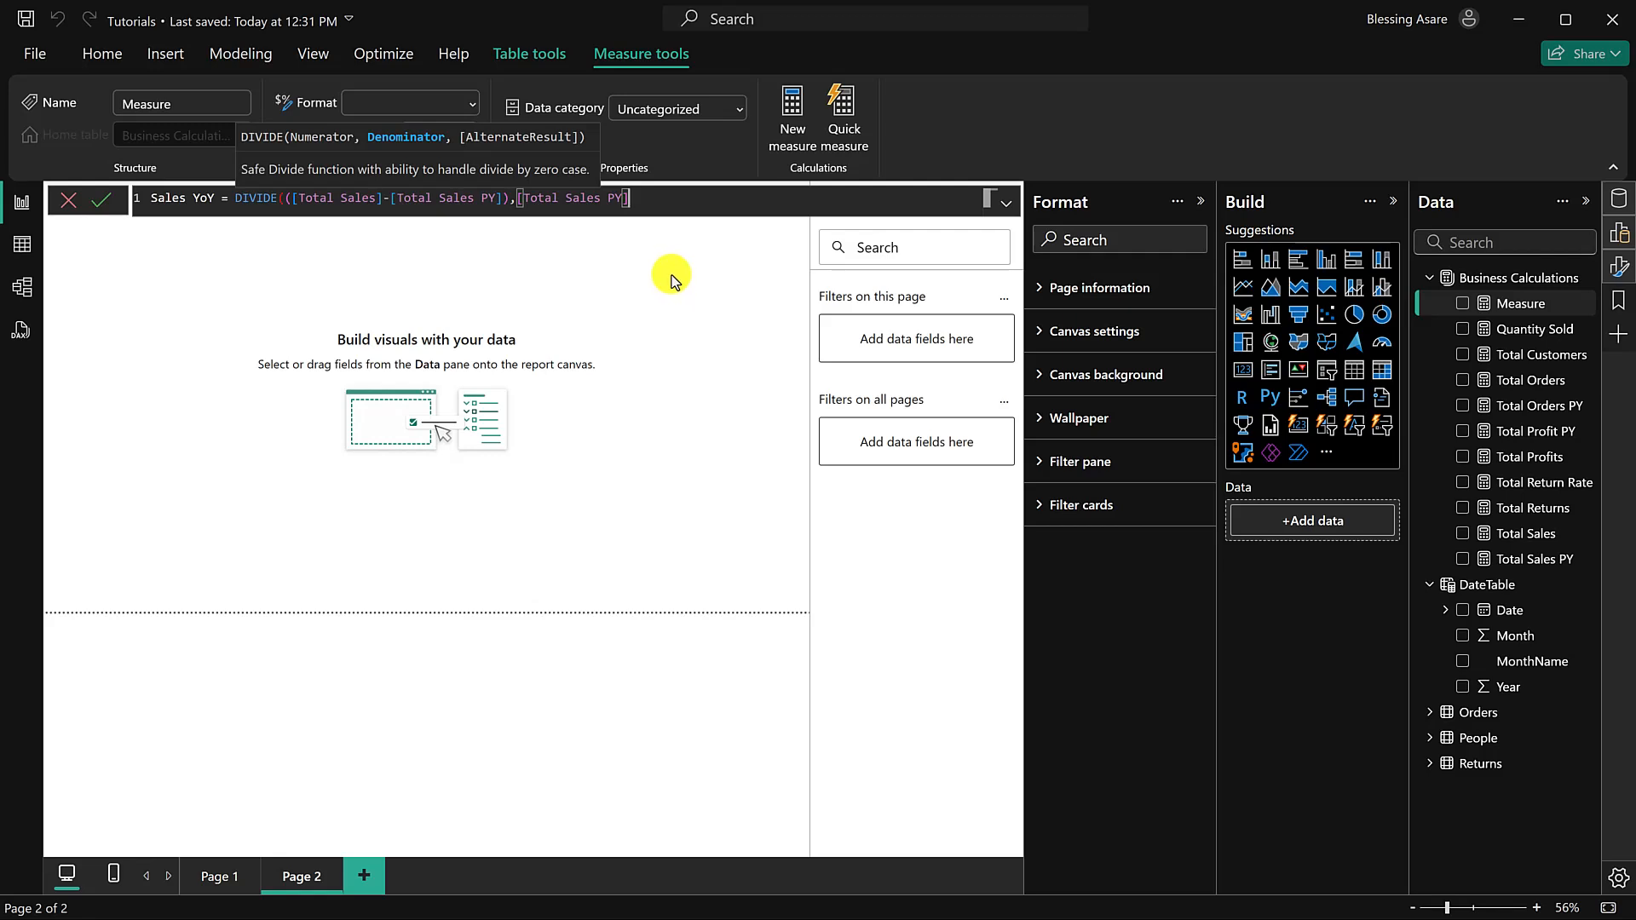
pyautogui.write(')')
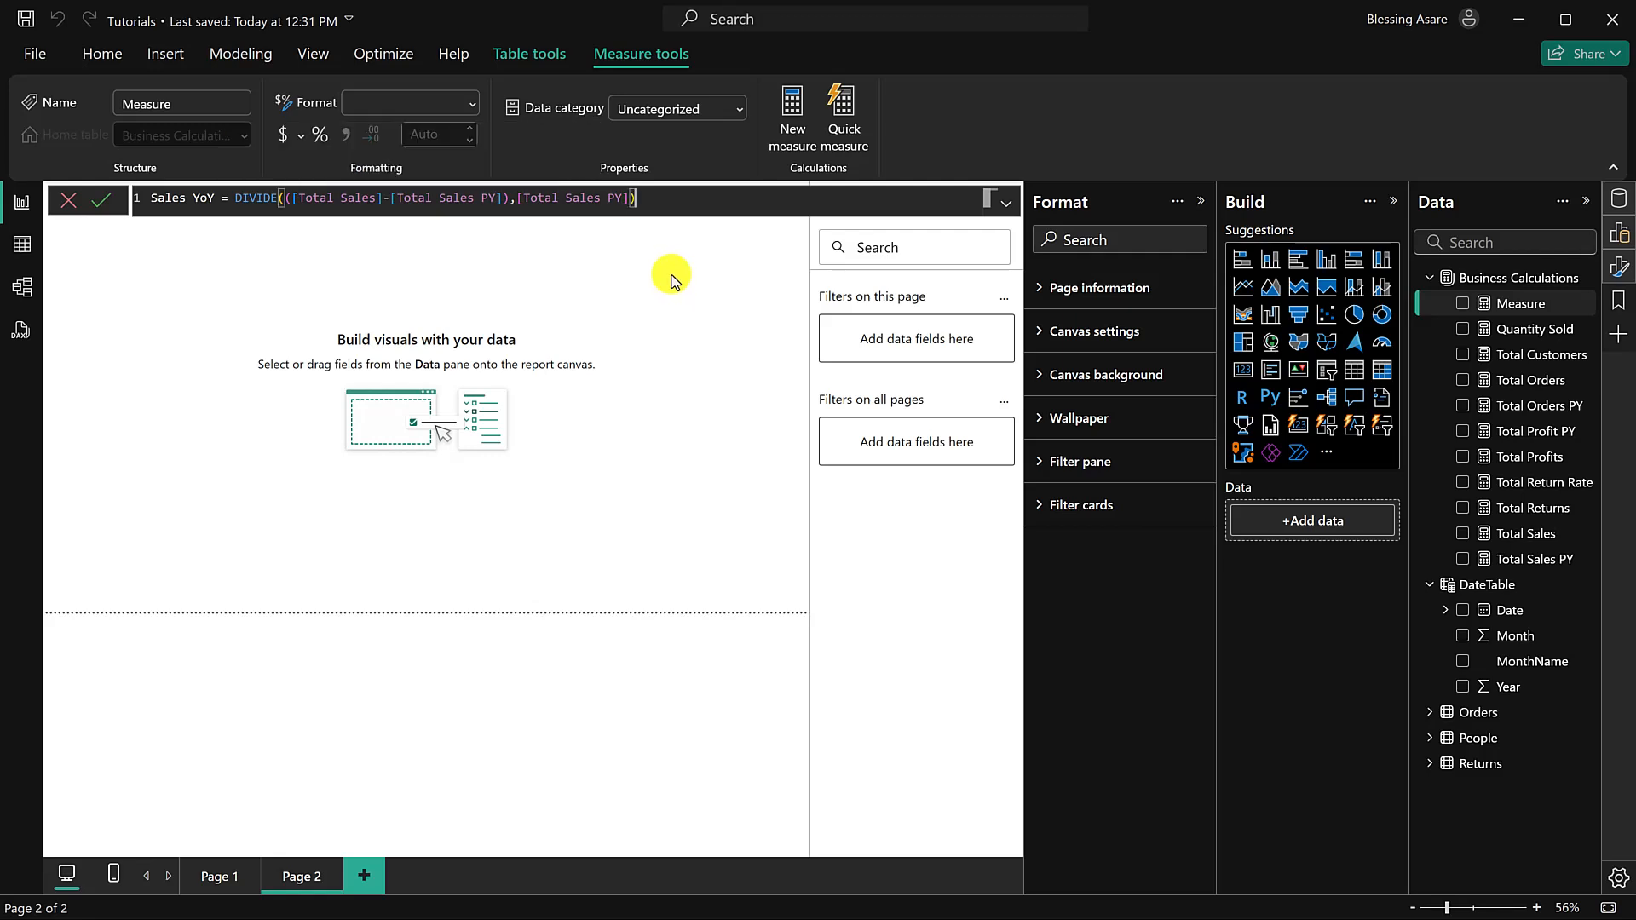
pyautogui.click(104, 207)
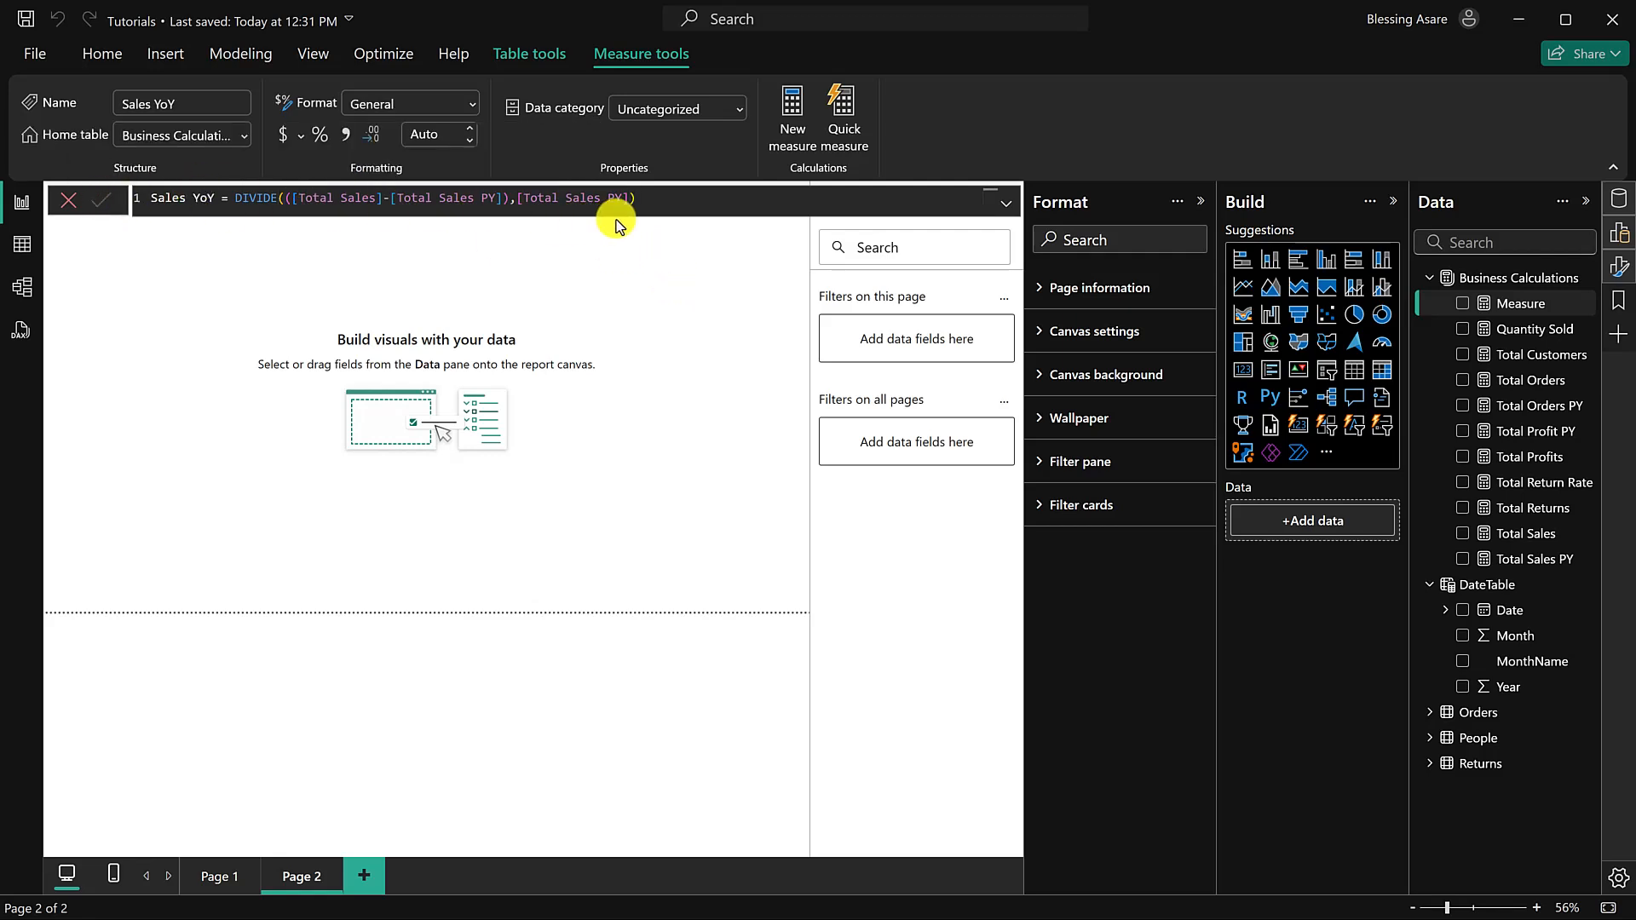
pyautogui.click(669, 202)
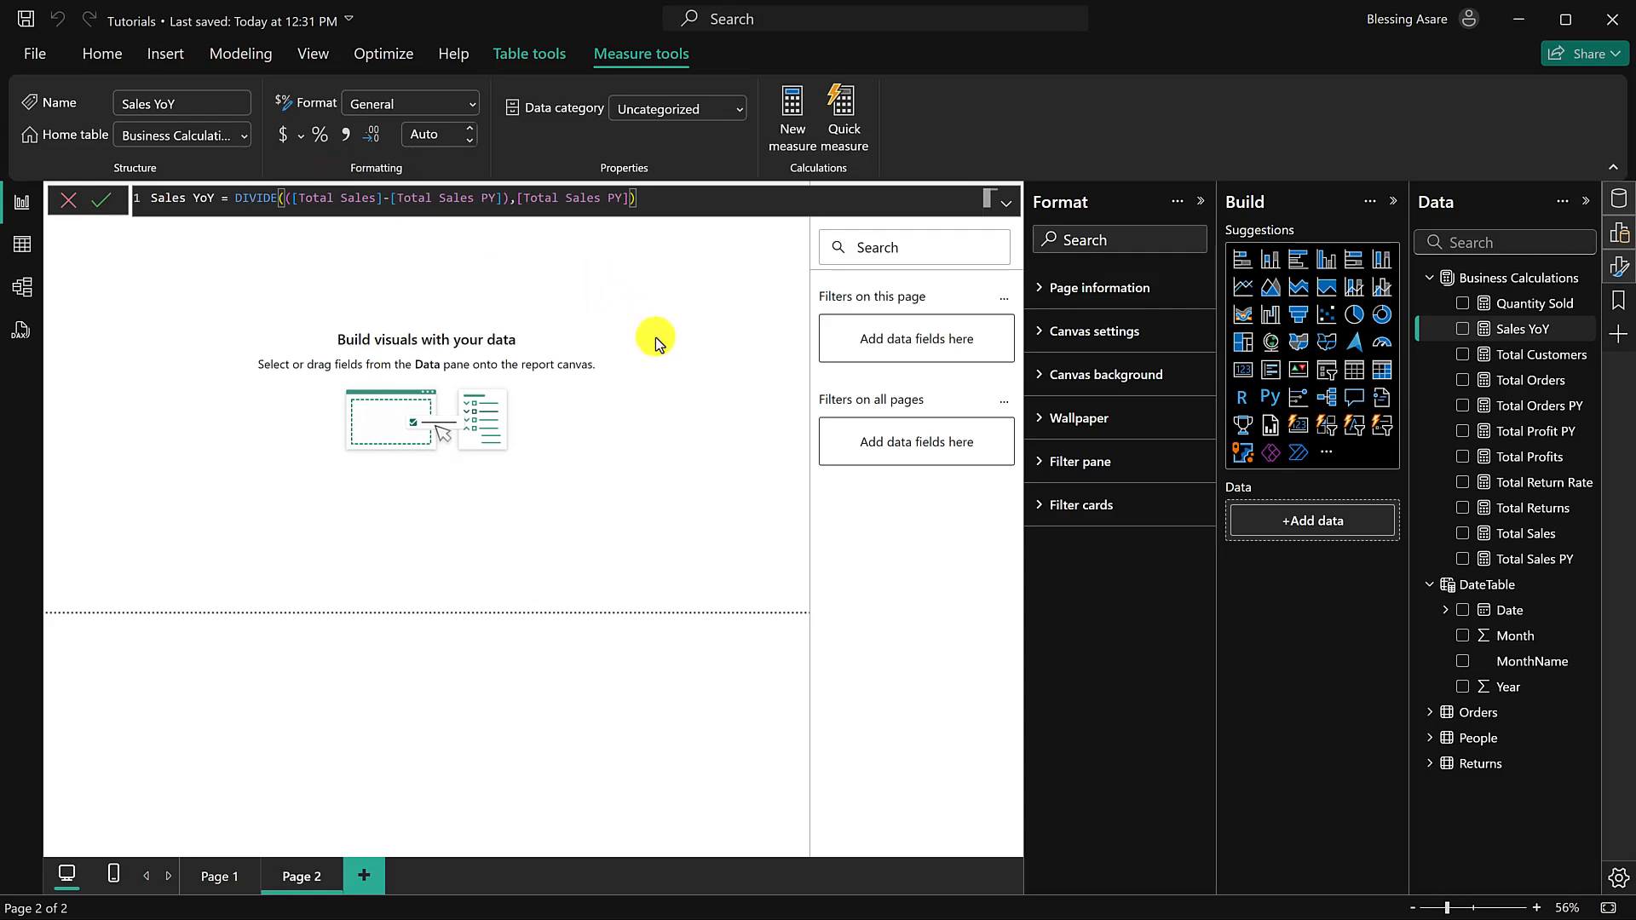
pyautogui.click(537, 271)
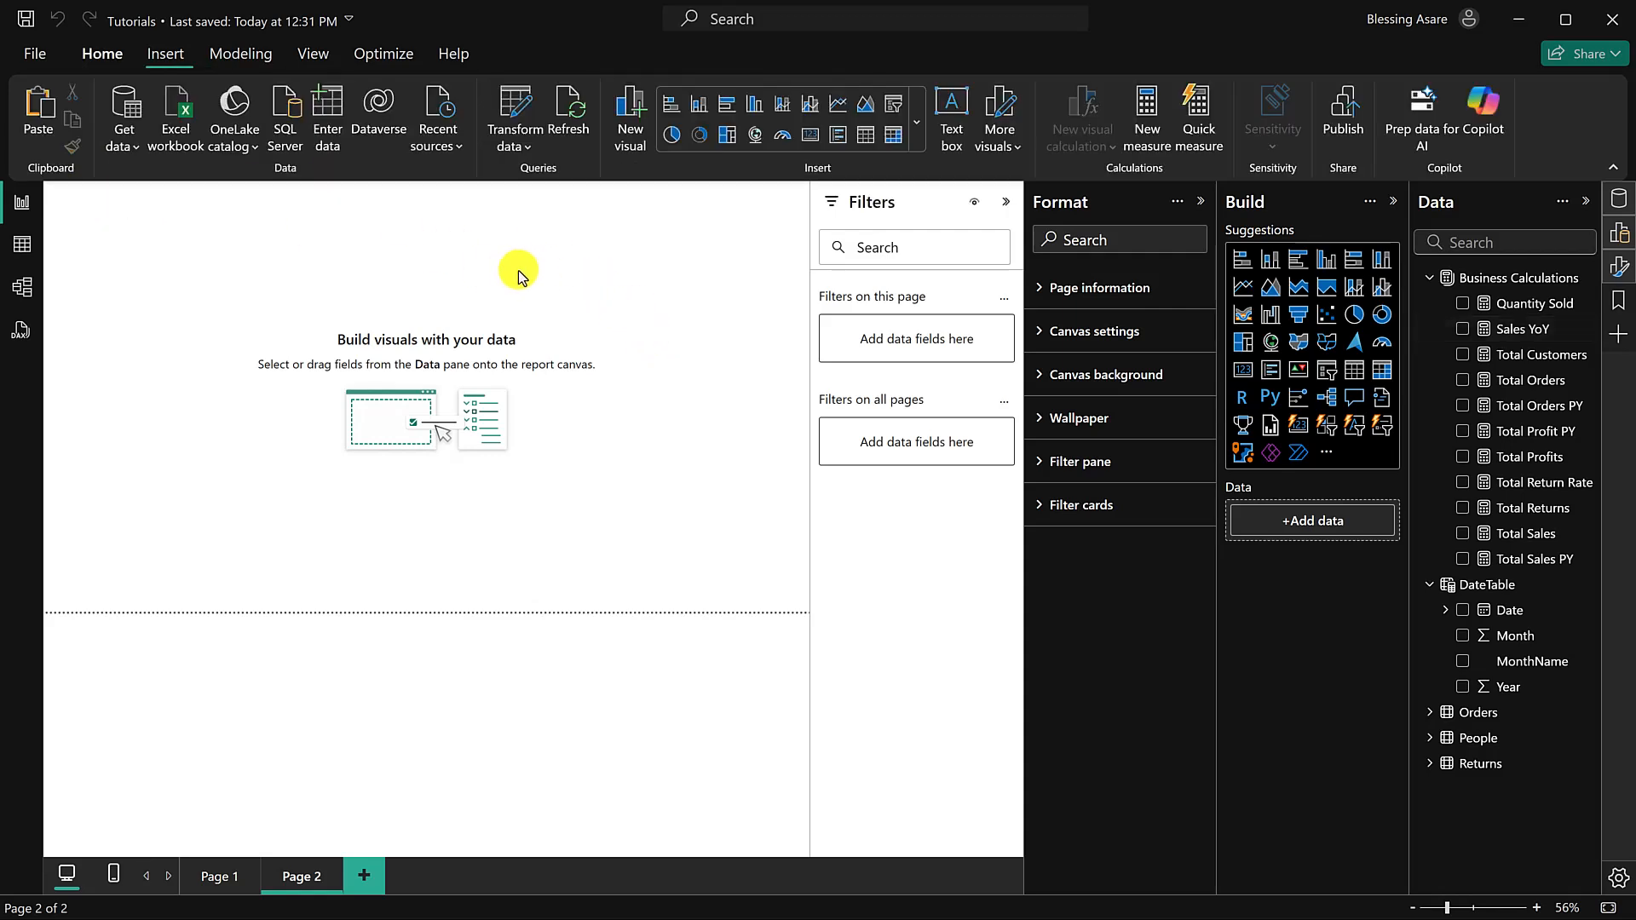
# Step: Add a card visual showing Sales YoY on the left side of the new page, a little below its top edge
pyautogui.click(1241, 373)
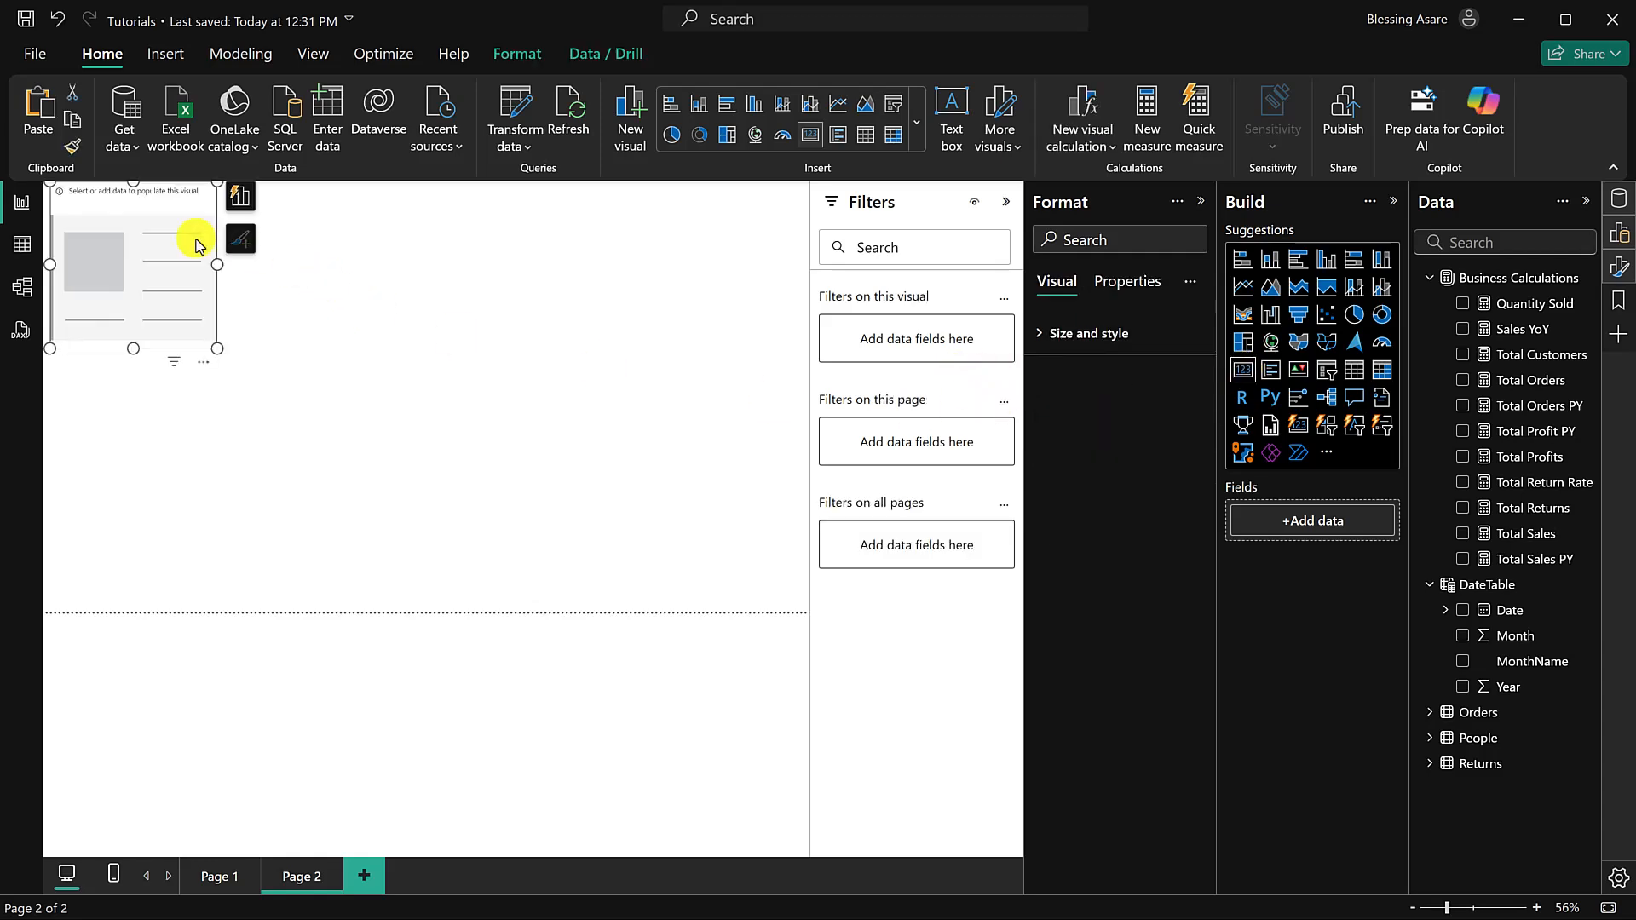
pyautogui.click(498, 401)
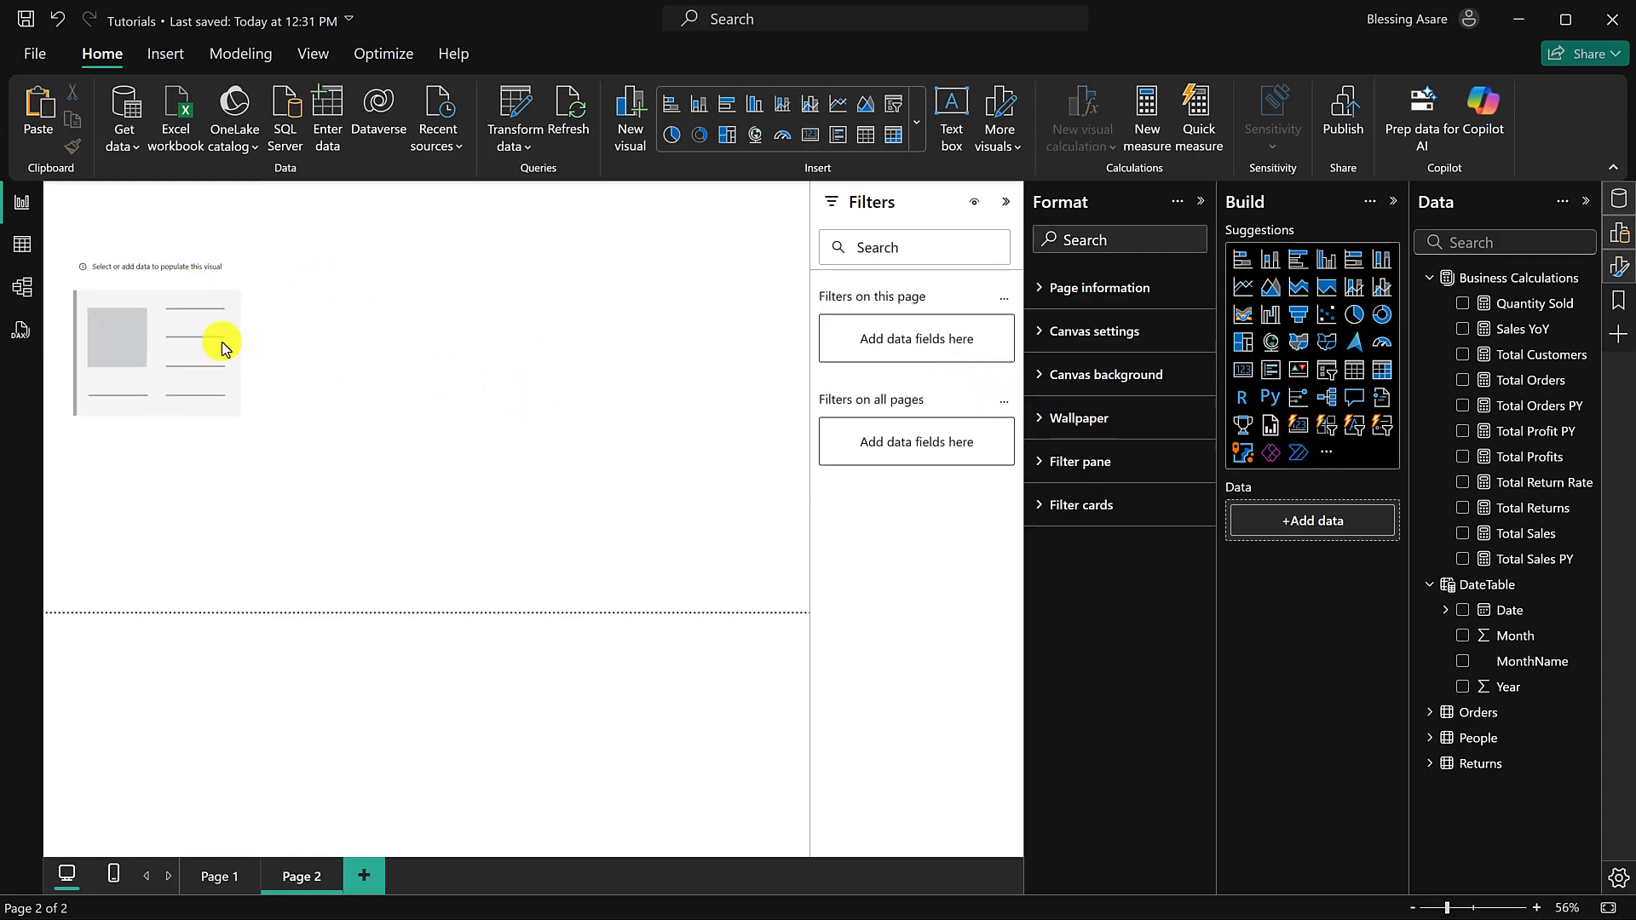
pyautogui.click(1462, 330)
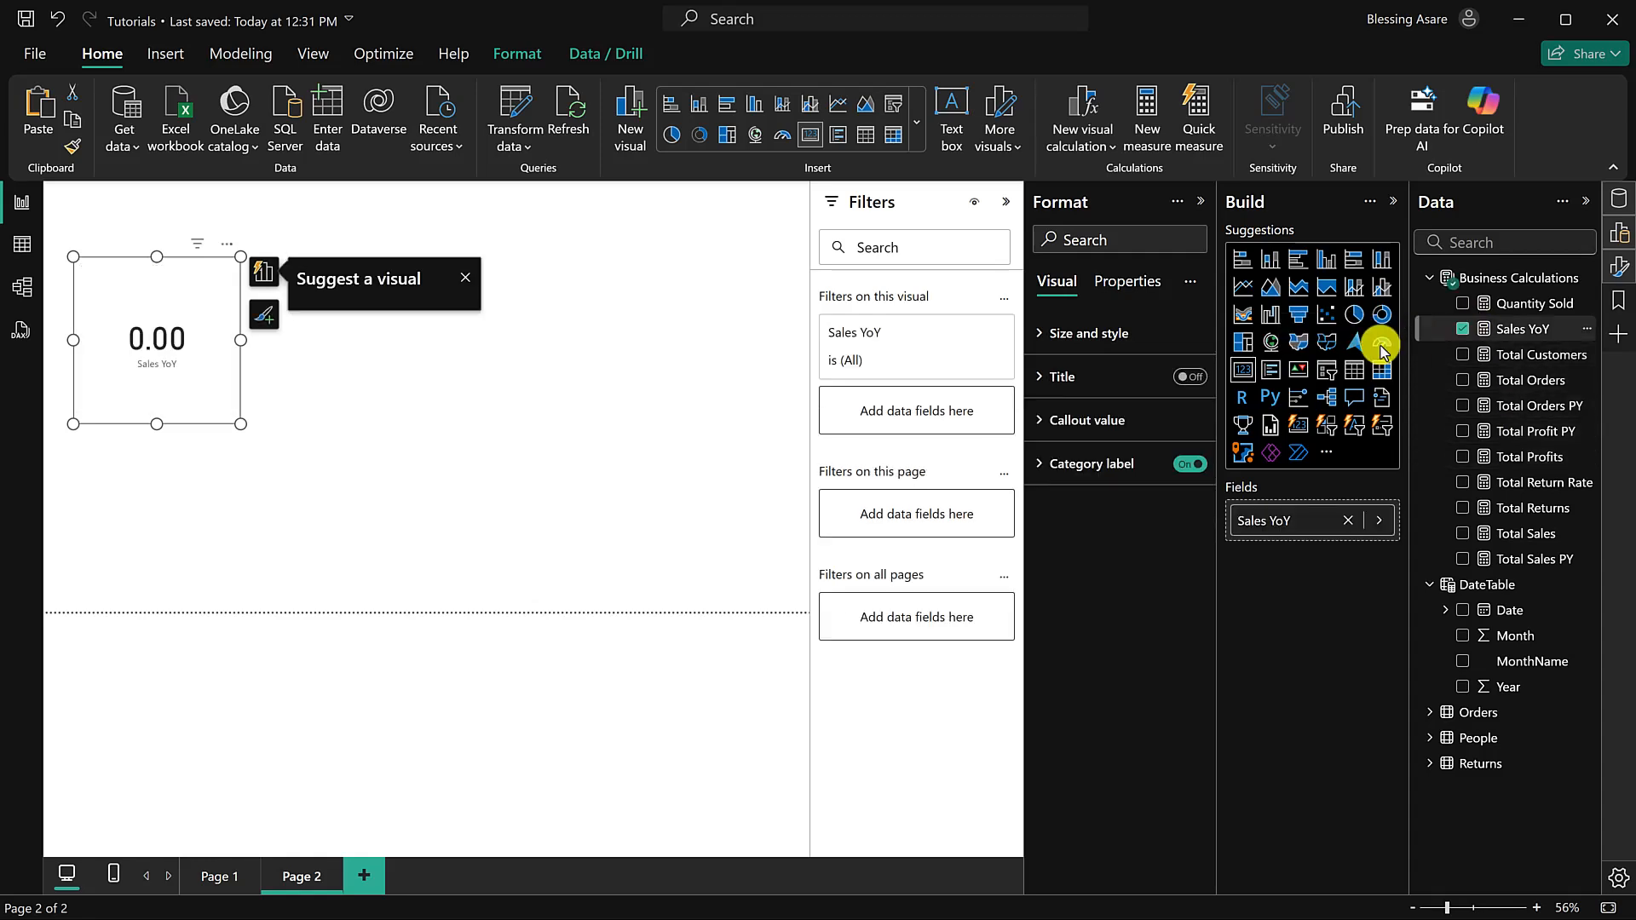
pyautogui.click(688, 428)
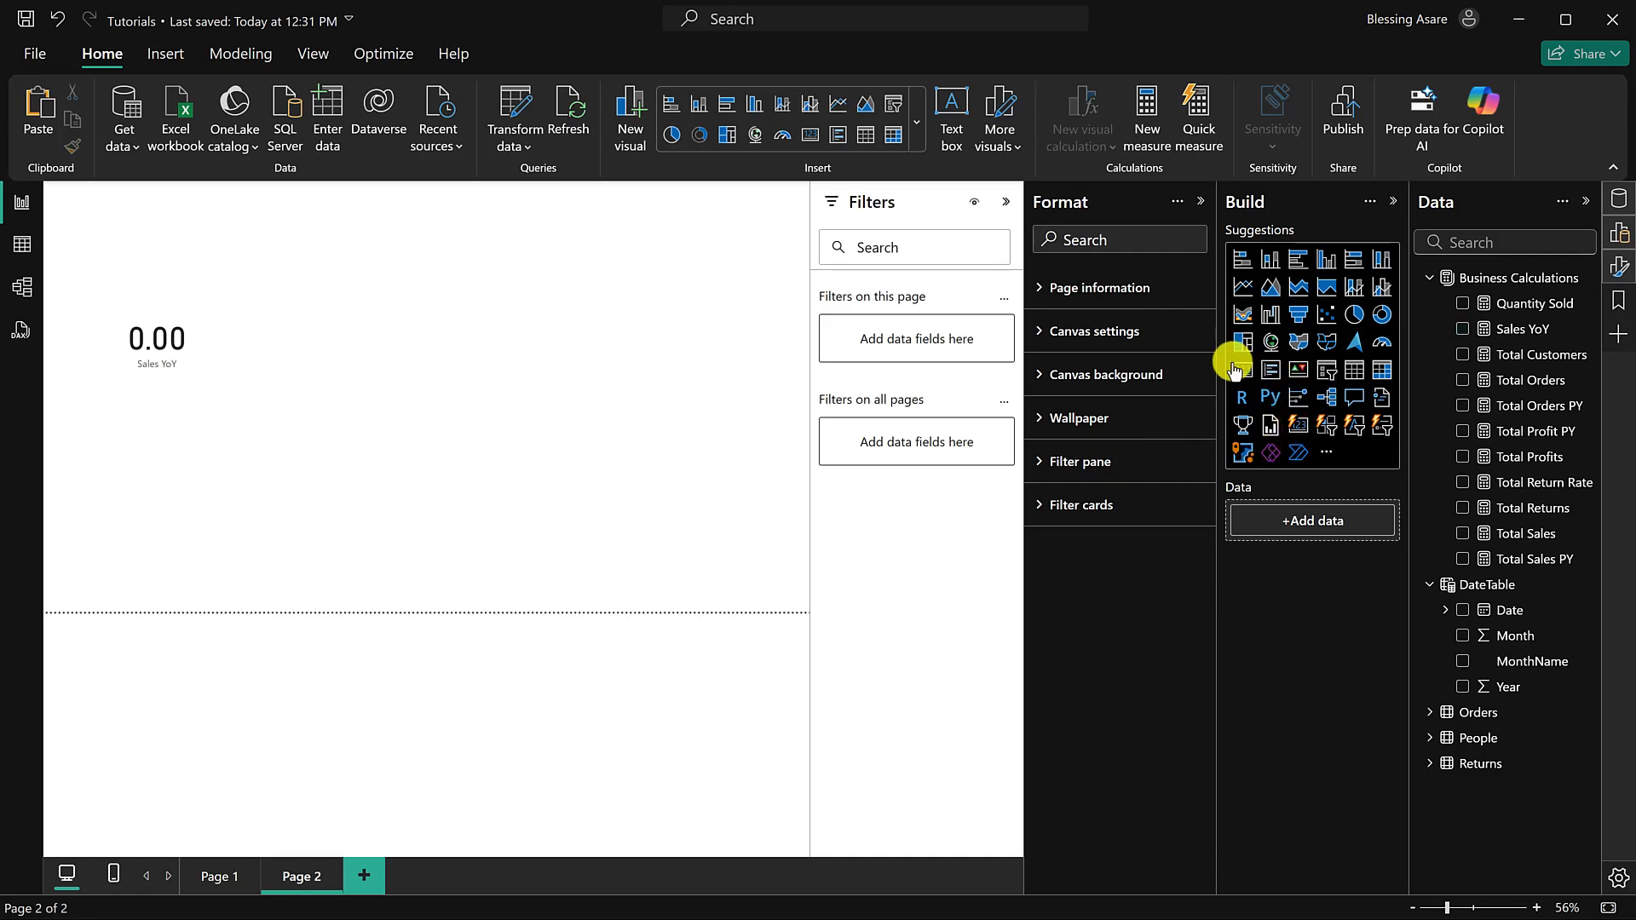
# Step: Add a slicer for the DateTable Year field, reduce its height and place it near the page's upper right
pyautogui.click(1324, 379)
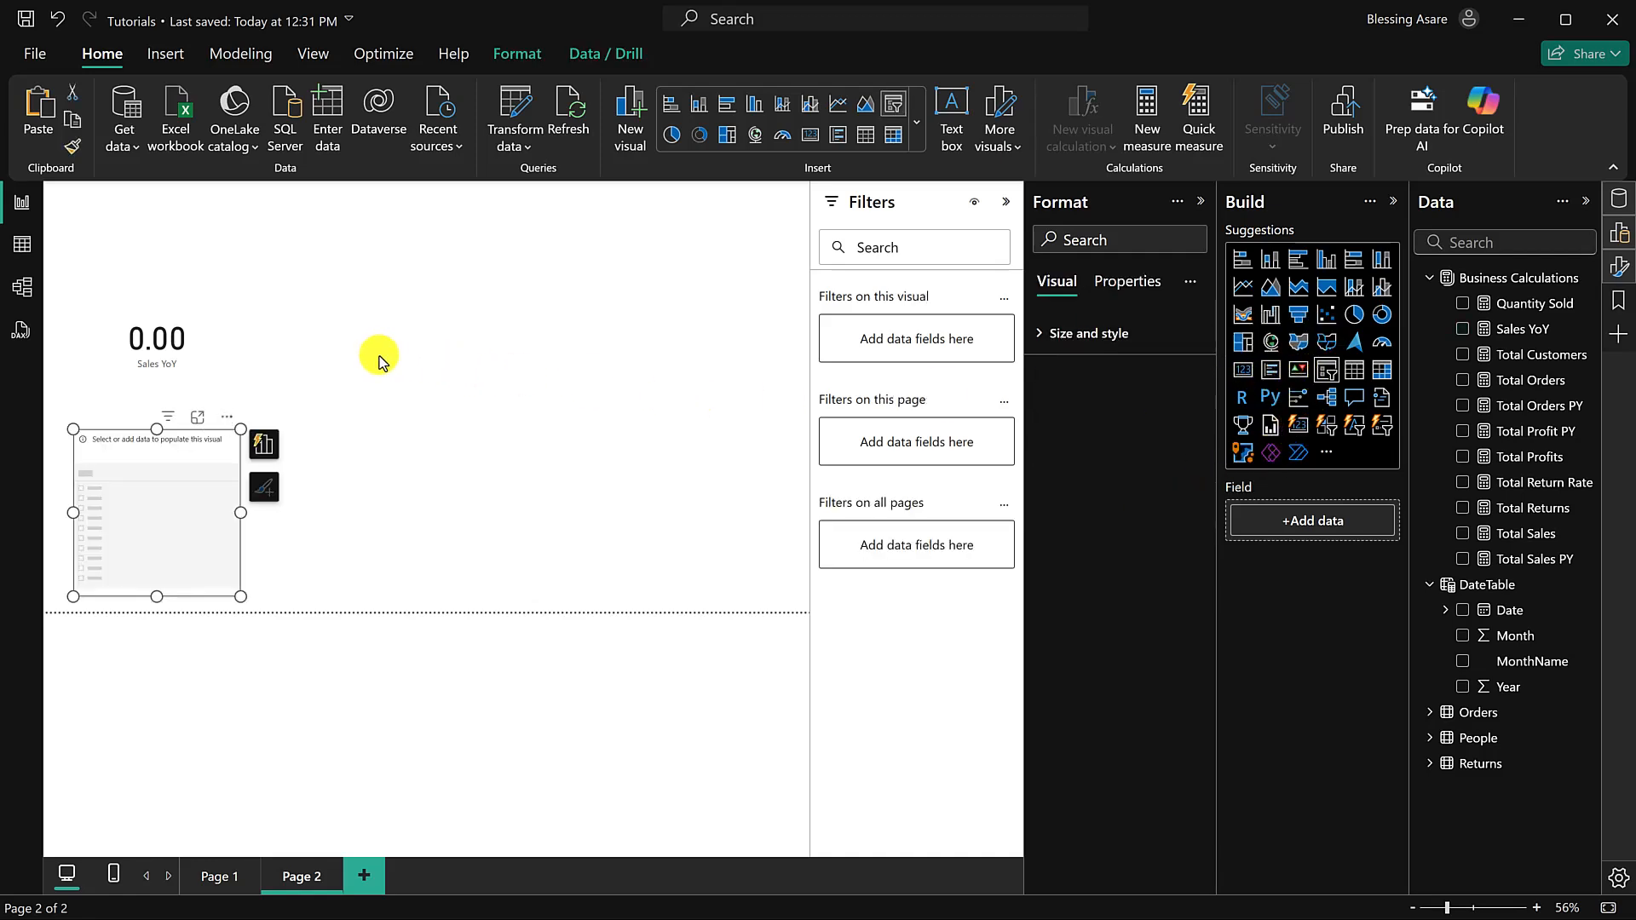
pyautogui.moveTo(236, 598); pyautogui.dragTo(245, 494)
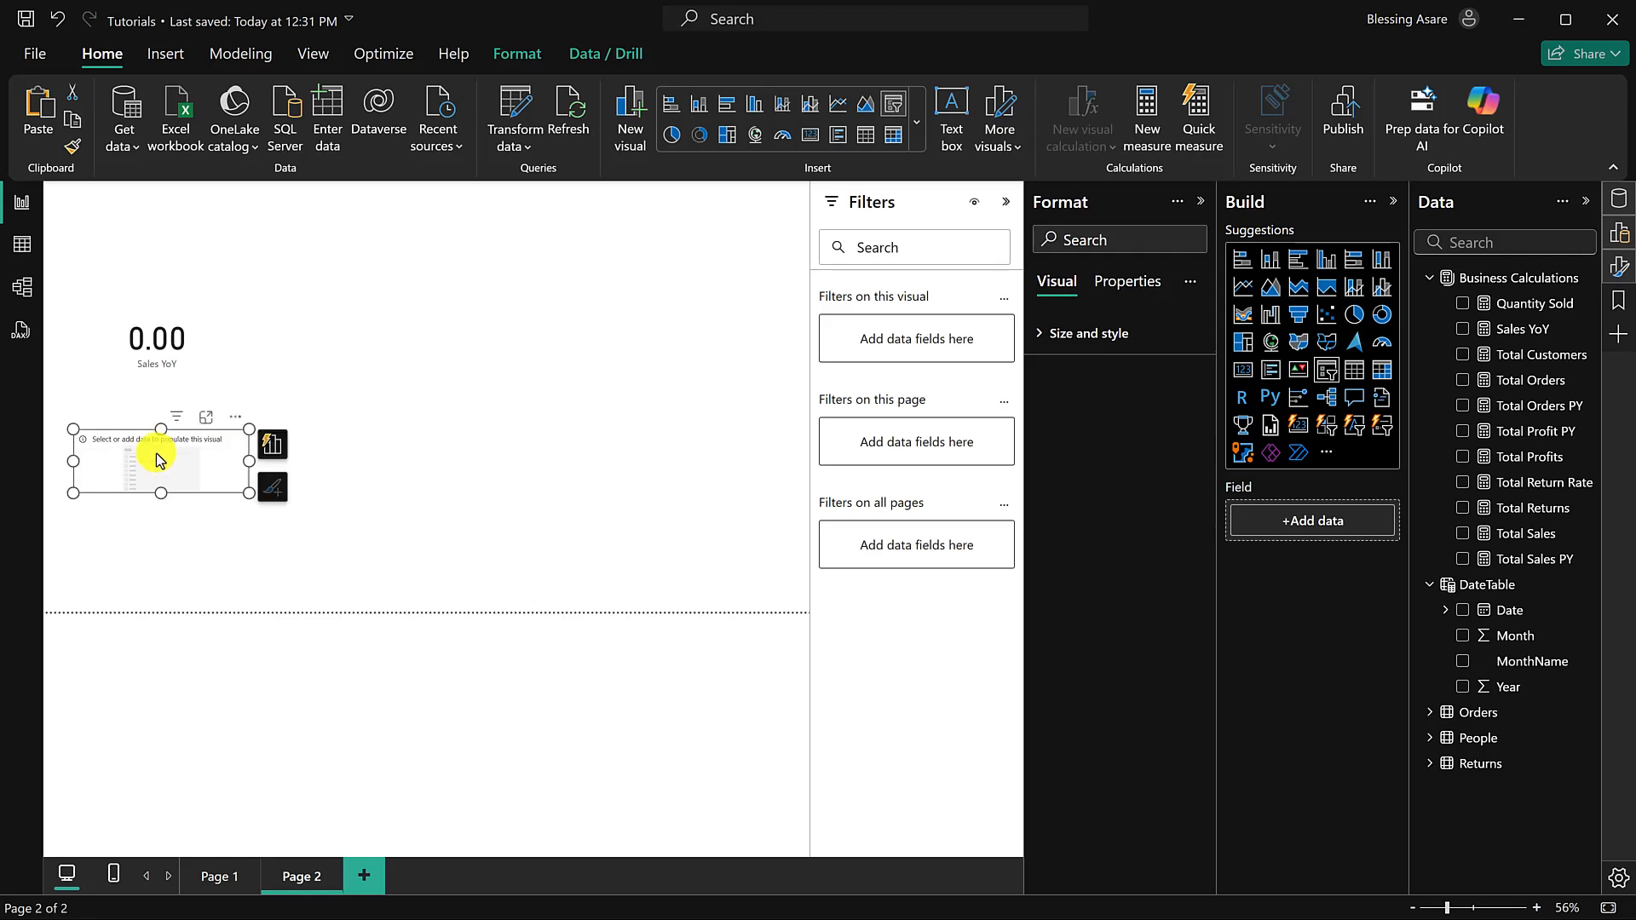
pyautogui.moveTo(157, 459); pyautogui.dragTo(560, 230)
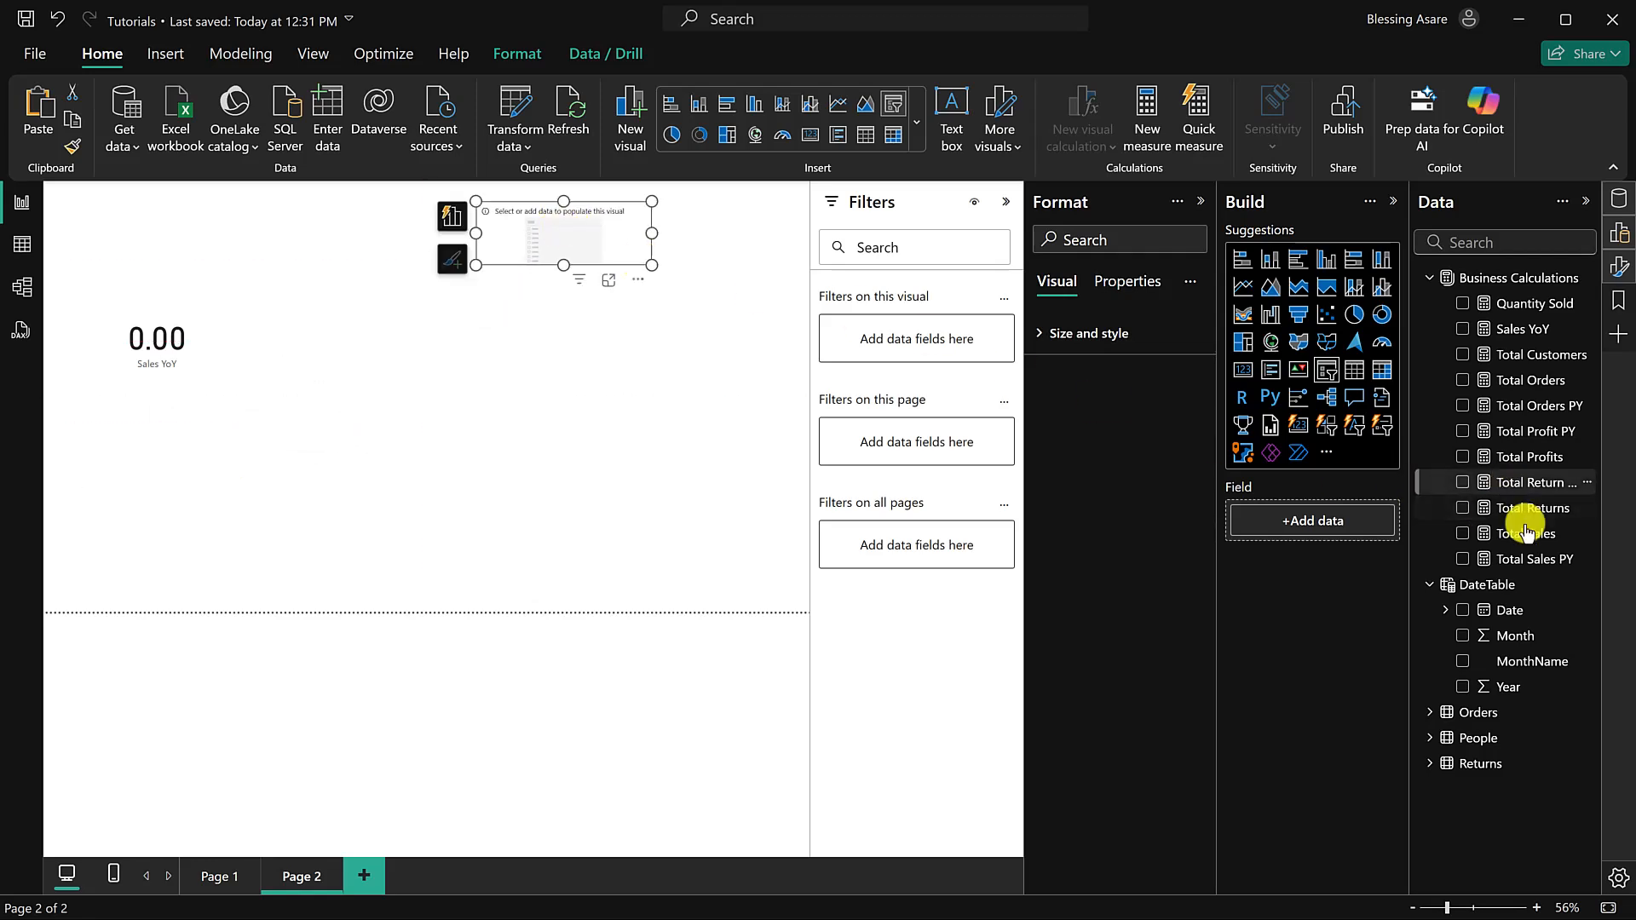
pyautogui.click(1463, 687)
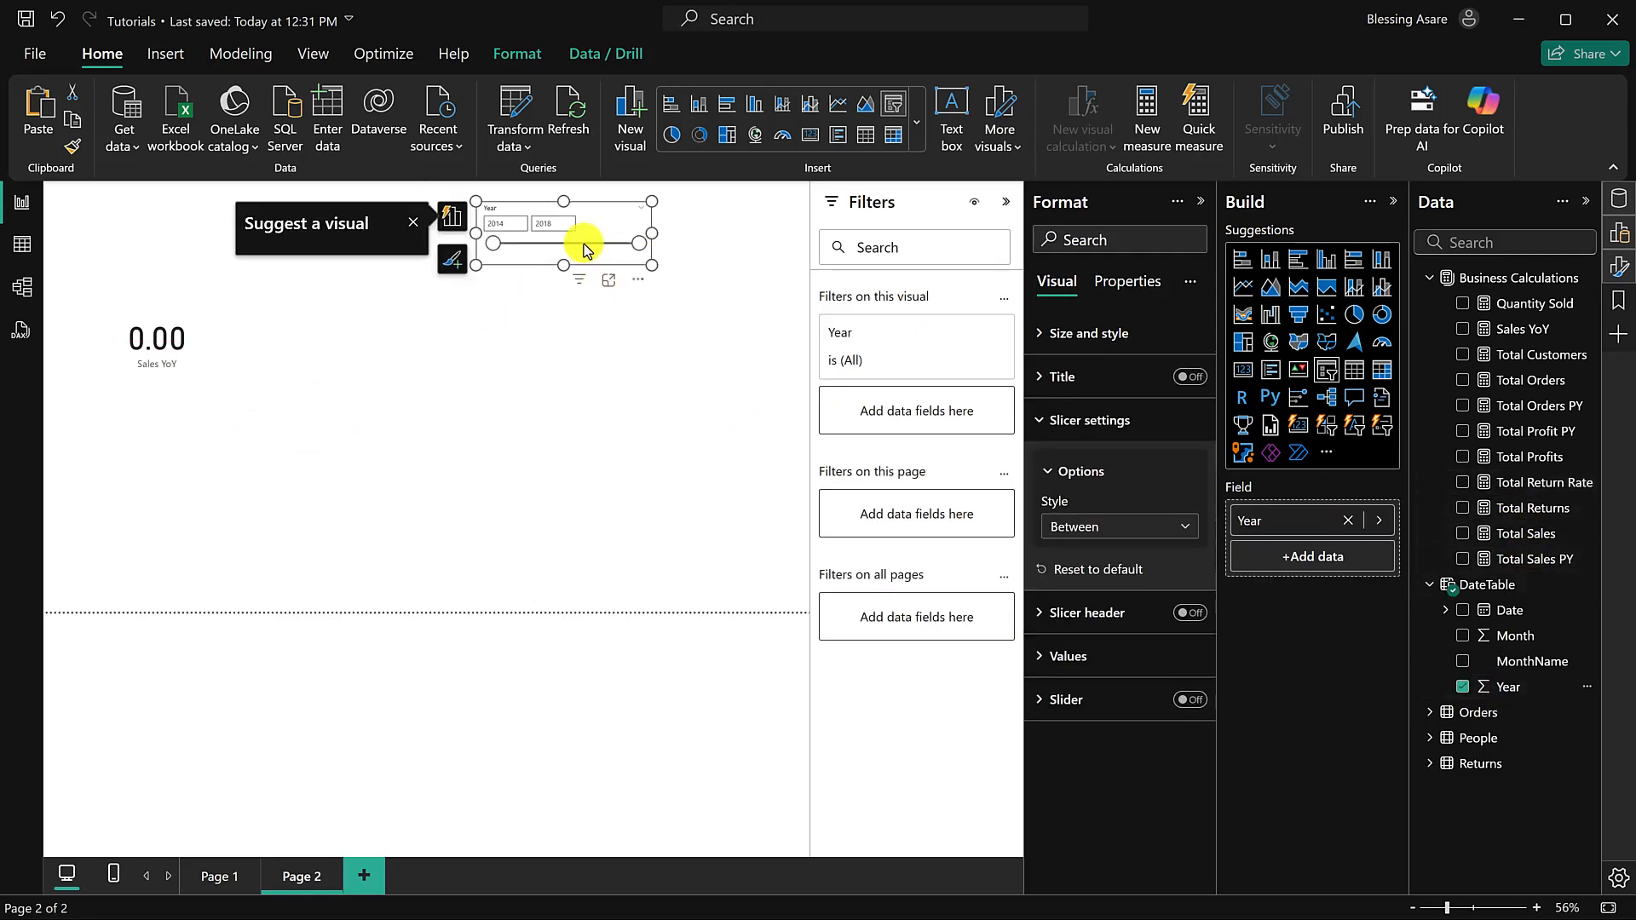
# Step: Set the Year slicer's style to Dropdown and filter the page to 2016
pyautogui.click(1108, 526)
pyautogui.click(1091, 607)
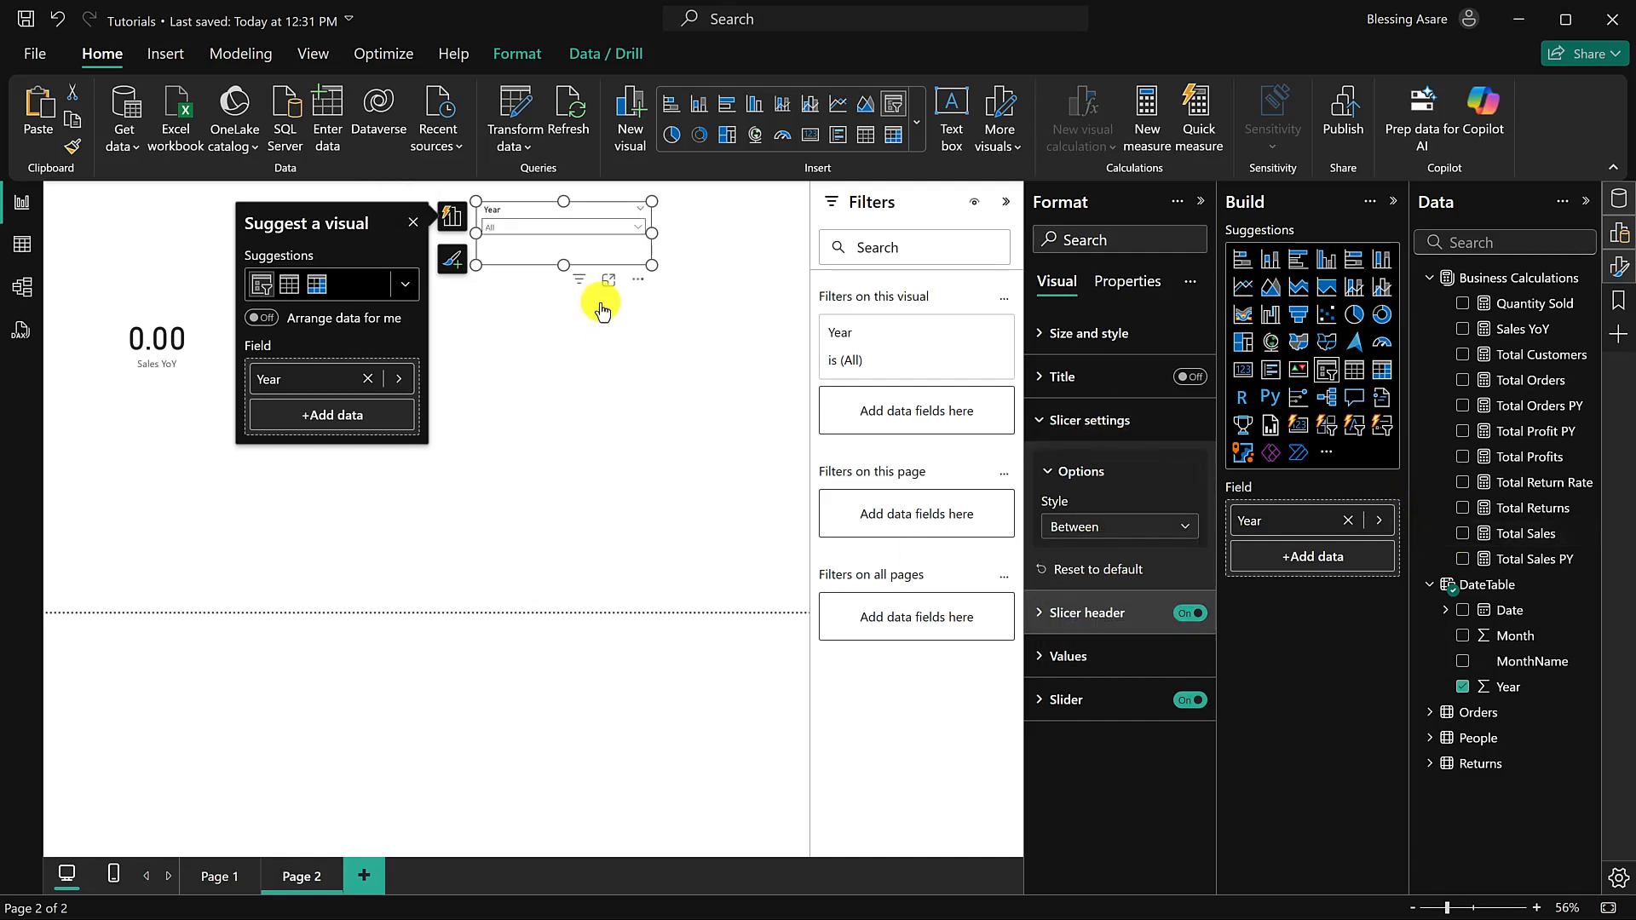
pyautogui.click(543, 256)
pyautogui.click(502, 279)
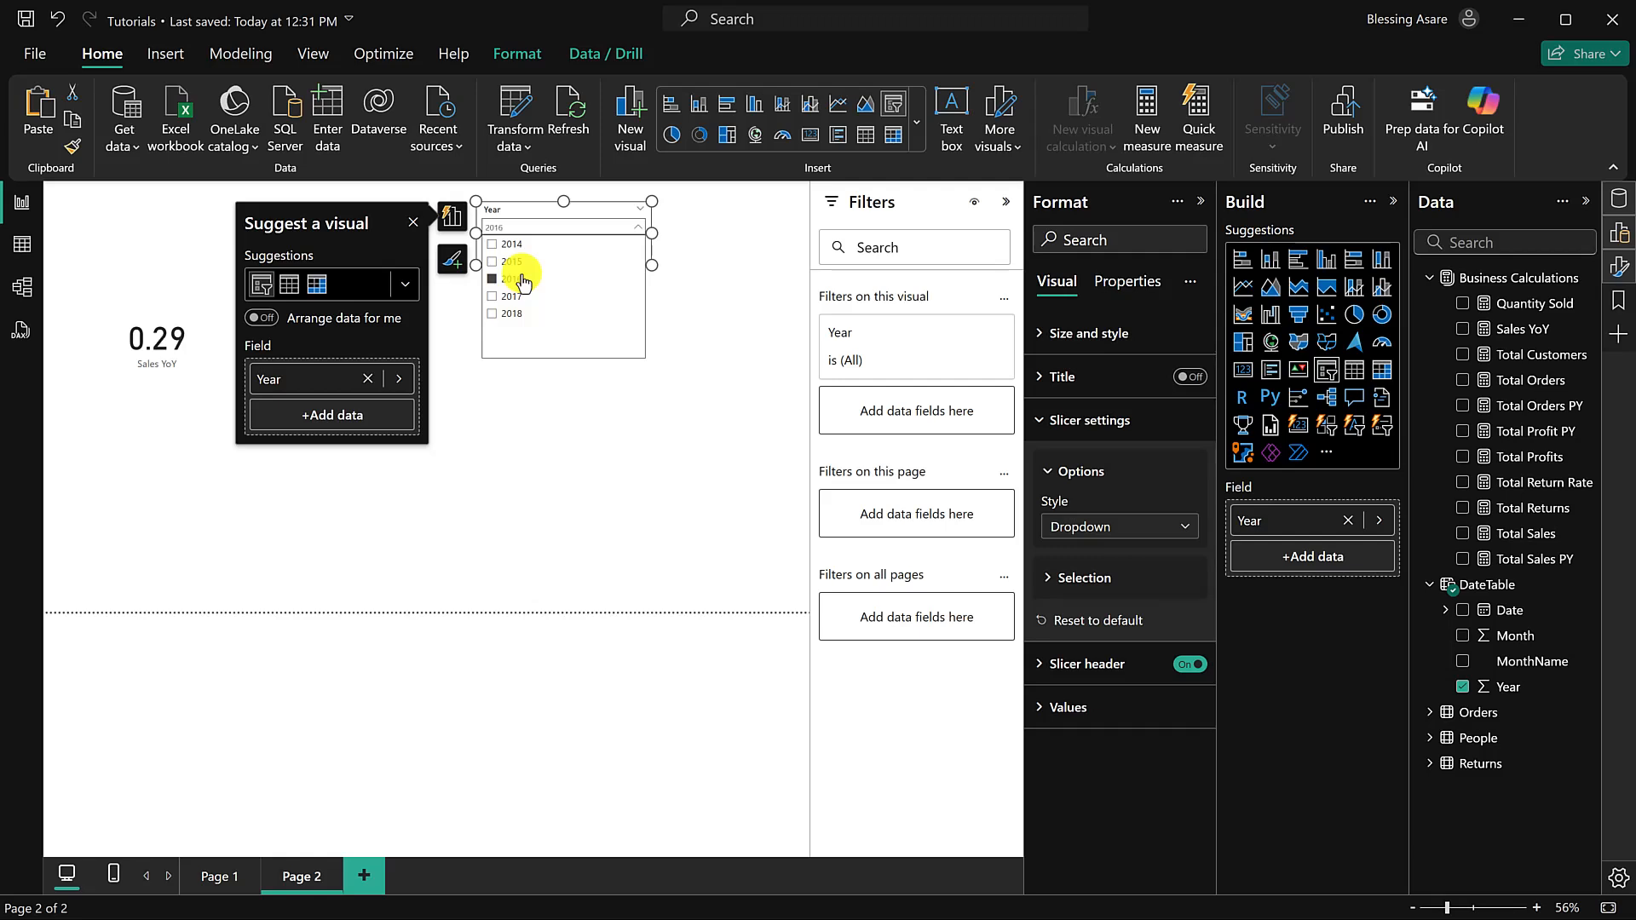
pyautogui.click(192, 338)
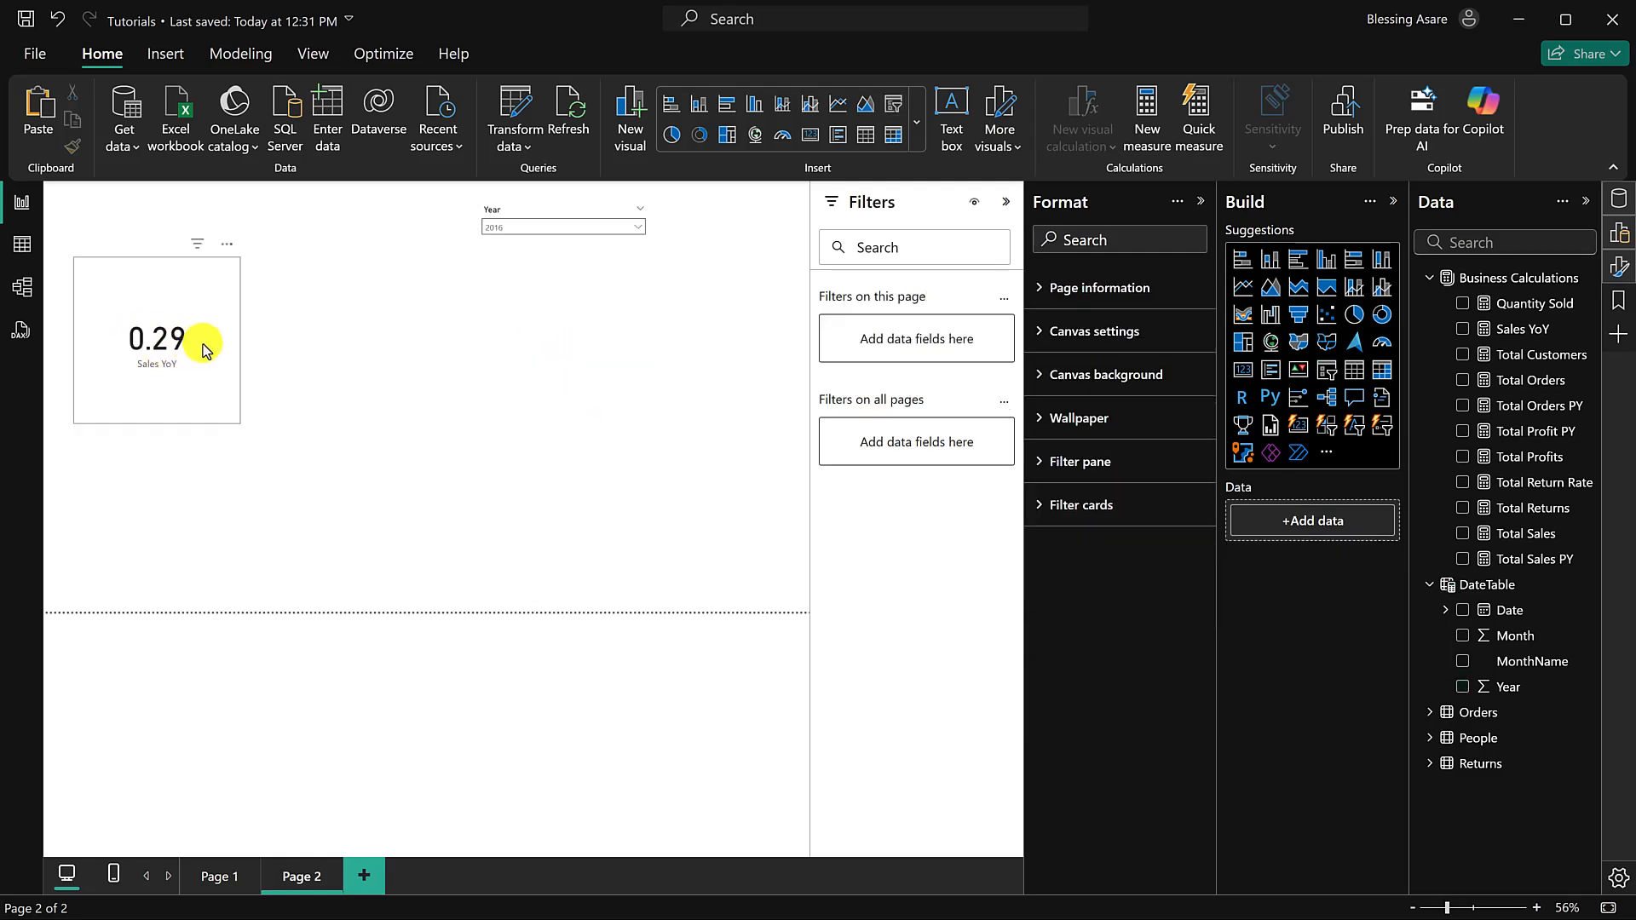
# Step: Format the Sales YoY measure as a percentage
pyautogui.click(208, 337)
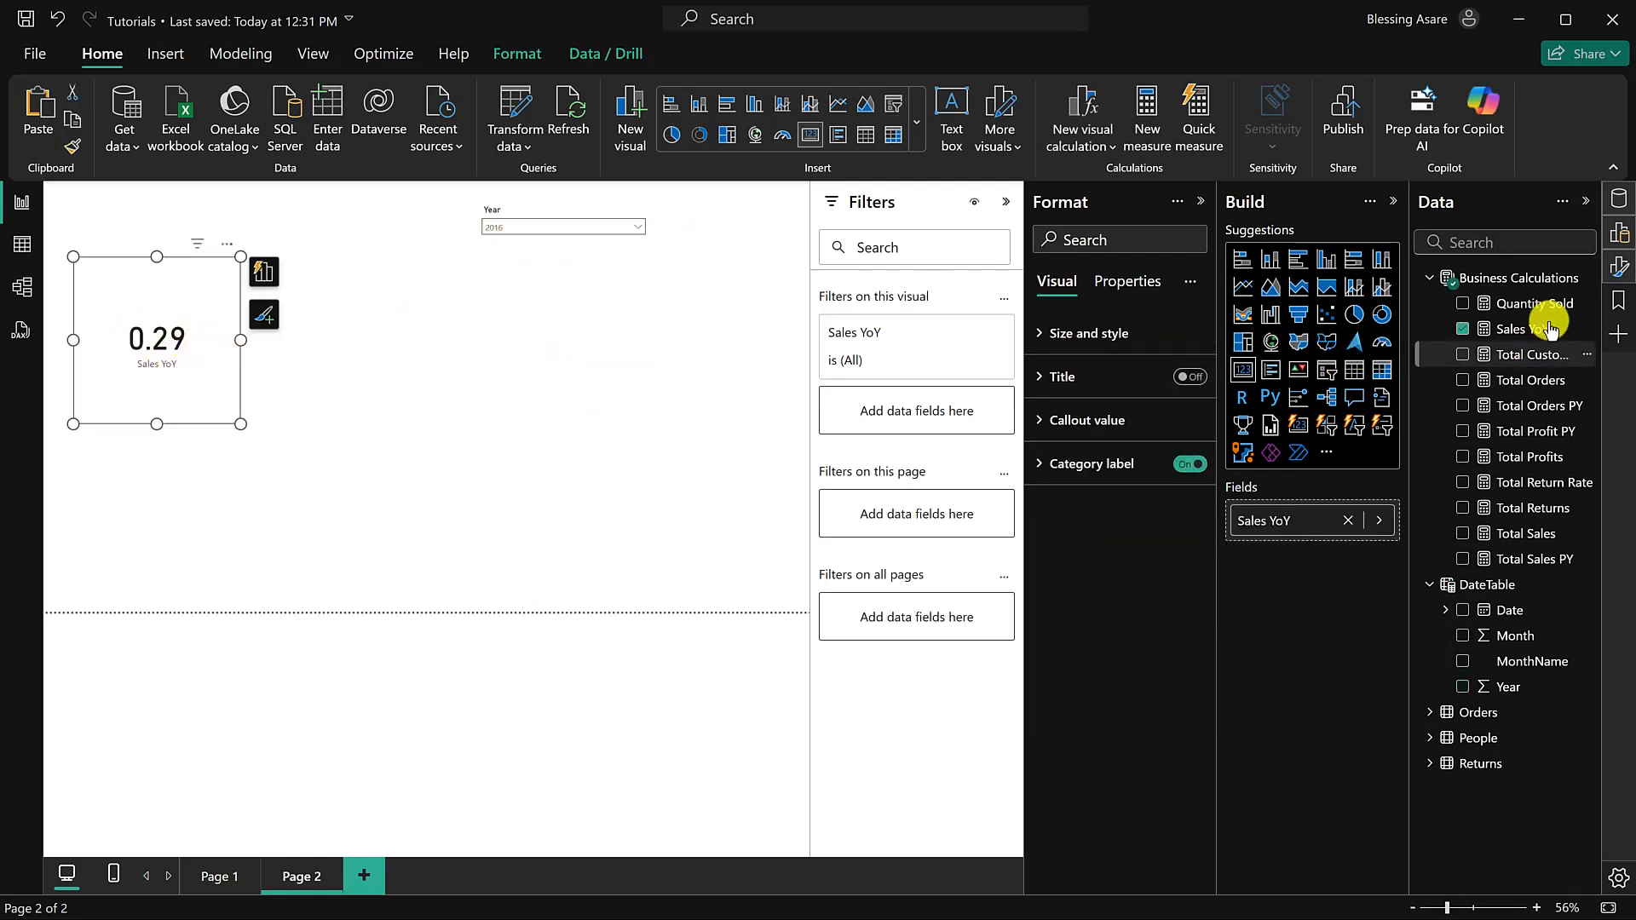
pyautogui.click(1522, 329)
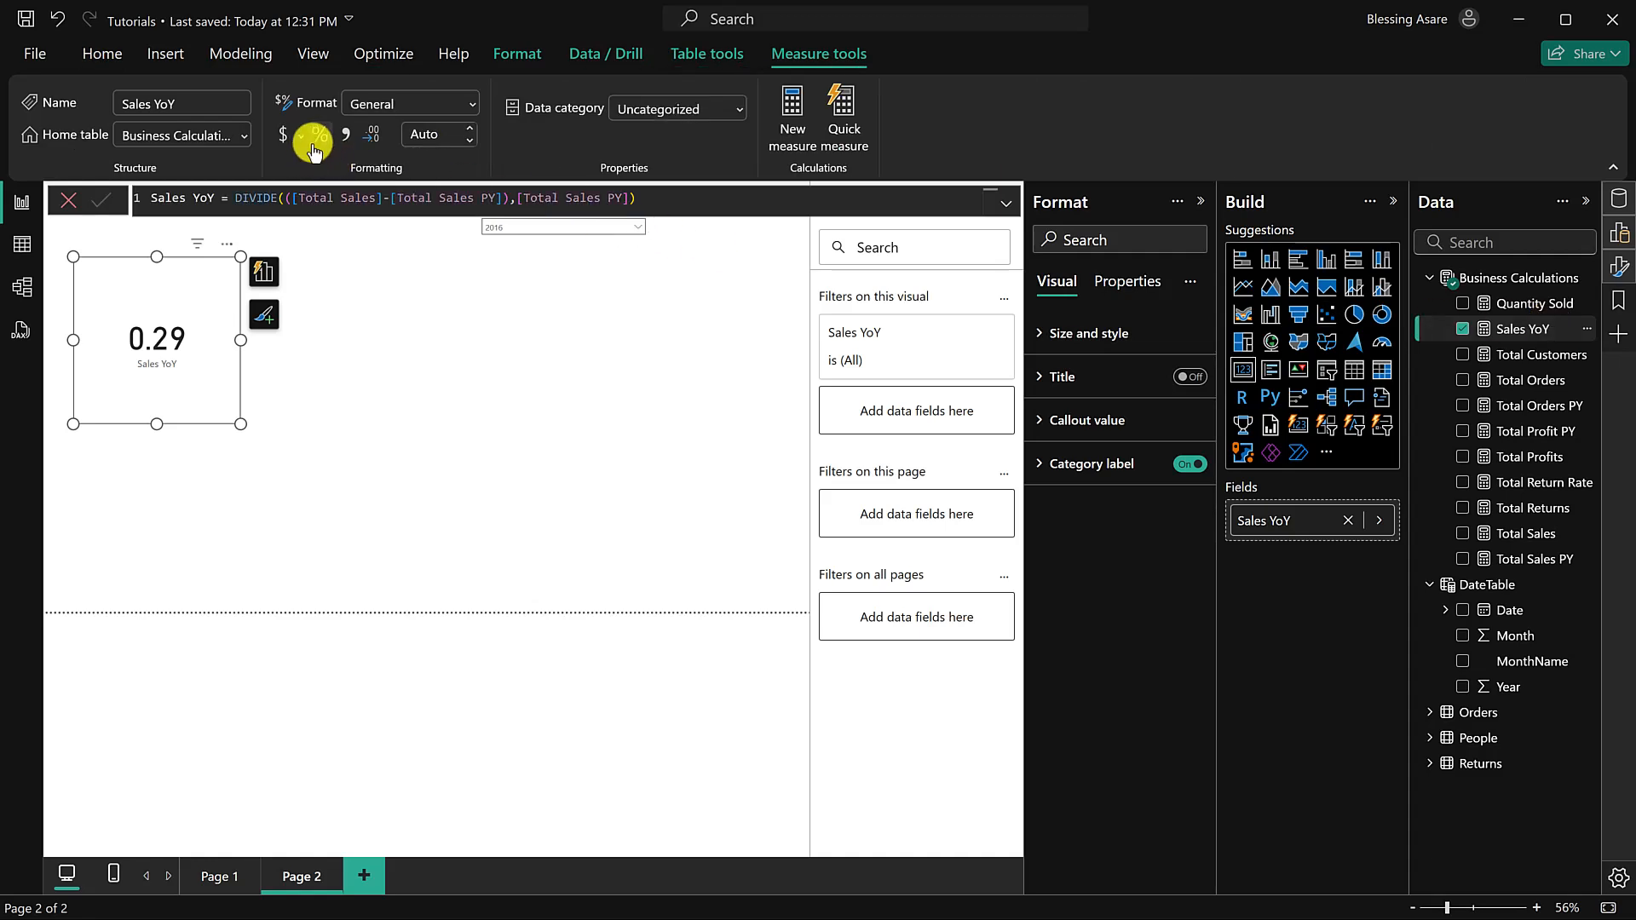
pyautogui.click(313, 141)
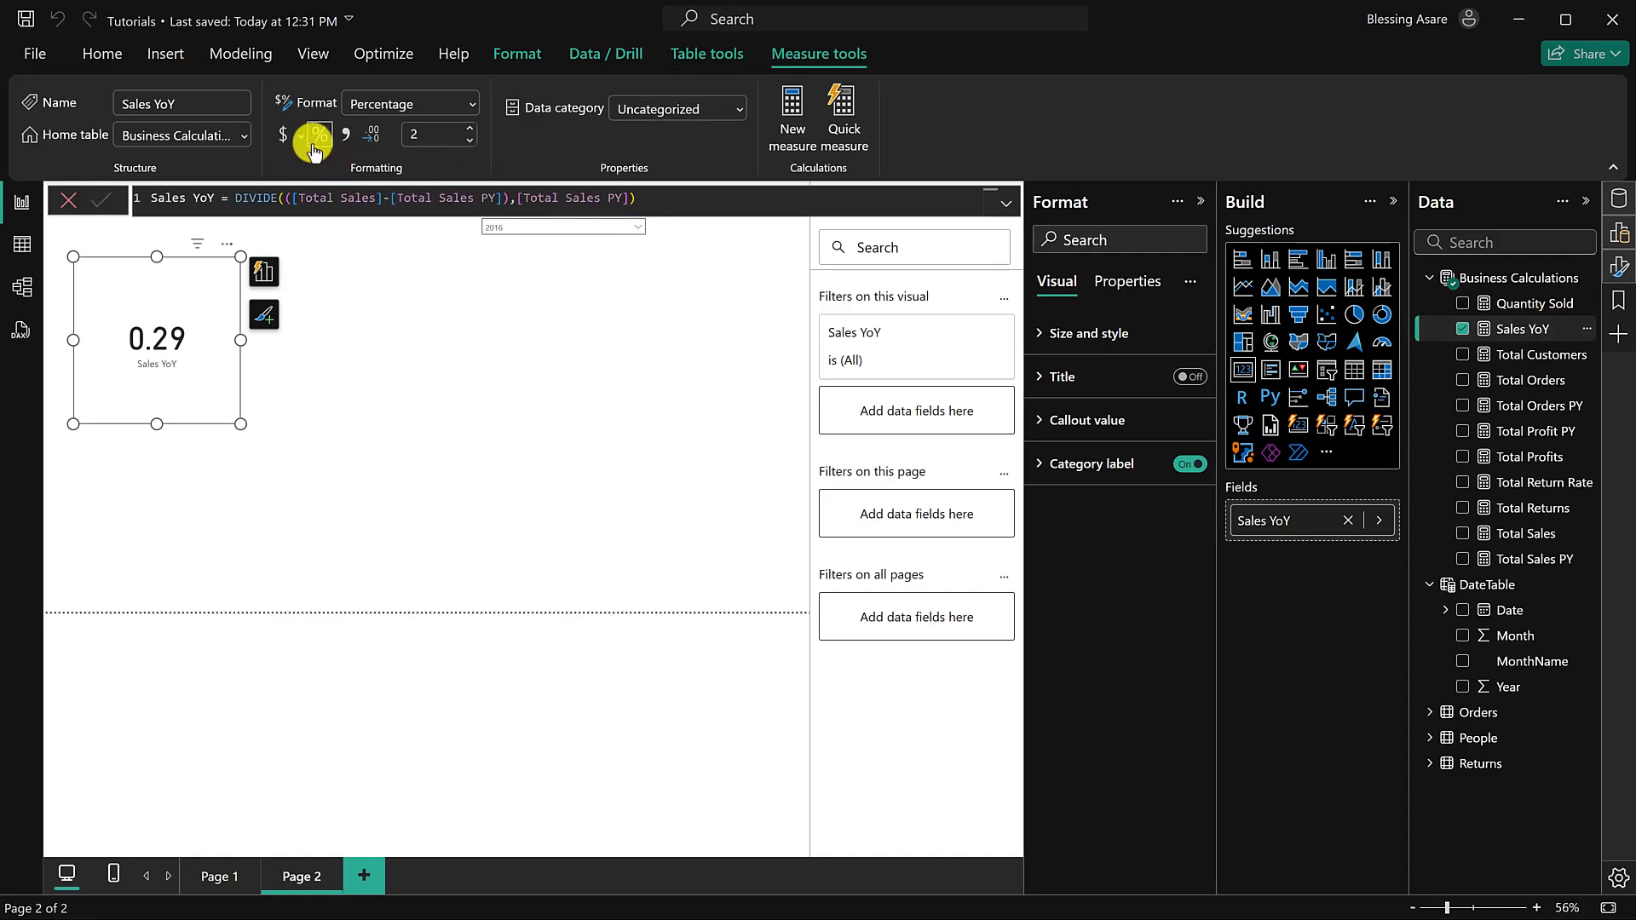
# Step: Shrink the Sales YoY card, mainly in height, keeping its upper-left corner in place
pyautogui.click(448, 396)
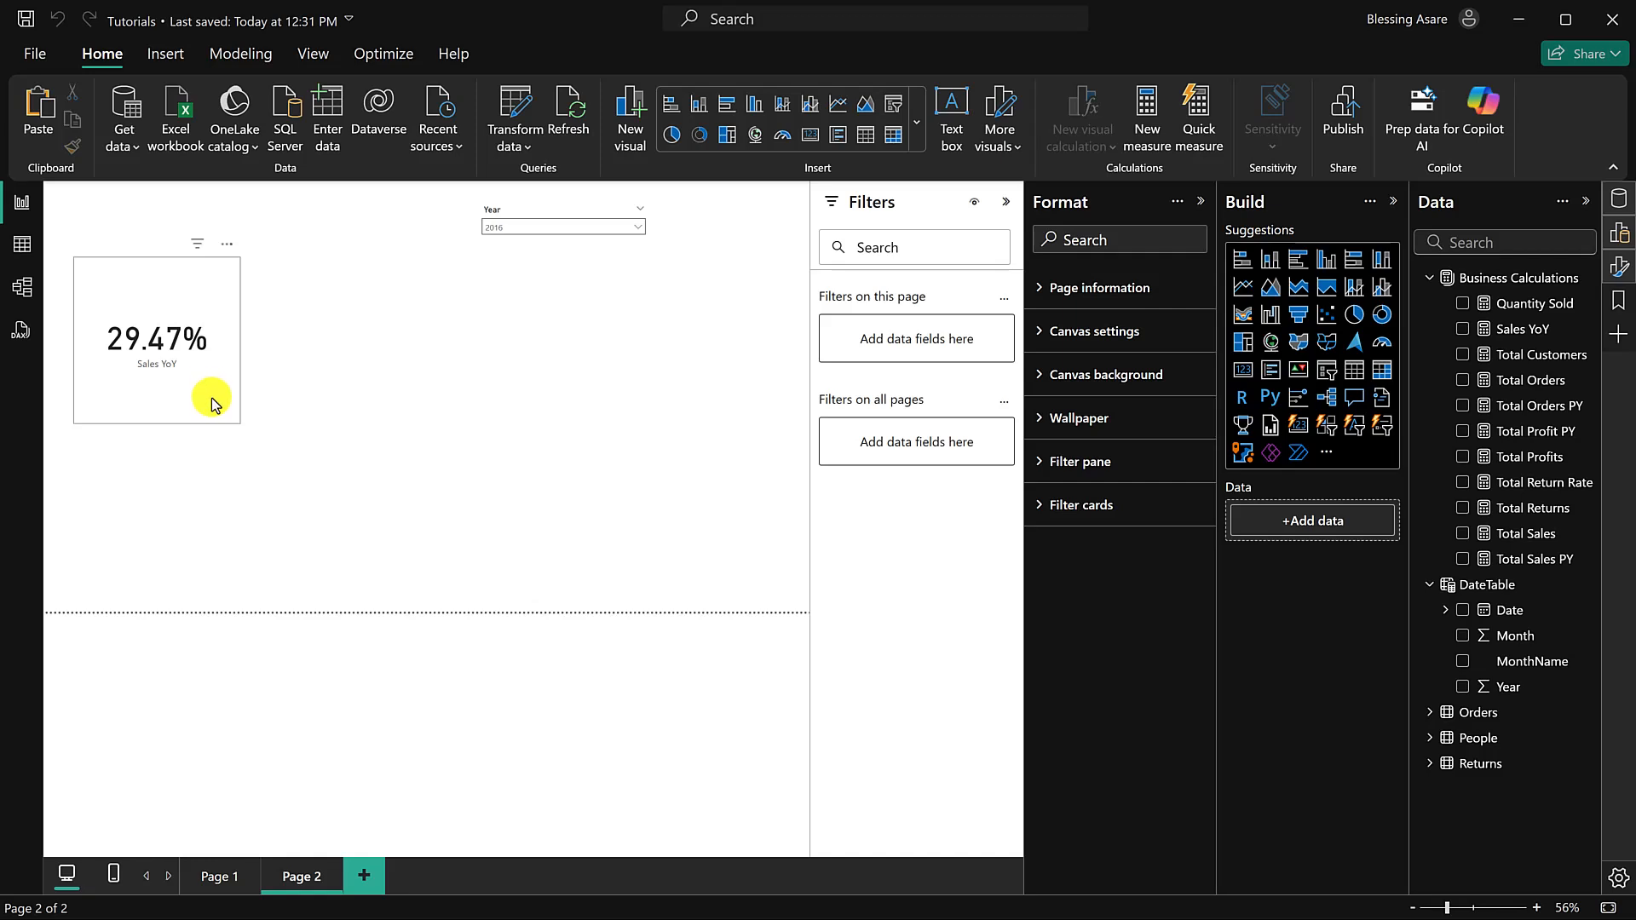
pyautogui.click(224, 421)
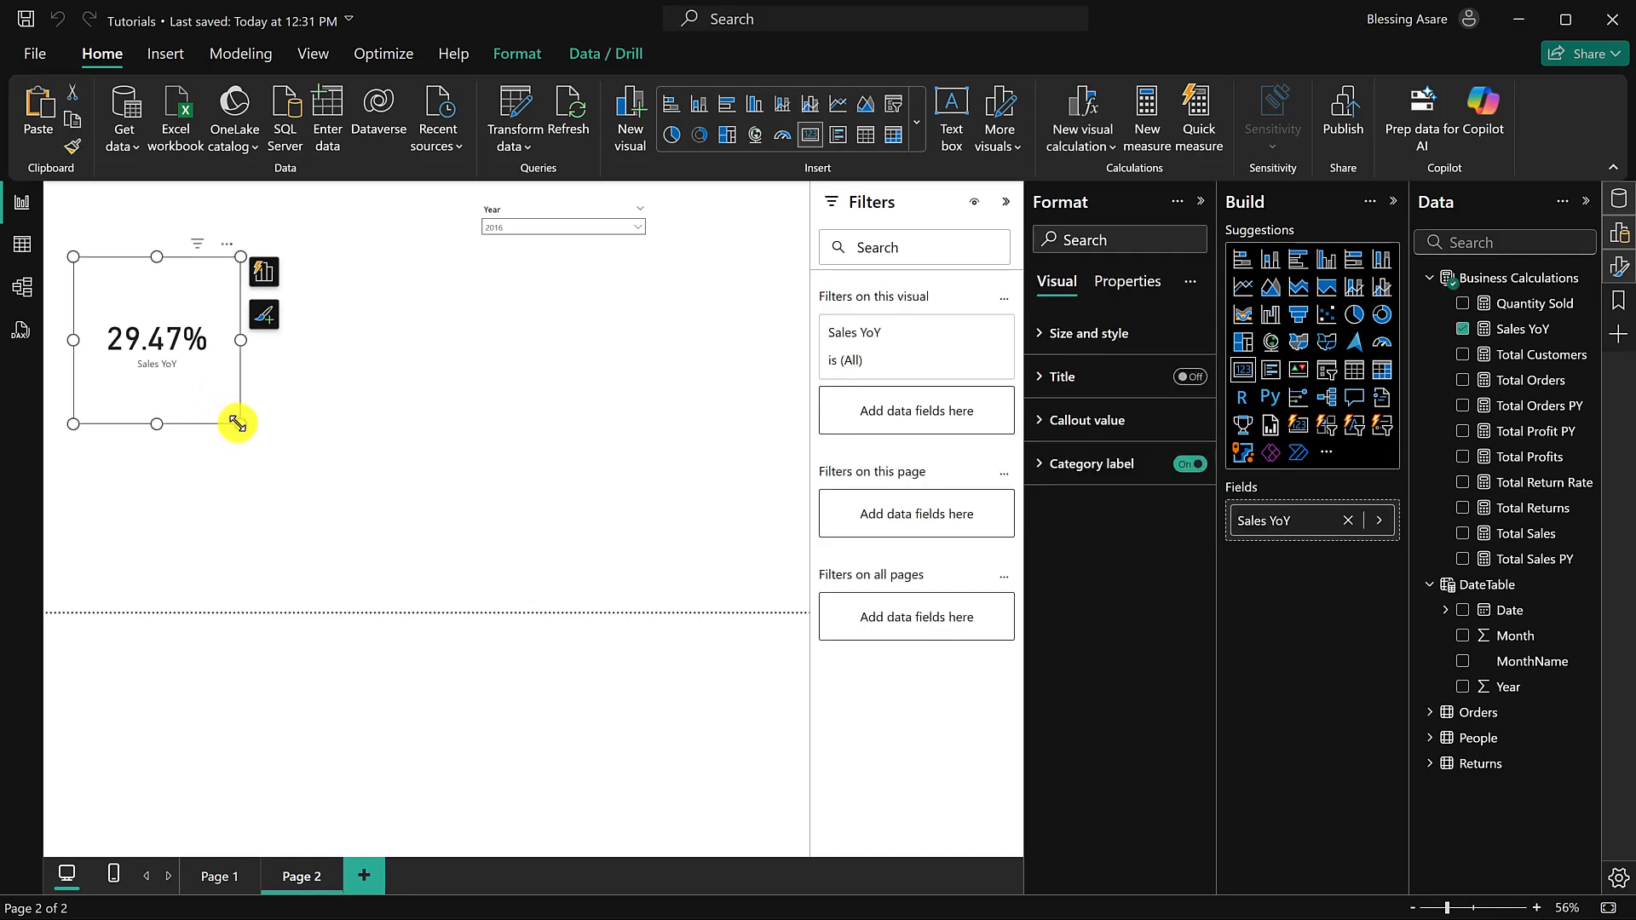
pyautogui.moveTo(238, 421); pyautogui.dragTo(230, 365)
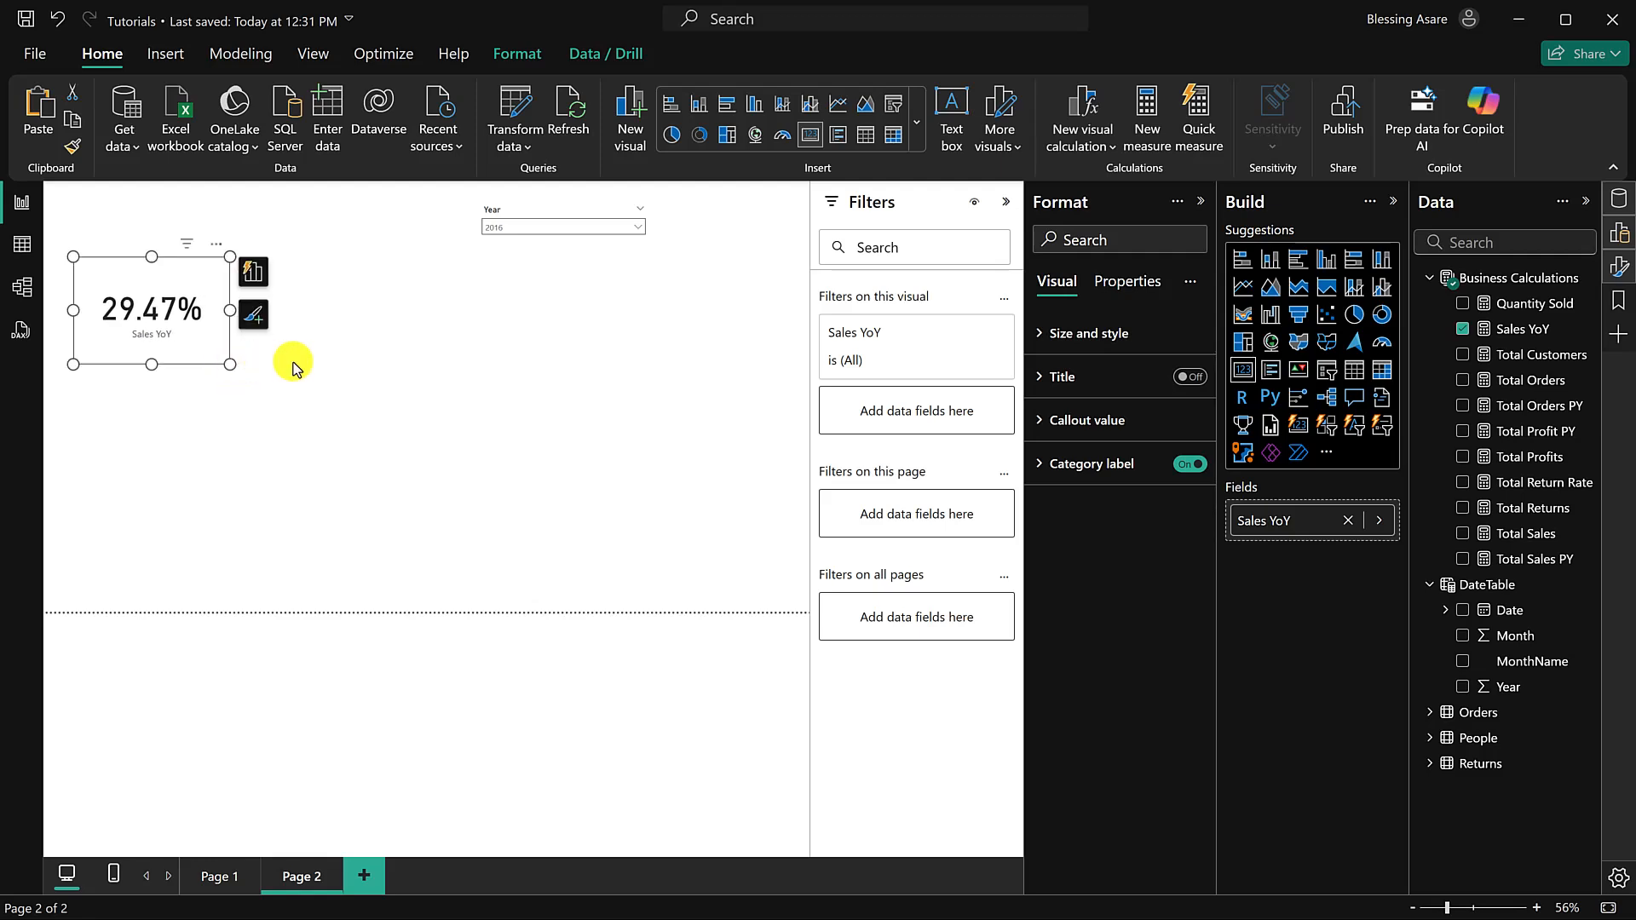
# Step: Convert the Sales YoY card into a wider line and stacked column chart with the DateTable Year field on the X-axis
pyautogui.click(1355, 288)
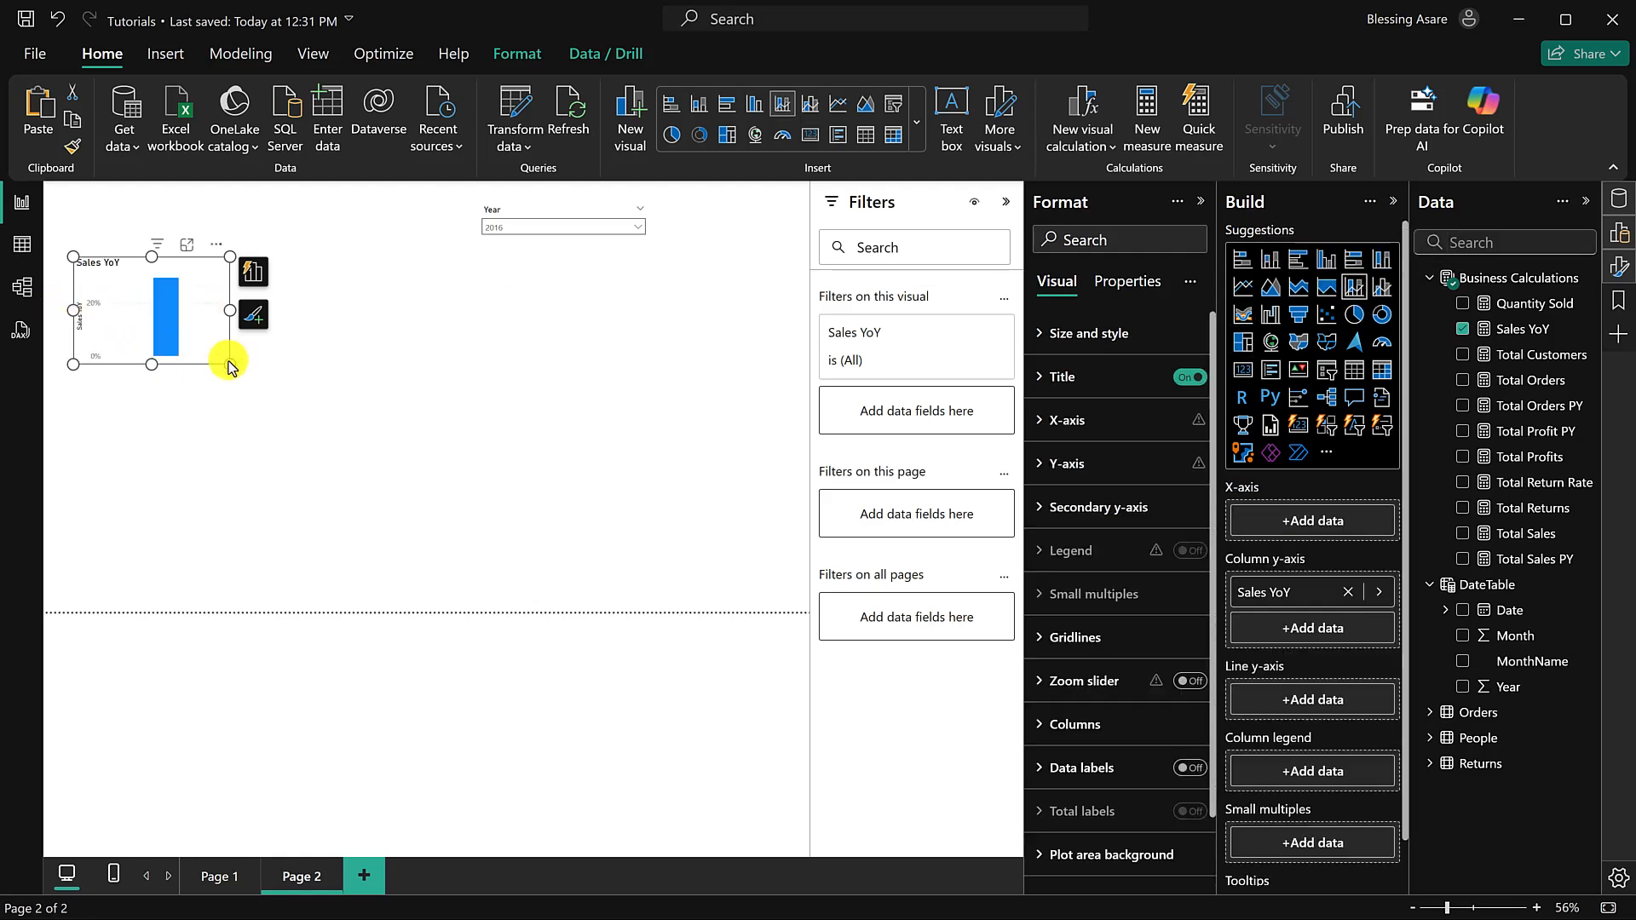
pyautogui.moveTo(317, 381)
pyautogui.mouseDown()
pyautogui.moveTo(435, 380)
pyautogui.moveTo(300, 375)
pyautogui.mouseUp()
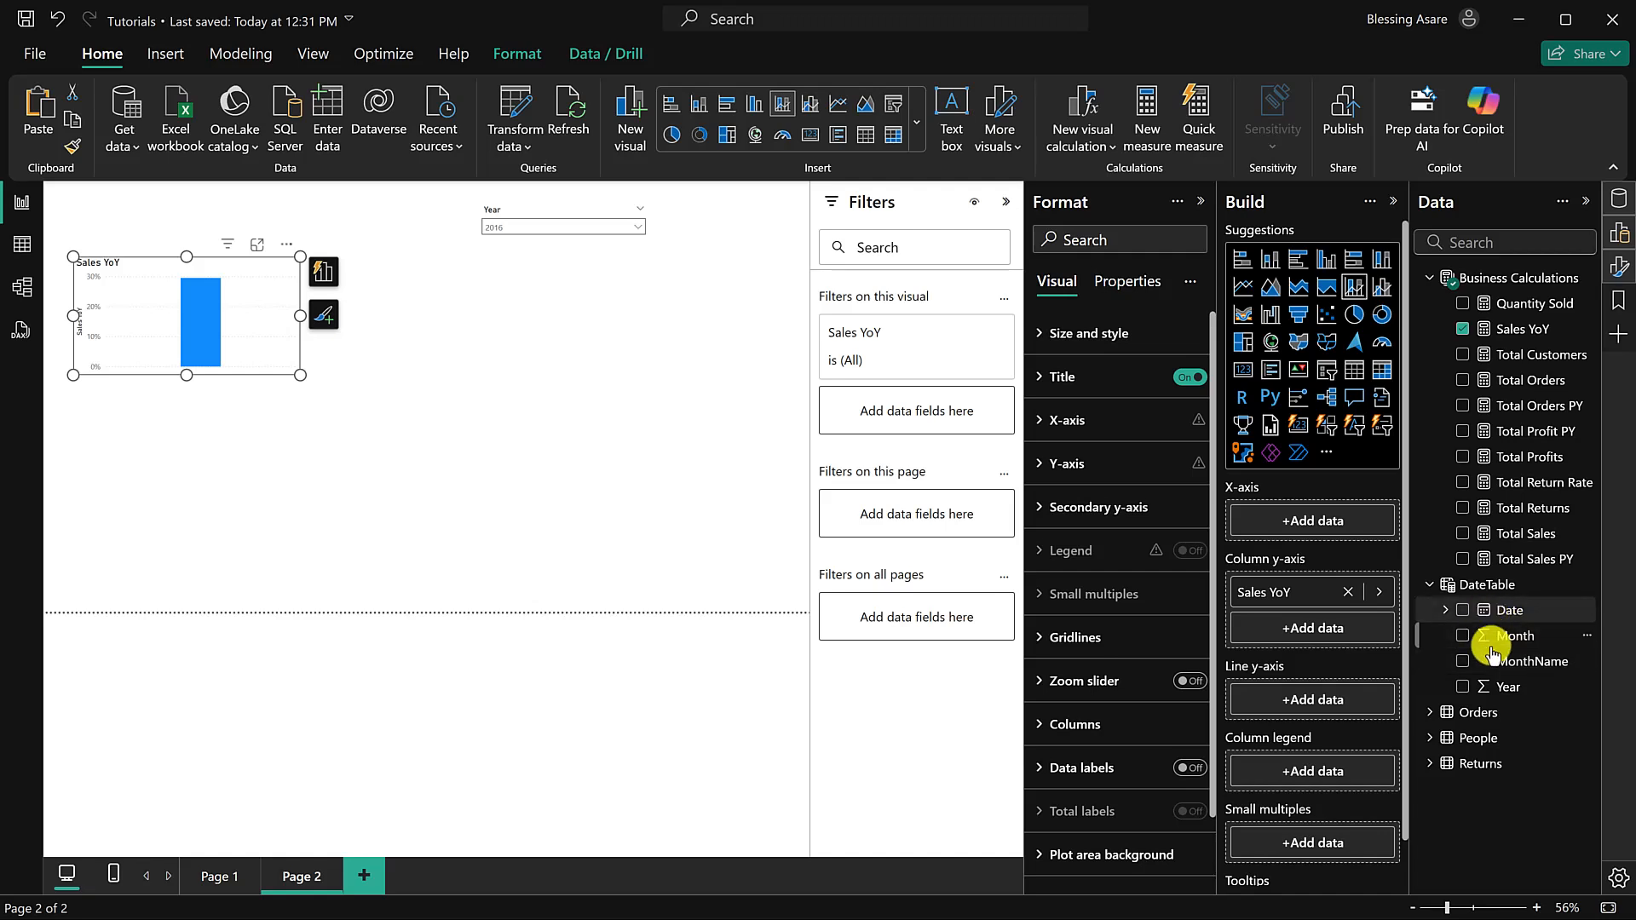
pyautogui.moveTo(1504, 695); pyautogui.dragTo(1322, 534)
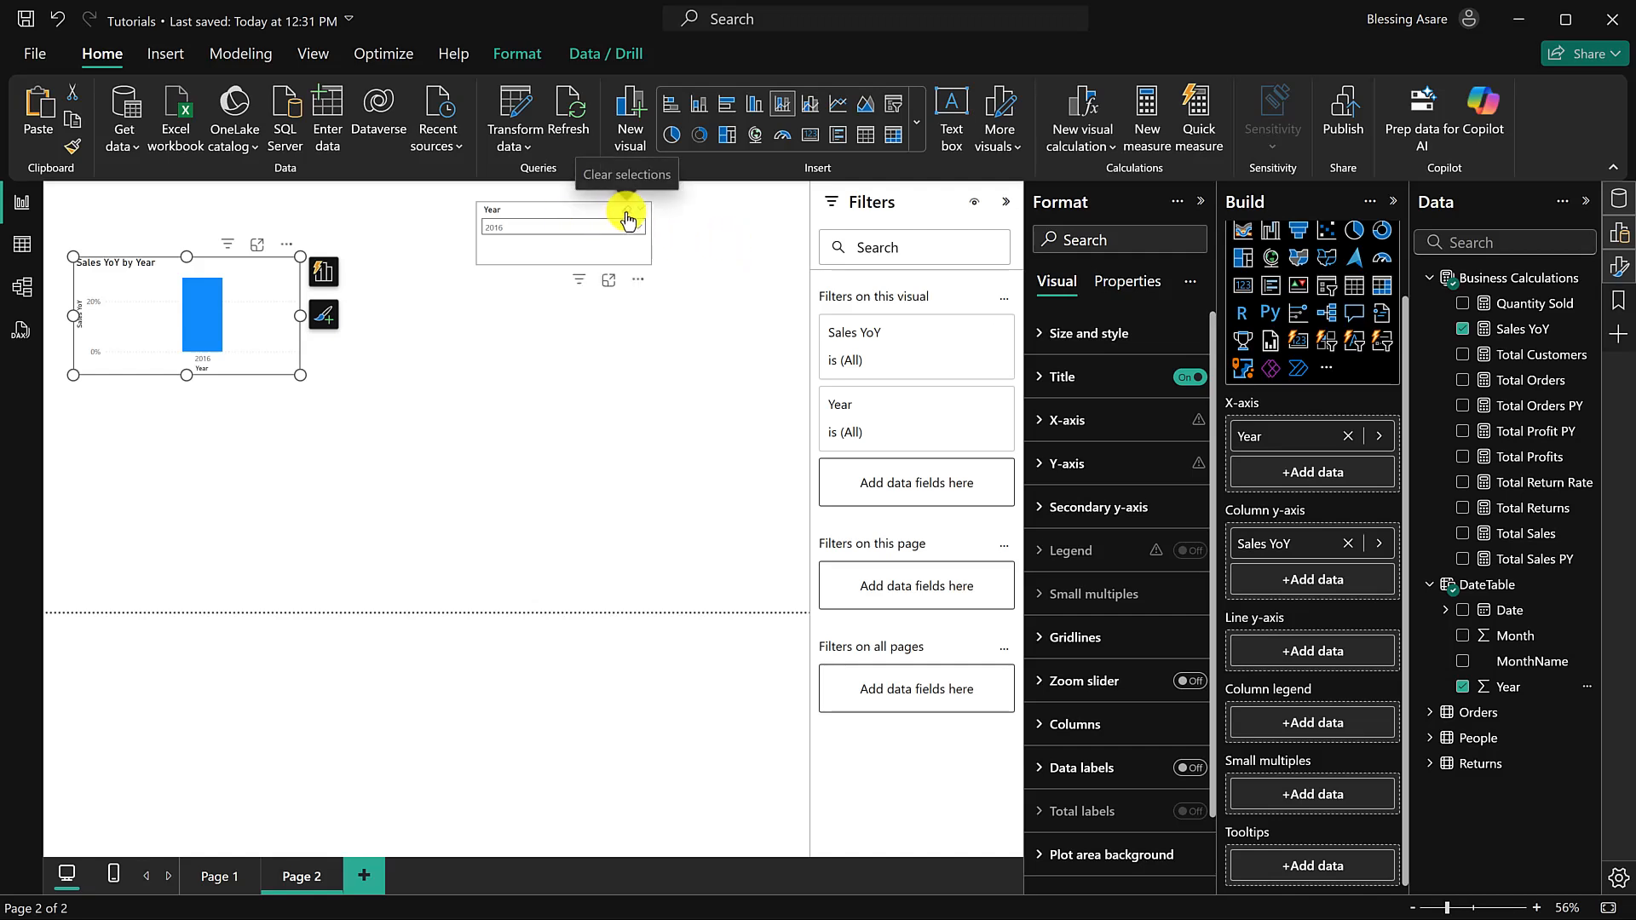
# Step: Clear the Year slicer's selection and widen the Sales YoY by Year chart
pyautogui.click(627, 218)
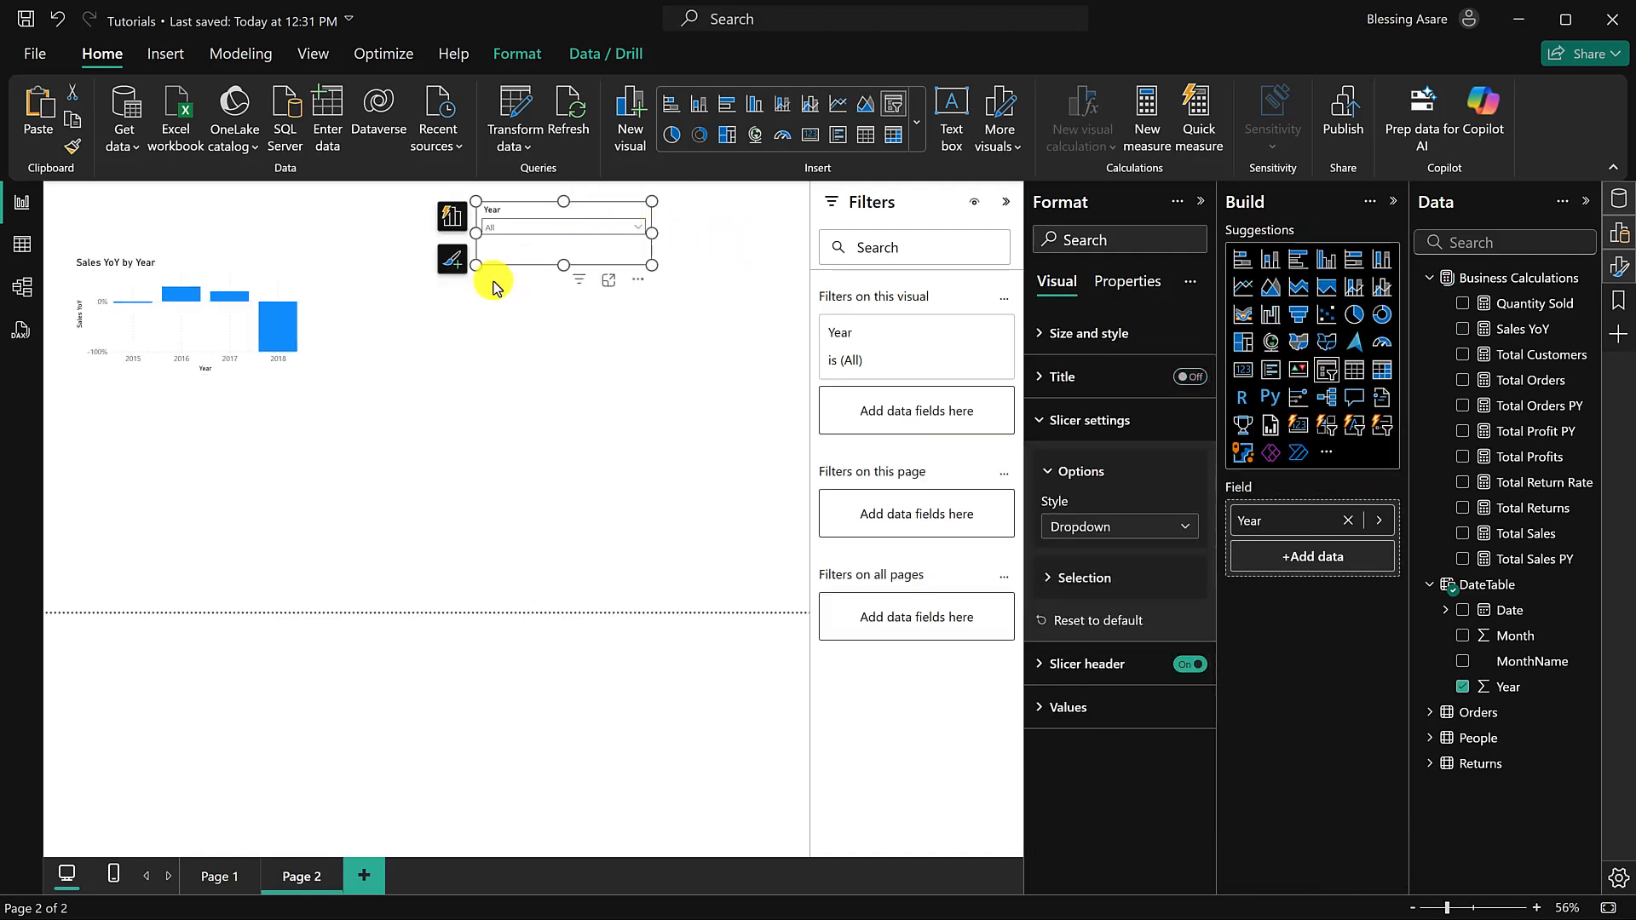
pyautogui.click(234, 268)
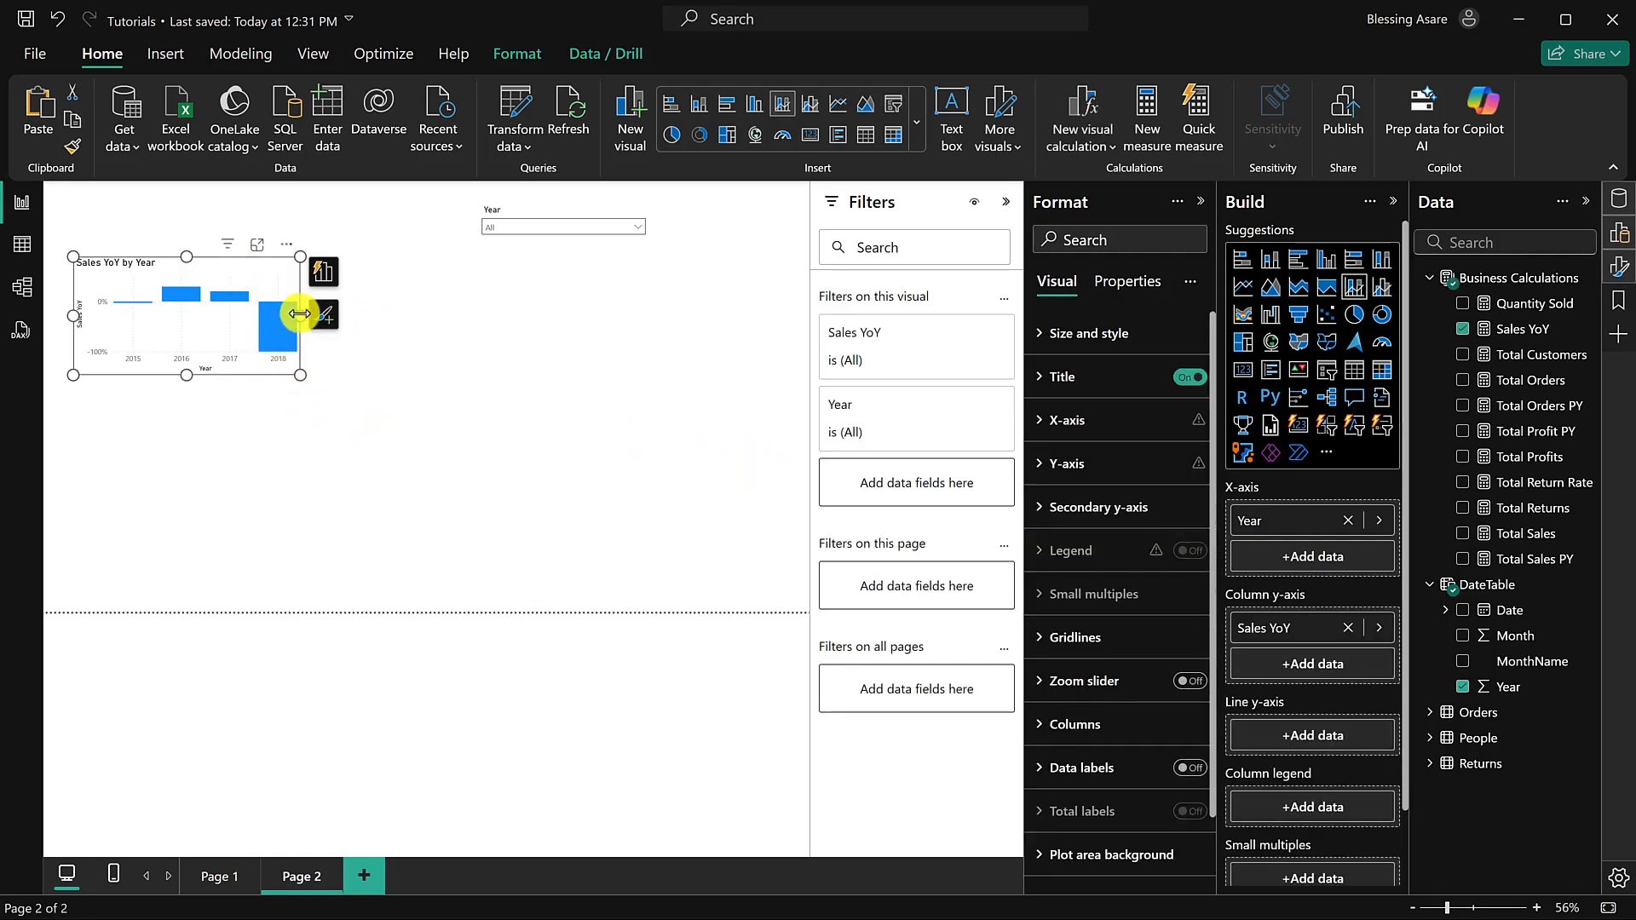
pyautogui.moveTo(299, 316); pyautogui.dragTo(347, 314)
pyautogui.moveTo(326, 333)
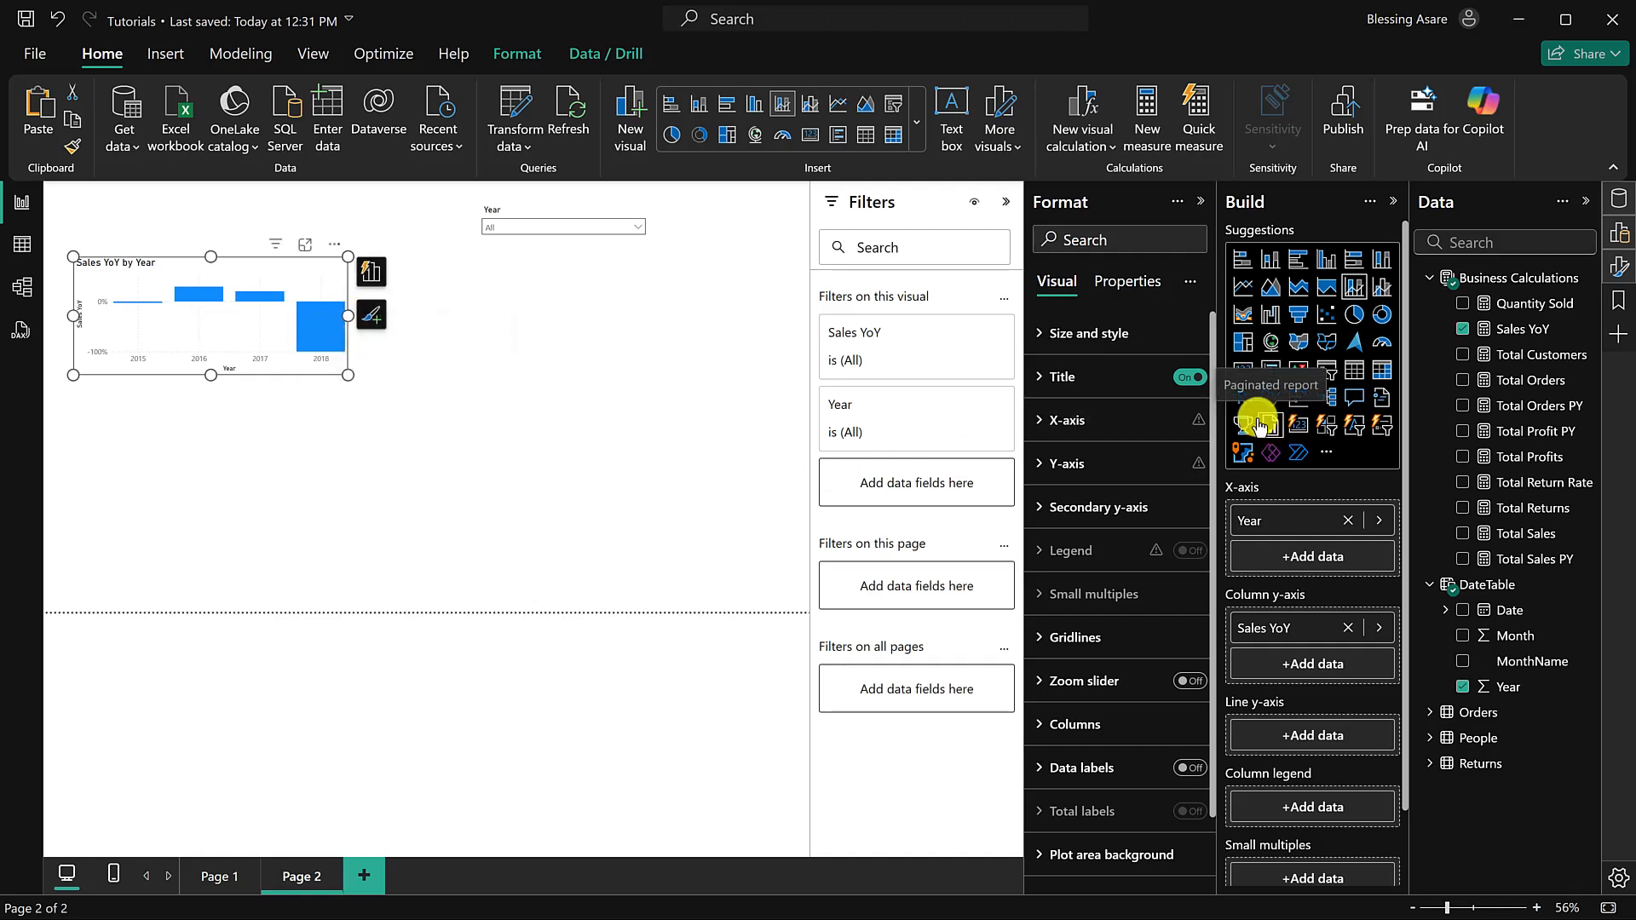
# Step: Change the Sales YoY by Year chart to a line chart
pyautogui.click(1378, 292)
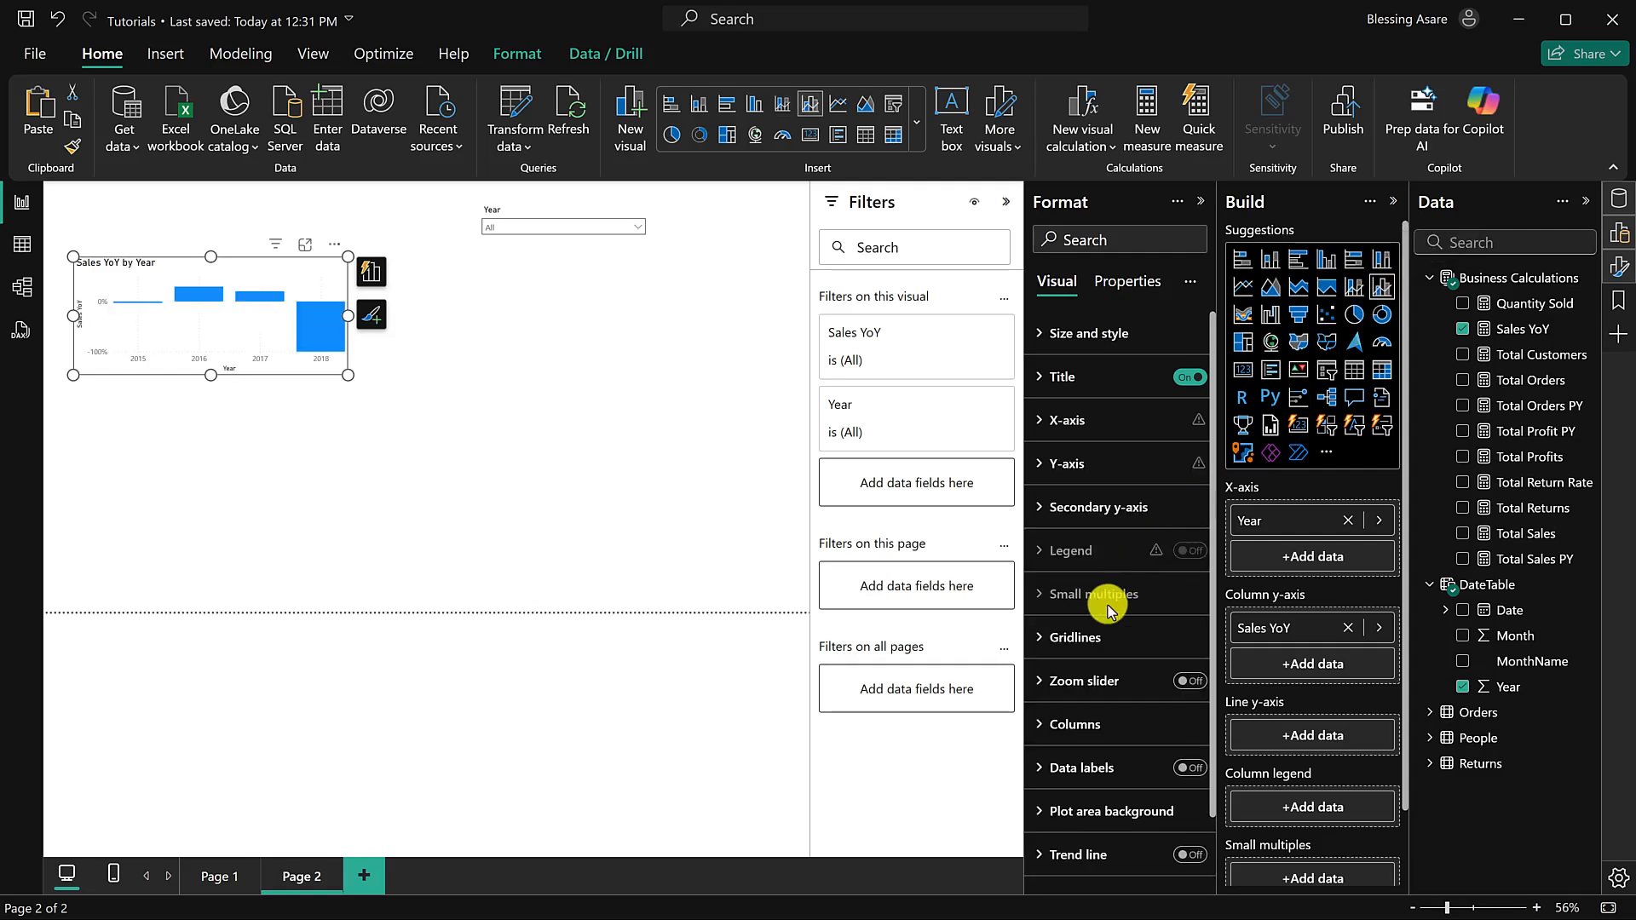
pyautogui.scroll(-2, 1093, 665)
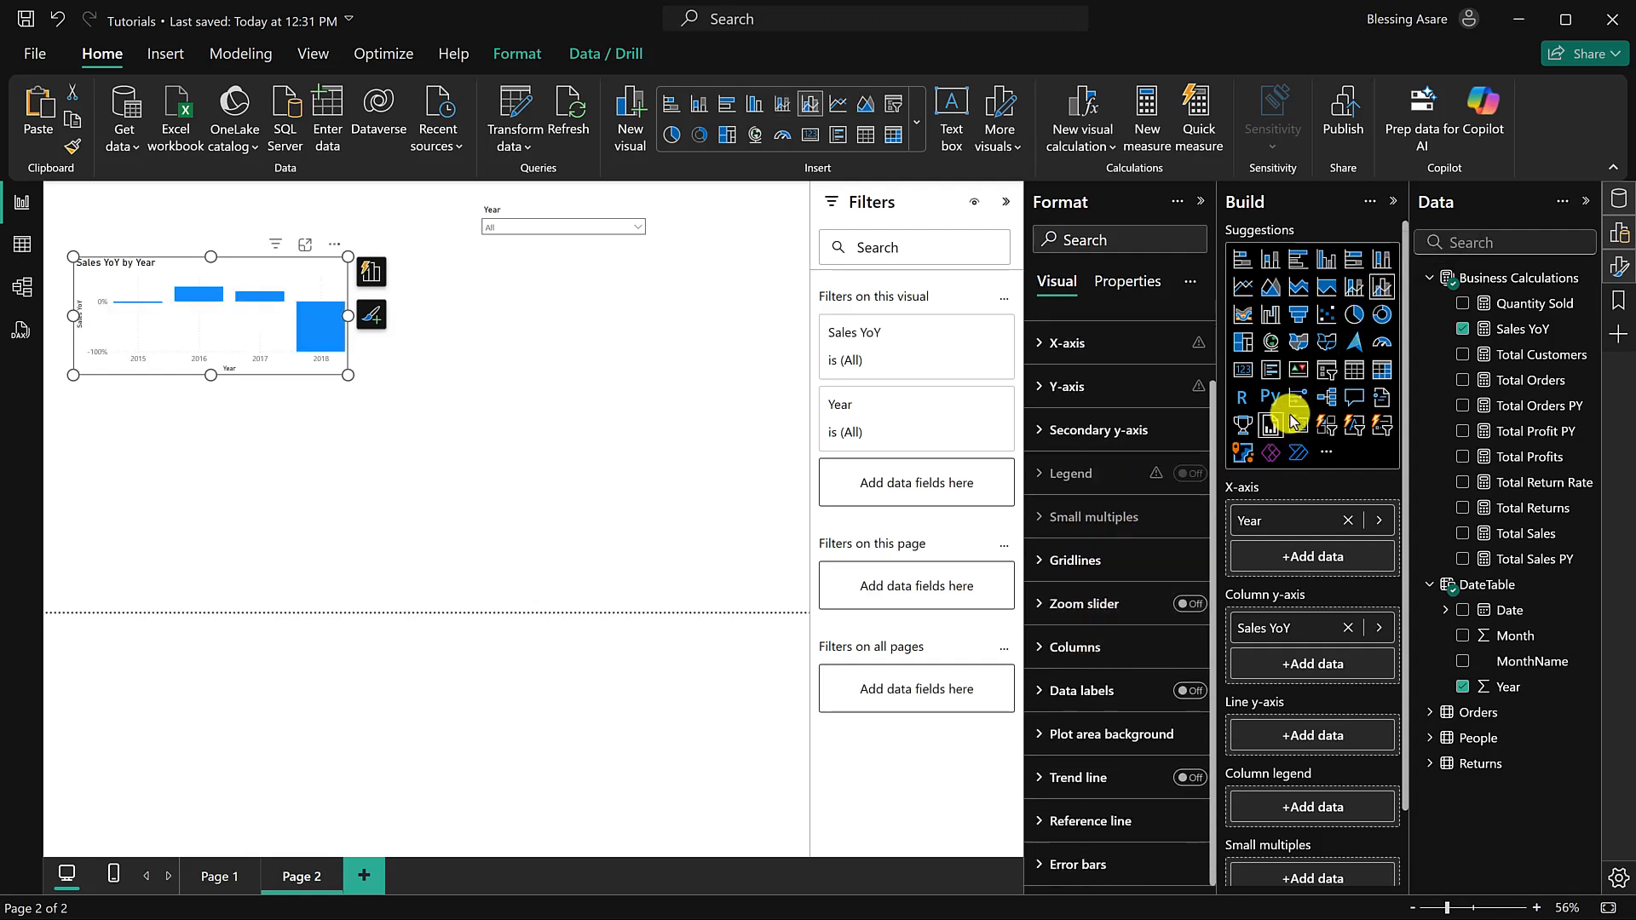
pyautogui.click(1245, 292)
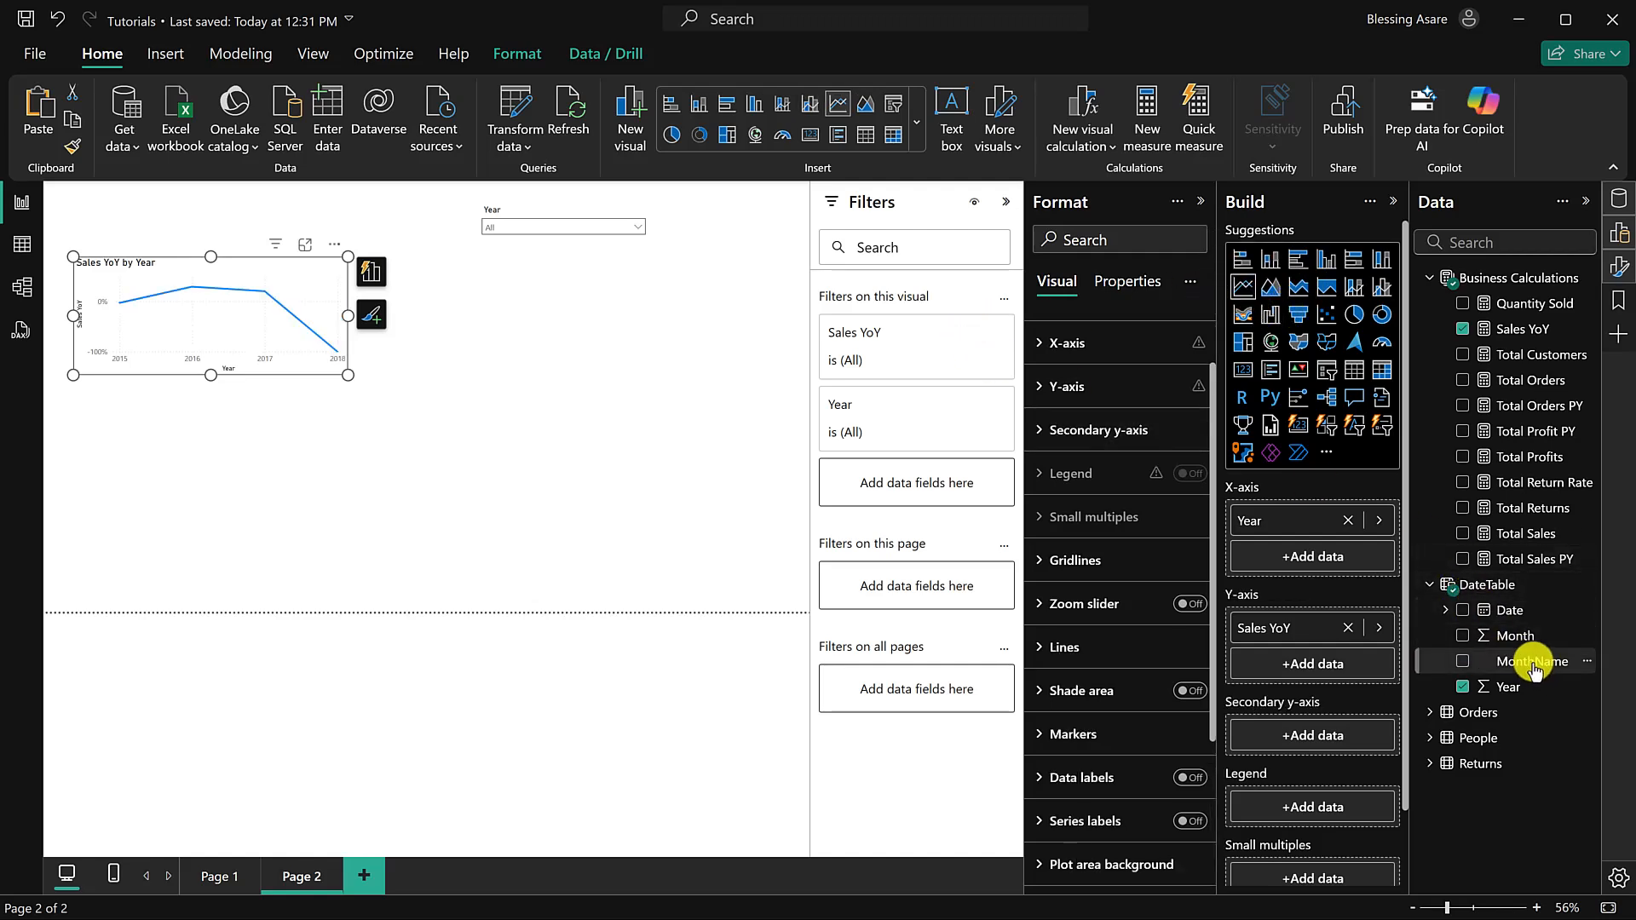
pyautogui.moveTo(1526, 669)
pyautogui.mouseDown()
pyautogui.moveTo(1314, 543)
pyautogui.moveTo(1410, 584)
pyautogui.moveTo(1531, 679)
pyautogui.mouseUp()
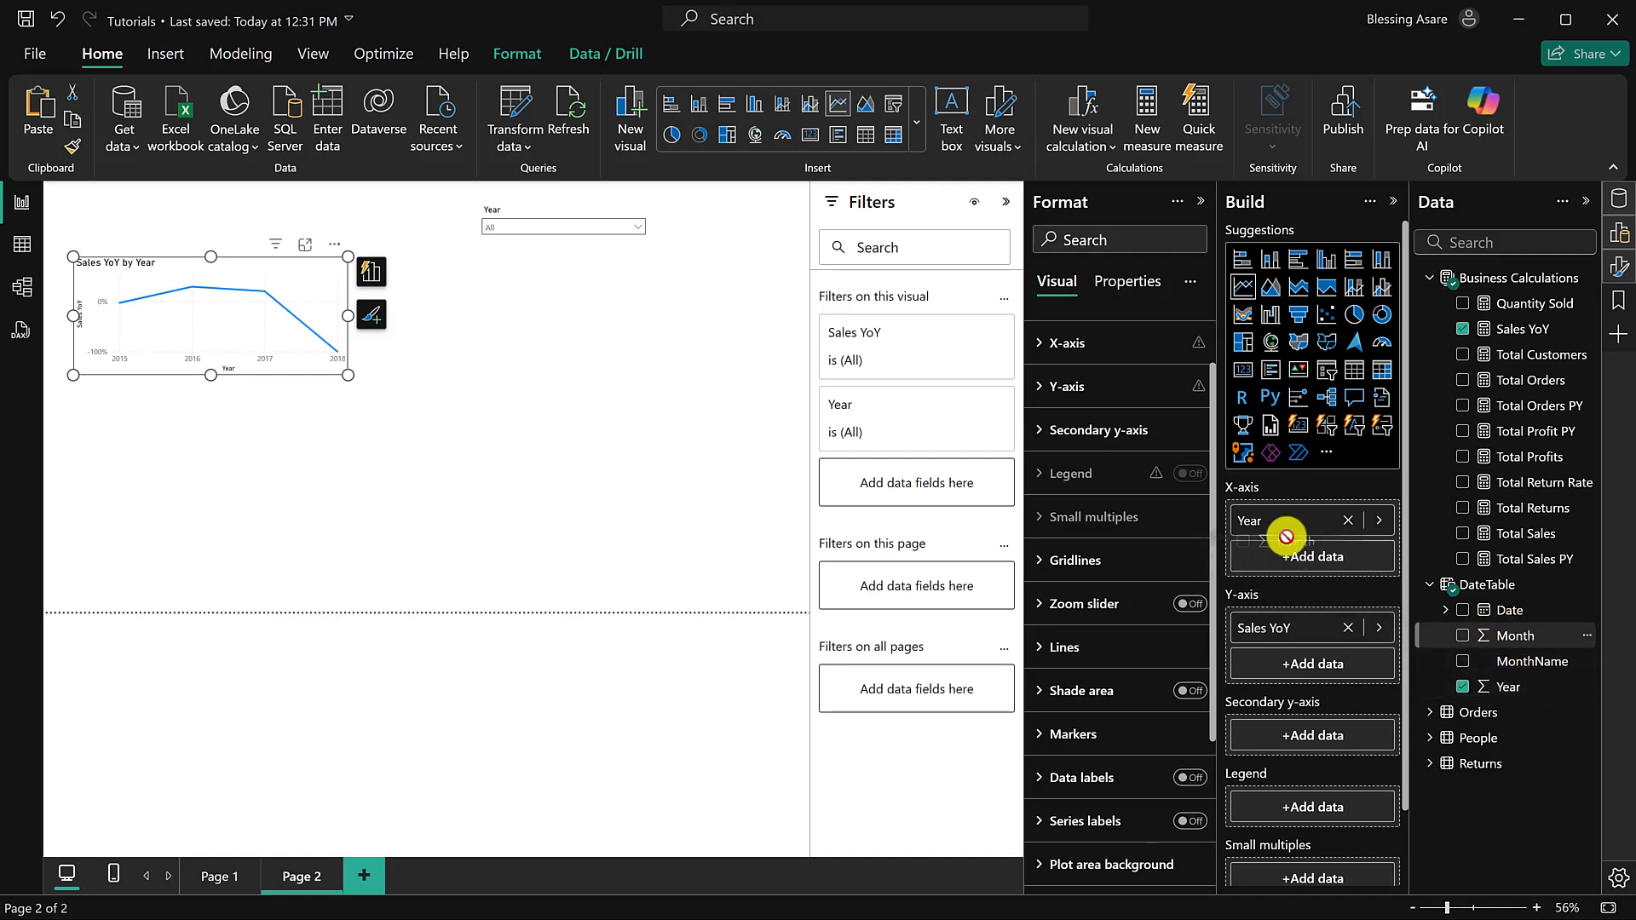
pyautogui.moveTo(1513, 636); pyautogui.dragTo(1316, 547)
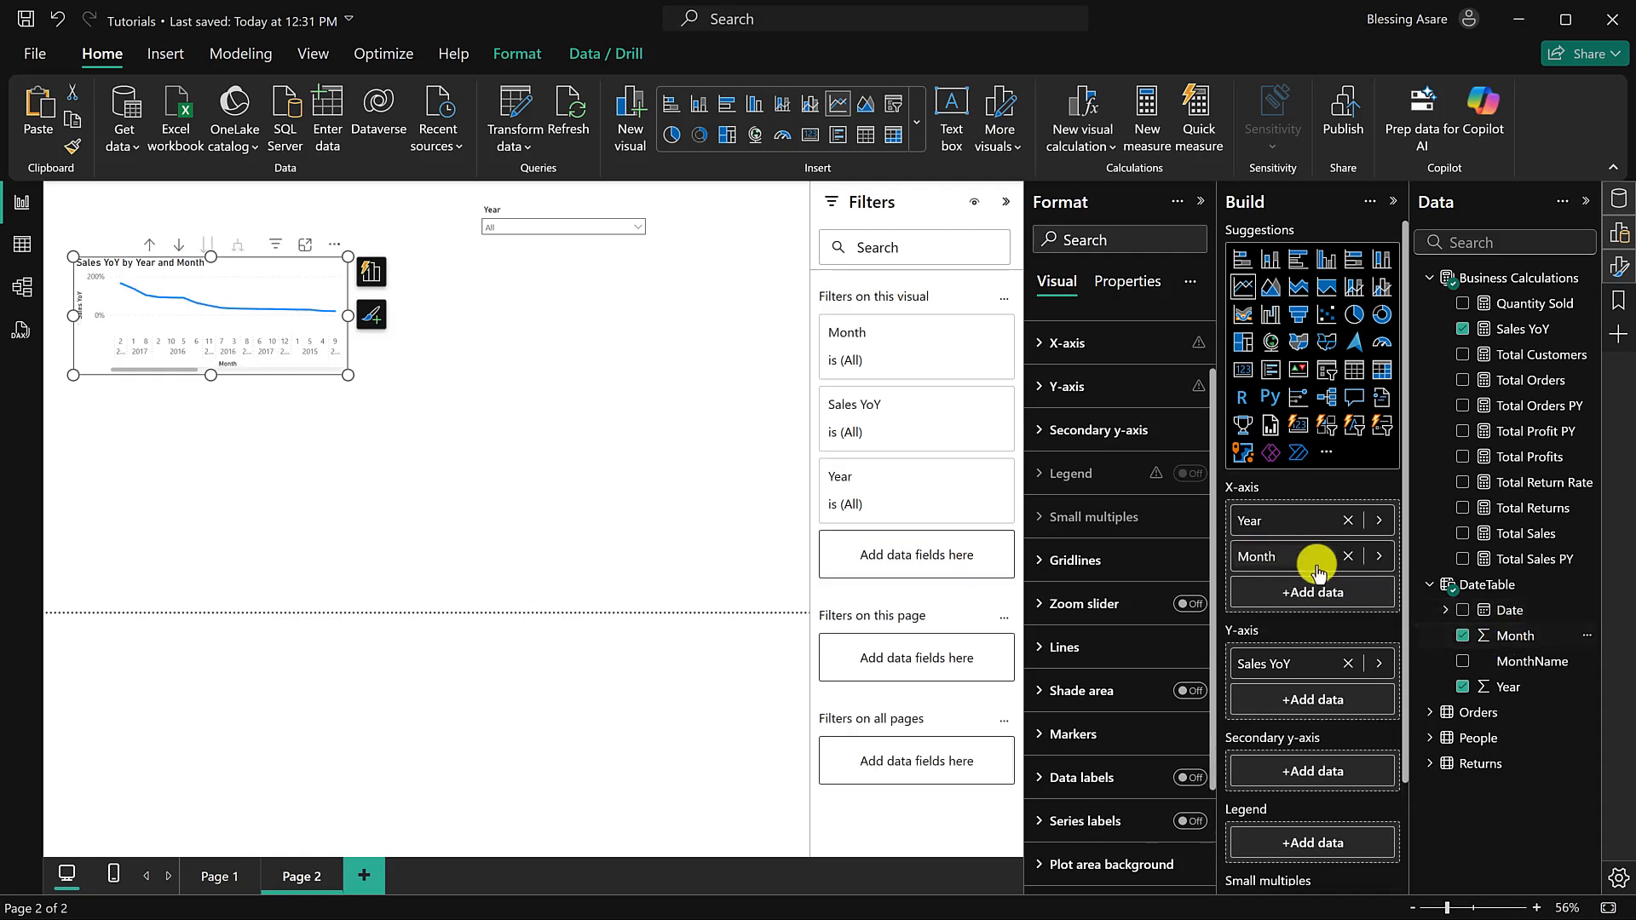
pyautogui.click(1348, 557)
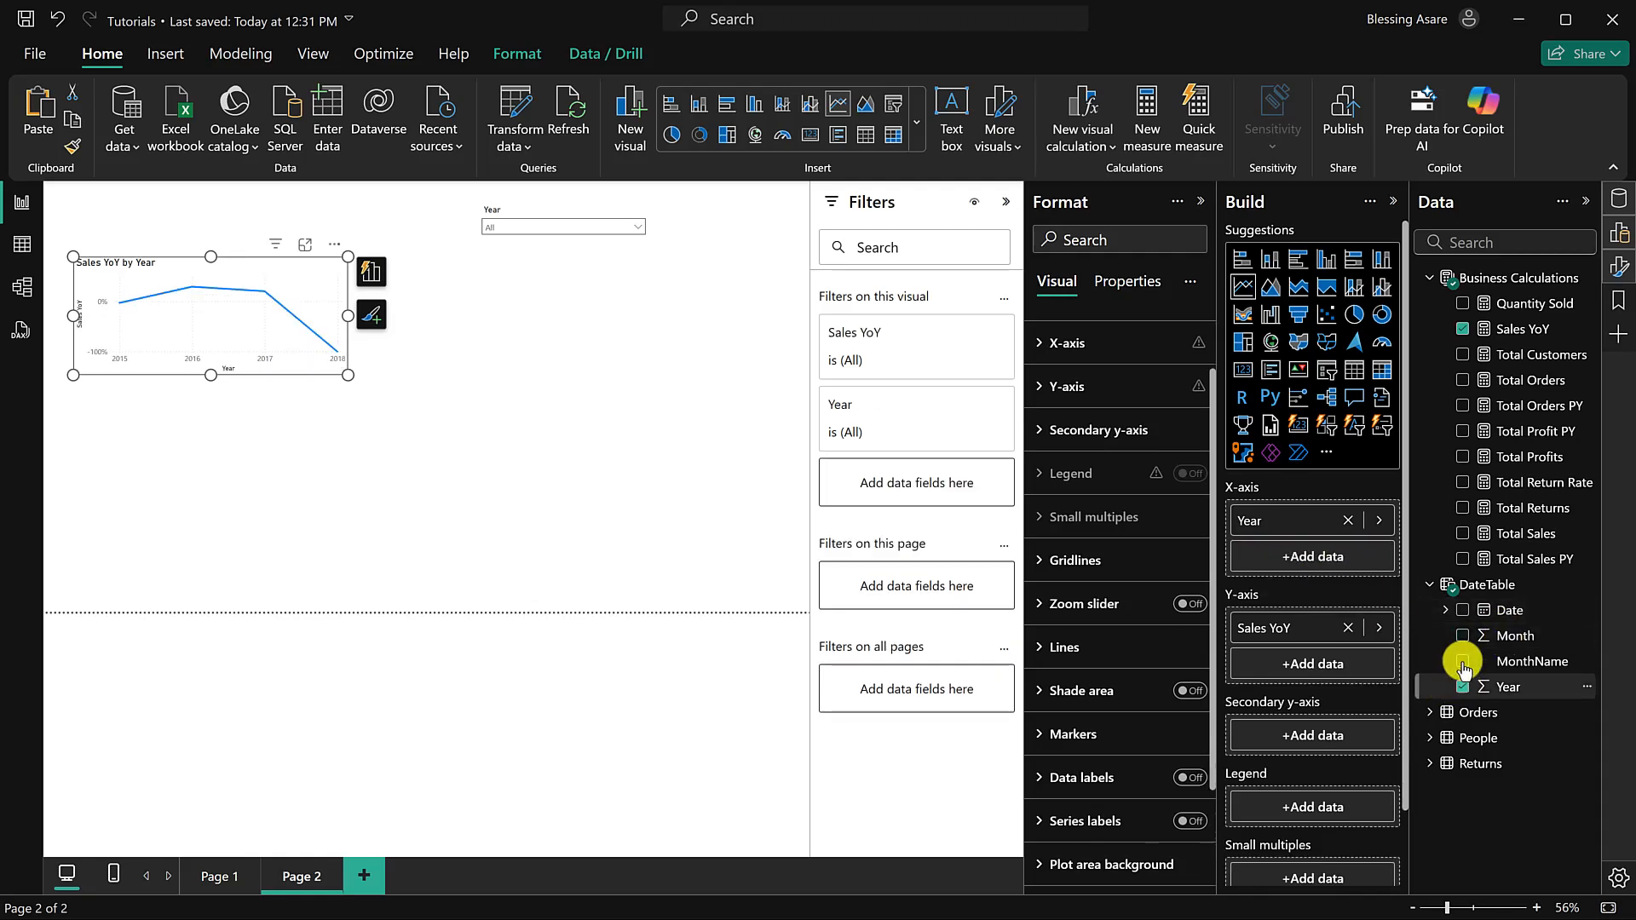
# Step: Replace the line chart's X-axis Year field with the Year and Month levels of the DateTable Date Hierarchy
pyautogui.click(1462, 687)
pyautogui.click(1446, 610)
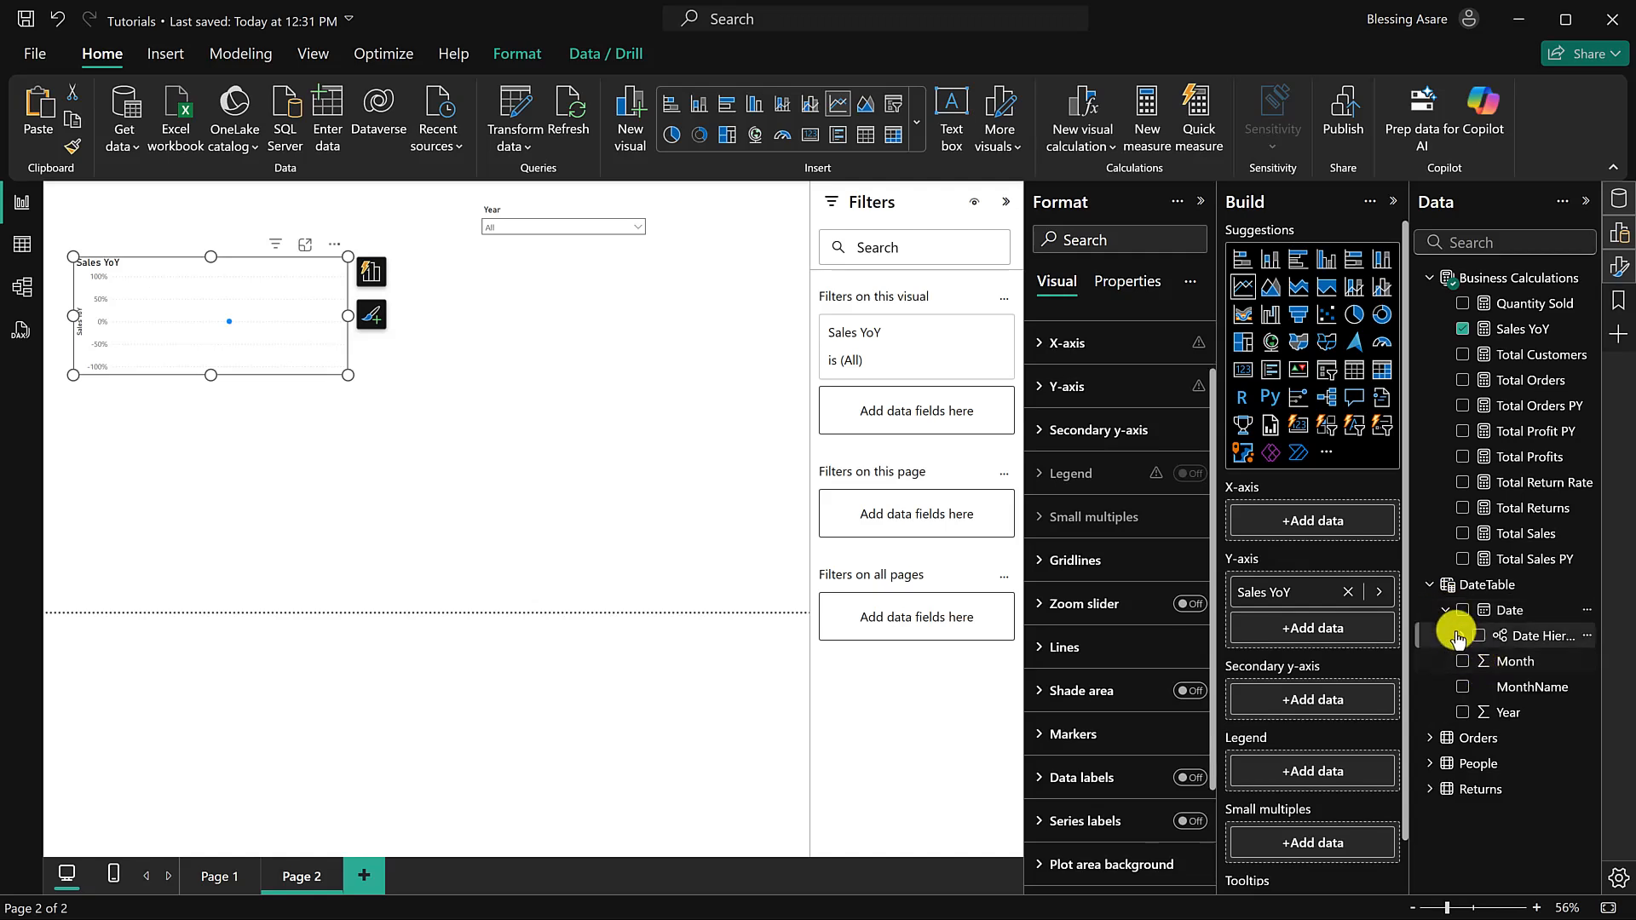
pyautogui.click(1462, 635)
pyautogui.click(1493, 662)
pyautogui.click(1496, 713)
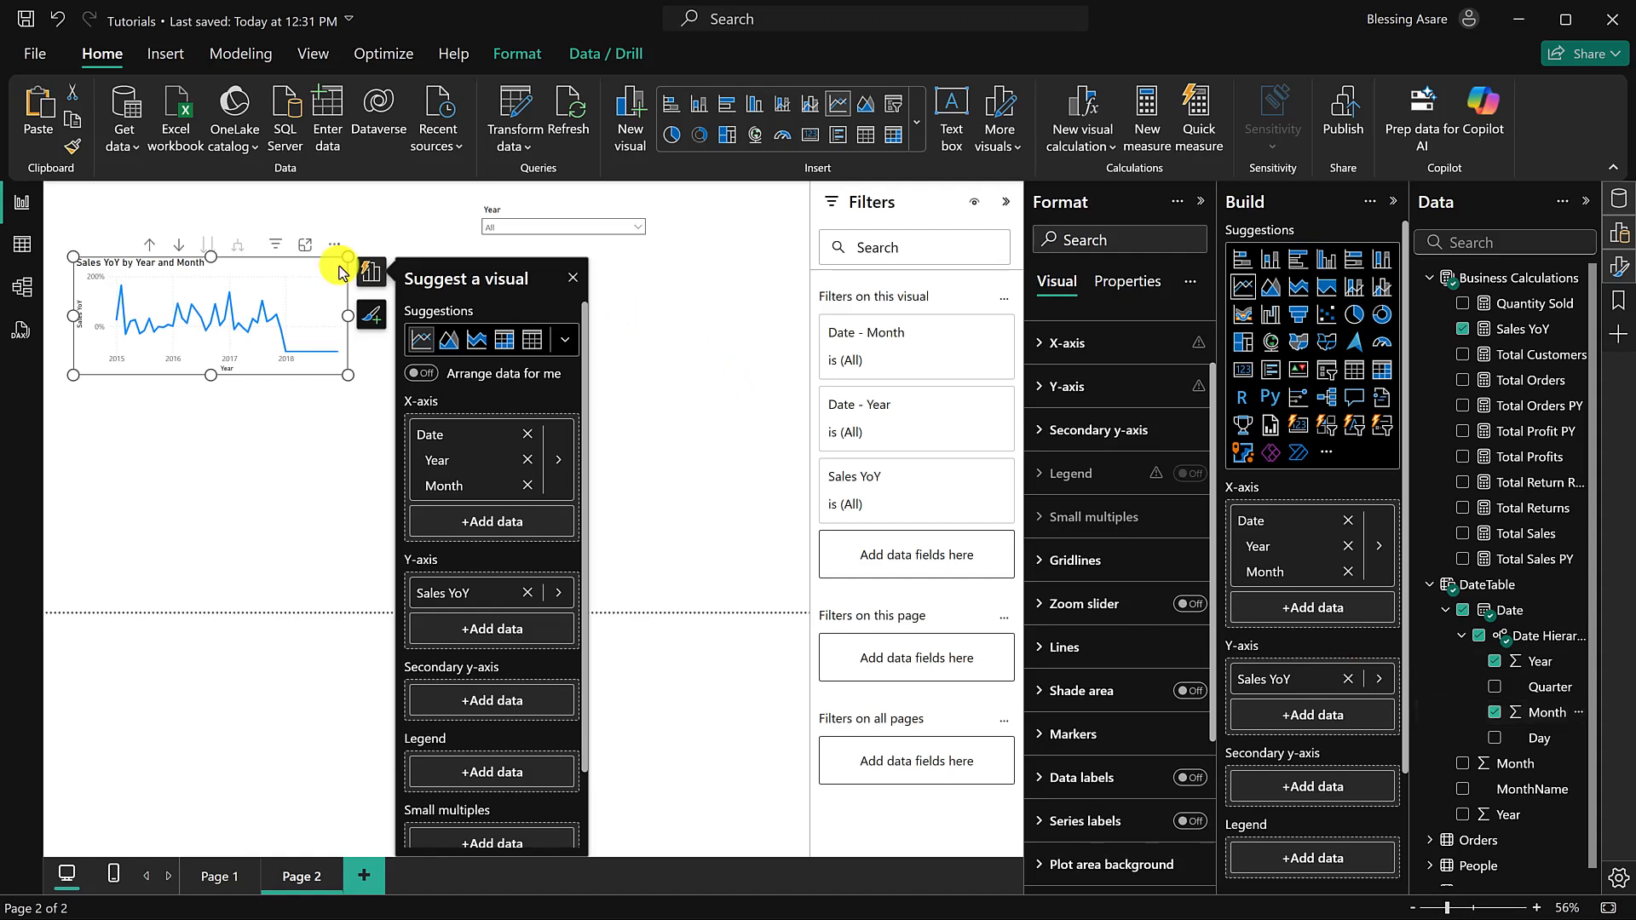
# Step: Make the Sales YoY line chart taller and wider, and move it slightly toward the page's left edge
pyautogui.moveTo(208, 372); pyautogui.dragTo(196, 393)
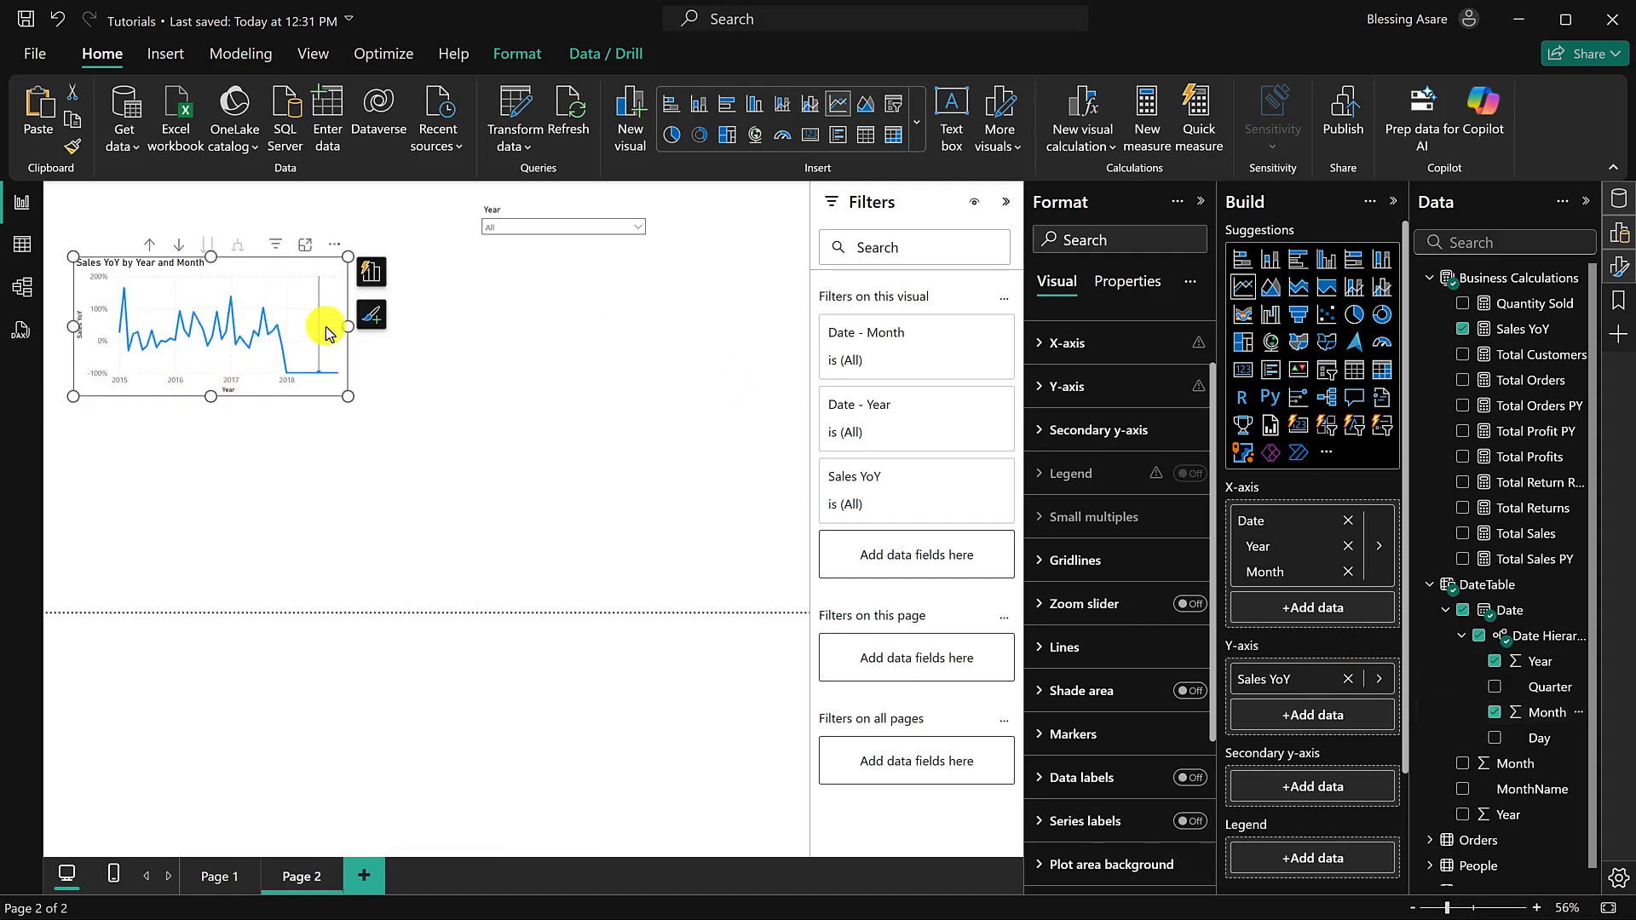
pyautogui.moveTo(348, 326); pyautogui.dragTo(409, 332)
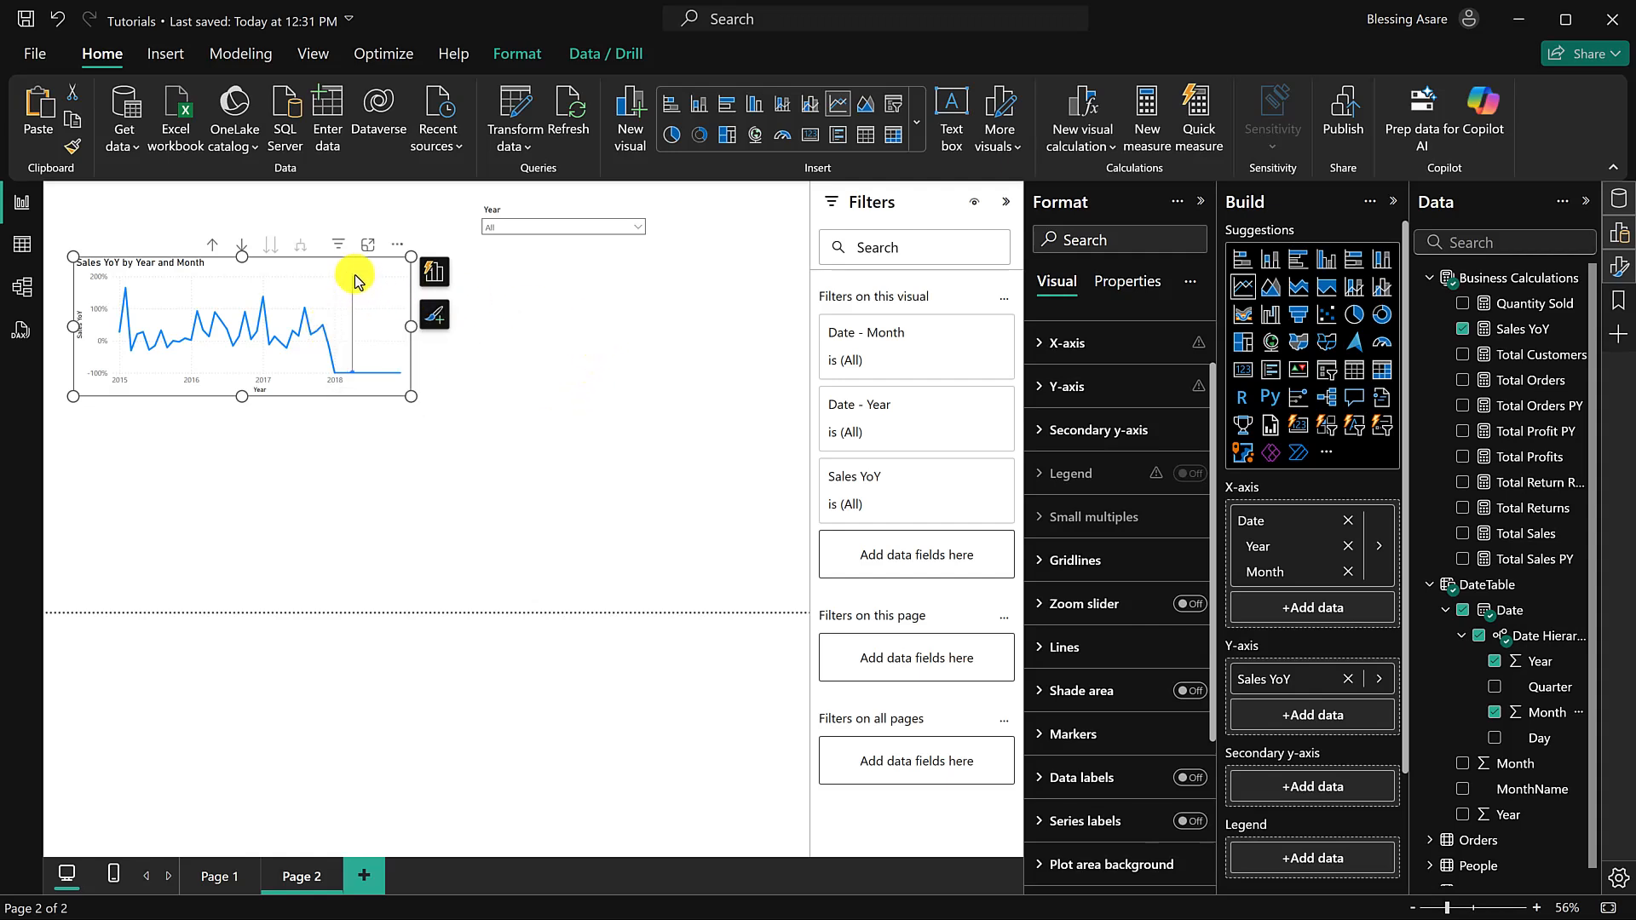
pyautogui.moveTo(354, 270); pyautogui.dragTo(328, 285)
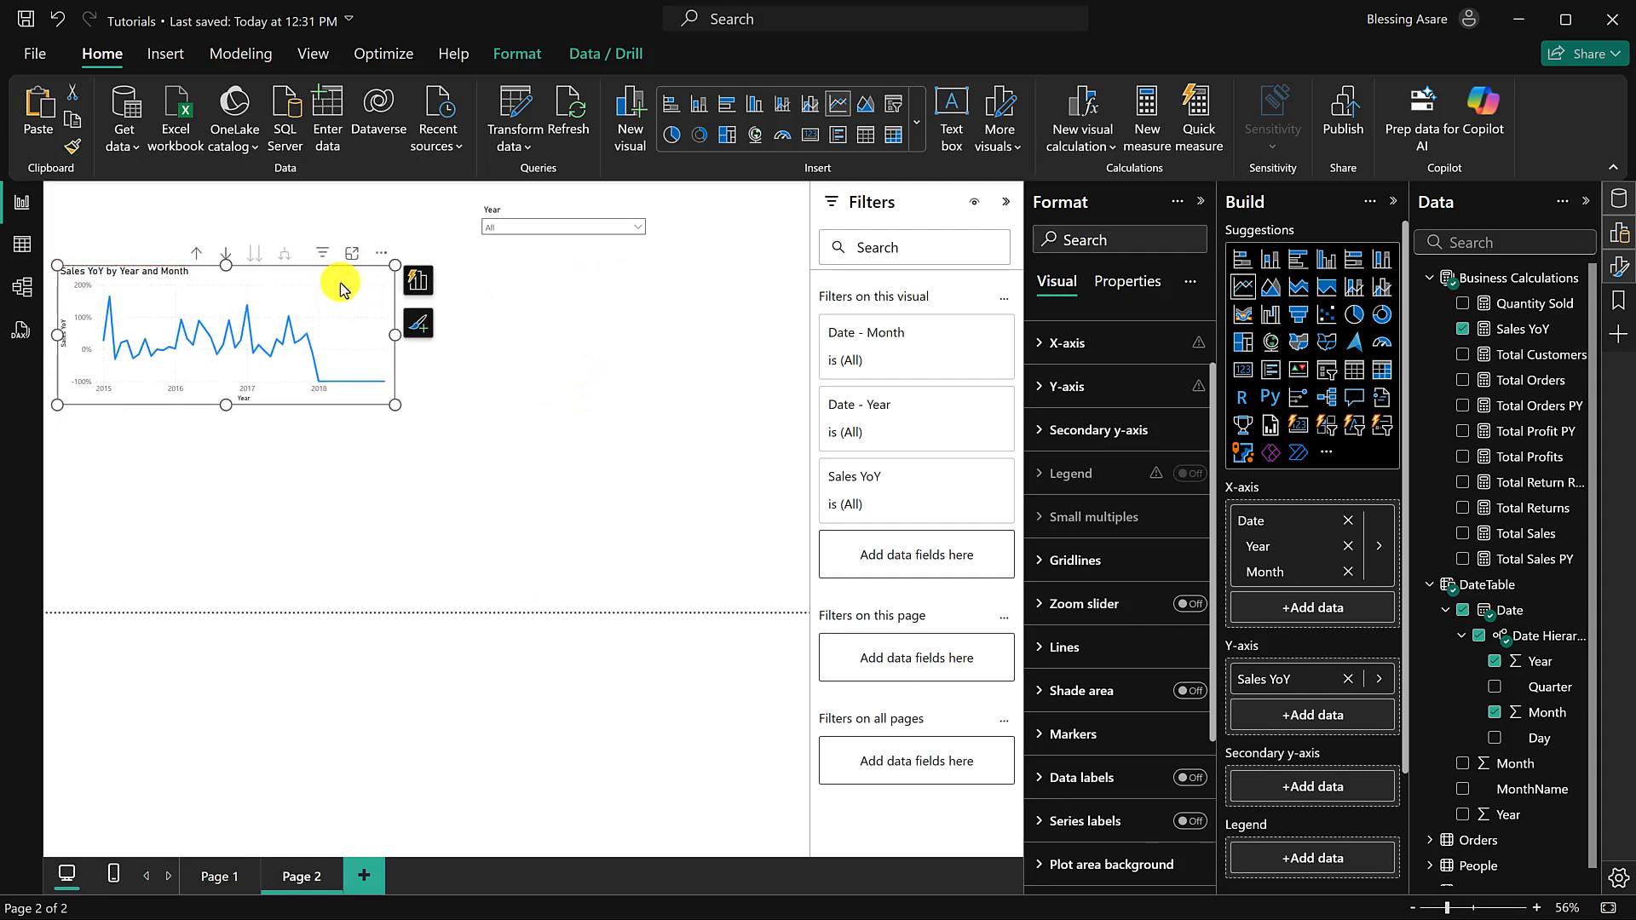
# Step: Add a card visual showing Sales YoY to the right of the line chart, below the Year slicer
pyautogui.click(592, 381)
pyautogui.click(1242, 369)
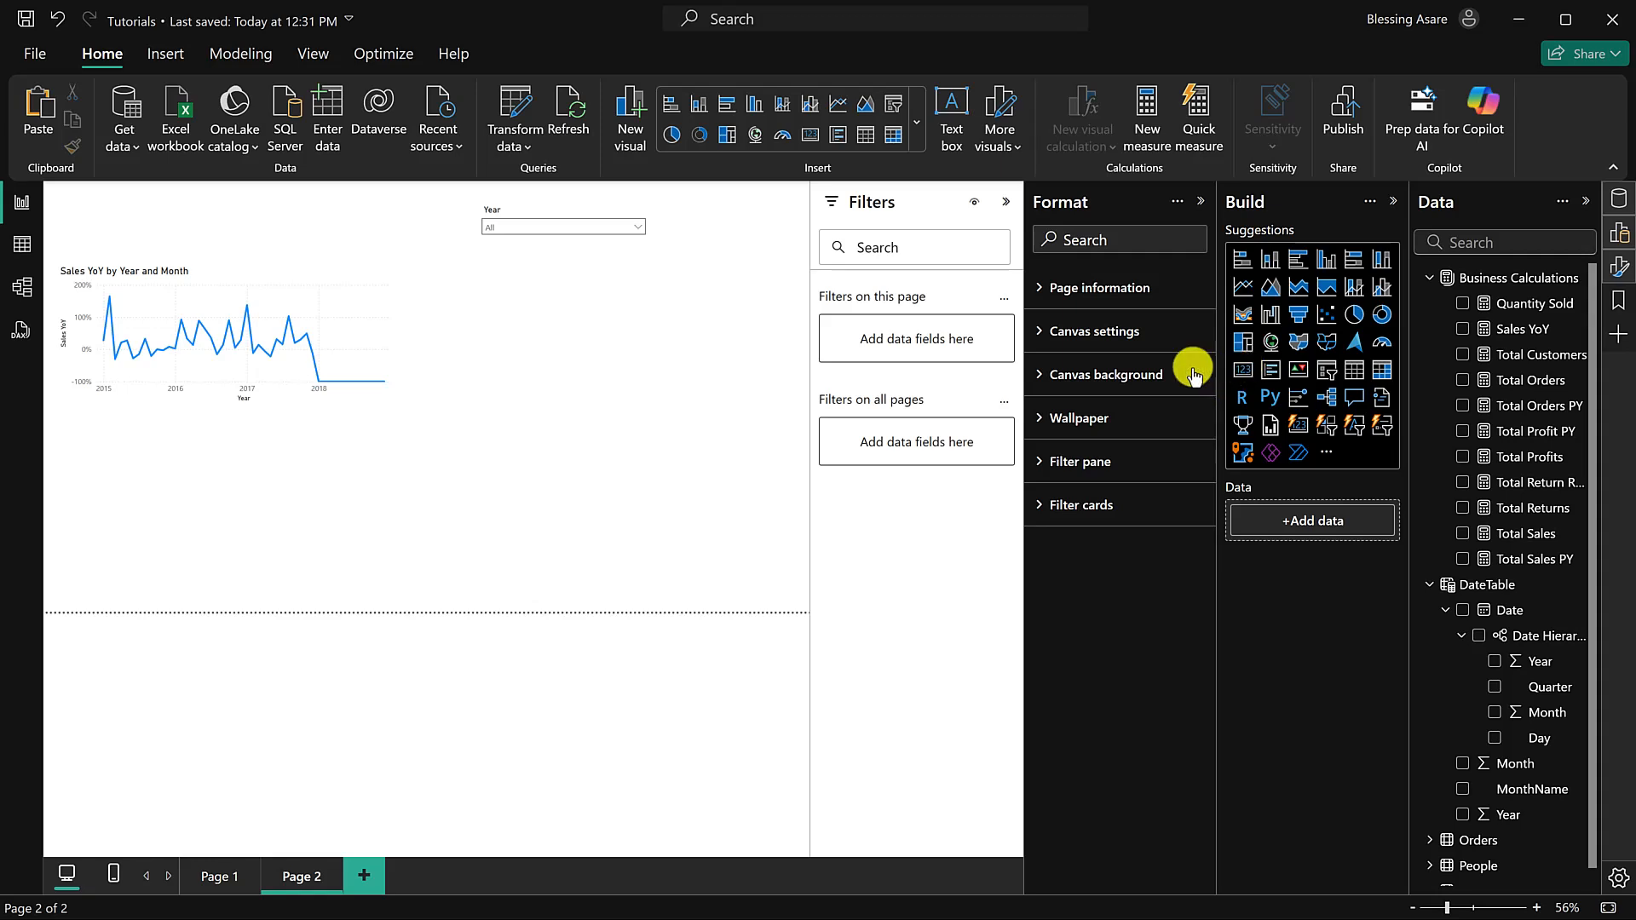
pyautogui.moveTo(718, 274); pyautogui.dragTo(518, 437)
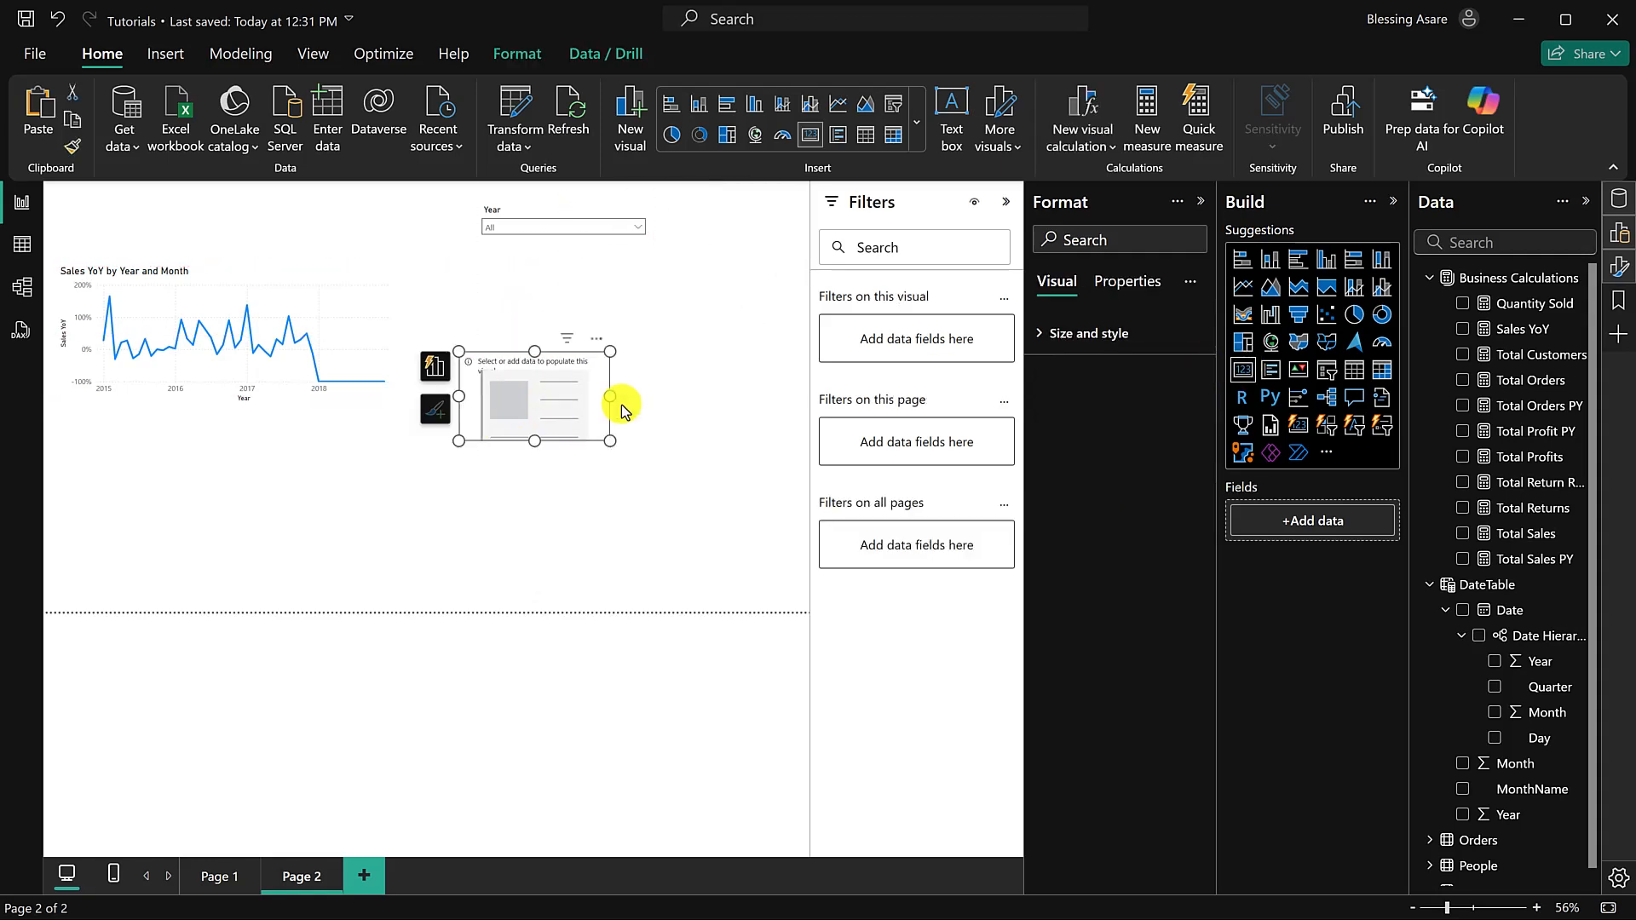
pyautogui.click(1463, 329)
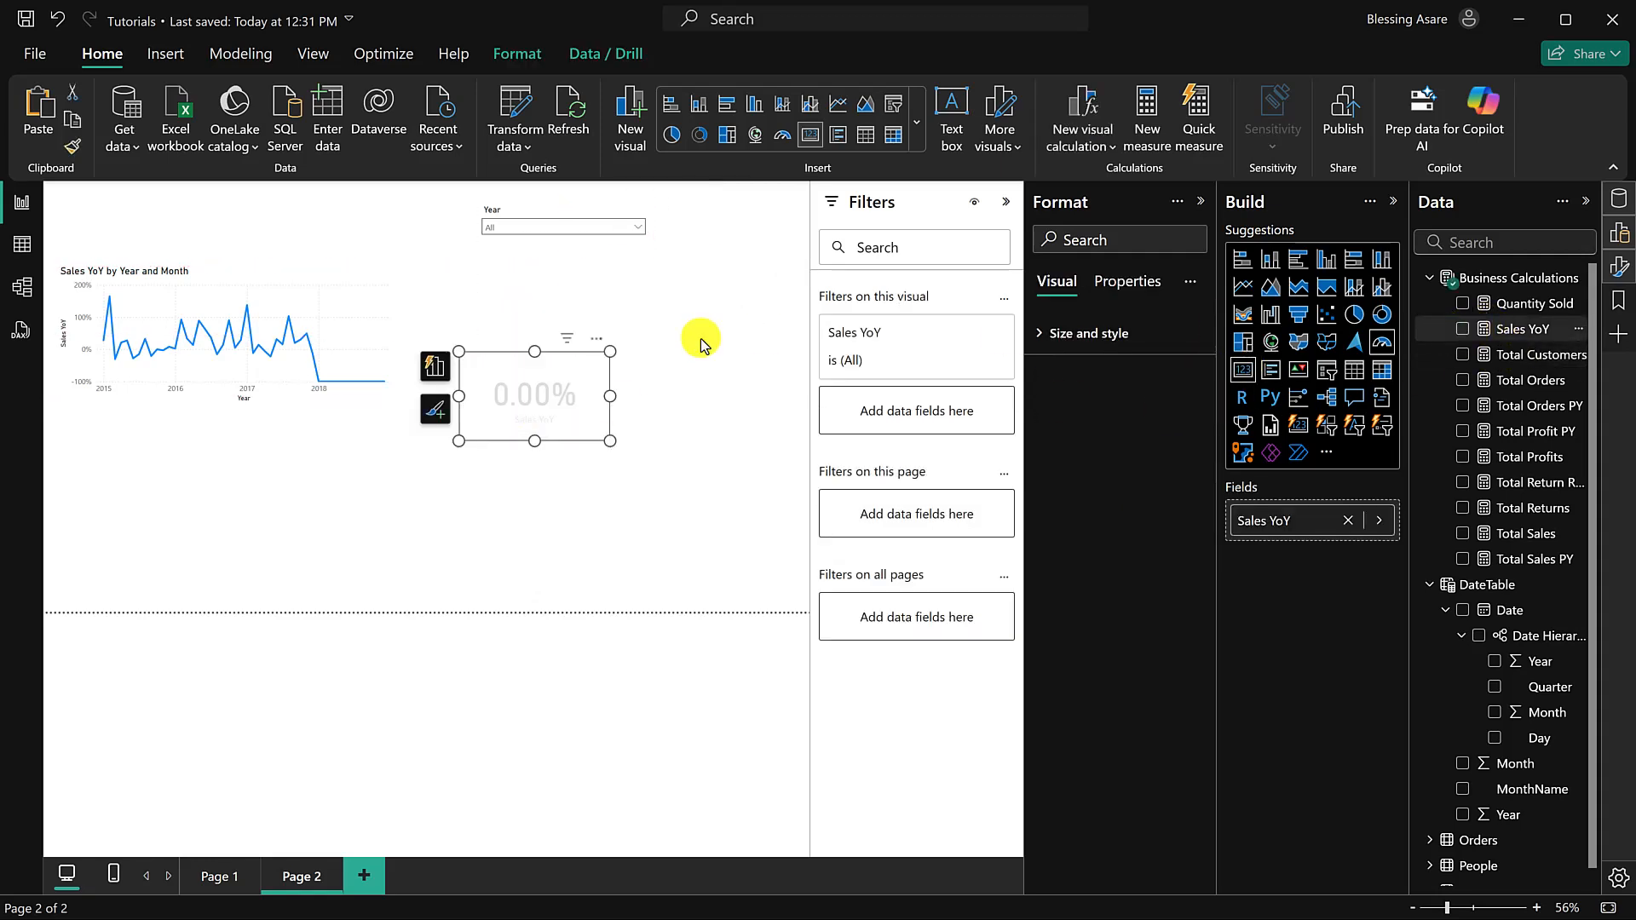
# Step: Filter the page to 2015 with the Year slicer and move the Sales YoY card slightly up and left
pyautogui.click(585, 230)
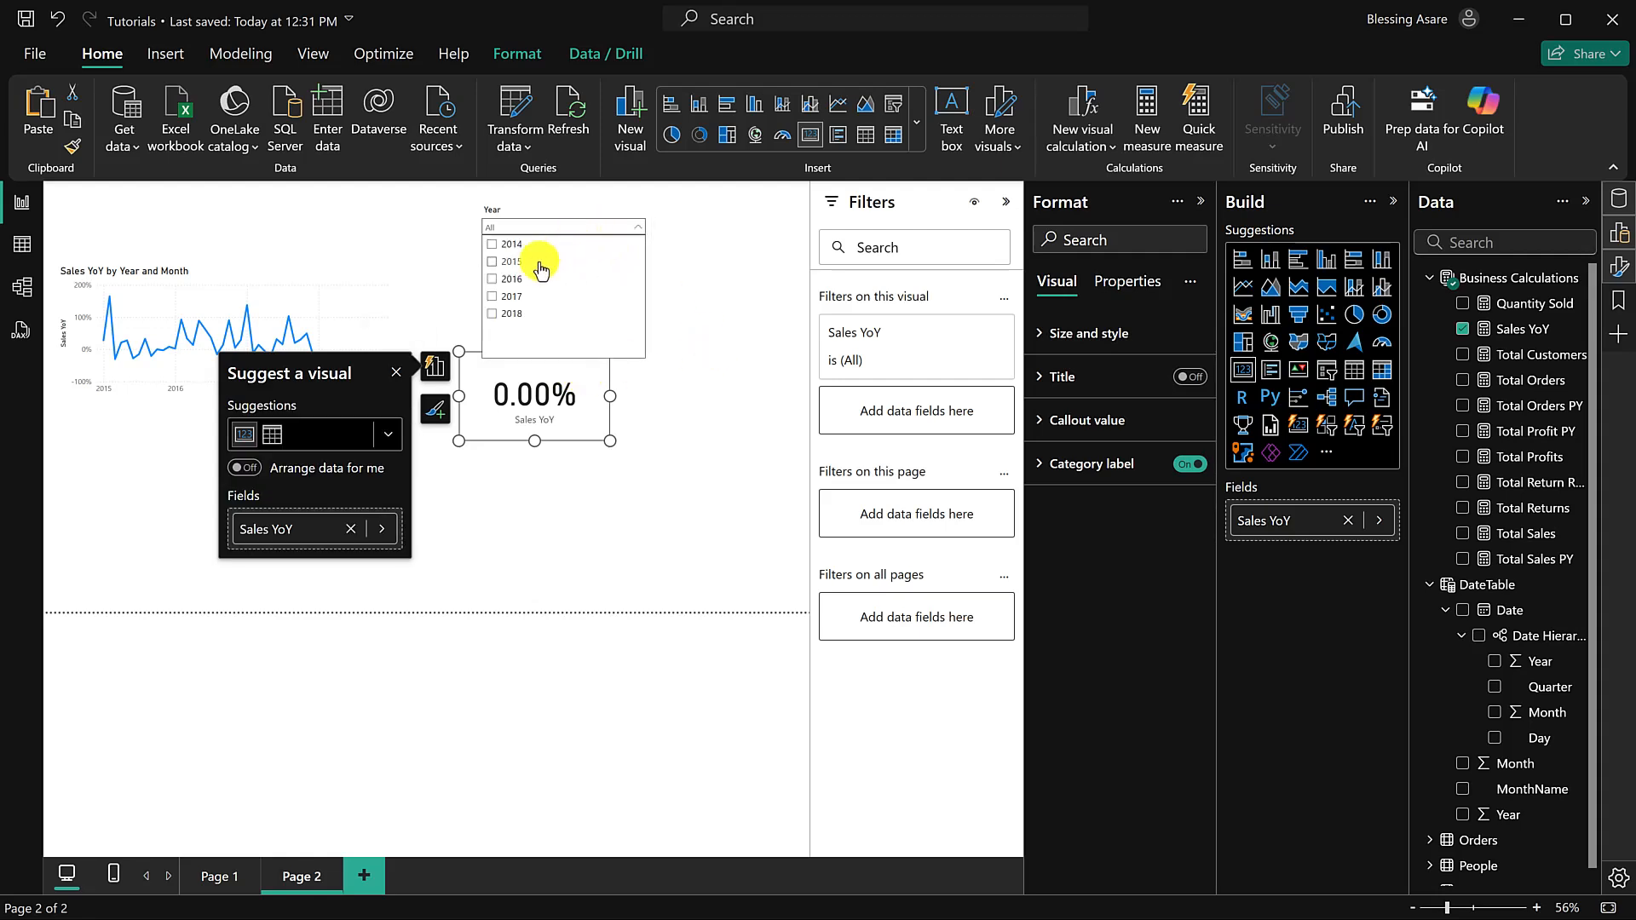
pyautogui.click(511, 262)
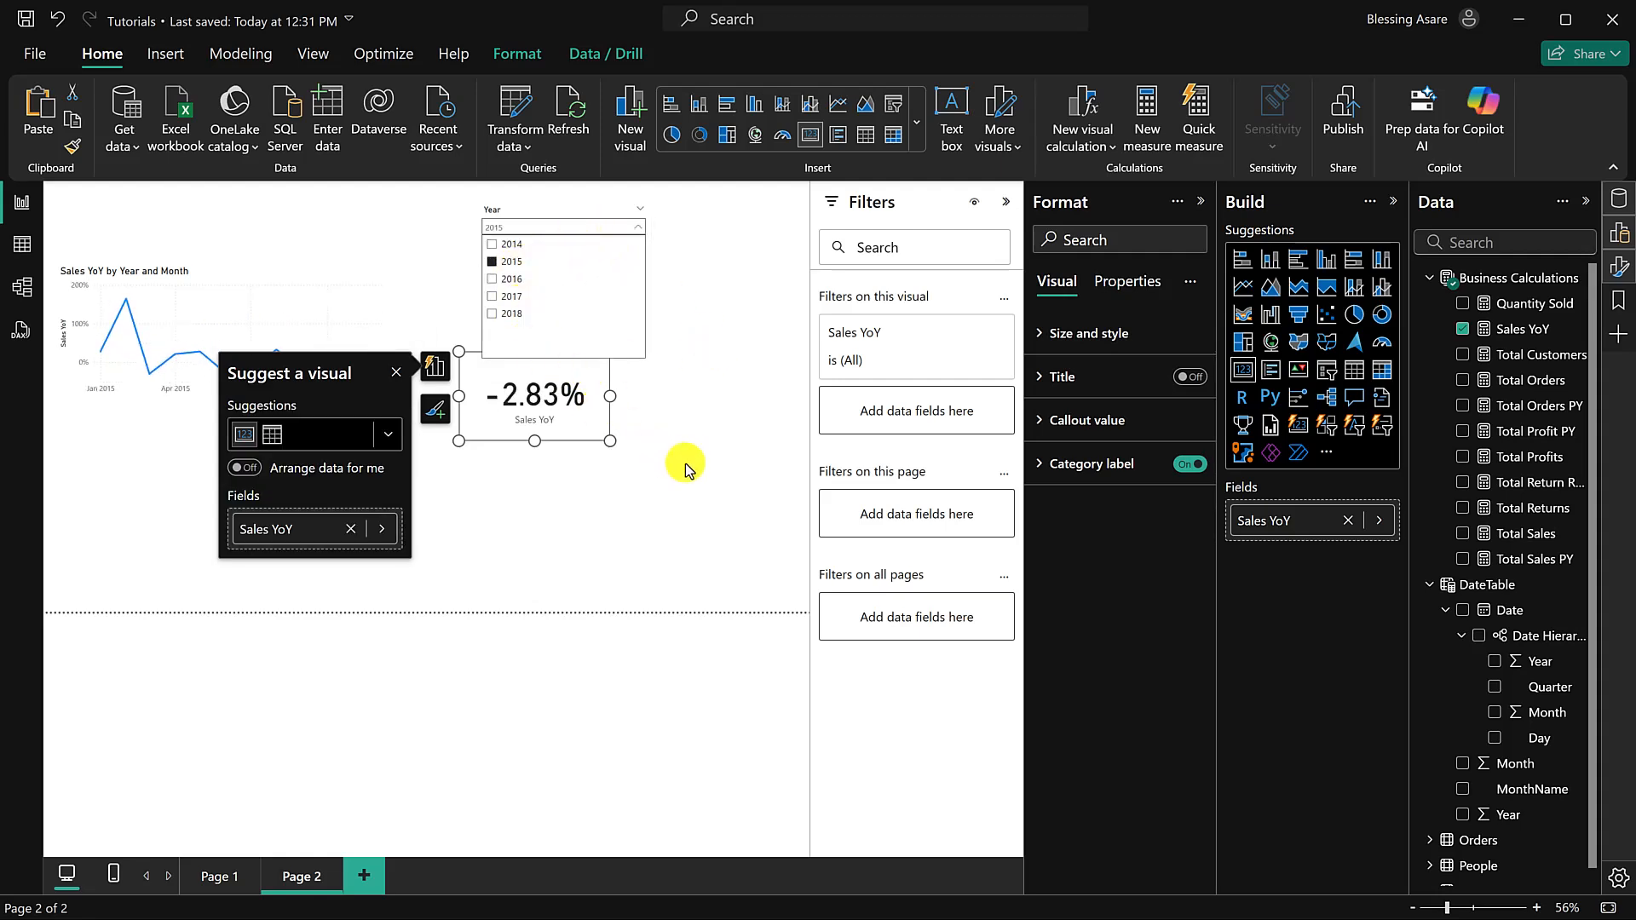
pyautogui.click(661, 443)
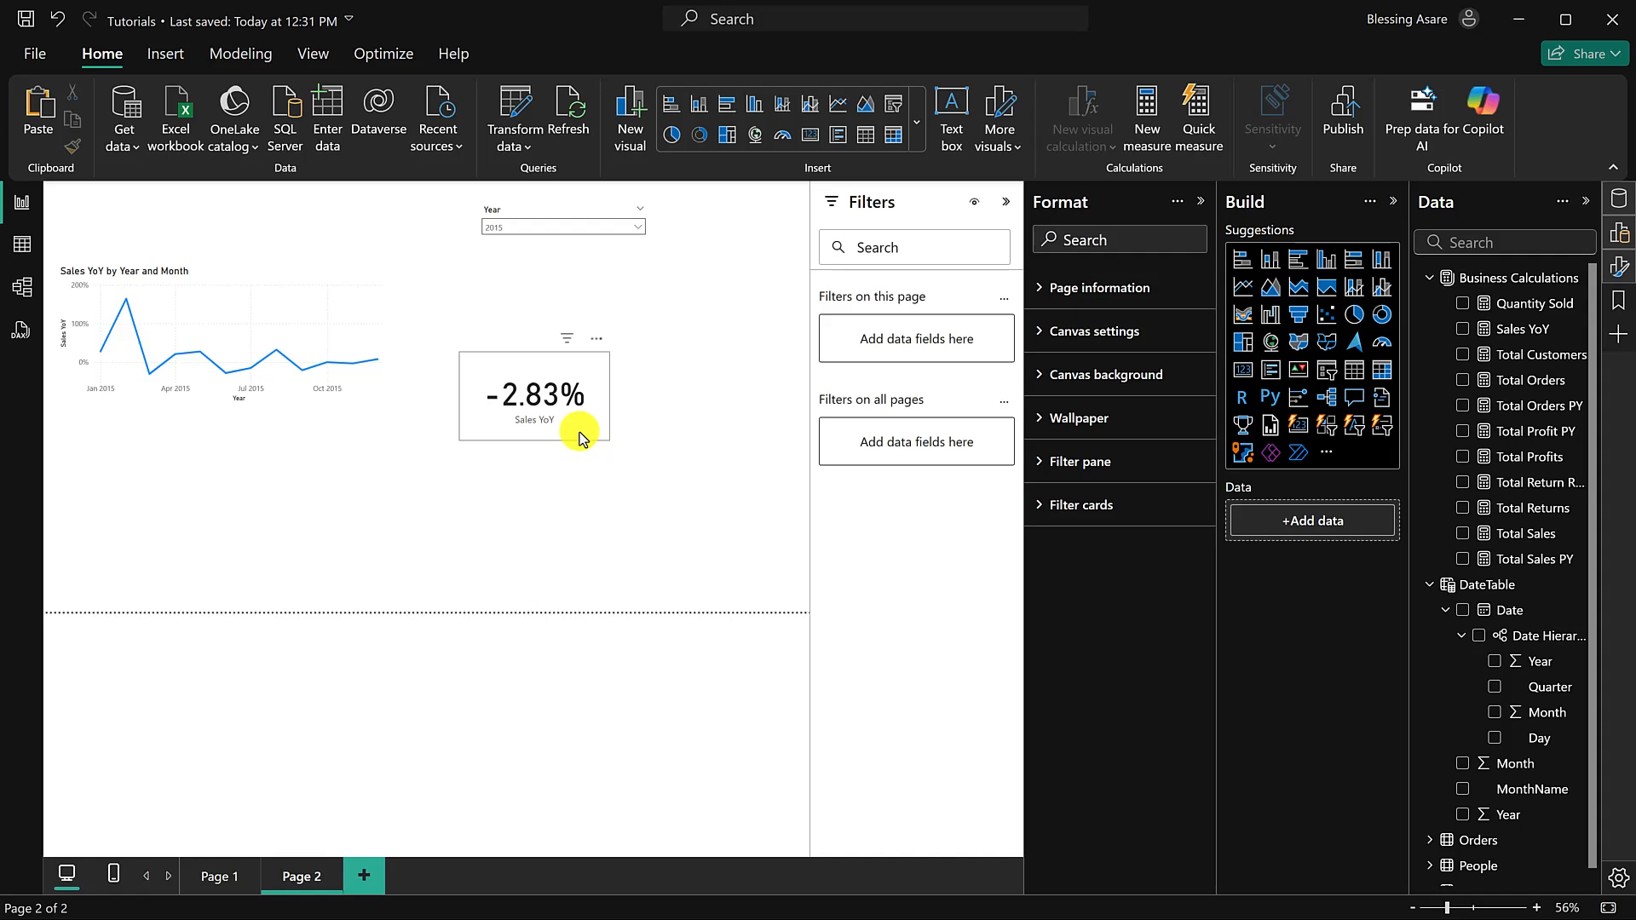
pyautogui.moveTo(580, 432); pyautogui.dragTo(560, 423)
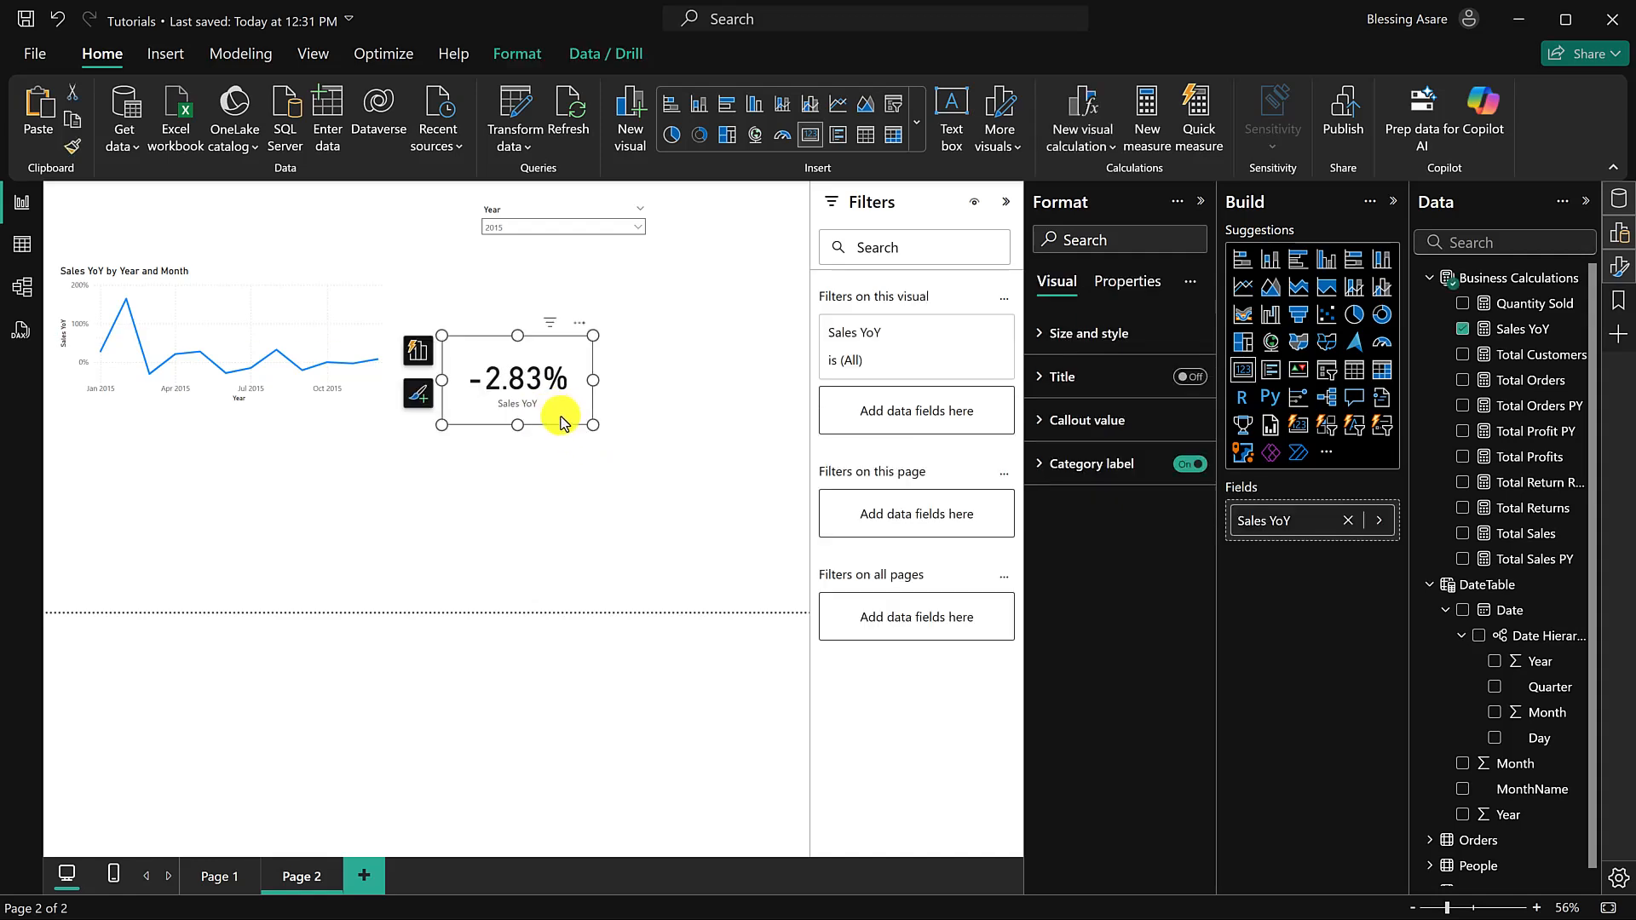
# Step: Switch the Year slicer to 2016, and clear its selection to show all years again
pyautogui.click(546, 228)
pyautogui.click(514, 281)
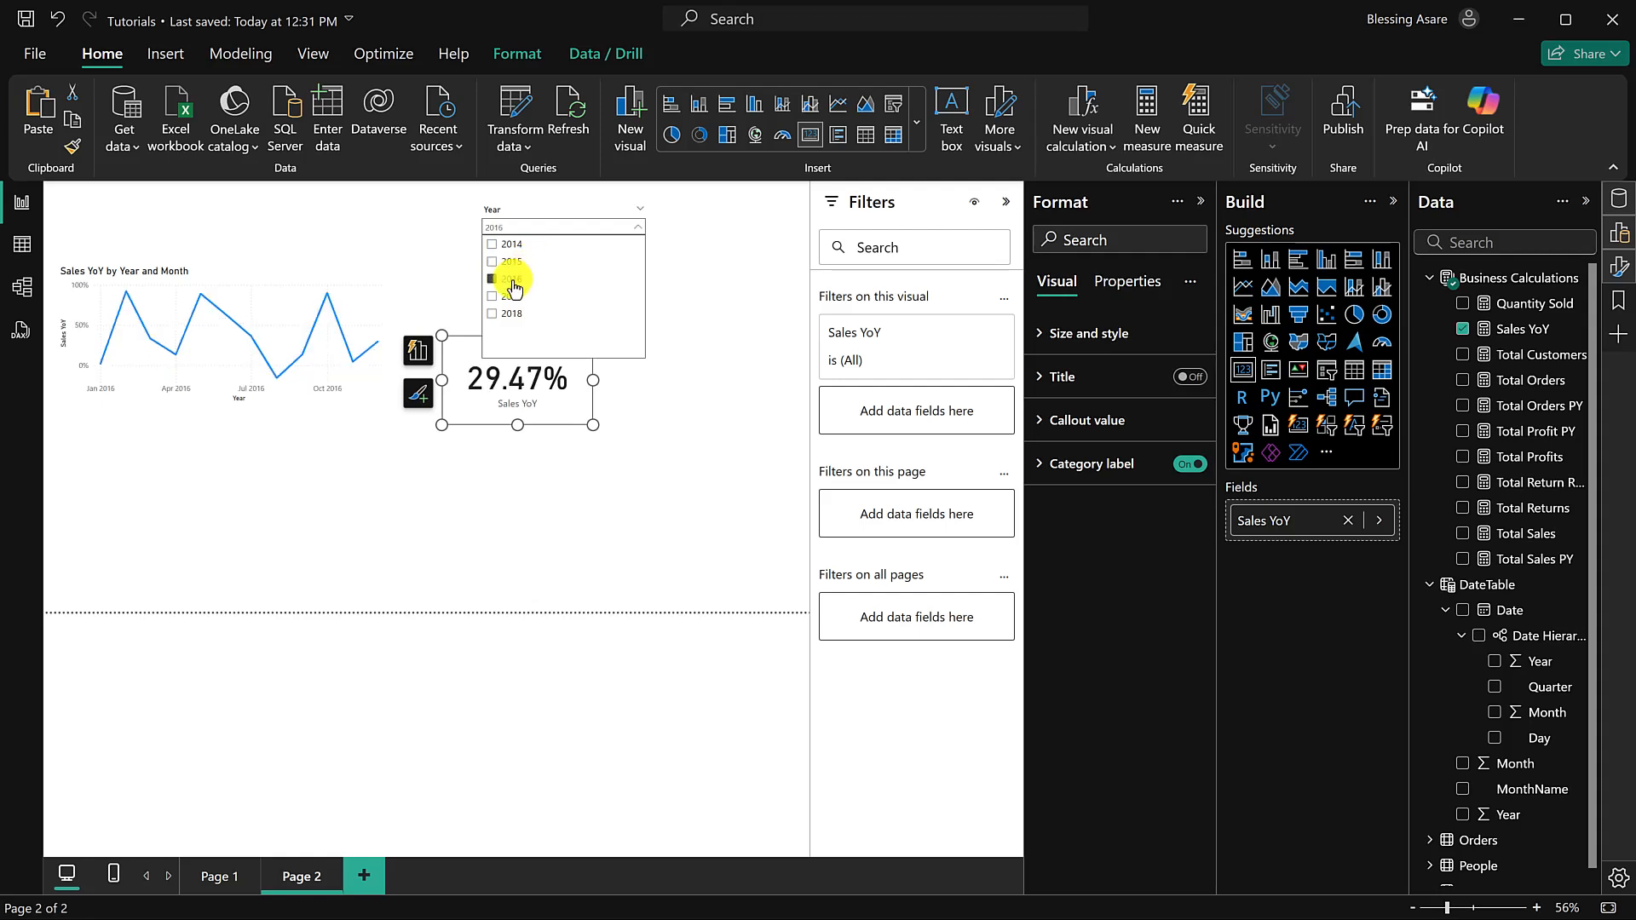
pyautogui.click(513, 282)
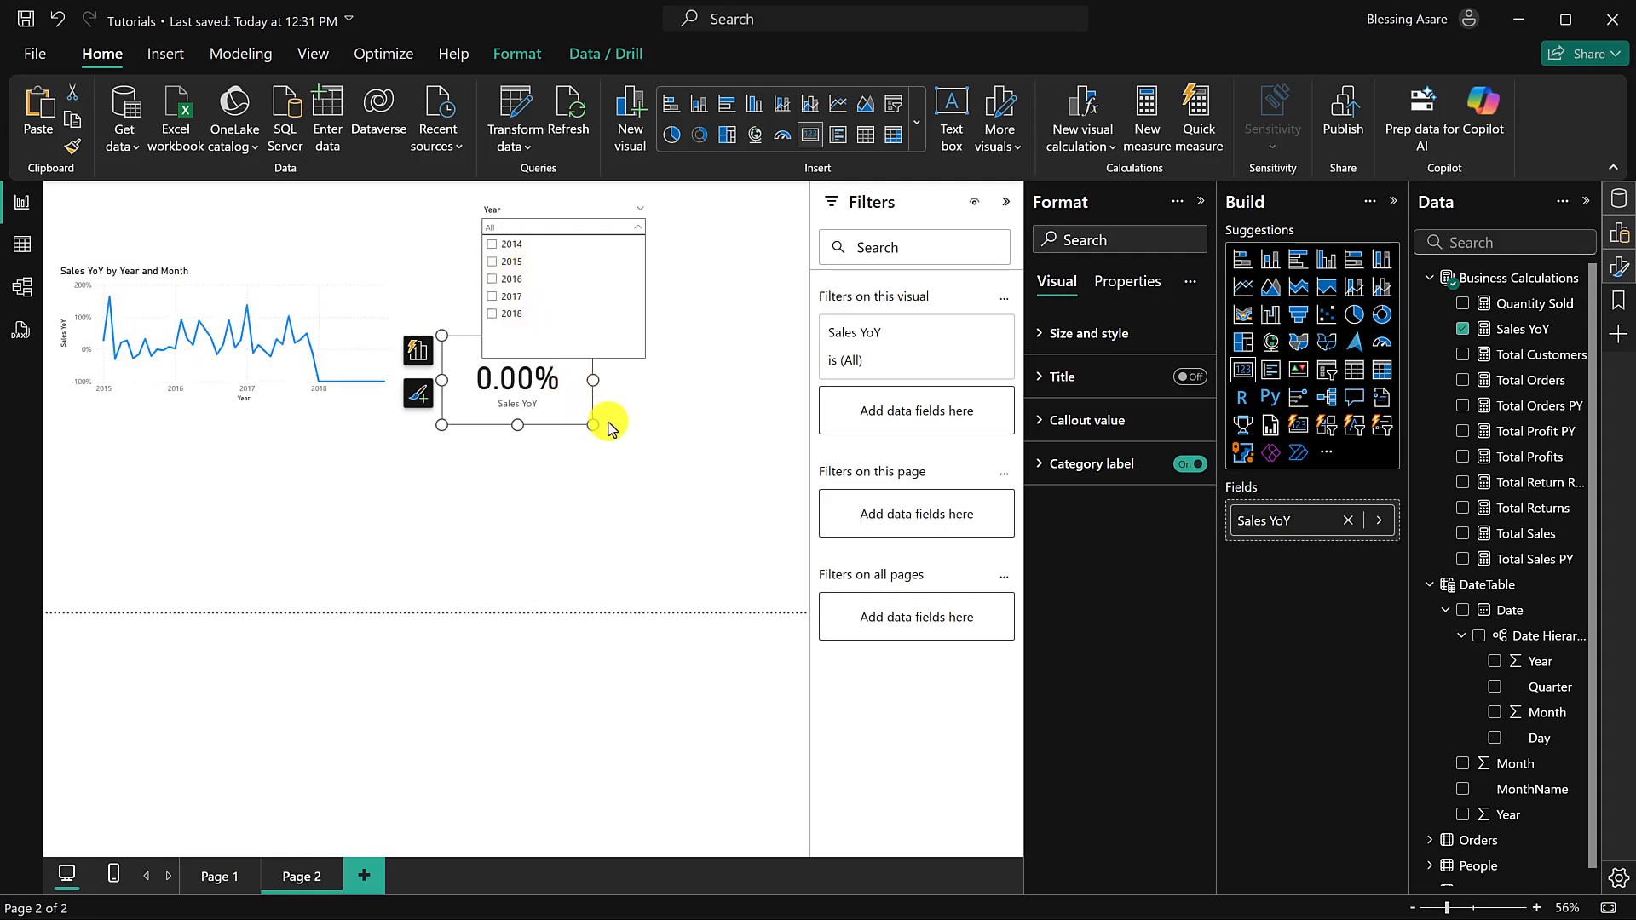
pyautogui.click(569, 450)
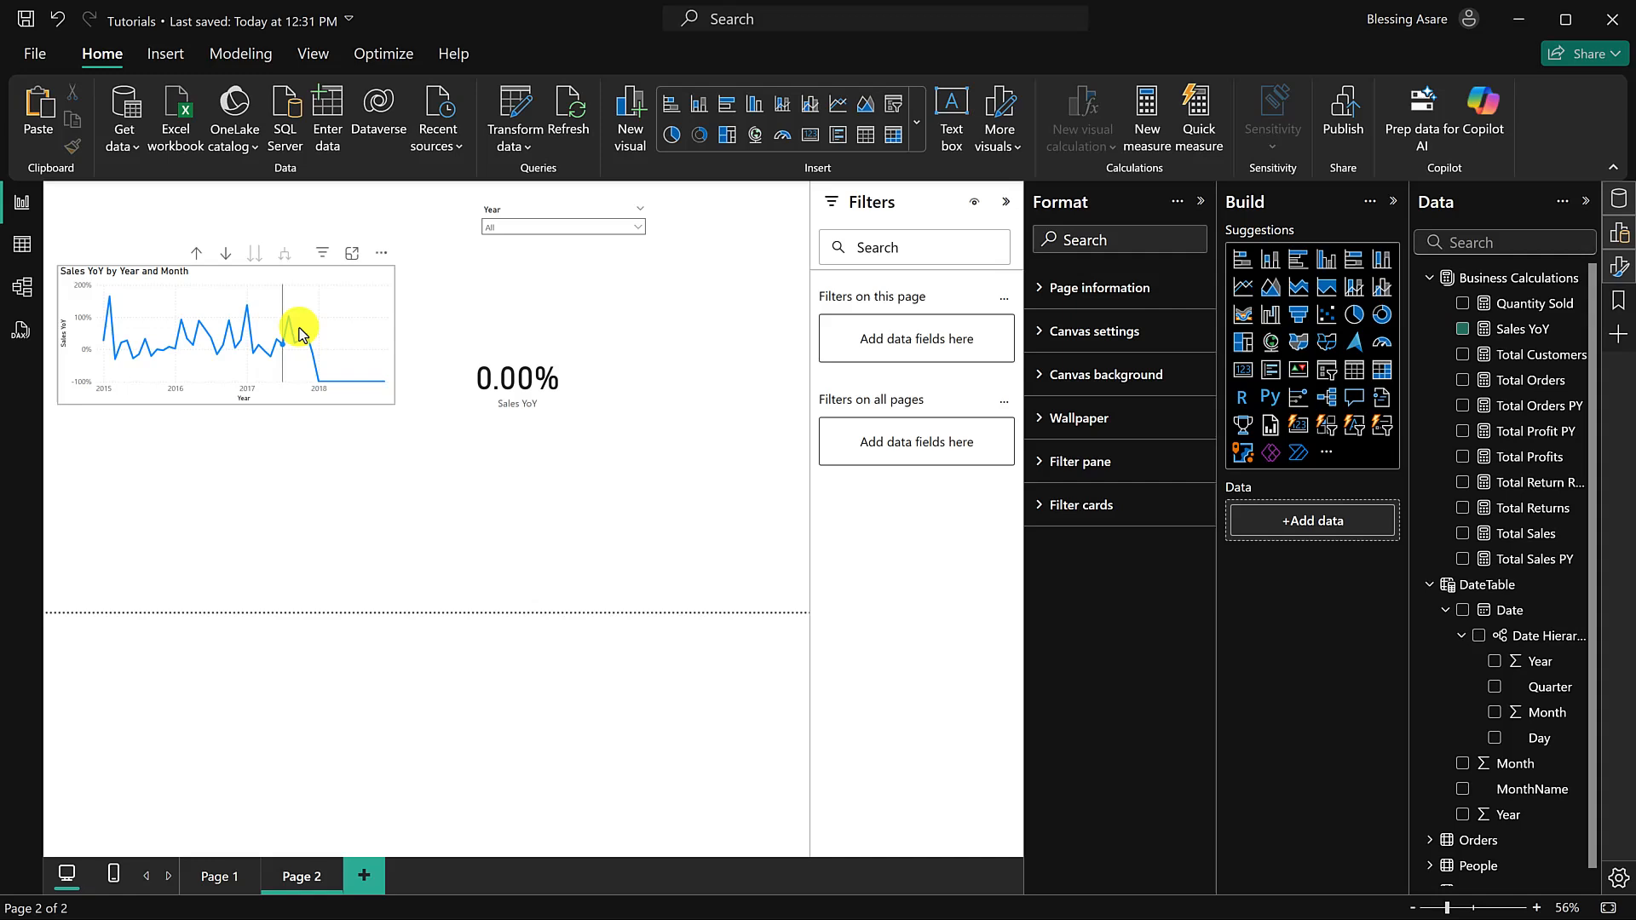
# Step: Examine the monthly Sales YoY values along the line chart, including January 2017
pyautogui.click(354, 284)
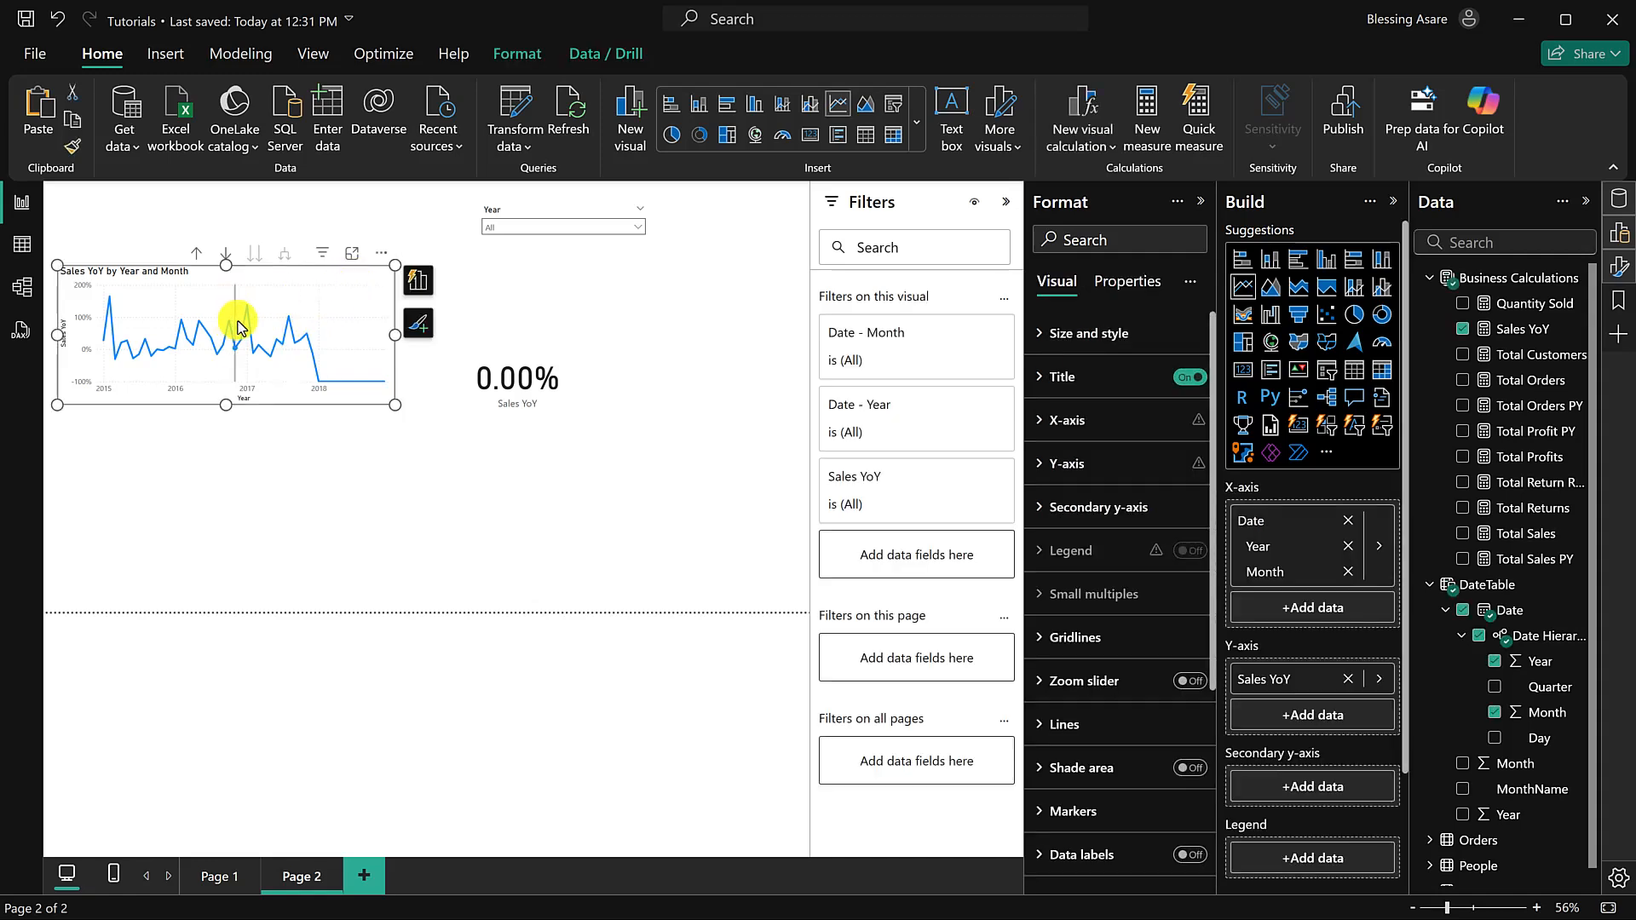
pyautogui.moveTo(249, 309)
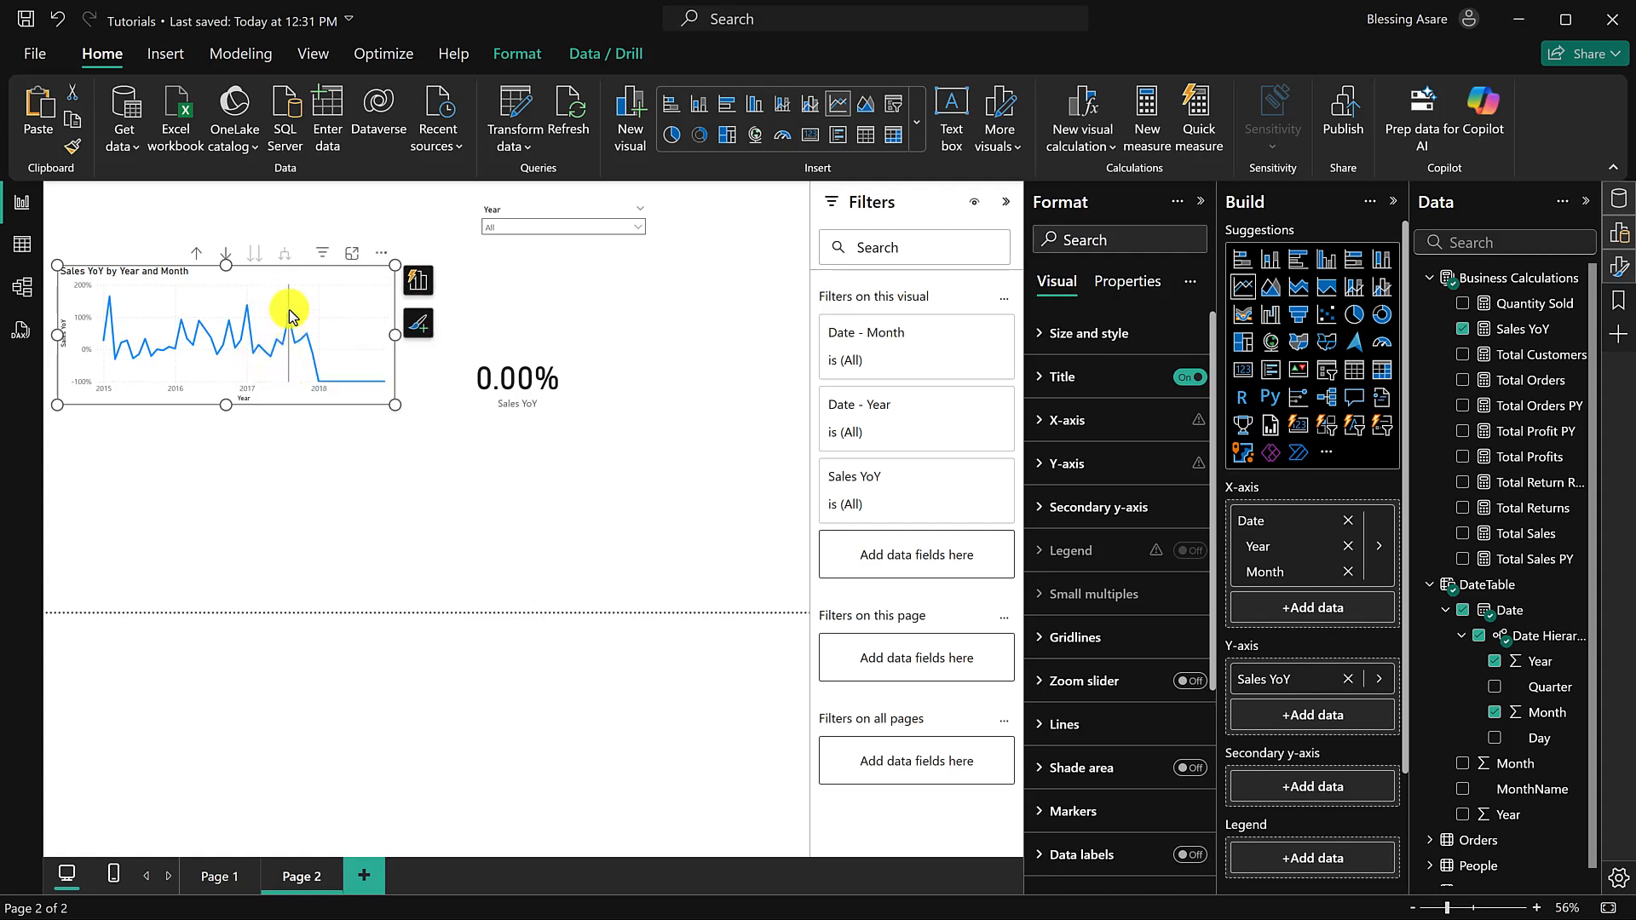
pyautogui.moveTo(320, 388)
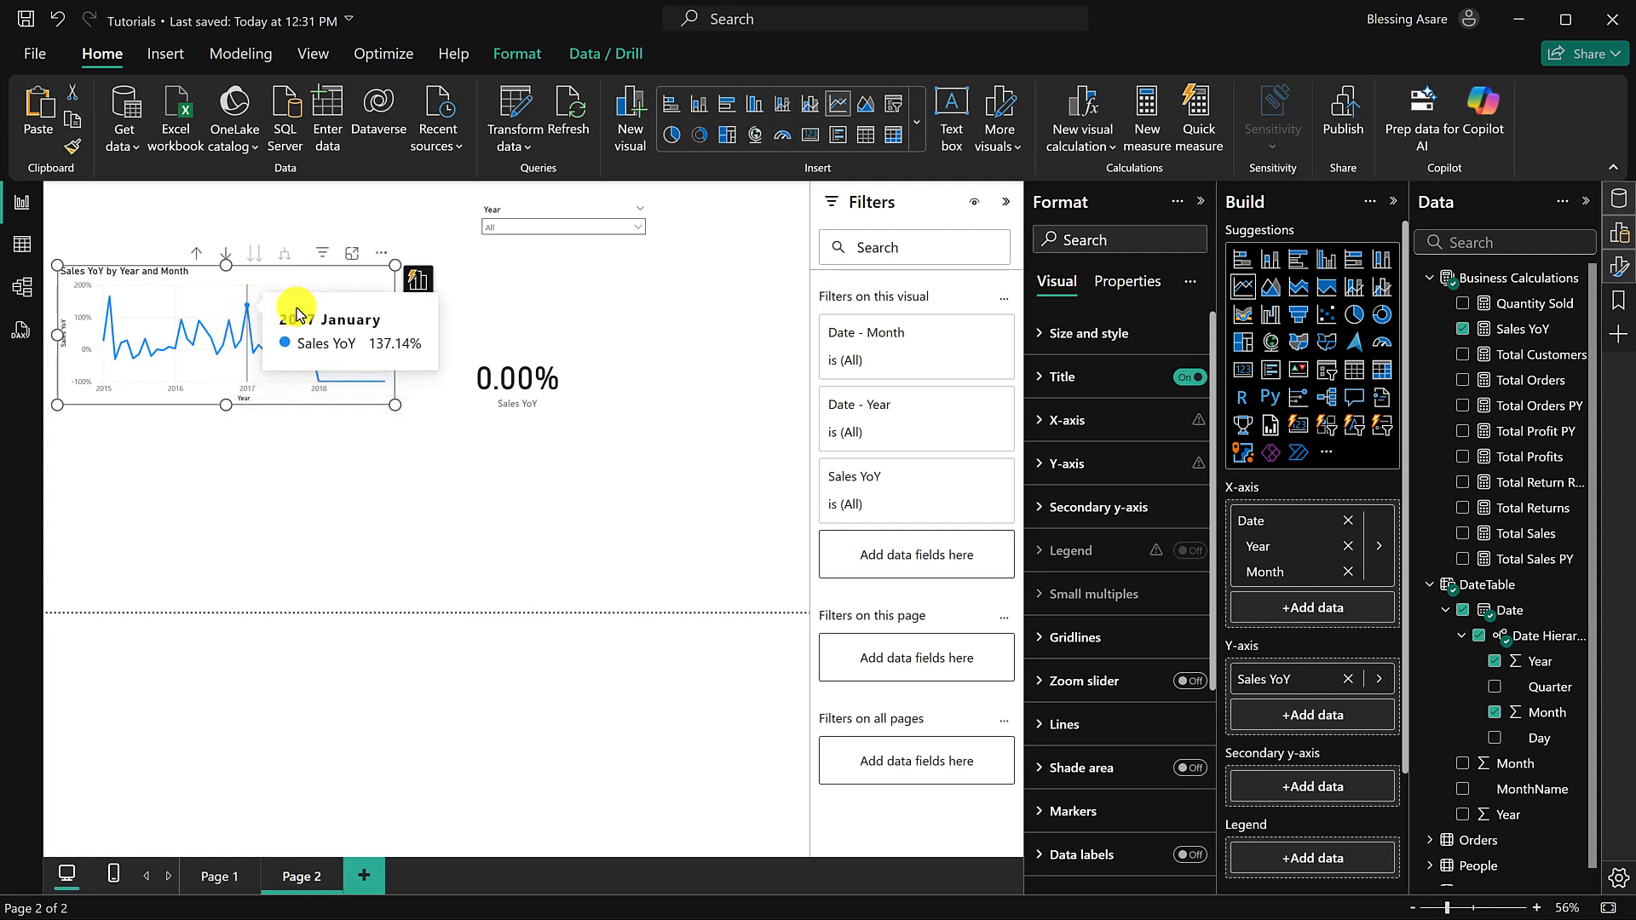
pyautogui.click(738, 331)
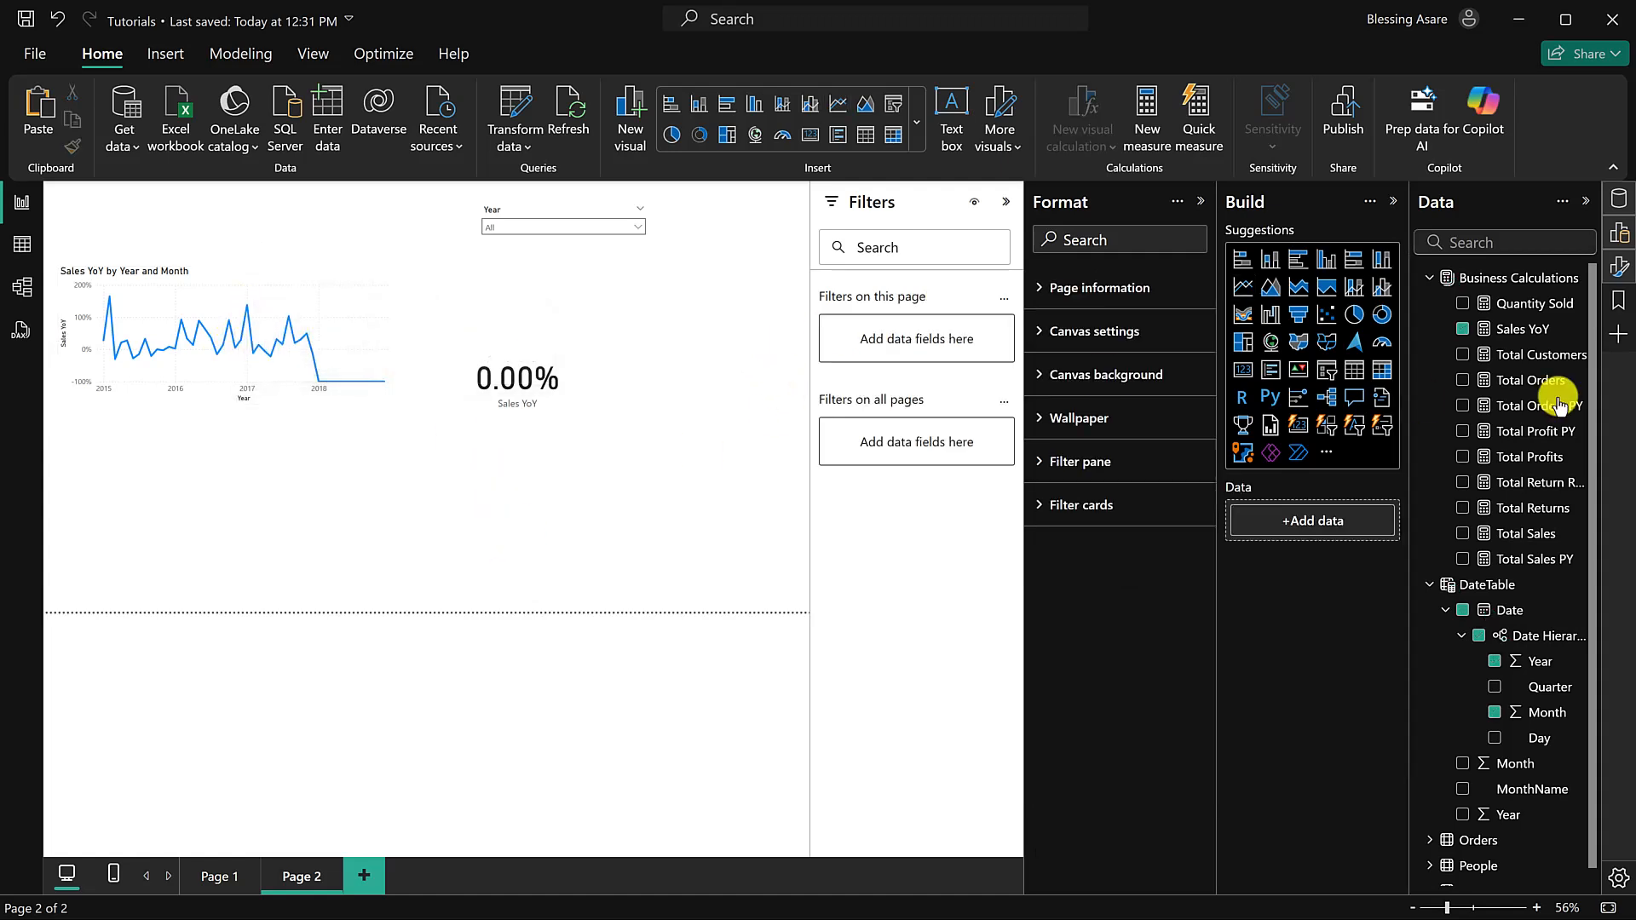
# Step: Create a Profit YoY measure in Business Calculations, starting its DIVIDE formula with [Total Profits]-[Total Profit PY] as the numerator
pyautogui.click(1583, 281)
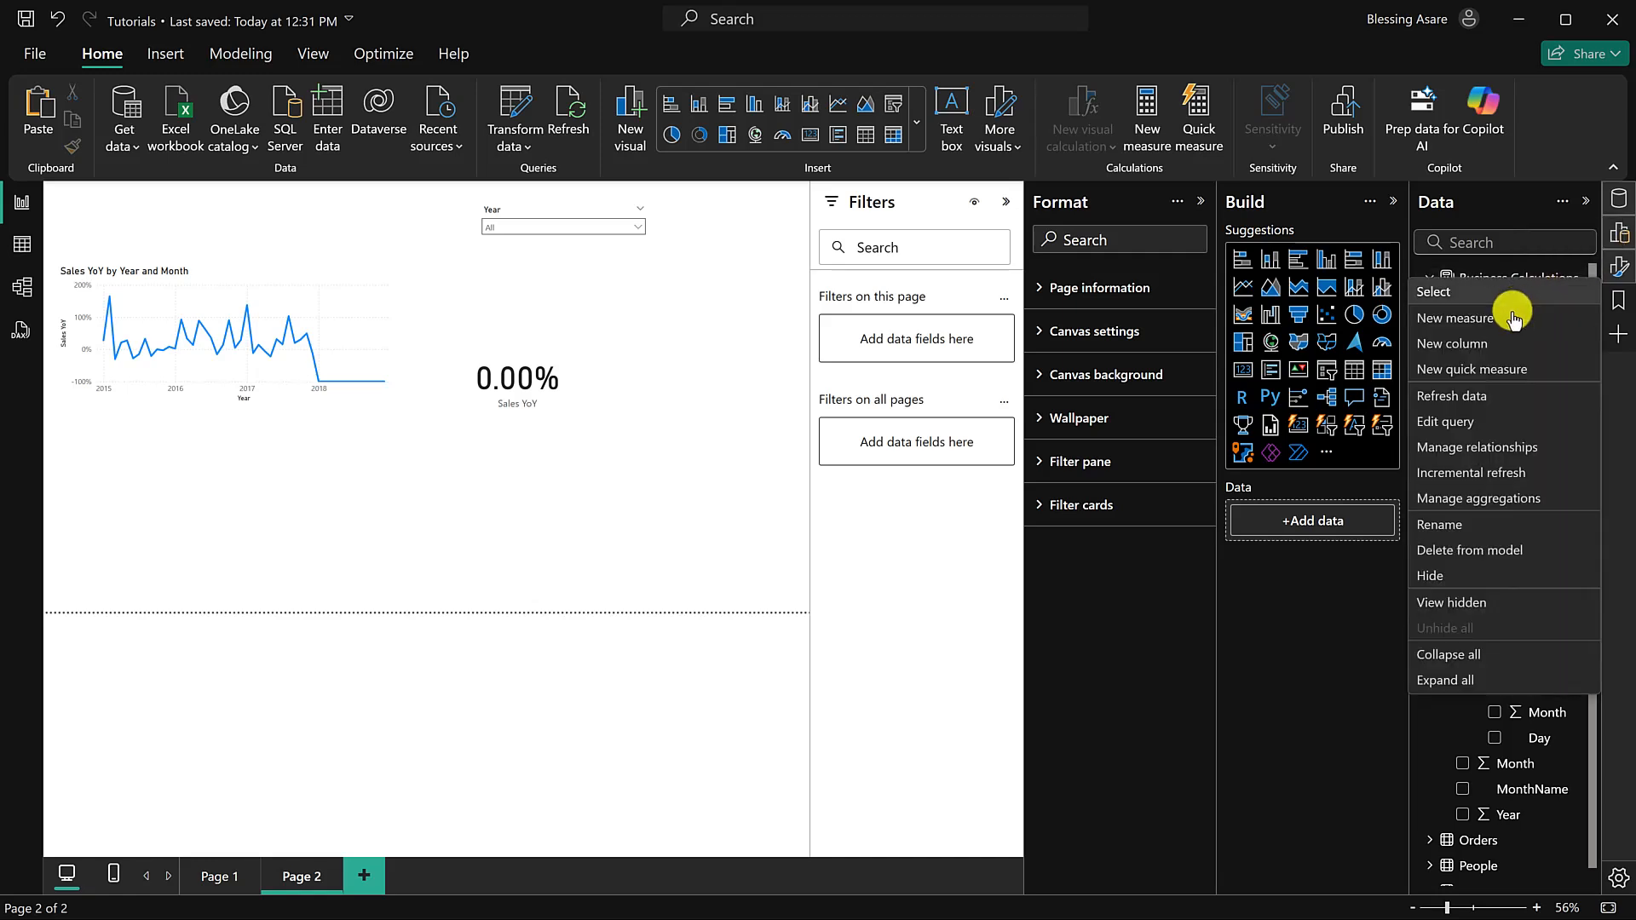
pyautogui.click(1488, 328)
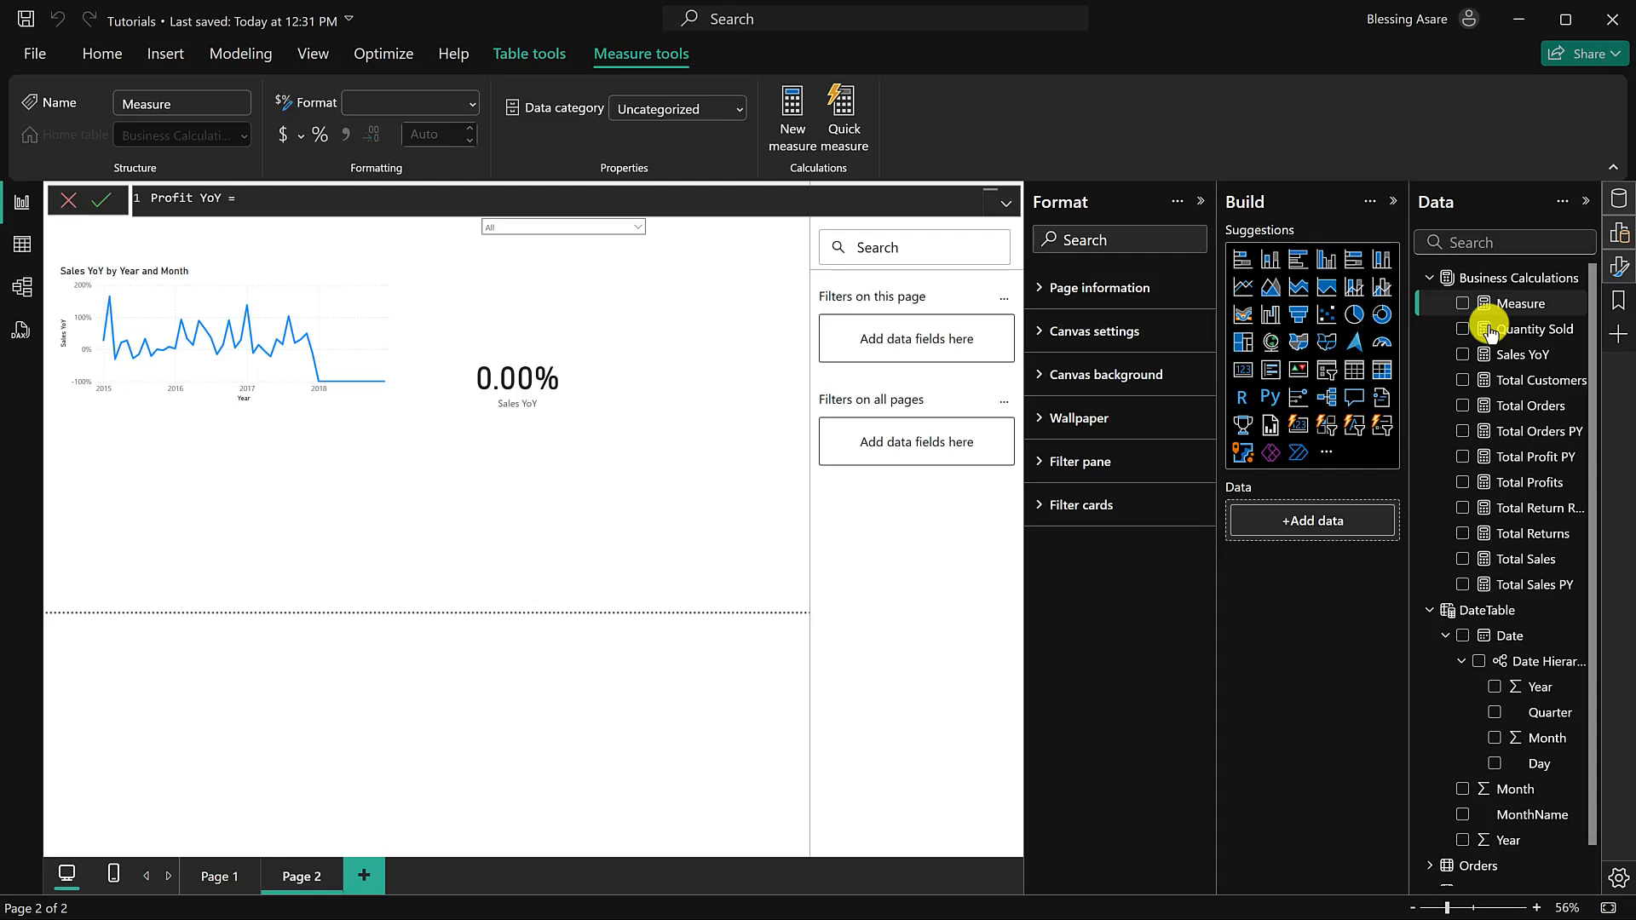
pyautogui.write('div')
pyautogui.press('Tab')
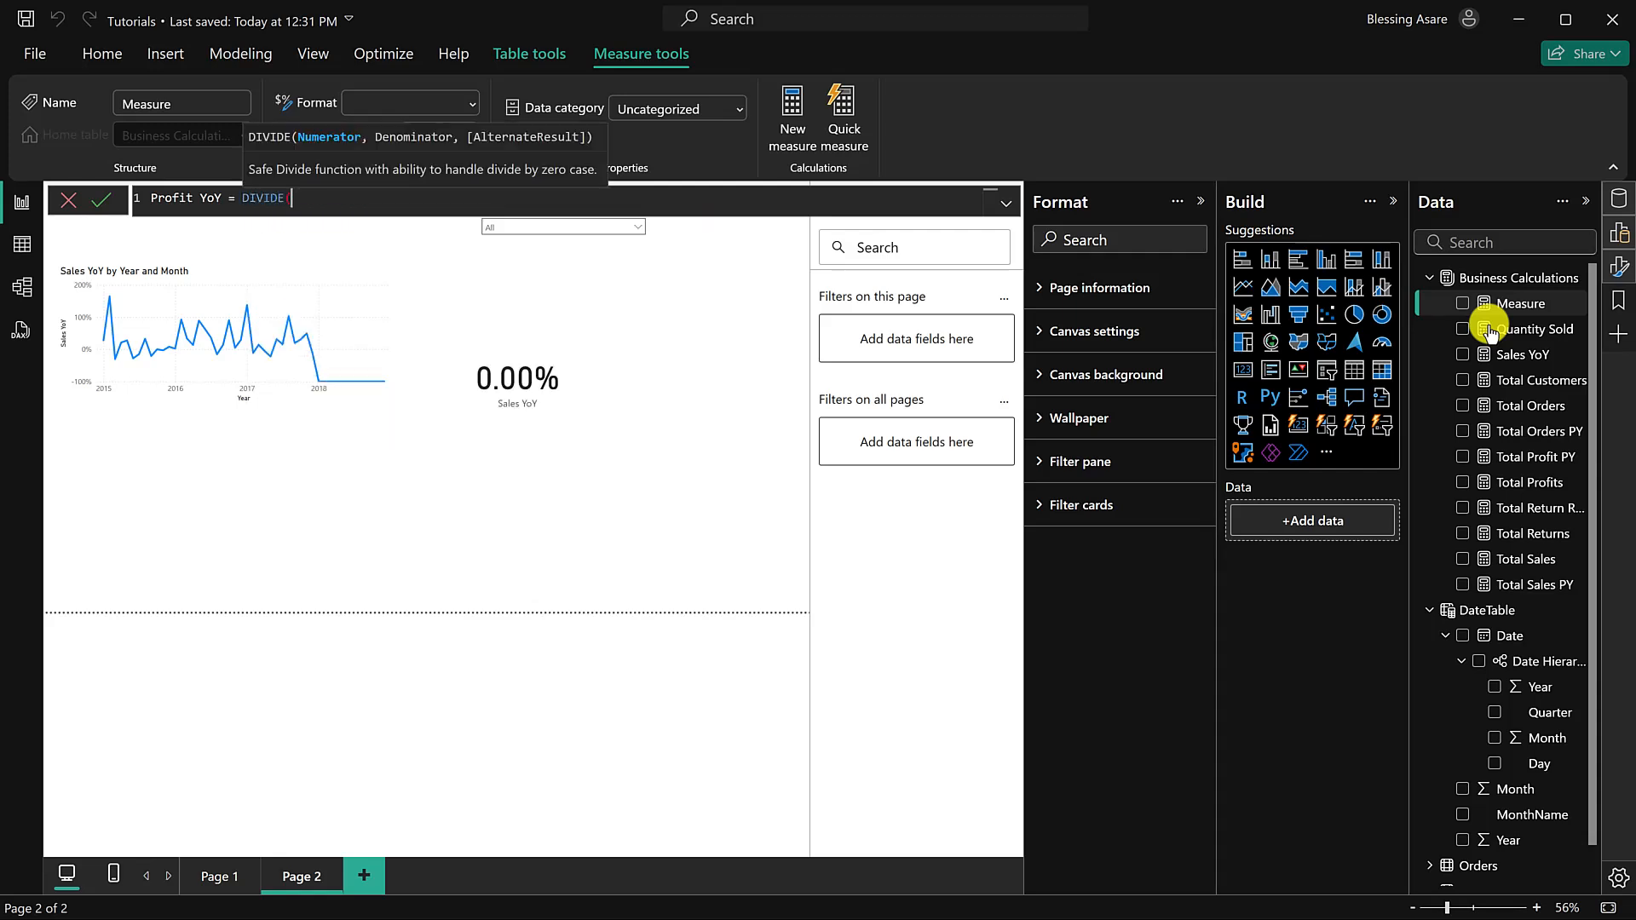
pyautogui.write('TOT')
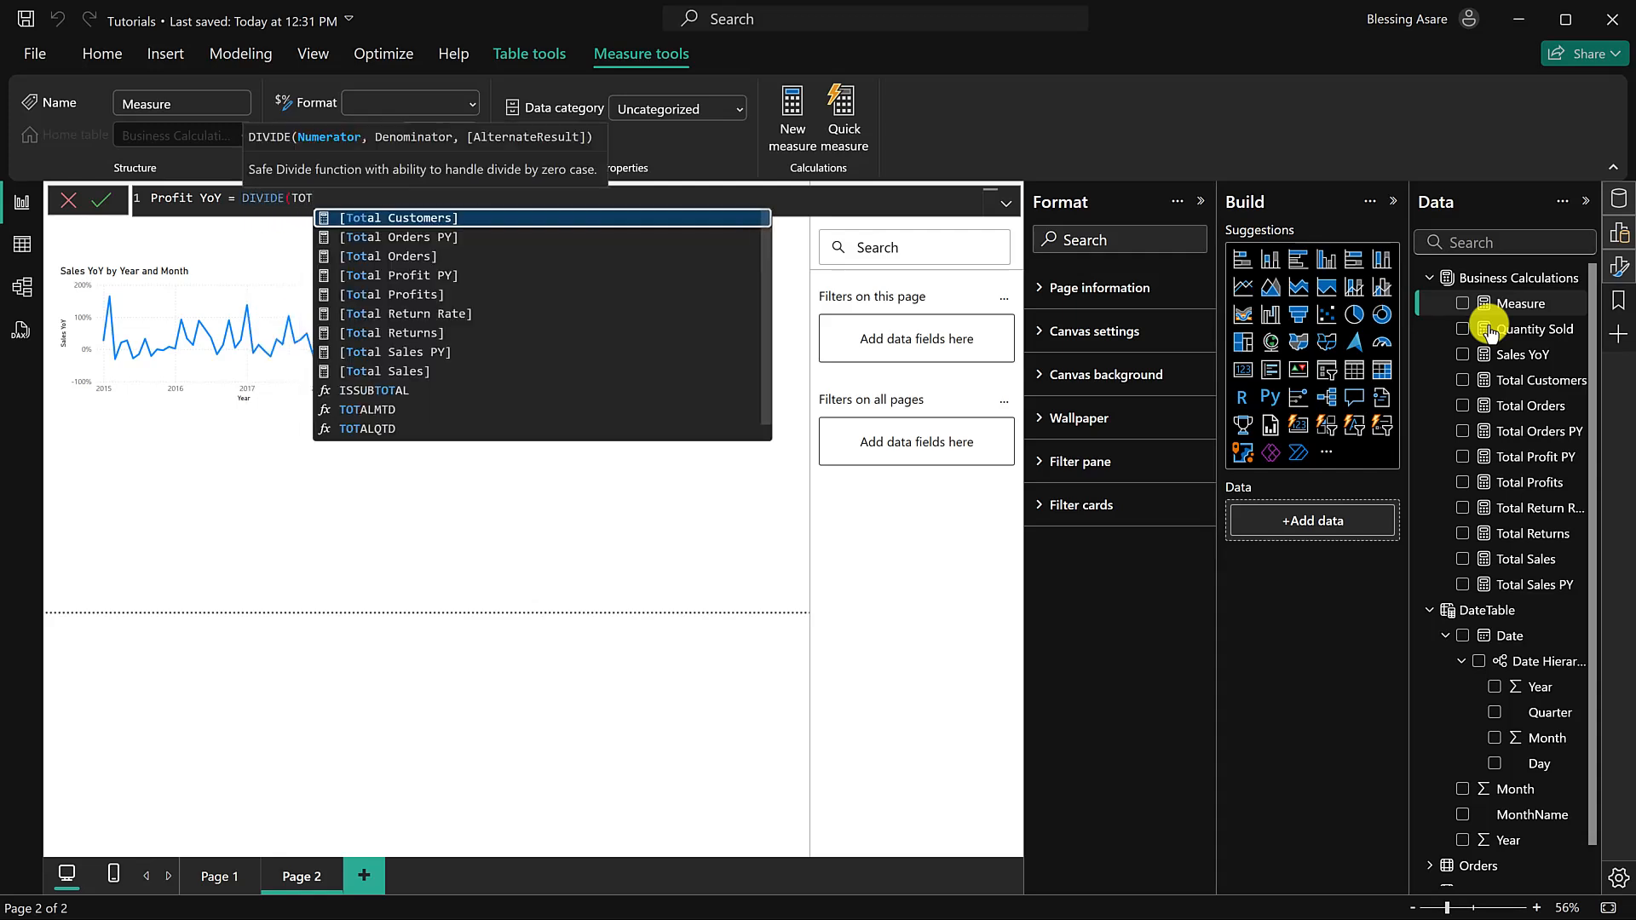
pyautogui.click(464, 297)
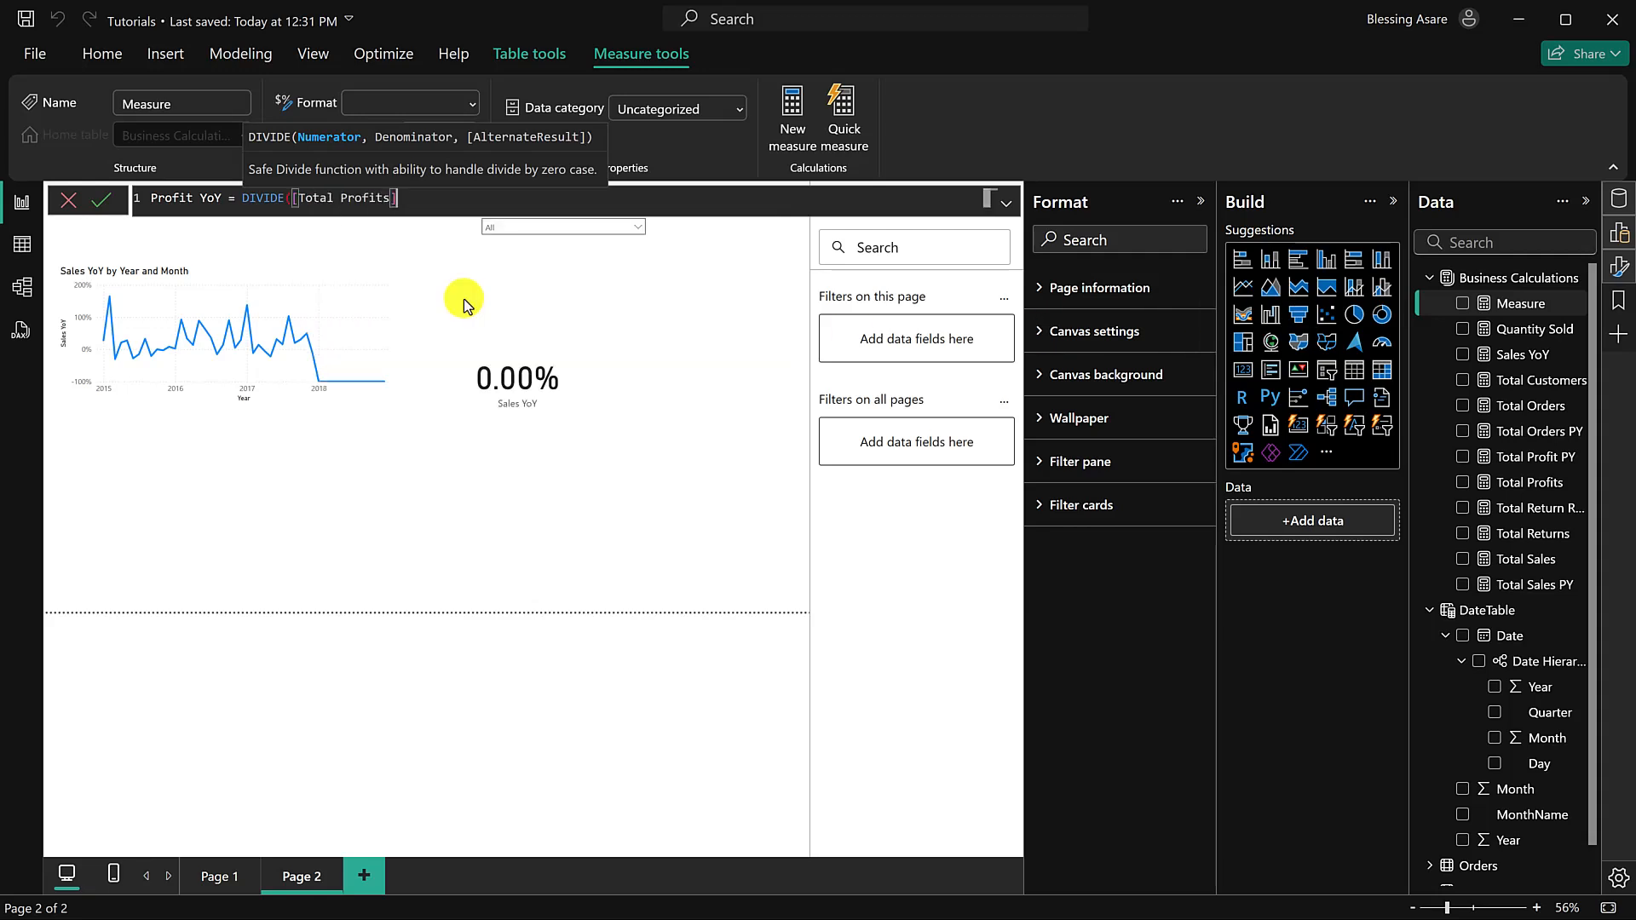
pyautogui.write('-TOT')
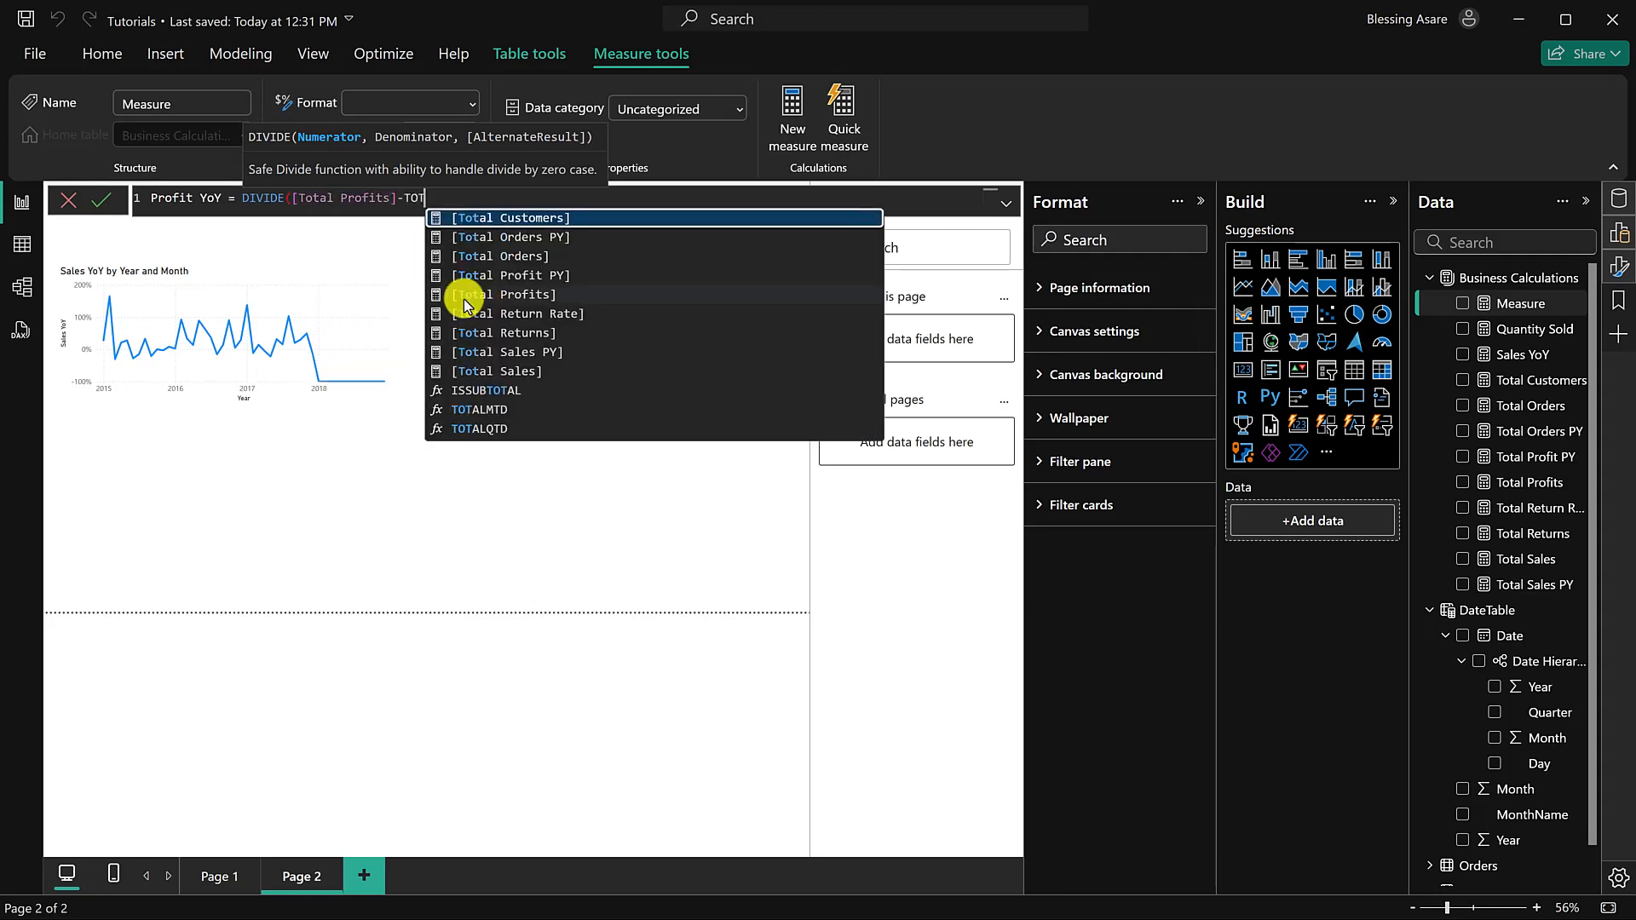
pyautogui.click(608, 279)
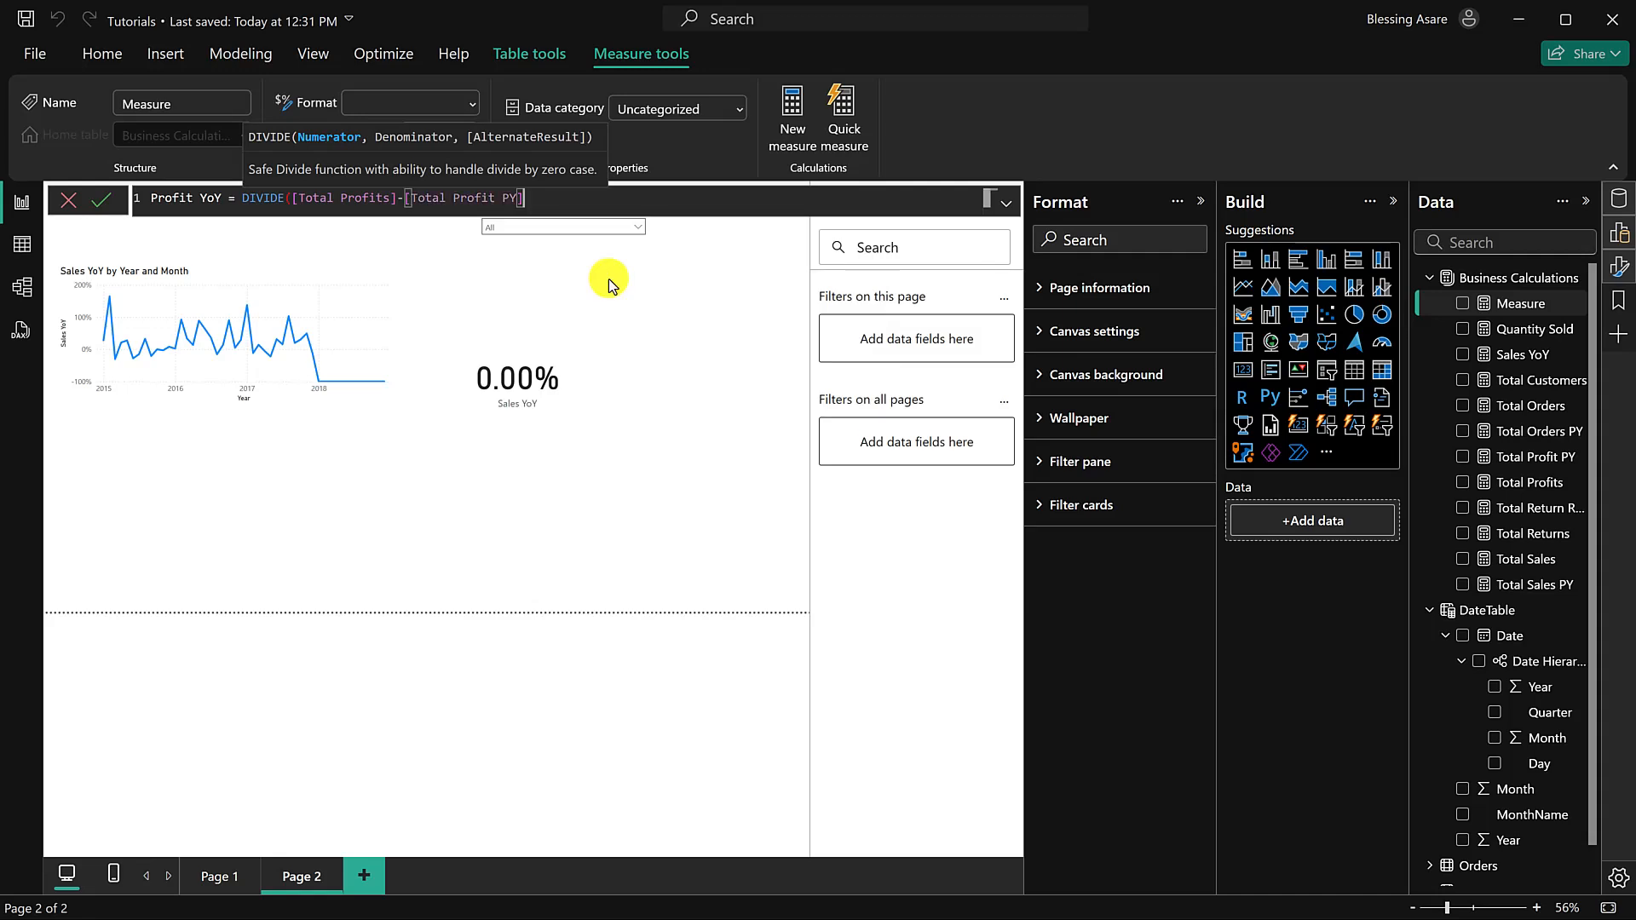
pyautogui.write('),')
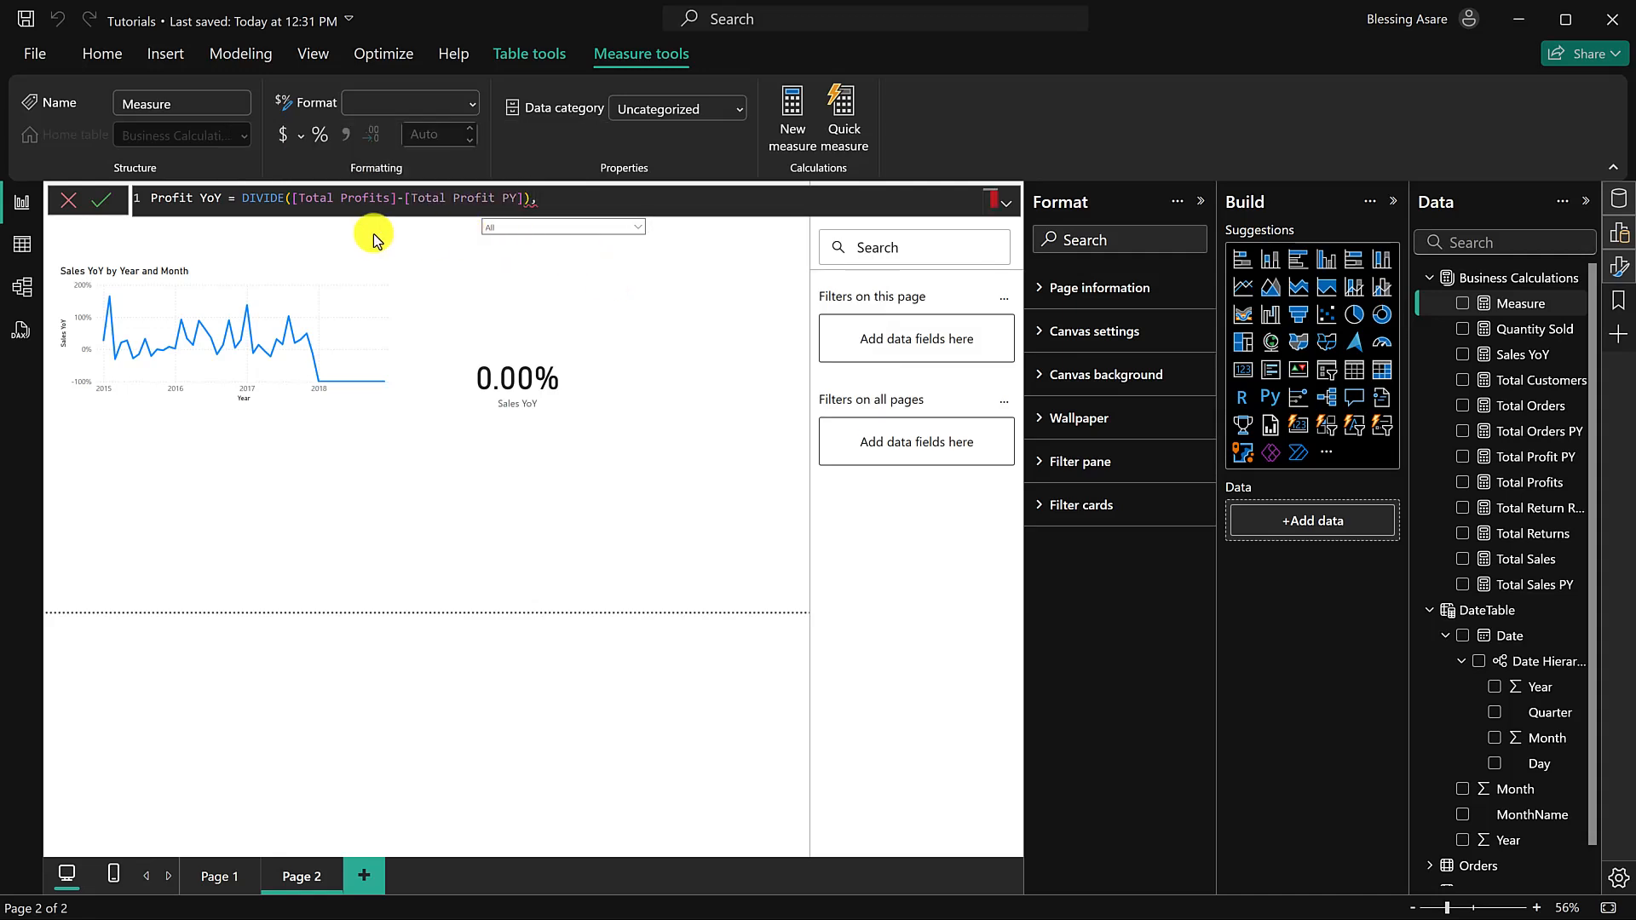
# Step: Enclose the Profit YoY subtraction in its own parentheses, divide by [Total Profit PY], commit the measure, and format it as a percentage
pyautogui.click(286, 205)
pyautogui.write('(')
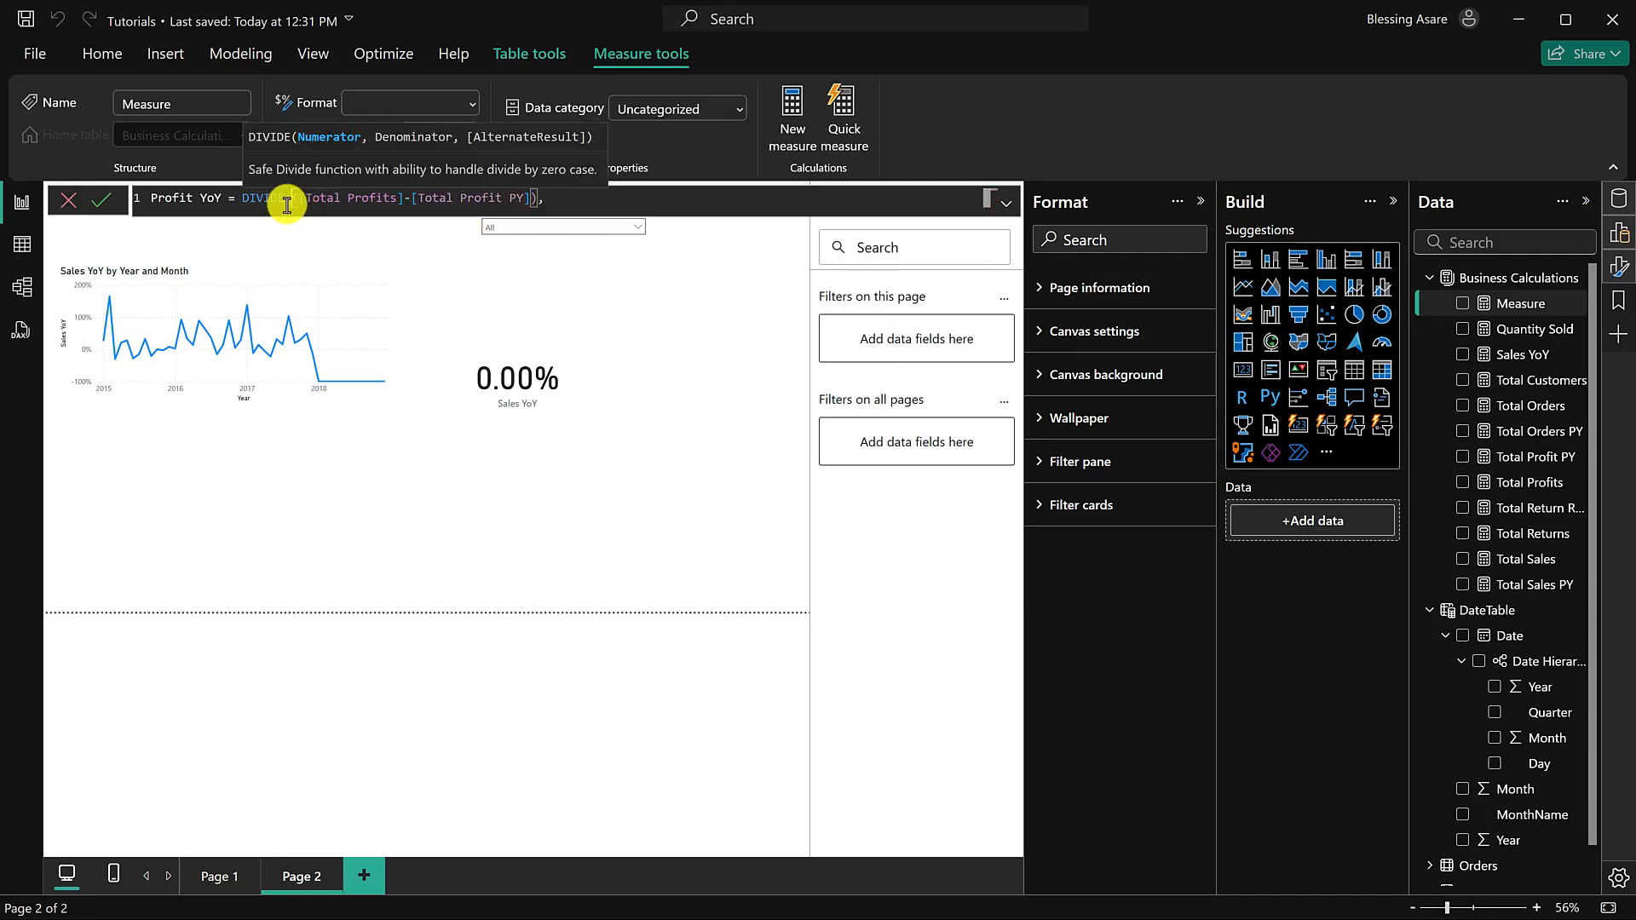
pyautogui.click(564, 205)
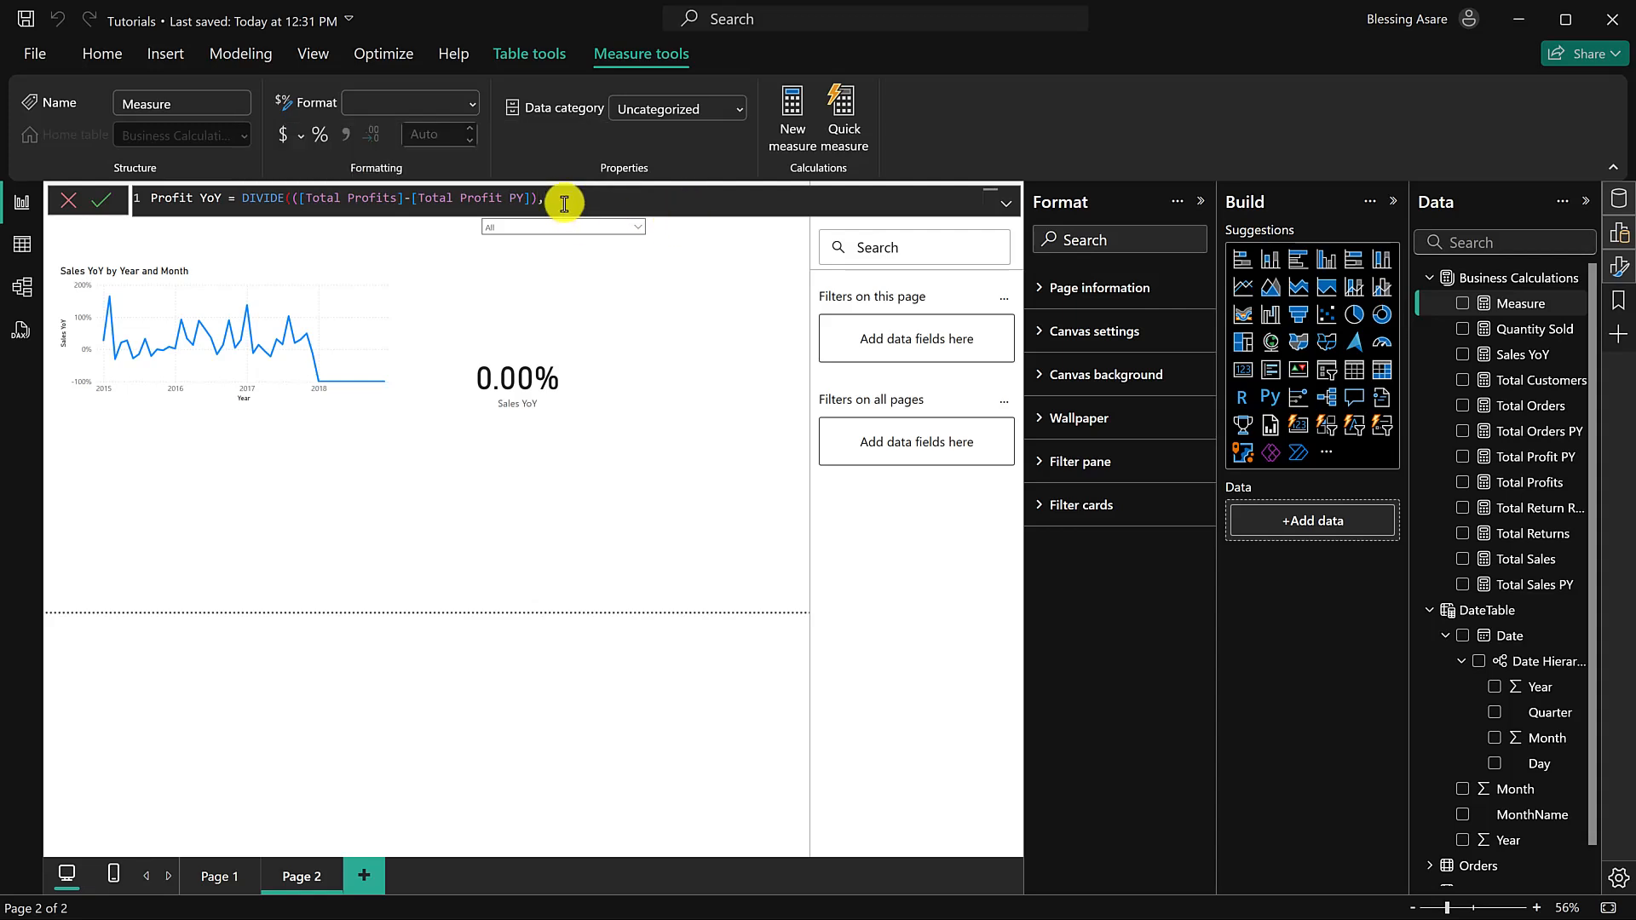
pyautogui.write('TOT')
pyautogui.click(693, 277)
pyautogui.click(95, 202)
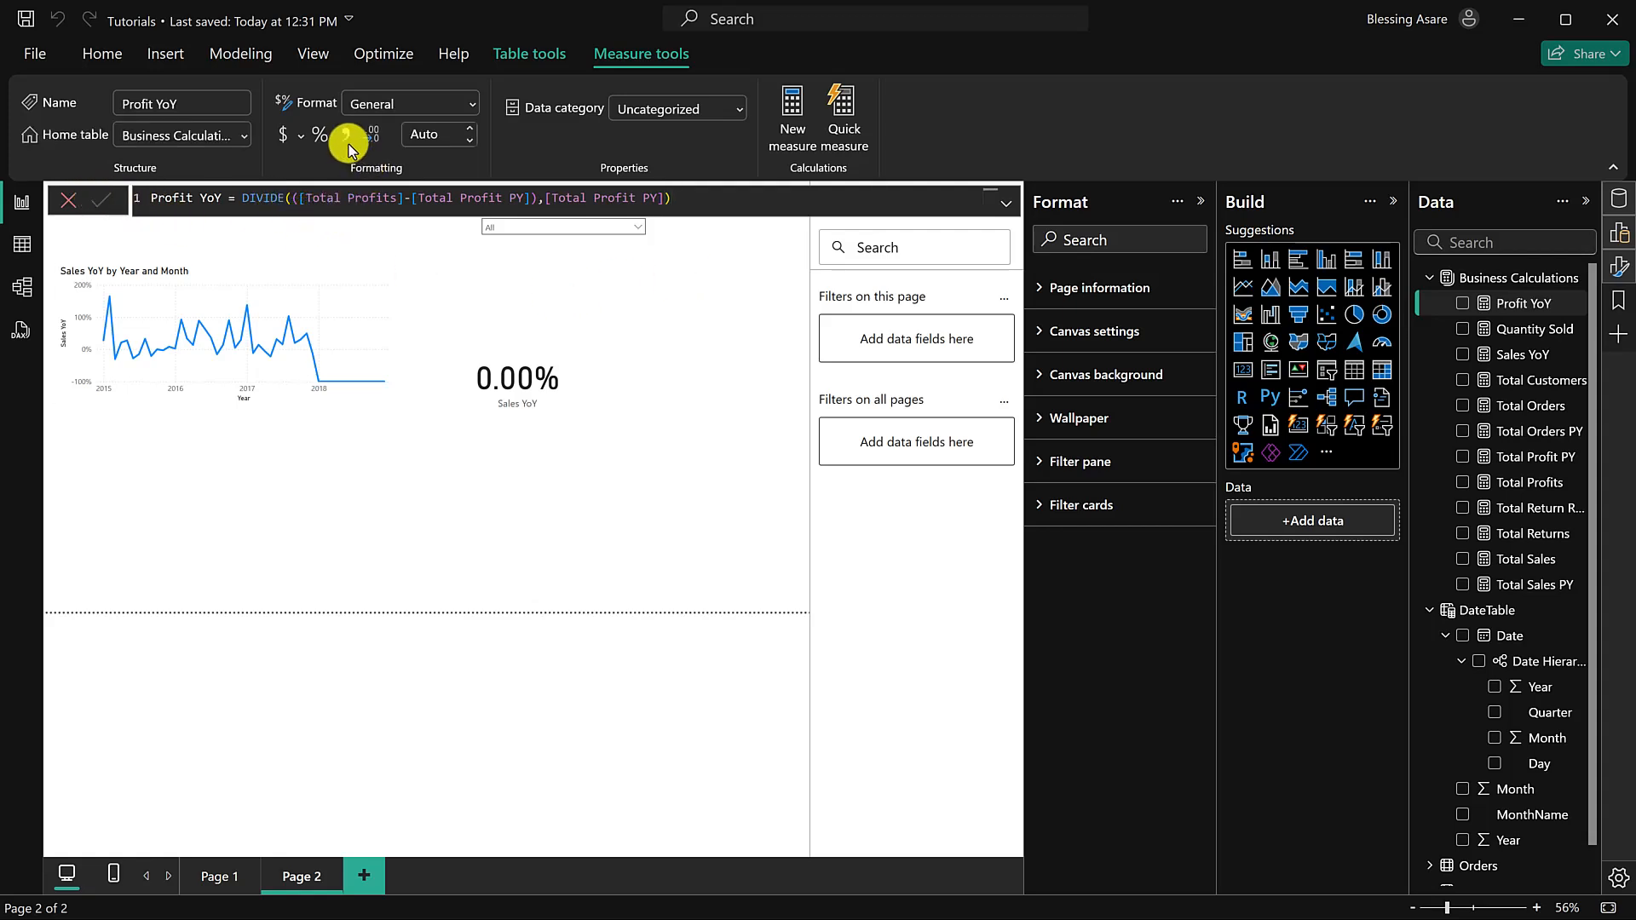
# Step: Filter the page to 2016 with the Year slicer, and clear the selection again
pyautogui.click(508, 231)
pyautogui.click(524, 281)
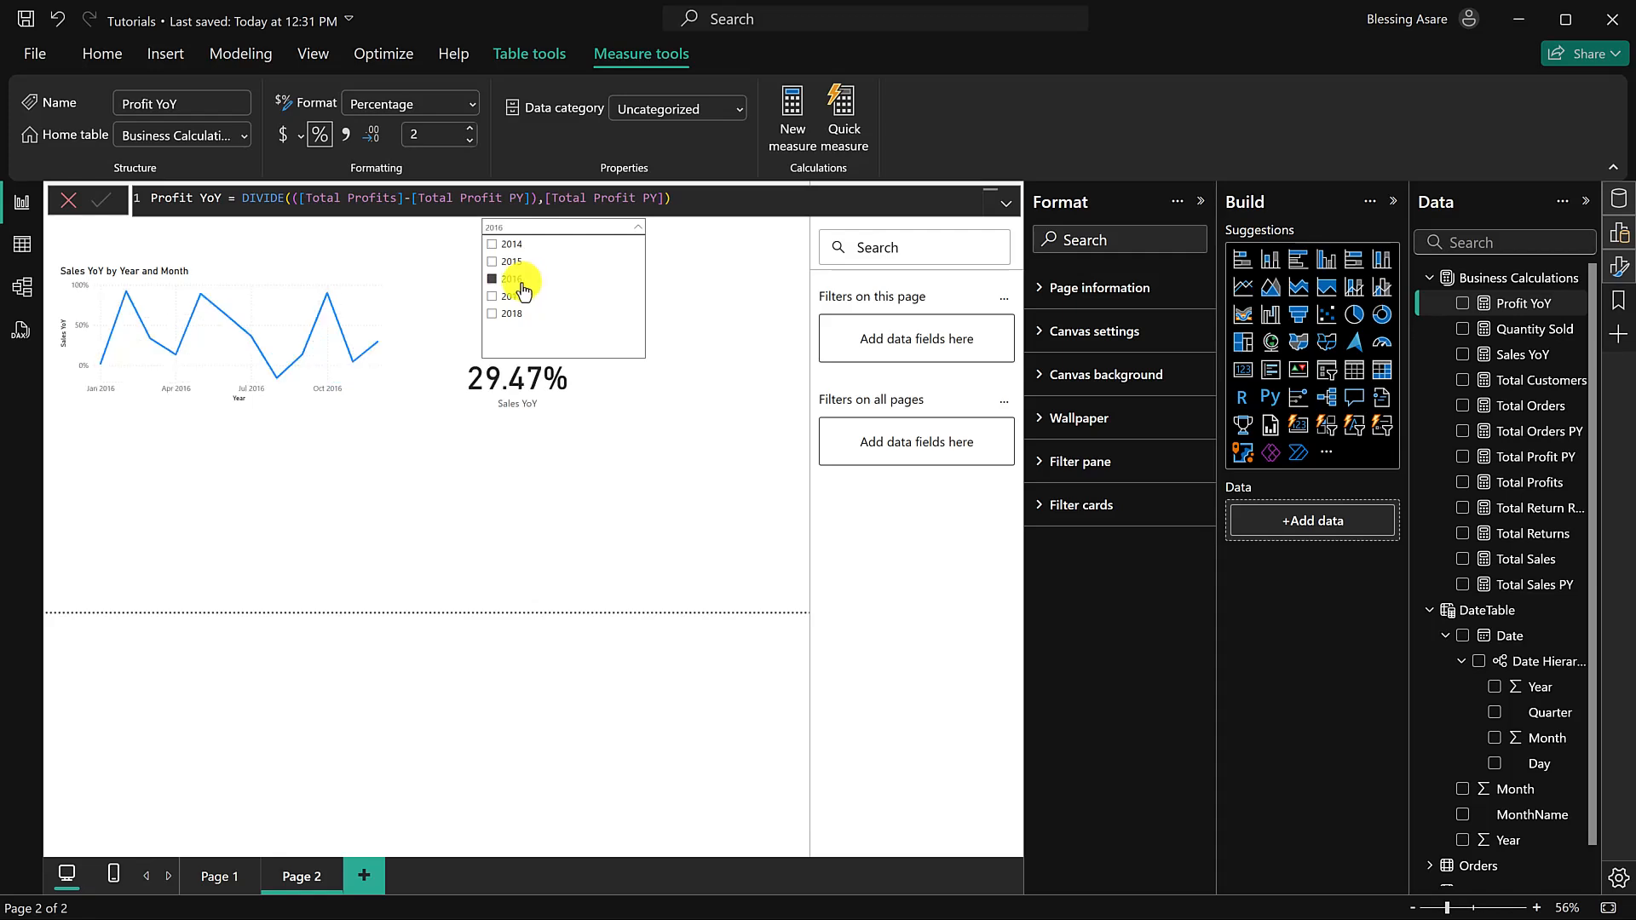
pyautogui.click(522, 282)
pyautogui.click(585, 409)
pyautogui.click(585, 409)
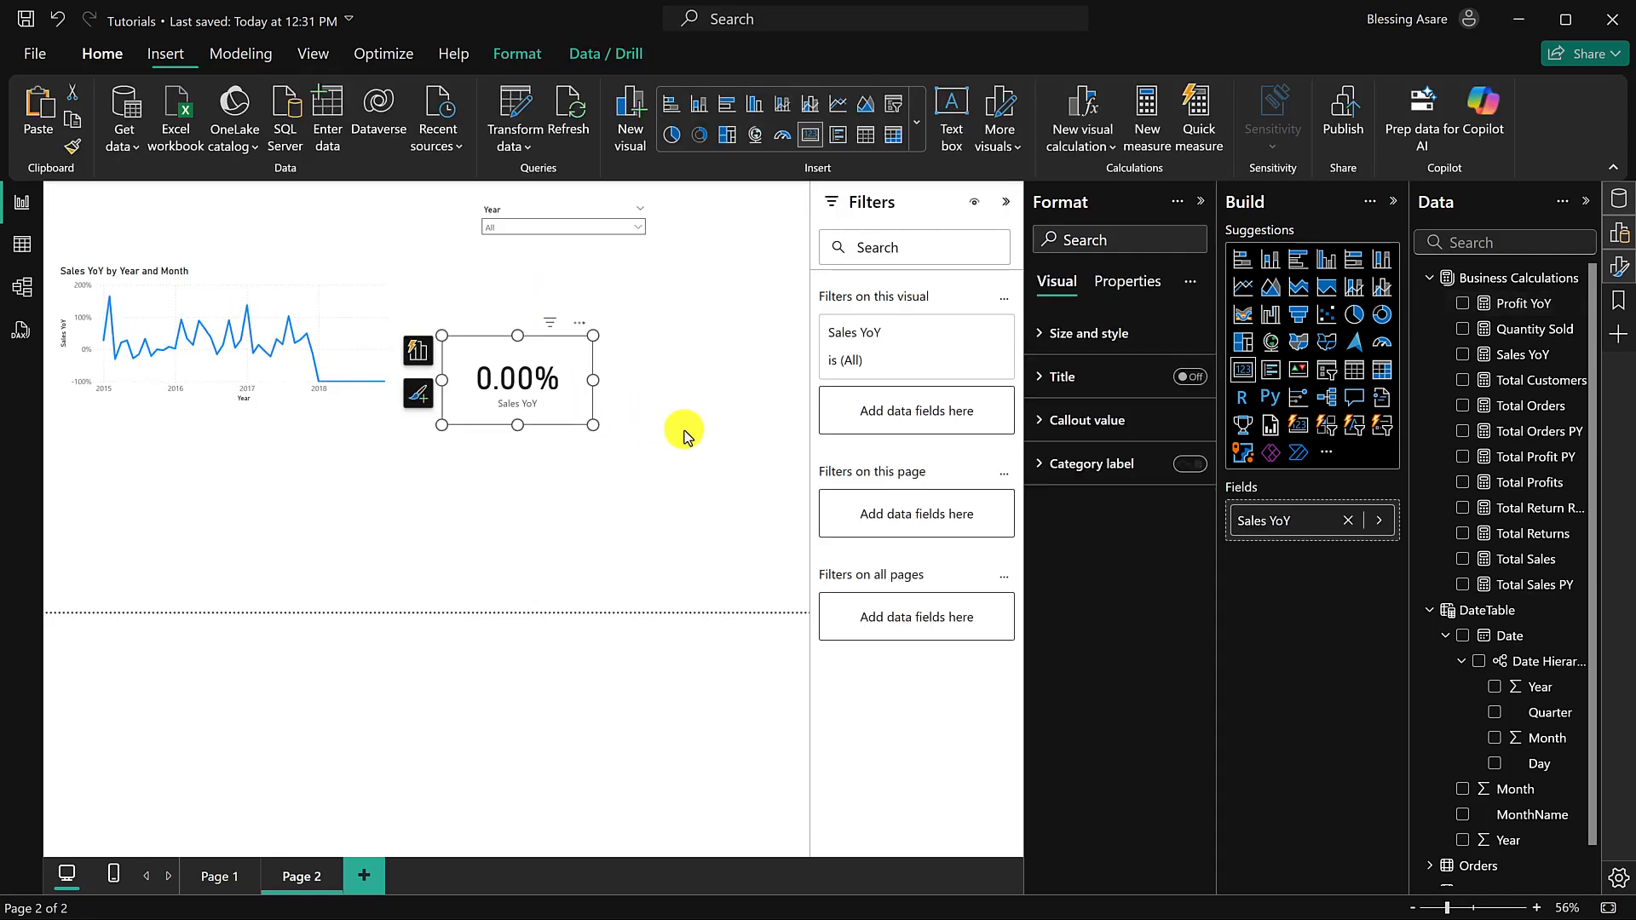
pyautogui.click(395, 498)
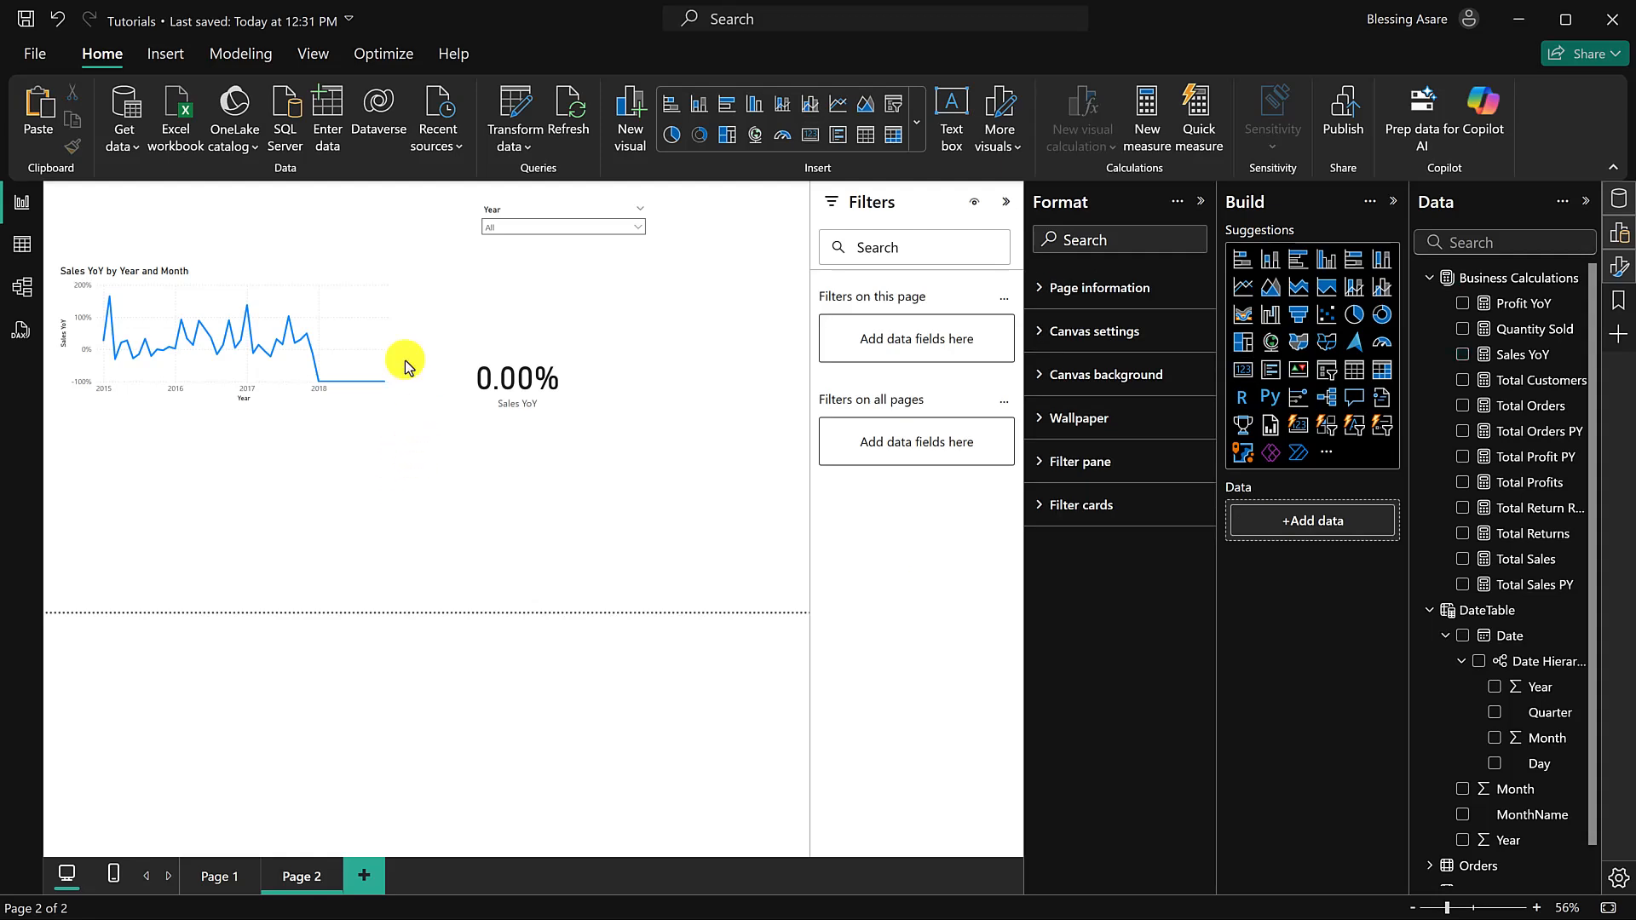
pyautogui.click(349, 275)
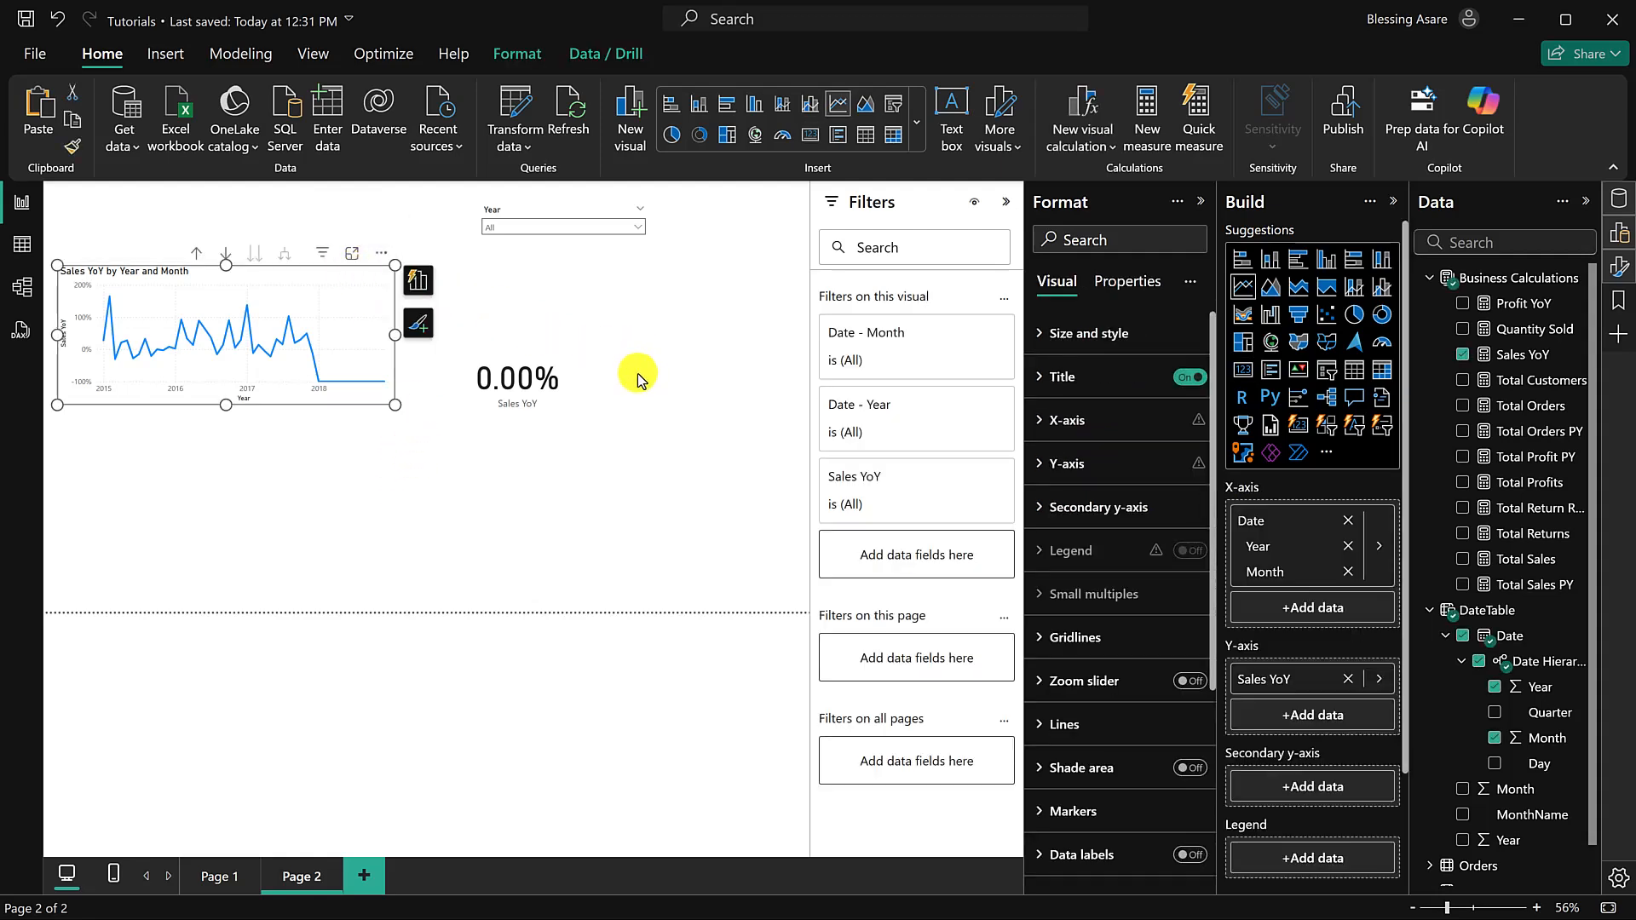
pyautogui.click(559, 479)
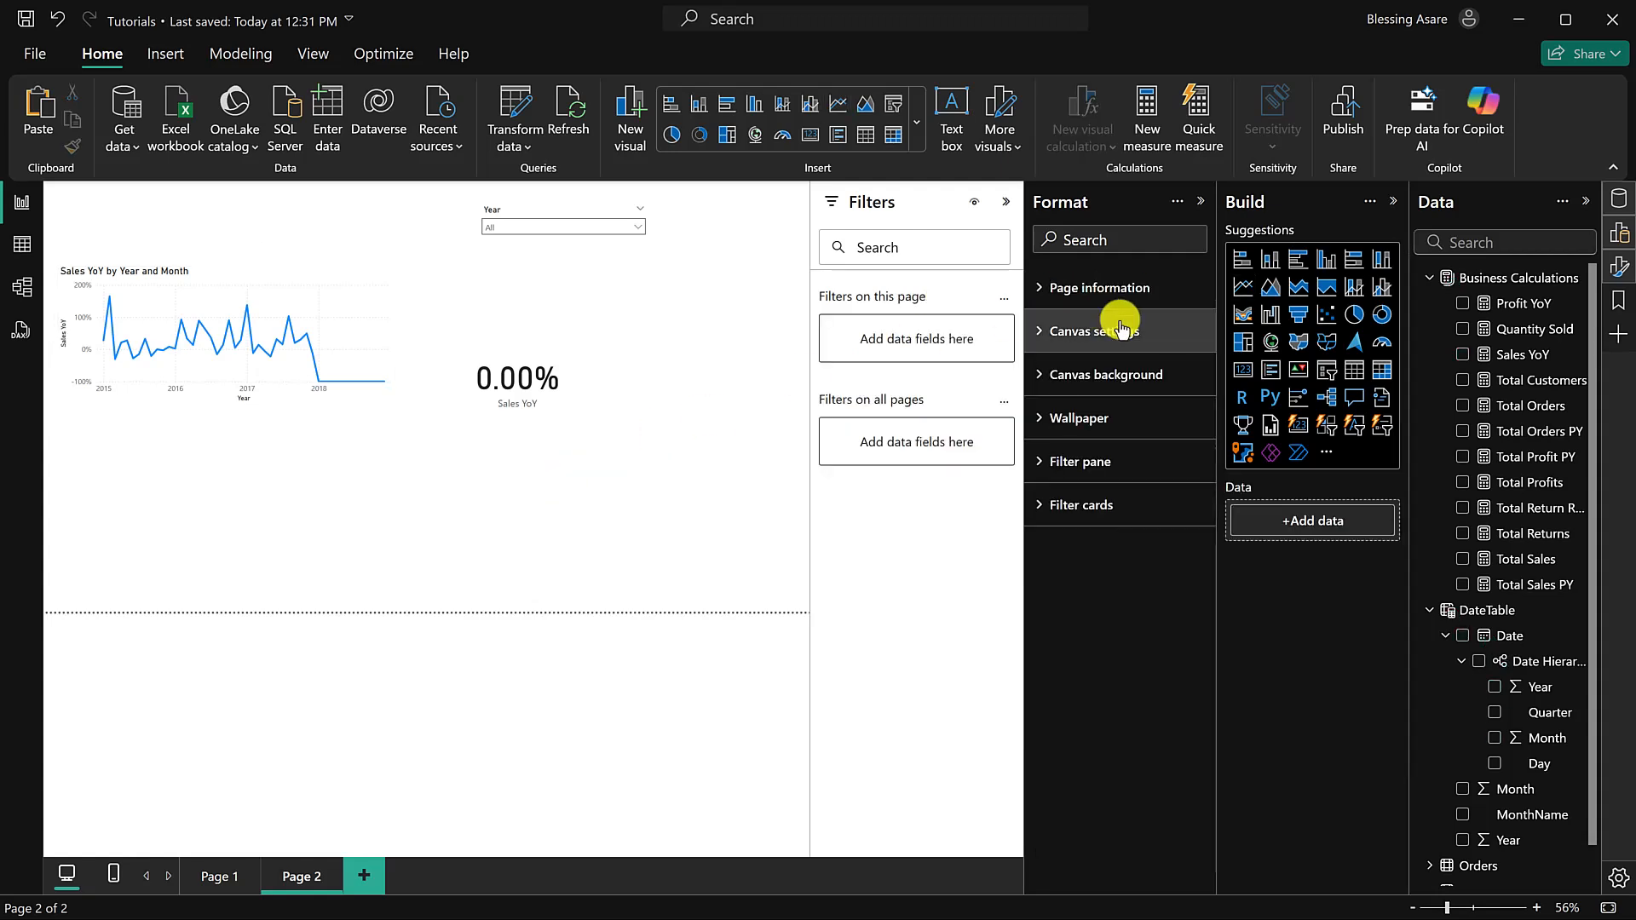
# Step: Duplicate the Sales YoY card directly below the original and replace the copy's field with Profit YoY
pyautogui.click(560, 385)
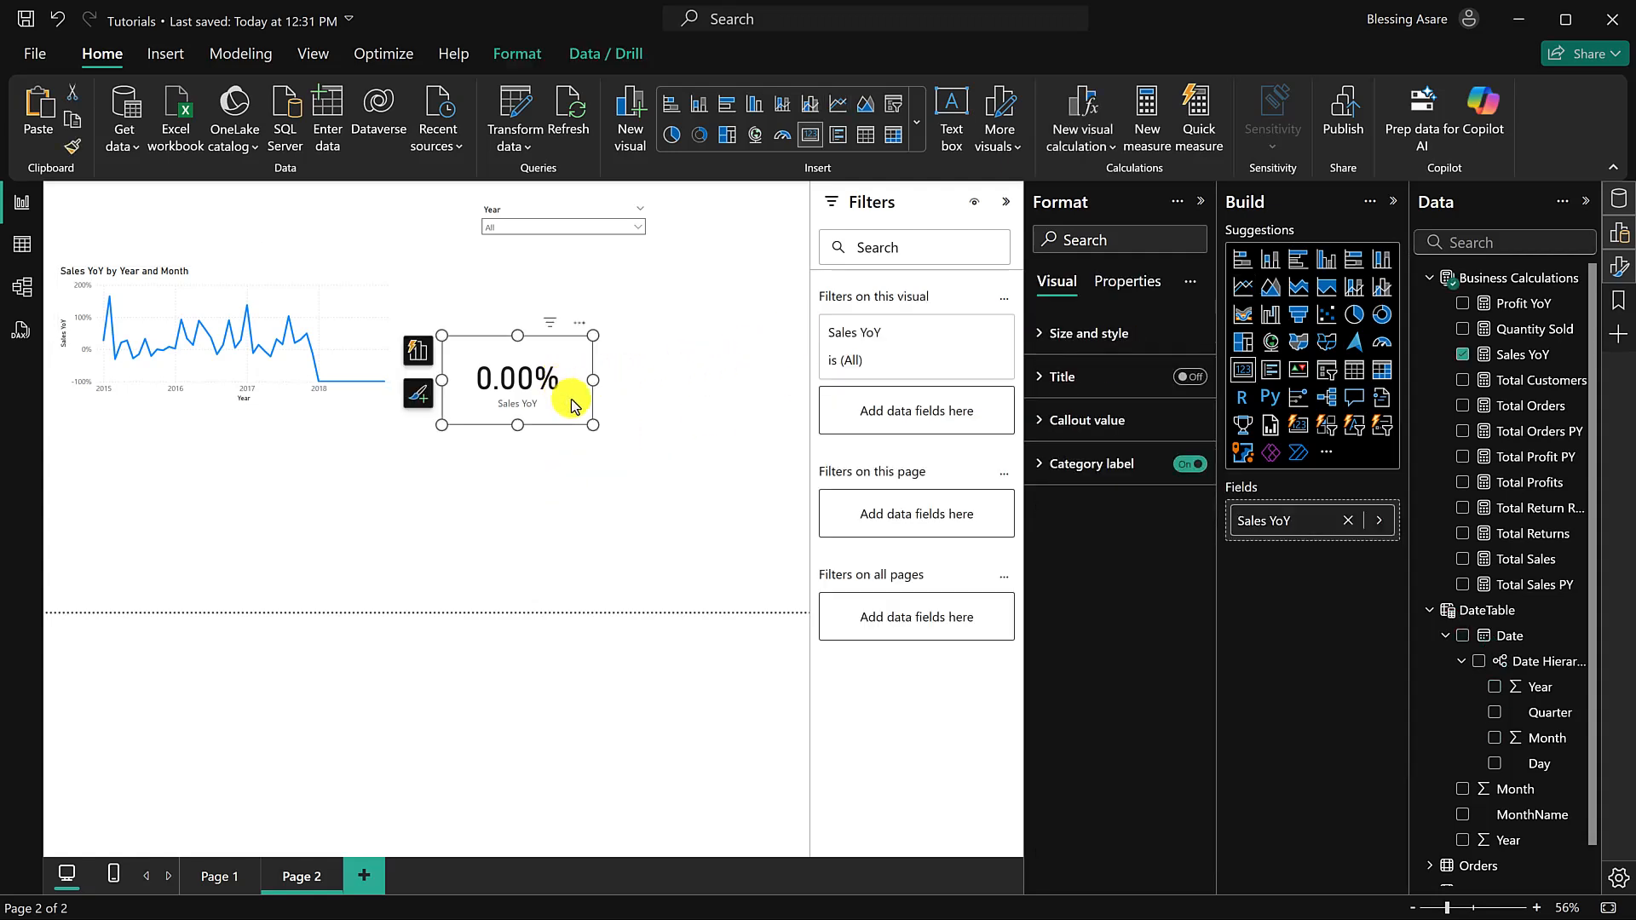
pyautogui.hotkey('ctrl', 'v')
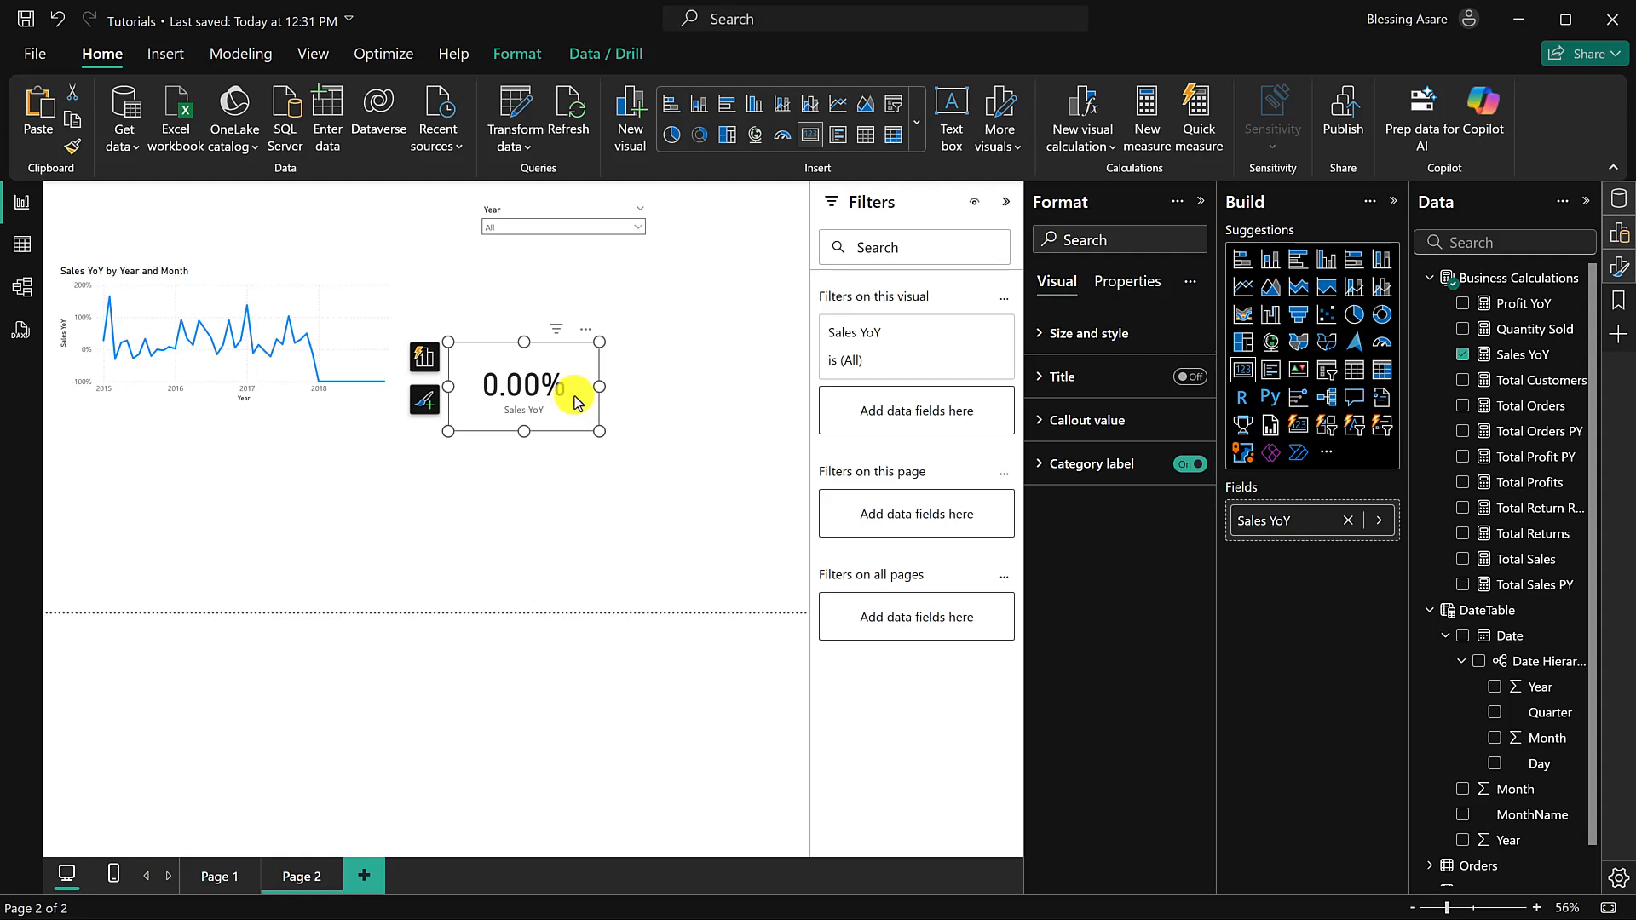
pyautogui.moveTo(576, 403); pyautogui.dragTo(570, 486)
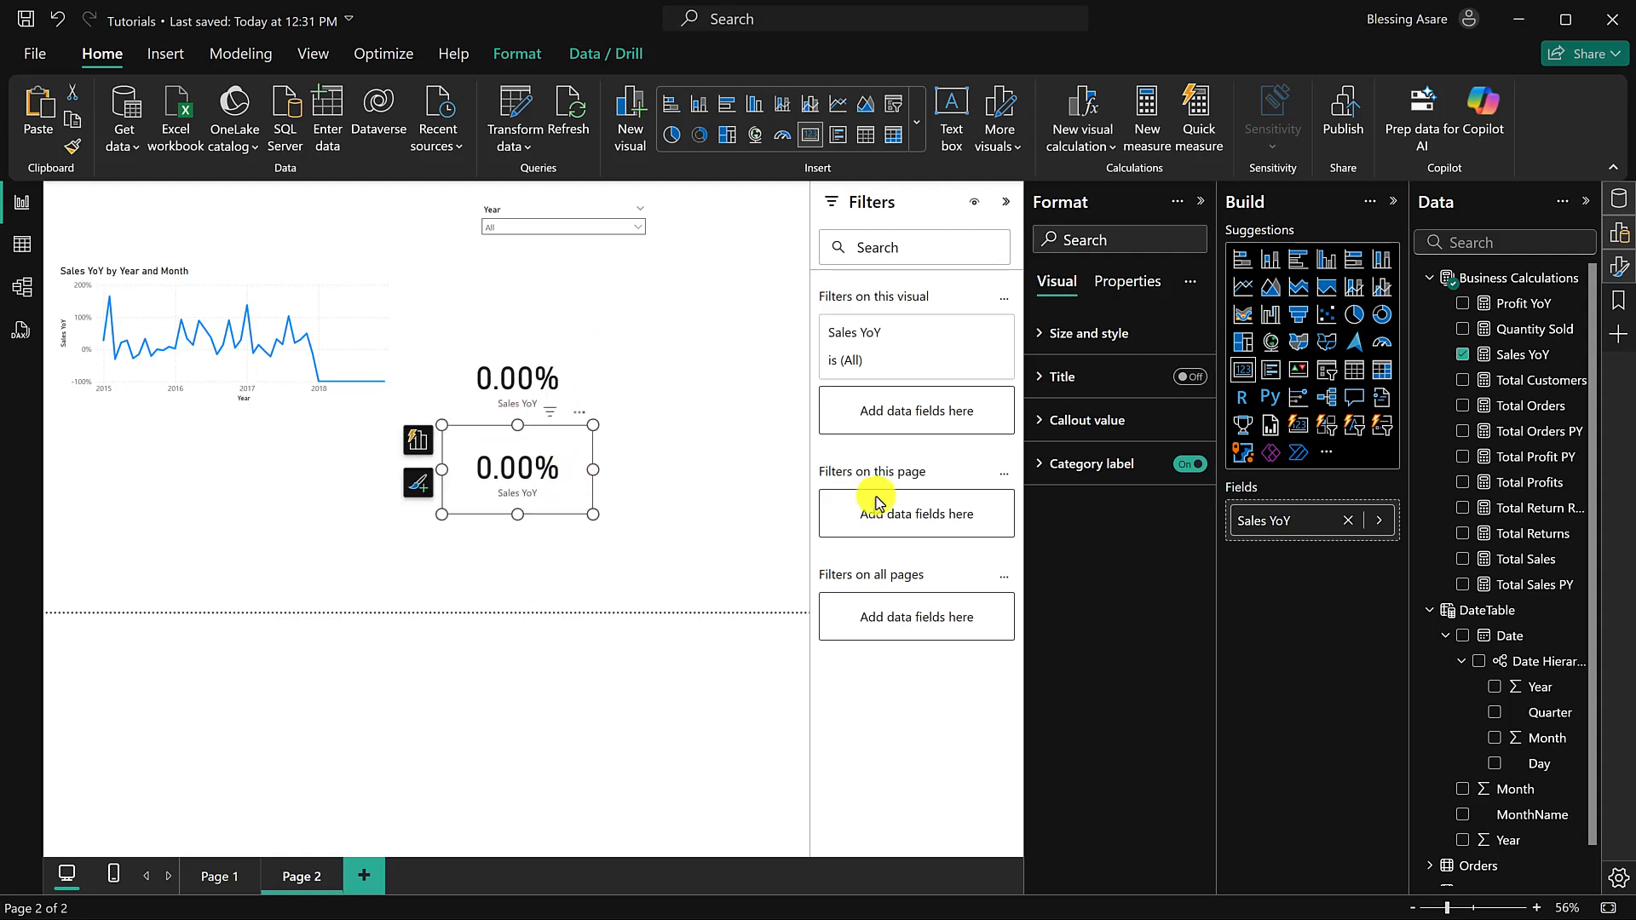
pyautogui.click(1462, 355)
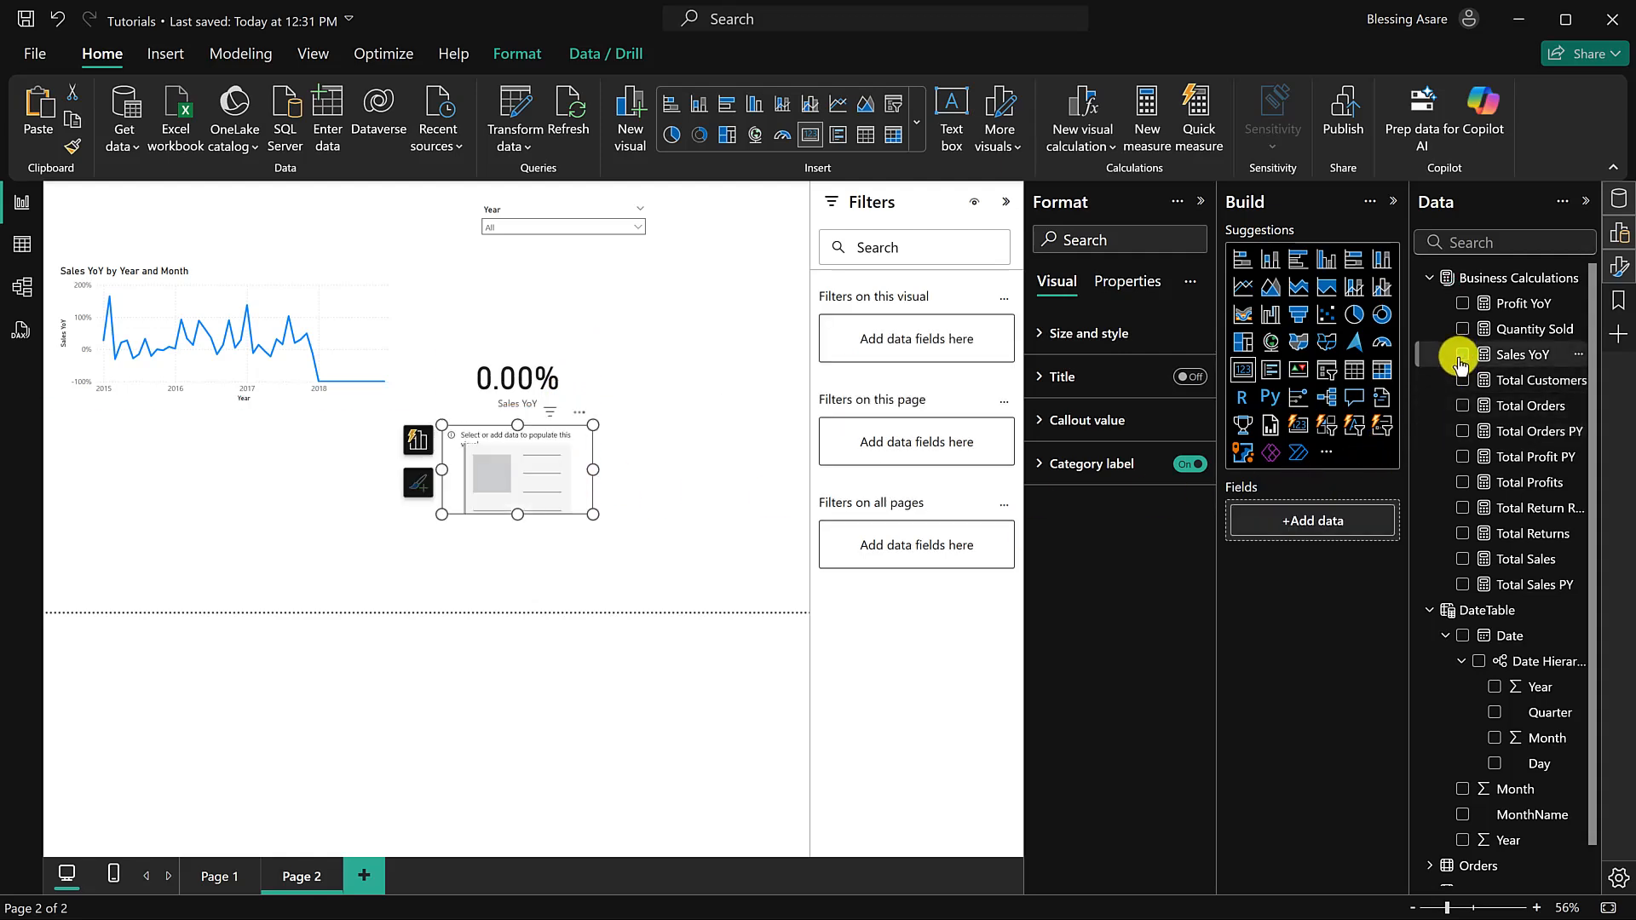
pyautogui.click(1462, 305)
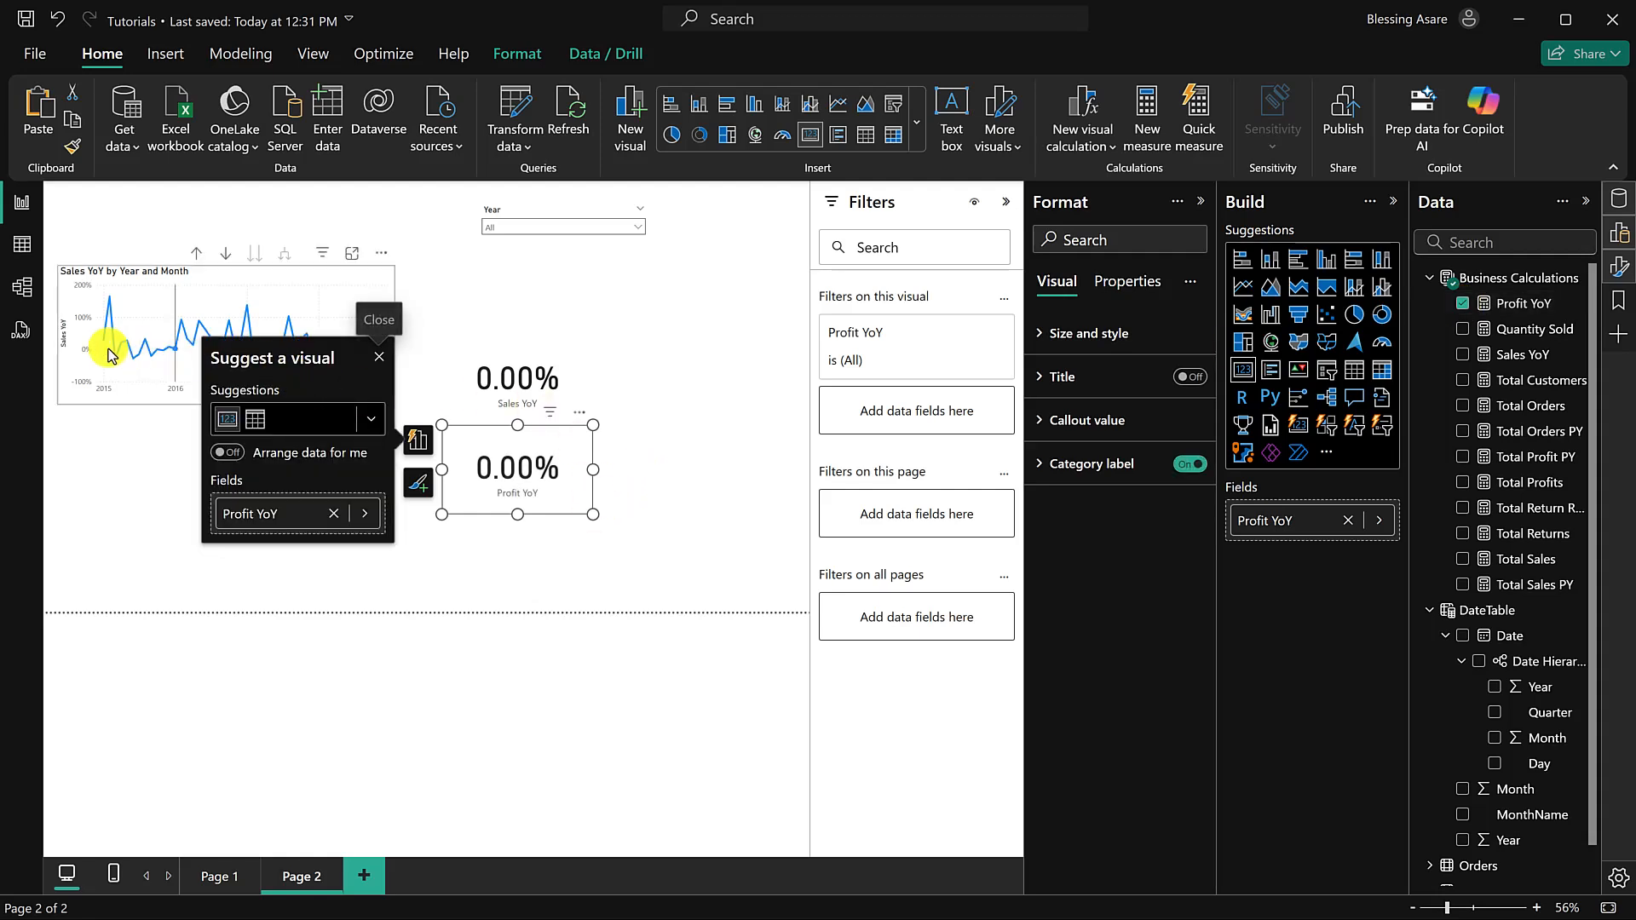
# Step: Duplicate the Sales YoY line chart directly below the original and replace the copy's Y-axis measure with Profit YoY
pyautogui.click(68, 391)
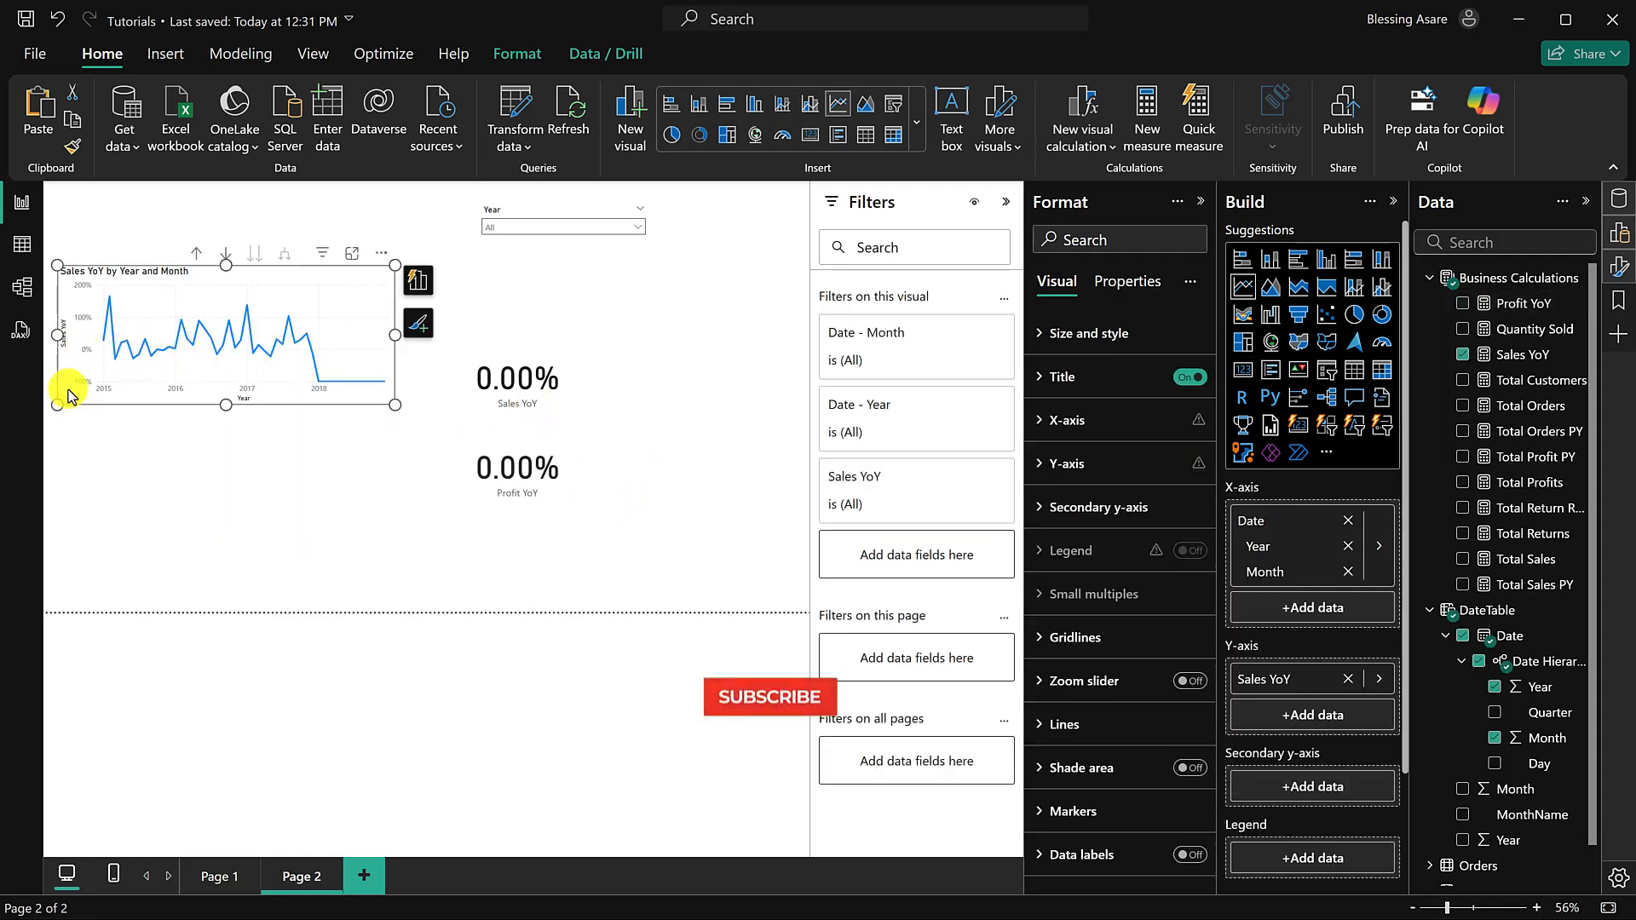
pyautogui.moveTo(100, 393); pyautogui.dragTo(105, 543)
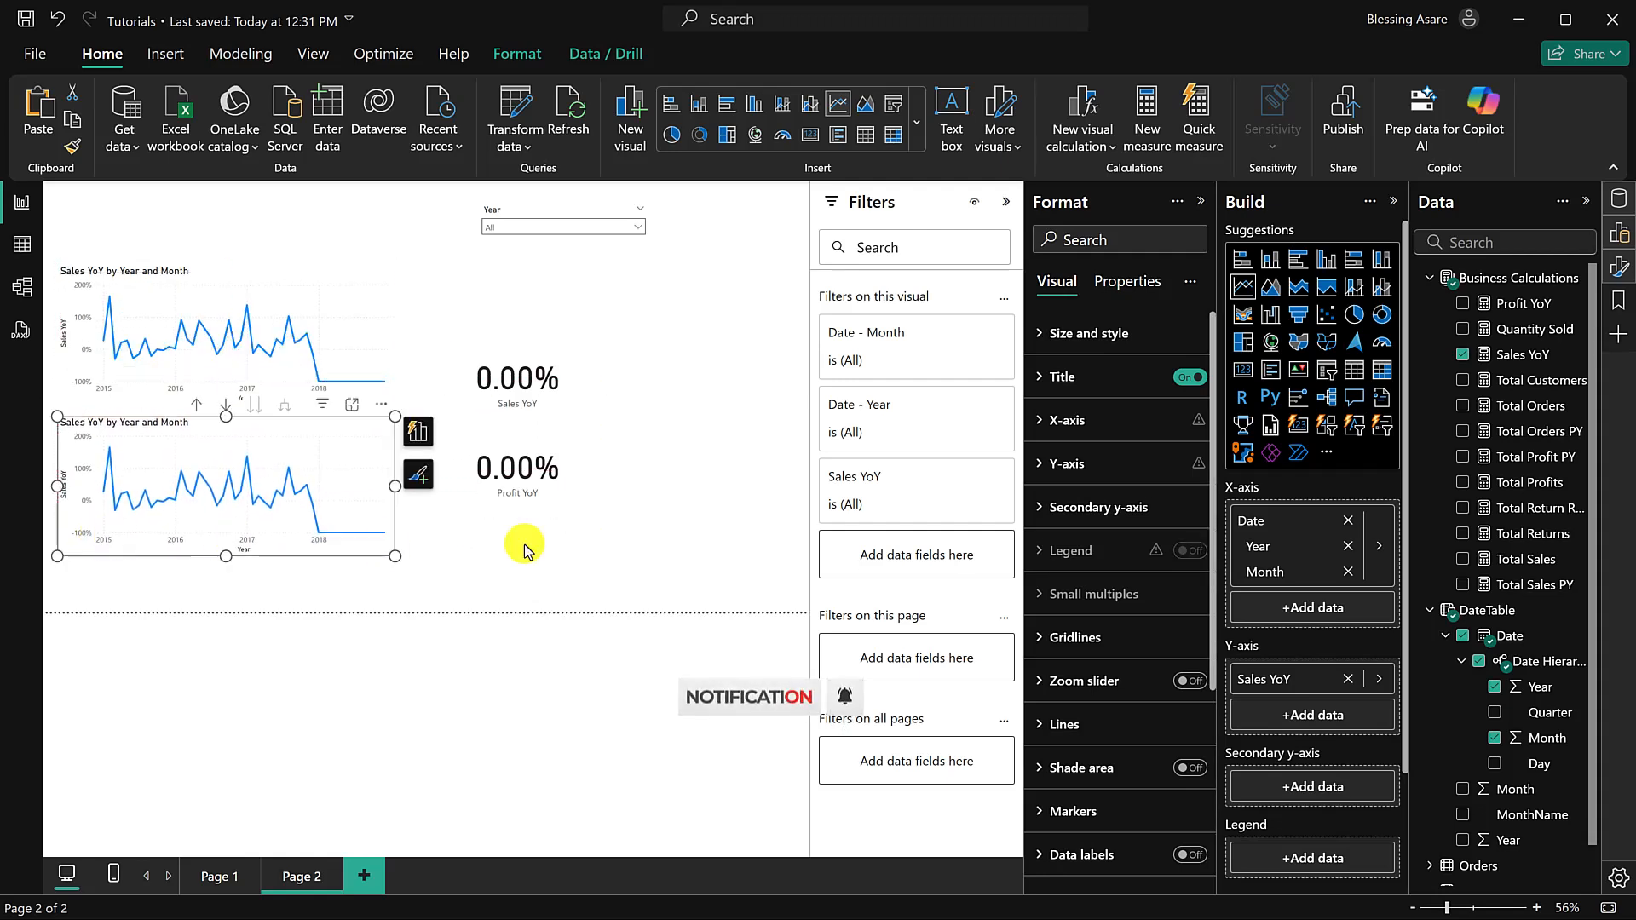
pyautogui.click(1348, 680)
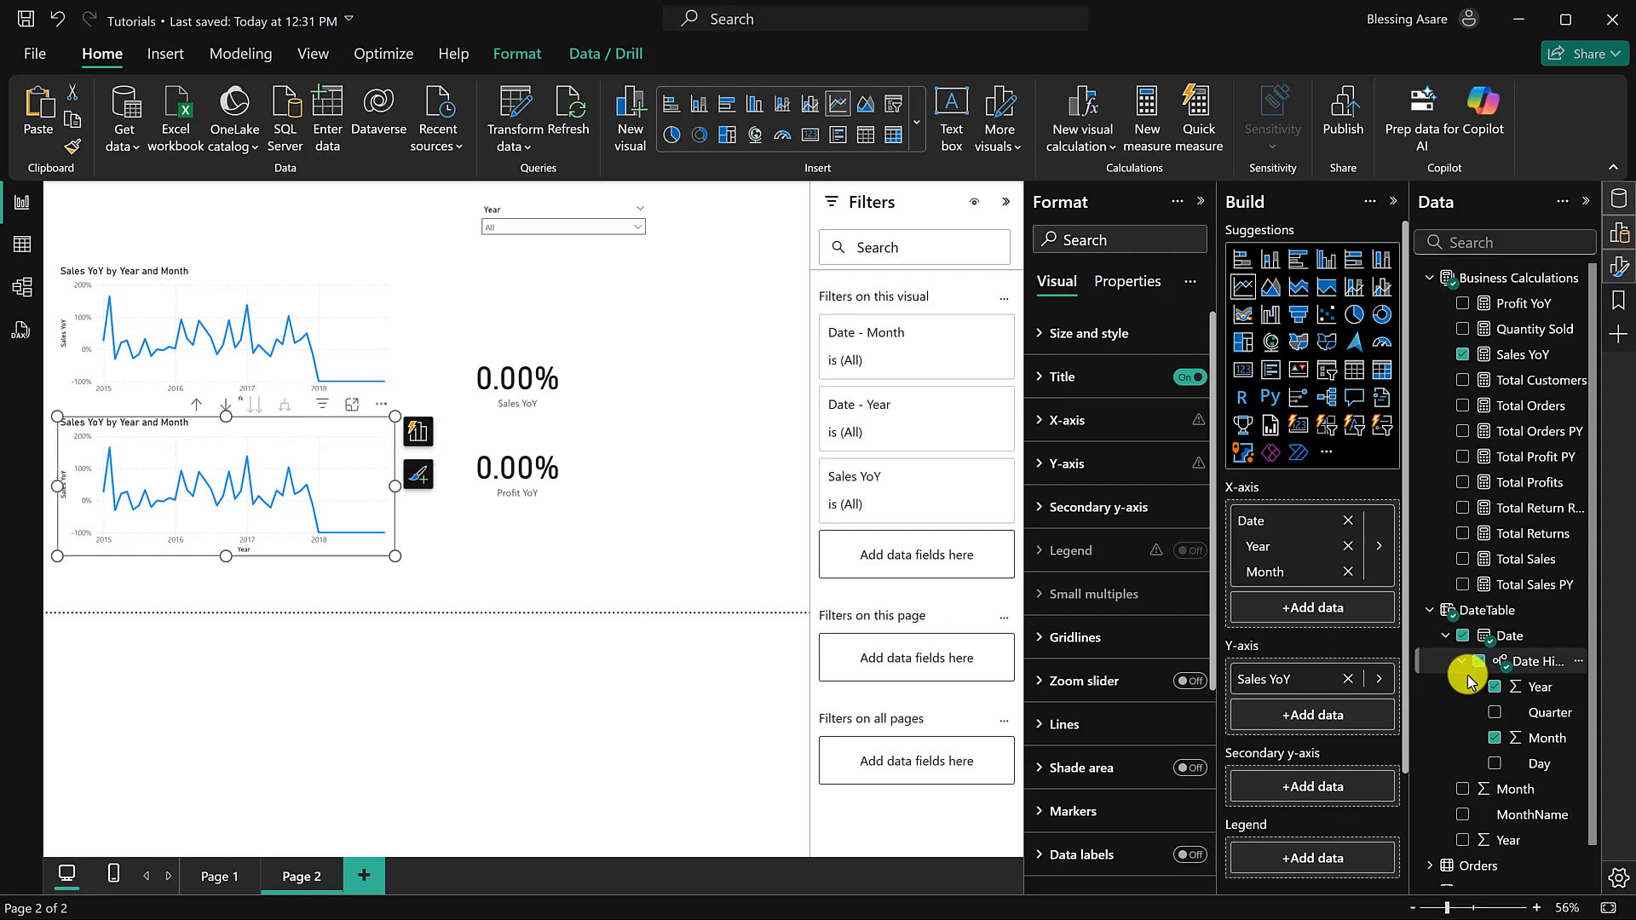
pyautogui.click(1462, 304)
pyautogui.click(418, 432)
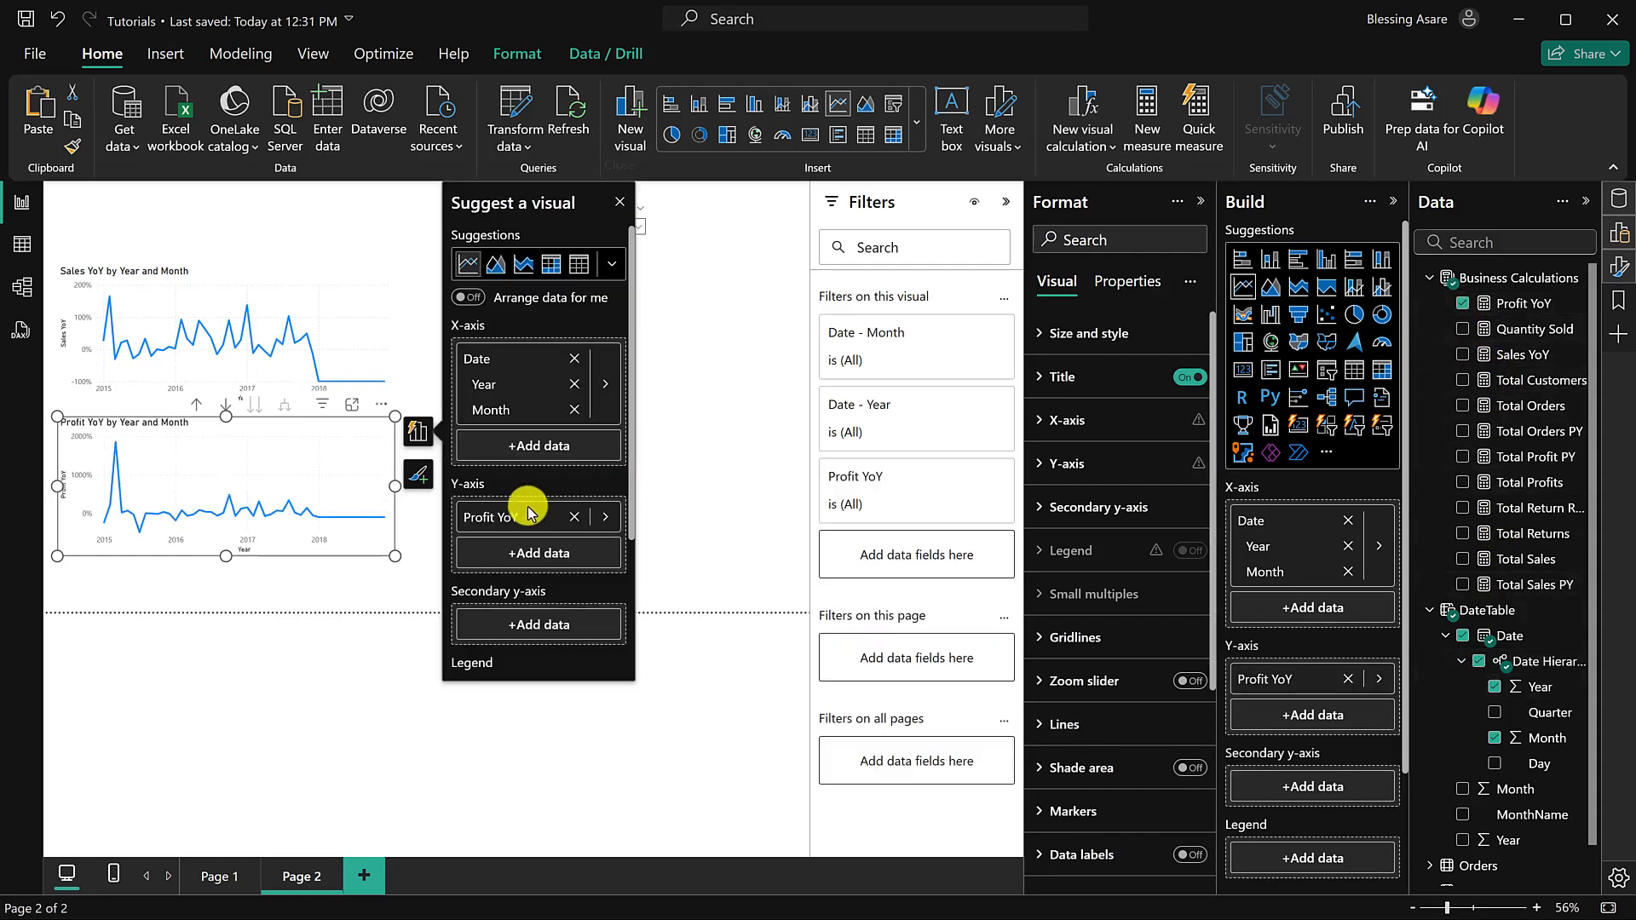
pyautogui.click(392, 579)
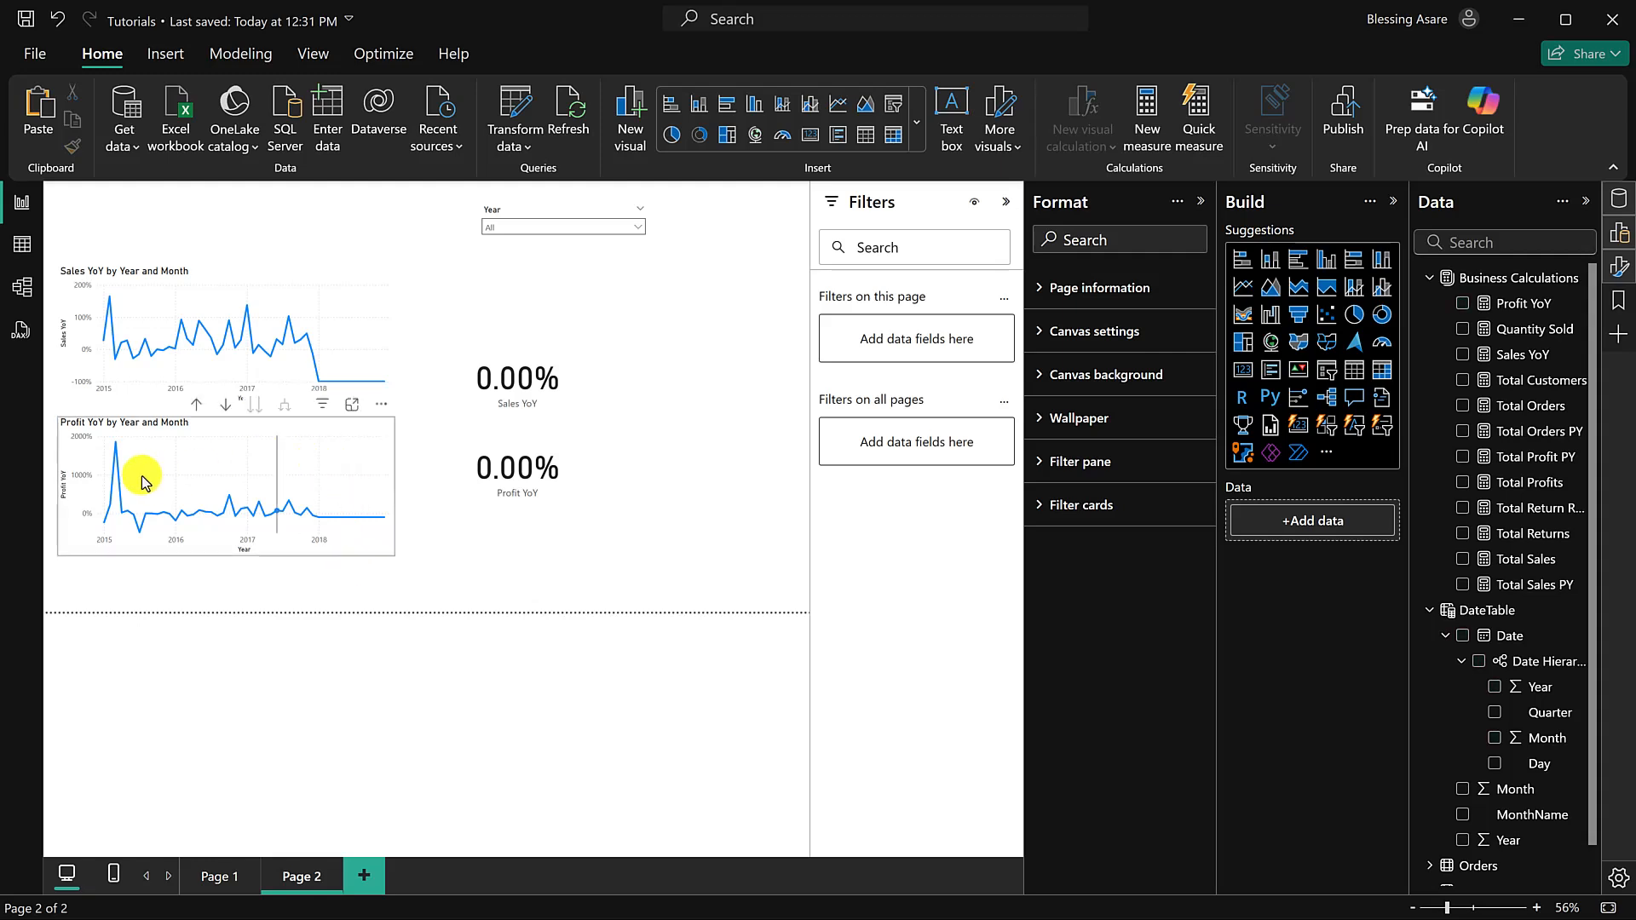
pyautogui.moveTo(118, 449)
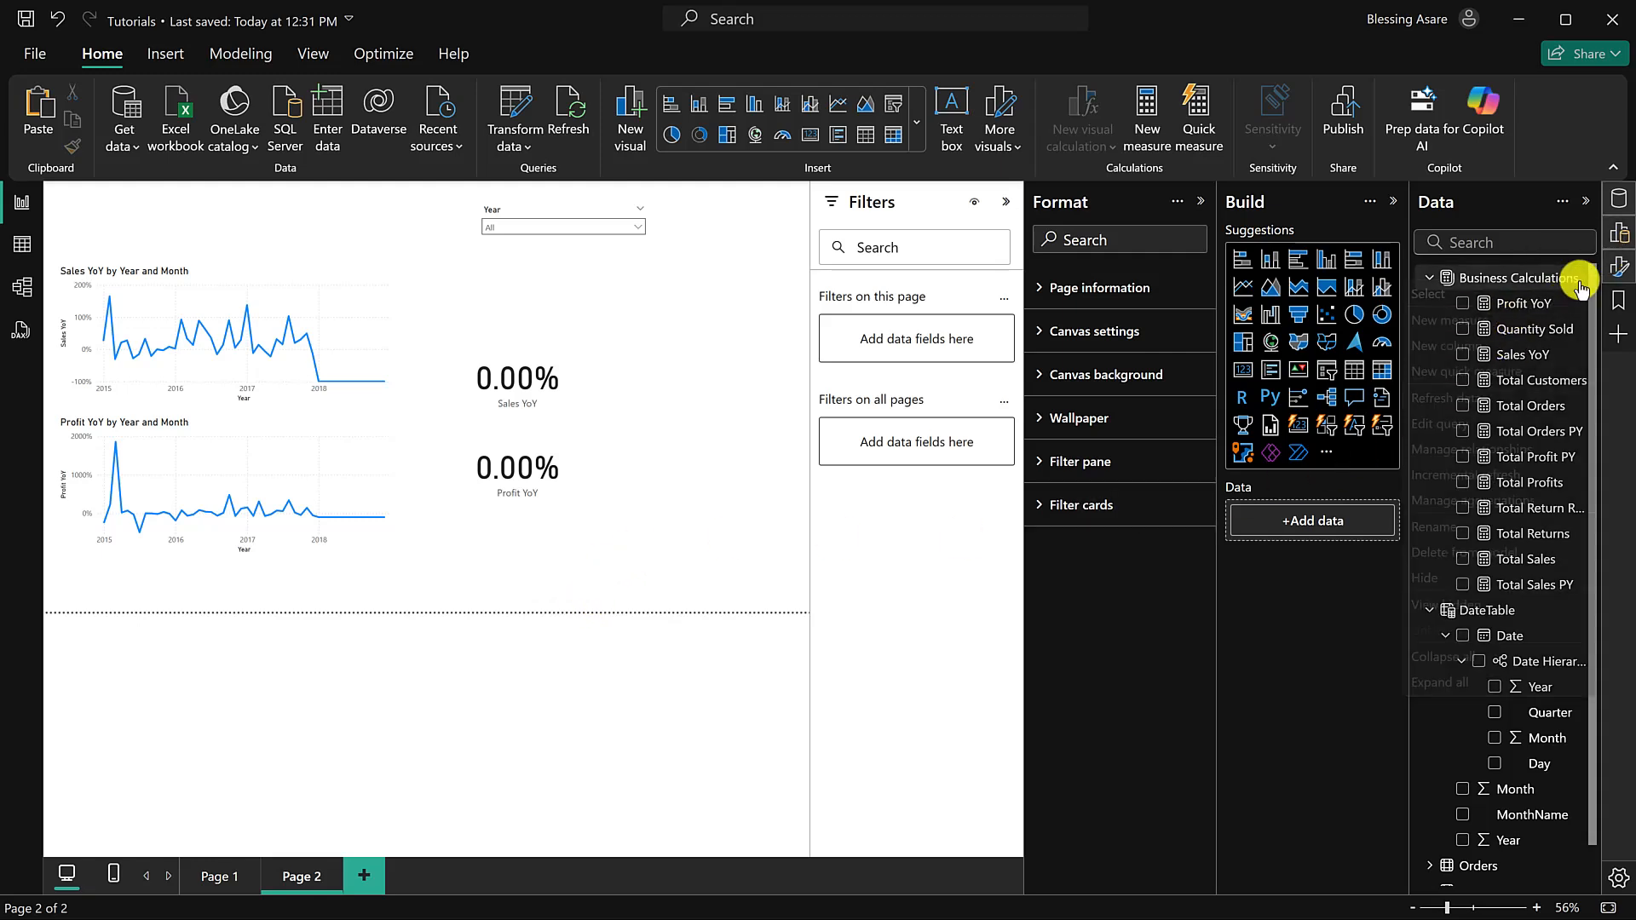
# Step: Create an Orders YoY measure in Business Calculations, starting its formula with DIVIDE and [Total Orders]
pyautogui.click(1579, 279)
pyautogui.press('Escape')
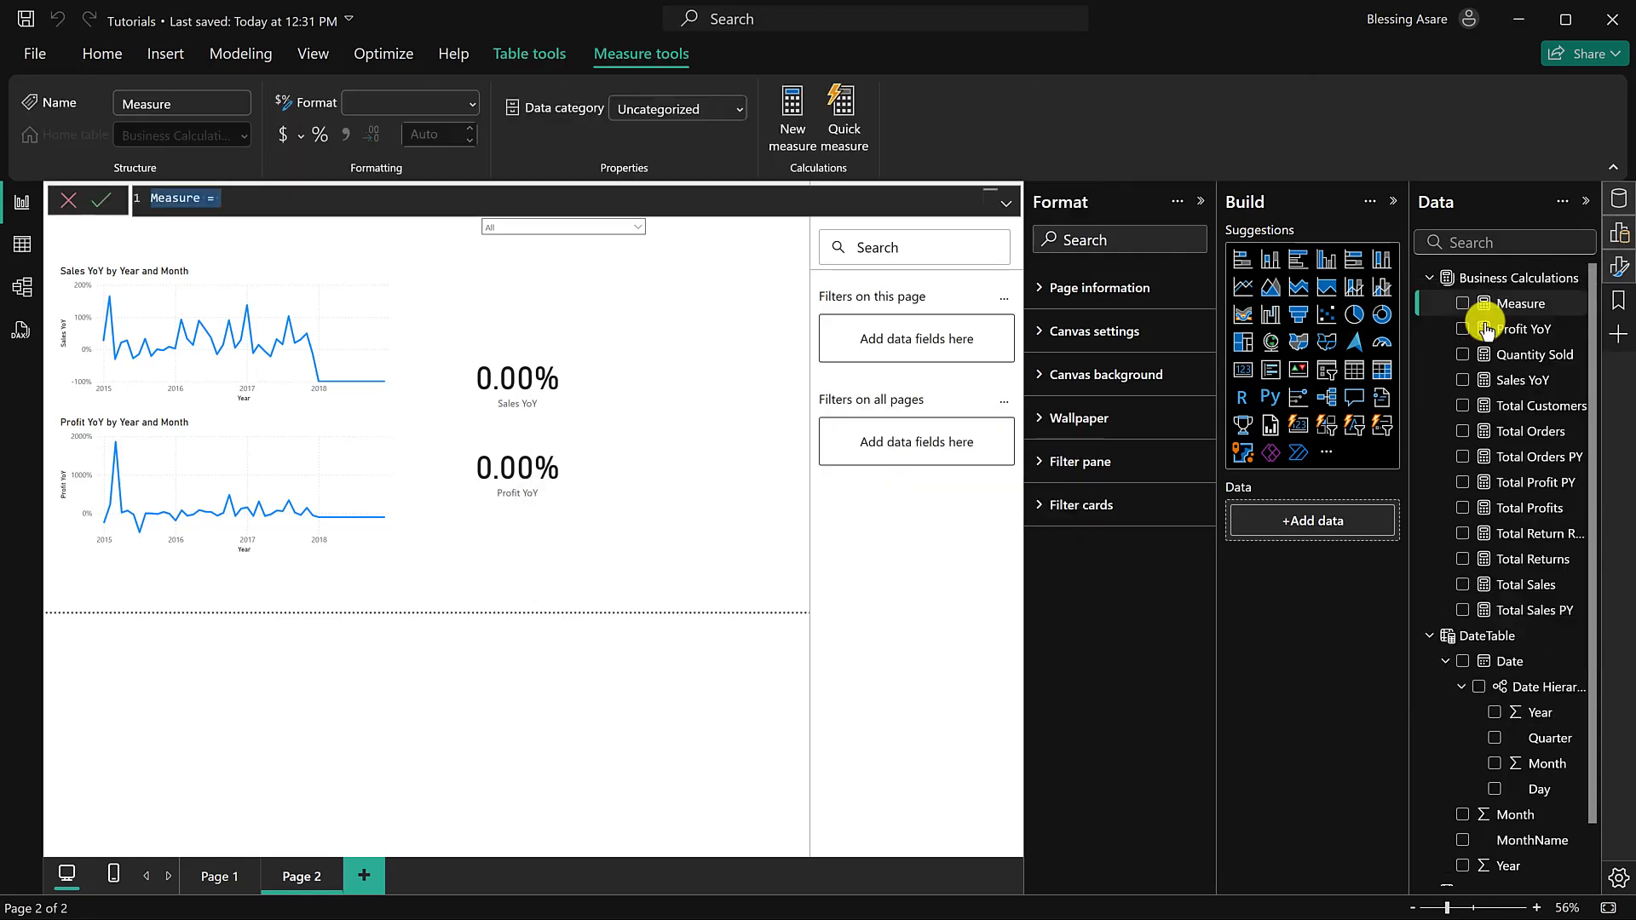
pyautogui.write('O')
pyautogui.write('rders YoY = DIV')
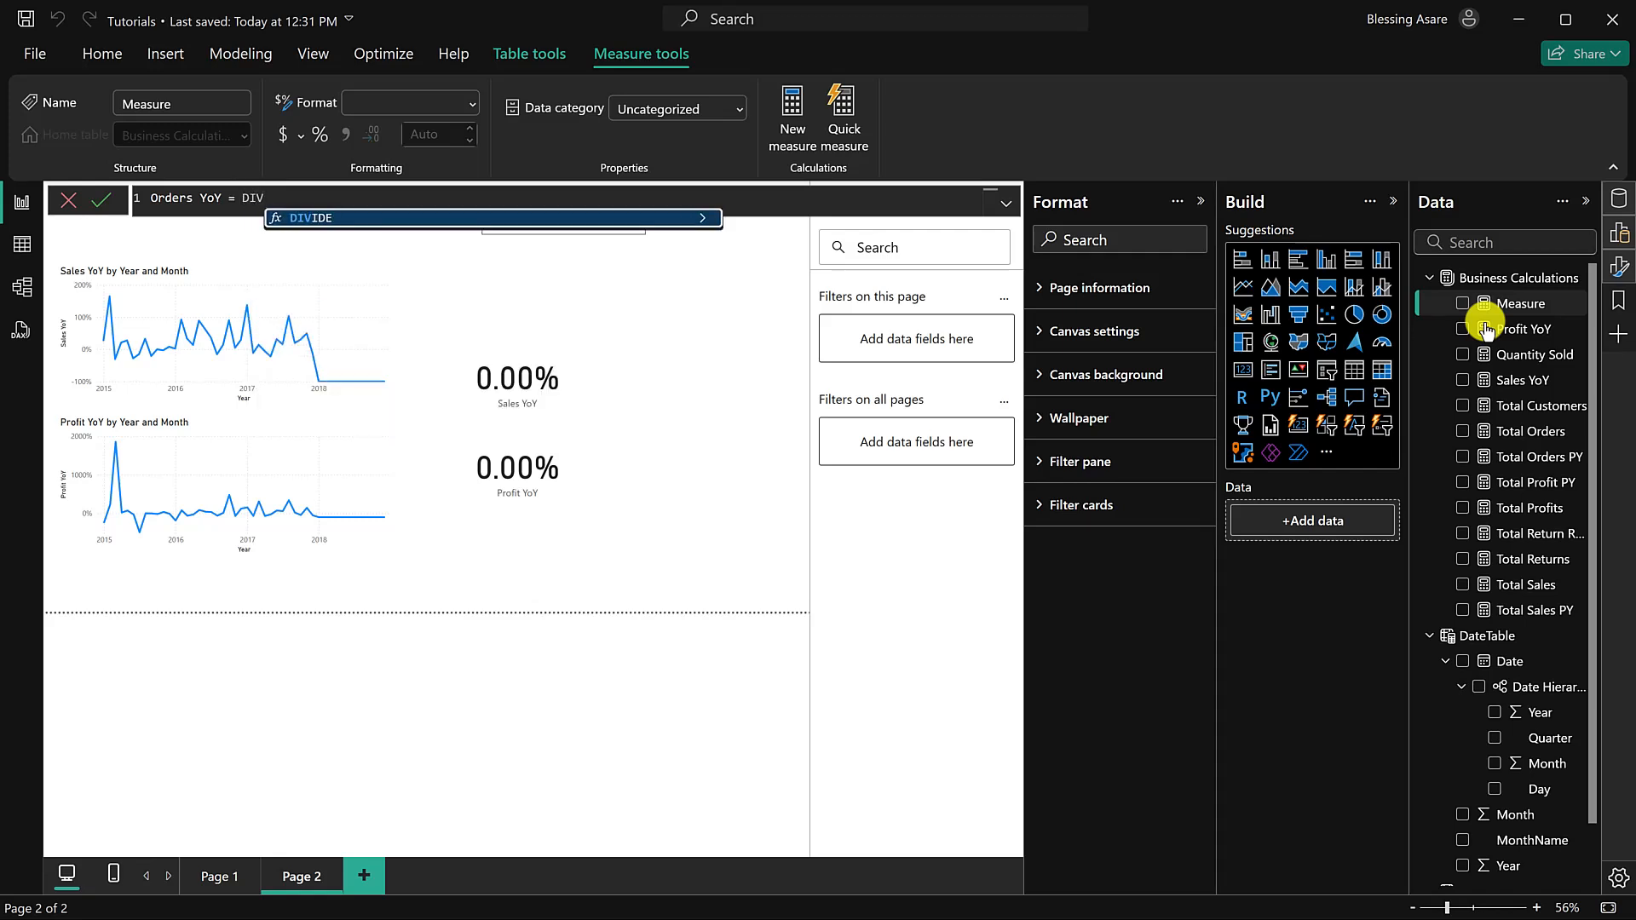
pyautogui.press('Tab')
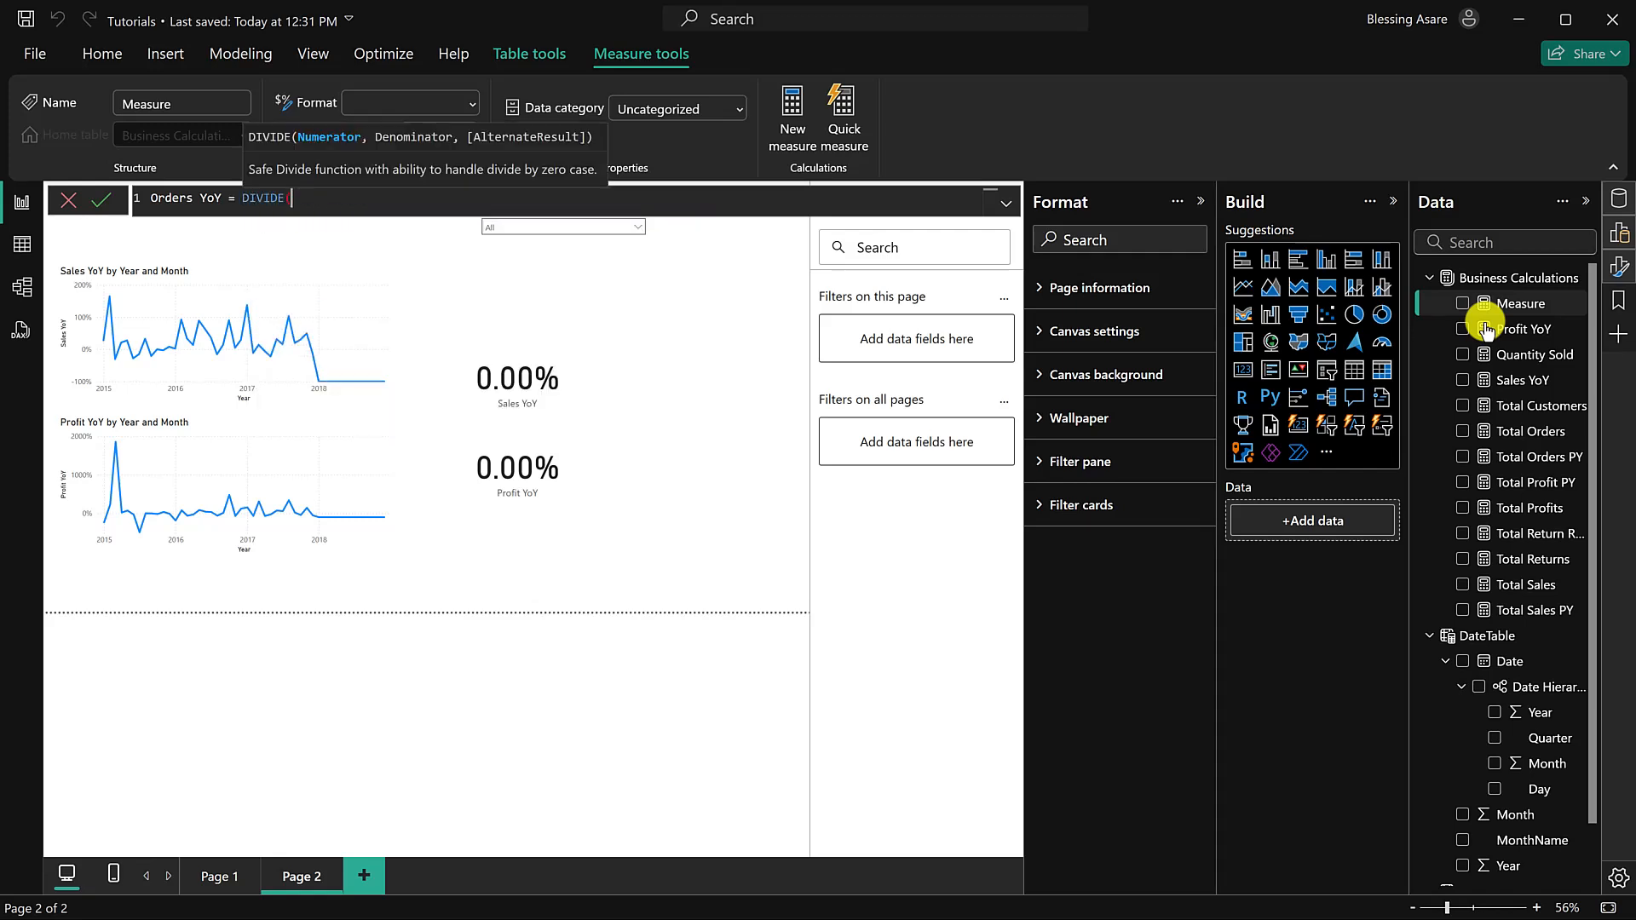
pyautogui.write('TOT')
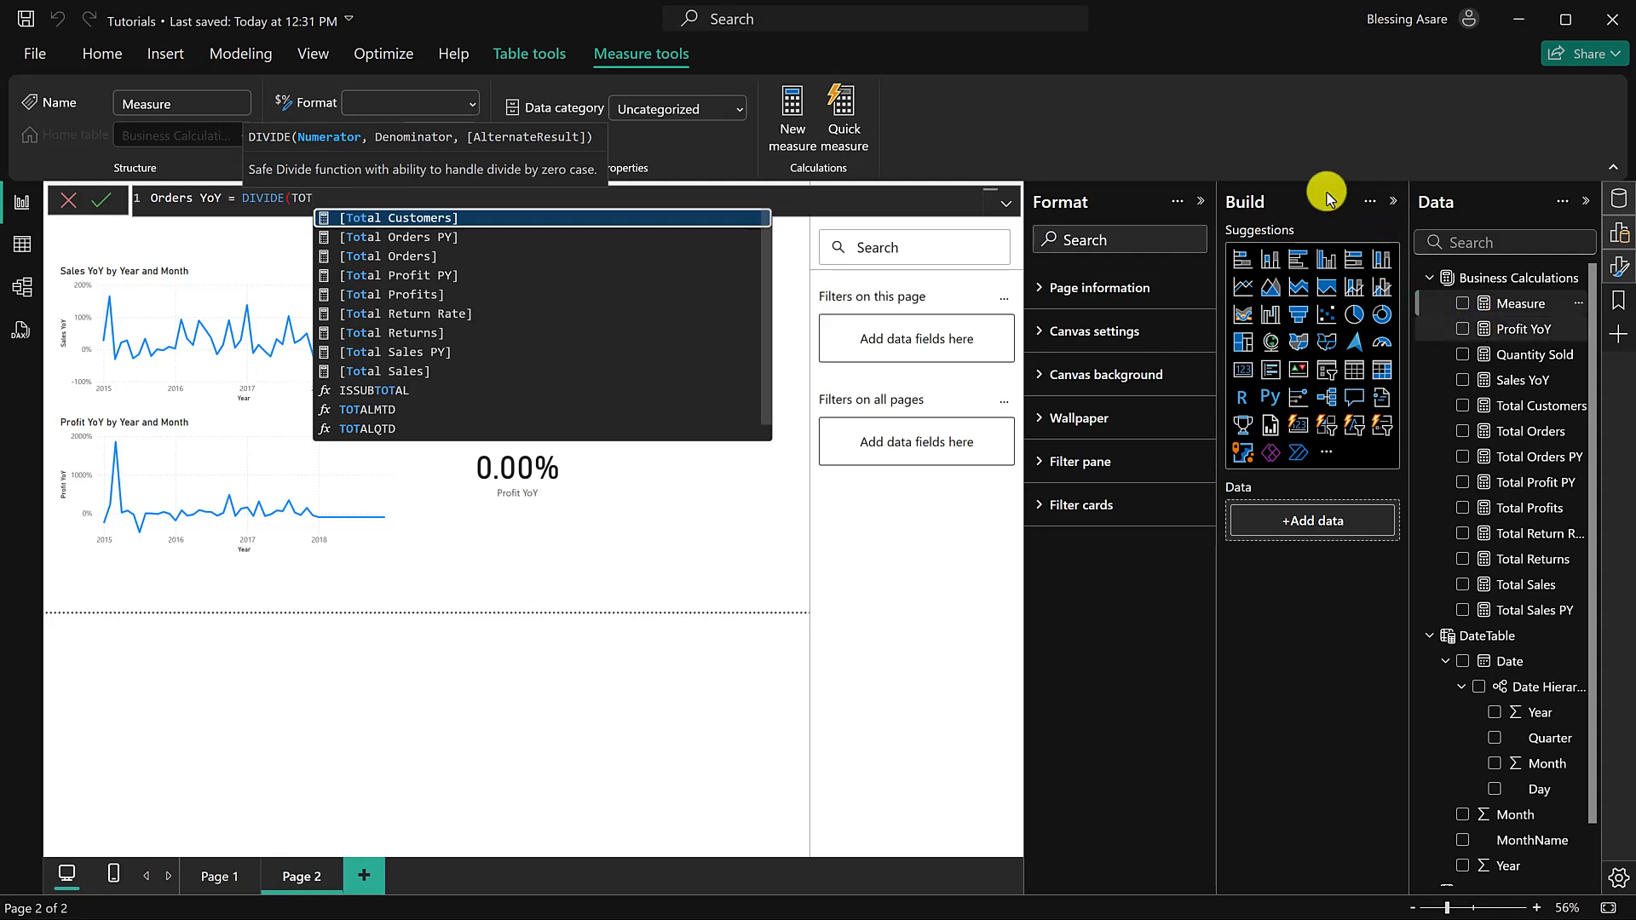
pyautogui.click(514, 257)
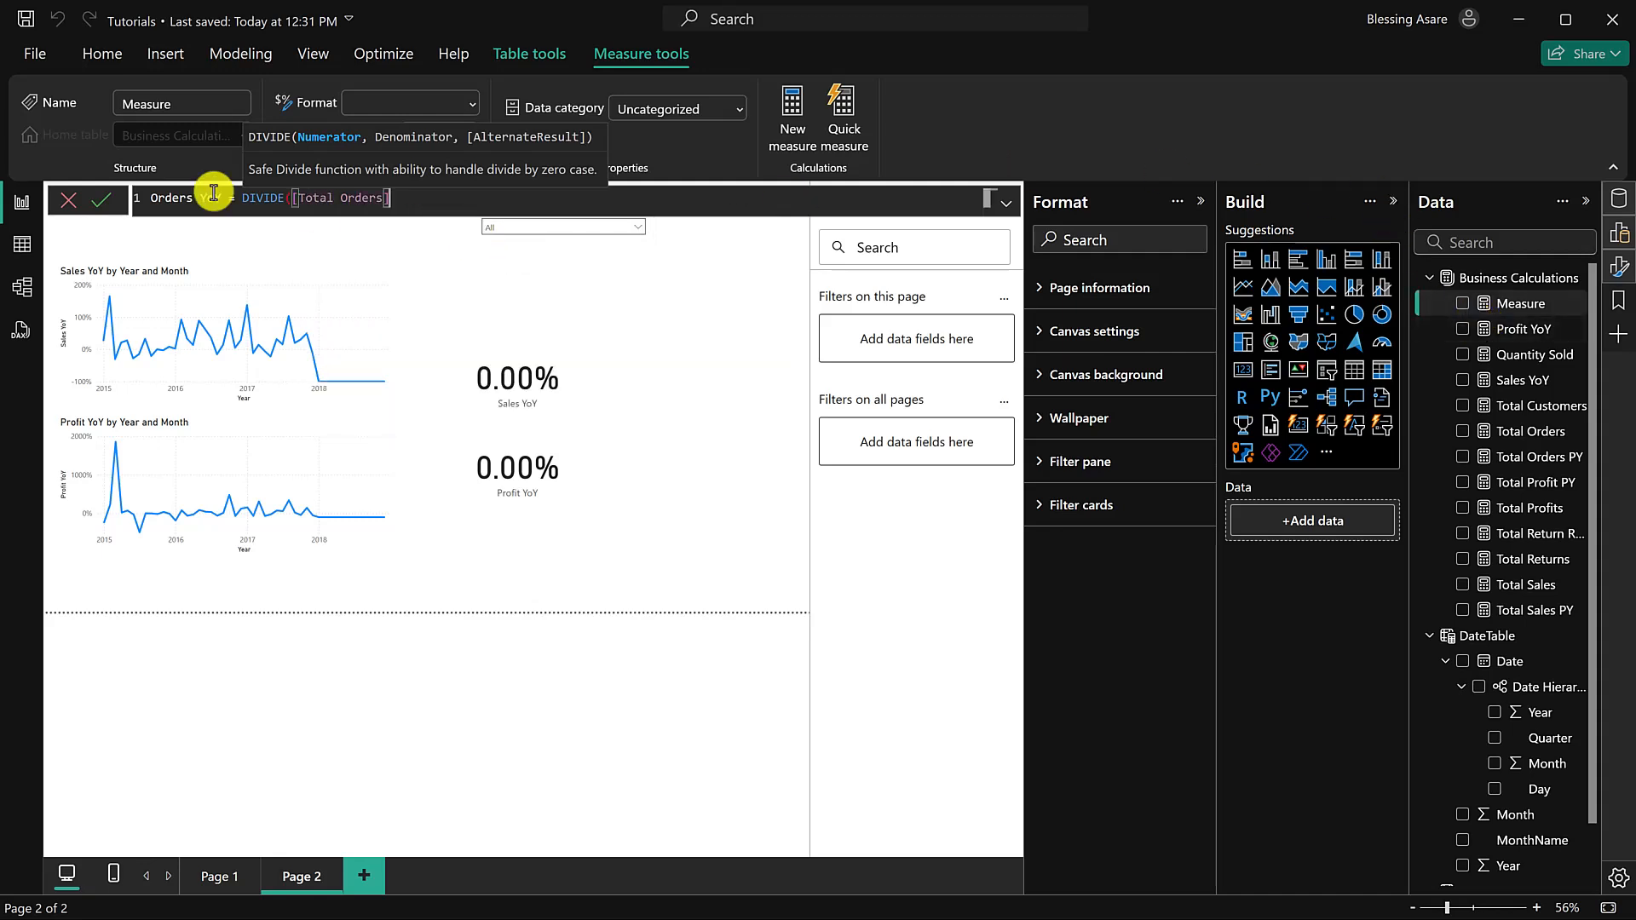
# Step: Complete the Orders YoY formula as DIVIDE(([Total Orders]-[Total Orders PY]),[Total Sales PY]), commit it and format the measure as a percentage
pyautogui.doubleClick(284, 201)
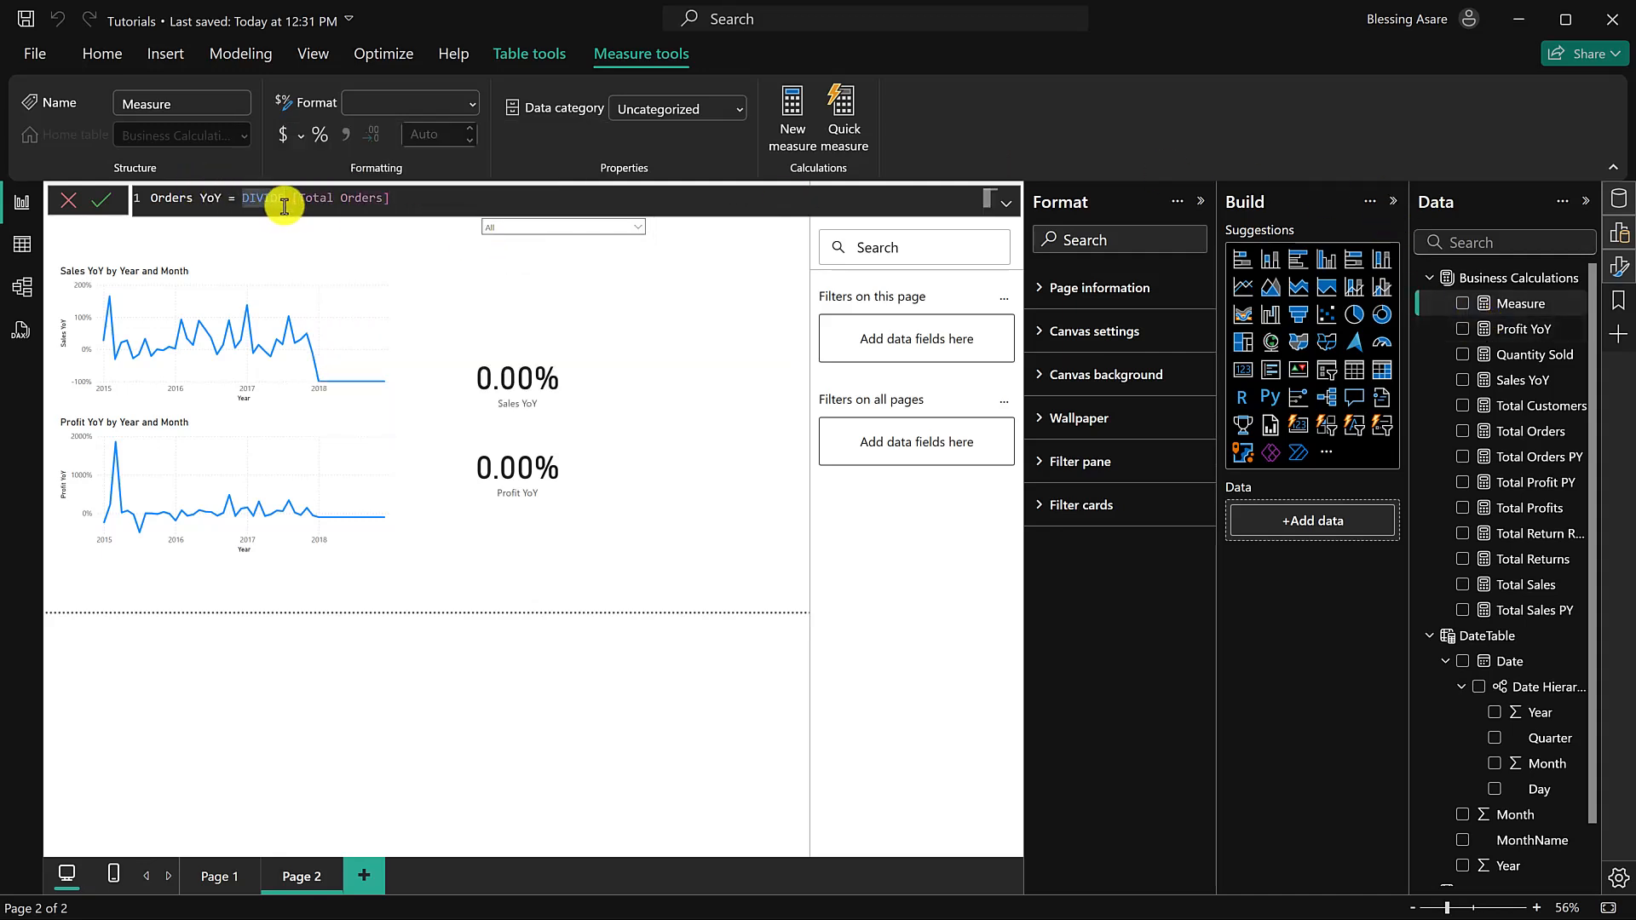
pyautogui.click(284, 201)
pyautogui.write('(')
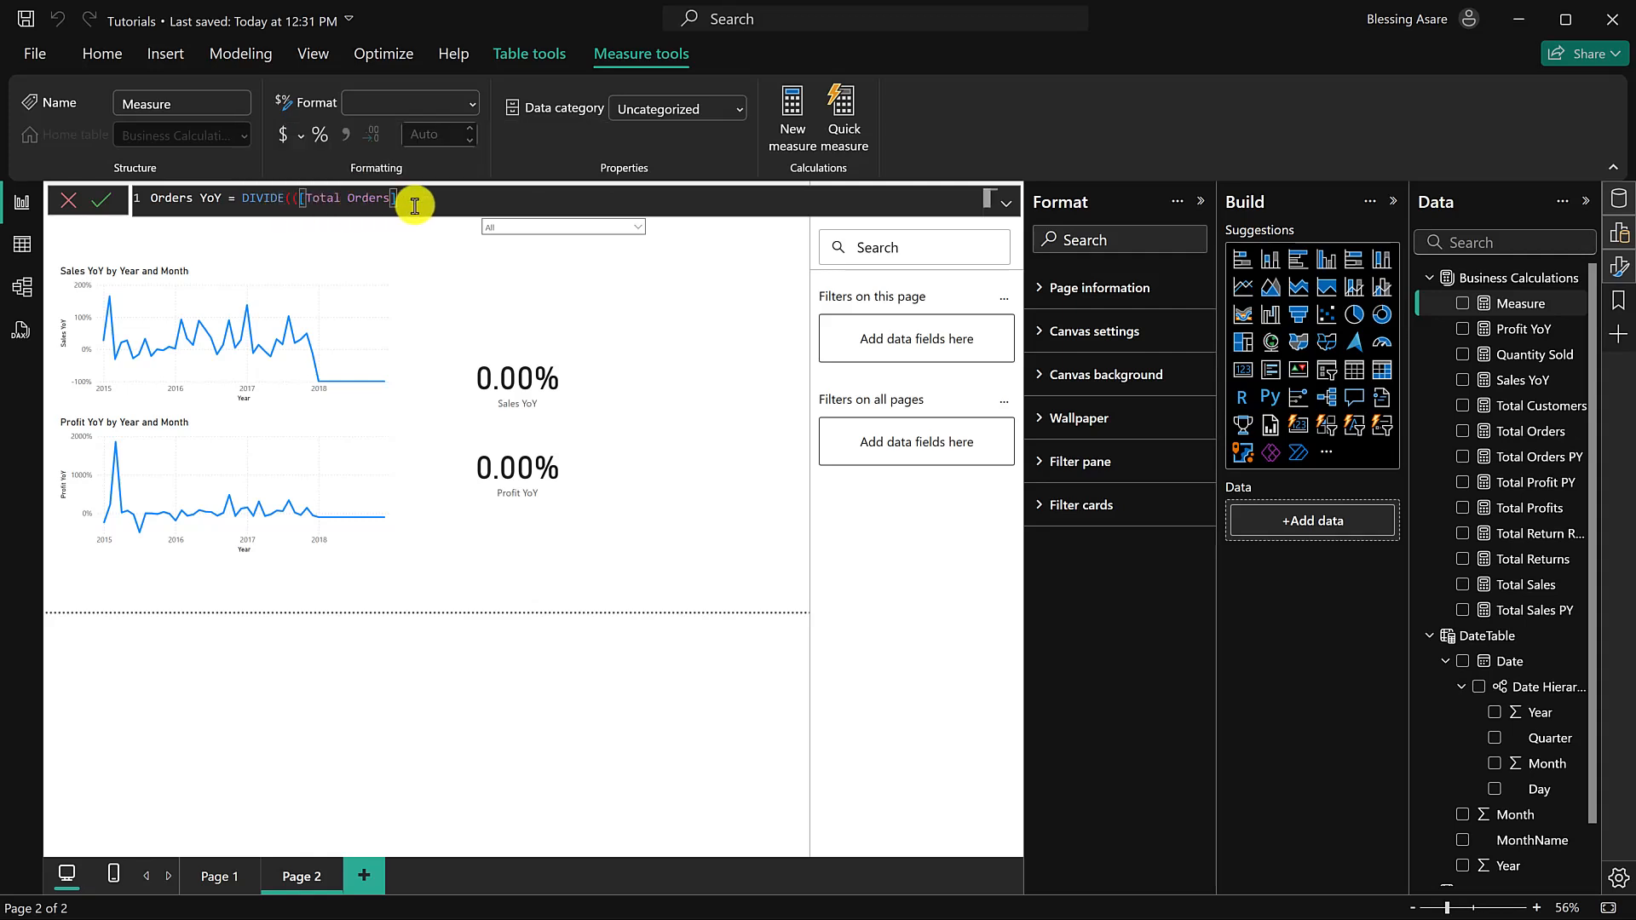
pyautogui.write('tot')
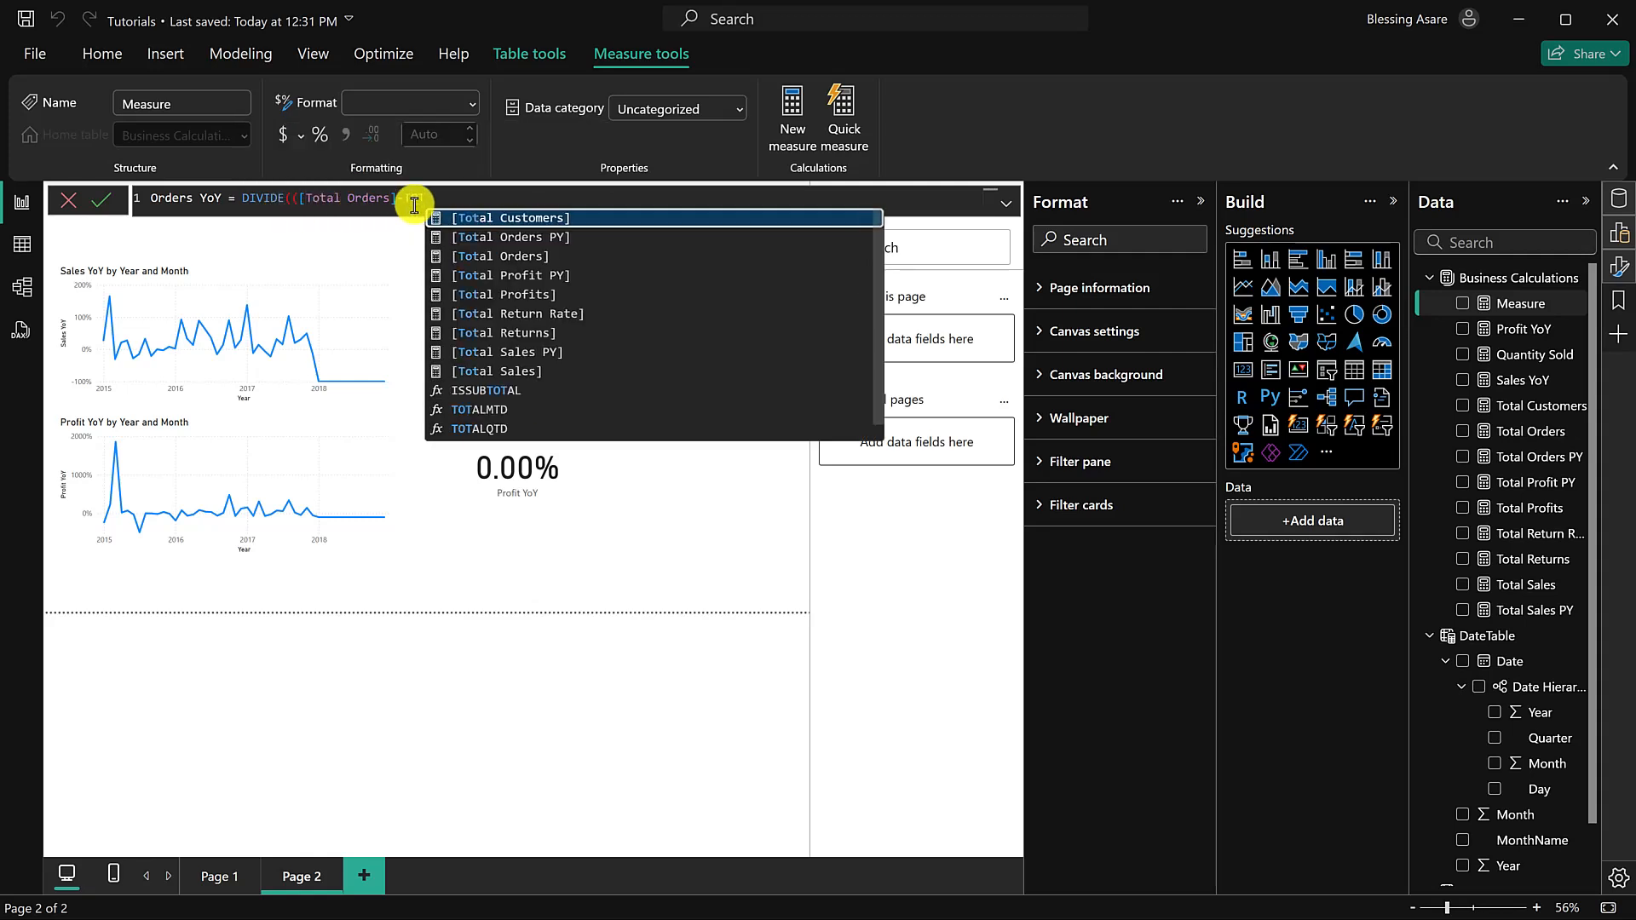
pyautogui.click(574, 233)
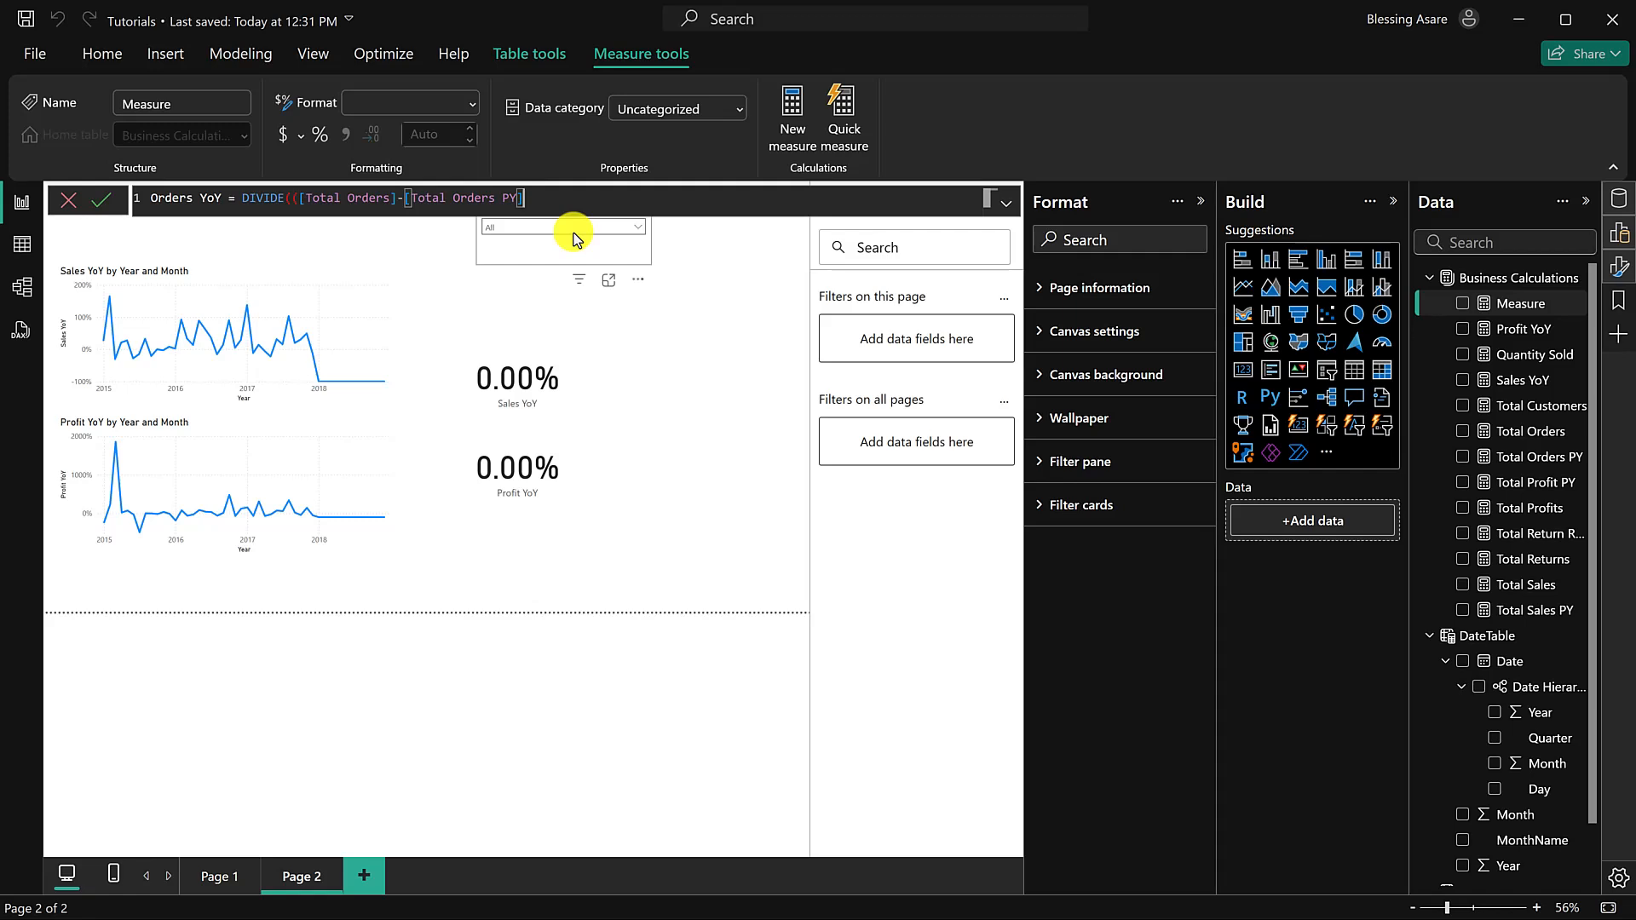
pyautogui.write('),')
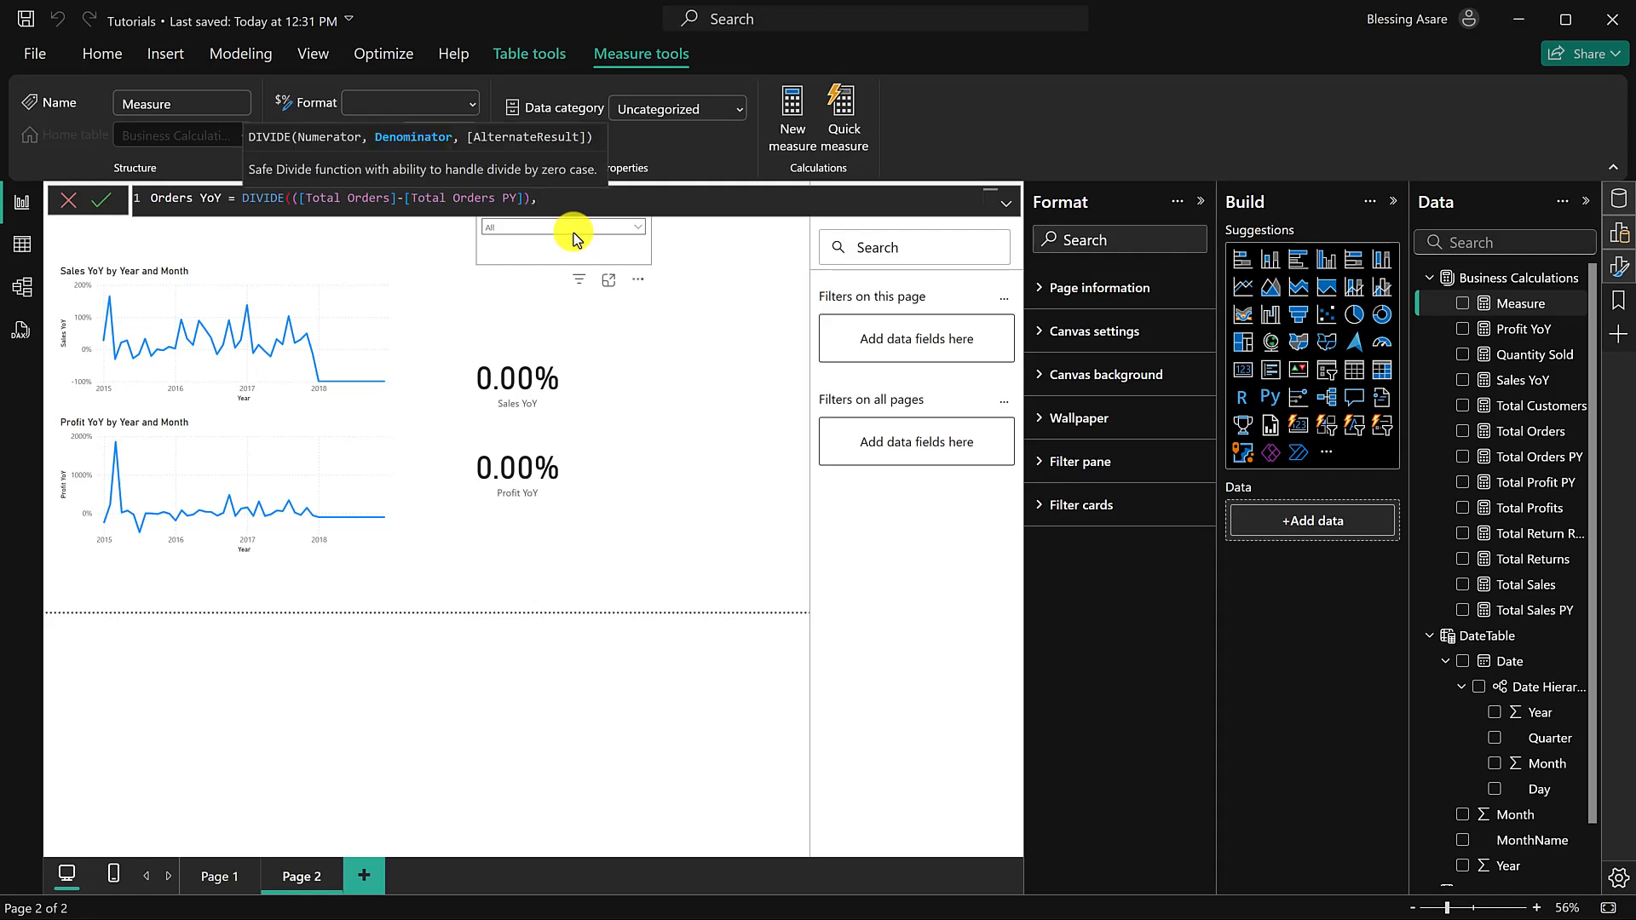
pyautogui.write('TOT')
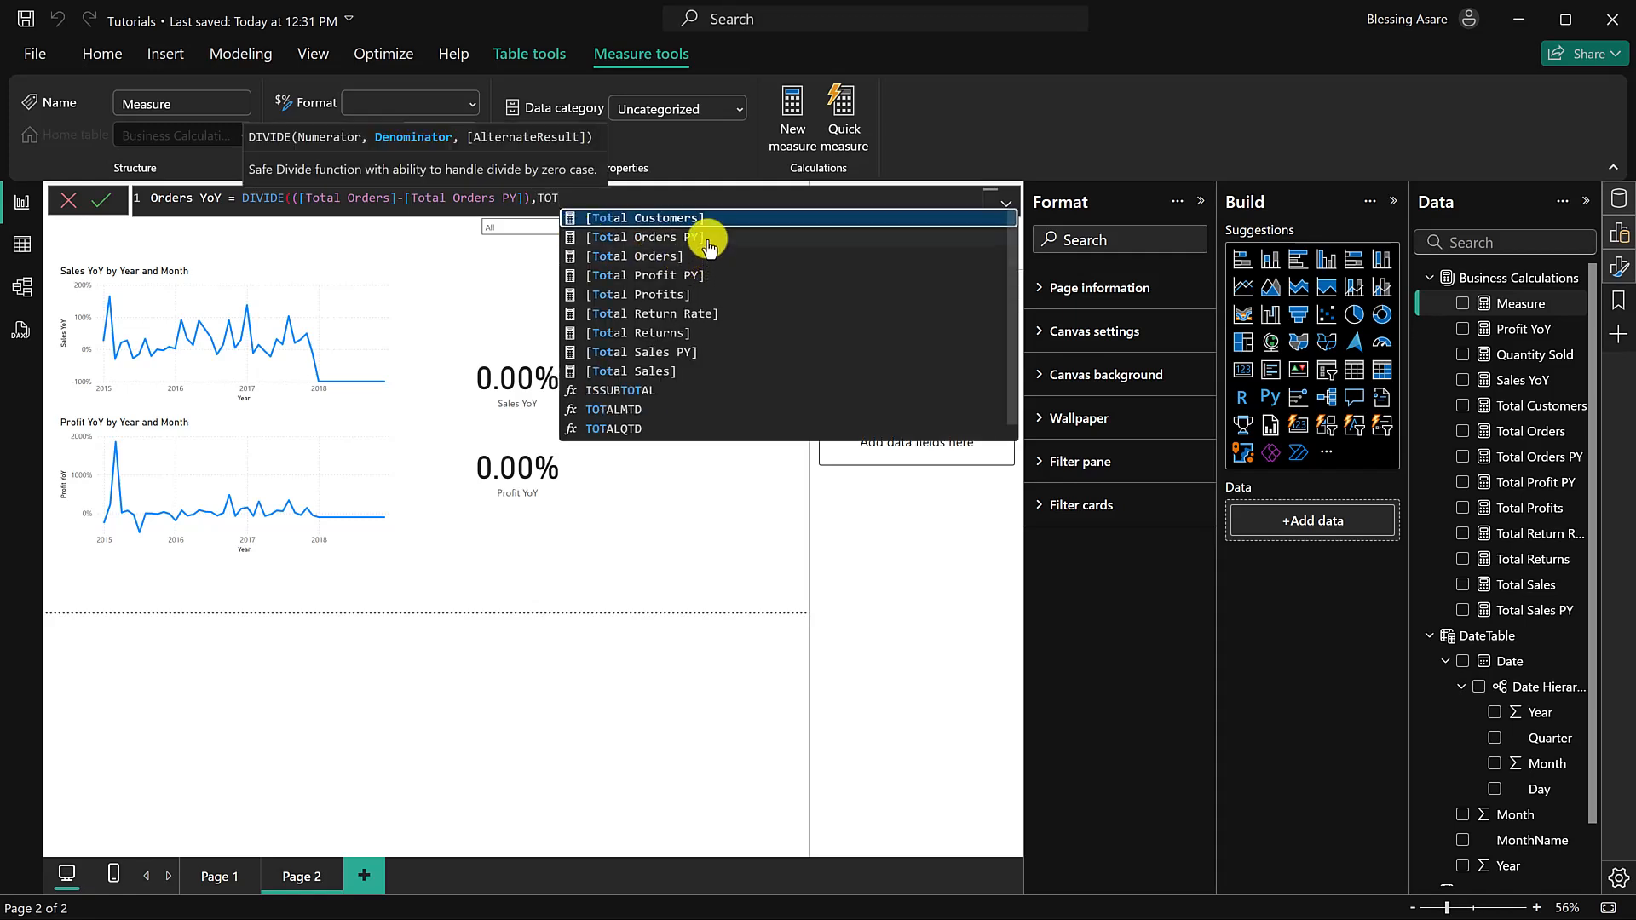
pyautogui.click(714, 352)
pyautogui.write(')')
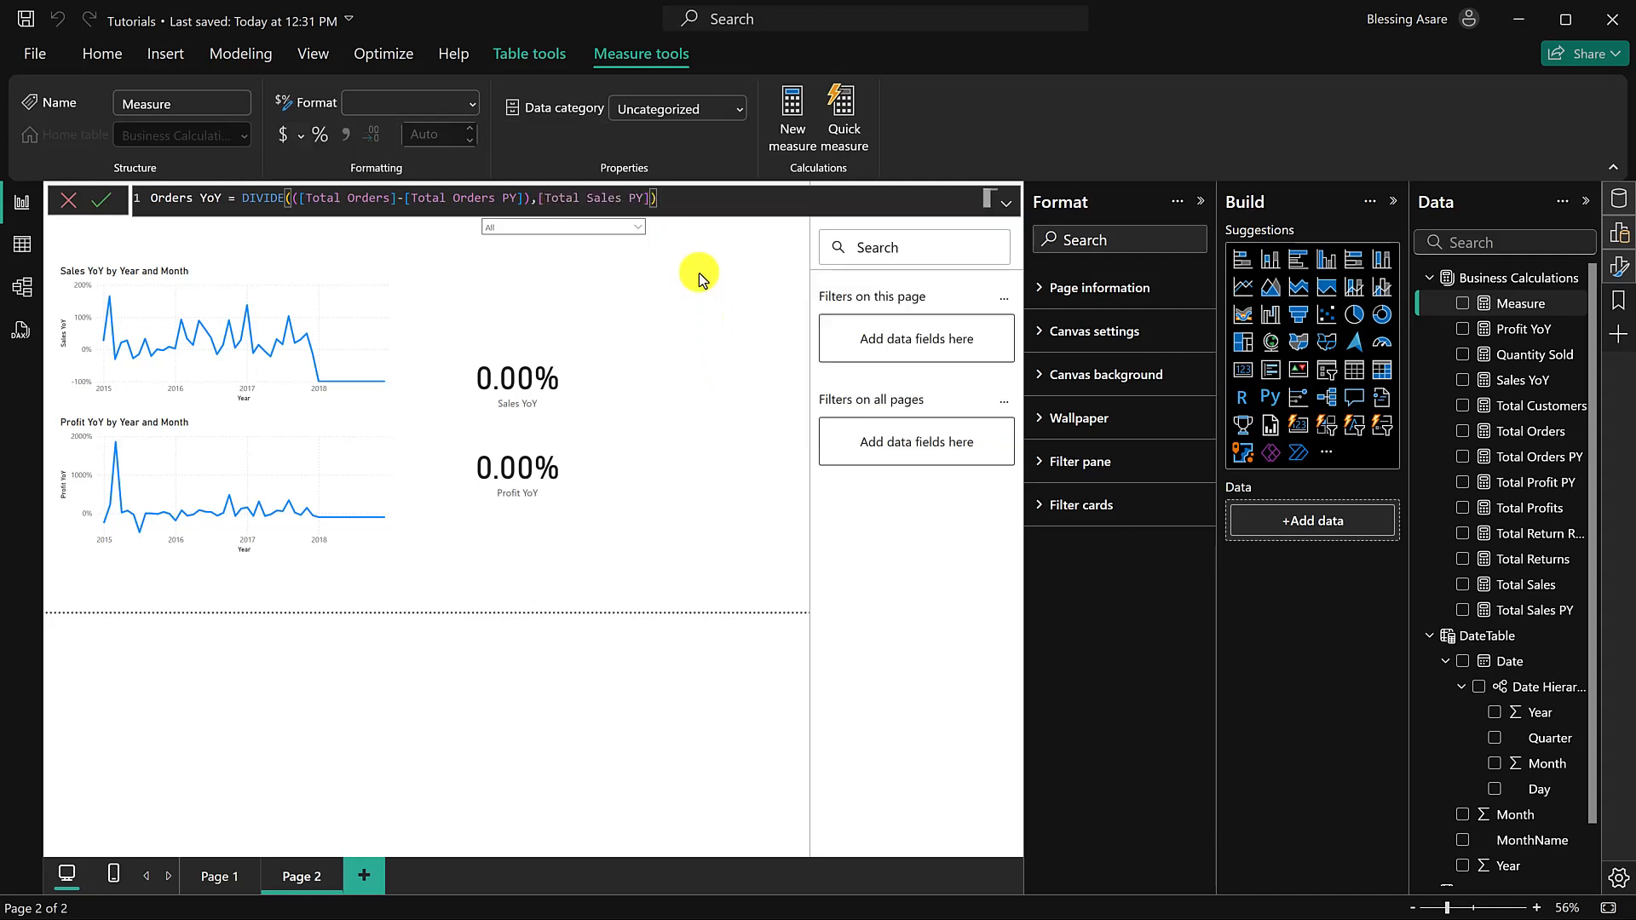
pyautogui.click(101, 199)
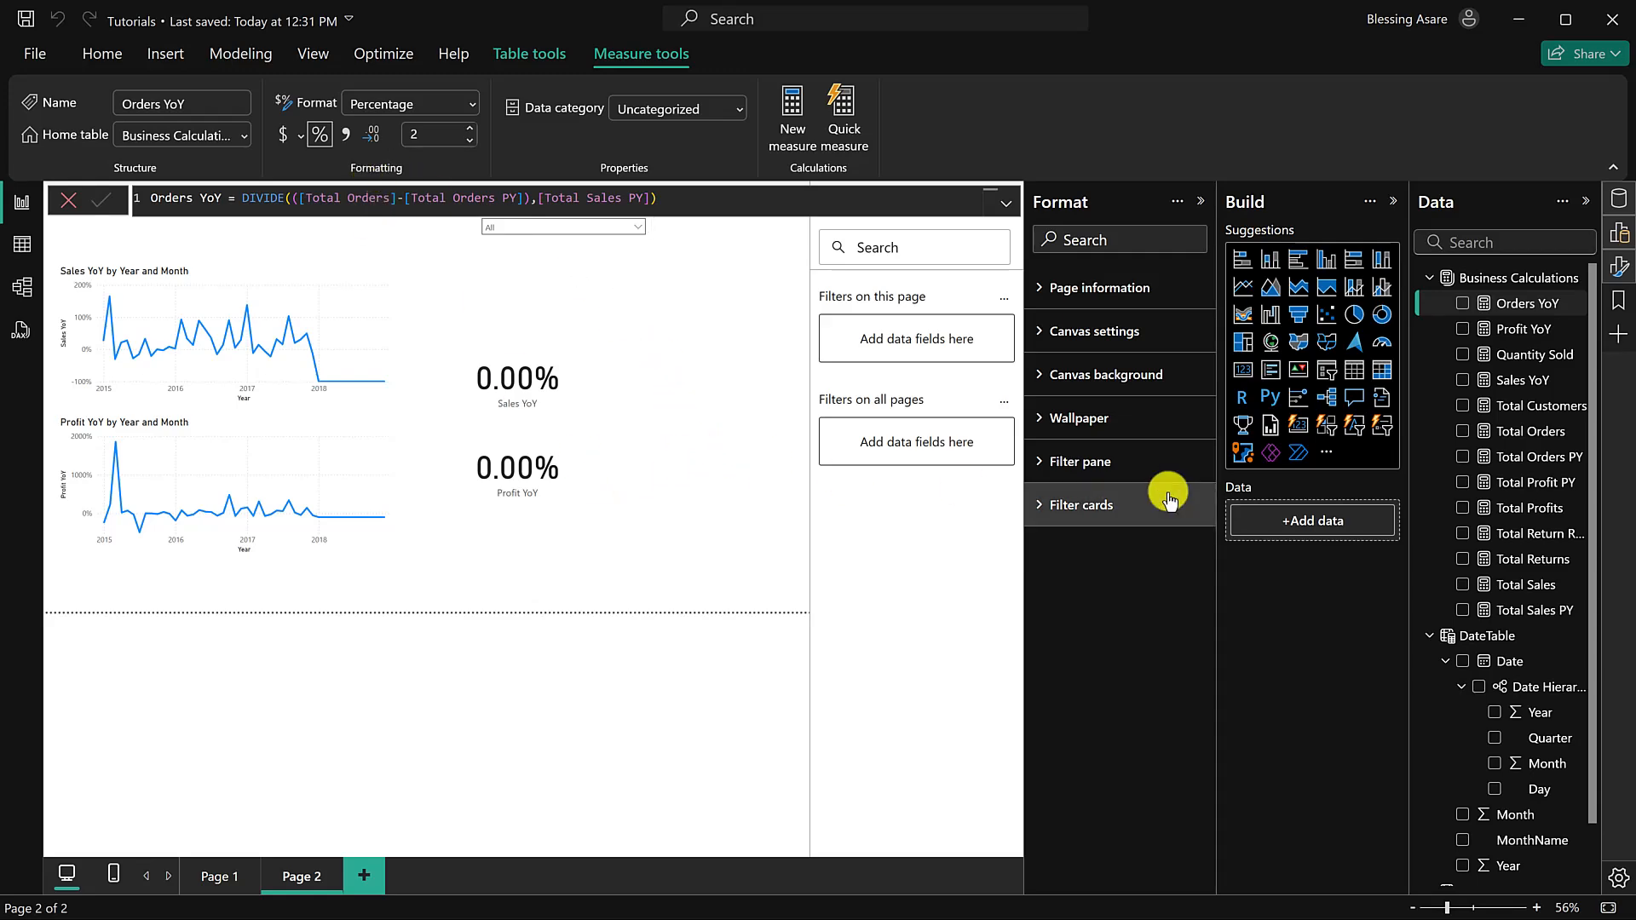
# Step: Duplicate the Profit YoY line chart, shrink the copy and place it near the Year slicer
pyautogui.click(266, 450)
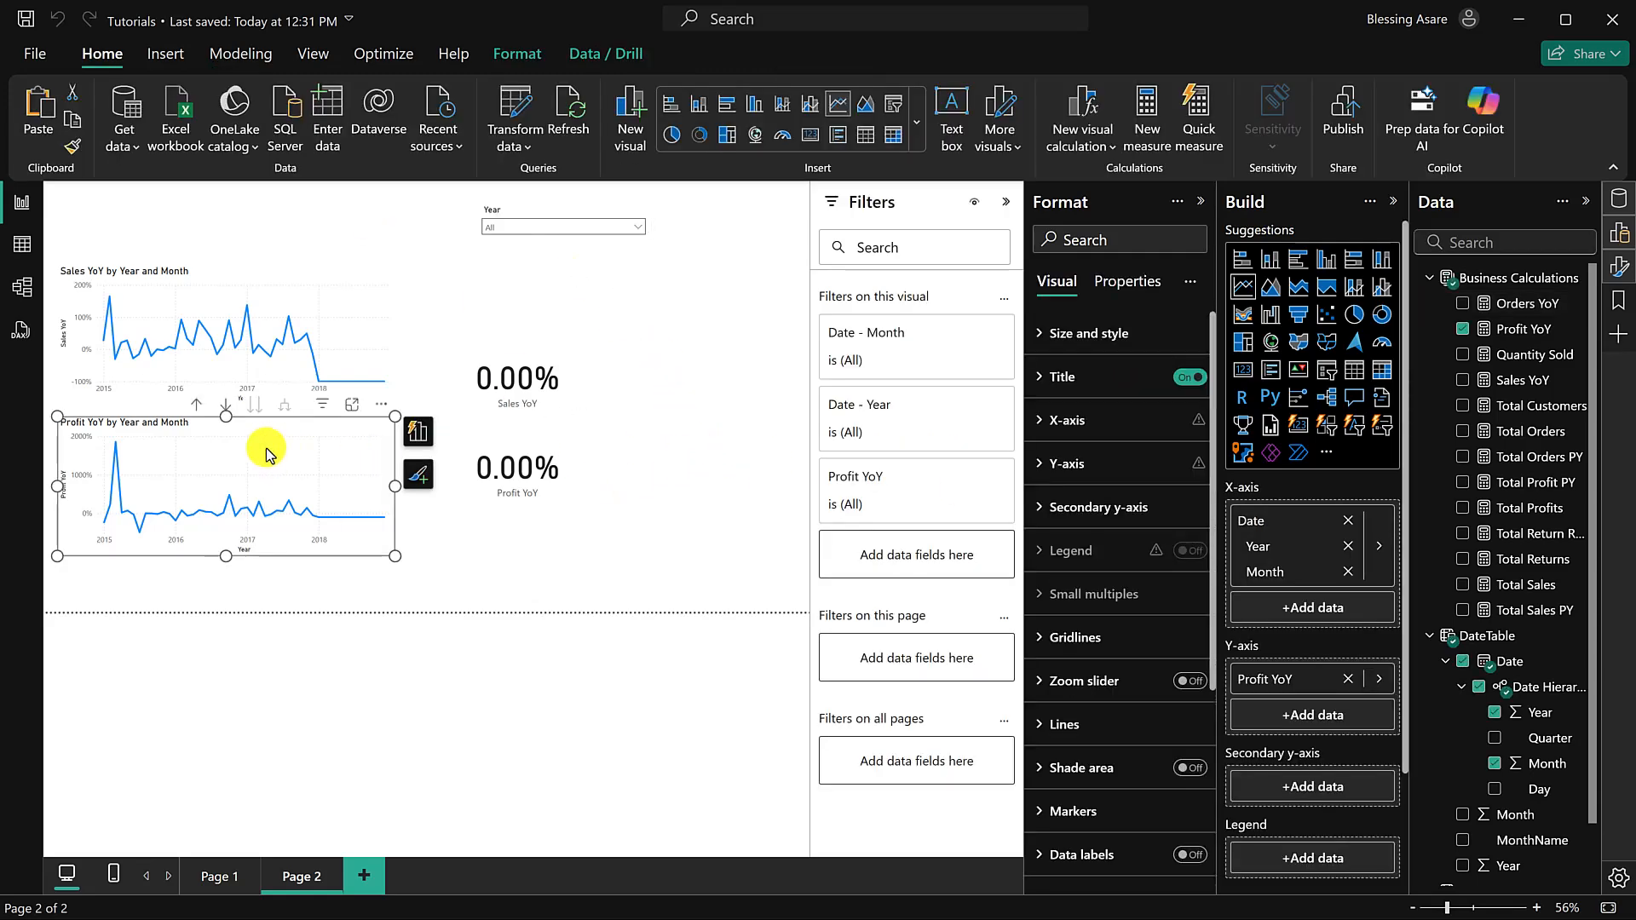
pyautogui.moveTo(268, 447); pyautogui.dragTo(318, 444)
pyautogui.moveTo(316, 522); pyautogui.dragTo(728, 272)
pyautogui.moveTo(471, 358); pyautogui.dragTo(543, 311)
# Step: Reduce the height of the original Sales YoY and Profit YoY line charts and stack them closely to free space below
pyautogui.click(354, 338)
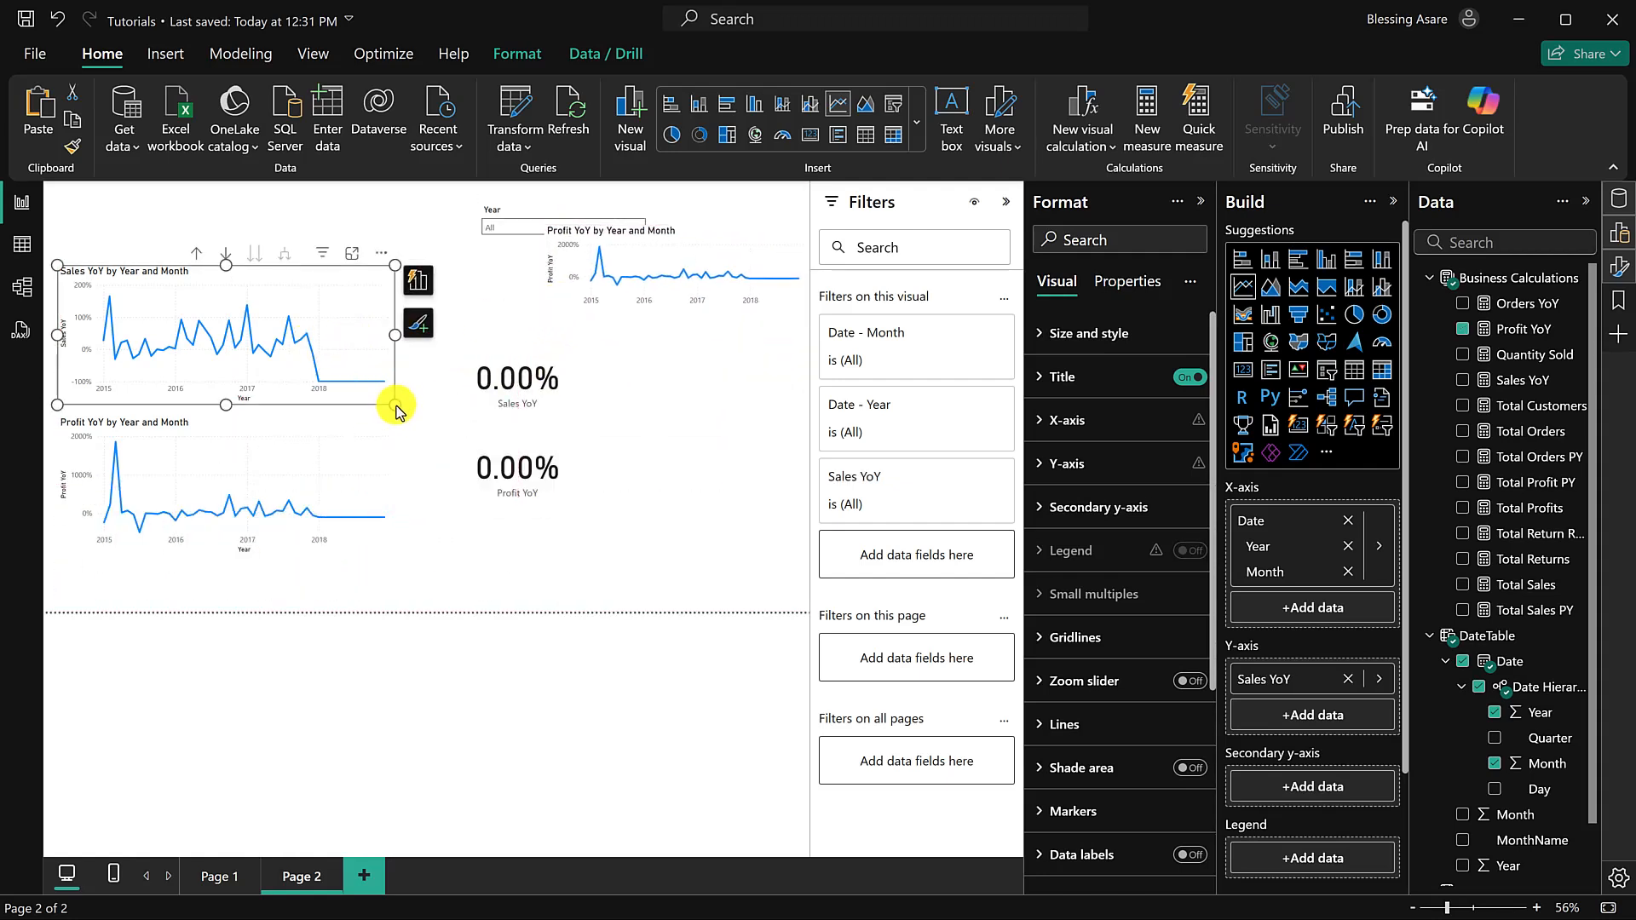
pyautogui.moveTo(394, 404); pyautogui.dragTo(375, 351)
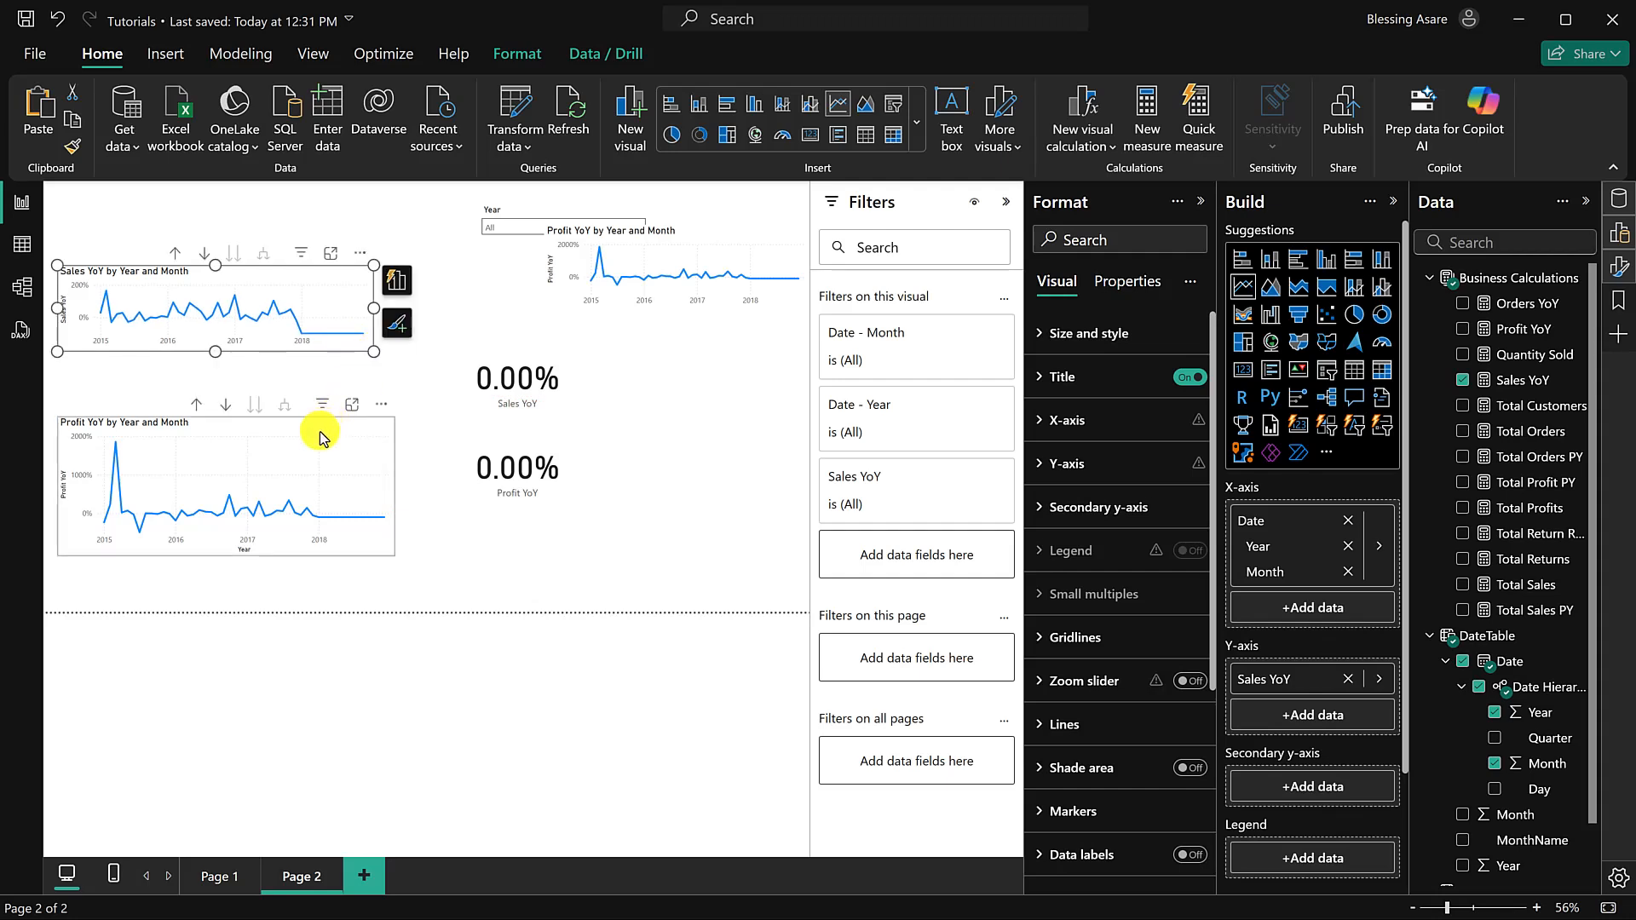
pyautogui.moveTo(320, 431); pyautogui.dragTo(309, 368)
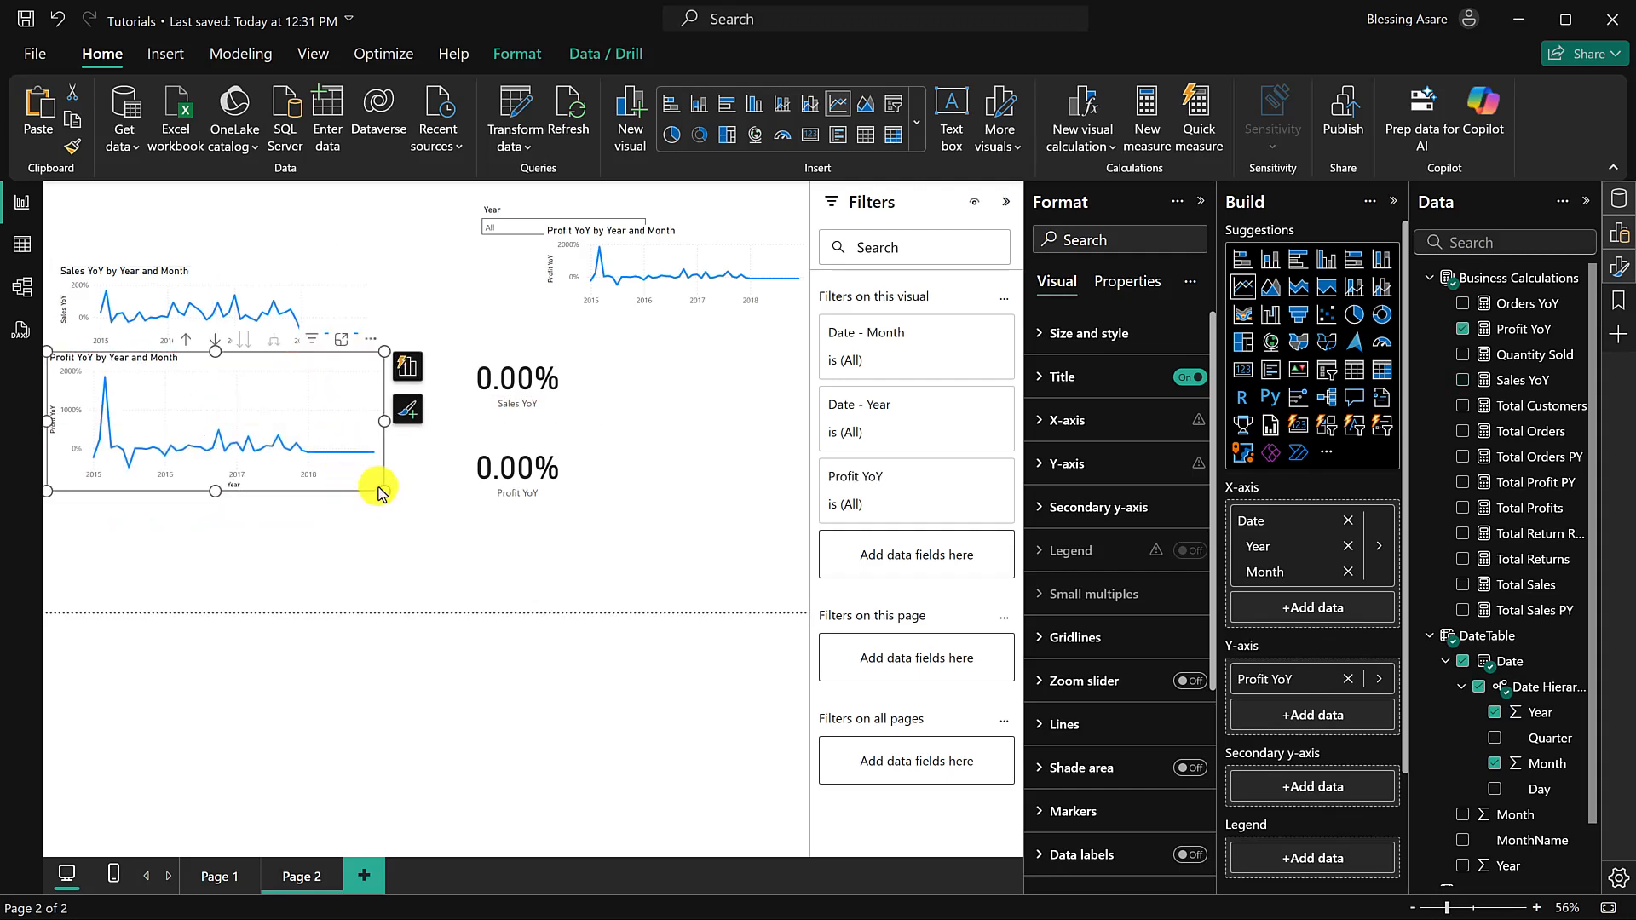
pyautogui.moveTo(379, 493); pyautogui.dragTo(377, 450)
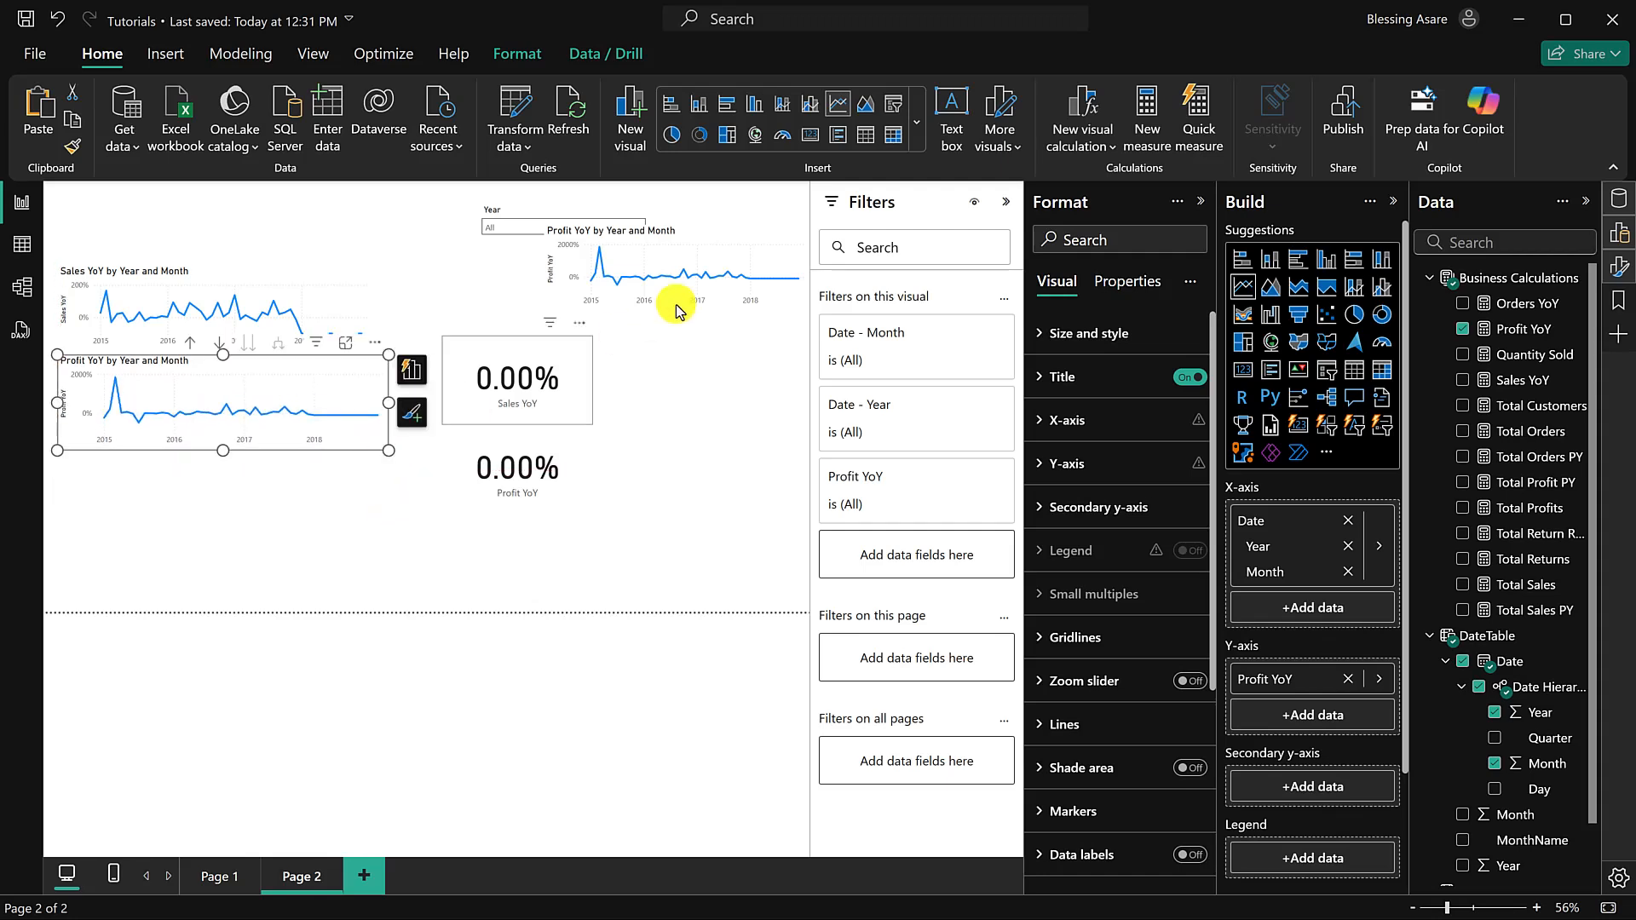
# Step: Move the copied chart below the Profit YoY line chart, widen it to match, and replace its Y-axis measure with Orders YoY
pyautogui.moveTo(742, 234); pyautogui.dragTo(236, 475)
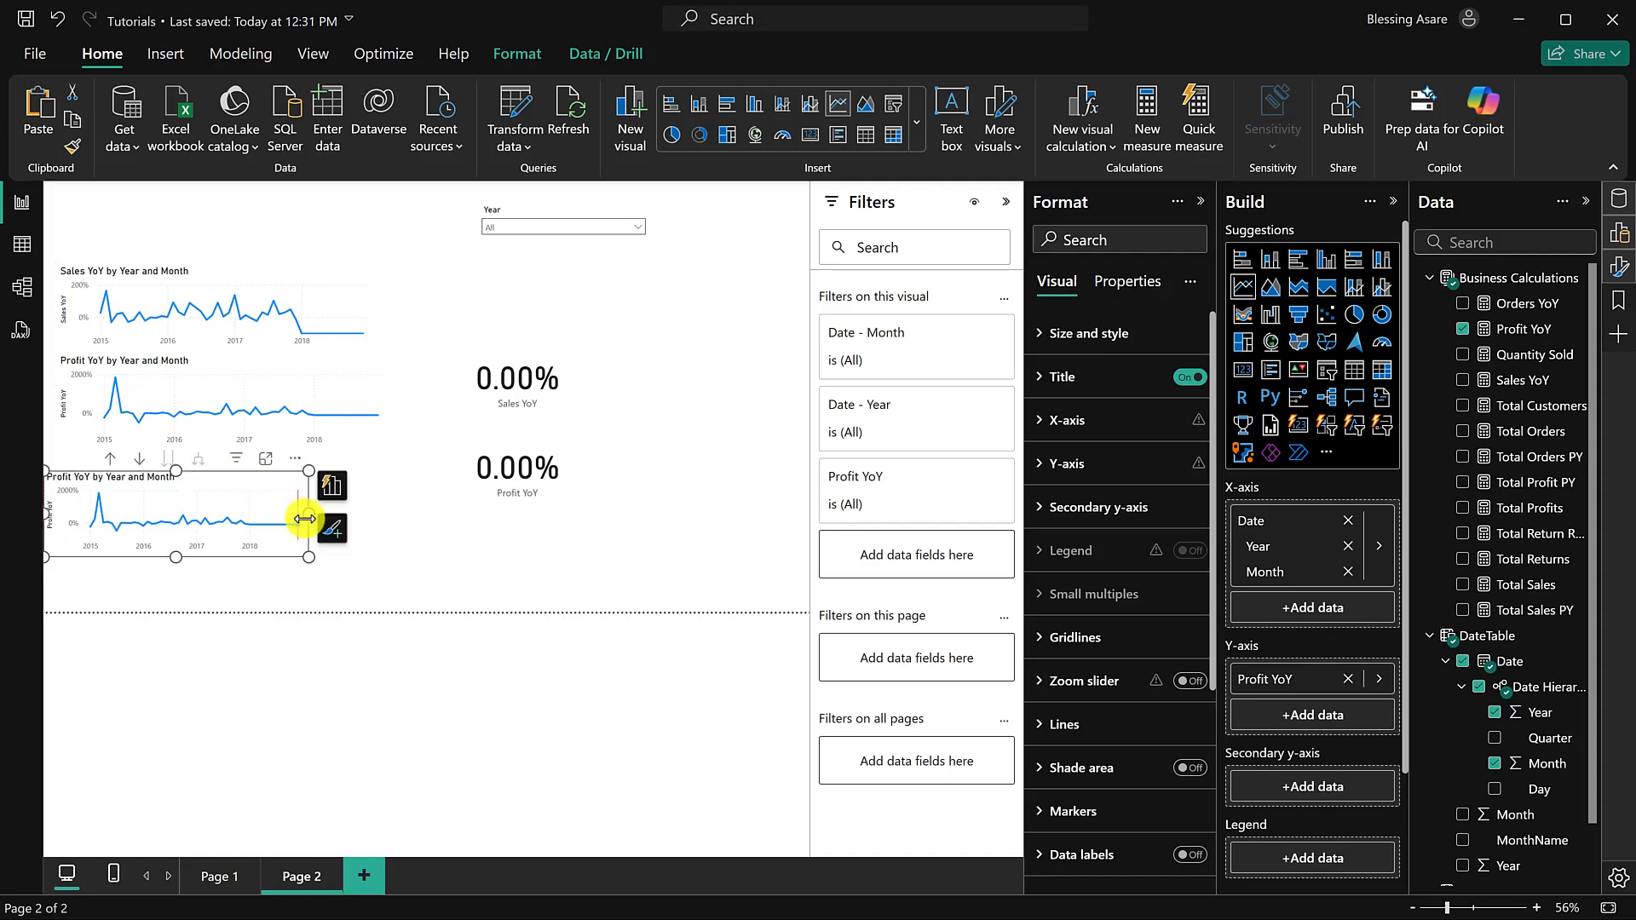
pyautogui.moveTo(305, 518); pyautogui.dragTo(335, 491)
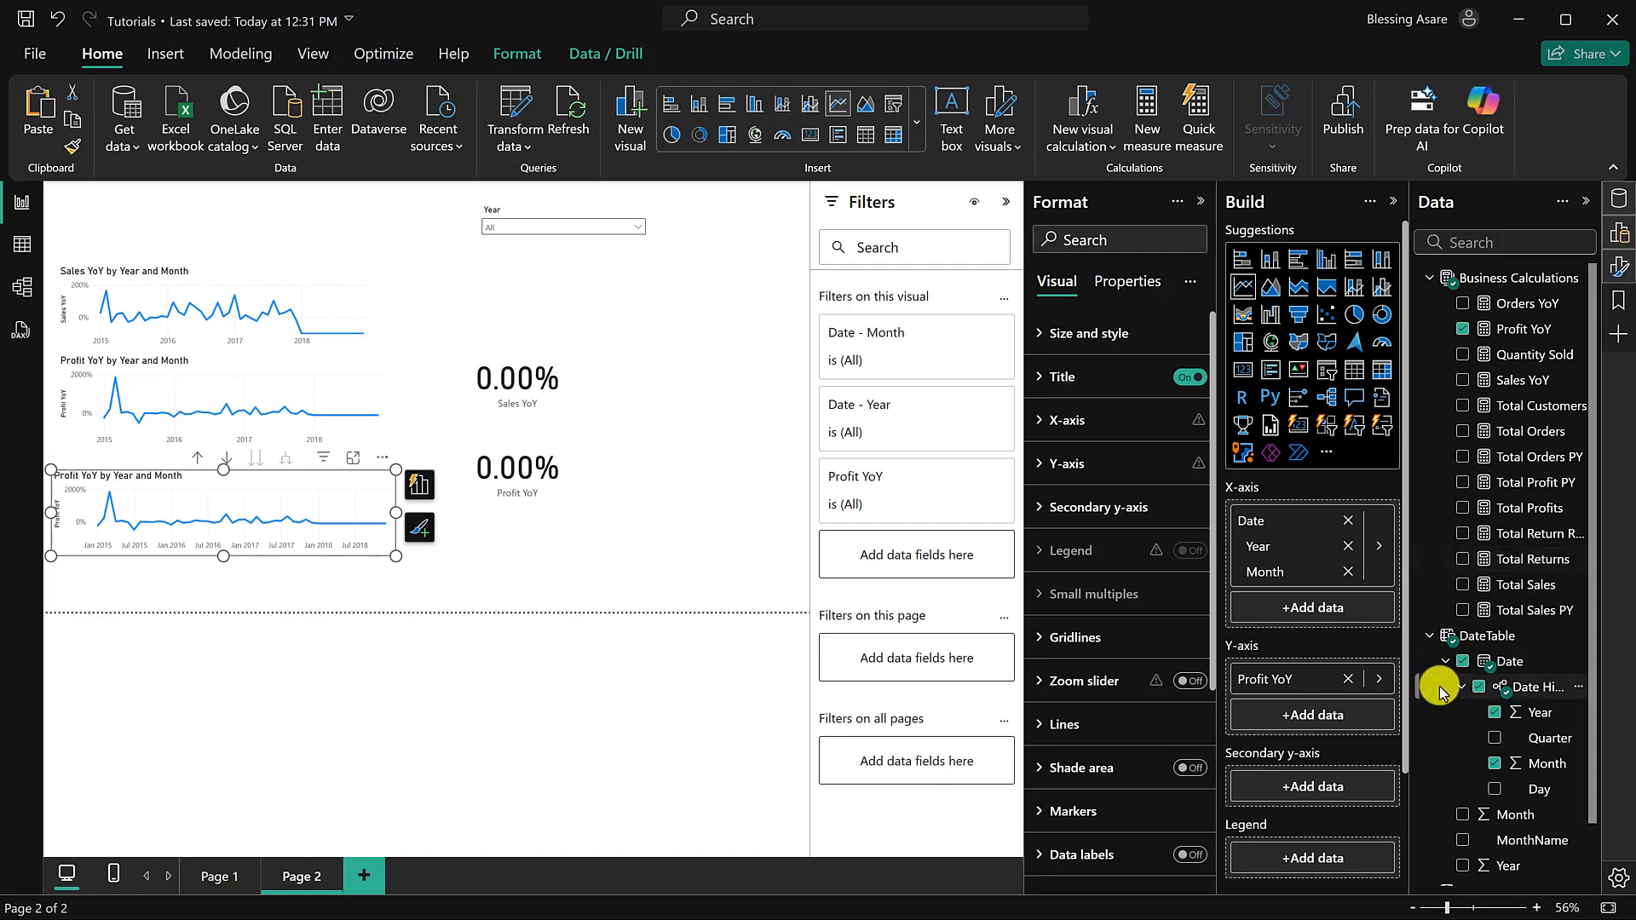
pyautogui.click(1463, 329)
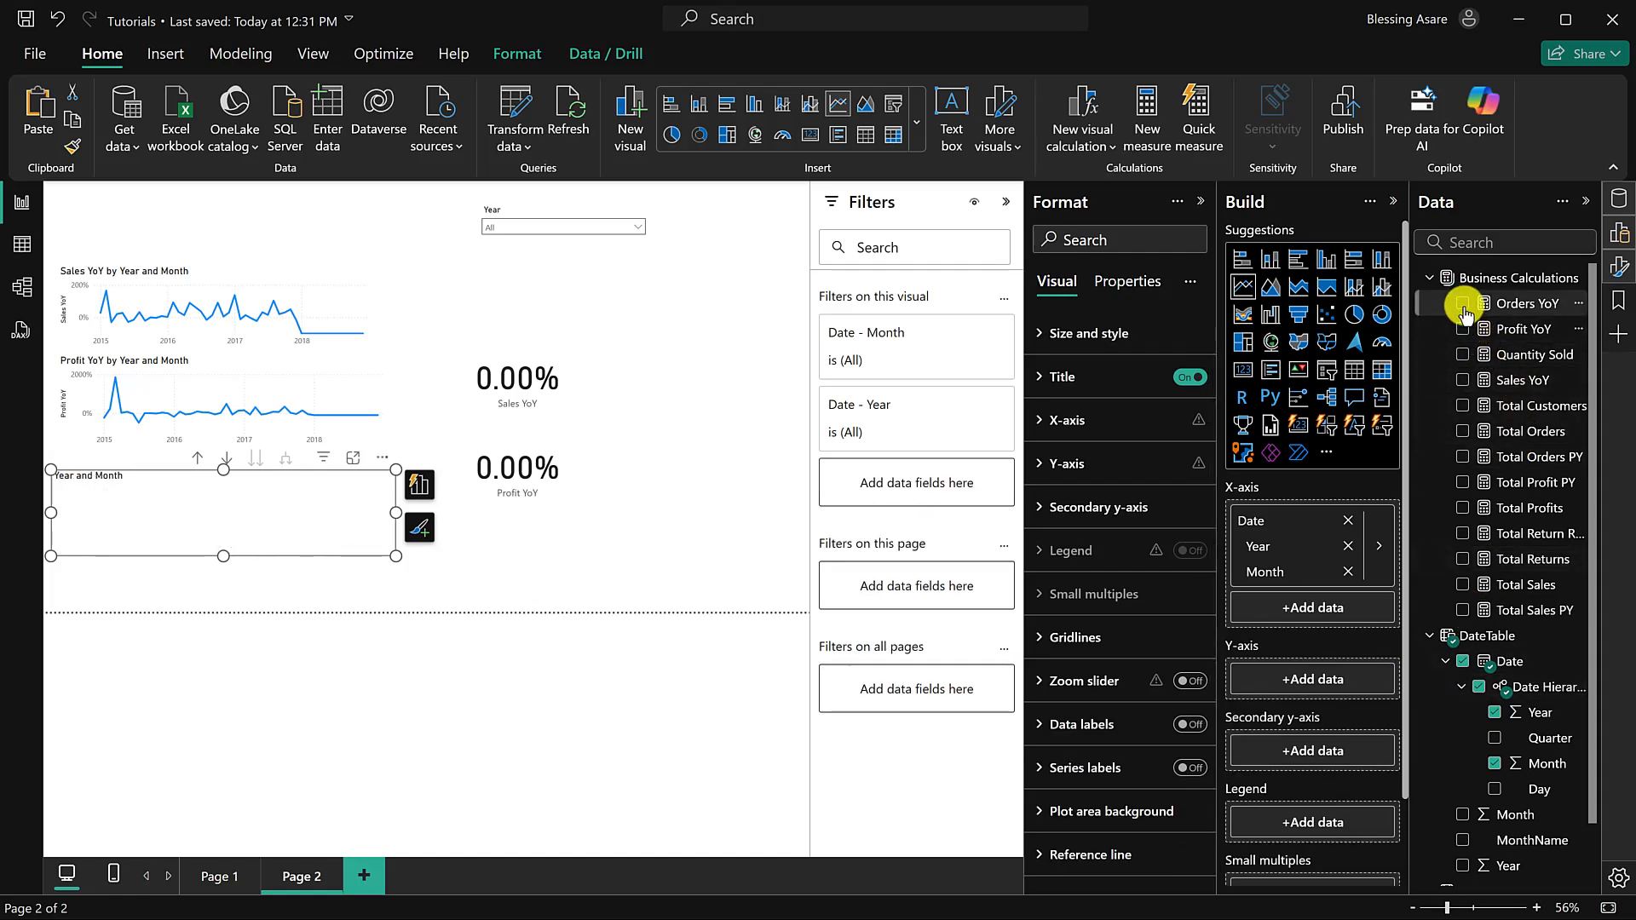
pyautogui.click(1462, 303)
pyautogui.click(418, 485)
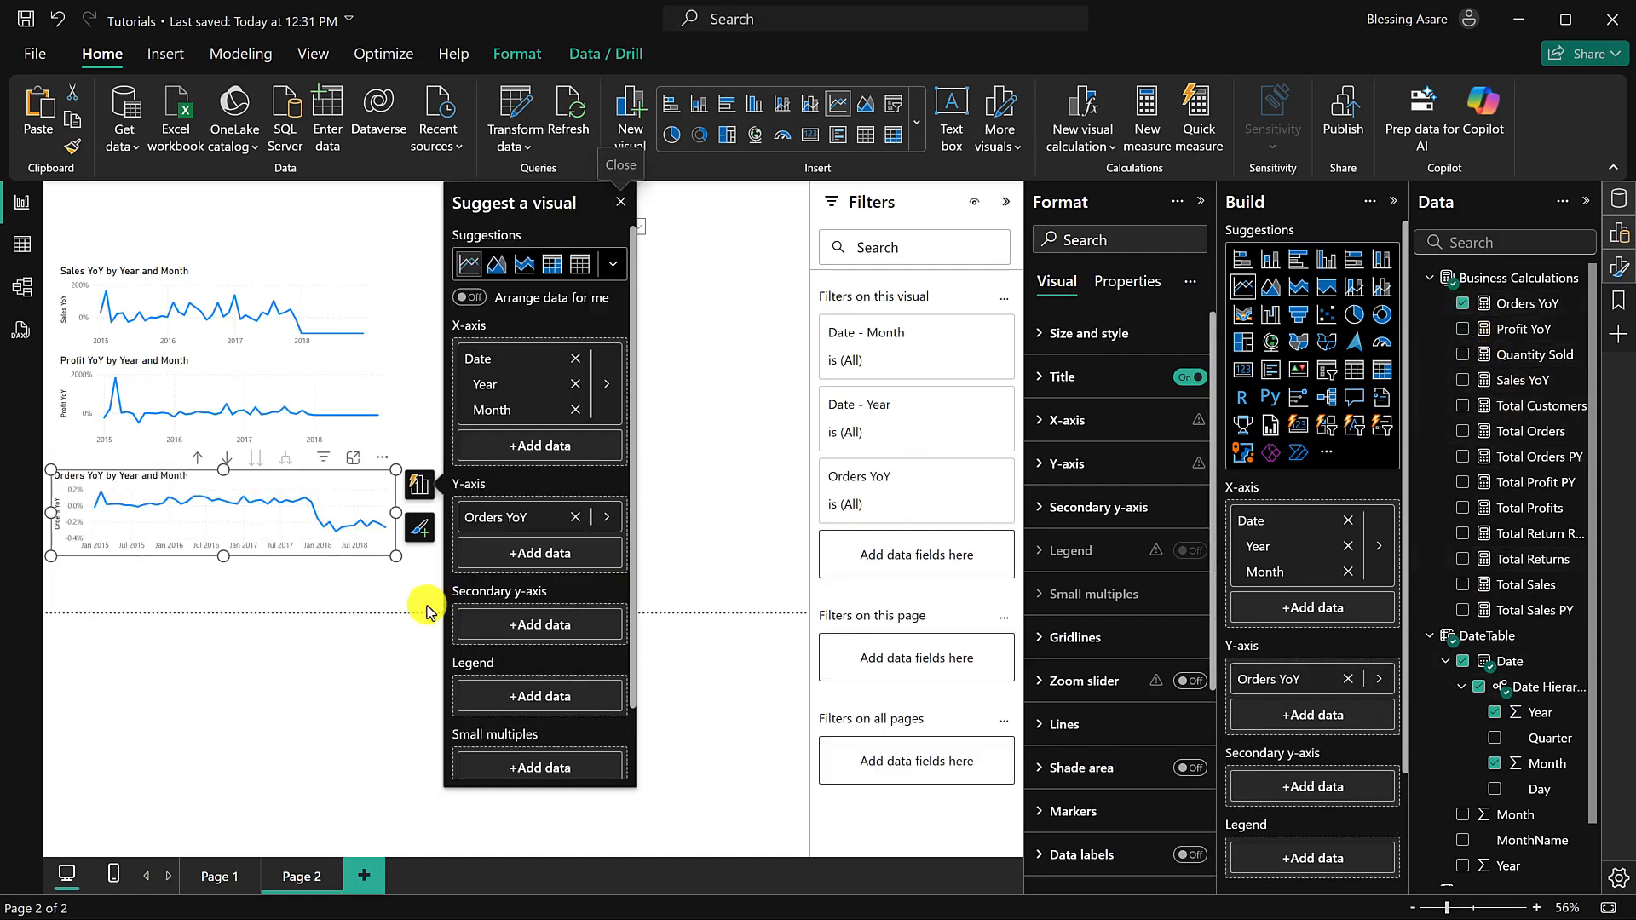
pyautogui.click(376, 609)
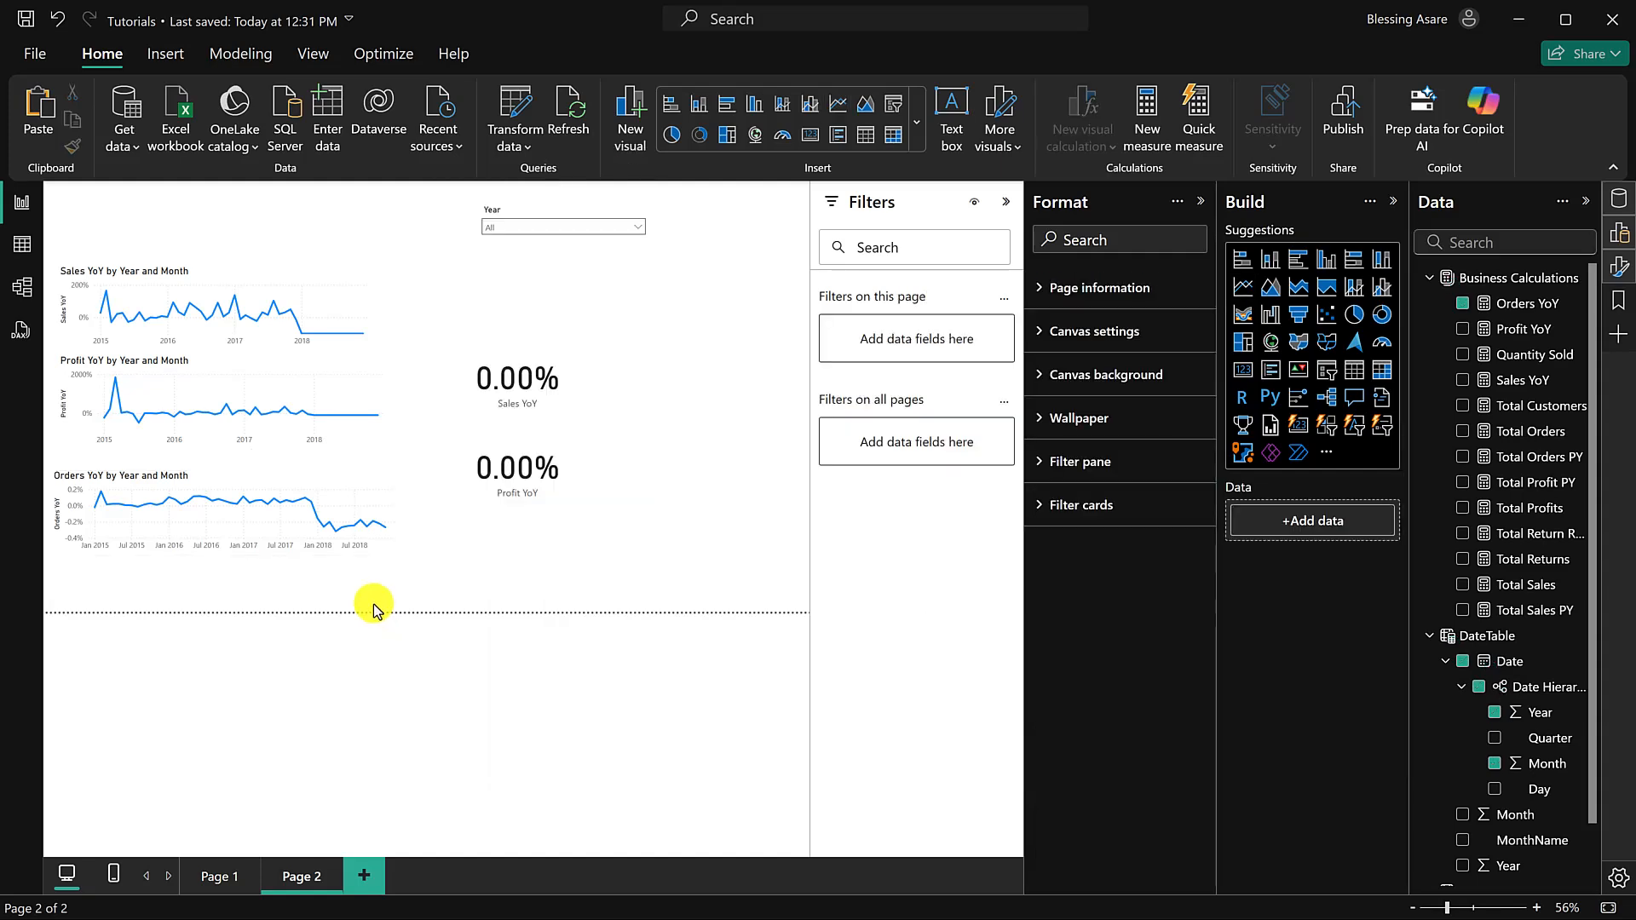
pyautogui.click(378, 558)
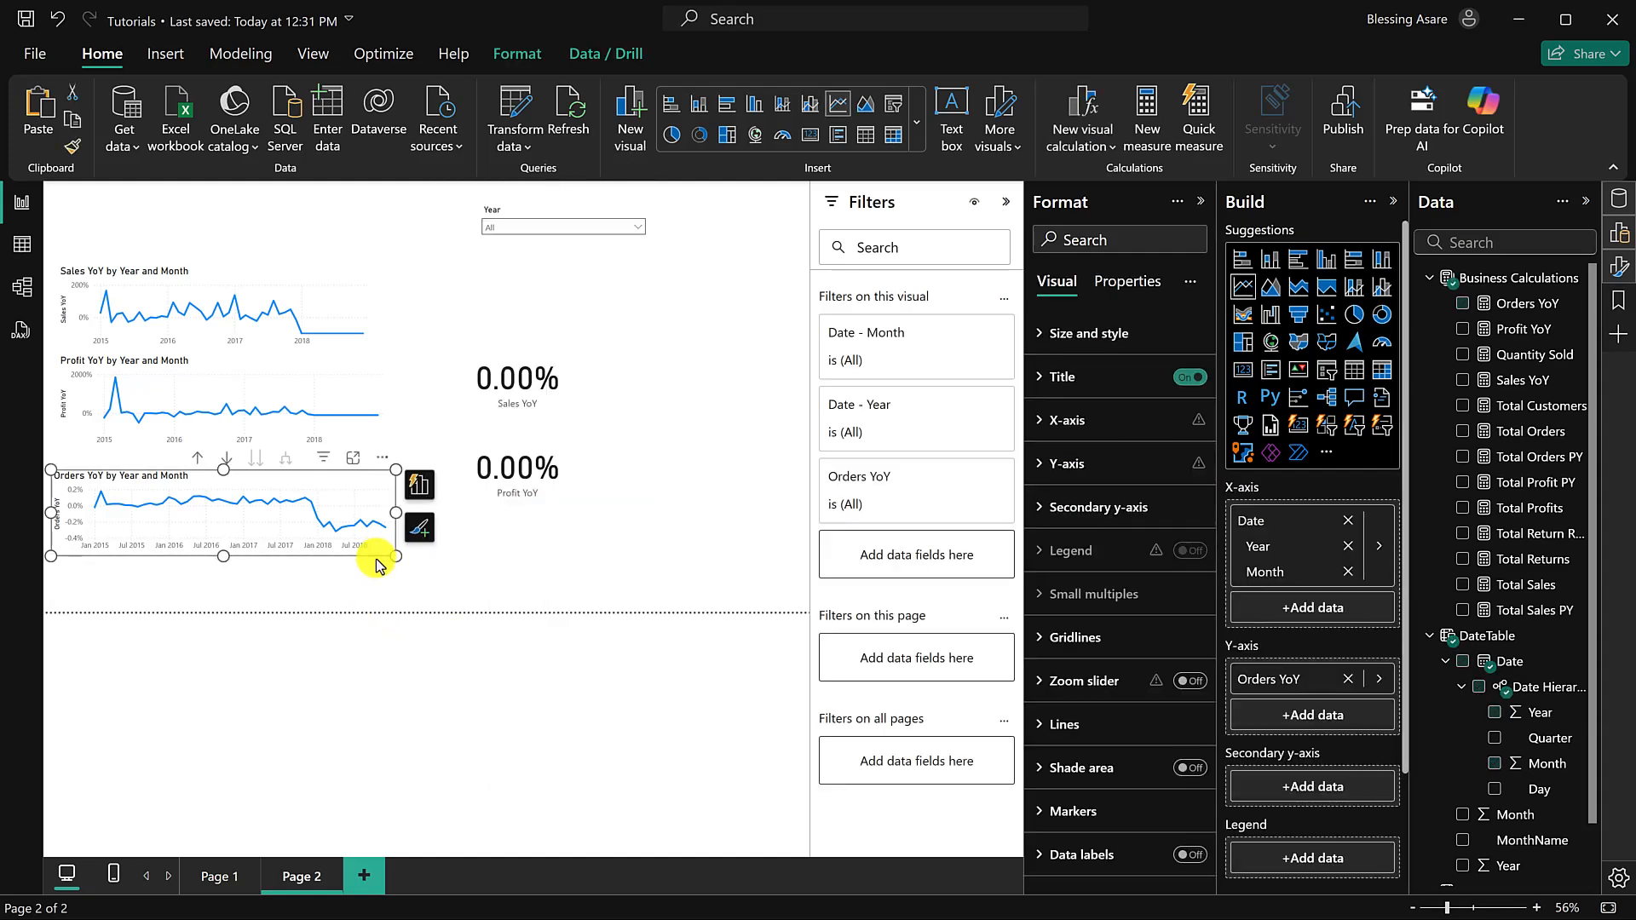
pyautogui.click(575, 569)
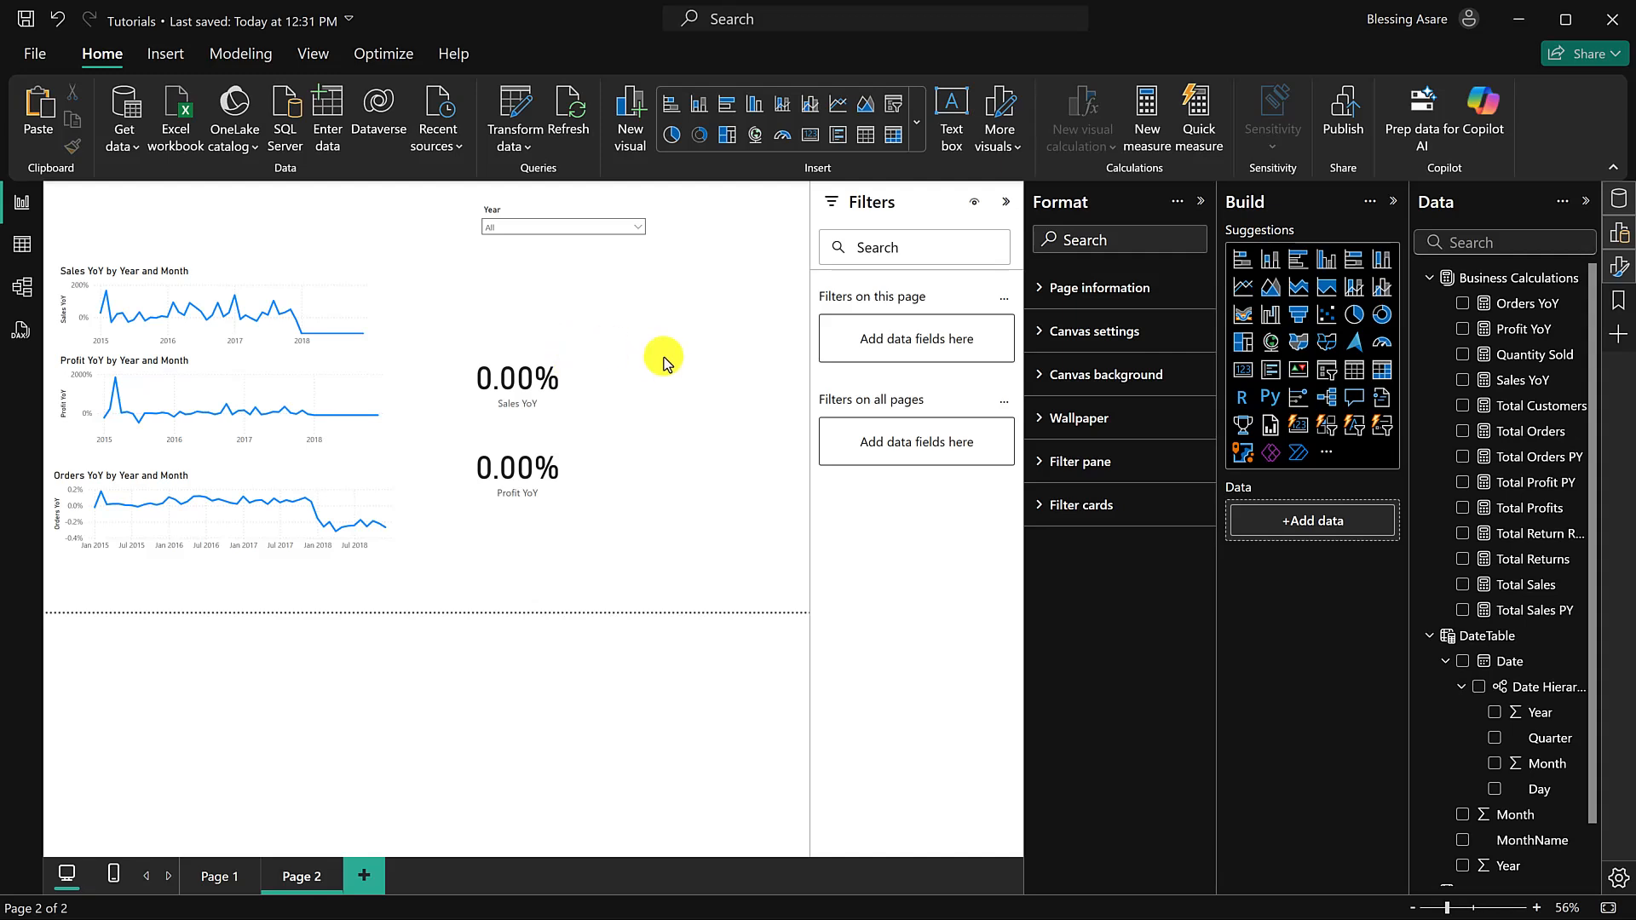
# Step: Filter the page to 2016 with the Year slicer, and switch the selection to 2015
pyautogui.click(559, 227)
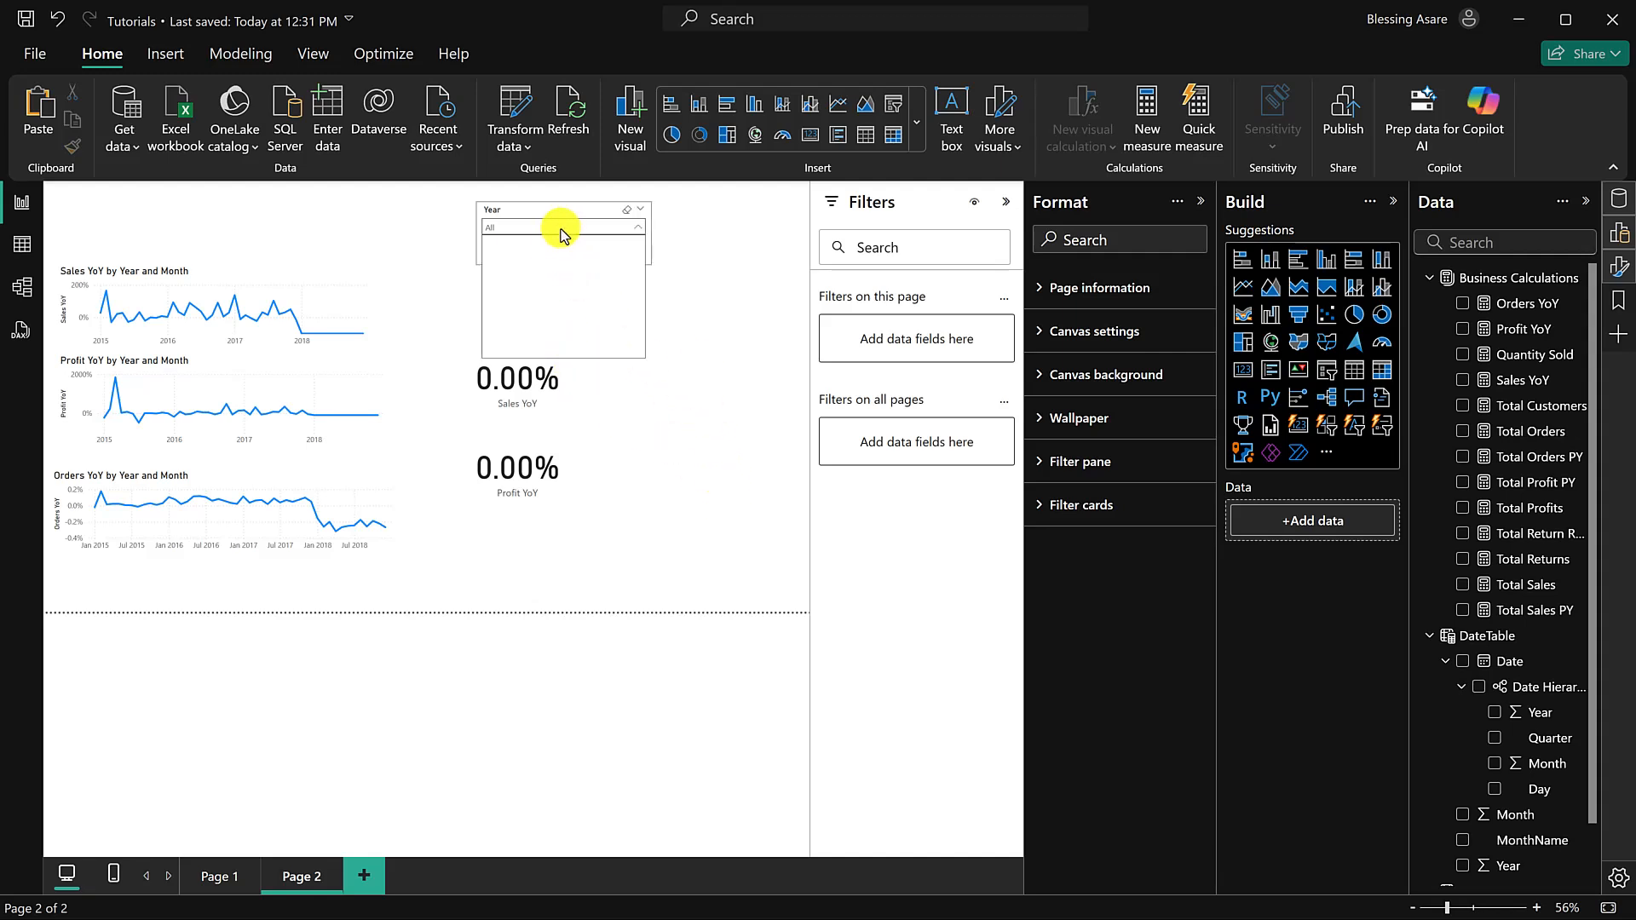
pyautogui.click(526, 279)
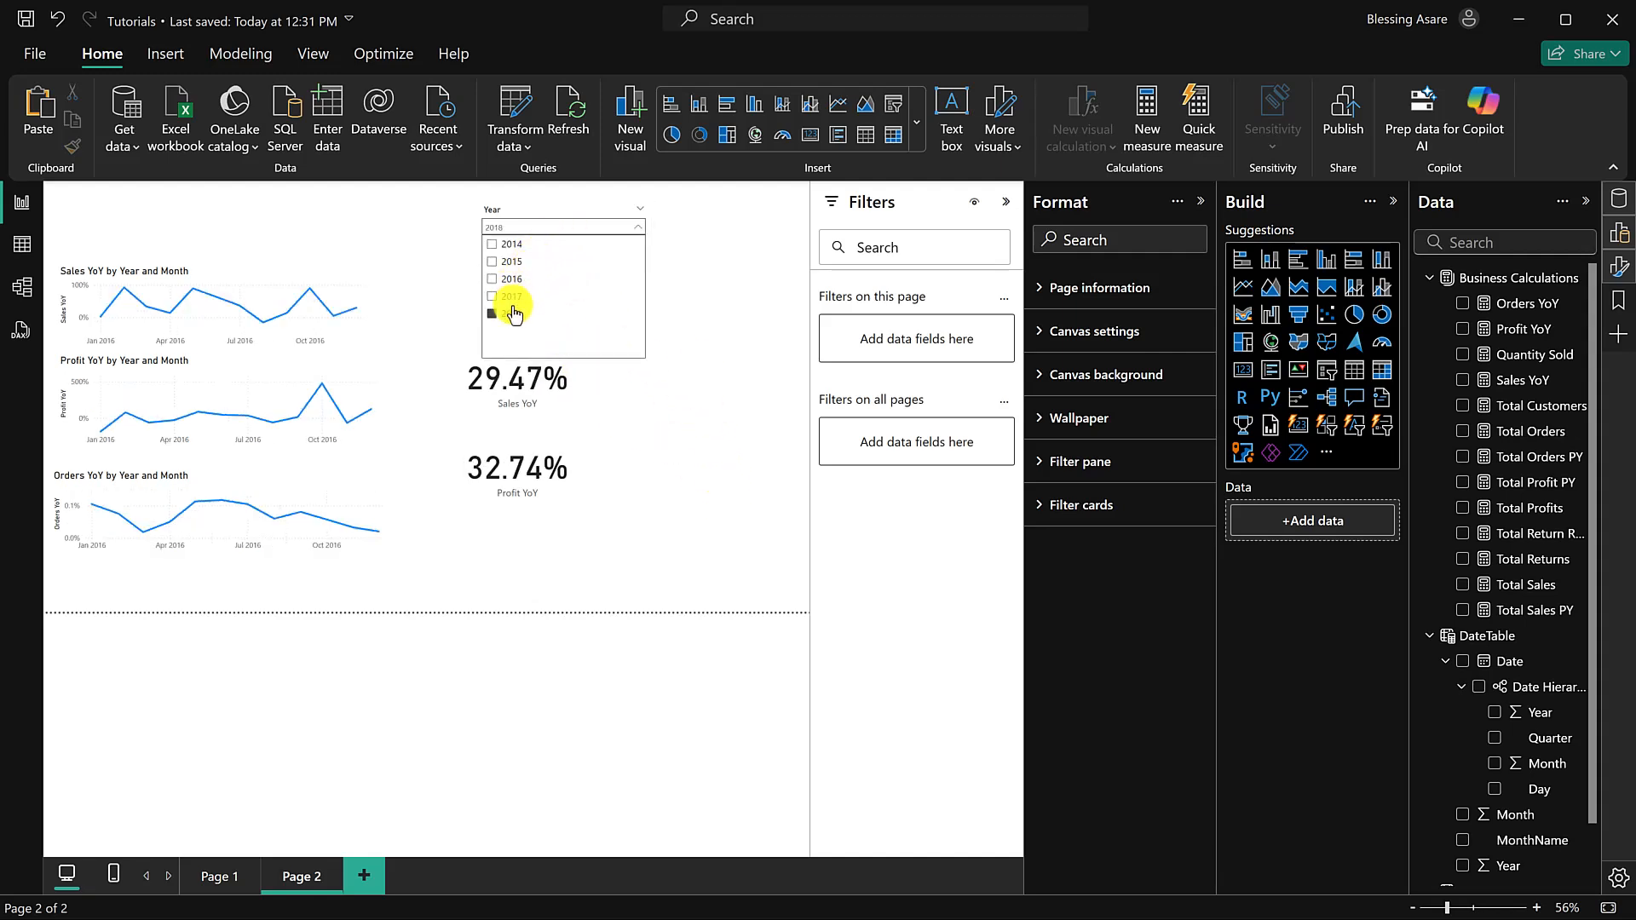
pyautogui.click(492, 261)
pyautogui.click(707, 500)
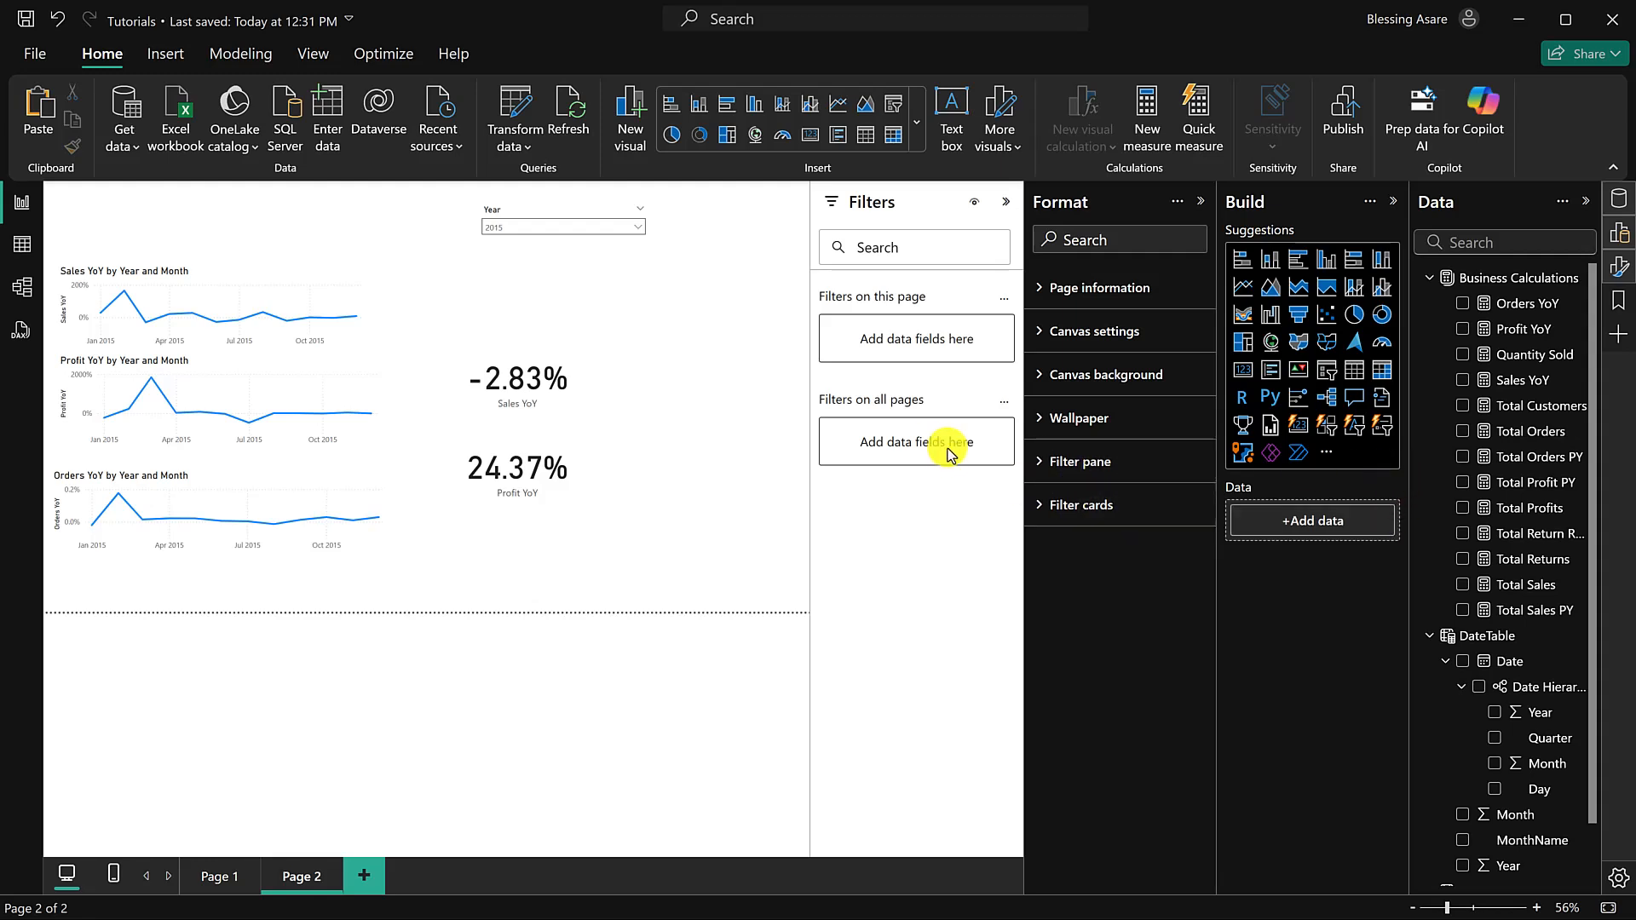
# Step: Create a Profit Margin measure in Business Calculations with the formula DIVIDE([Total Profits],[Total Sales],0)
pyautogui.click(1581, 281)
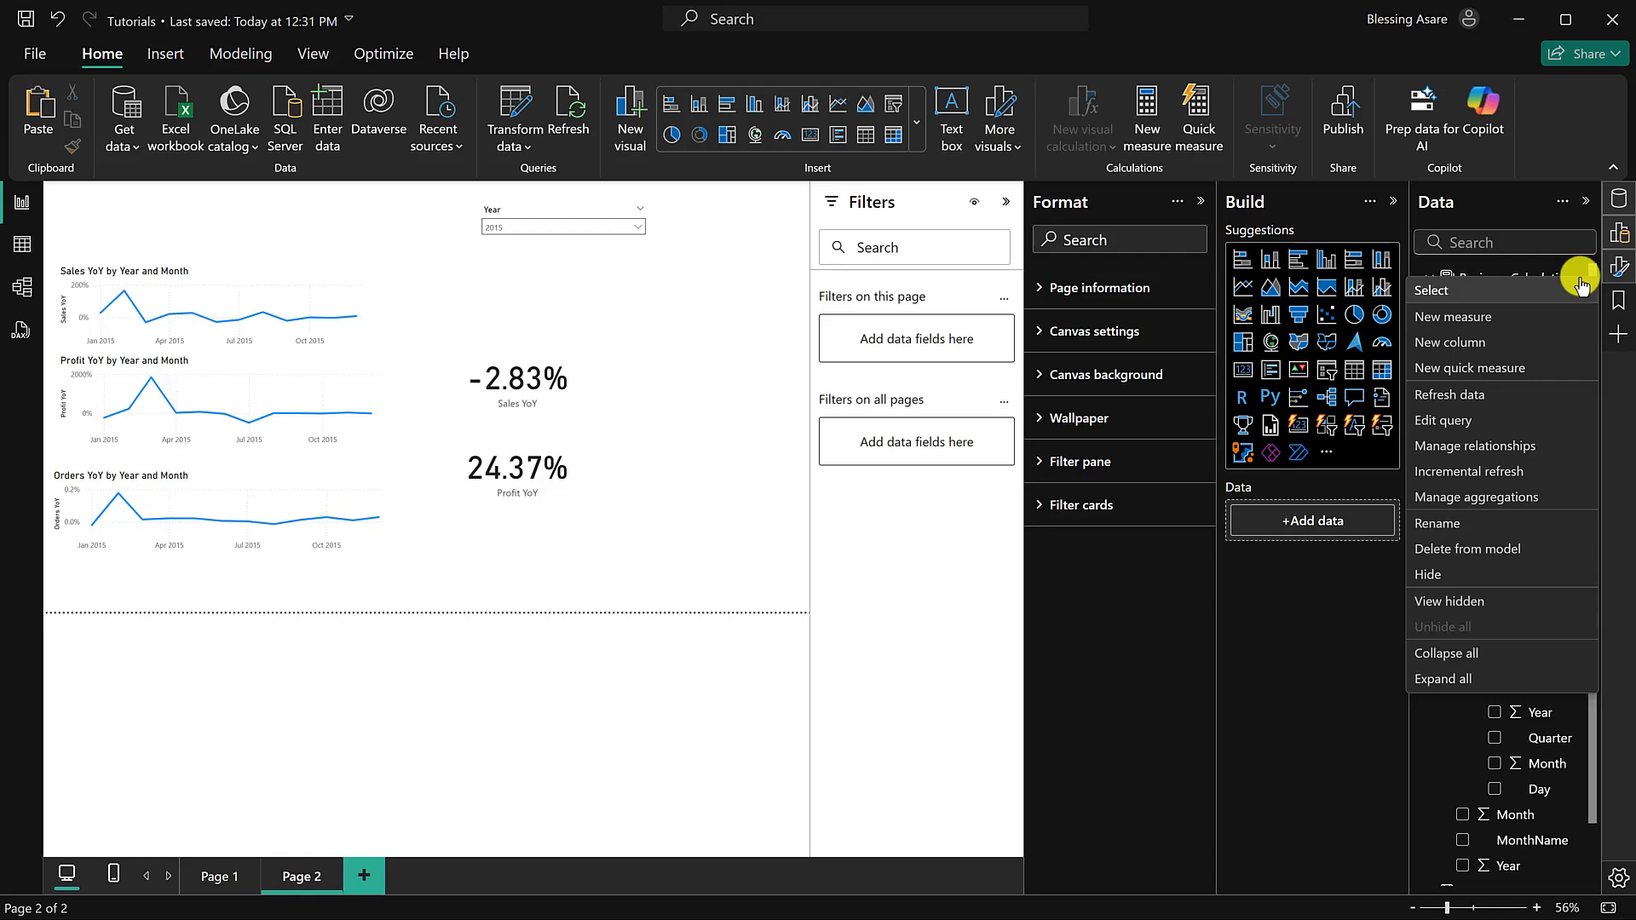
pyautogui.click(1487, 318)
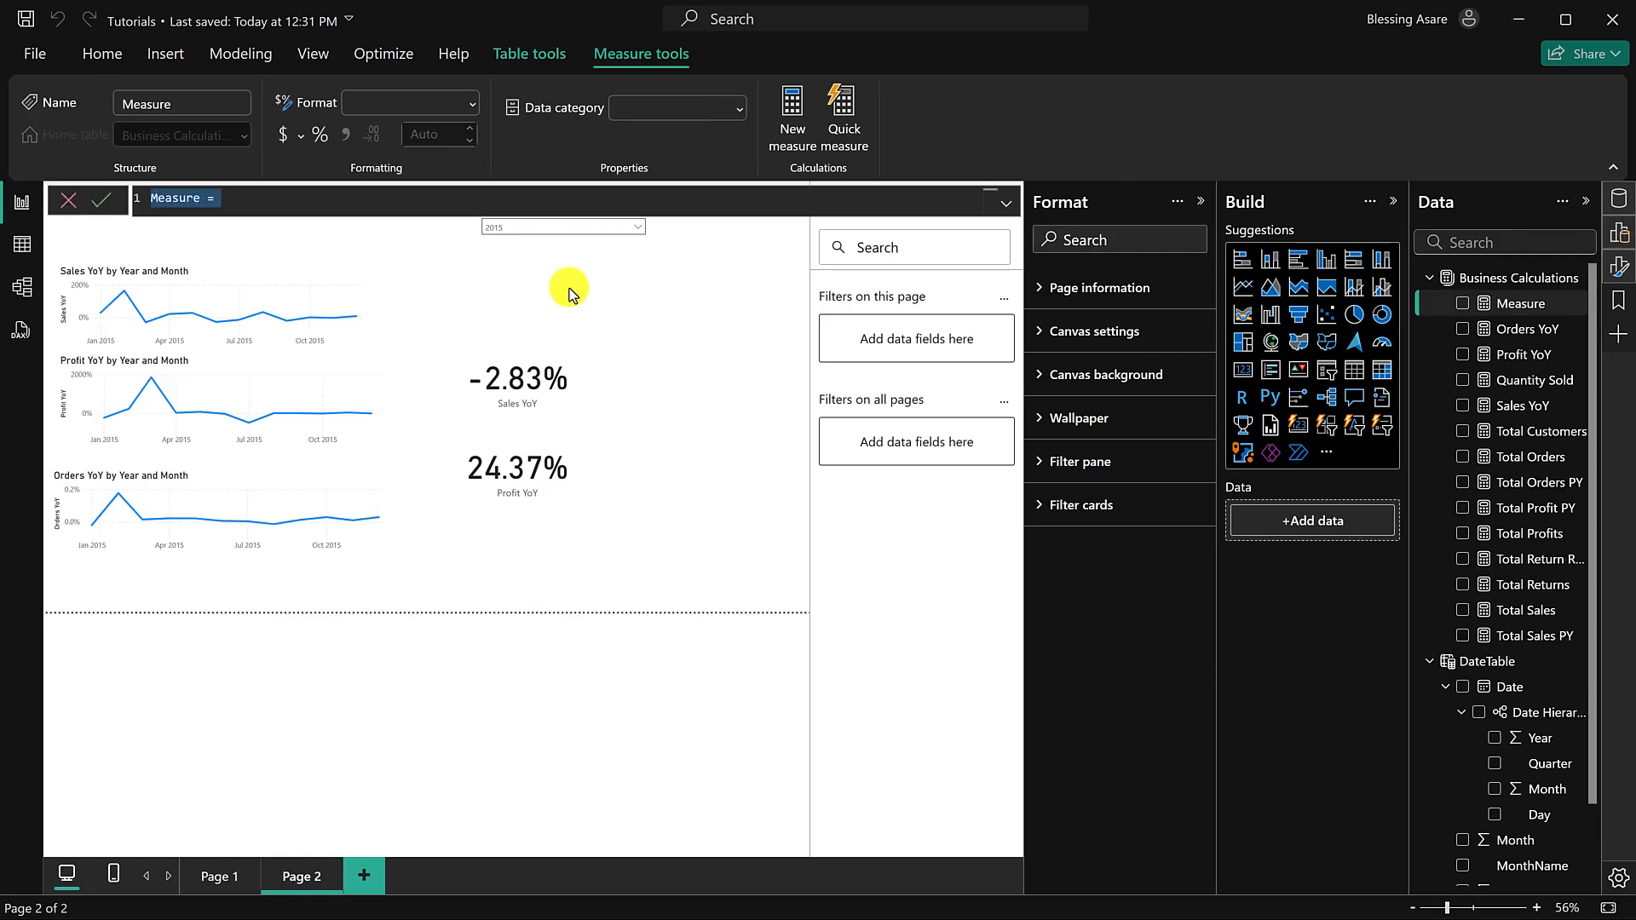
pyautogui.write('Profit')
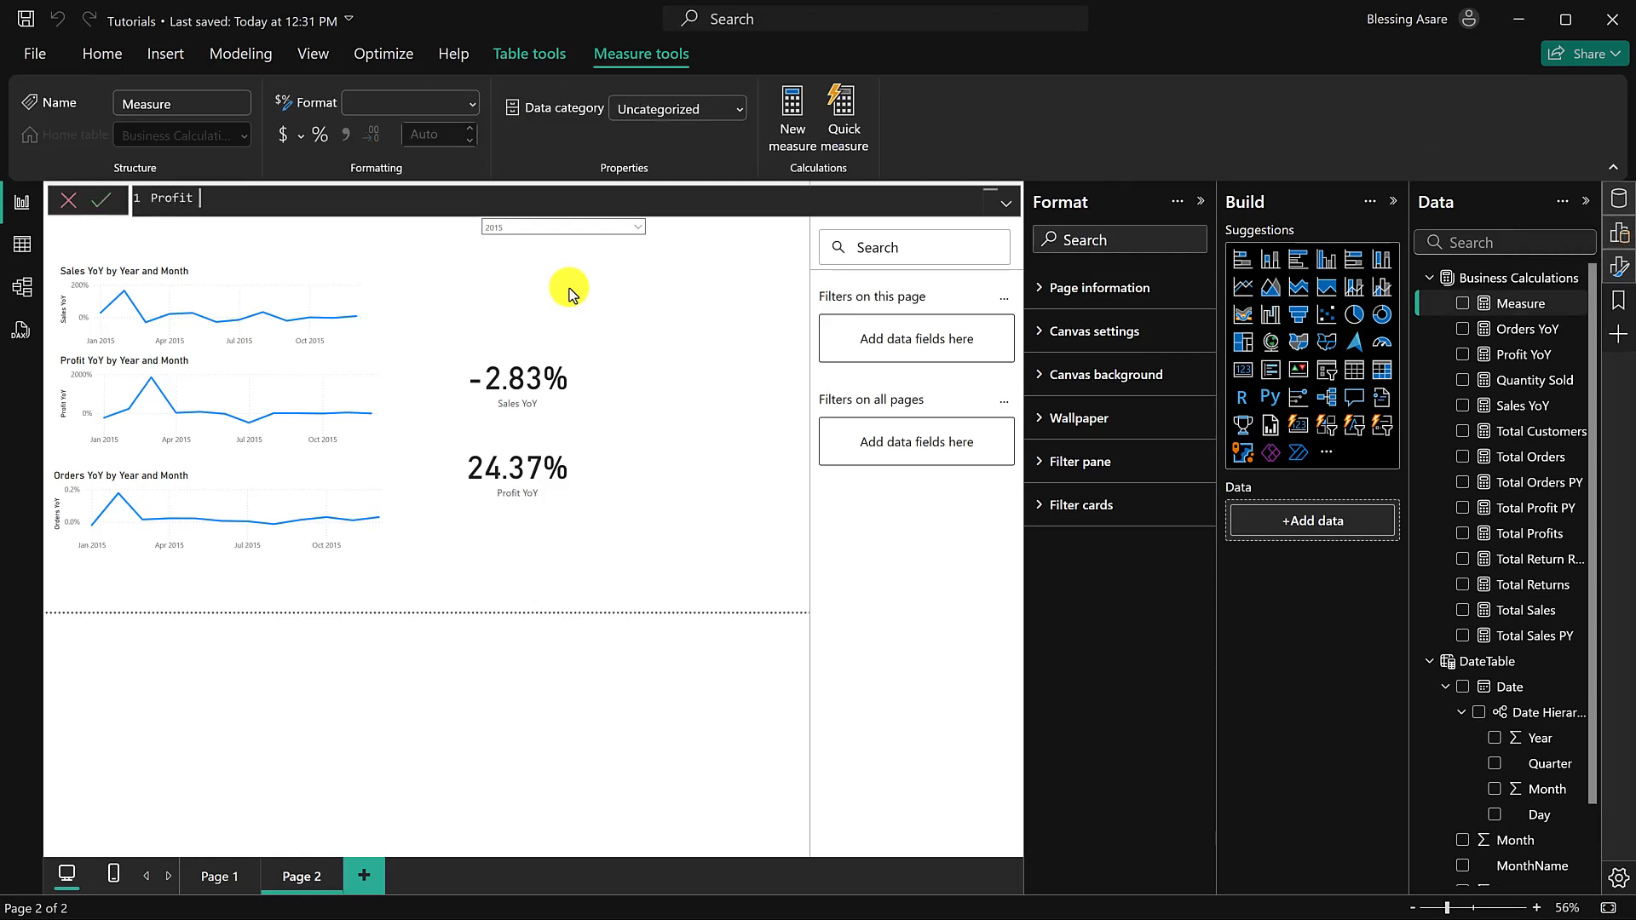
pyautogui.write(' Margin = DIVID')
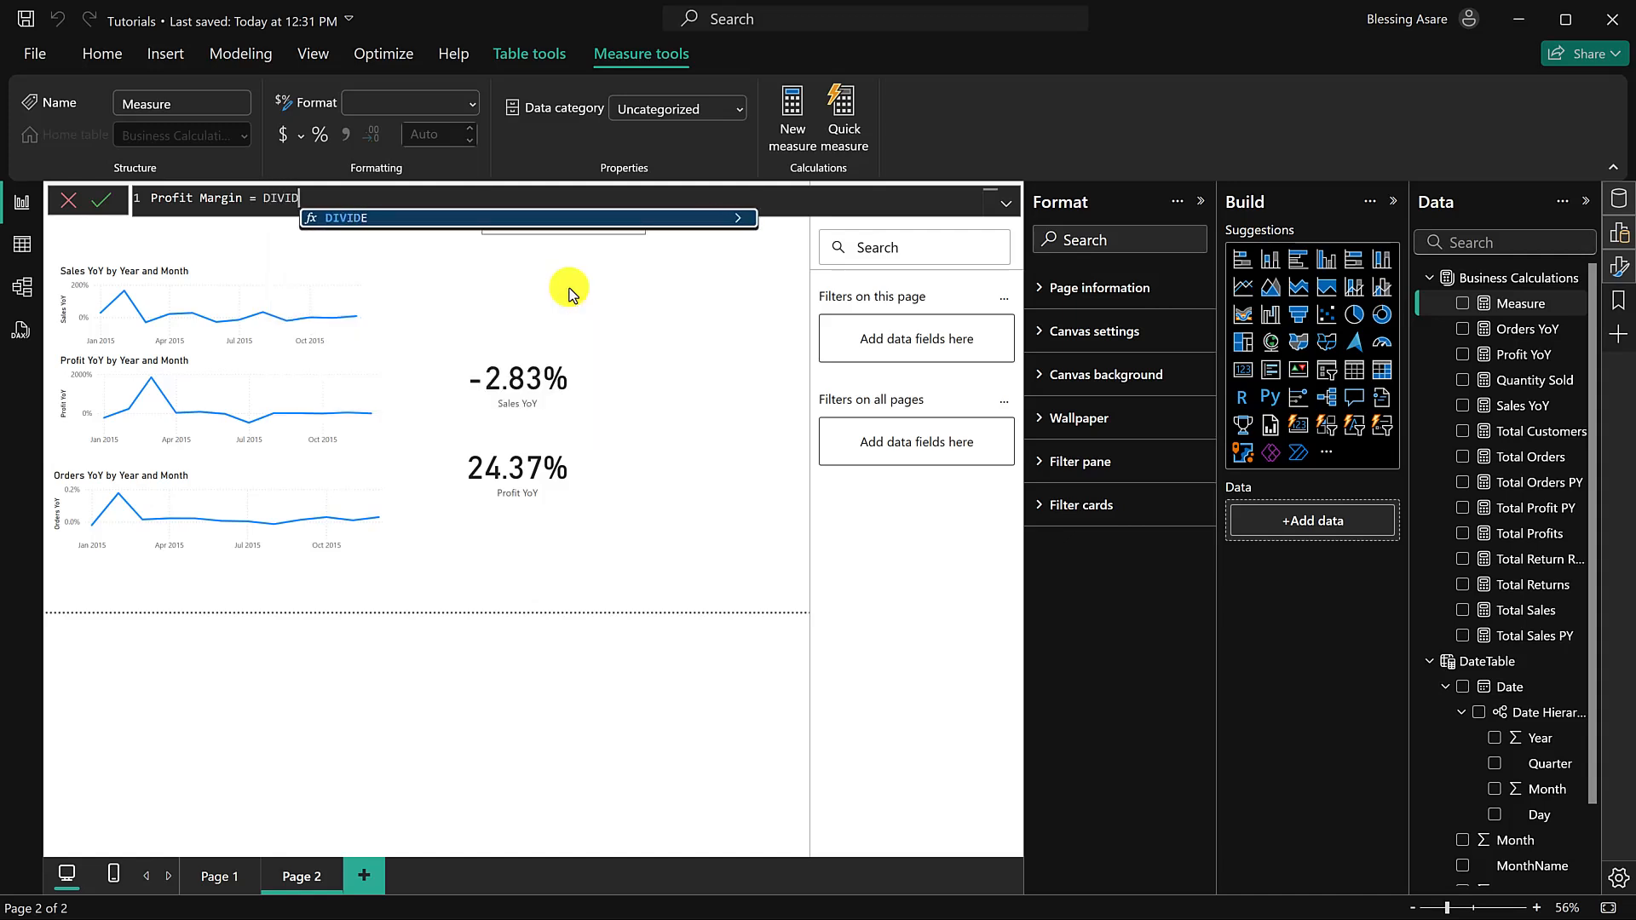
pyautogui.write('E(')
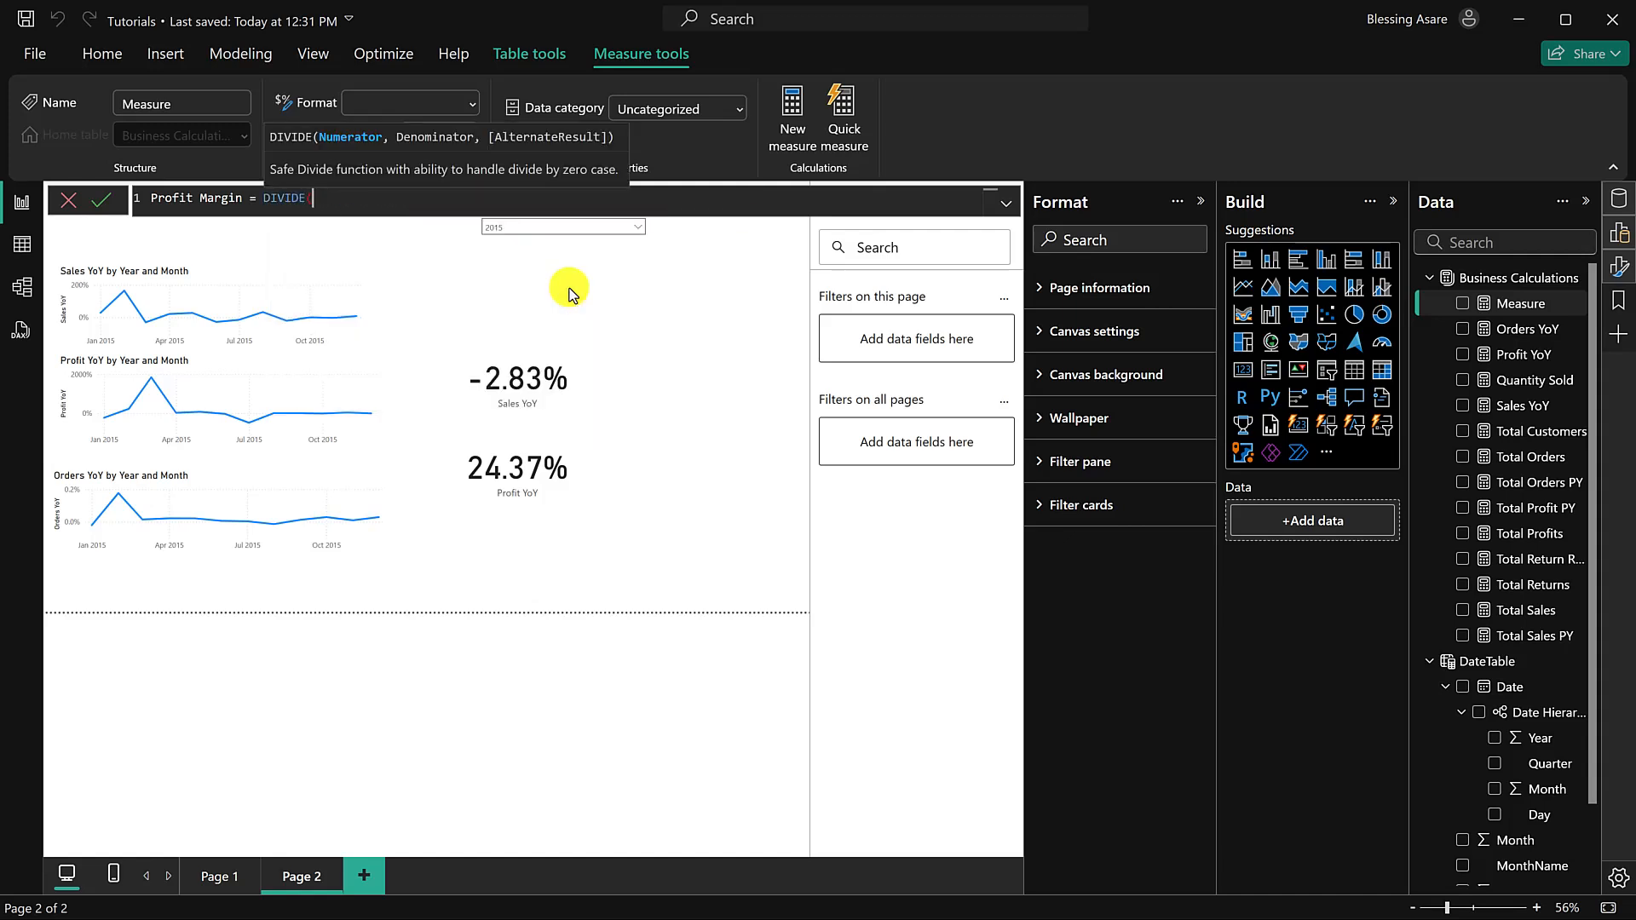
pyautogui.write('TOT')
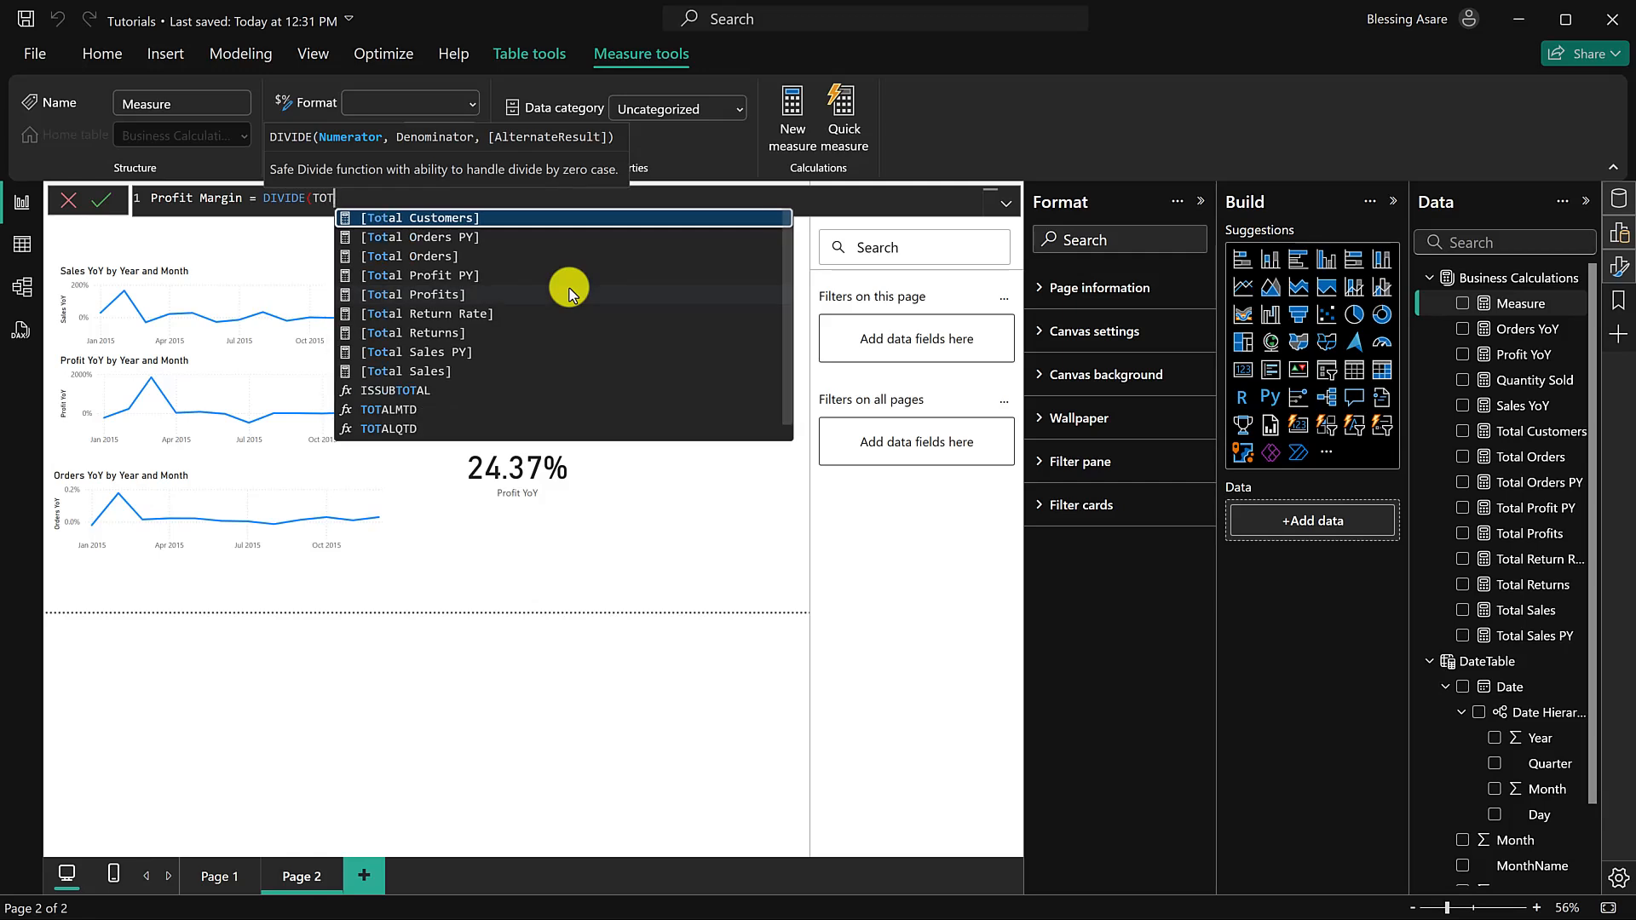
pyautogui.click(569, 289)
pyautogui.write(',TO')
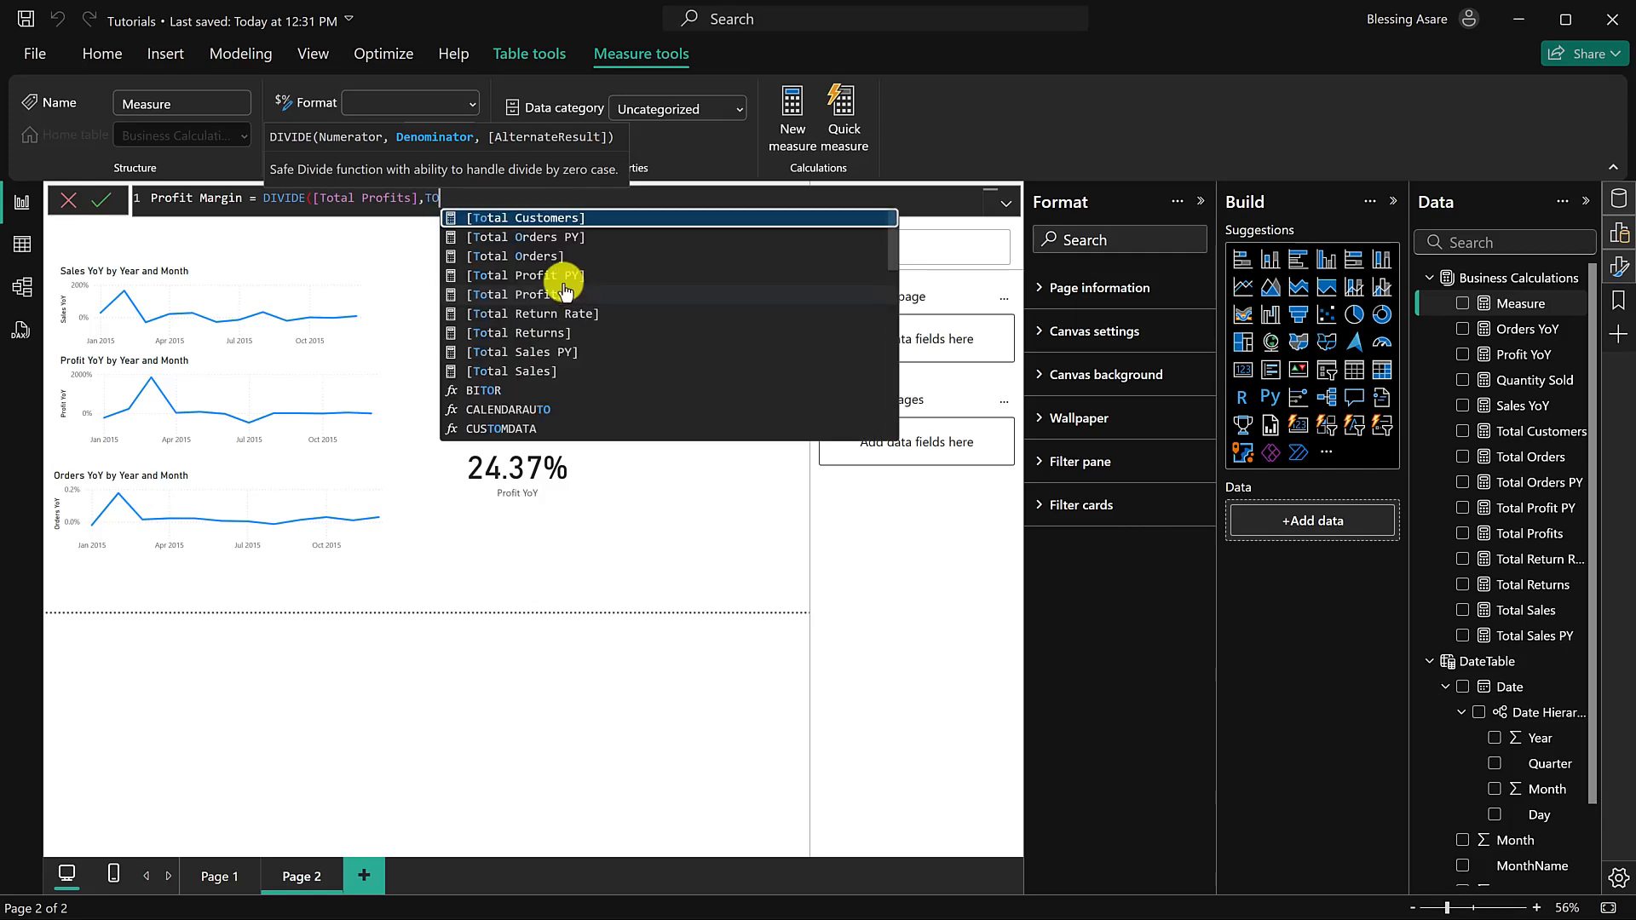
pyautogui.click(559, 371)
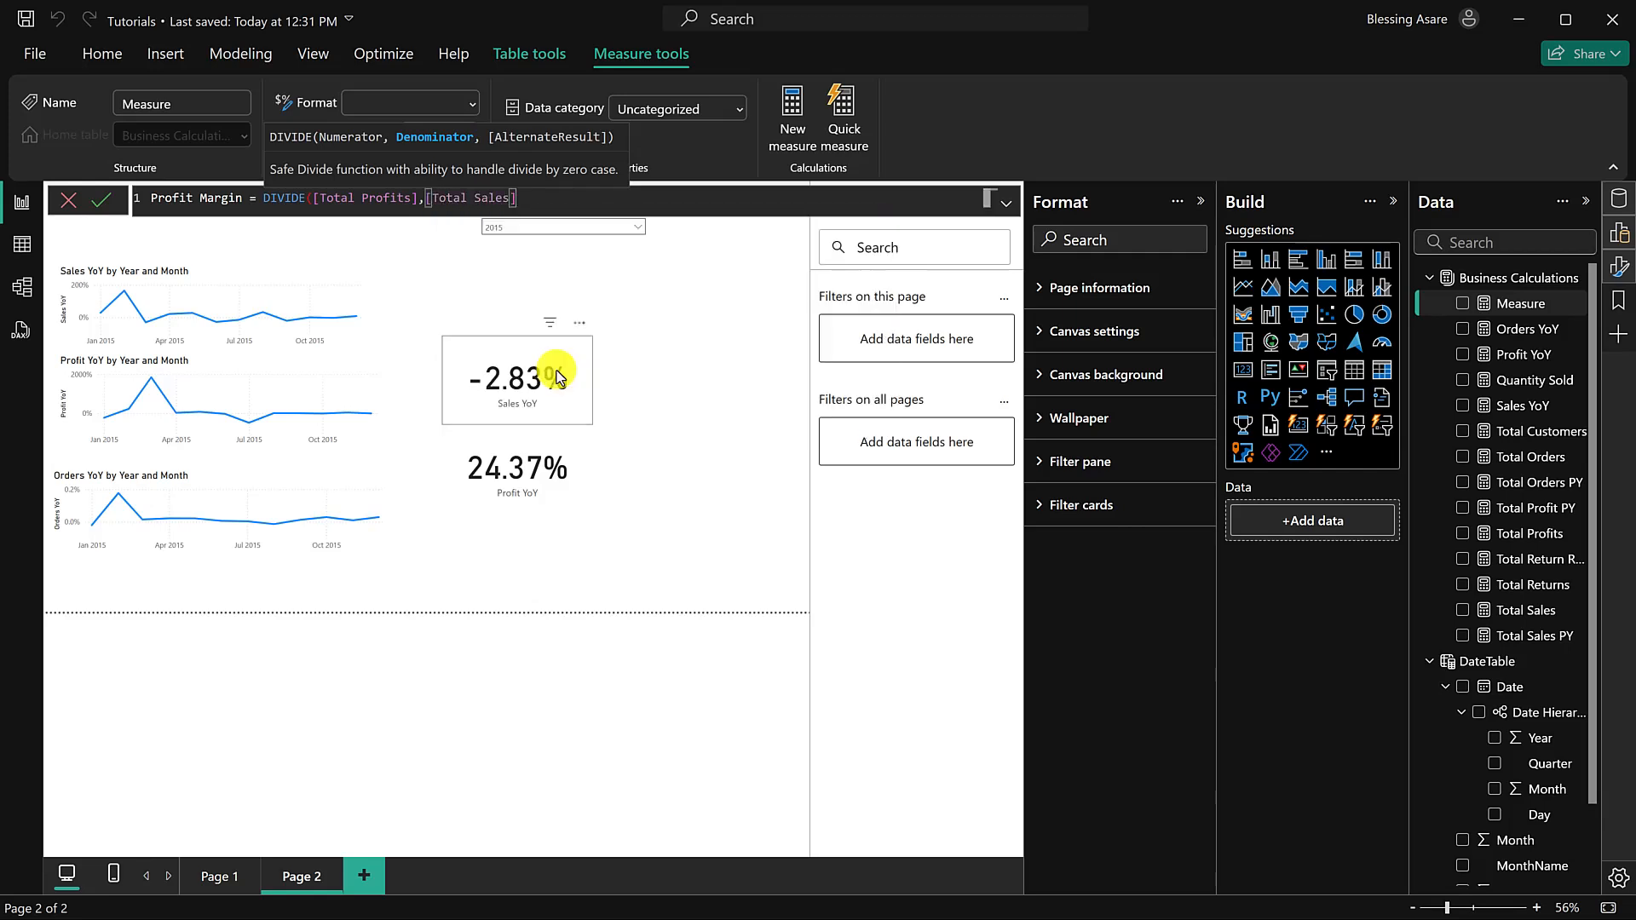
pyautogui.write(',0)')
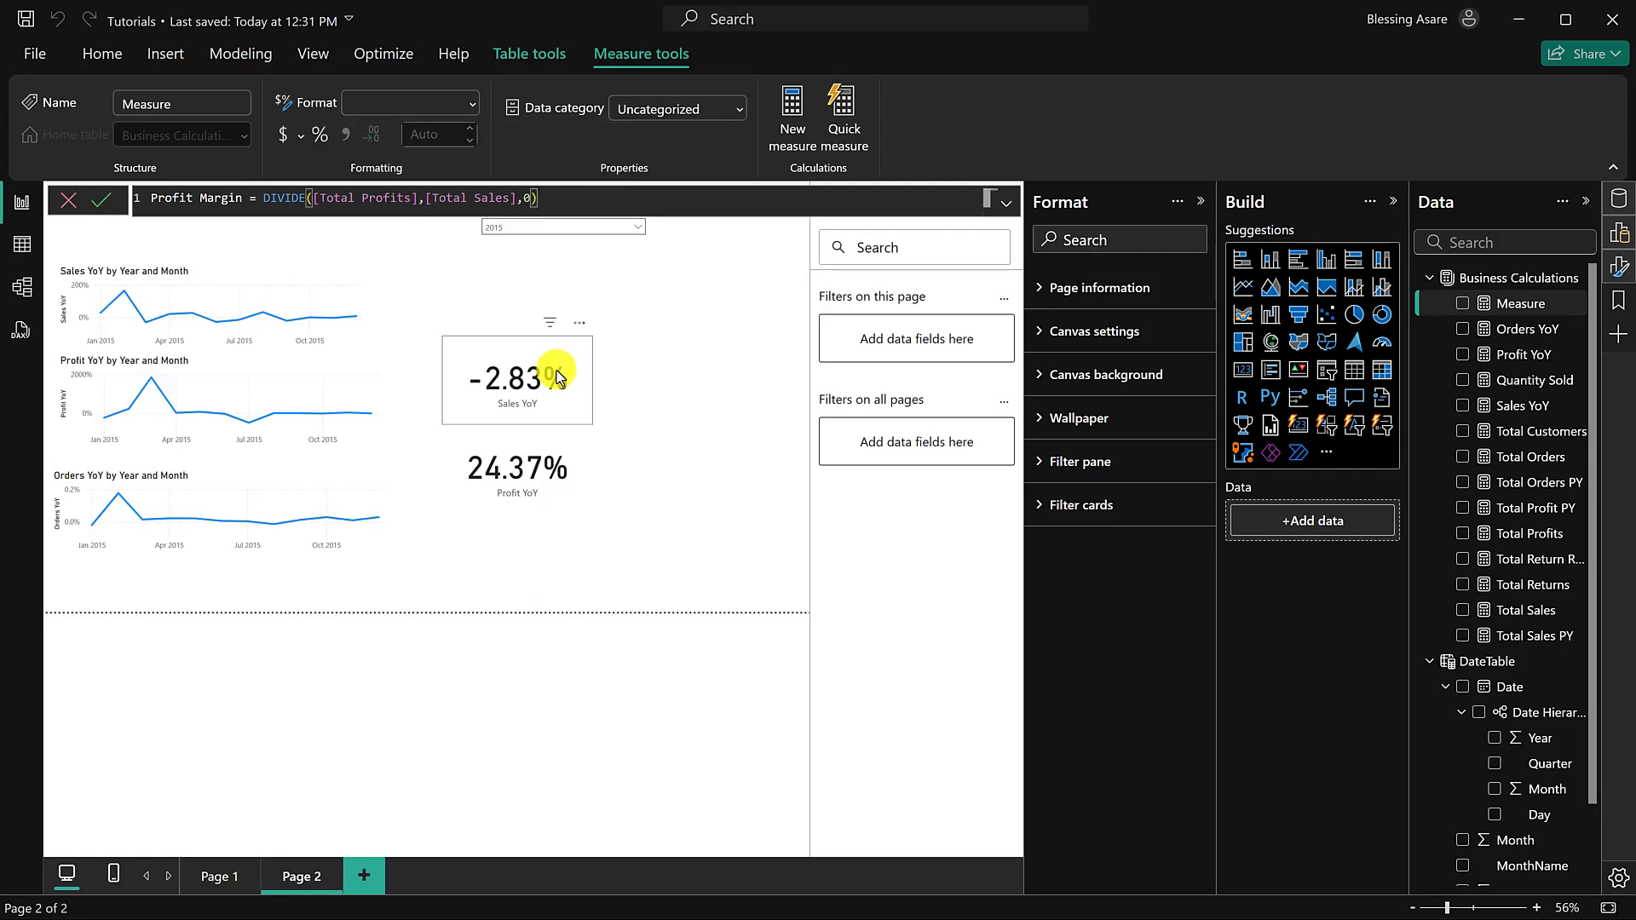
pyautogui.click(101, 201)
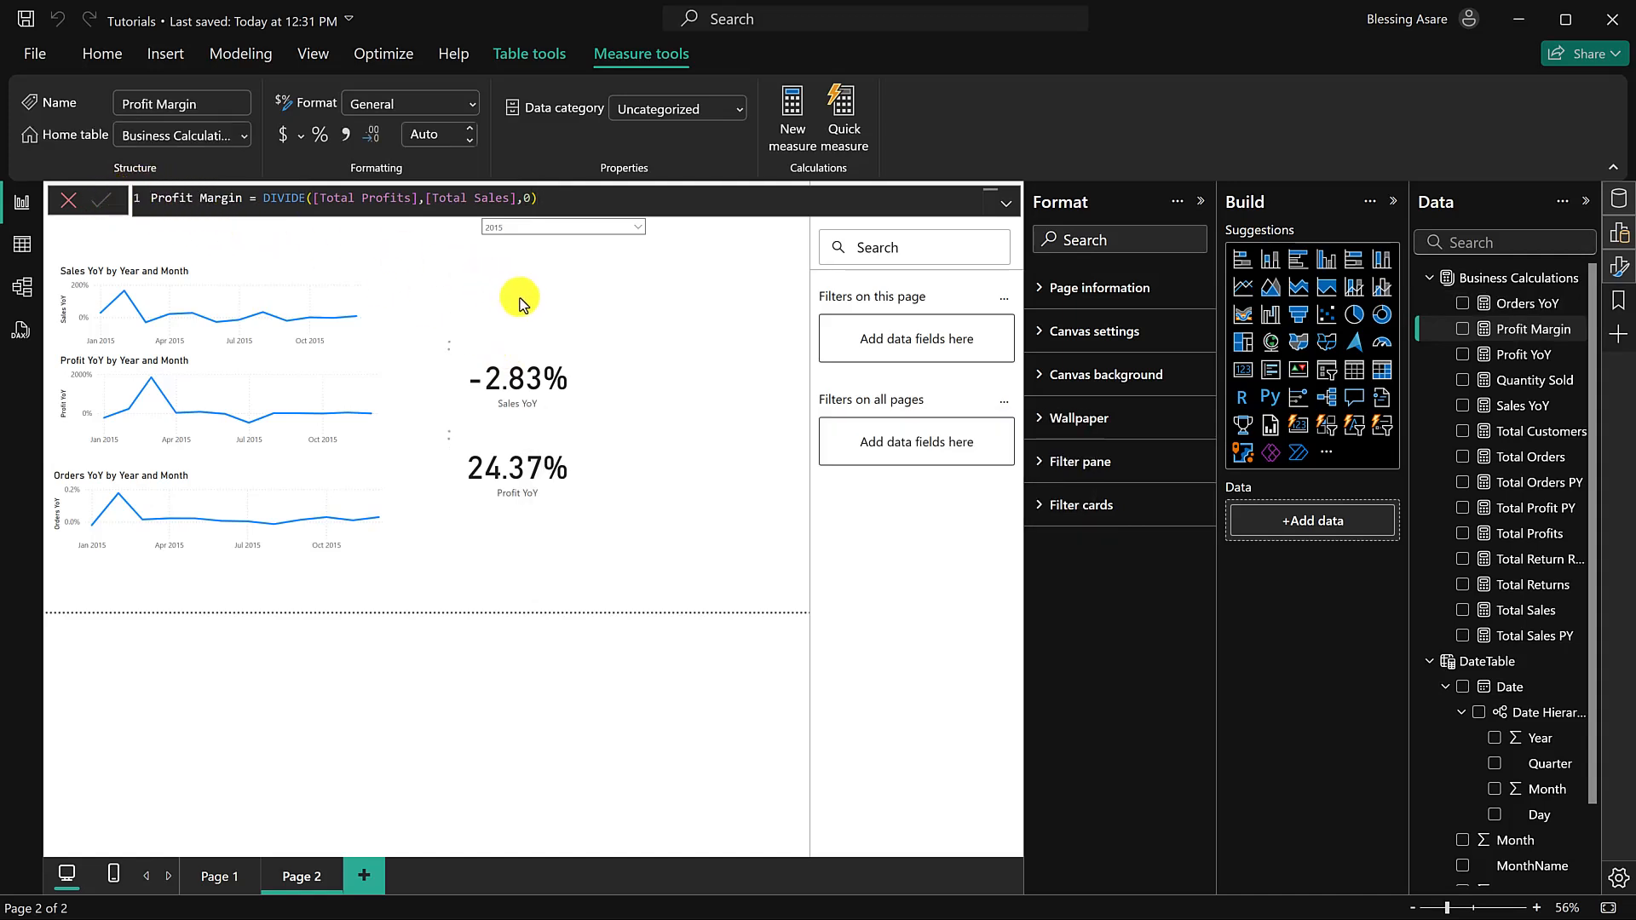
# Step: Format the Profit Margin measure as a decimal number with a thousands separator and two decimal places
pyautogui.click(542, 198)
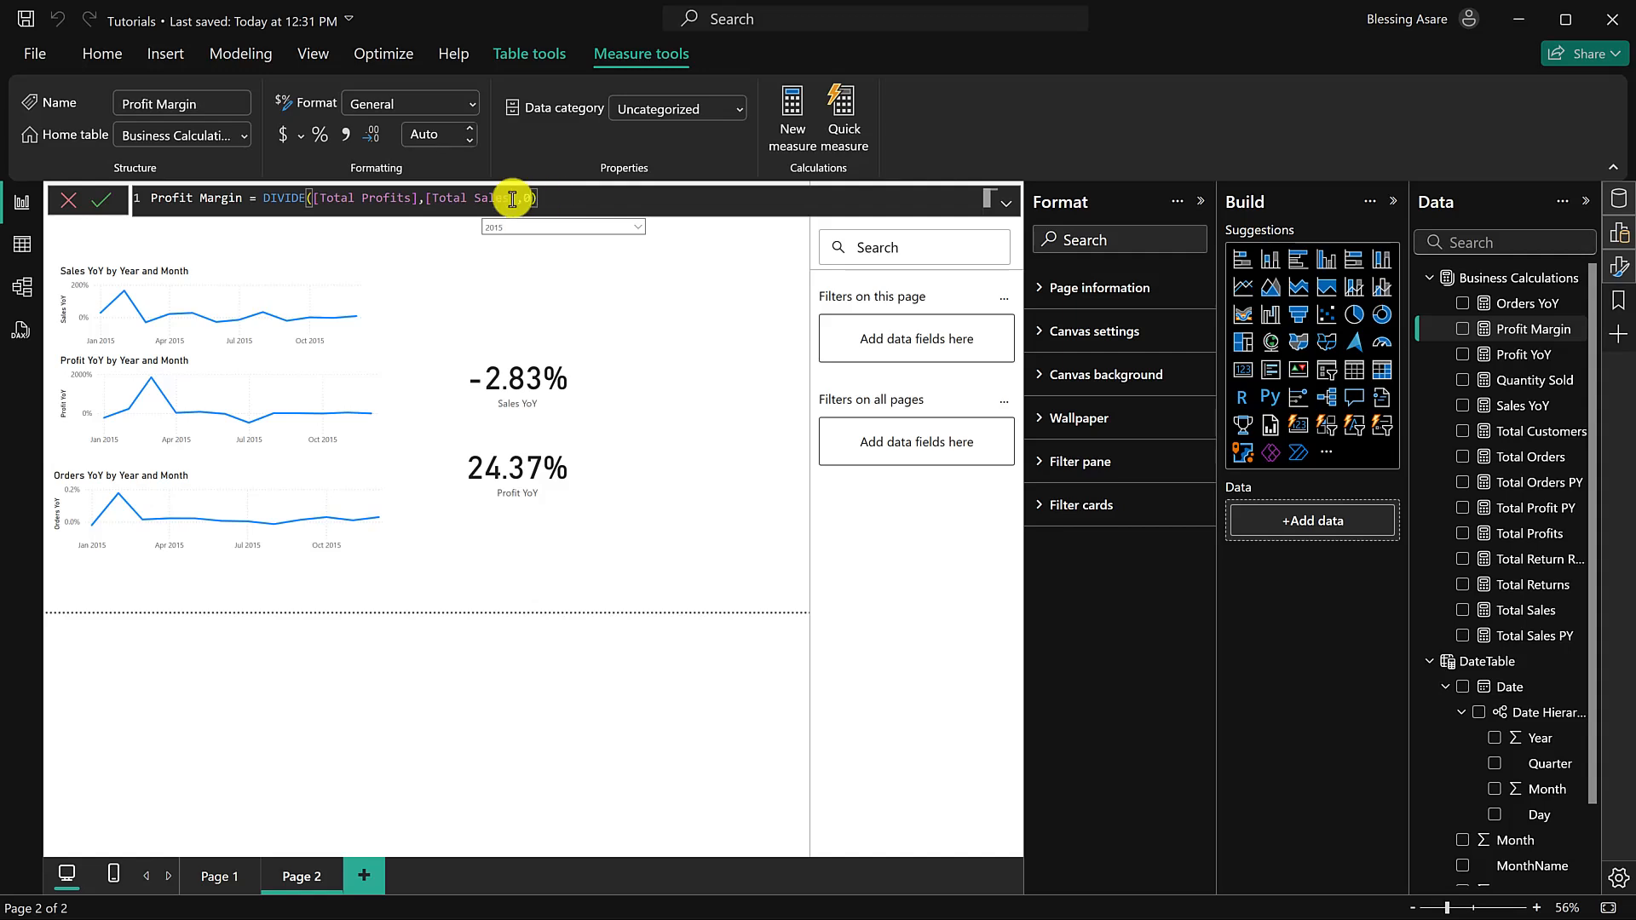
pyautogui.click(347, 134)
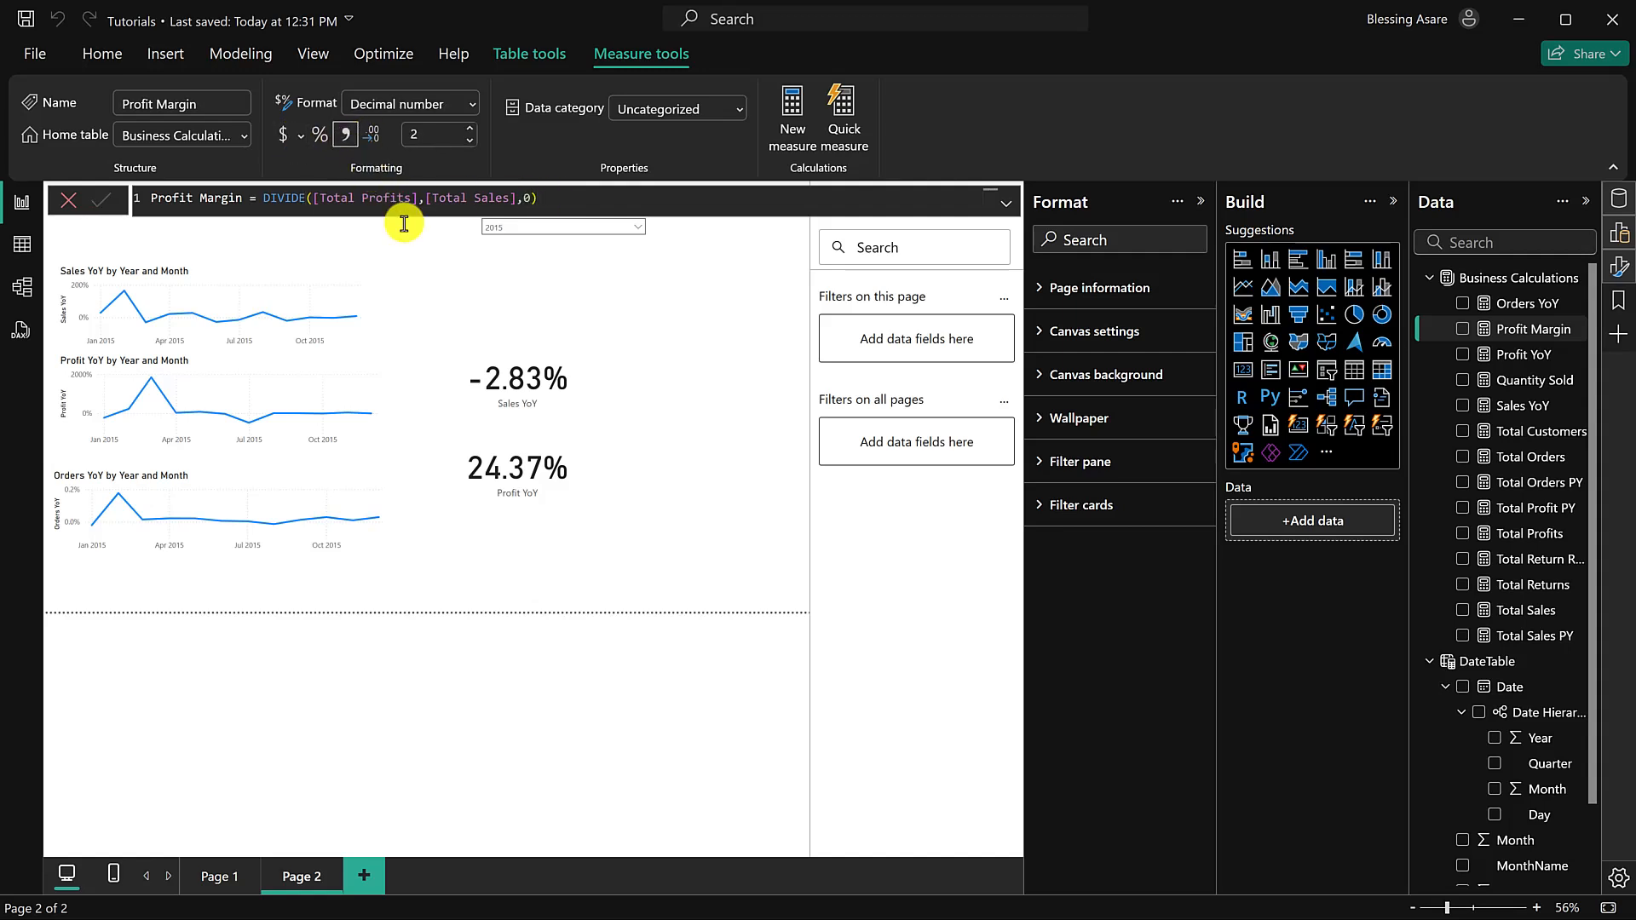
# Step: Add a card visual beside the Sales YoY card, beneath the Year slicer, and show the Profit Margin measure in it
pyautogui.click(498, 533)
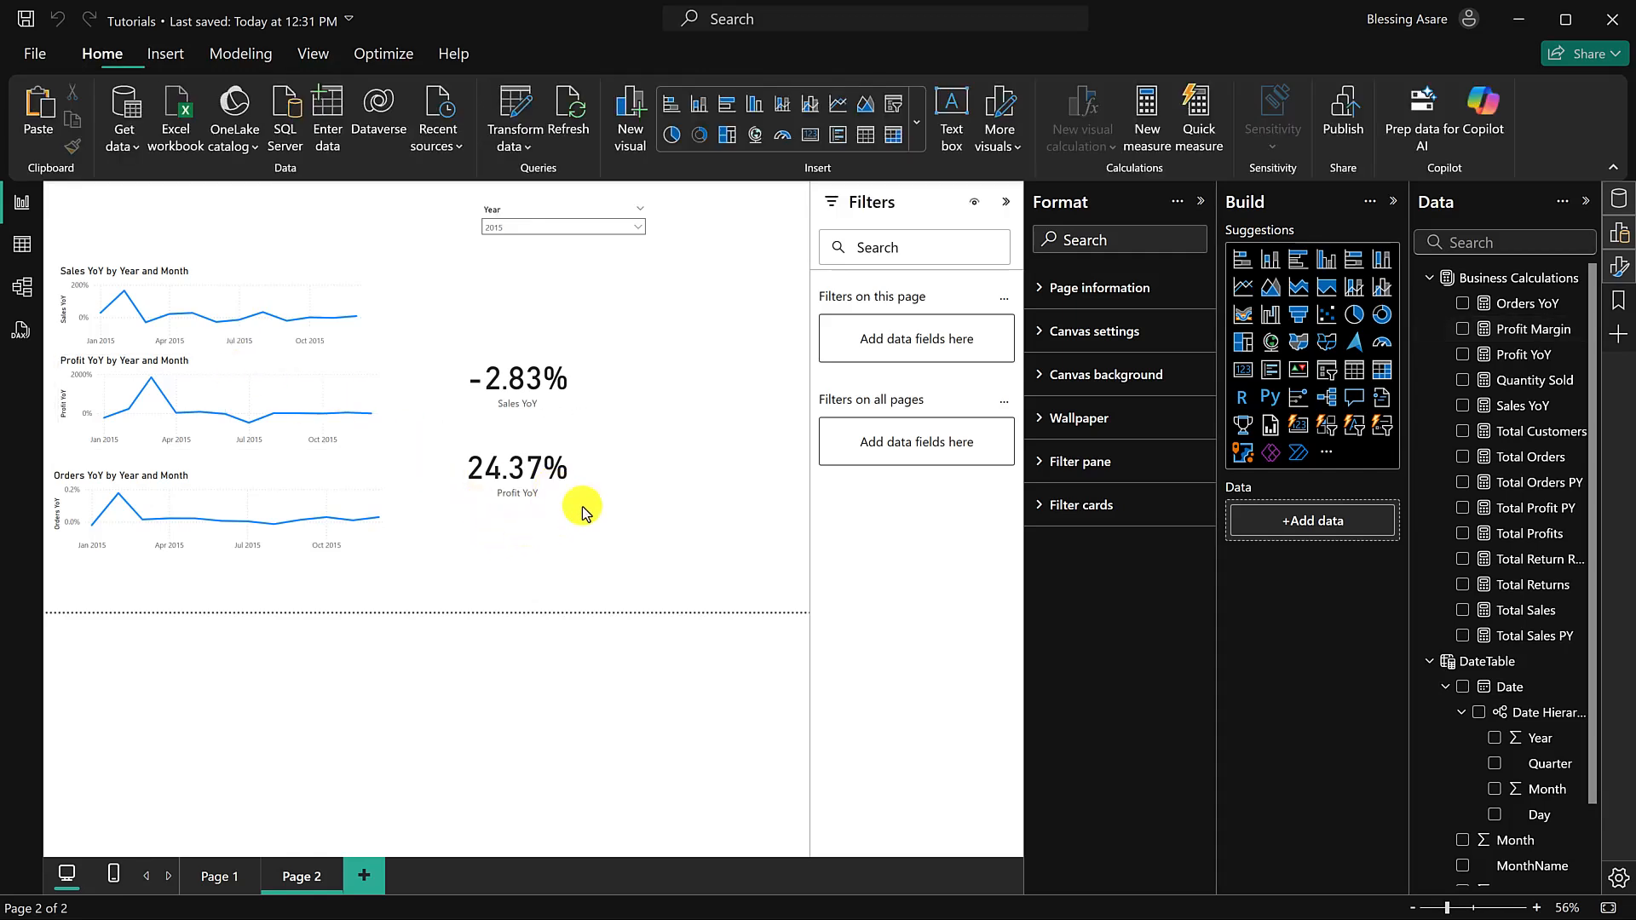
pyautogui.click(1243, 373)
pyautogui.moveTo(688, 189); pyautogui.dragTo(661, 315)
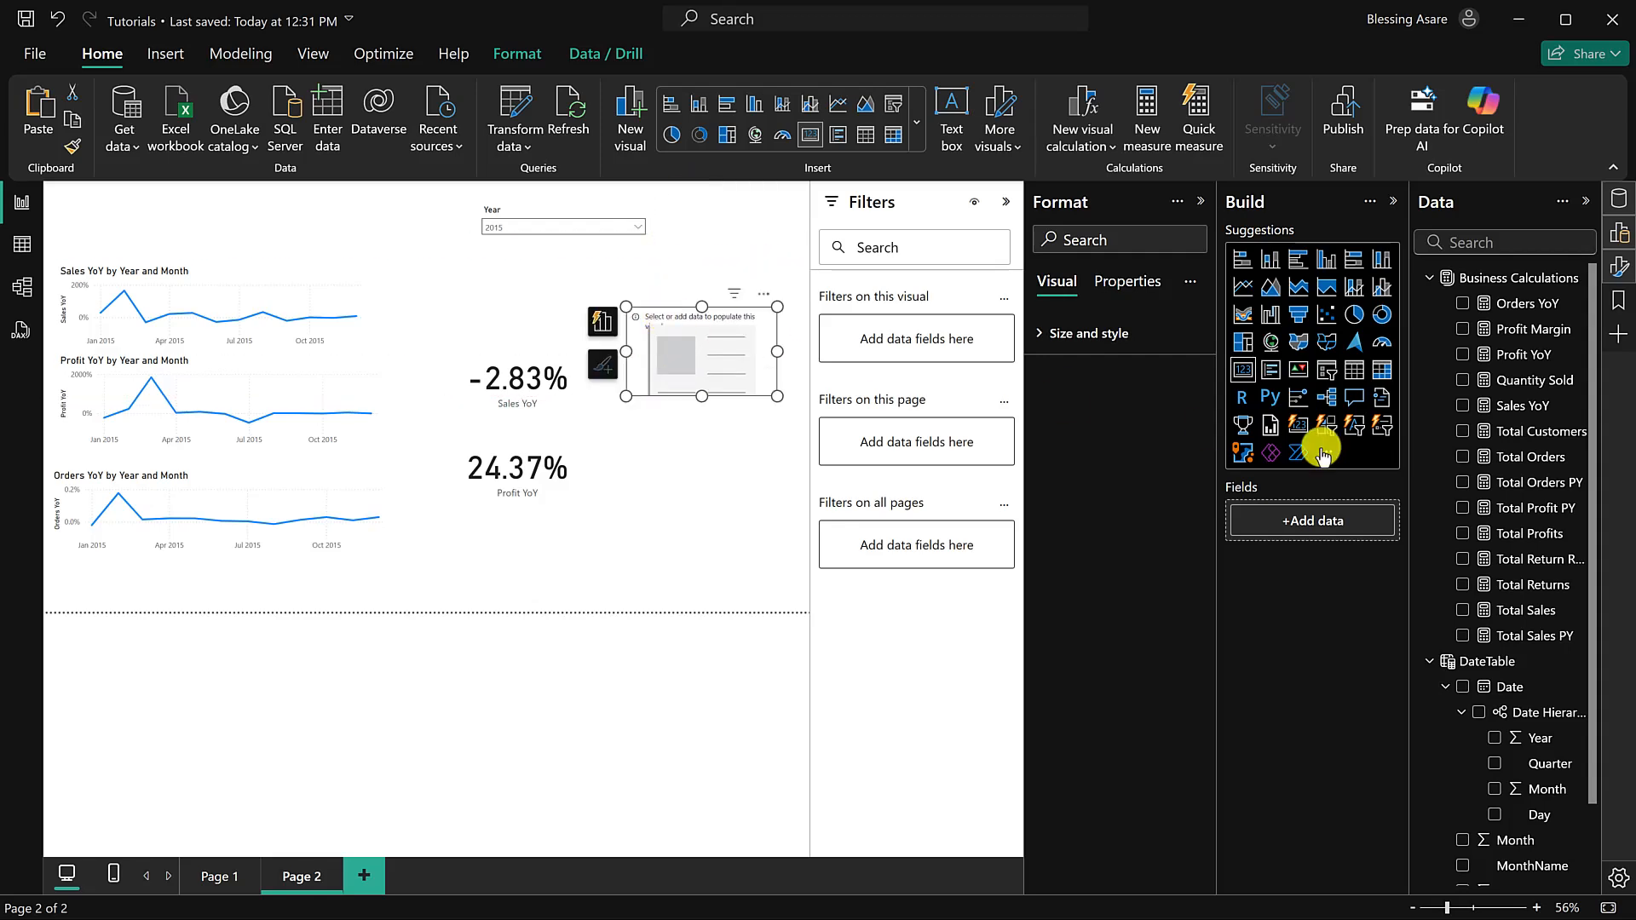
pyautogui.click(1463, 330)
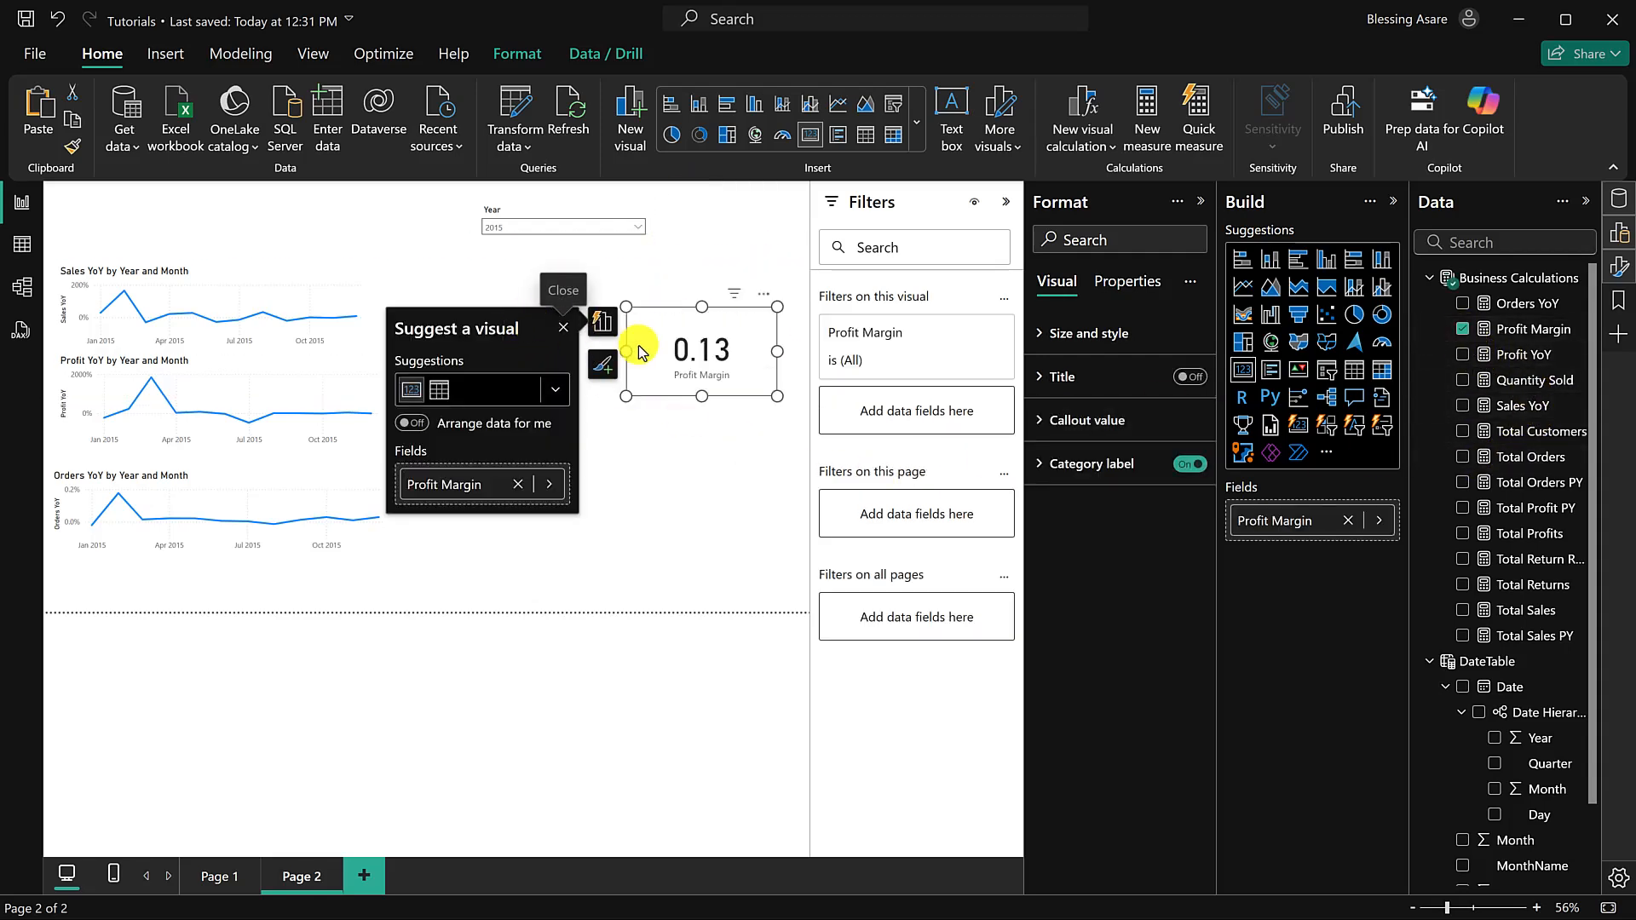
# Step: Format the Profit Margin measure as a percentage with two decimal places
pyautogui.click(1526, 330)
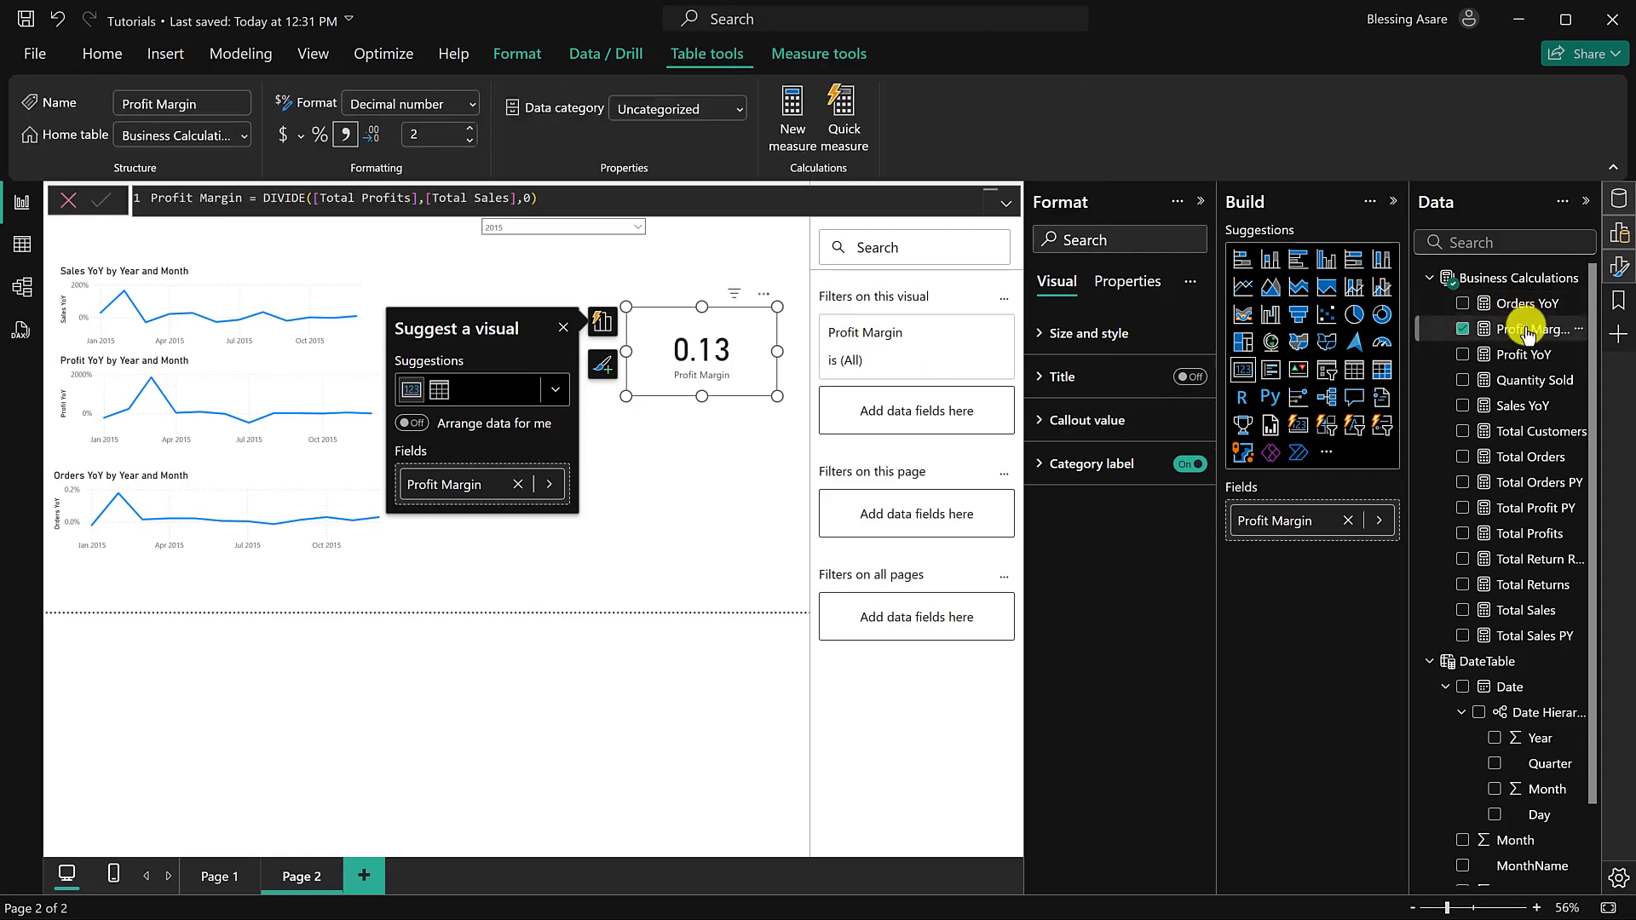
pyautogui.click(324, 145)
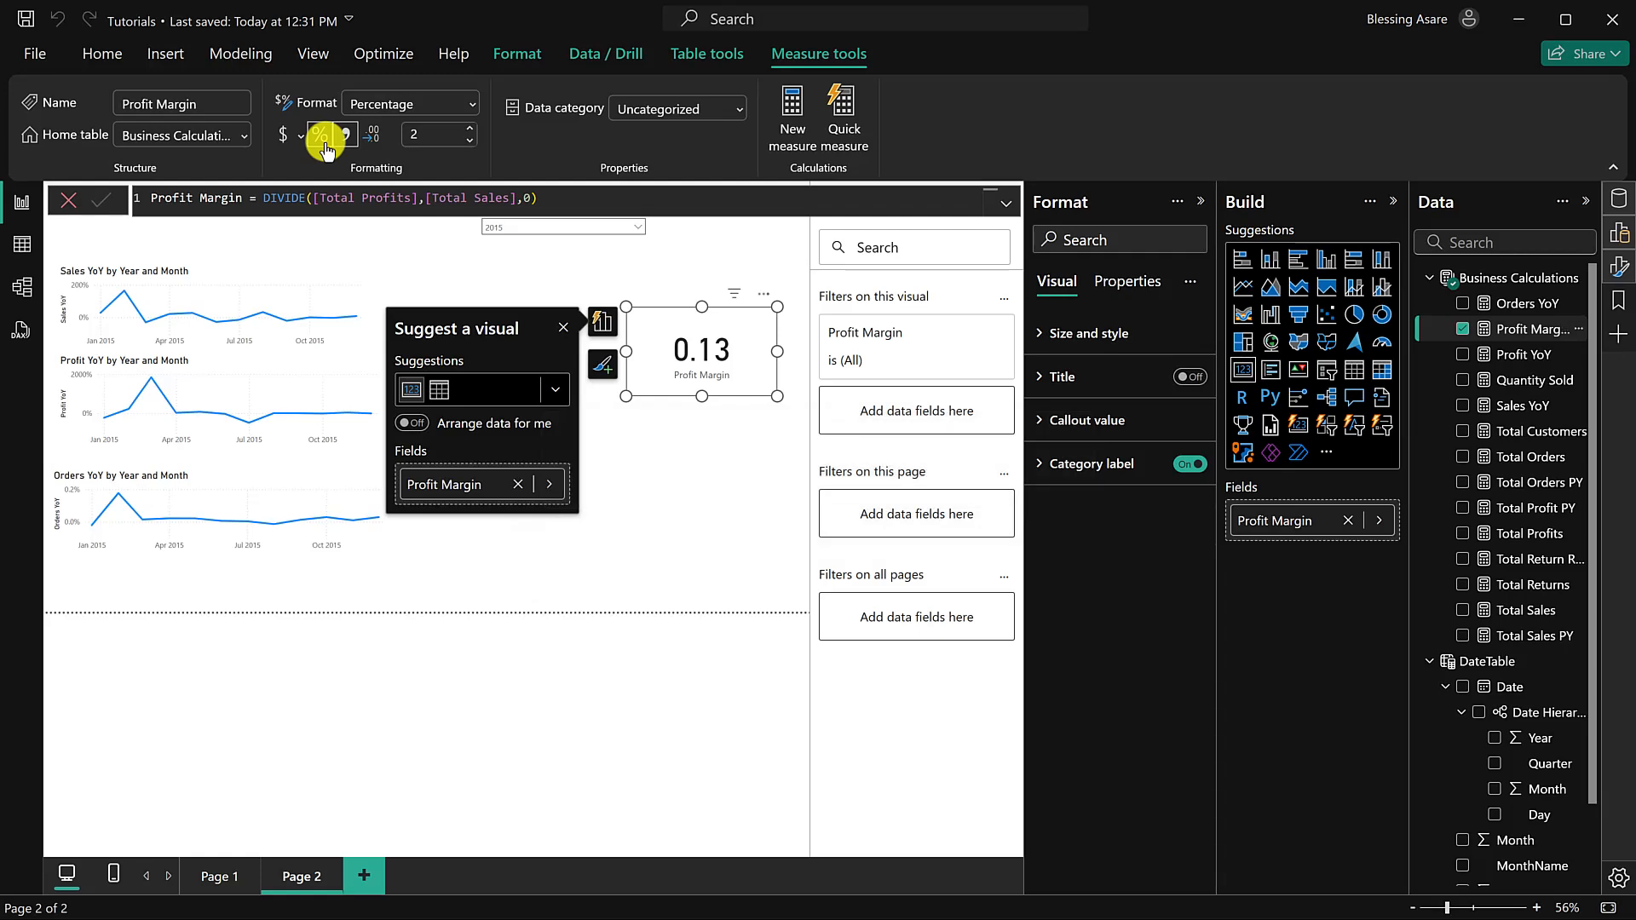
pyautogui.click(675, 514)
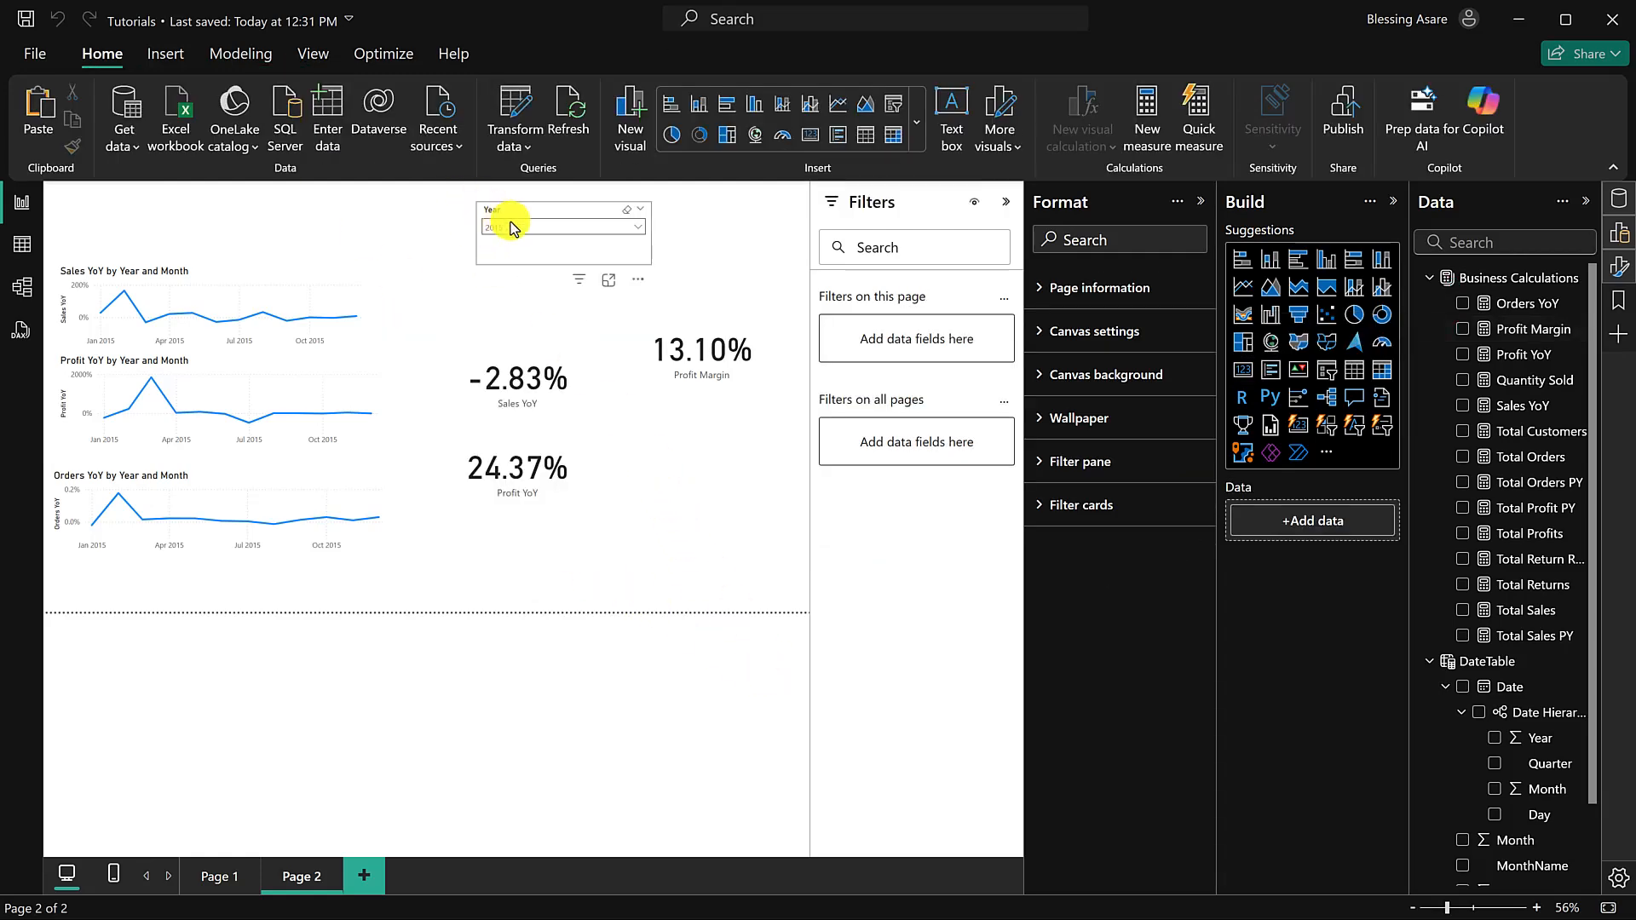
# Step: Clear the Year slicer, check the visuals for 2017 and 2018, and leave the page filtered to 2016
pyautogui.click(627, 215)
pyautogui.click(626, 213)
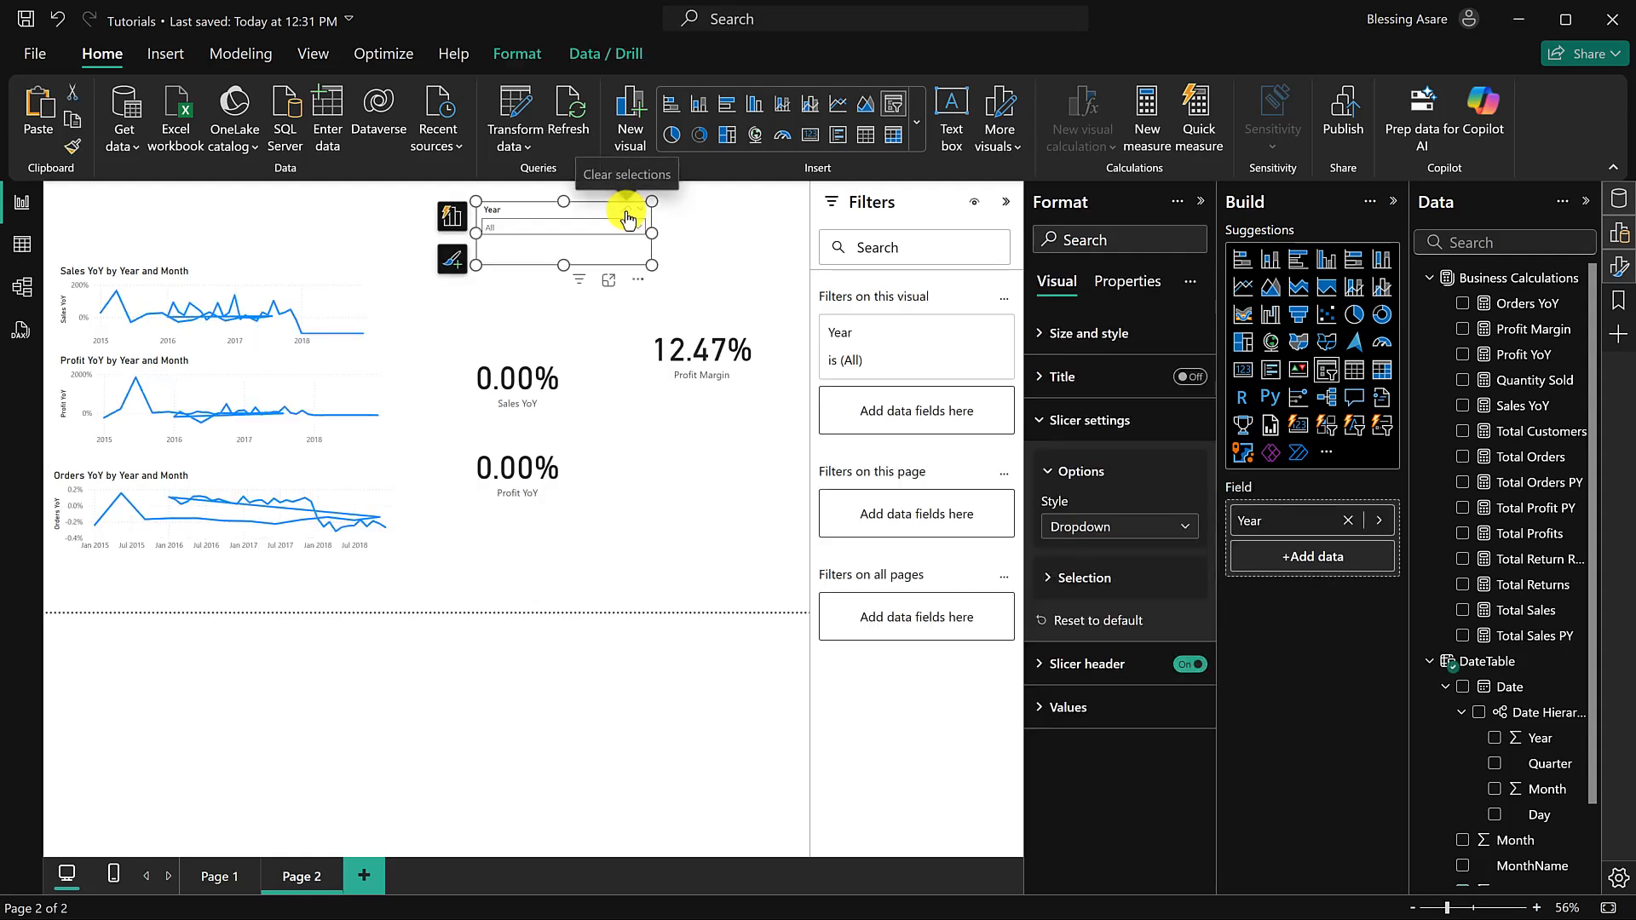
pyautogui.click(587, 235)
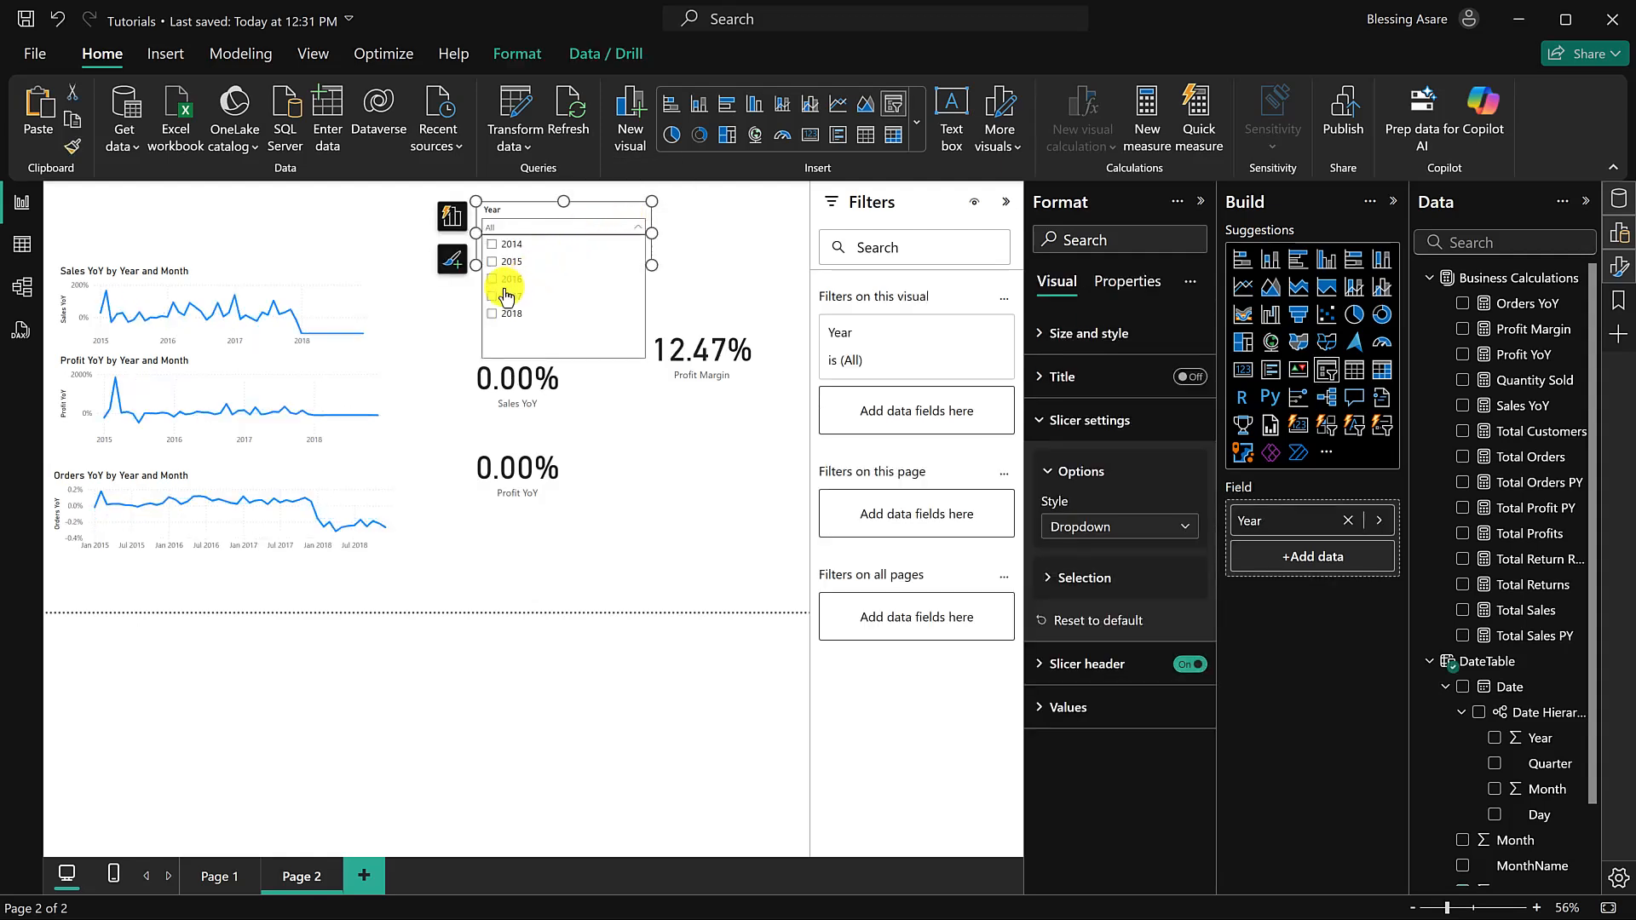
pyautogui.click(504, 296)
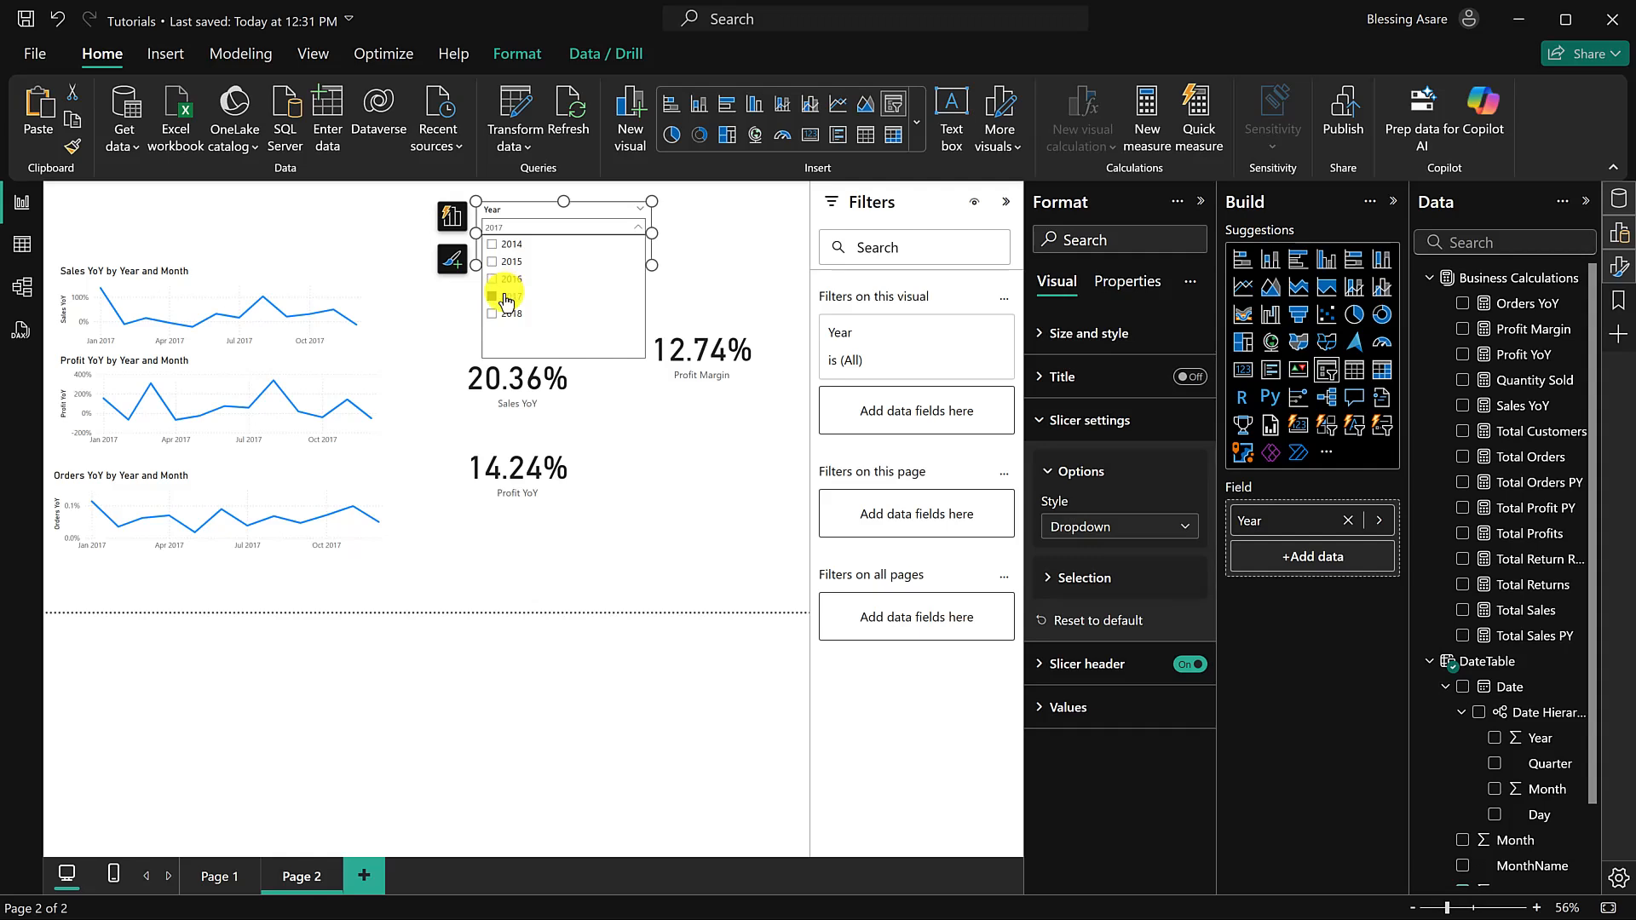
pyautogui.click(512, 316)
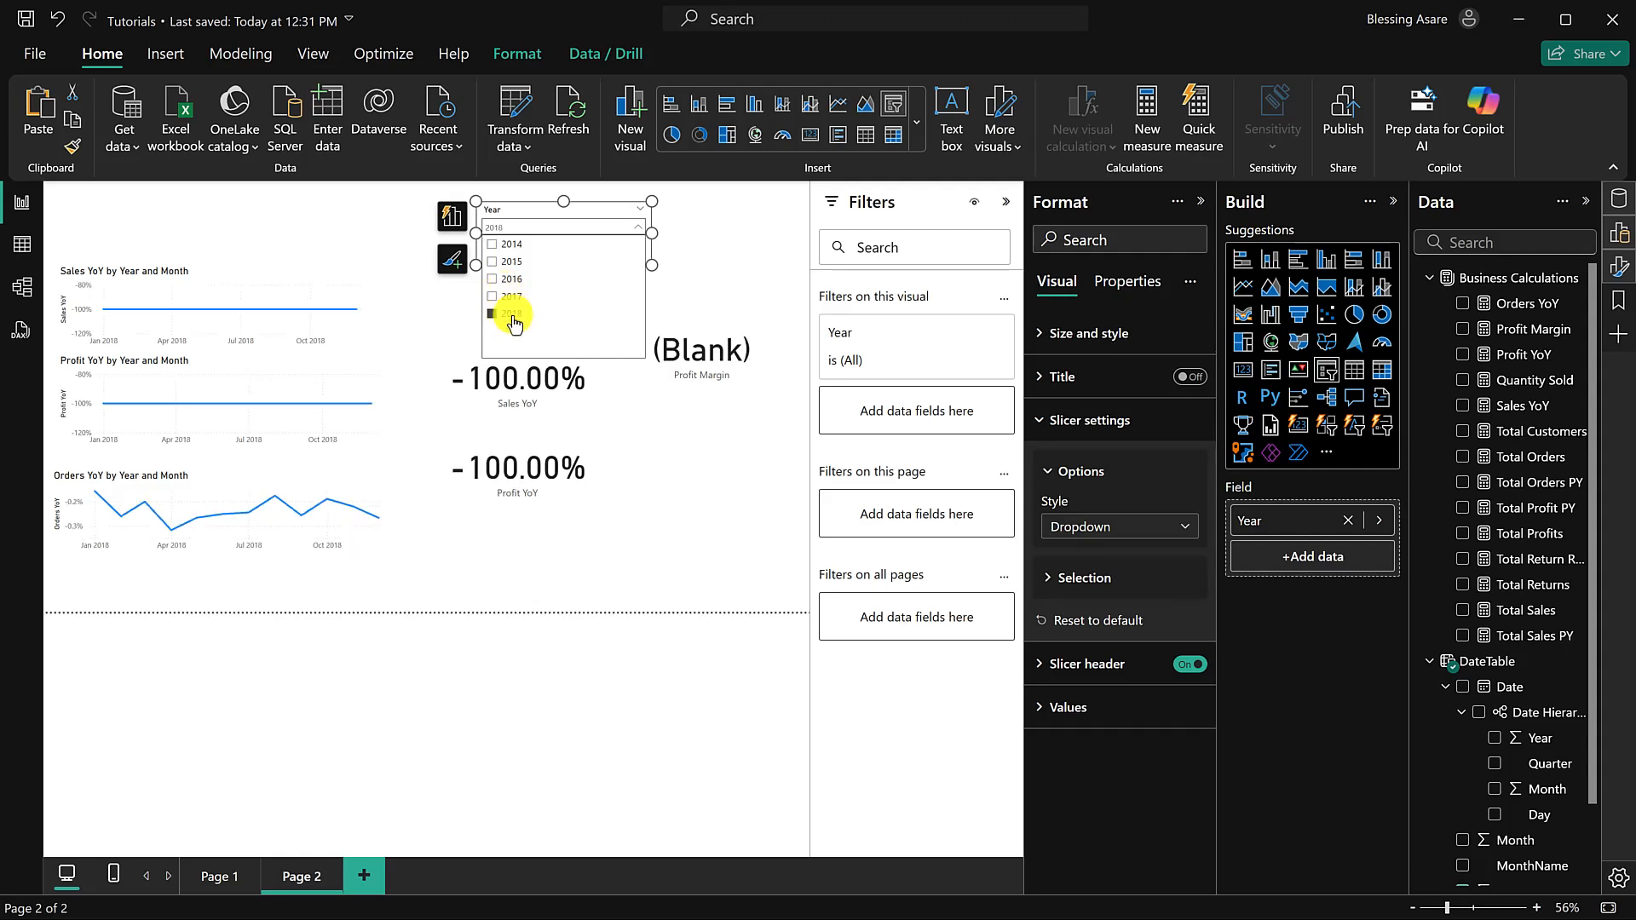
pyautogui.click(508, 296)
pyautogui.click(510, 280)
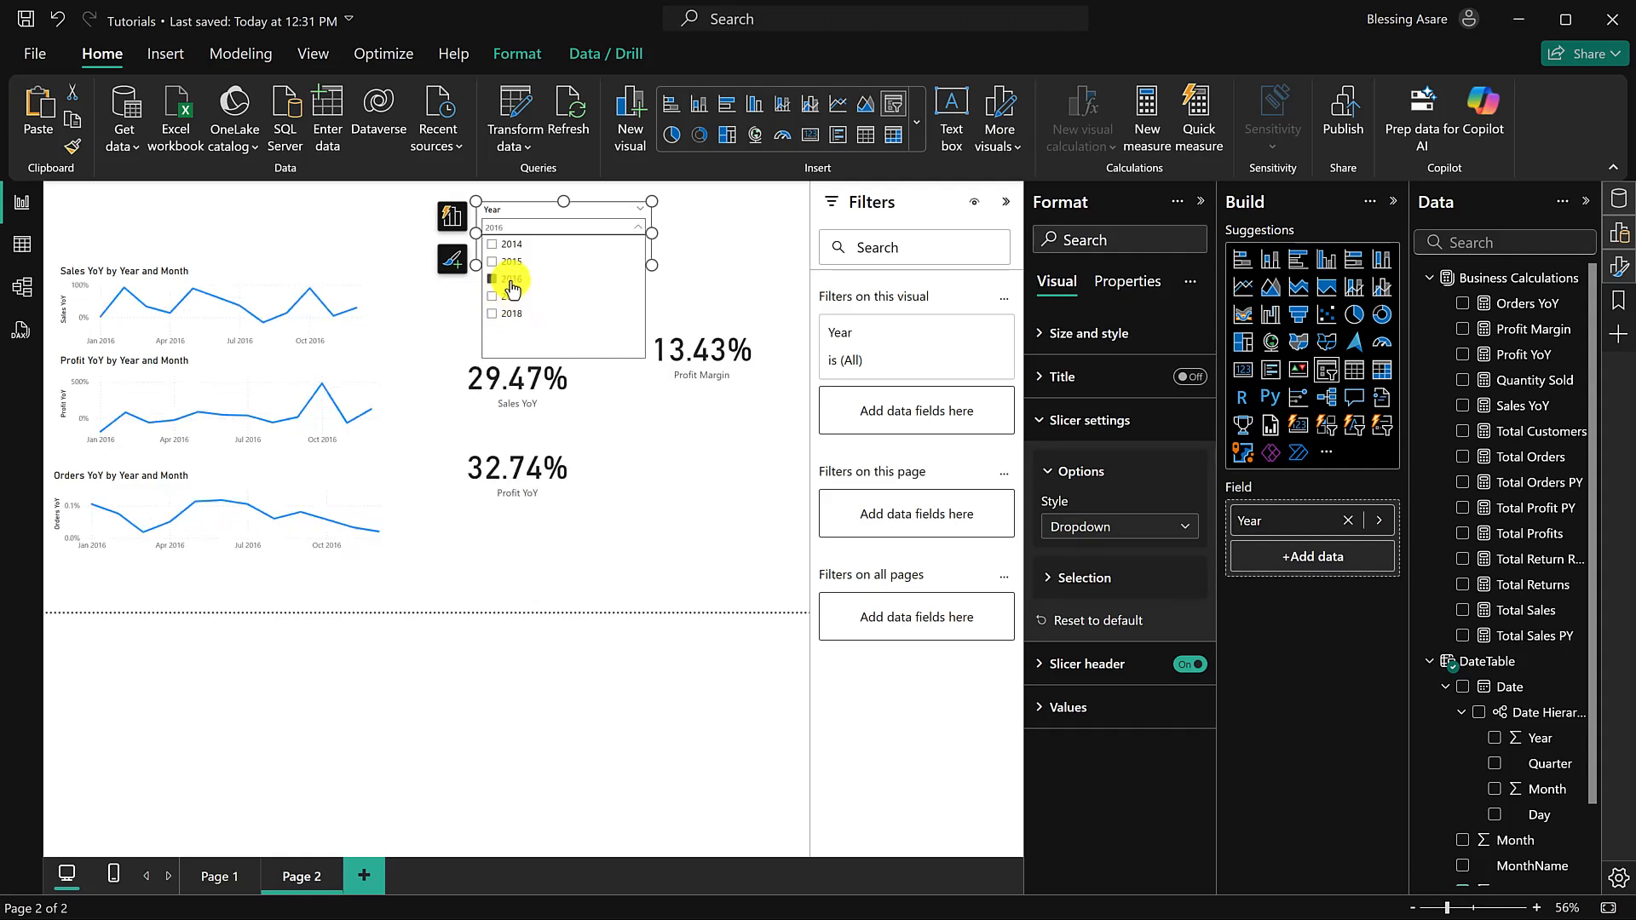
pyautogui.click(699, 473)
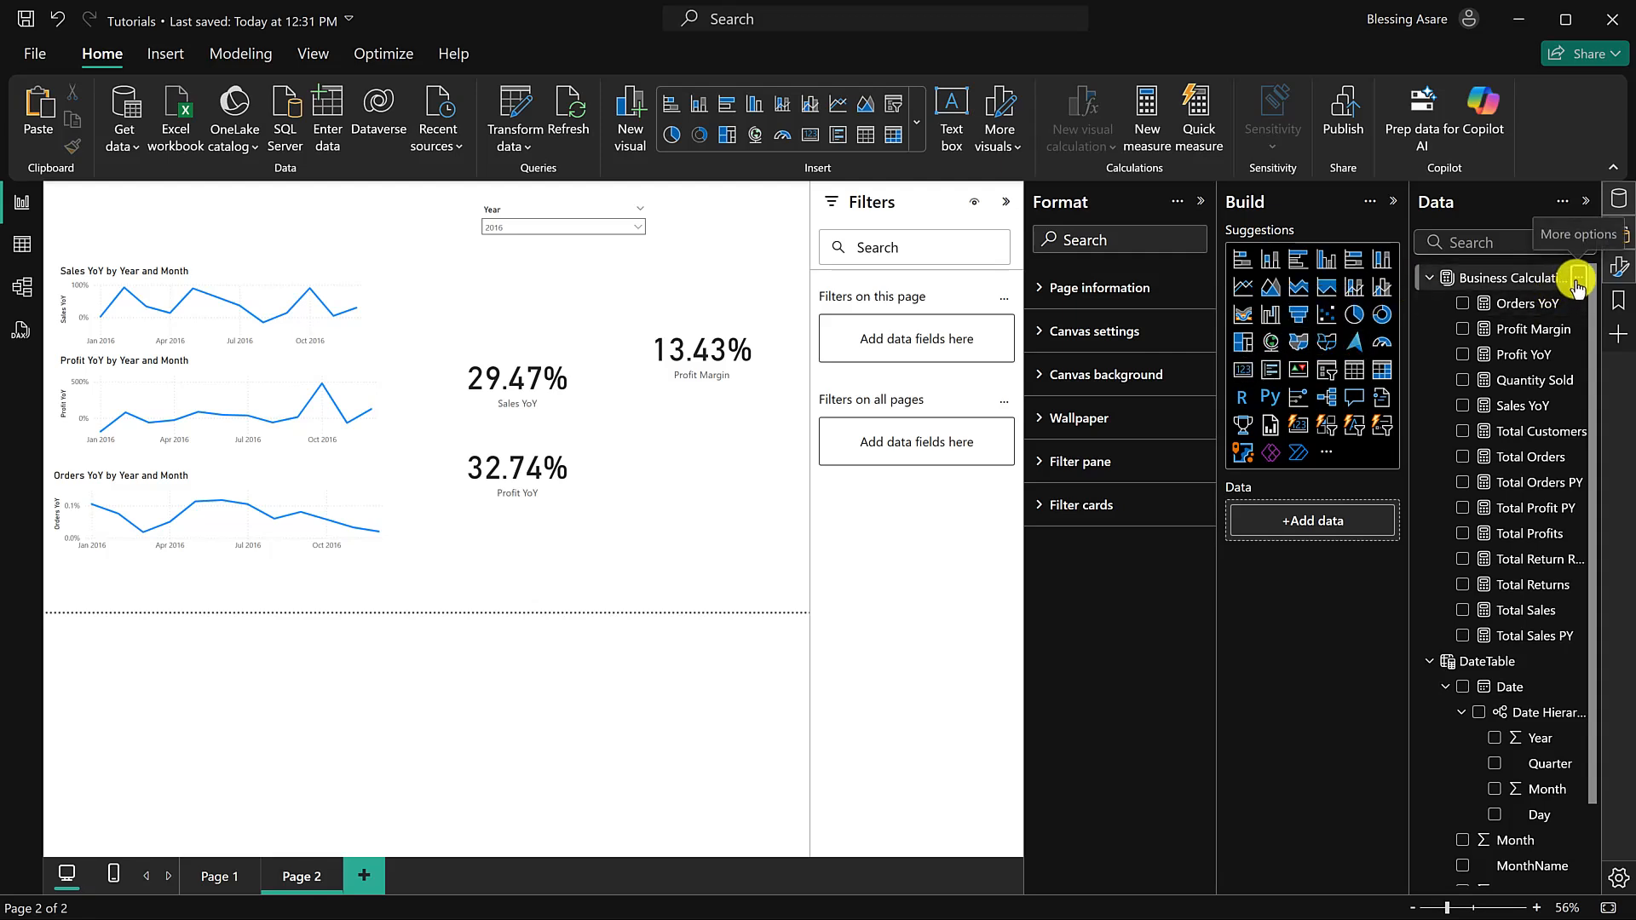
# Step: Start a new measure in Business Calculations named Proft Margin PY and wrap [Profit Margin] in a CALCULATE function
pyautogui.click(1574, 285)
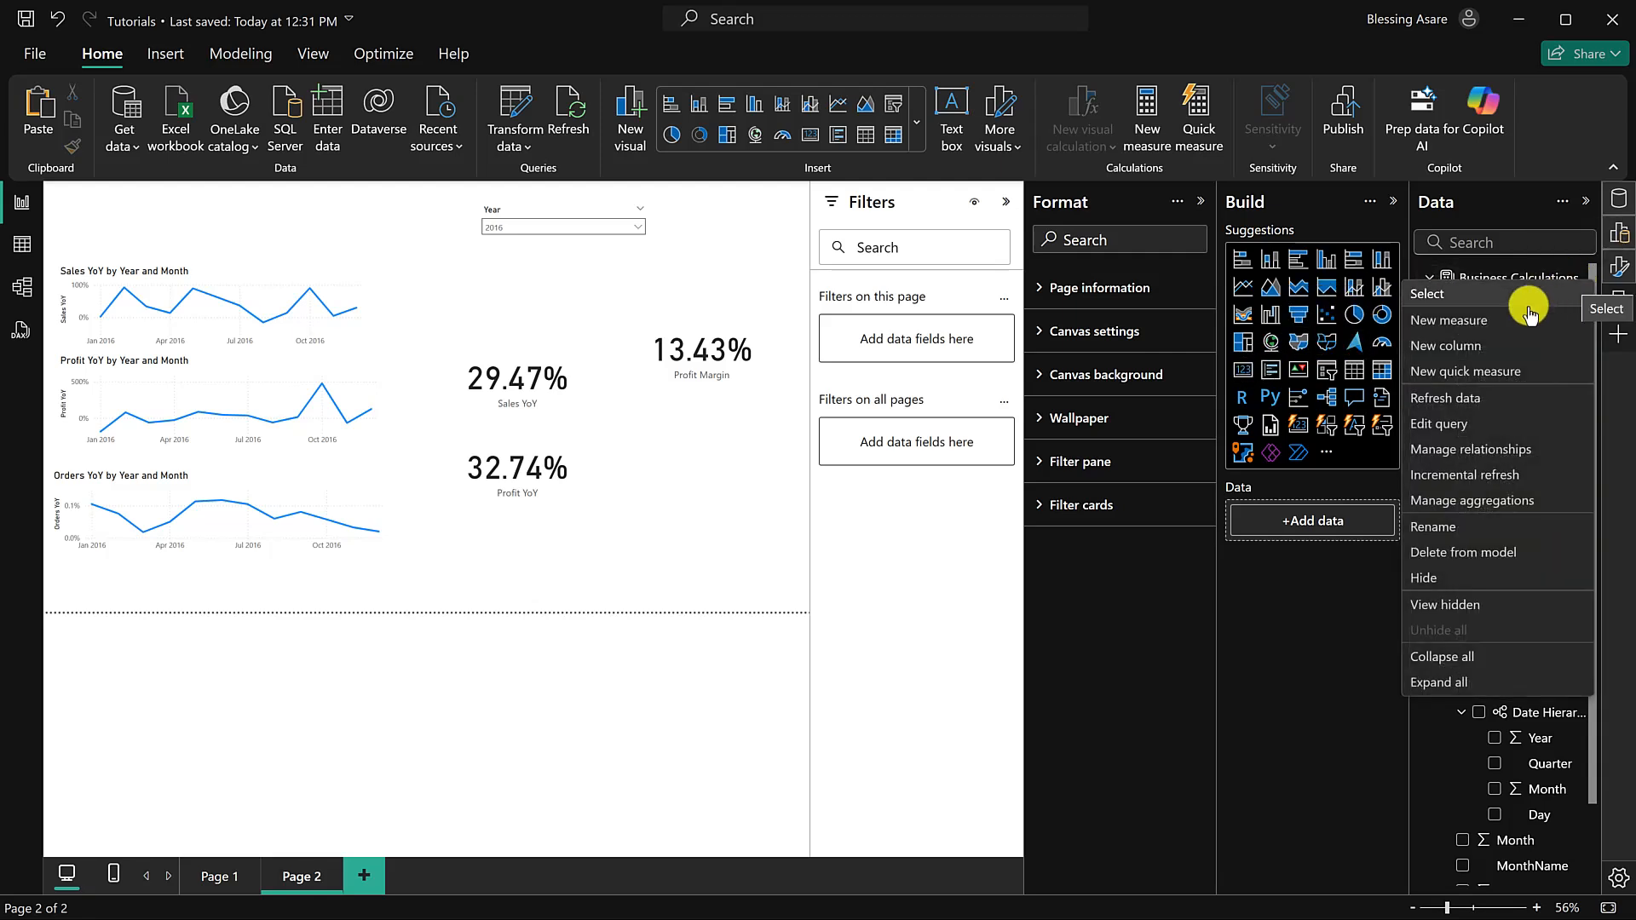
pyautogui.press('Escape')
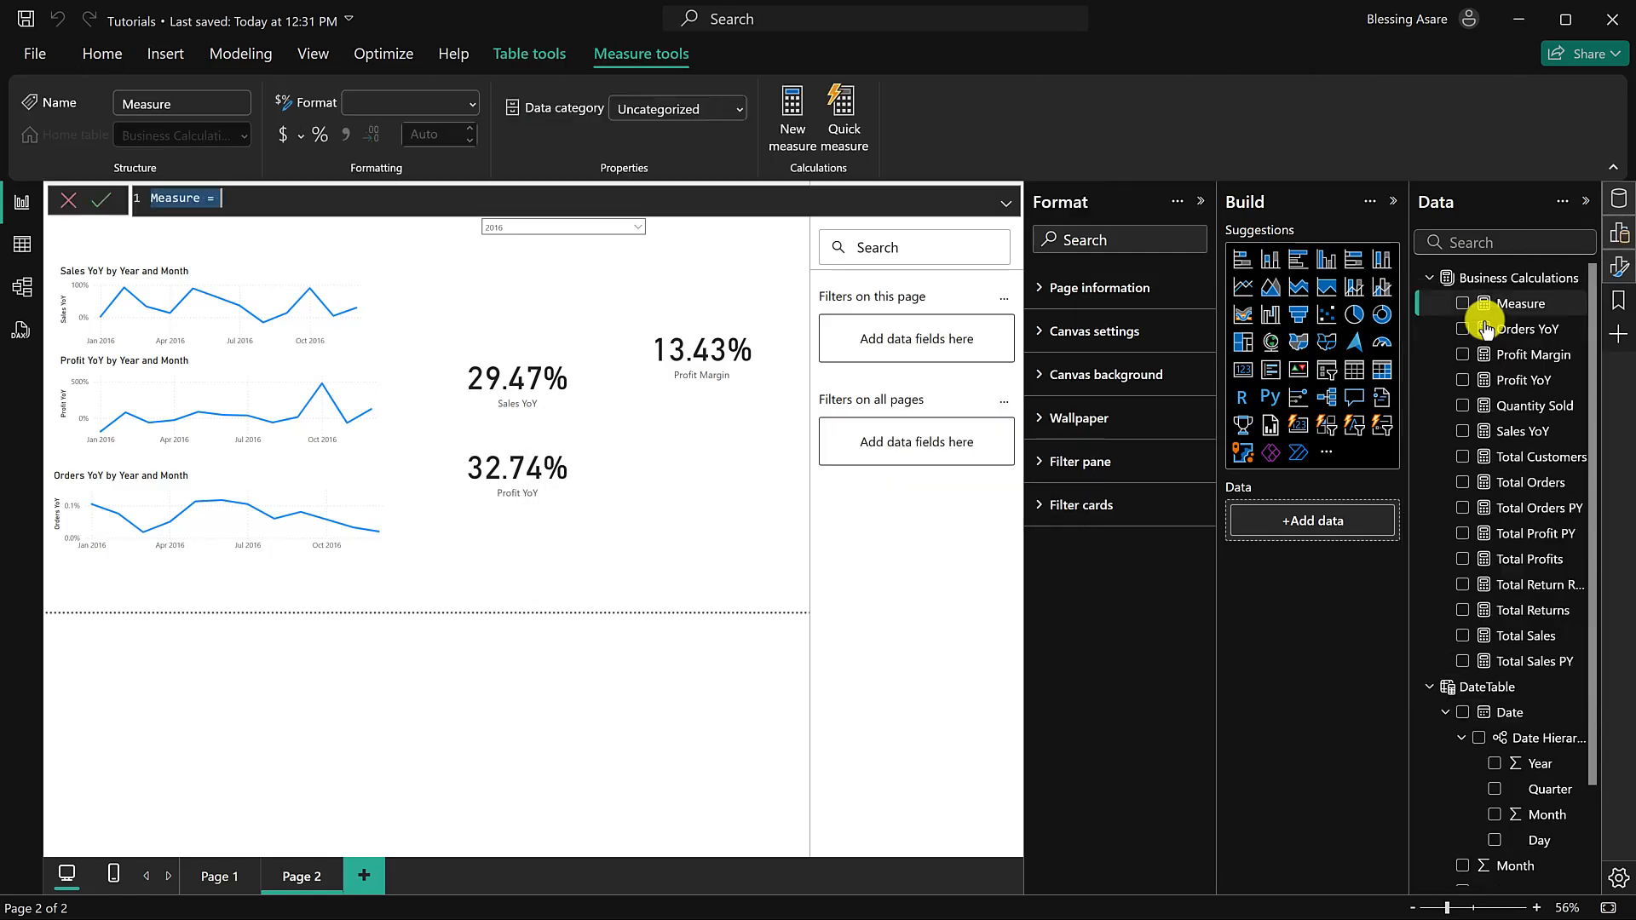
pyautogui.write('Proft')
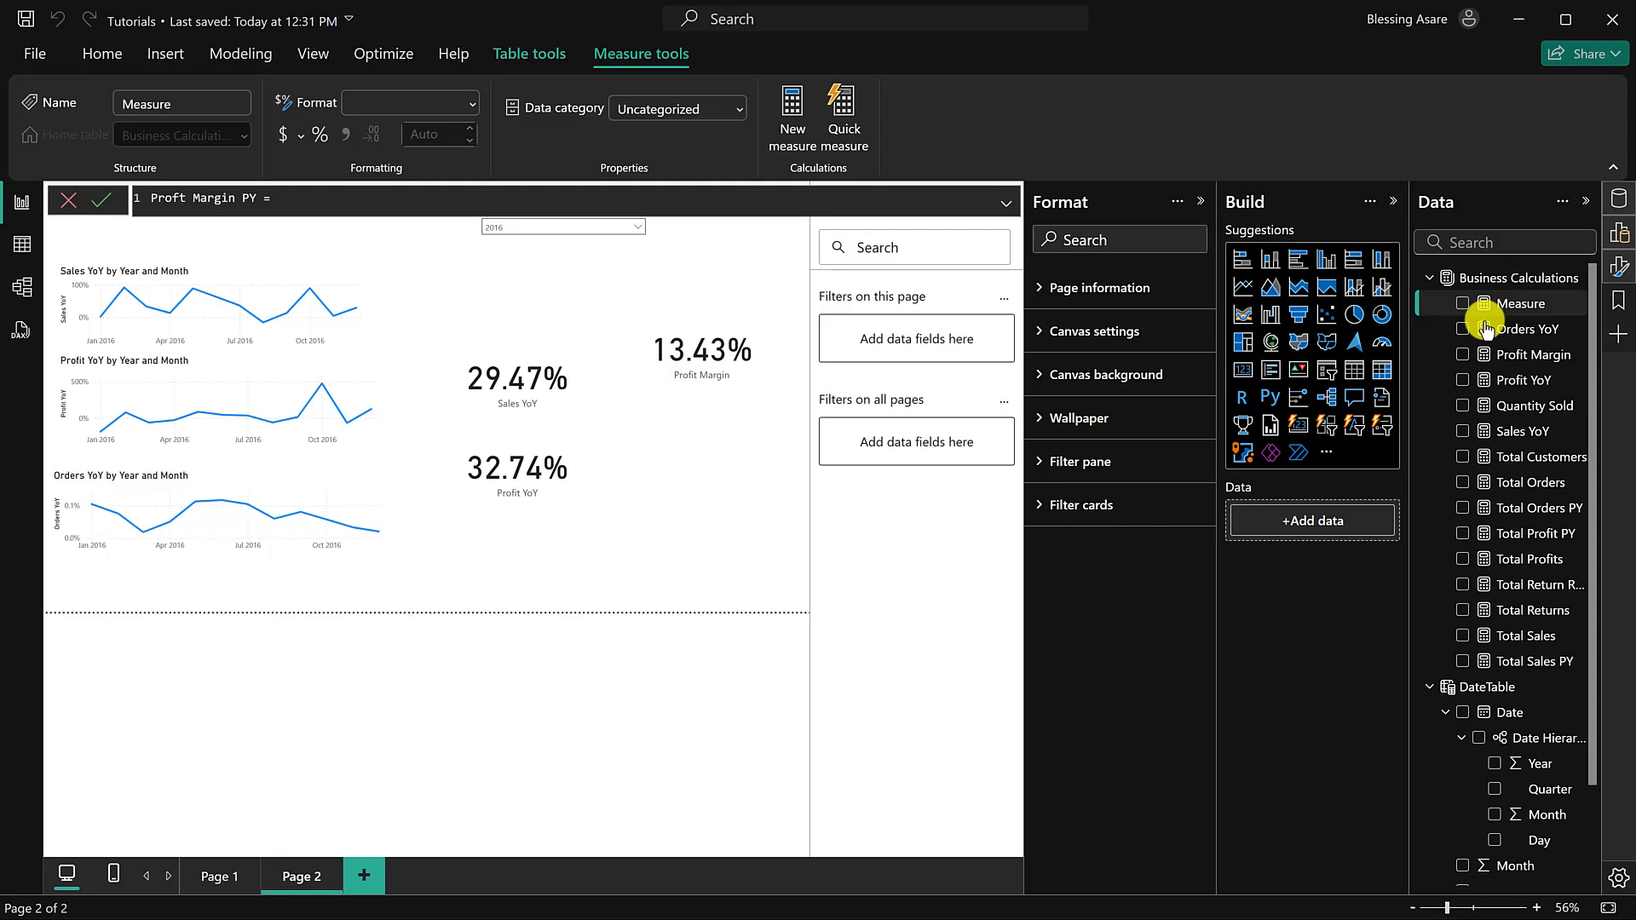
pyautogui.write('[PRO')
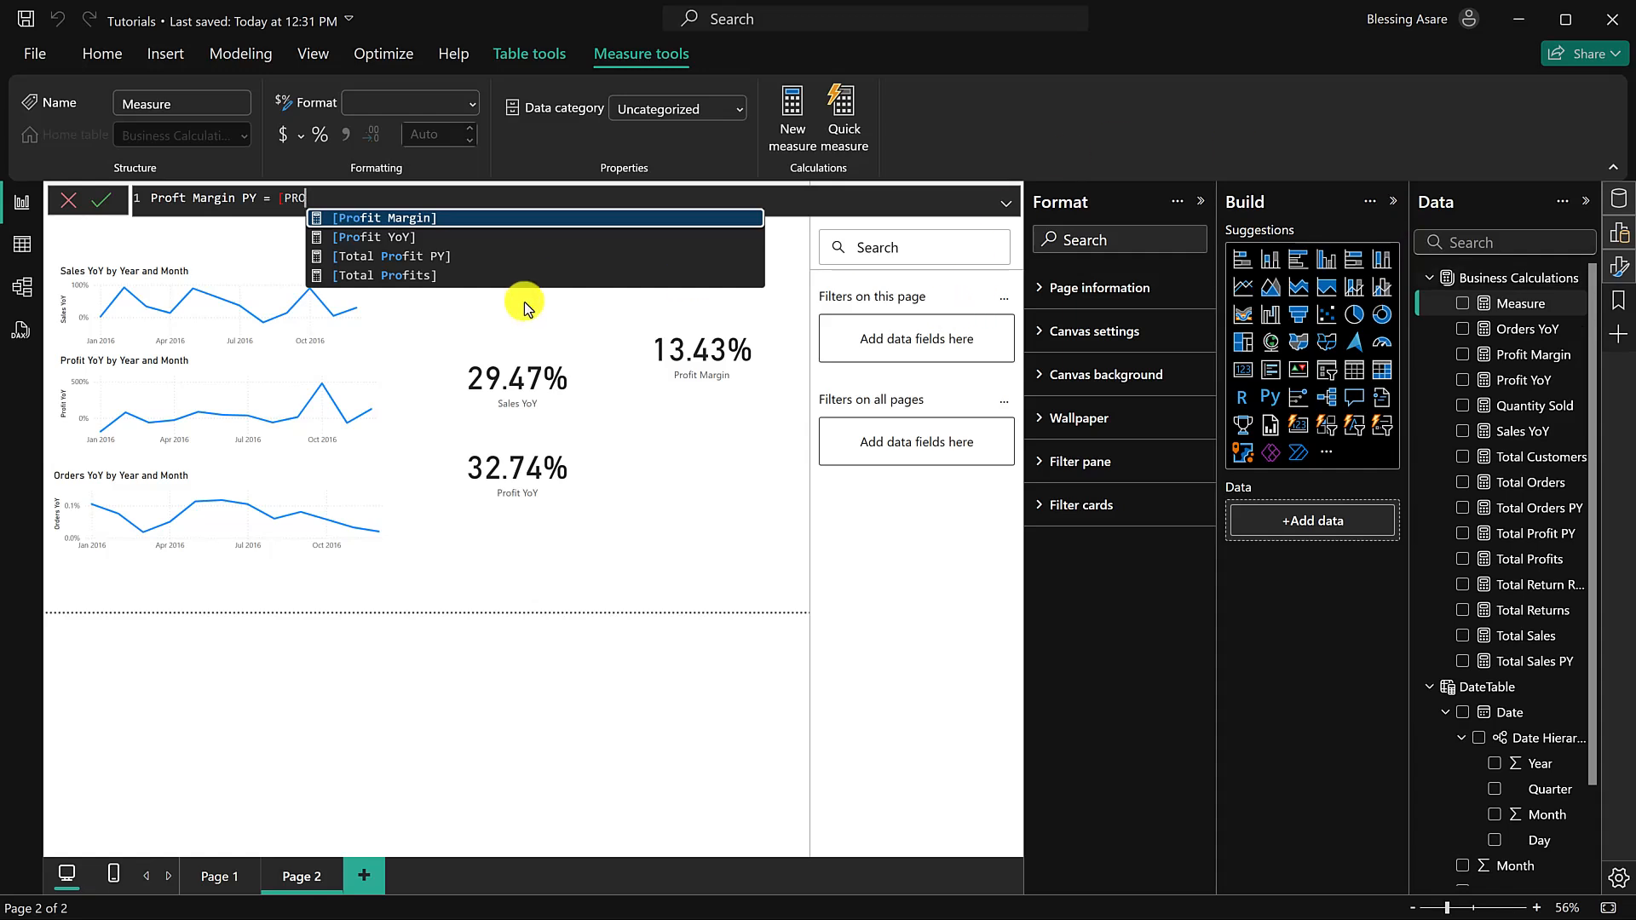
pyautogui.click(448, 220)
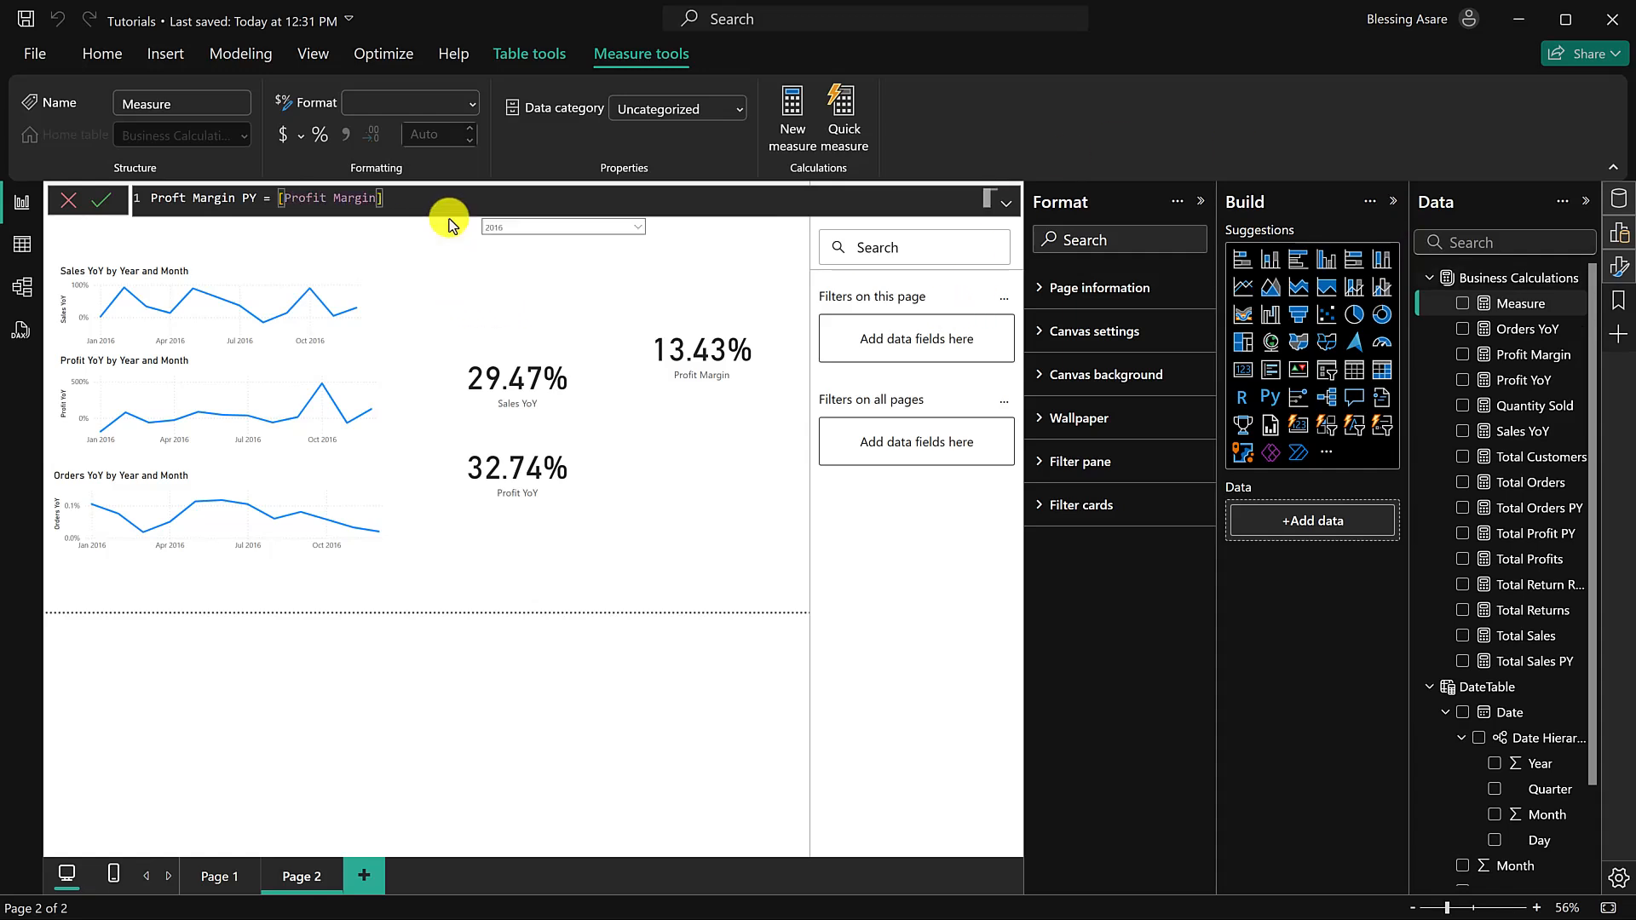
pyautogui.write(',DATE')
pyautogui.click(275, 203)
pyautogui.write('CALCULATE(')
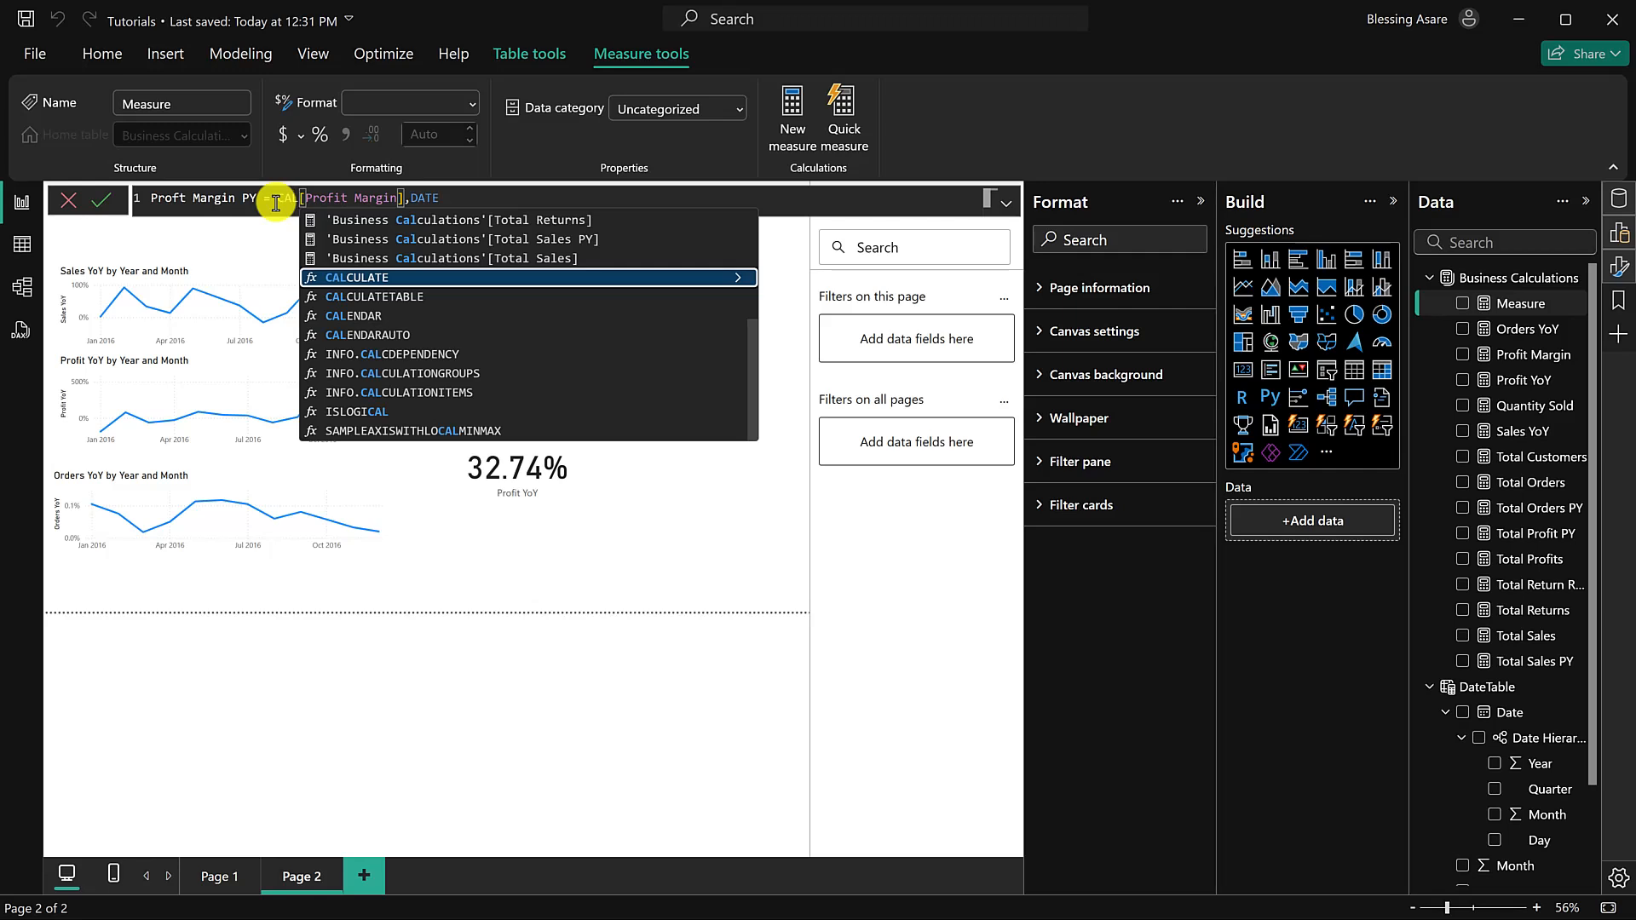
# Step: Complete the CALCULATE filter with DATEADD(DateTable[Date],-1,YEAR) and commit the Proft Margin PY measure
pyautogui.click(503, 197)
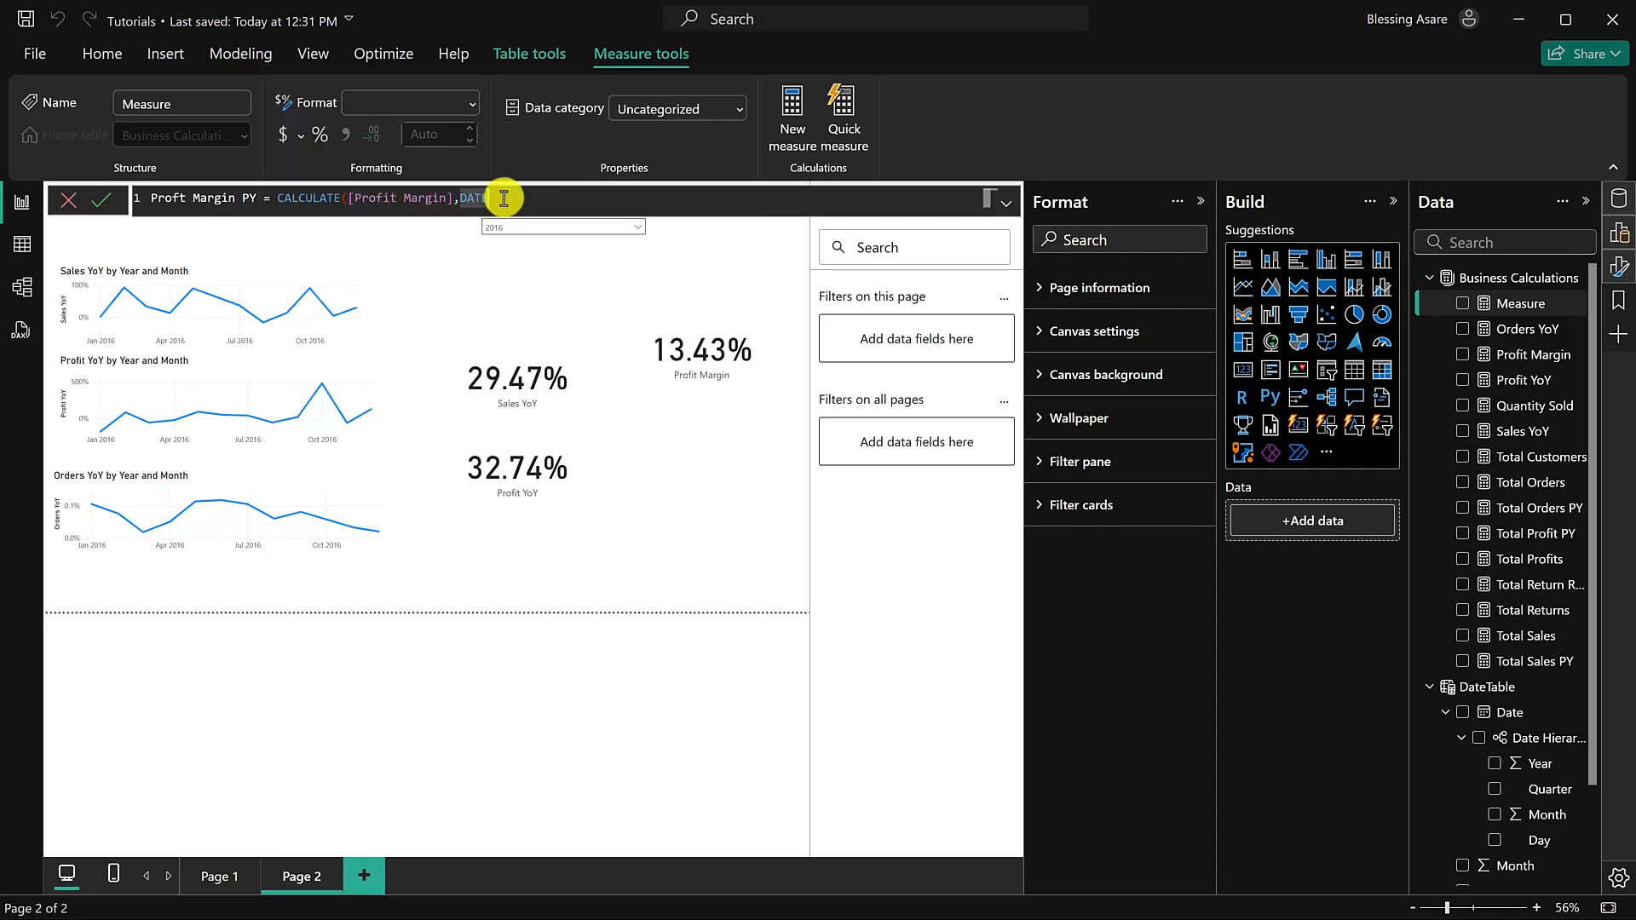
pyautogui.write('ADD(')
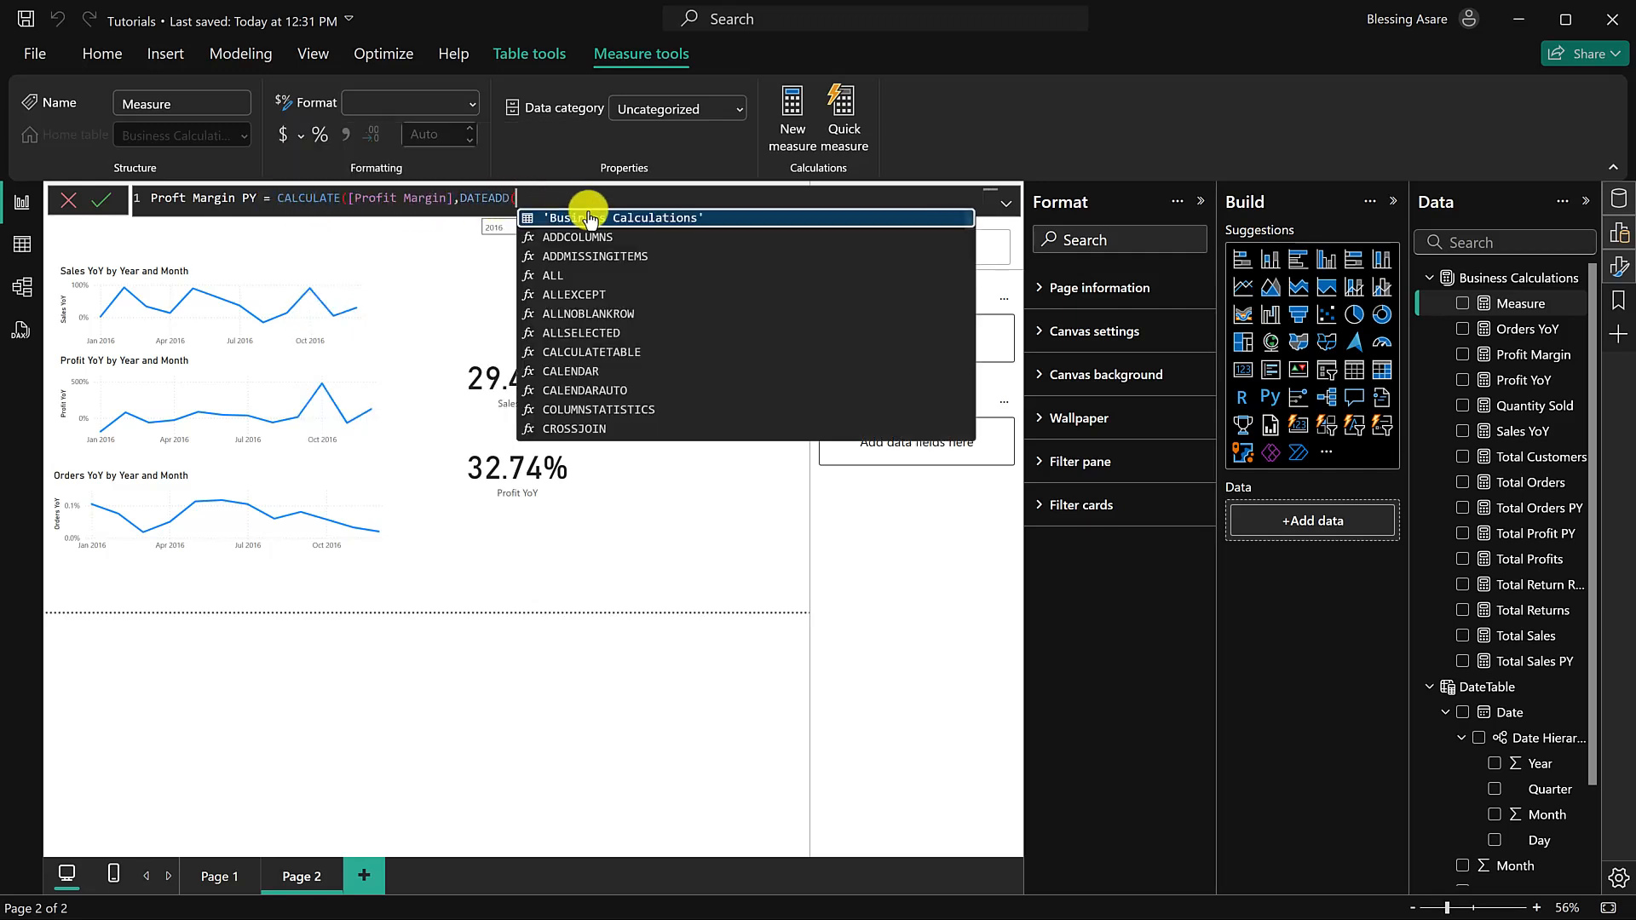
pyautogui.write('DAT')
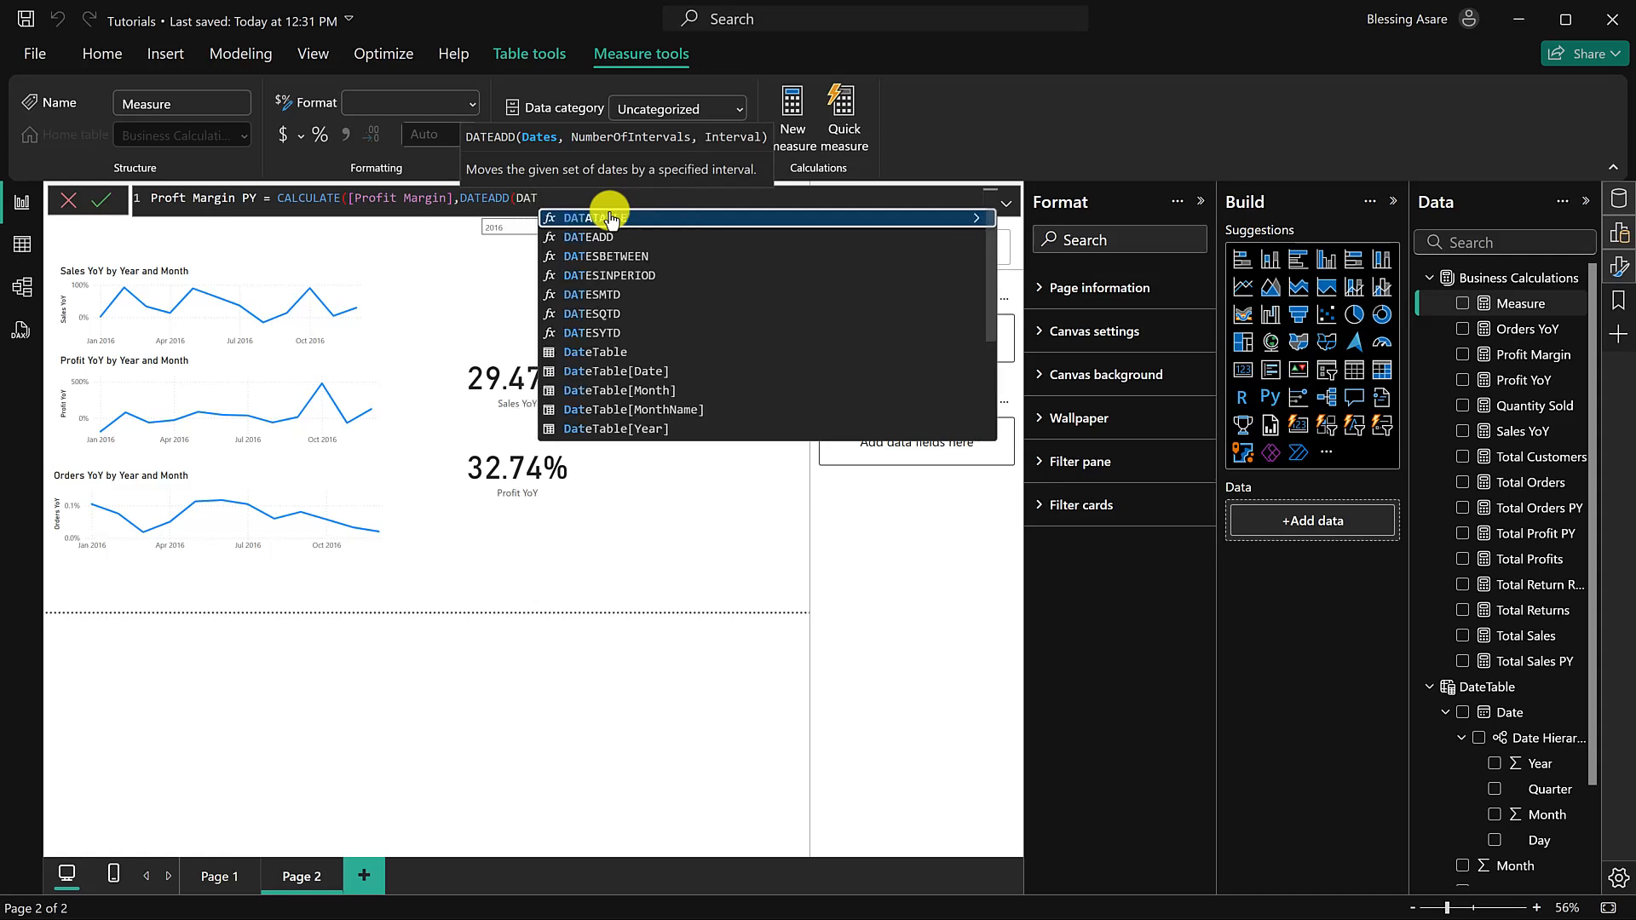
pyautogui.click(669, 375)
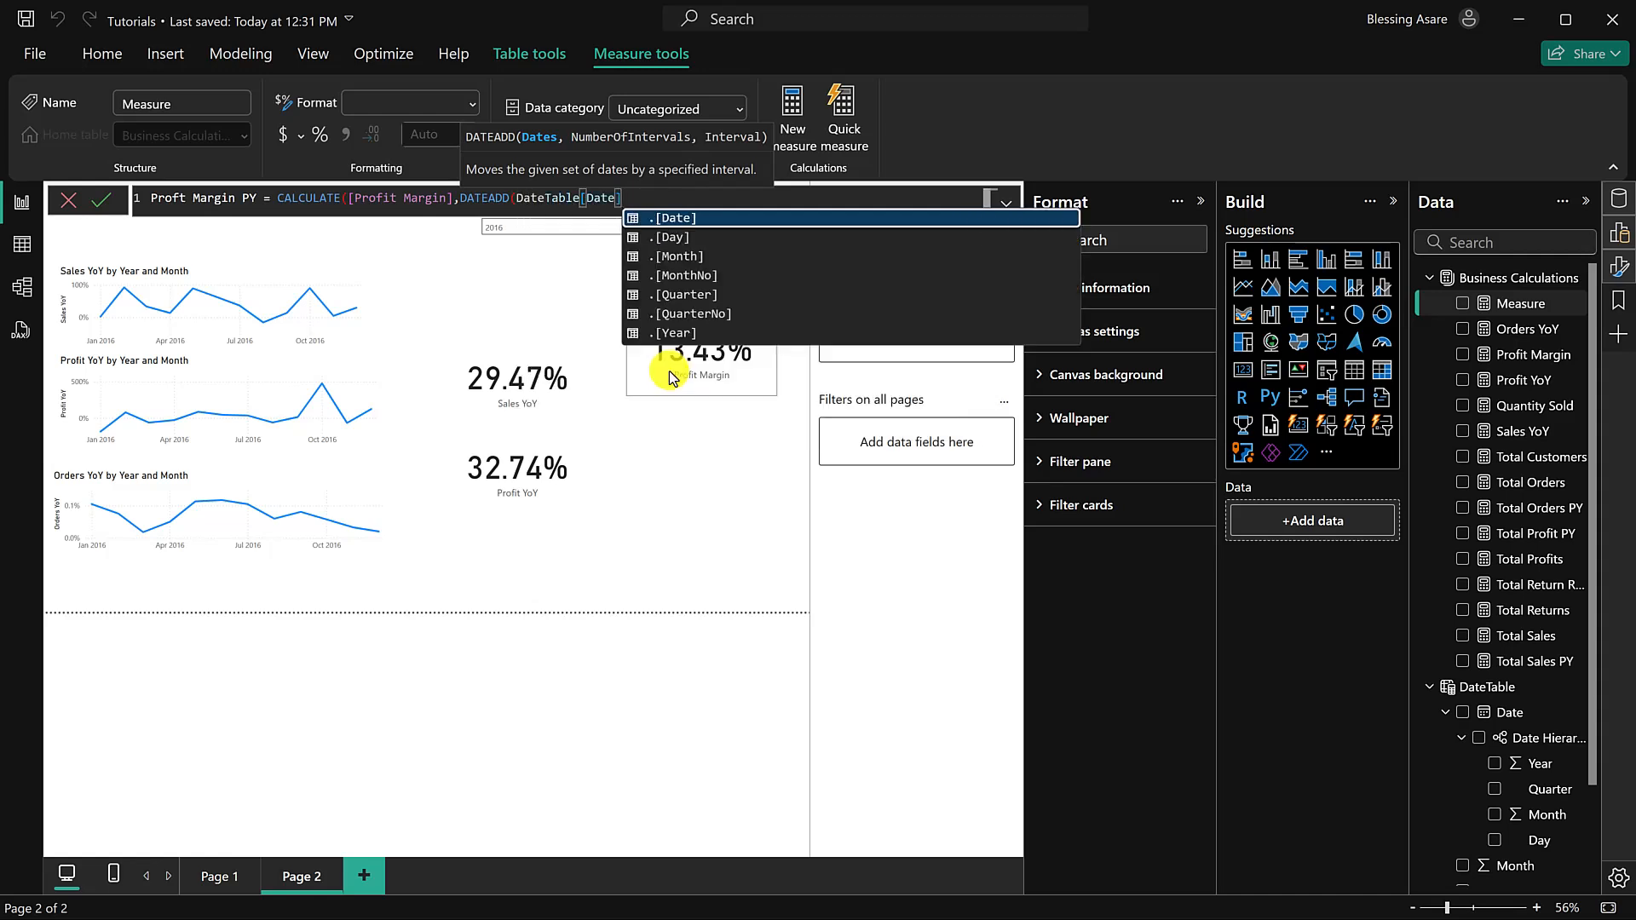
pyautogui.write(',-1,Y')
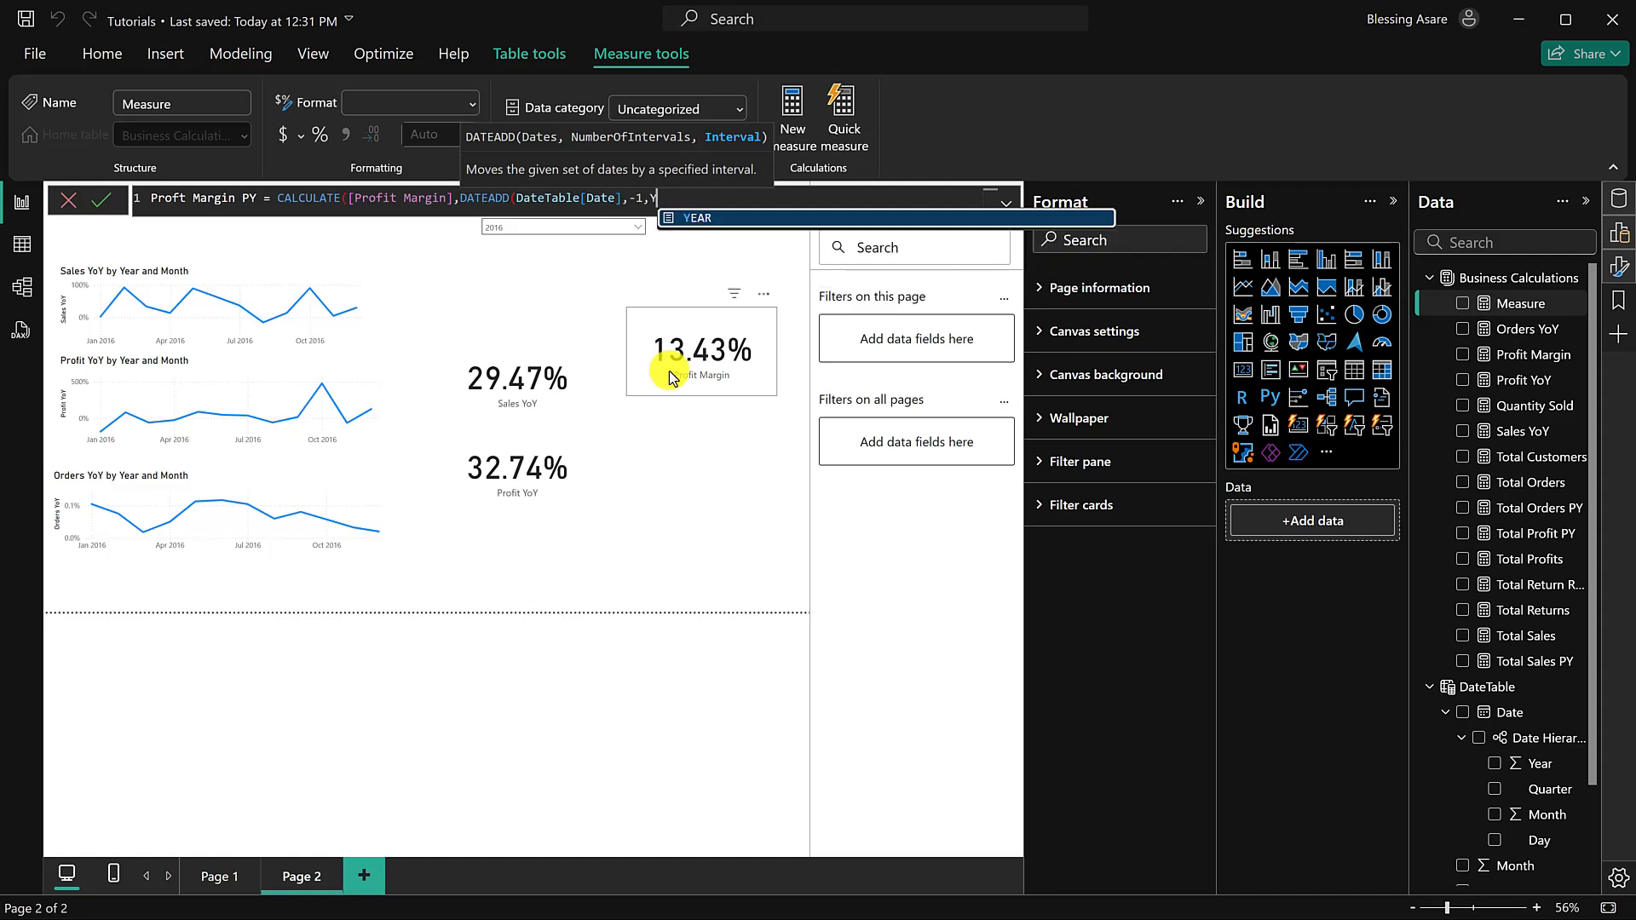
pyautogui.press('Tab')
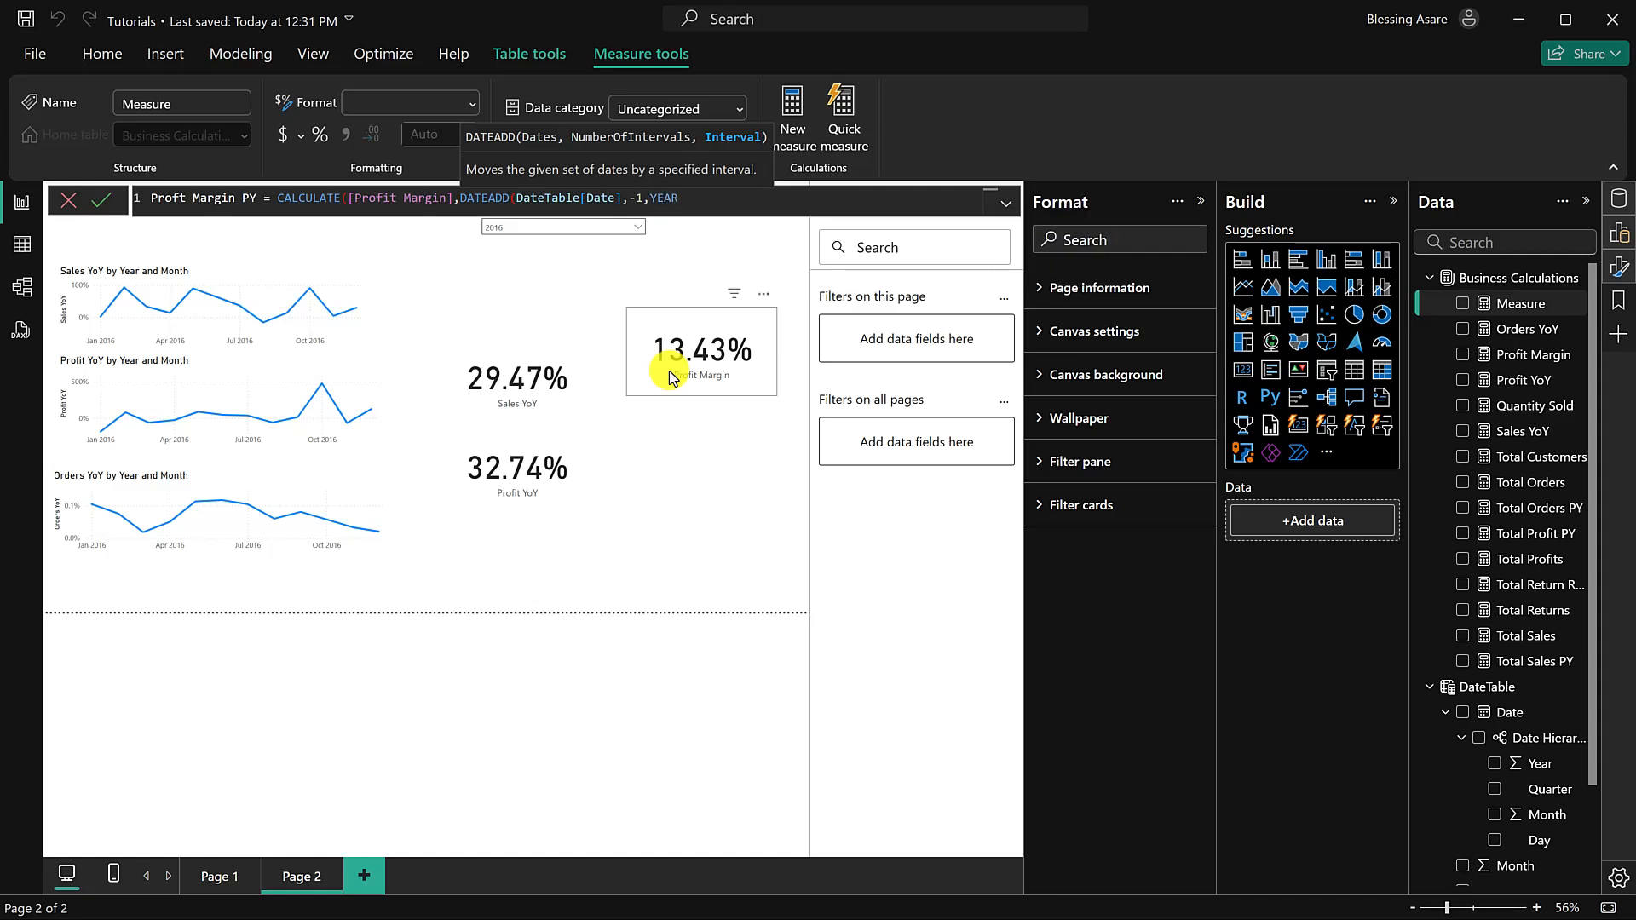
pyautogui.write(')')
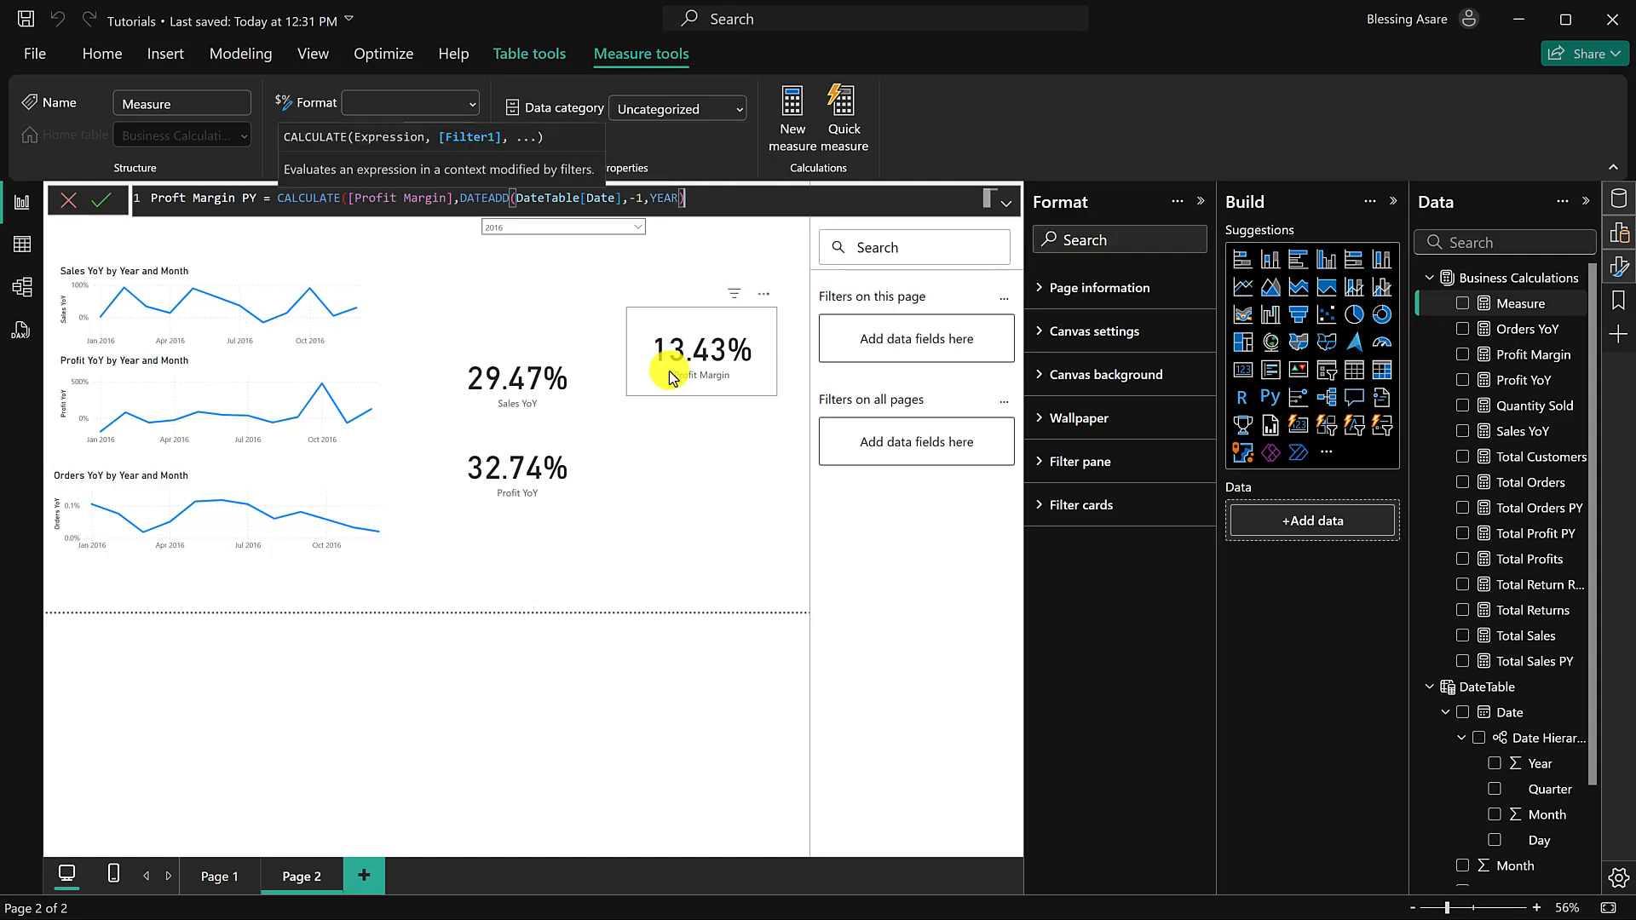
pyautogui.click(110, 208)
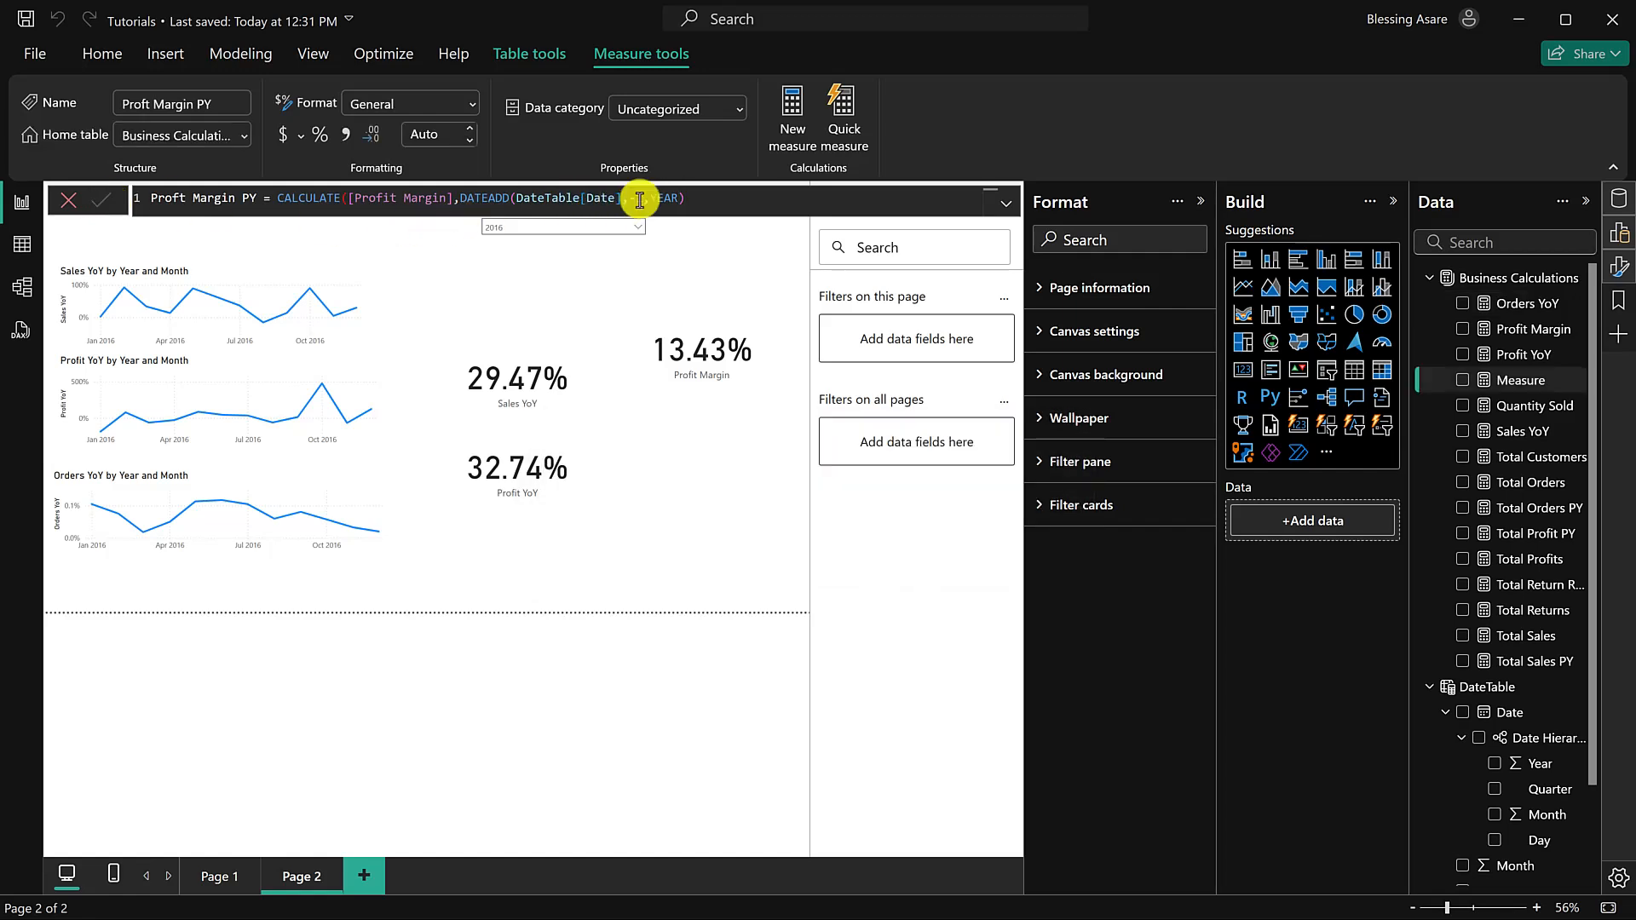
pyautogui.click(675, 514)
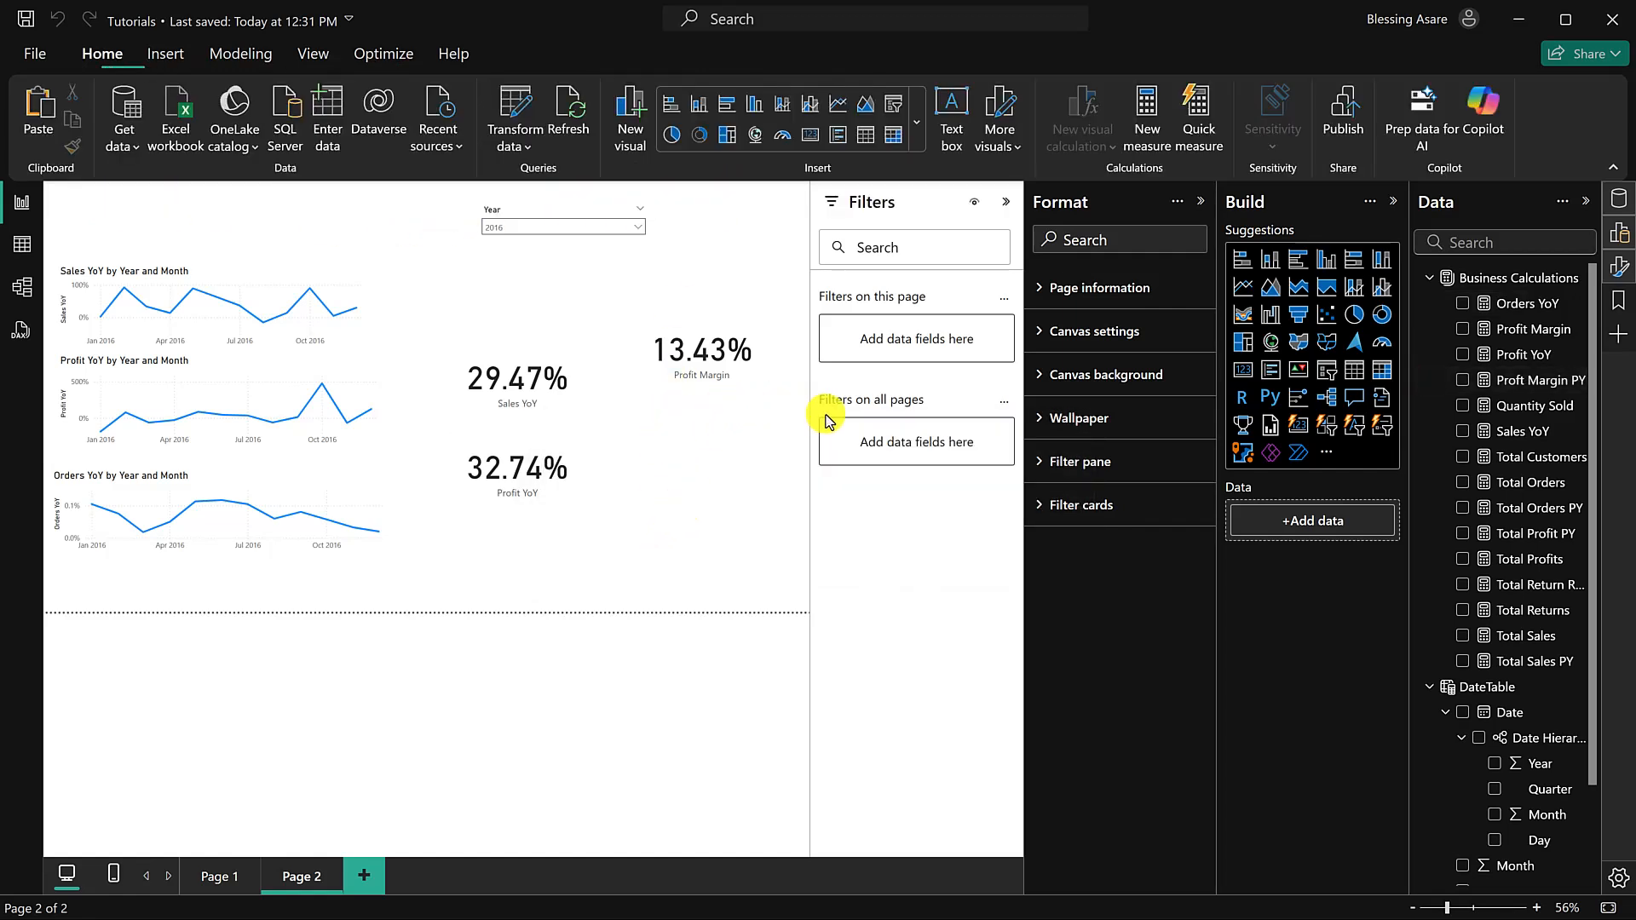
# Step: Duplicate the Profit Margin card and place the copy directly below the original
pyautogui.click(661, 385)
pyautogui.hotkey('ctrl', 'c')
pyautogui.hotkey('ctrl', 'v')
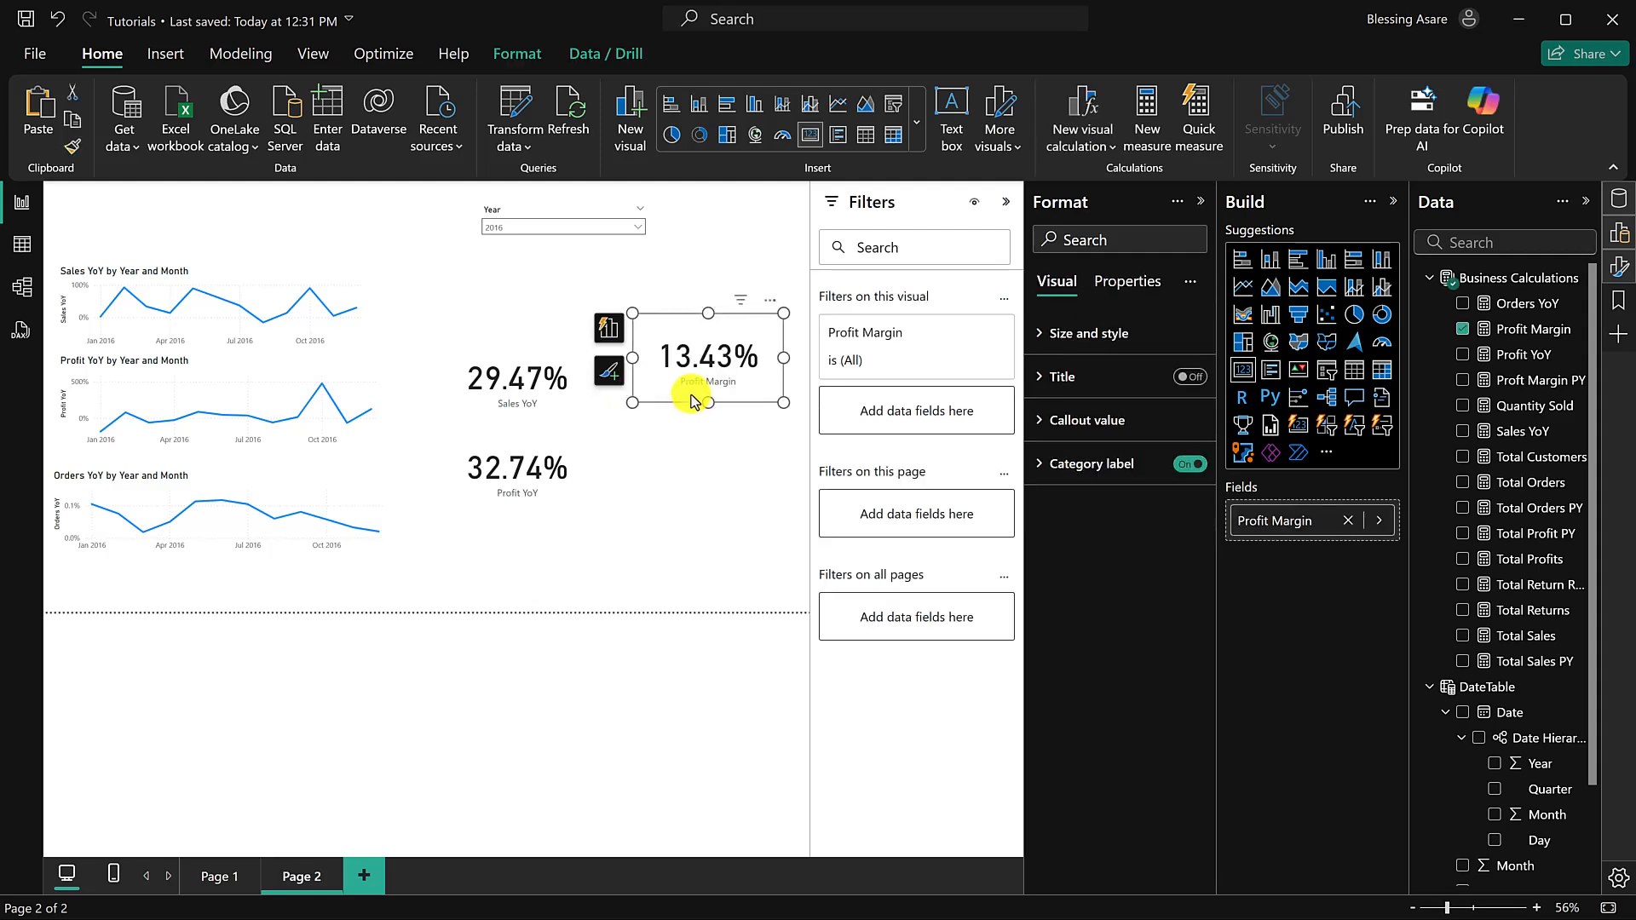
pyautogui.moveTo(692, 395); pyautogui.dragTo(690, 490)
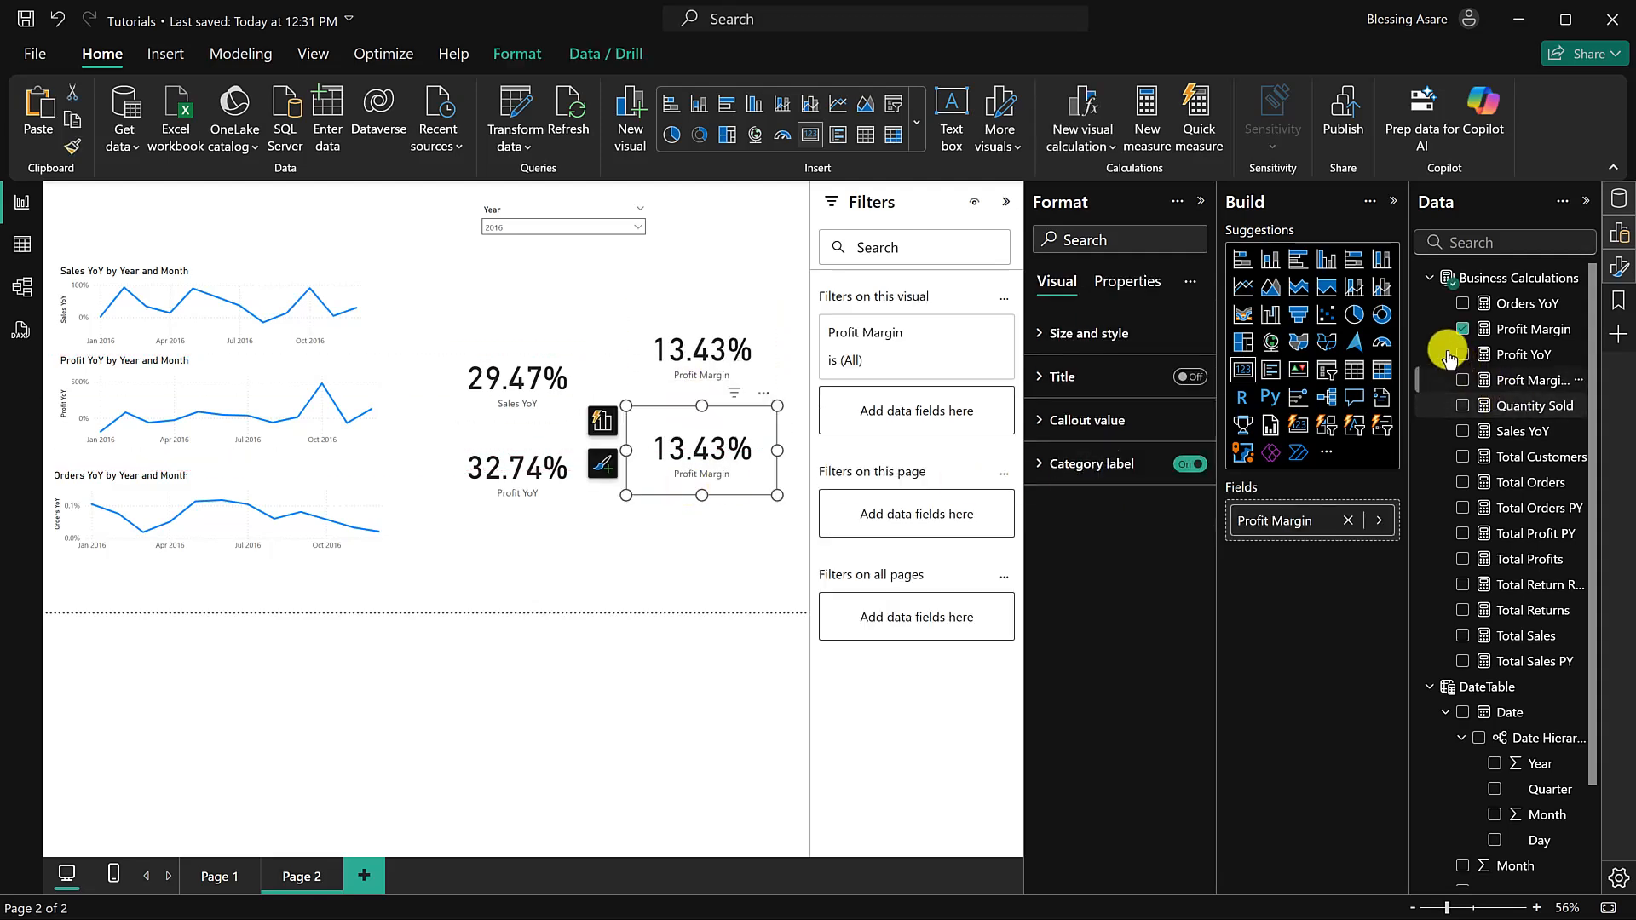
# Step: Replace the copied card's measure with Proft Margin PY and format that measure as a percentage with two decimal places
pyautogui.click(1464, 329)
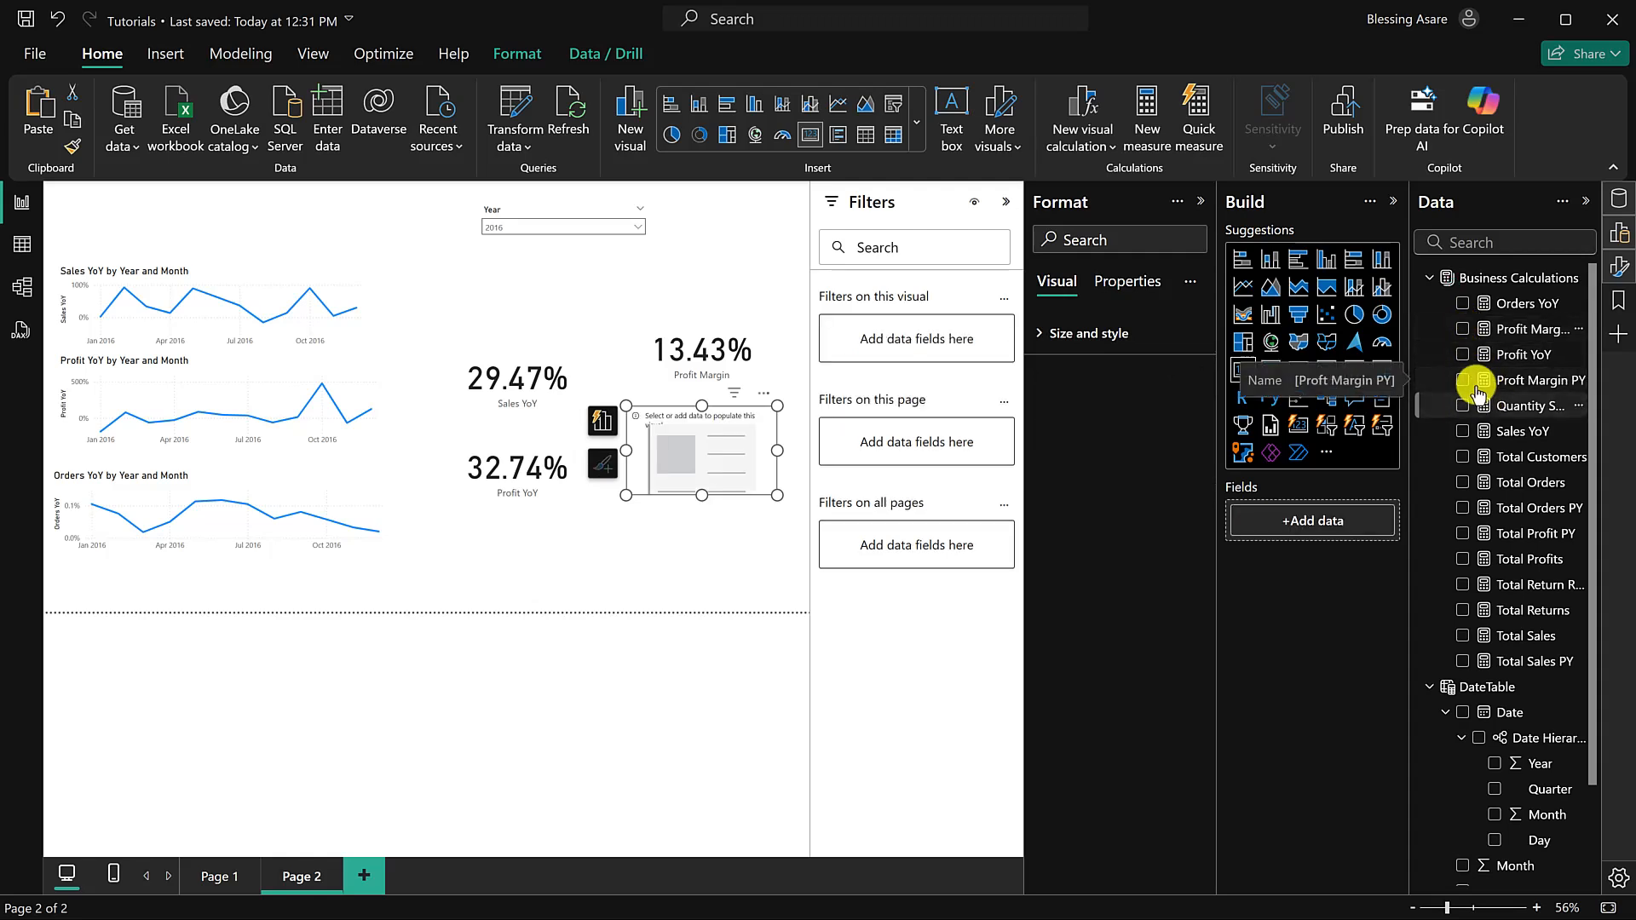
pyautogui.click(1462, 381)
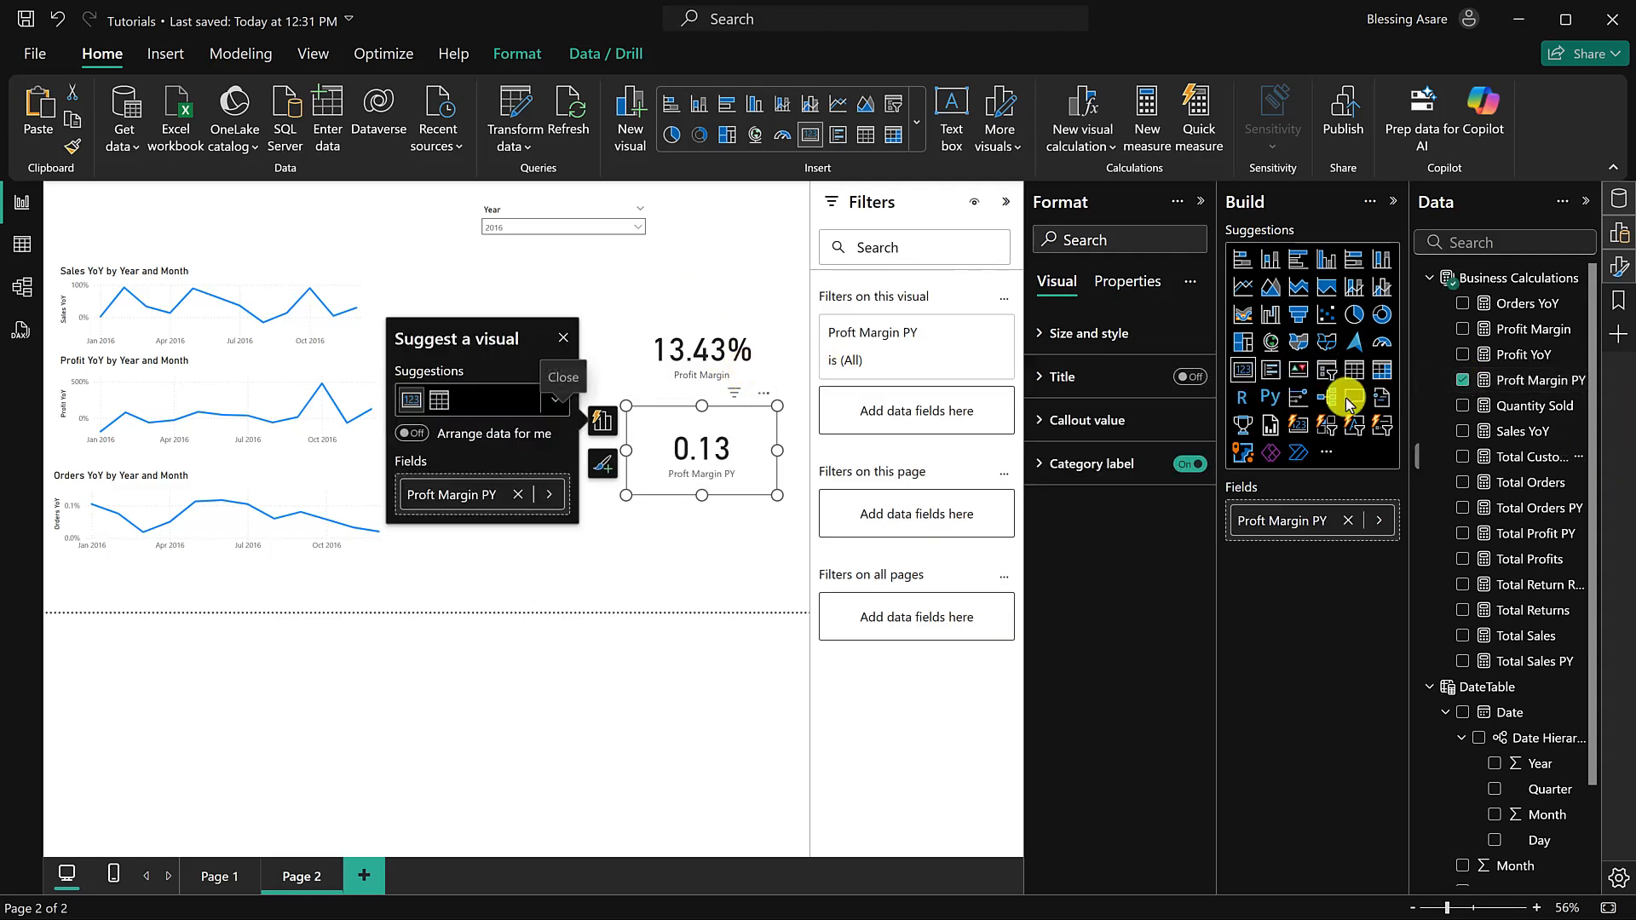
pyautogui.click(1524, 381)
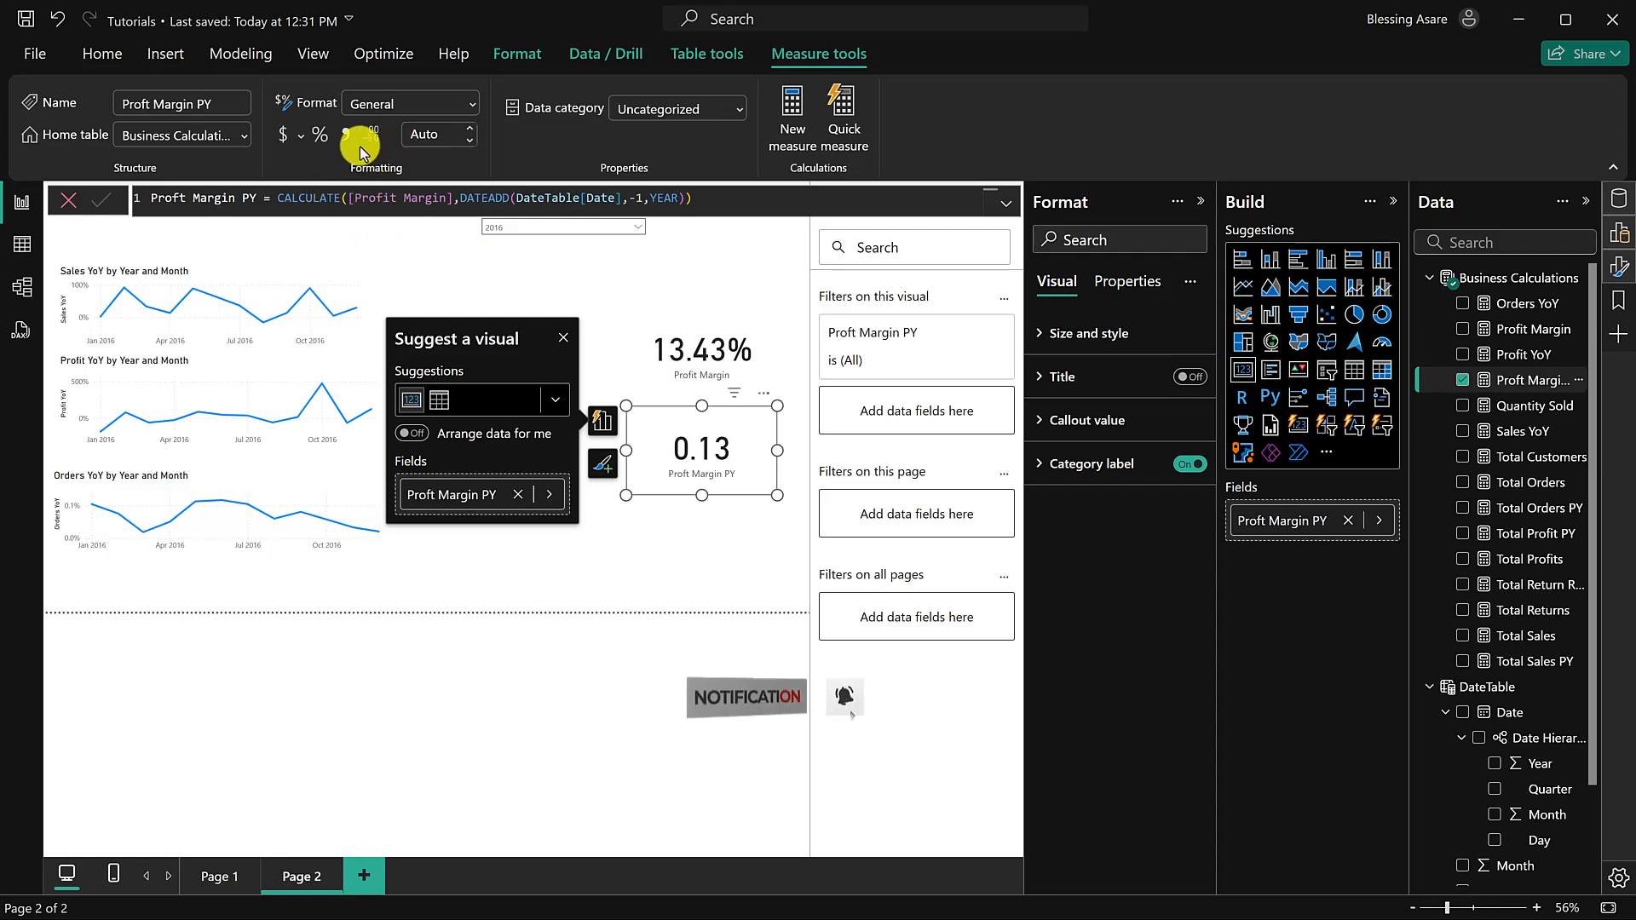
pyautogui.click(318, 138)
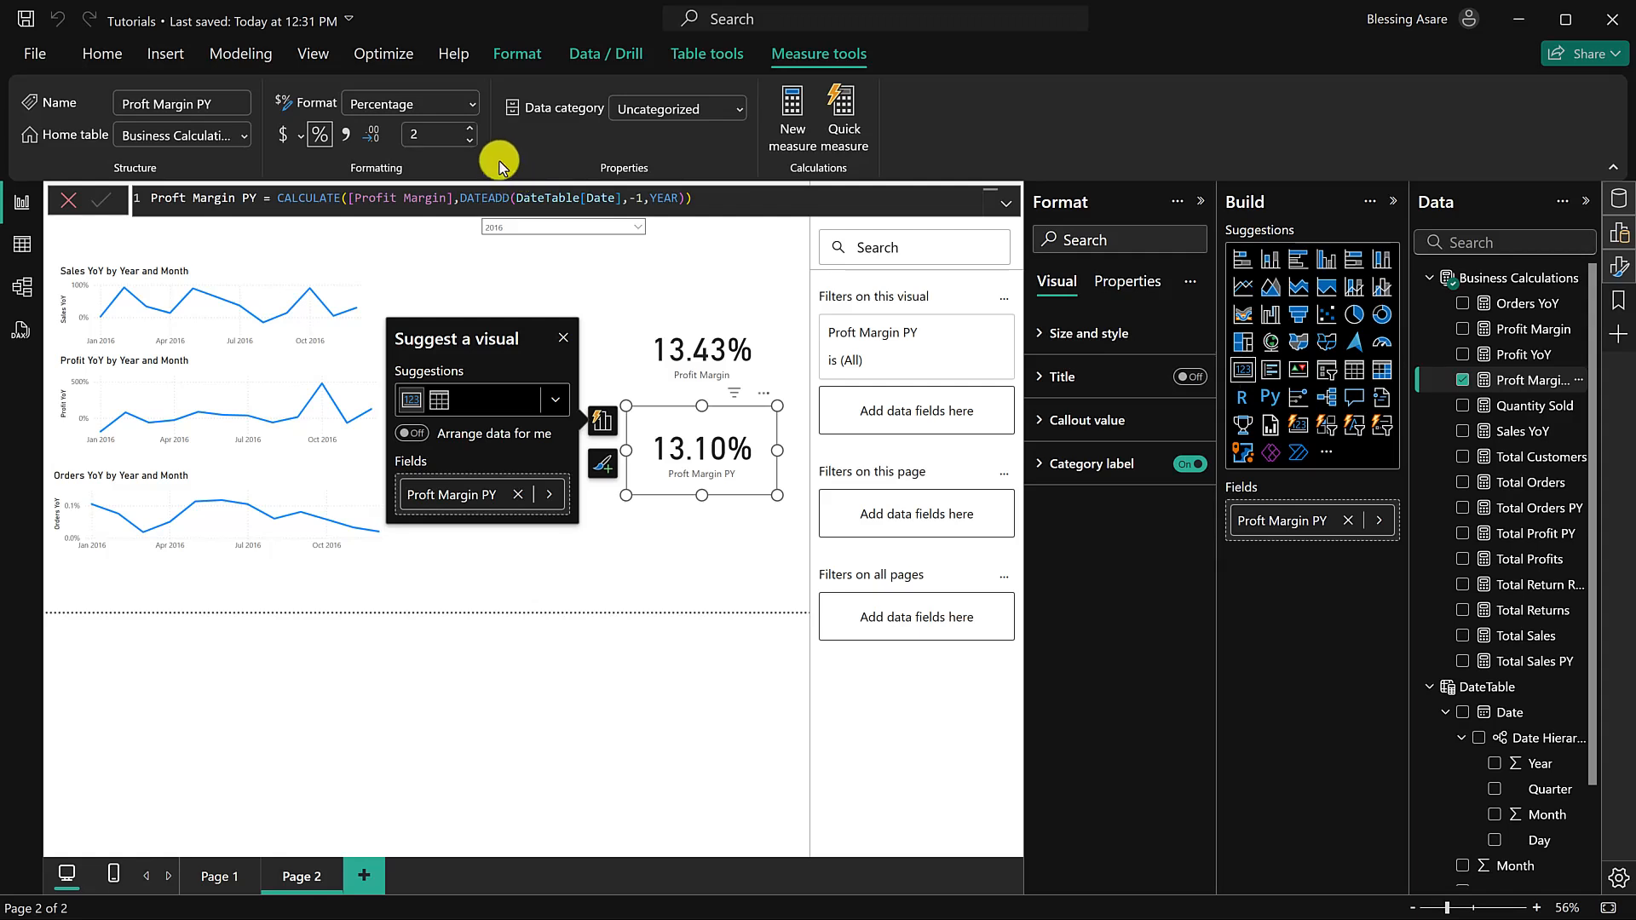
# Step: Compare the Profit Margin and Proft Margin PY cards by switching the Year slicer to 2015, 2014 and back to 2016
pyautogui.click(570, 236)
pyautogui.click(514, 265)
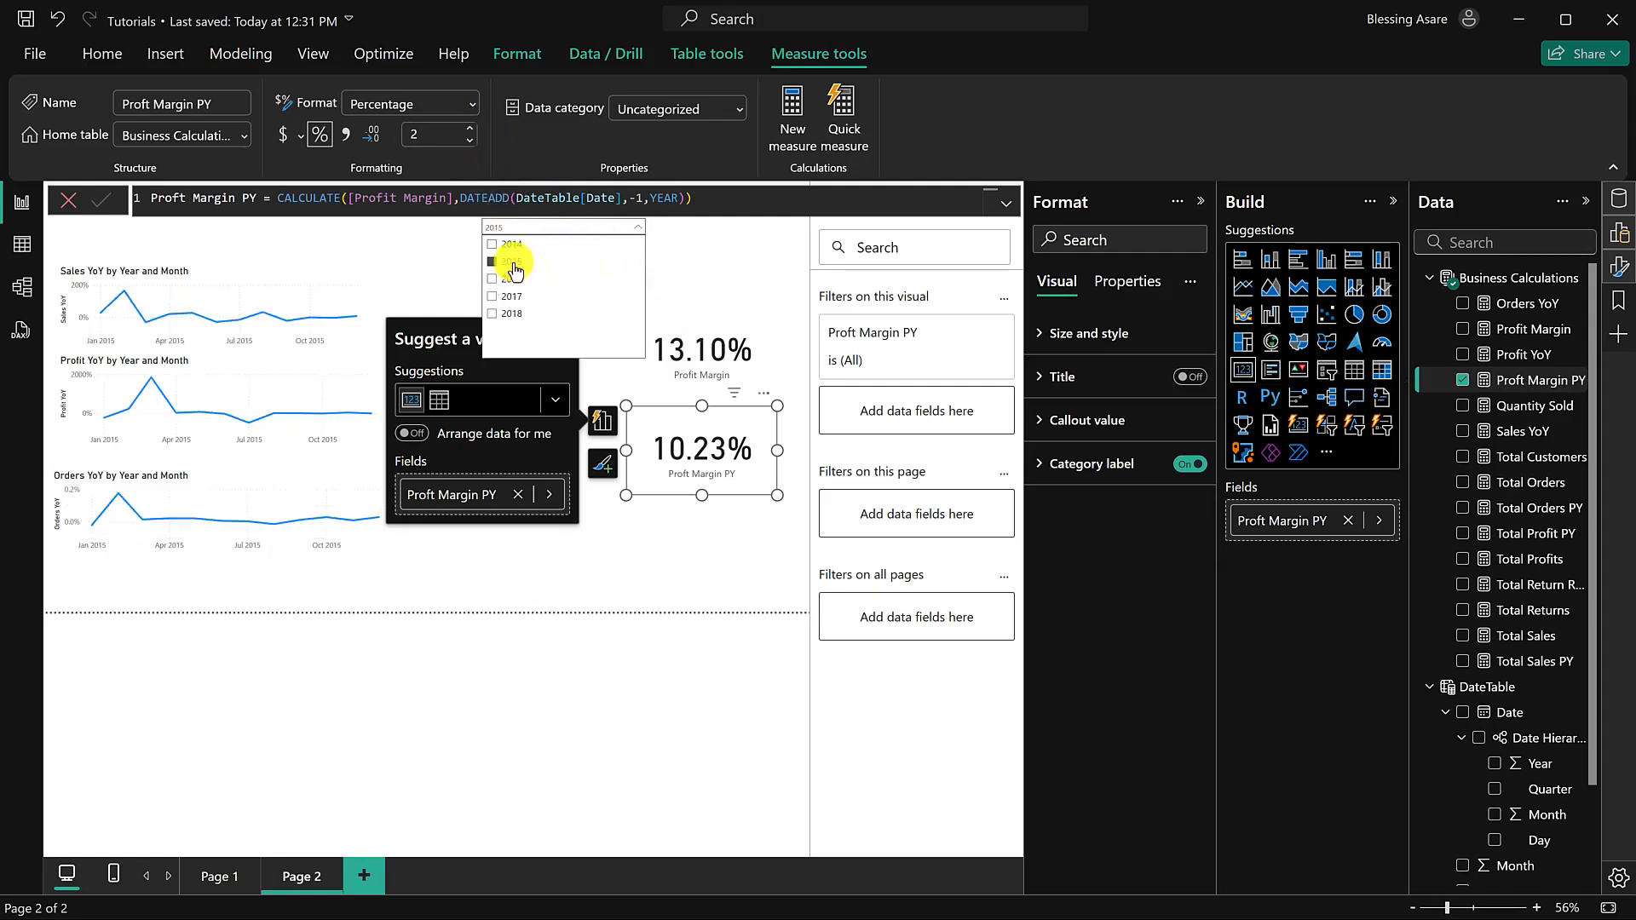
pyautogui.click(510, 245)
pyautogui.click(505, 281)
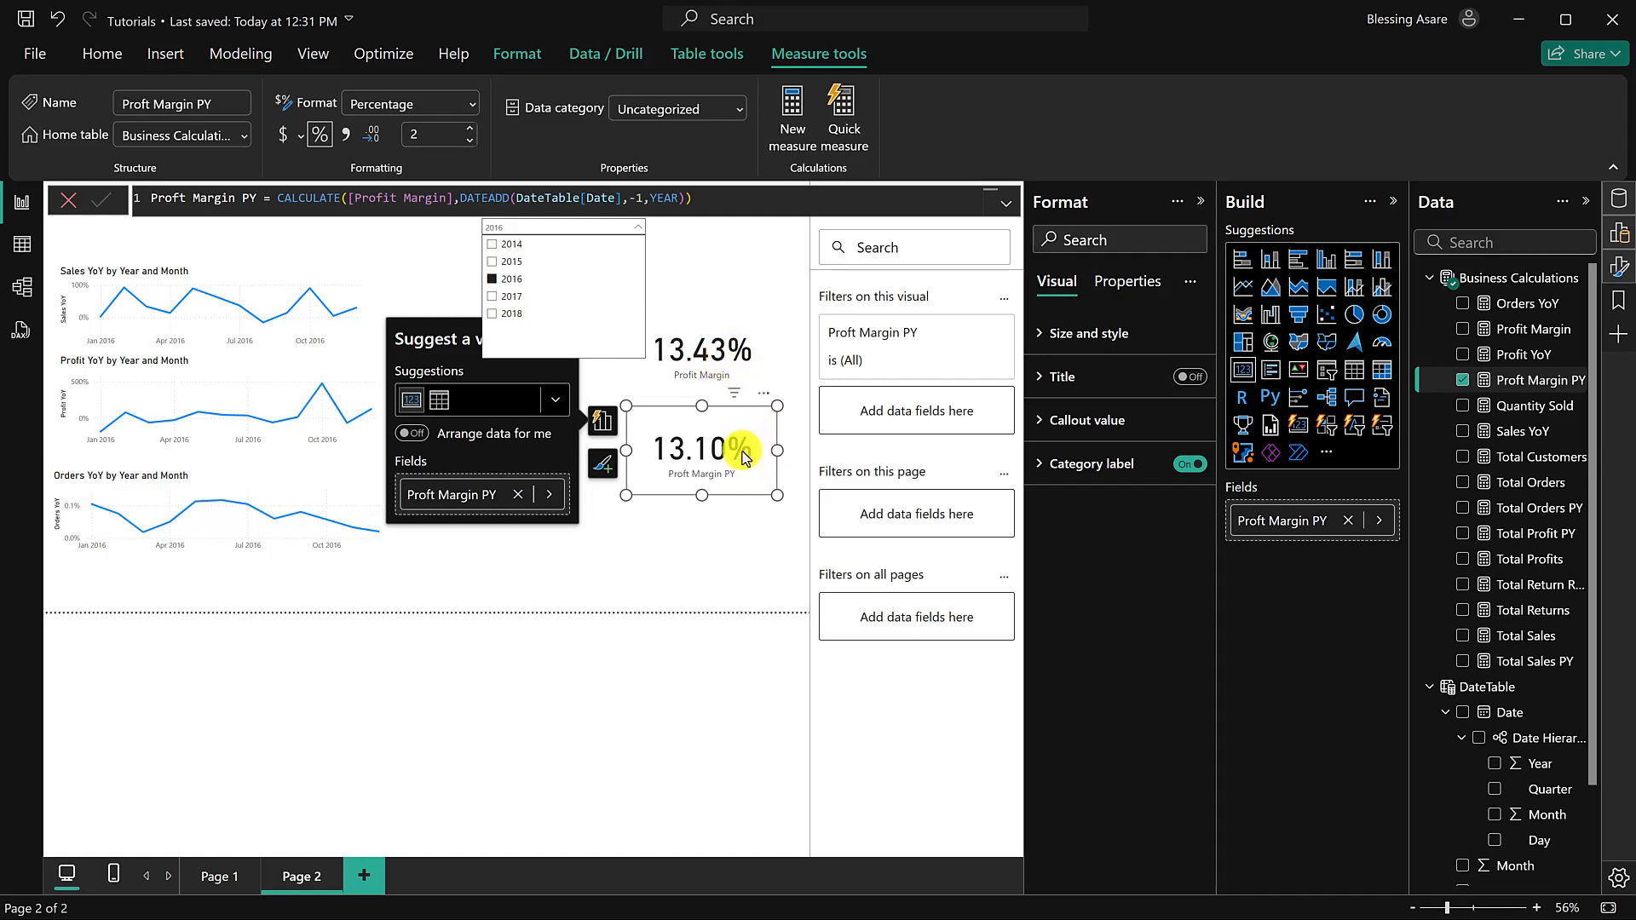
# Step: Check both profit margin cards again for 2015 and 2014, and return the Year slicer to 2016
pyautogui.click(509, 265)
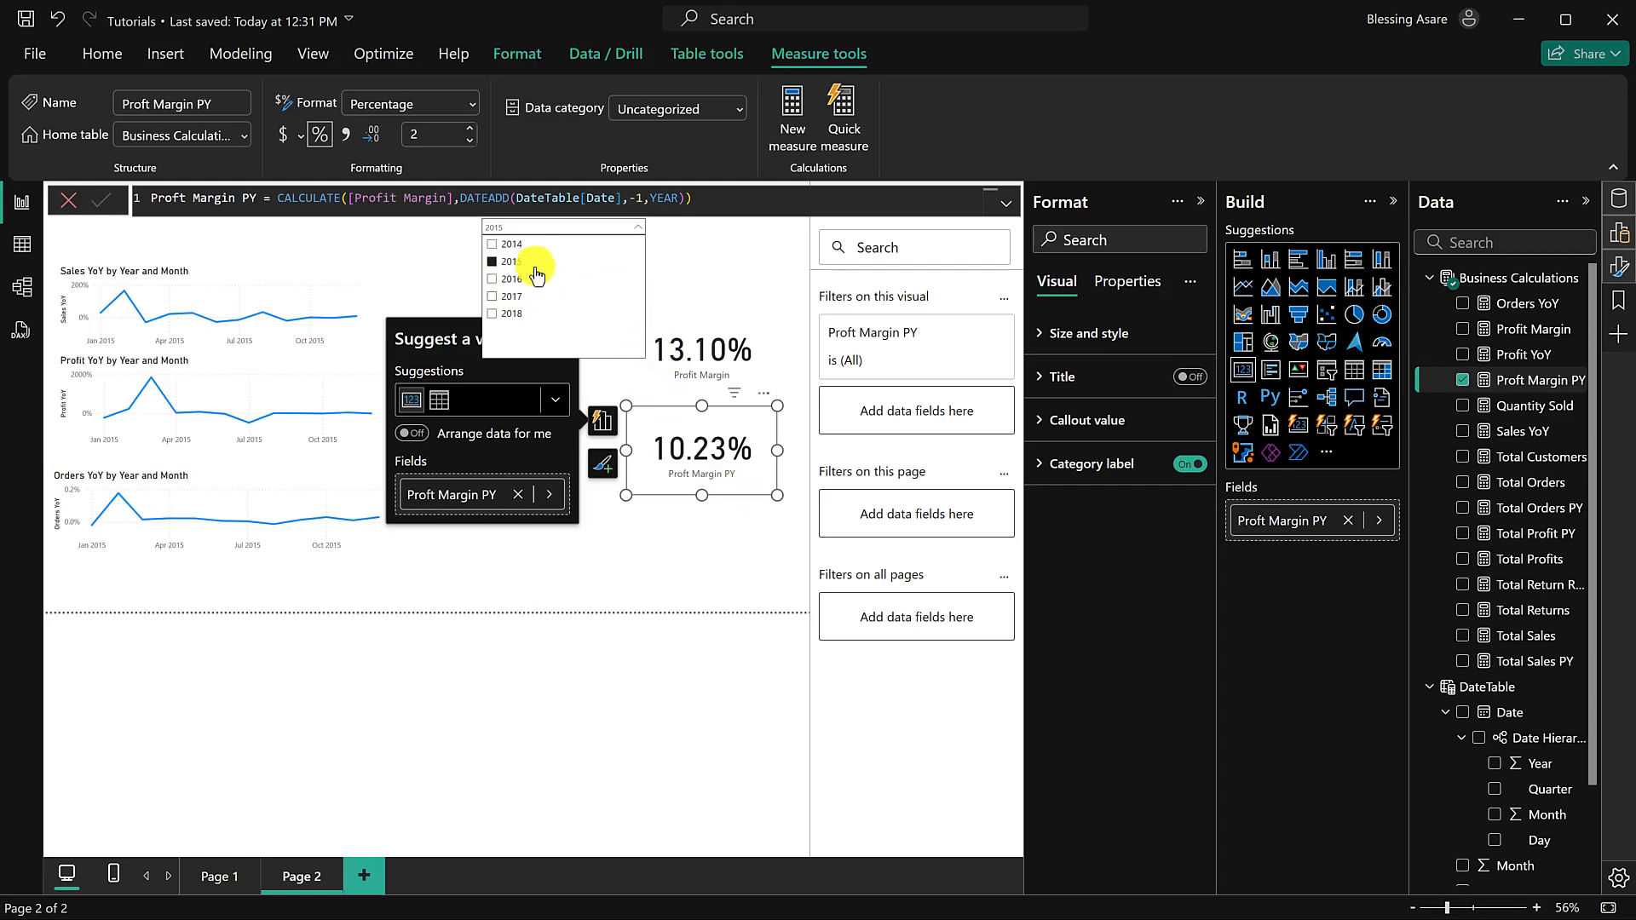
pyautogui.click(502, 246)
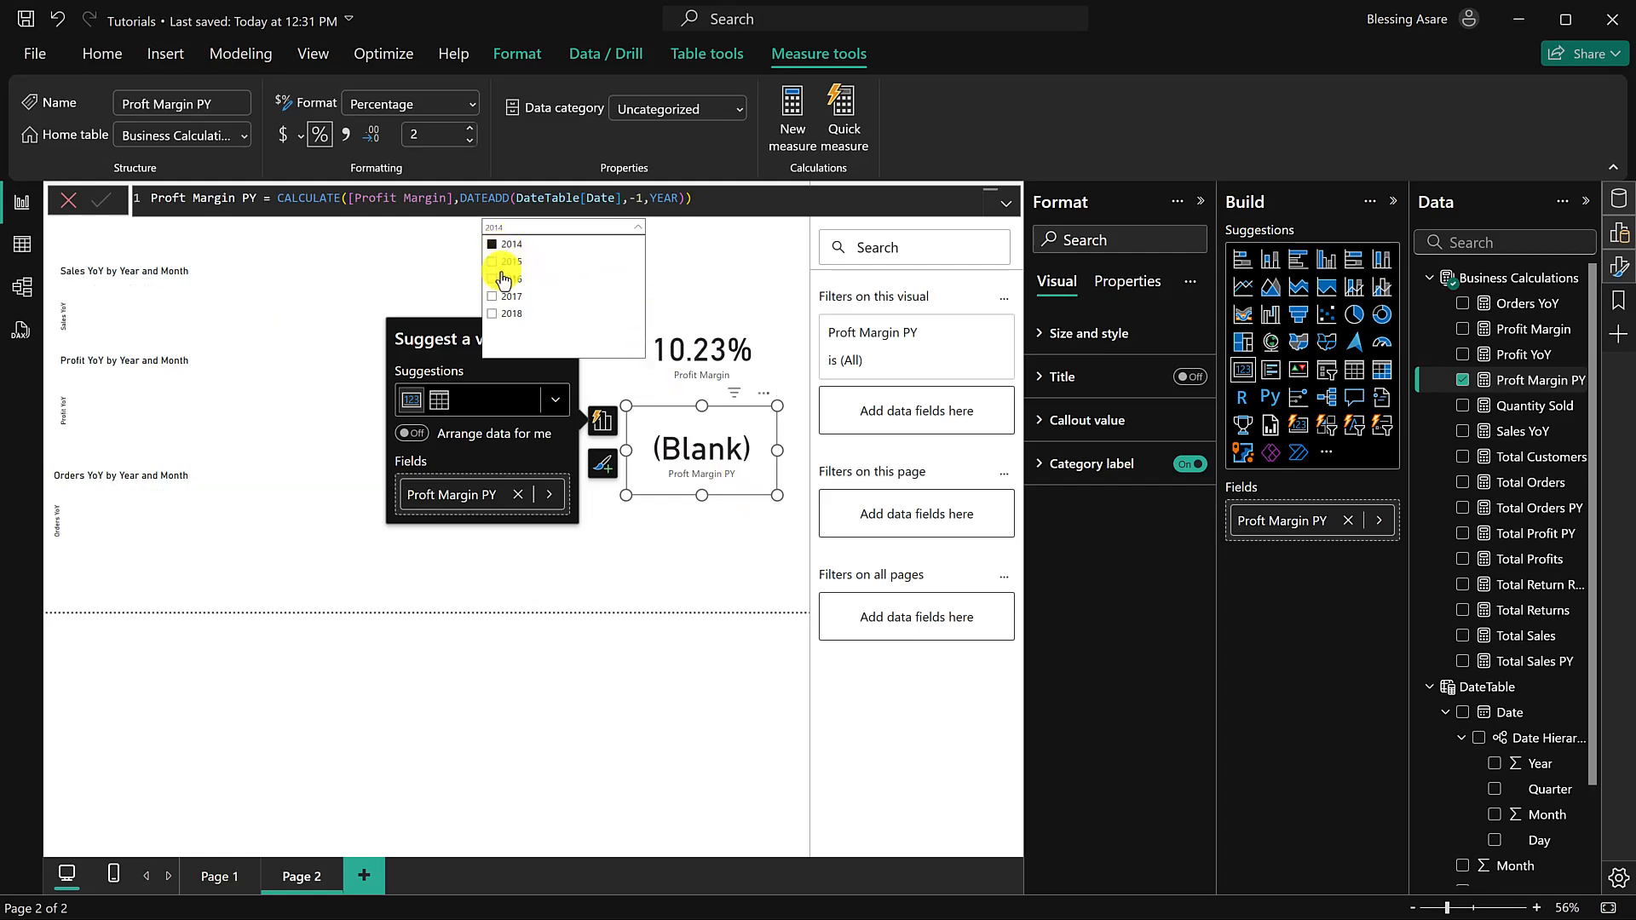
pyautogui.click(510, 279)
pyautogui.click(740, 265)
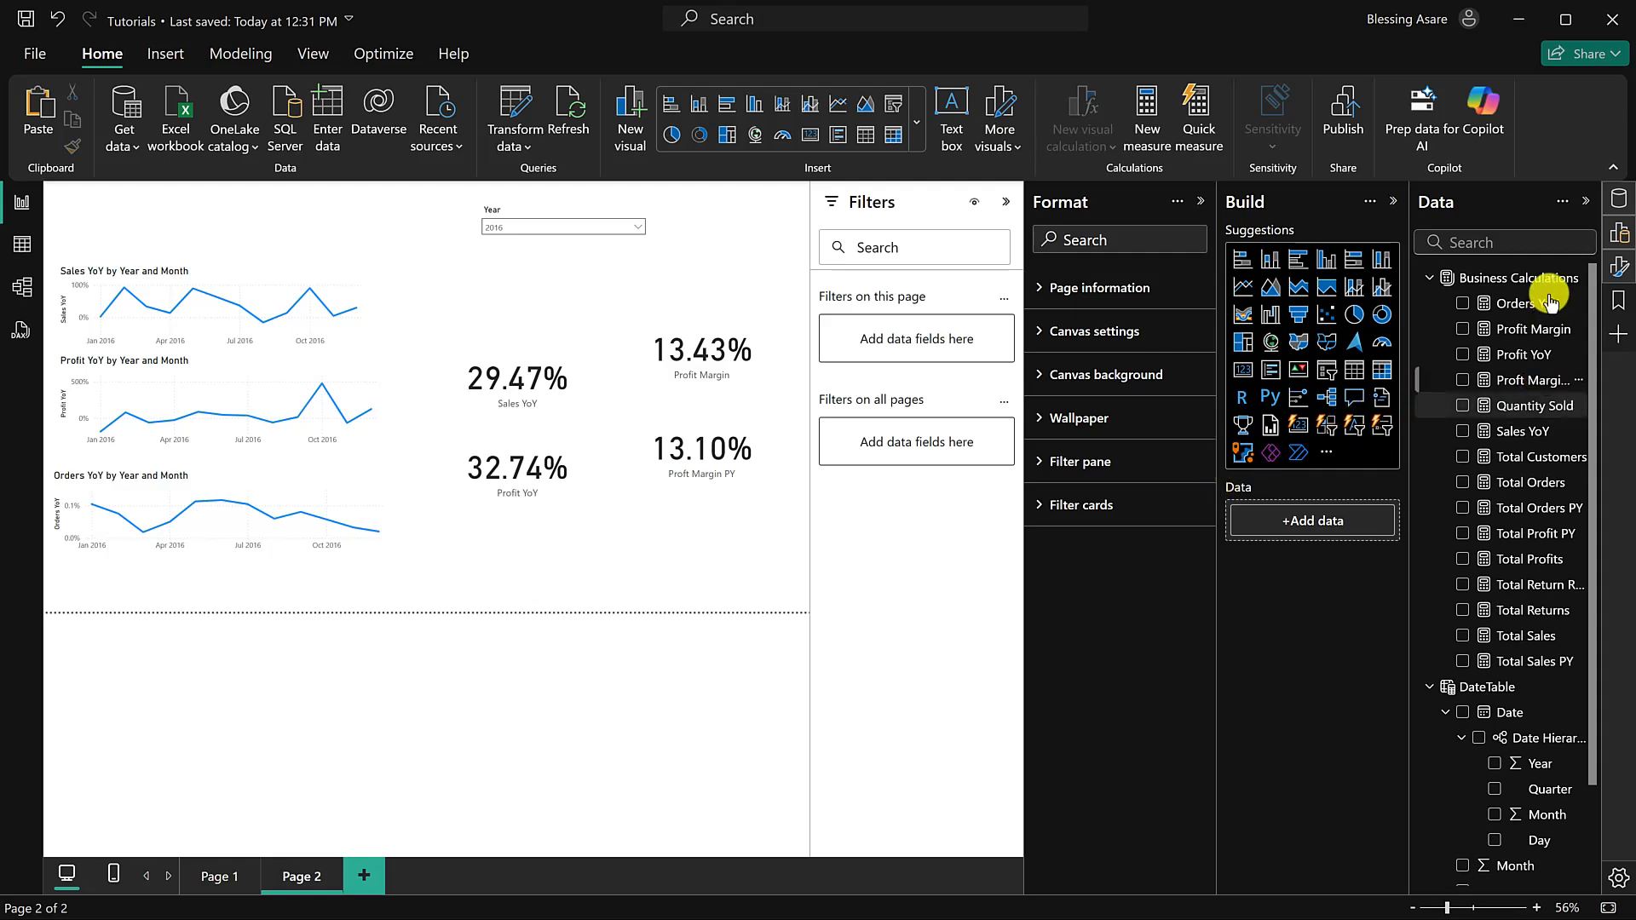
# Step: Start a new measure named Profit PM in the Business Calculations table with CALCULATE over [Total Profits]
pyautogui.click(1575, 280)
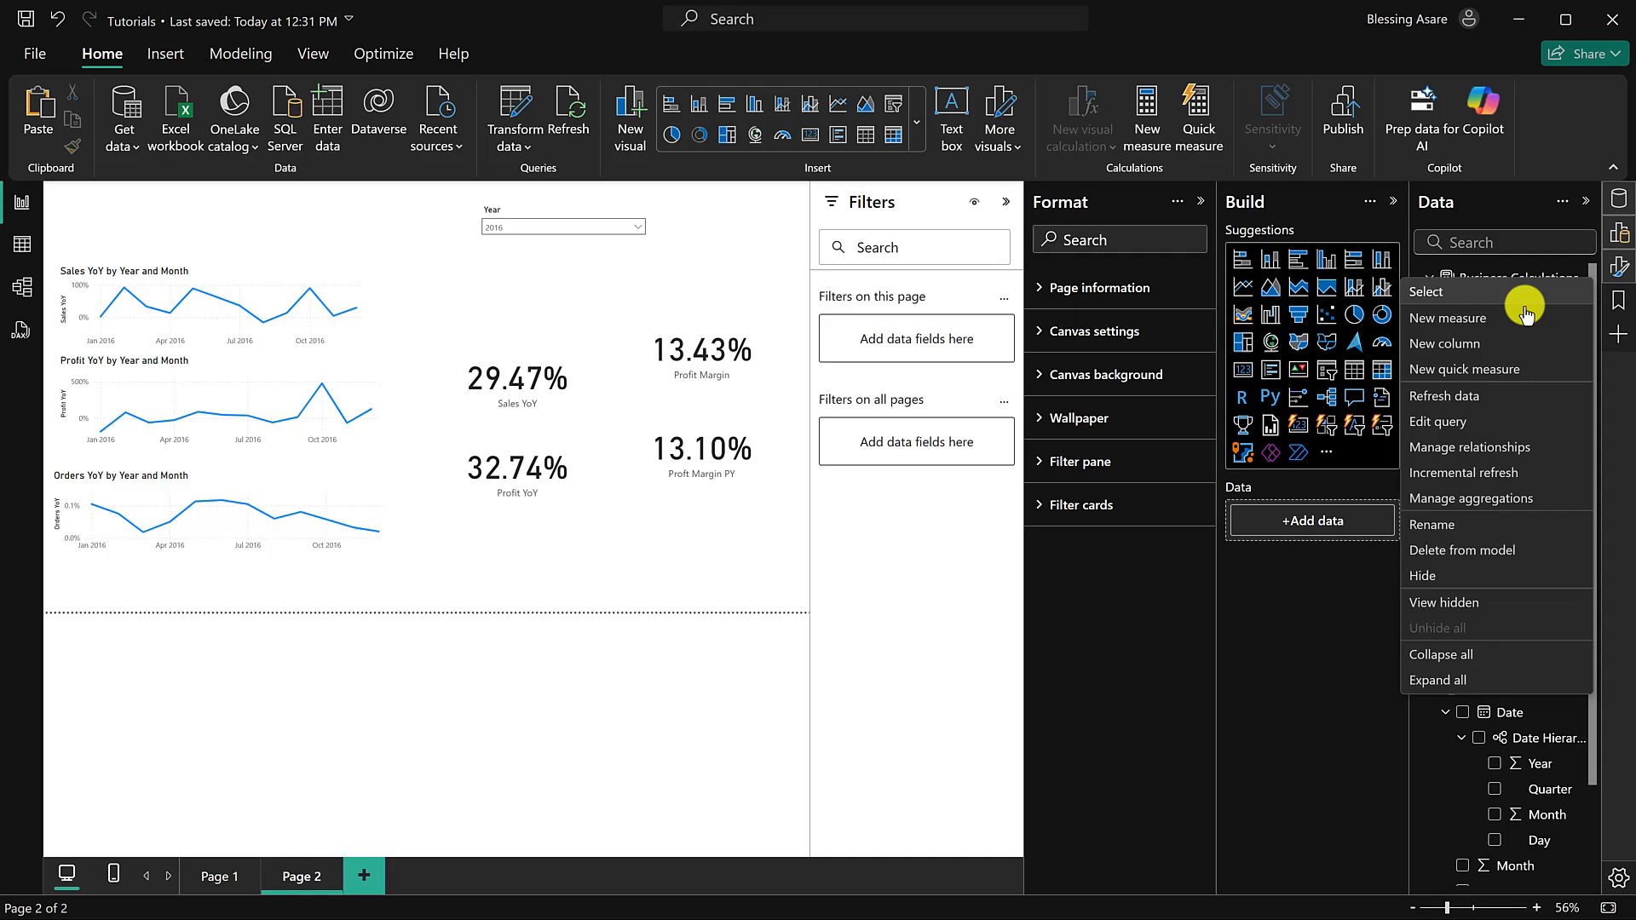
pyautogui.click(1486, 324)
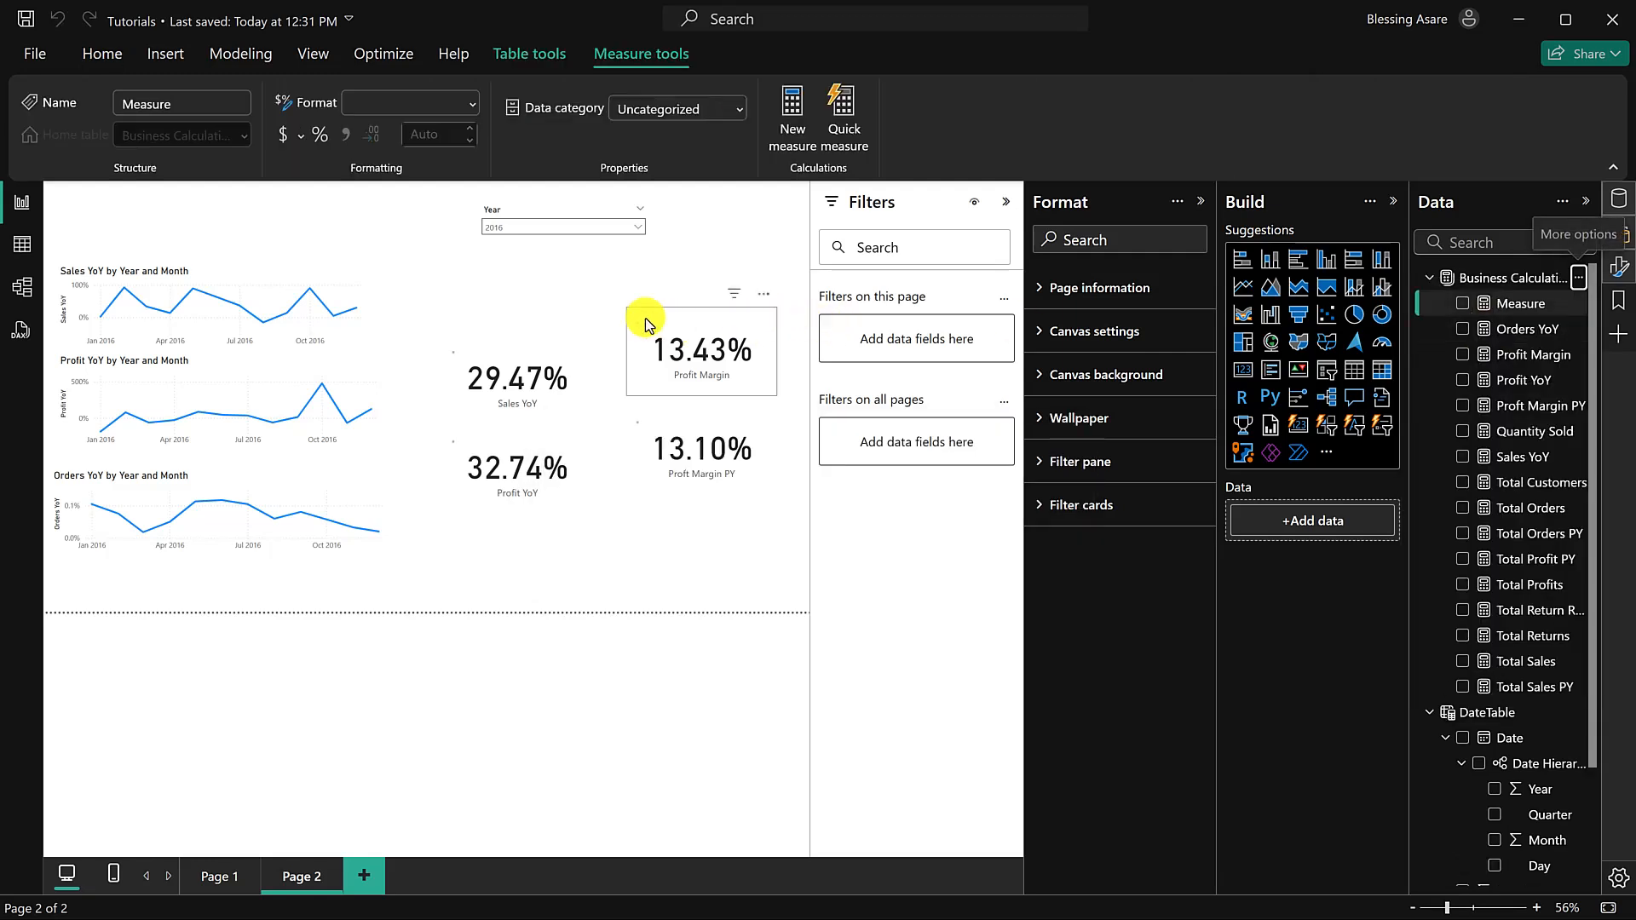
pyautogui.write('P')
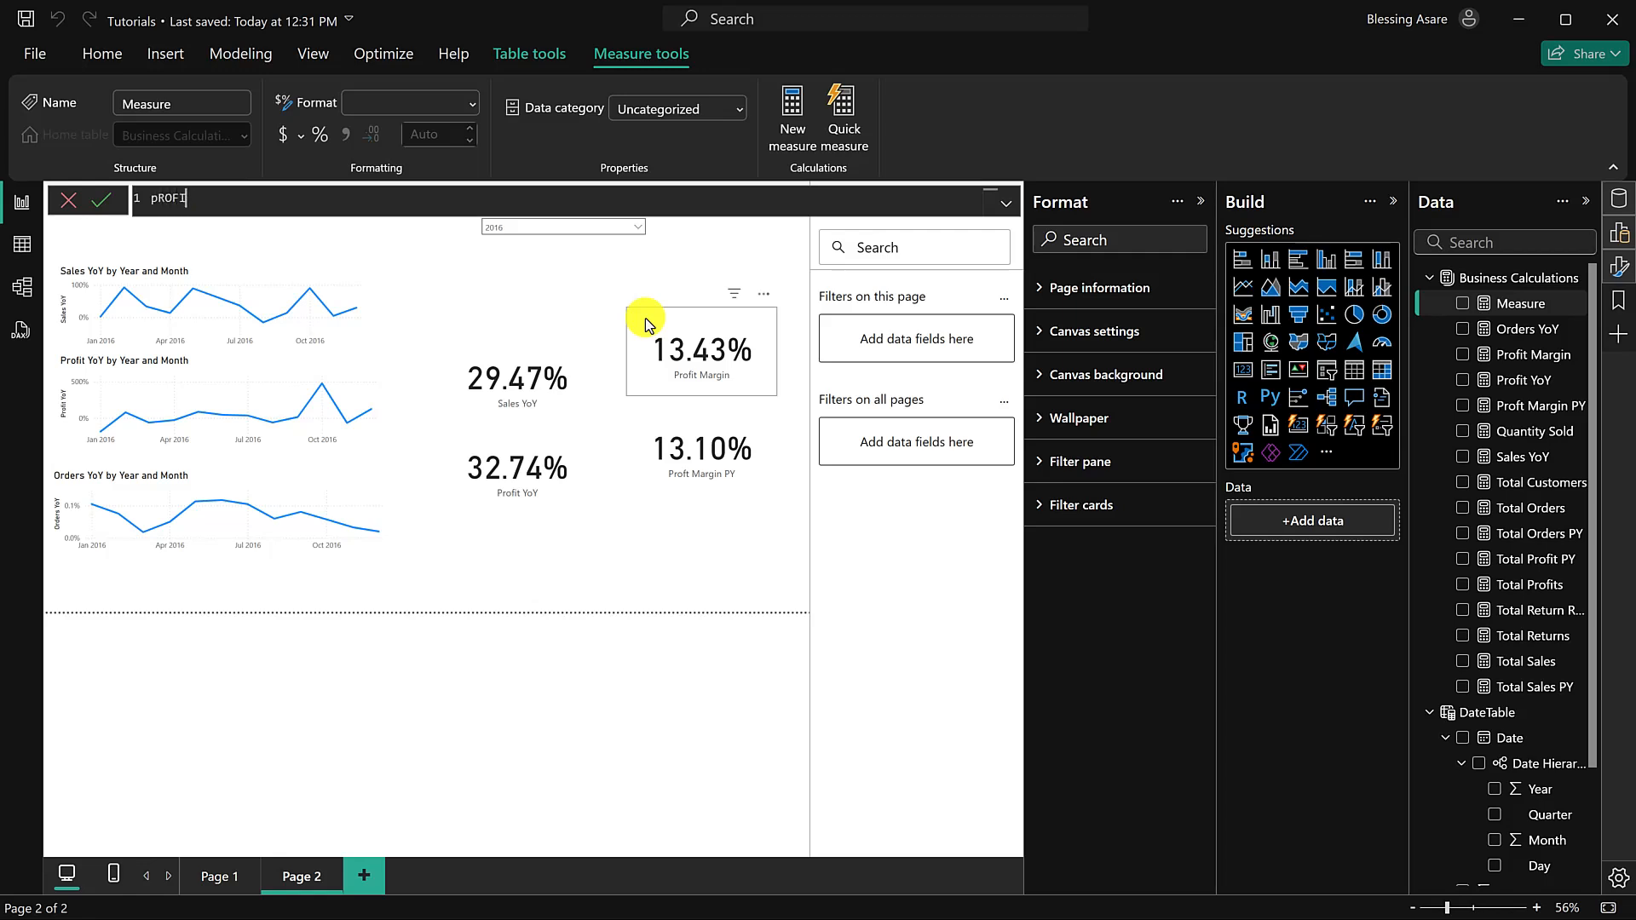
pyautogui.press('BackSpace')
pyautogui.press('BackSpace')
pyautogui.press('BackSpace')
pyautogui.press('BackSpace')
pyautogui.press('BackSpace')
pyautogui.write('Profit PM = CAL')
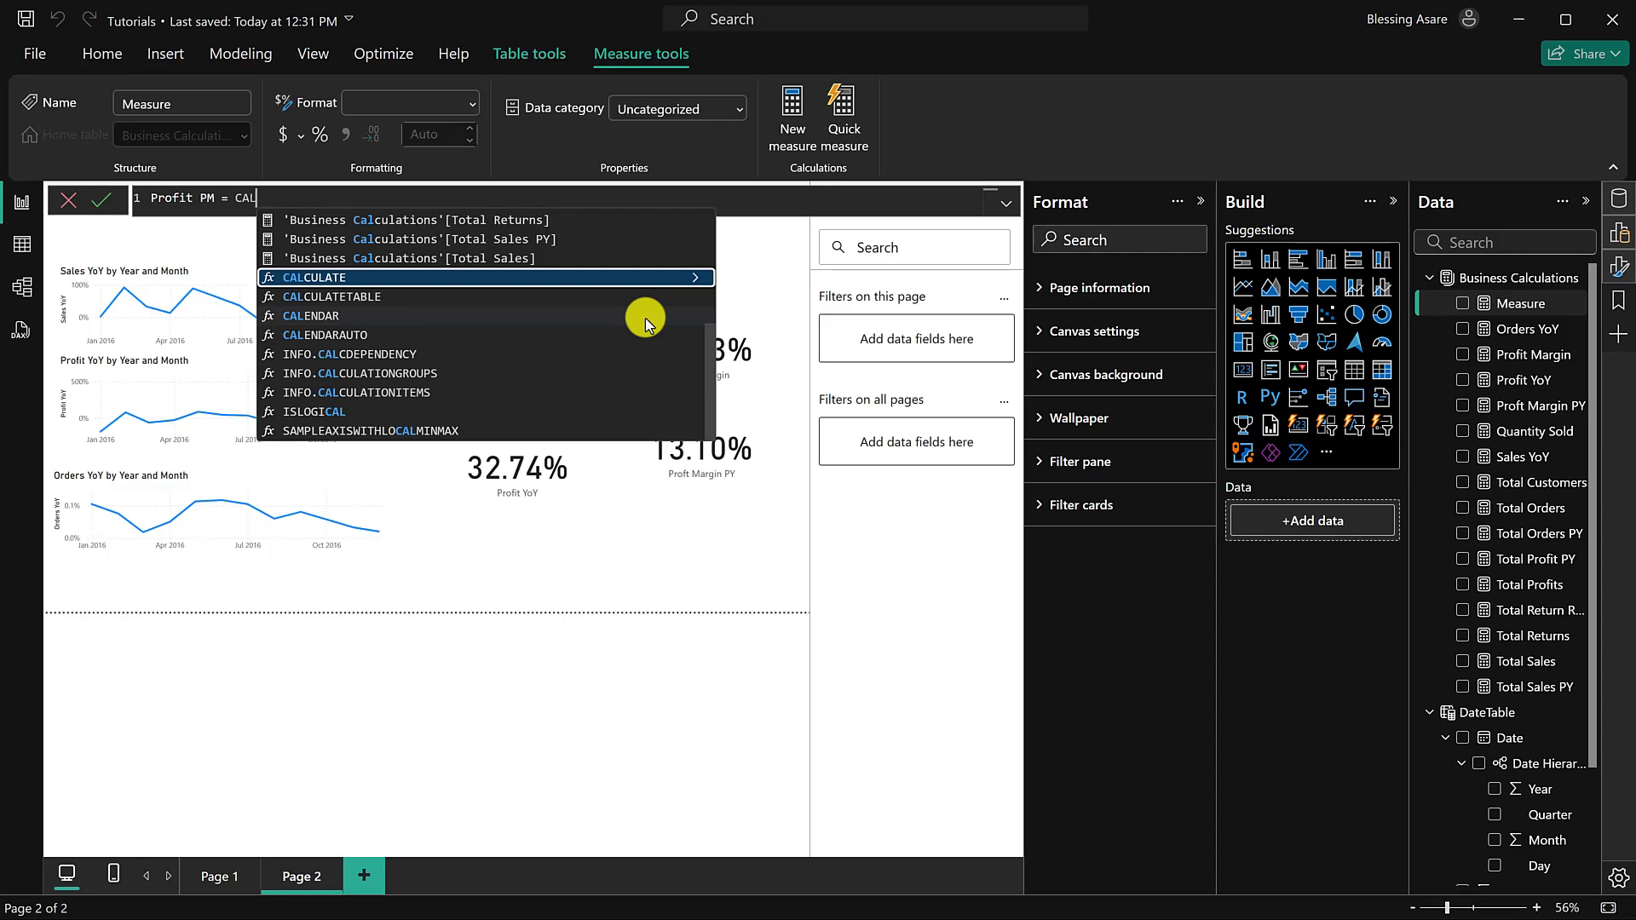
pyautogui.press('Tab')
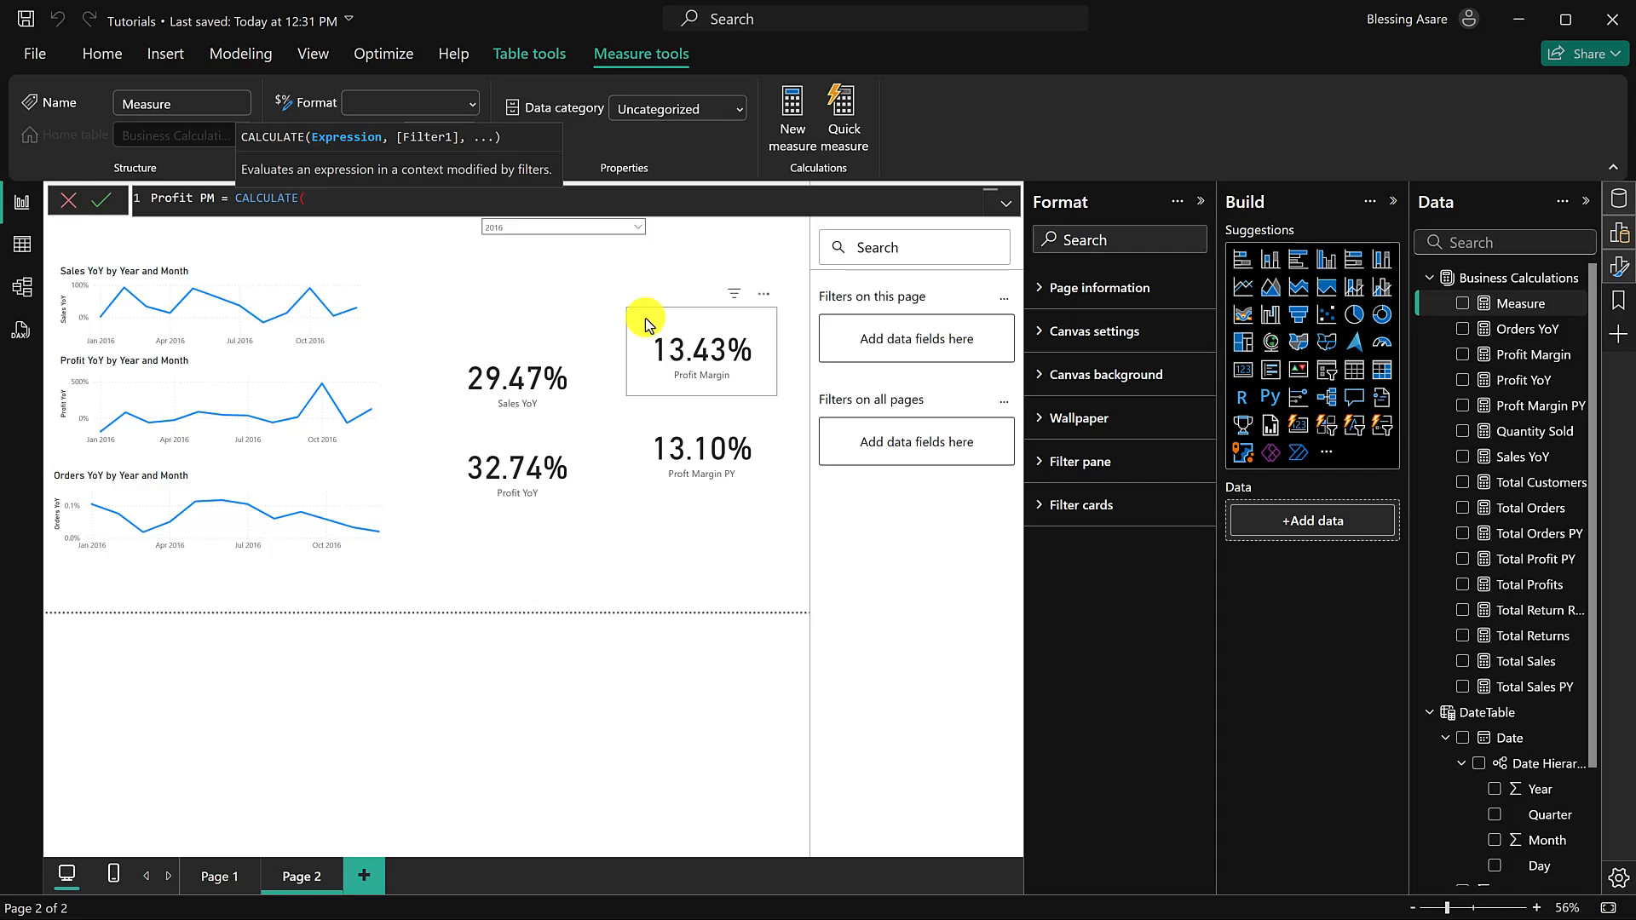
pyautogui.write('TOT')
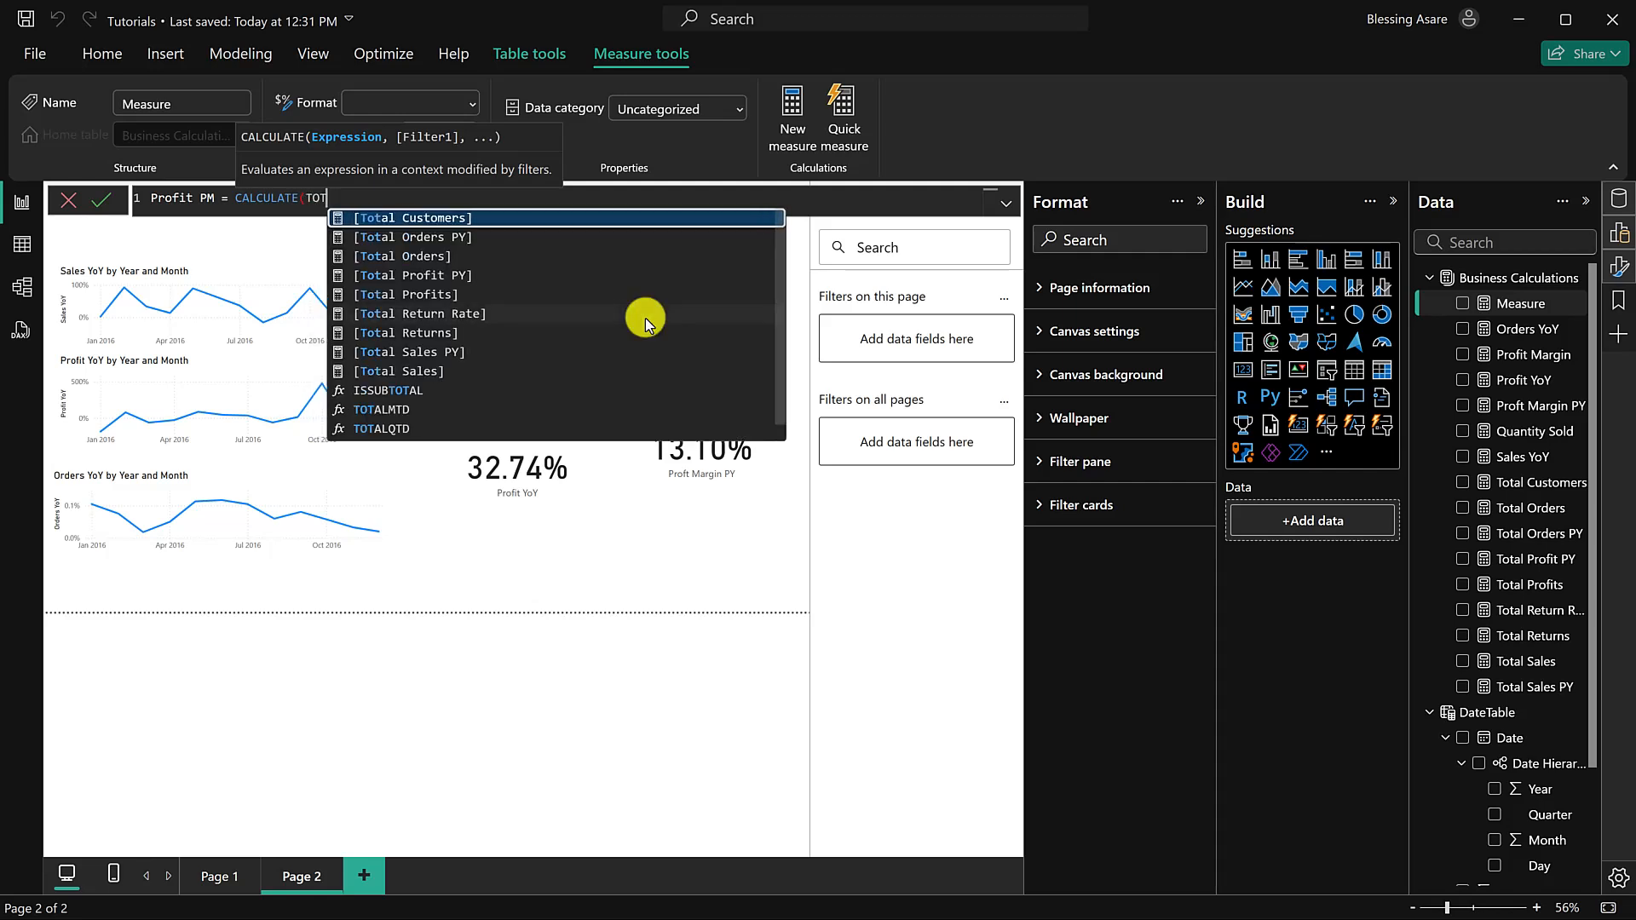
pyautogui.click(473, 293)
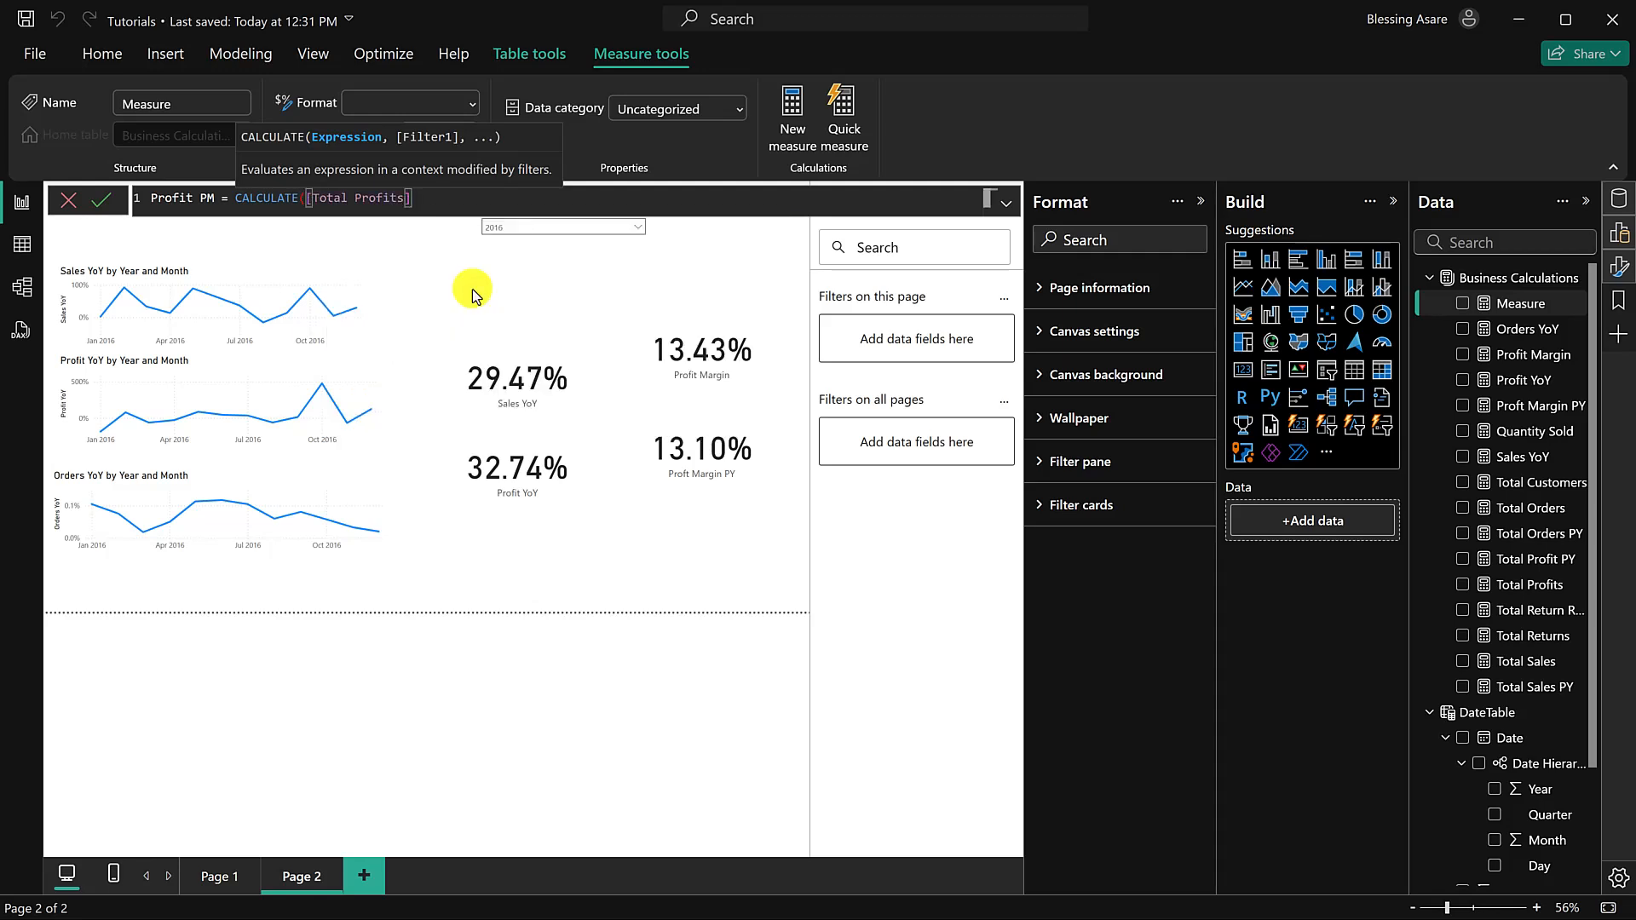
pyautogui.write('-')
pyautogui.press('BackSpace')
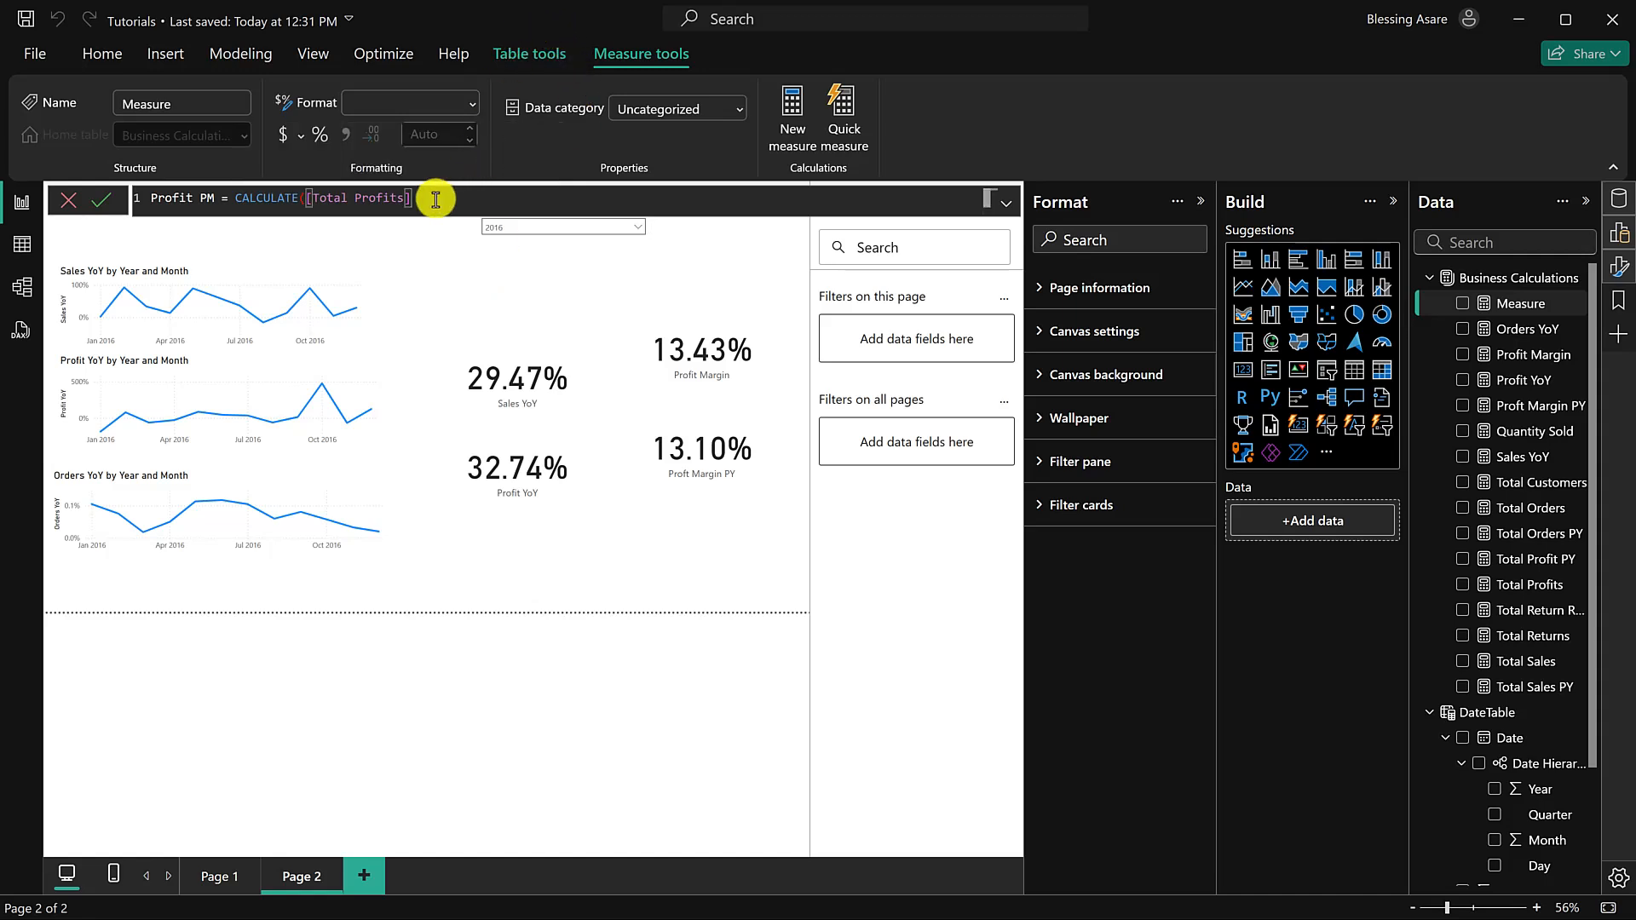
# Step: Complete the Profit PM filter with DATEADD(DateTable[Date],-1,MONTH), commit the measure and format it with a thousands separator
pyautogui.write(',DAT')
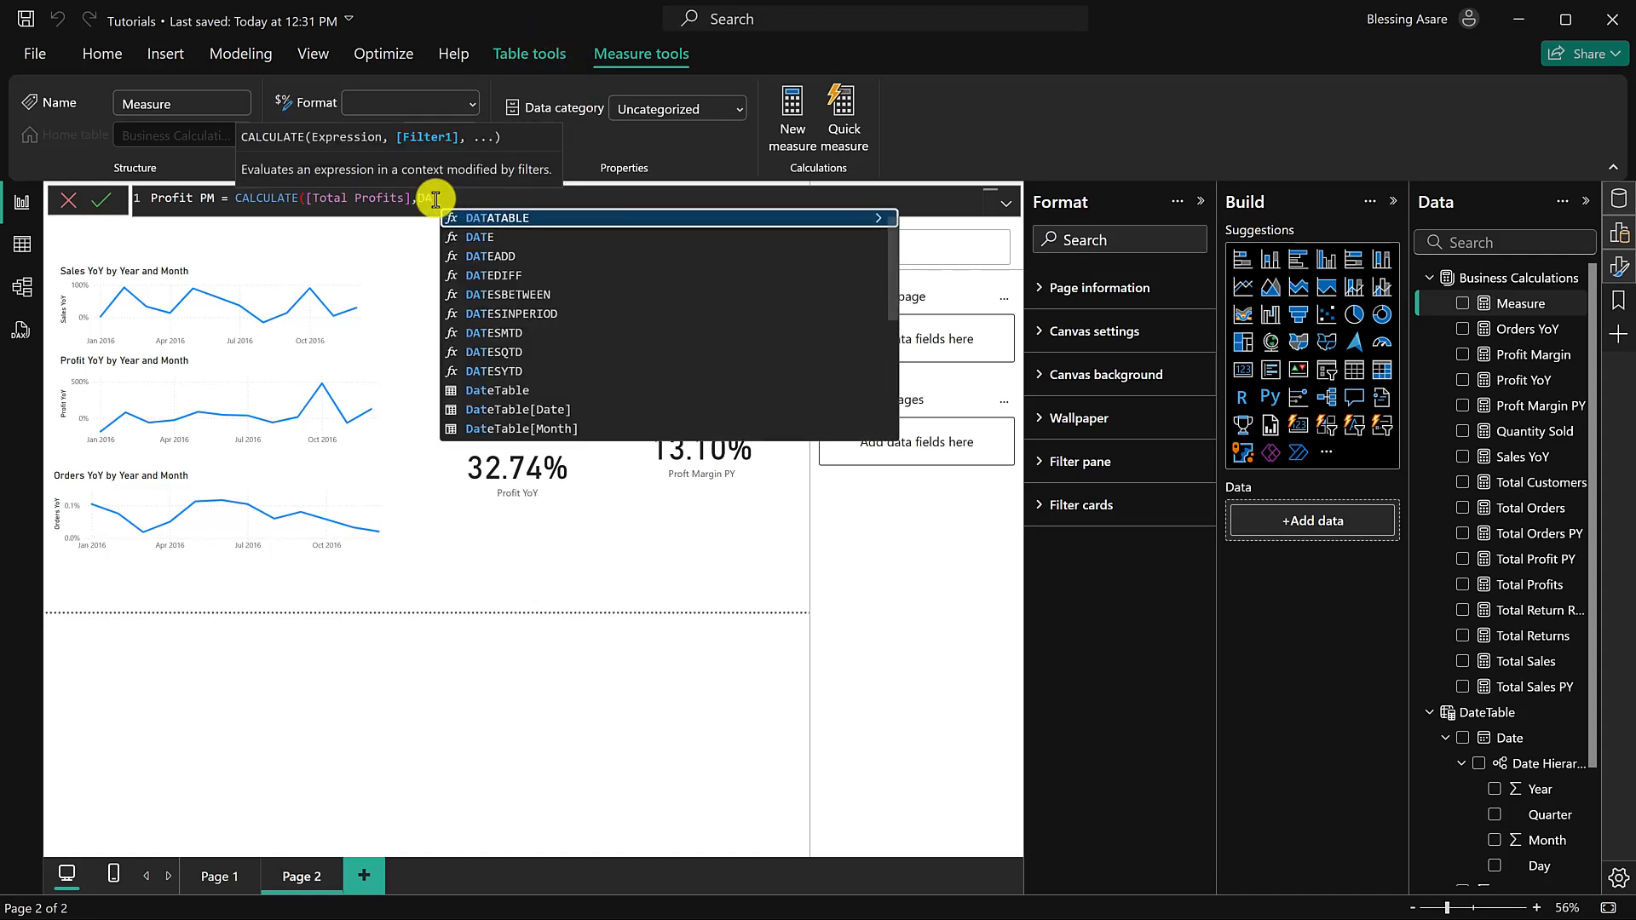
pyautogui.click(520, 256)
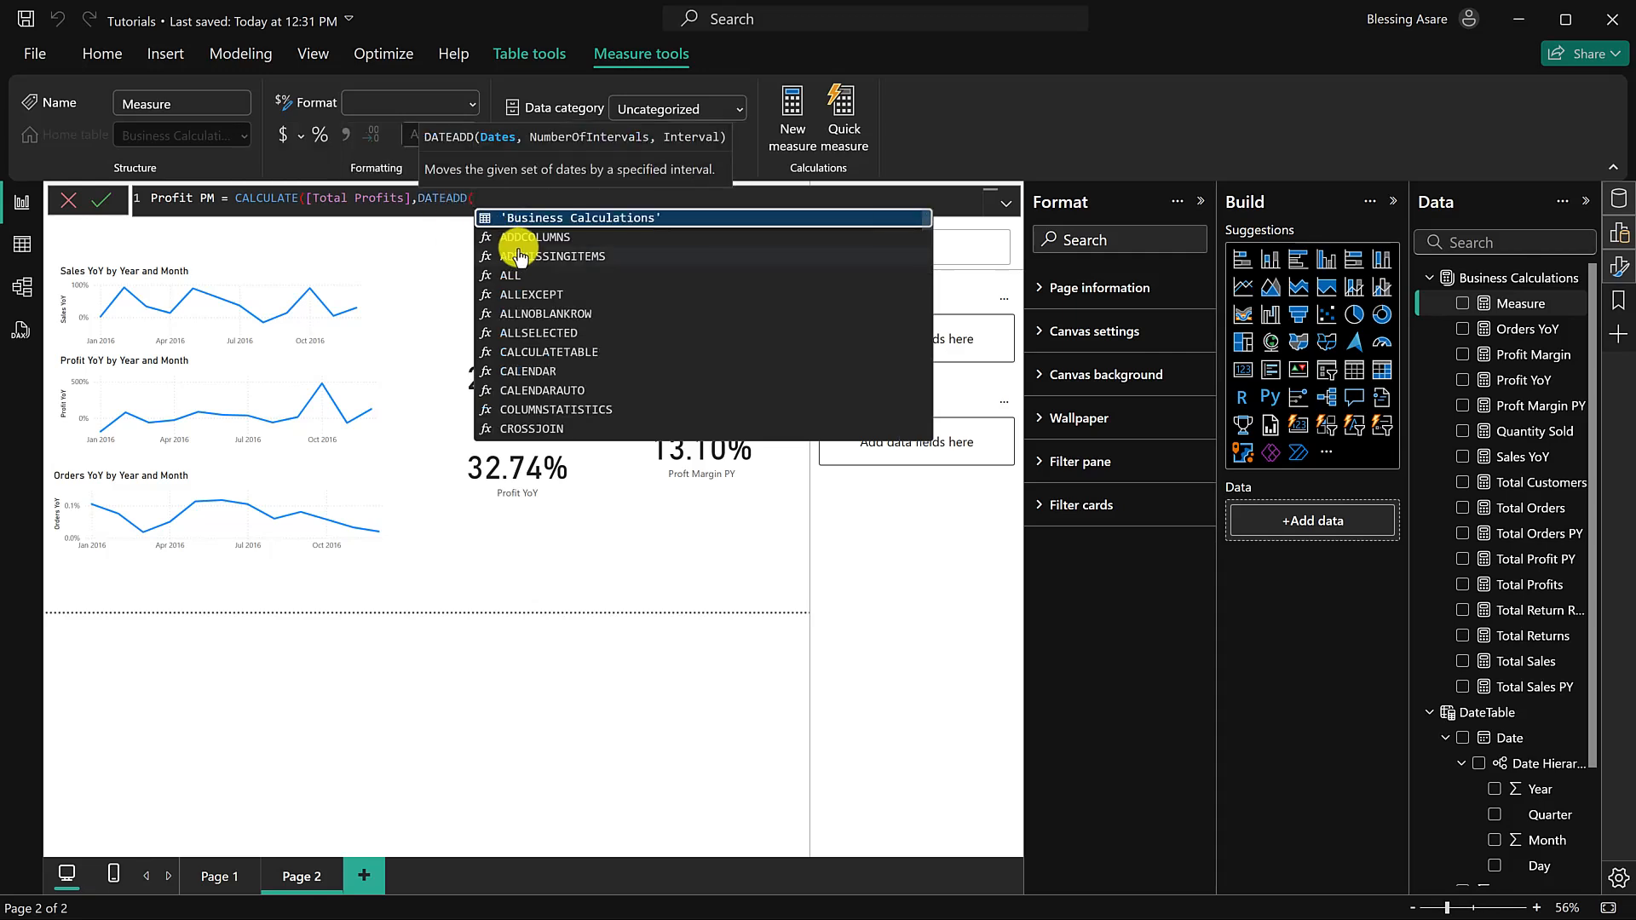
pyautogui.write('D')
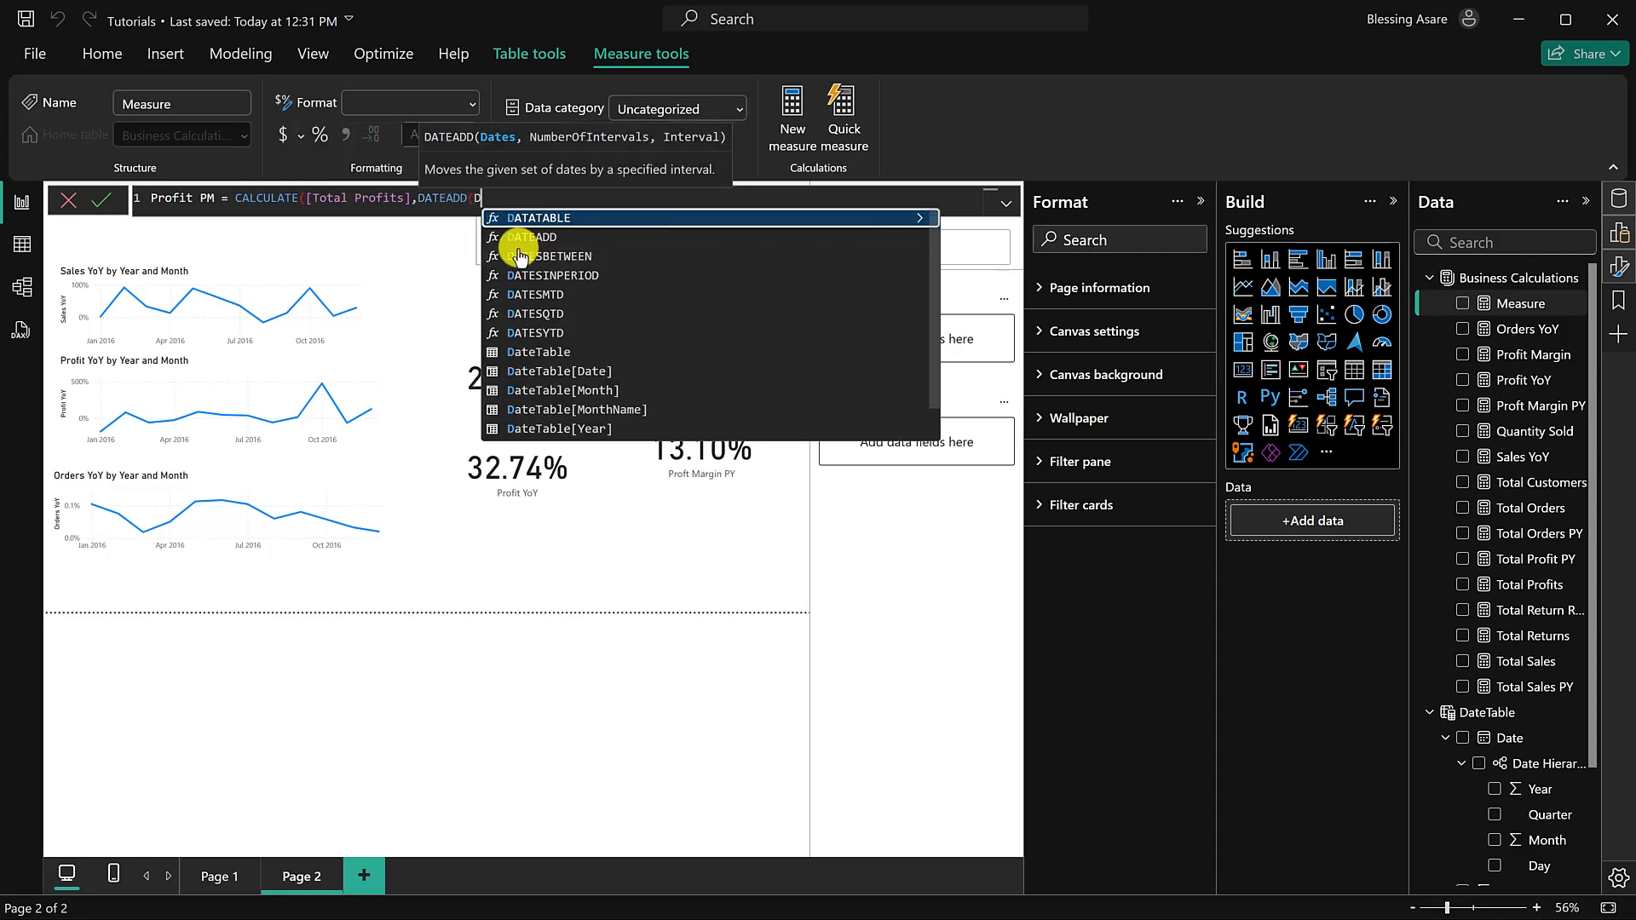
pyautogui.click(596, 373)
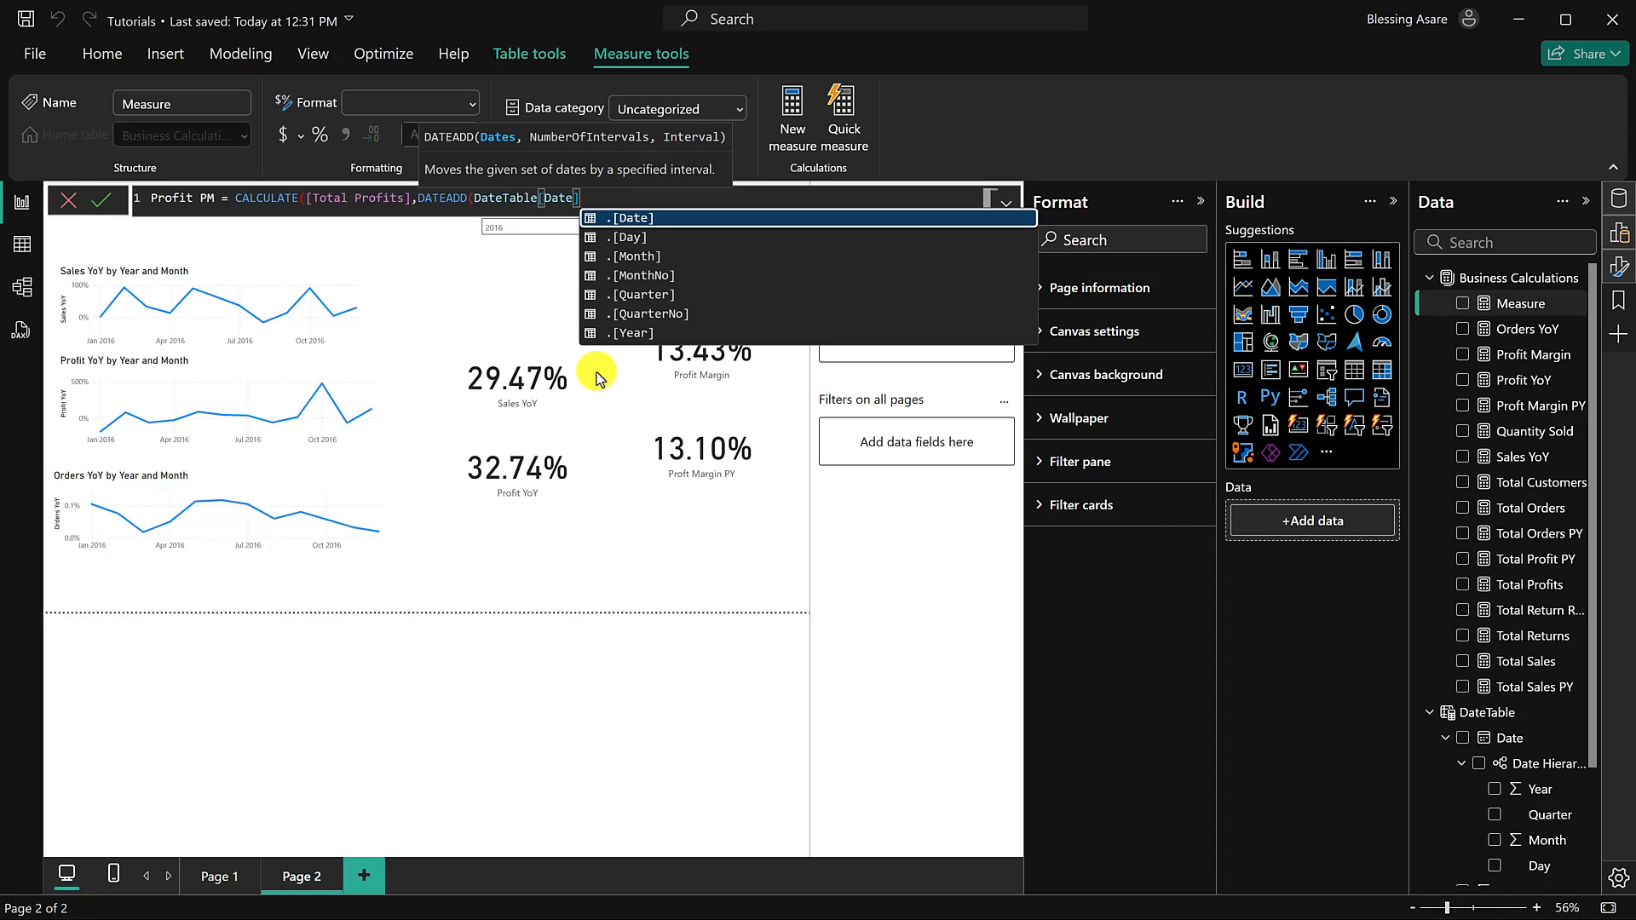
pyautogui.write(',-1')
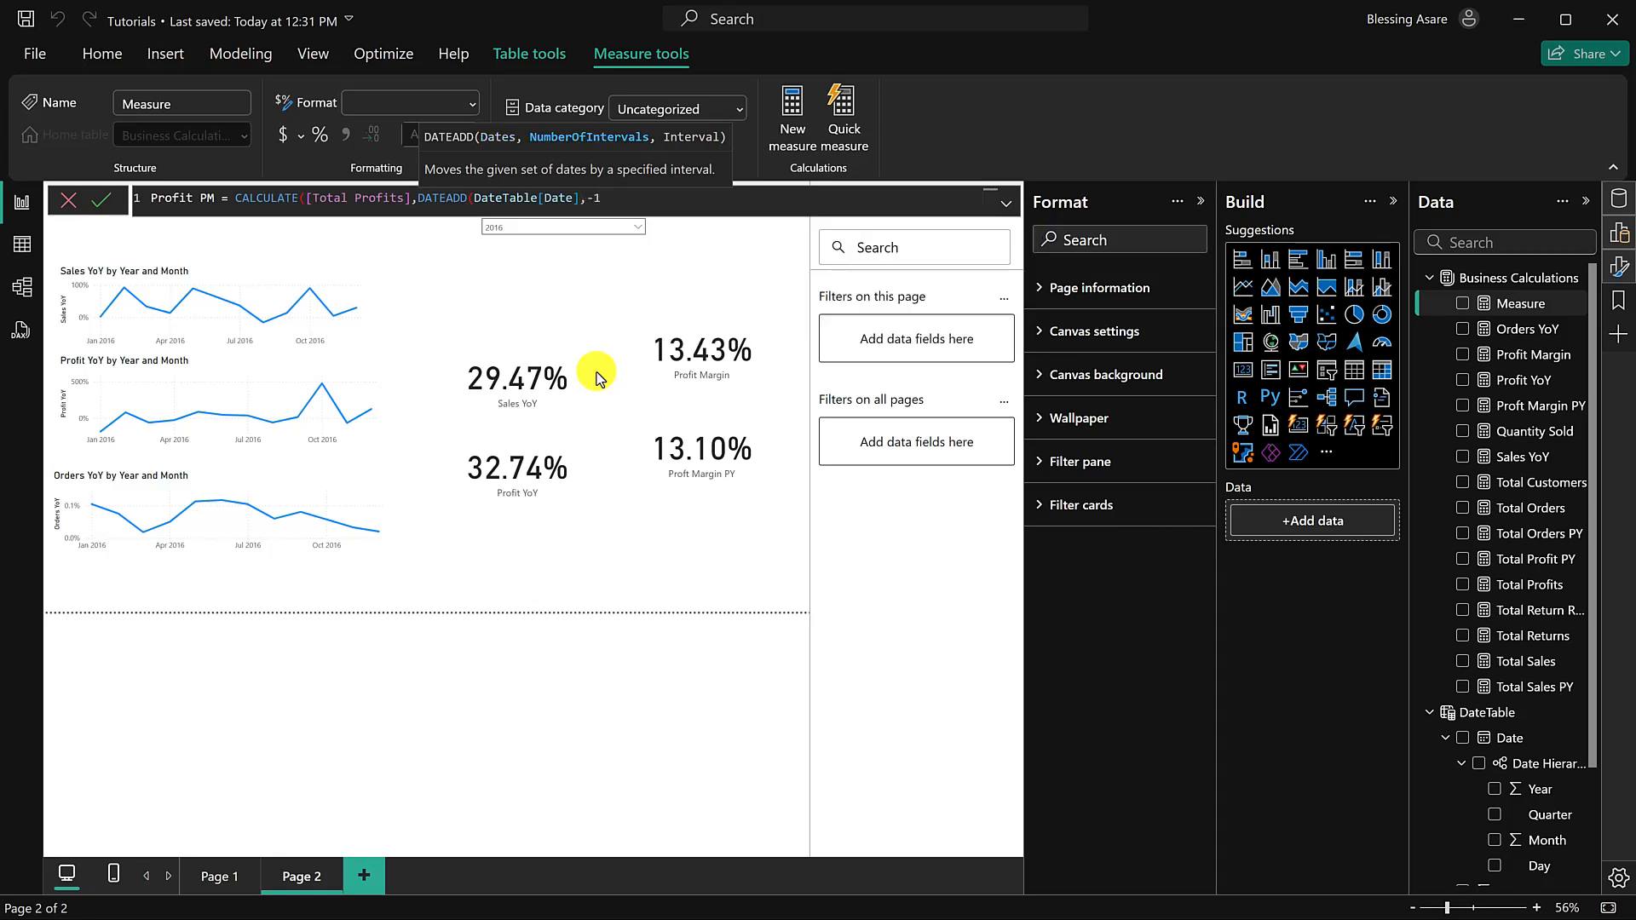
pyautogui.write(',M')
pyautogui.press('Tab')
pyautogui.write(')')
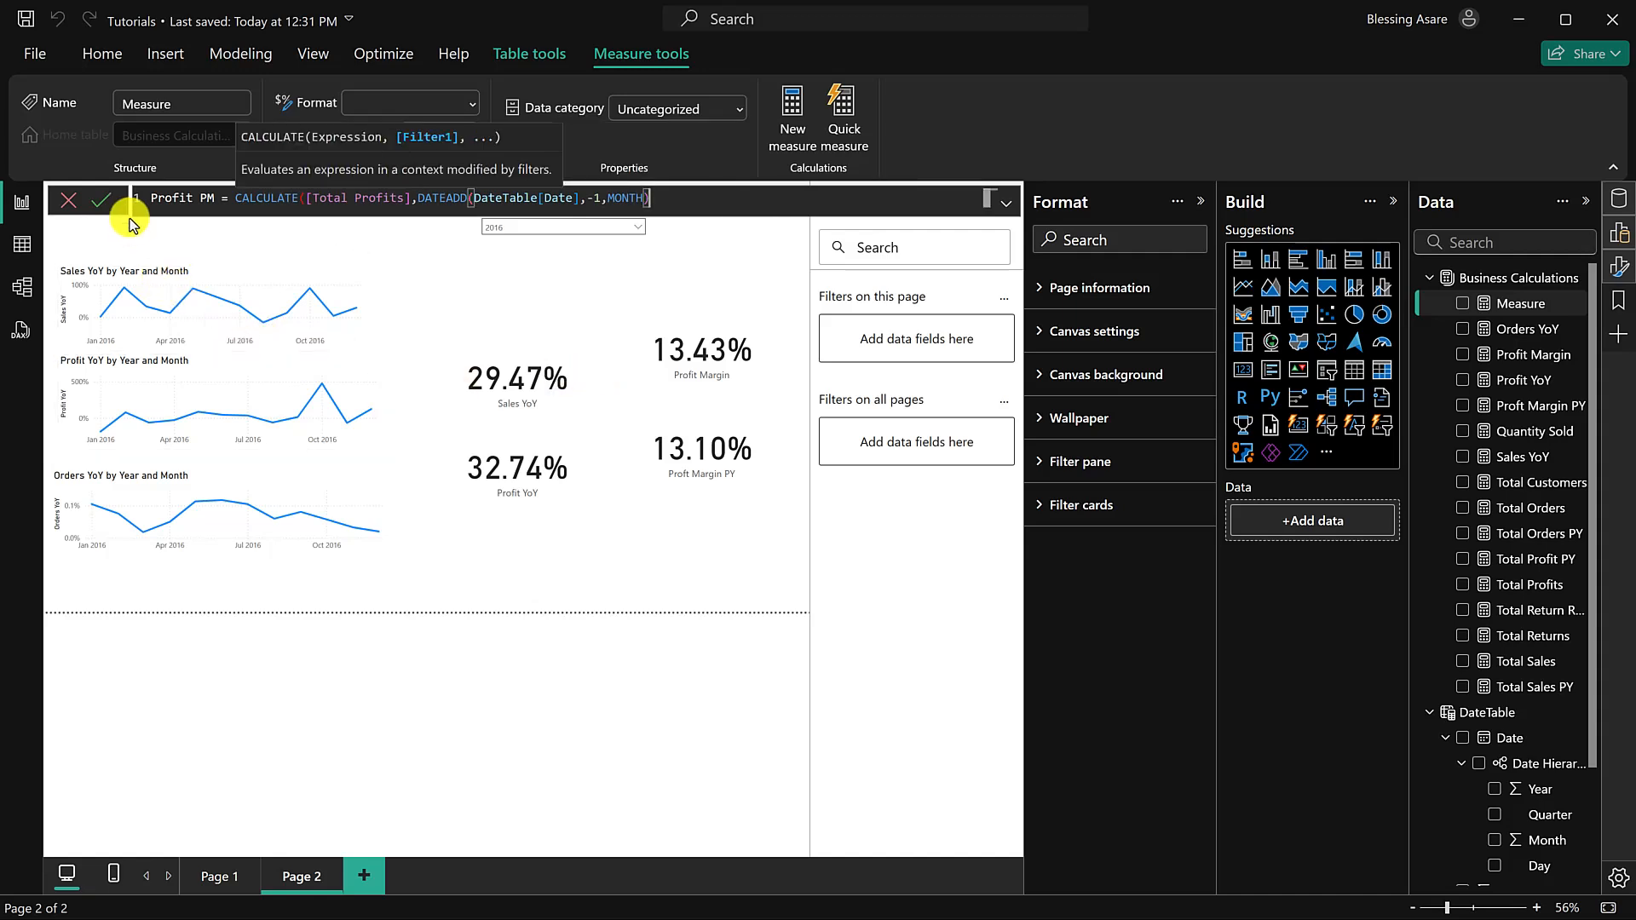
pyautogui.click(111, 202)
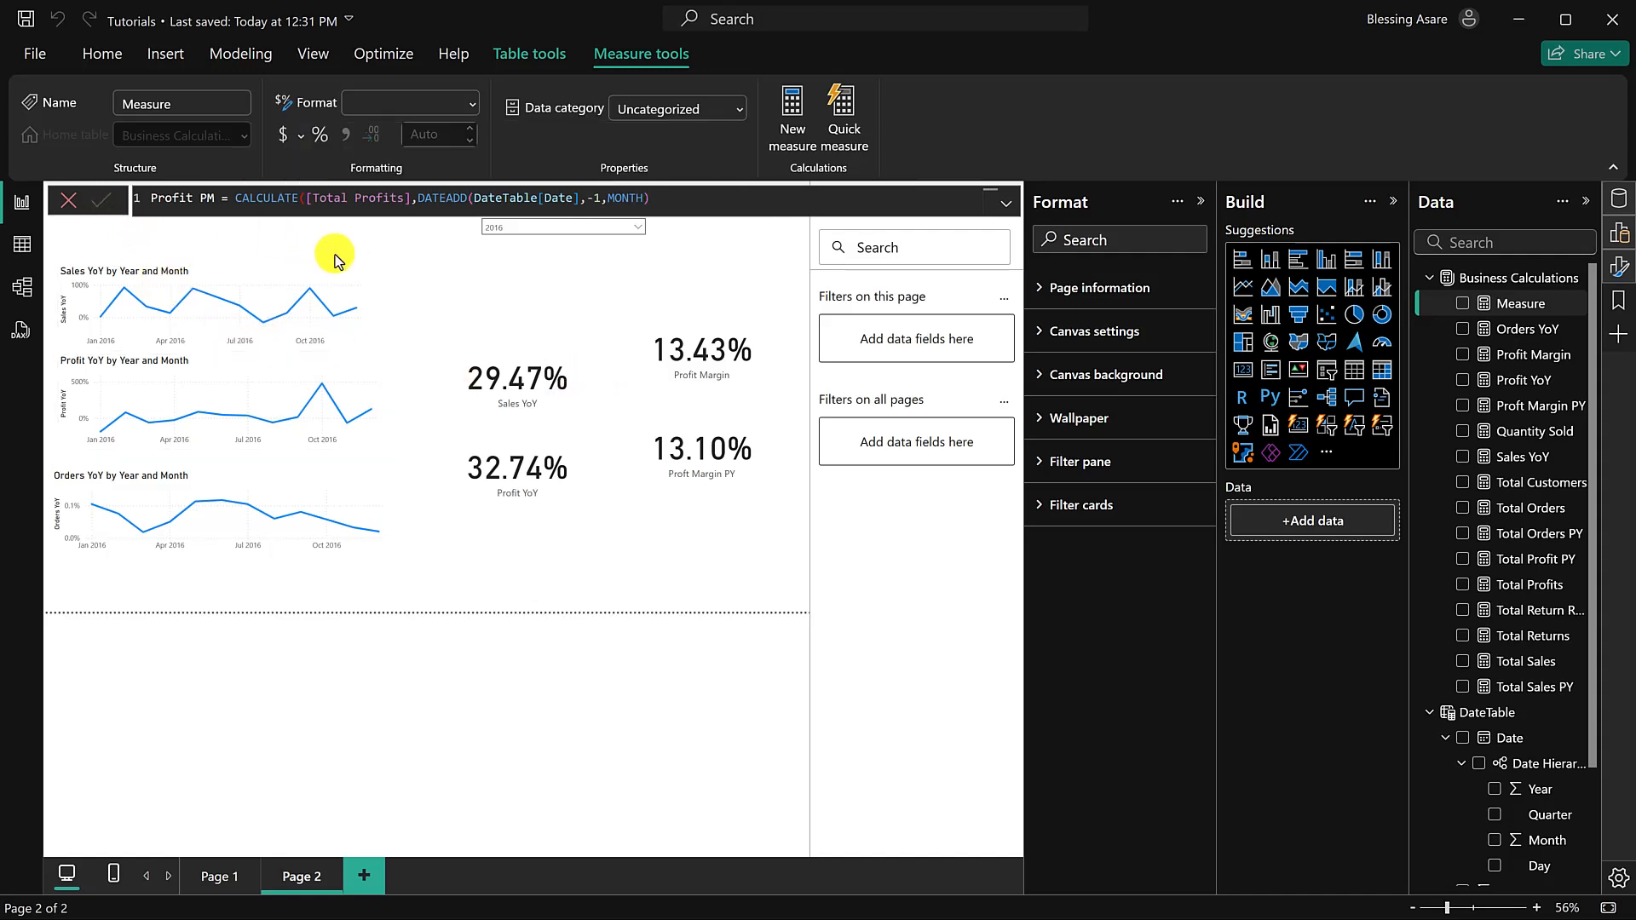
pyautogui.click(676, 202)
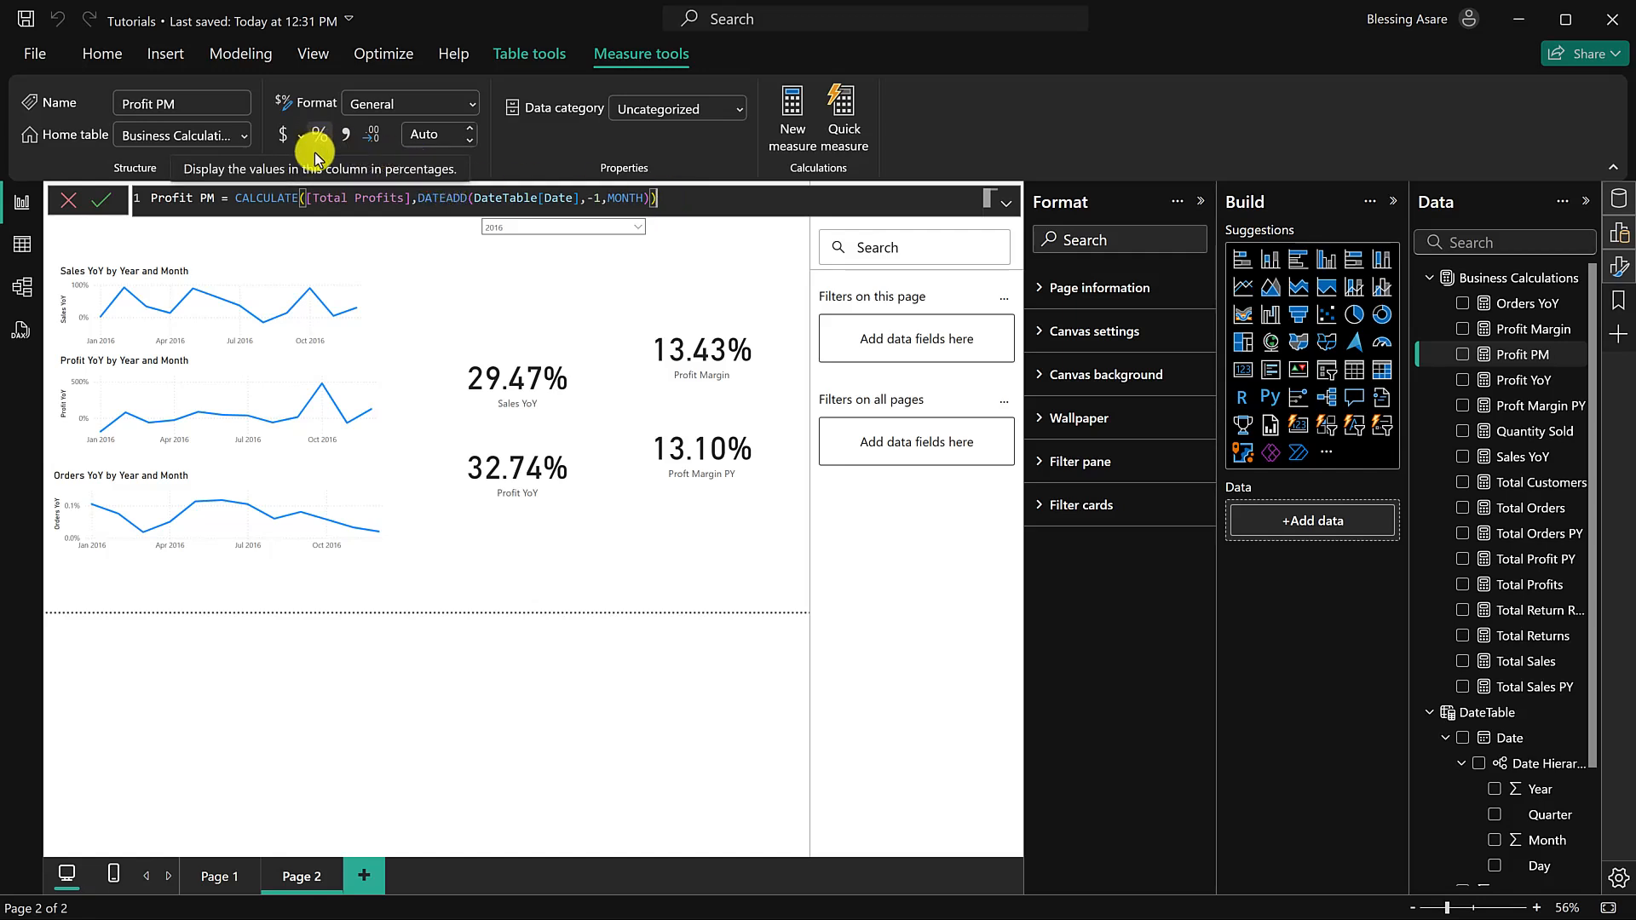
pyautogui.click(345, 134)
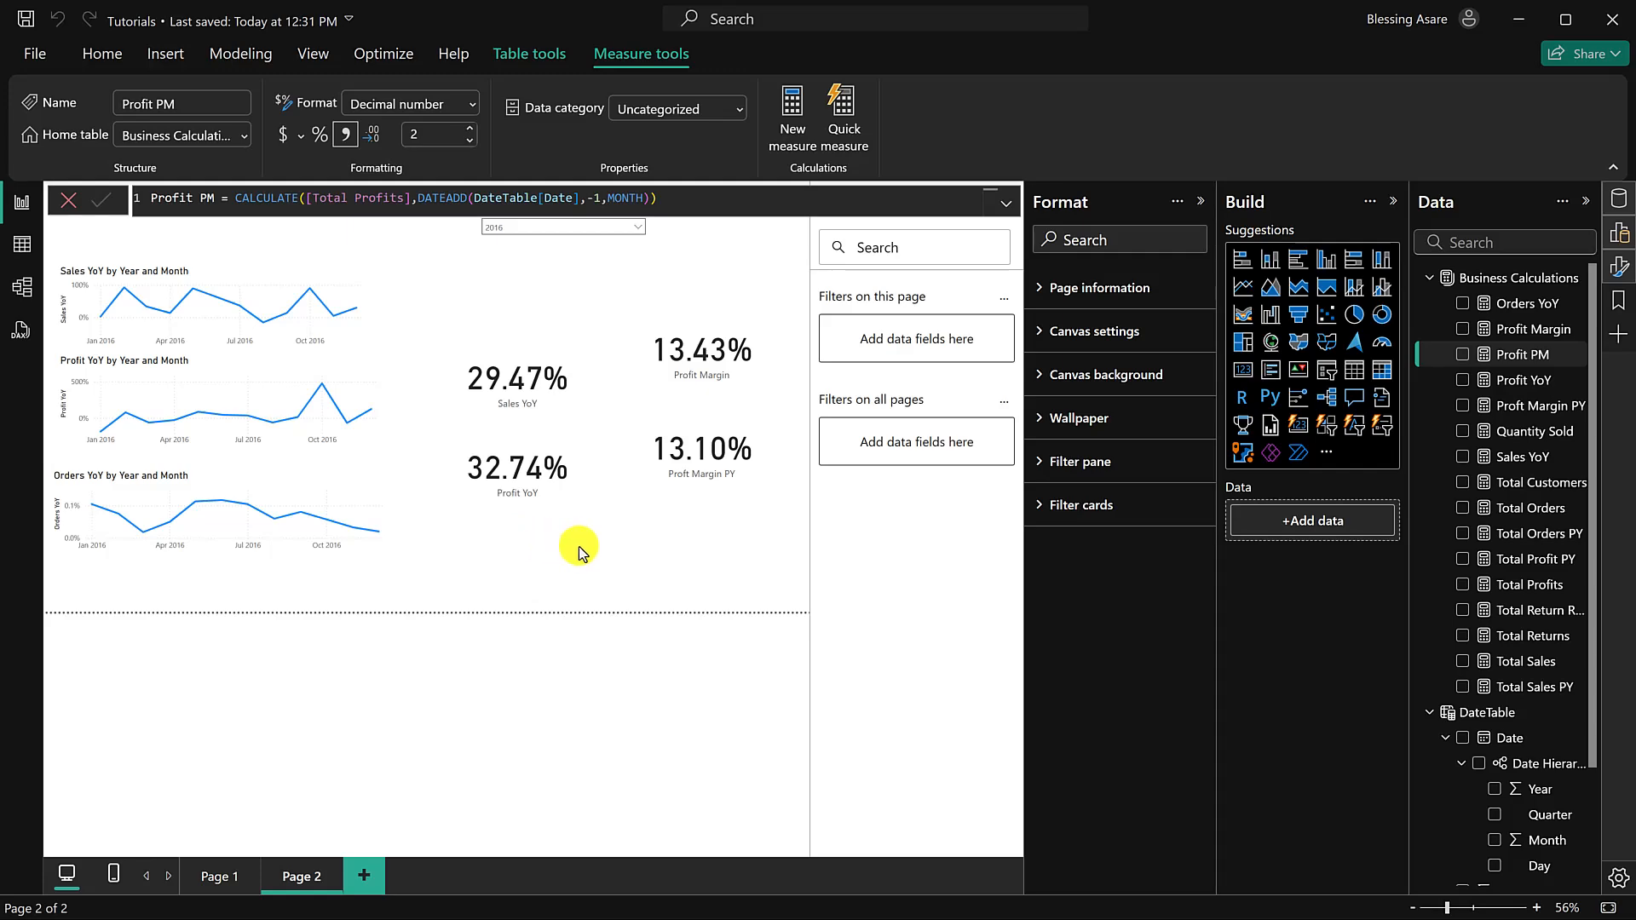
# Step: Duplicate the Year slicer, set the two slicers side by side, and replace the copy's field with MonthName from DateTable
pyautogui.click(607, 258)
pyautogui.moveTo(596, 253); pyautogui.dragTo(735, 238)
pyautogui.hotkey('ctrl', 'c')
pyautogui.hotkey('ctrl', 'v')
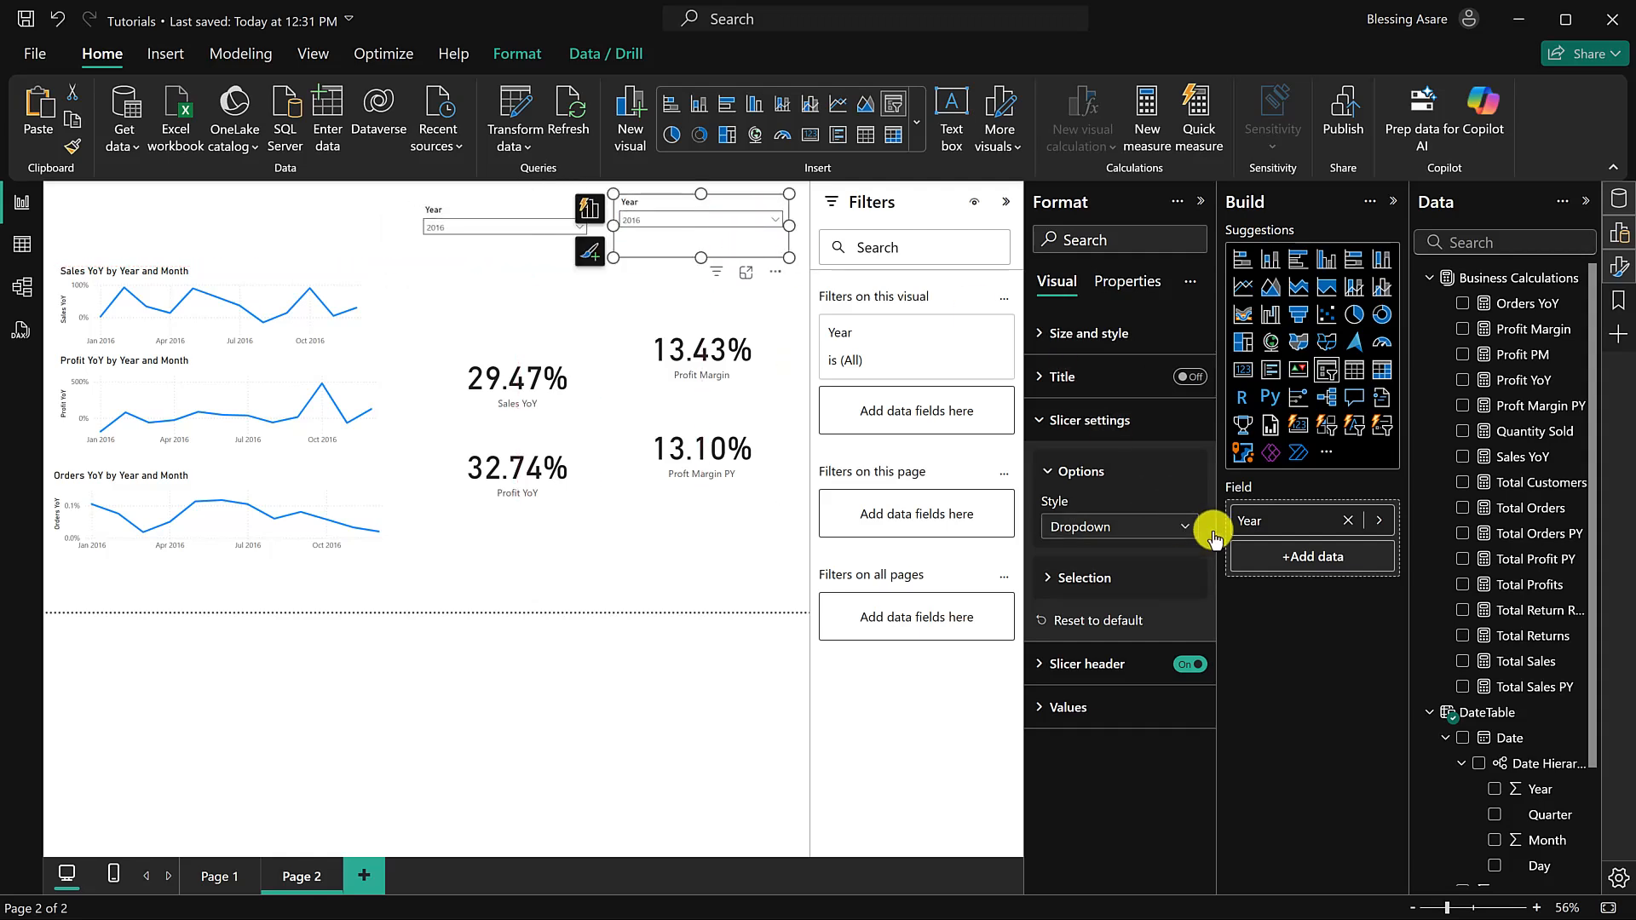
pyautogui.scroll(-2, 1466, 771)
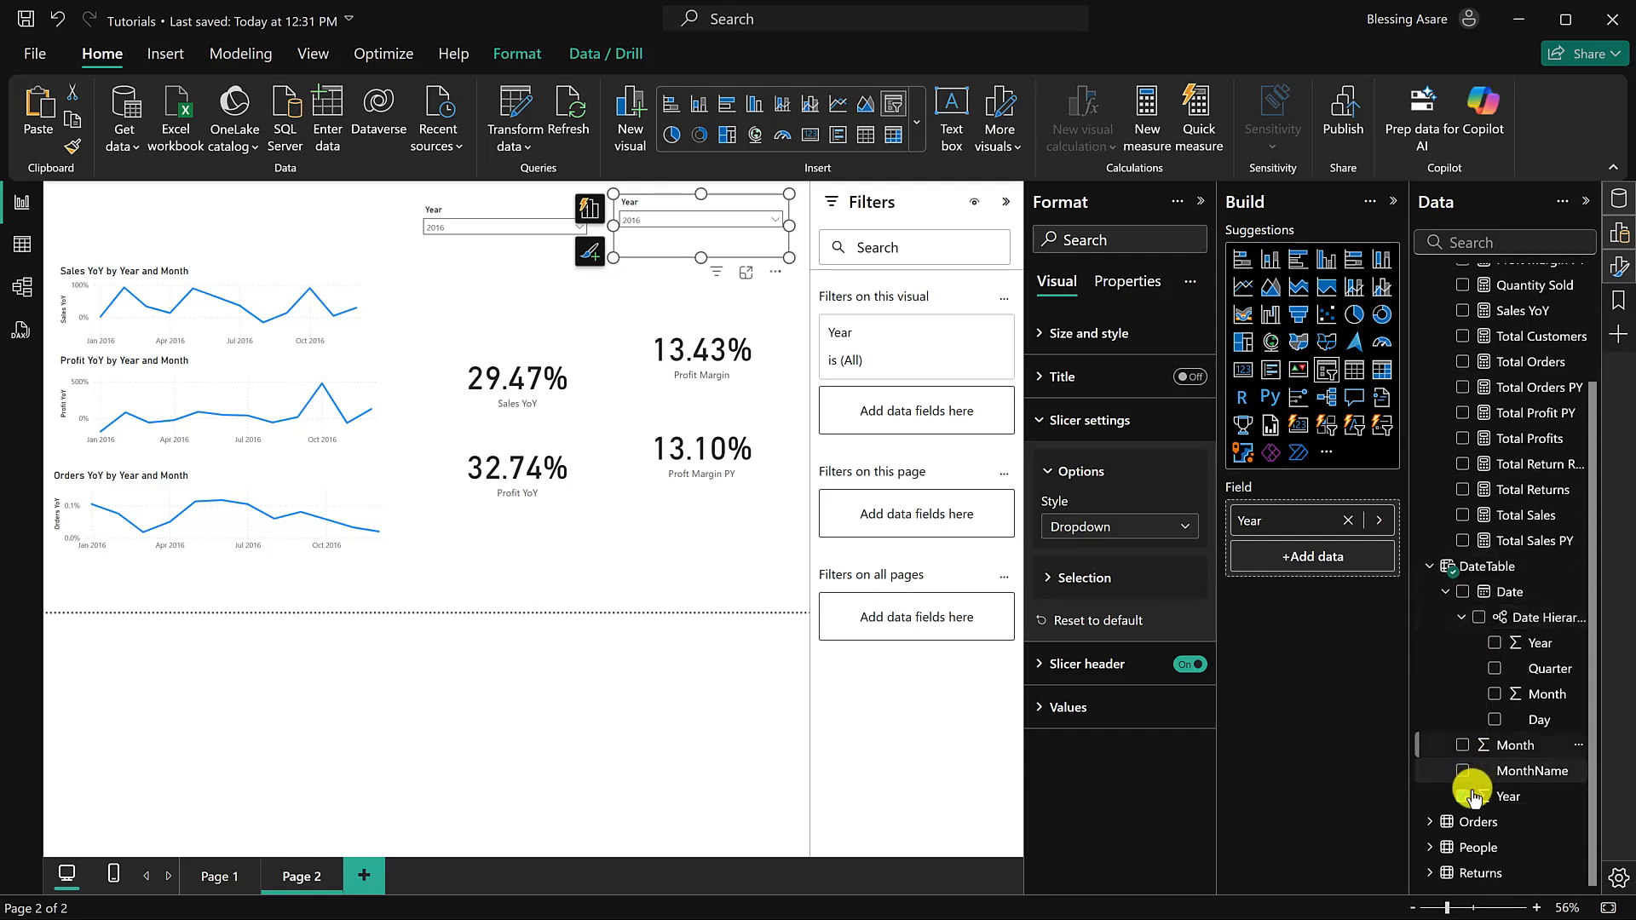
pyautogui.click(1462, 796)
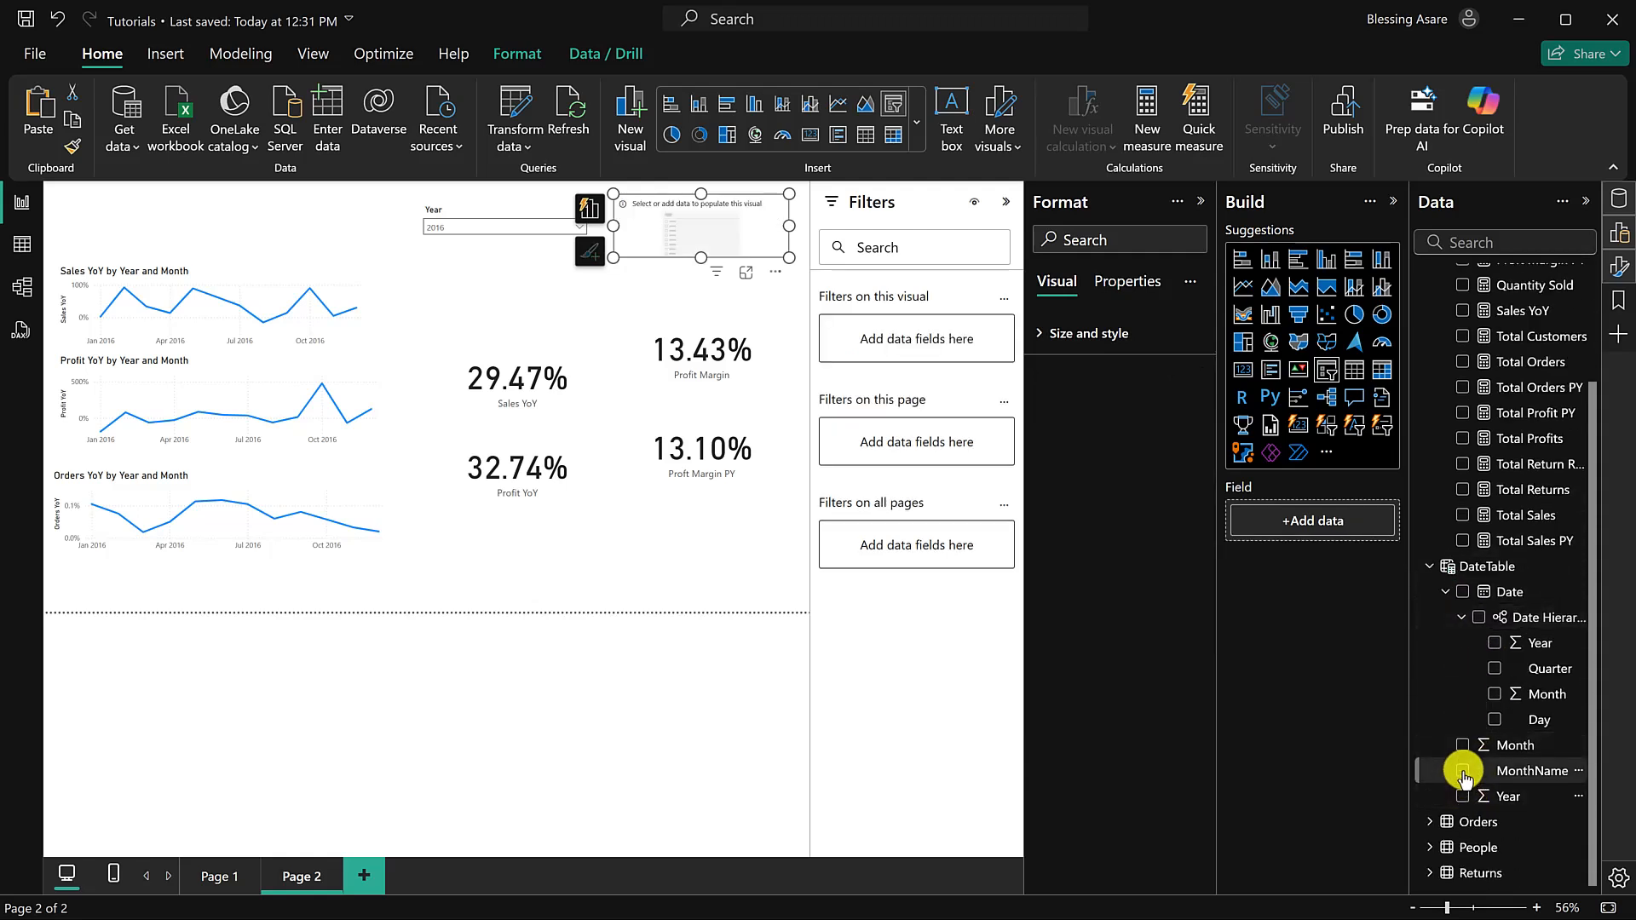
pyautogui.click(1463, 771)
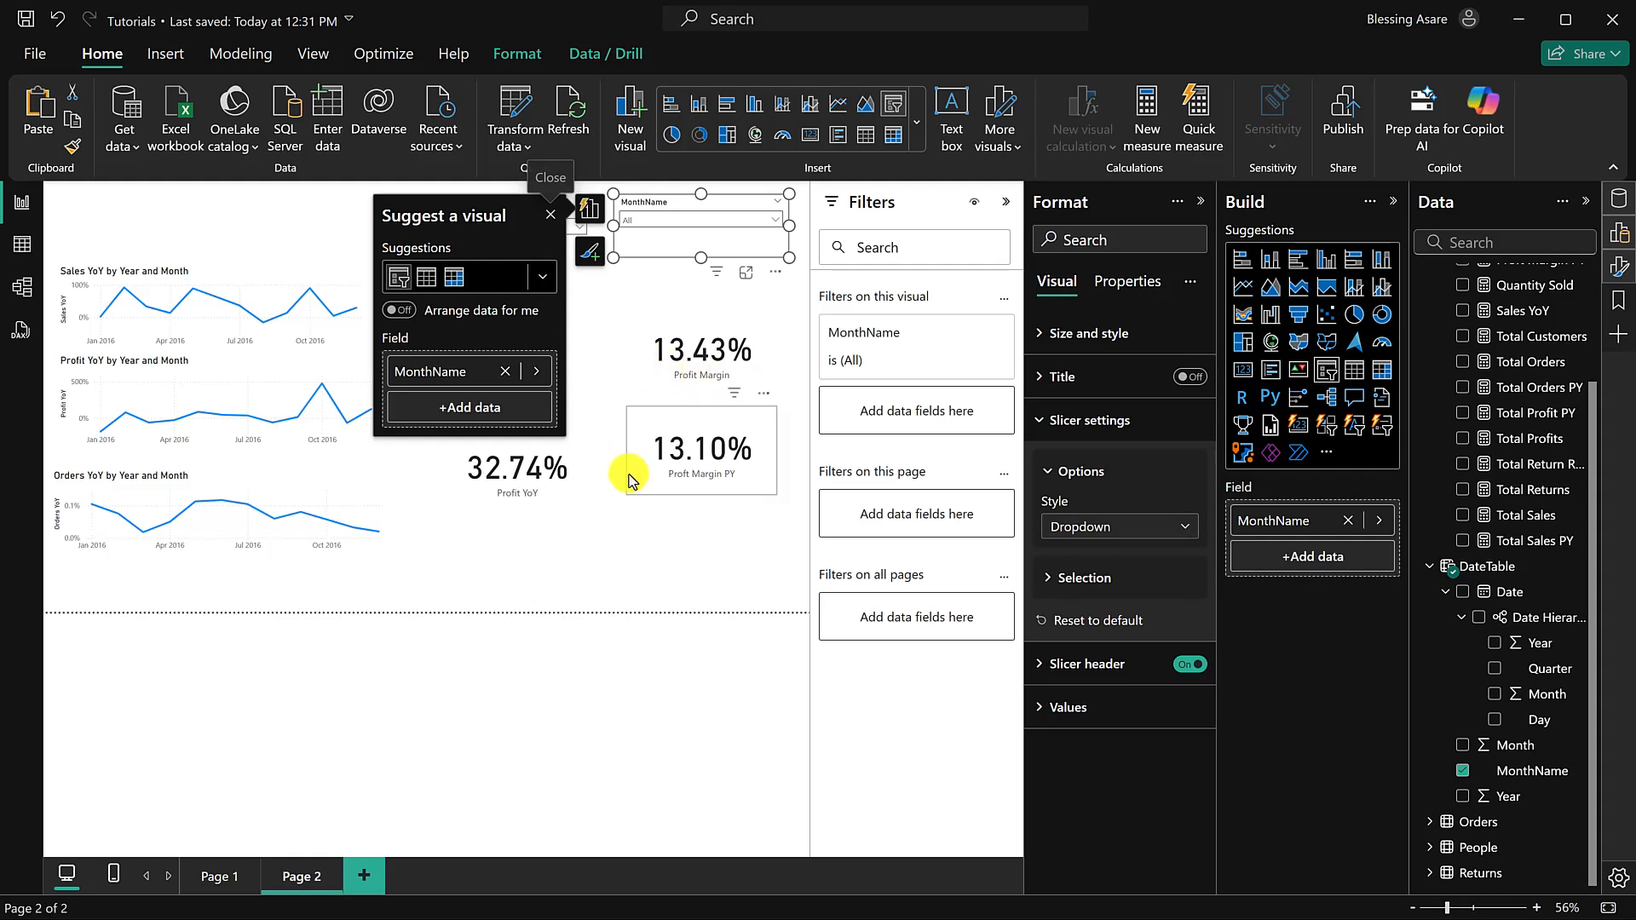
pyautogui.click(621, 530)
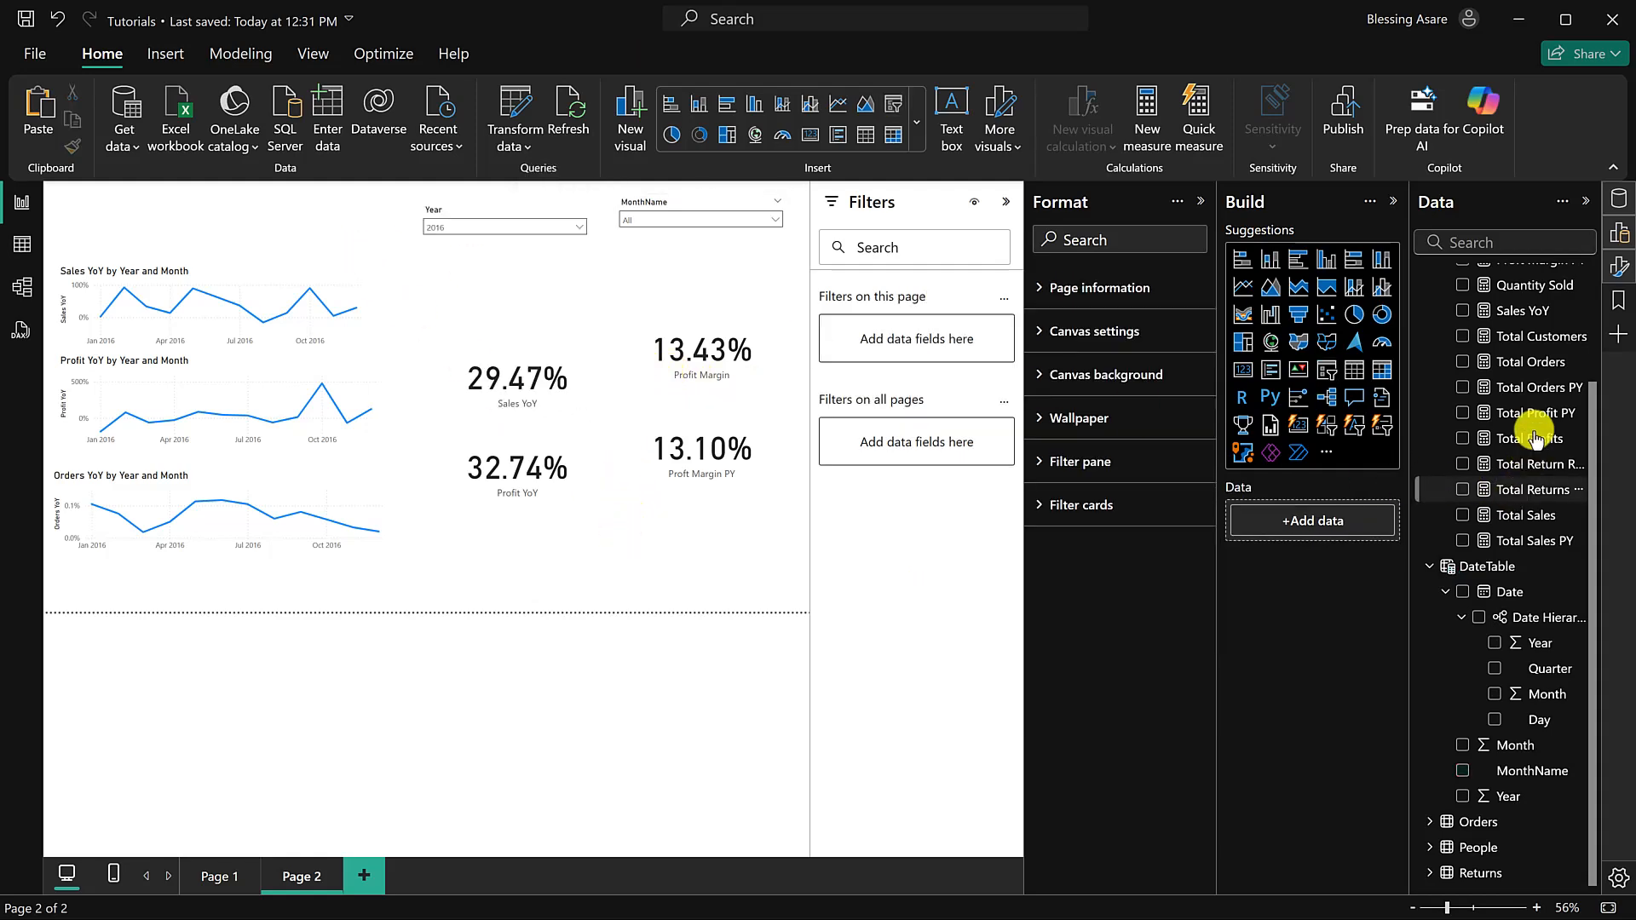
# Step: Add a card visual showing the Profit PM measure below the Profit YoY card
pyautogui.scroll(2, 1526, 431)
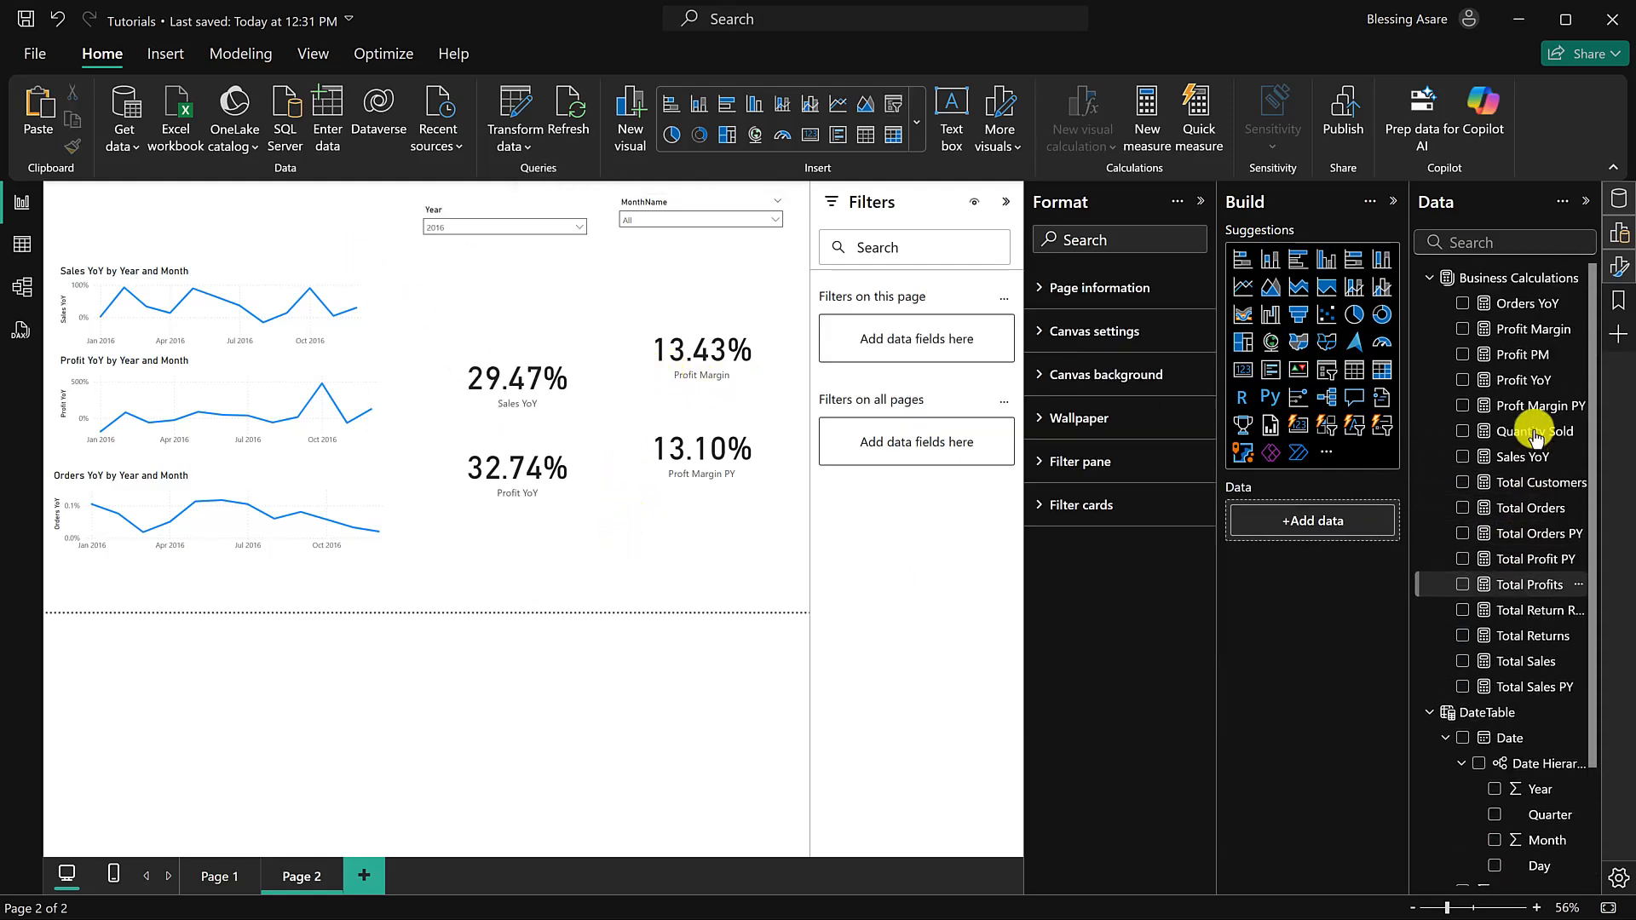
pyautogui.click(1532, 331)
pyautogui.click(1531, 353)
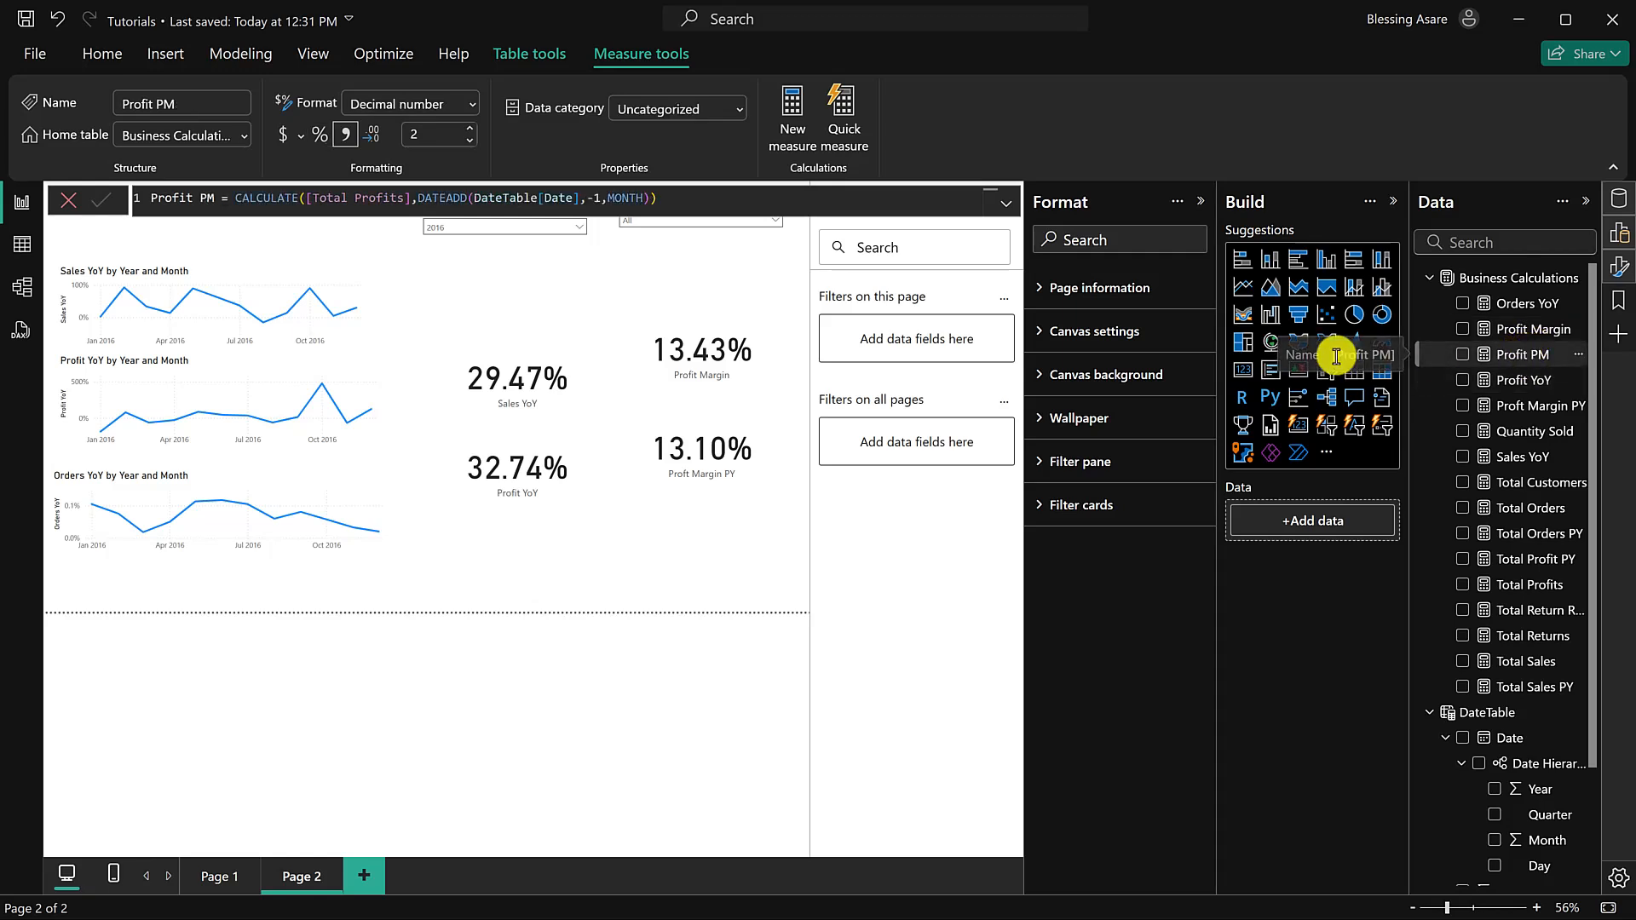
pyautogui.click(1244, 371)
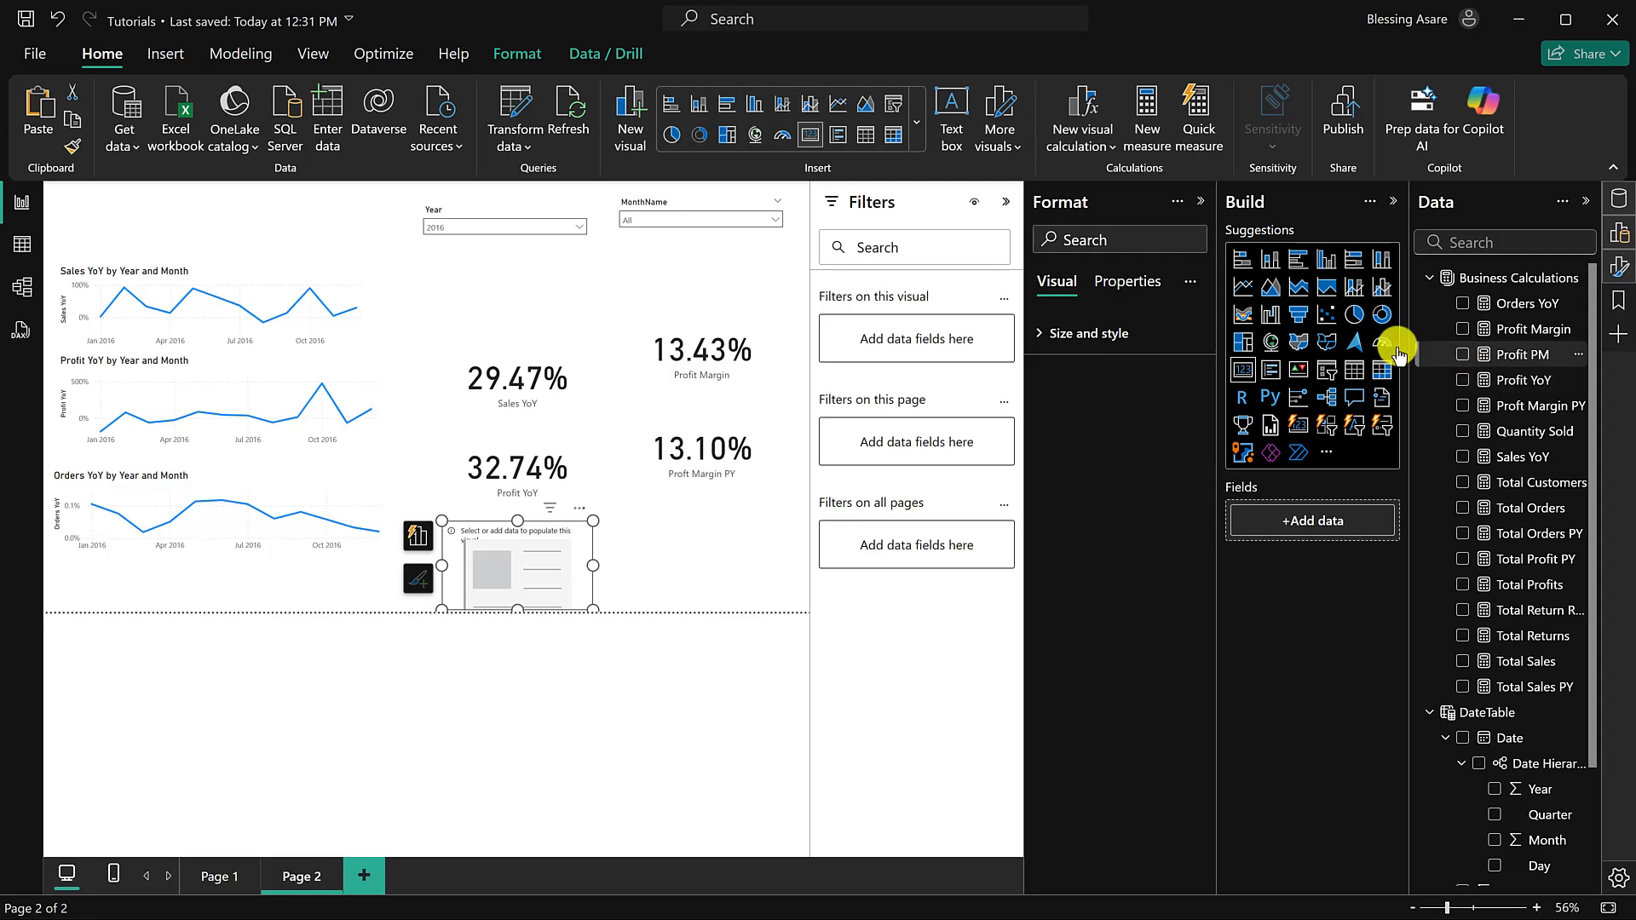
pyautogui.click(1463, 353)
# Step: Check the Profit PM card by switching the MonthName slicer through Aug, Oct, Sep, Oct and Nov, and clear the month selection
pyautogui.click(692, 218)
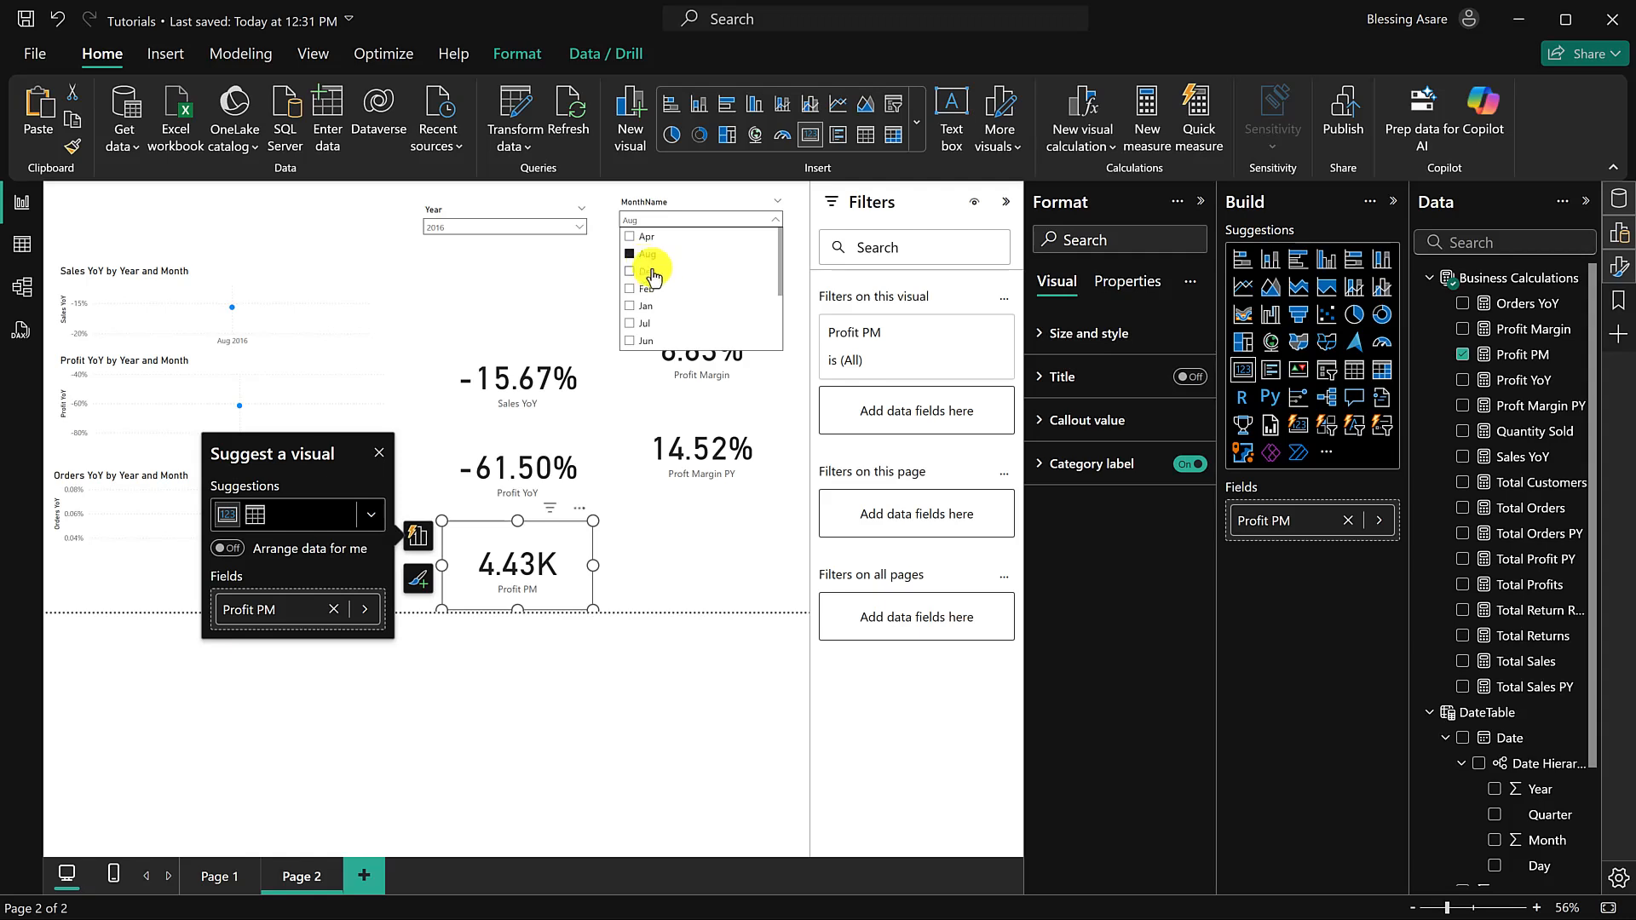
pyautogui.scroll(-2, 665, 307)
pyautogui.scroll(-1, 669, 320)
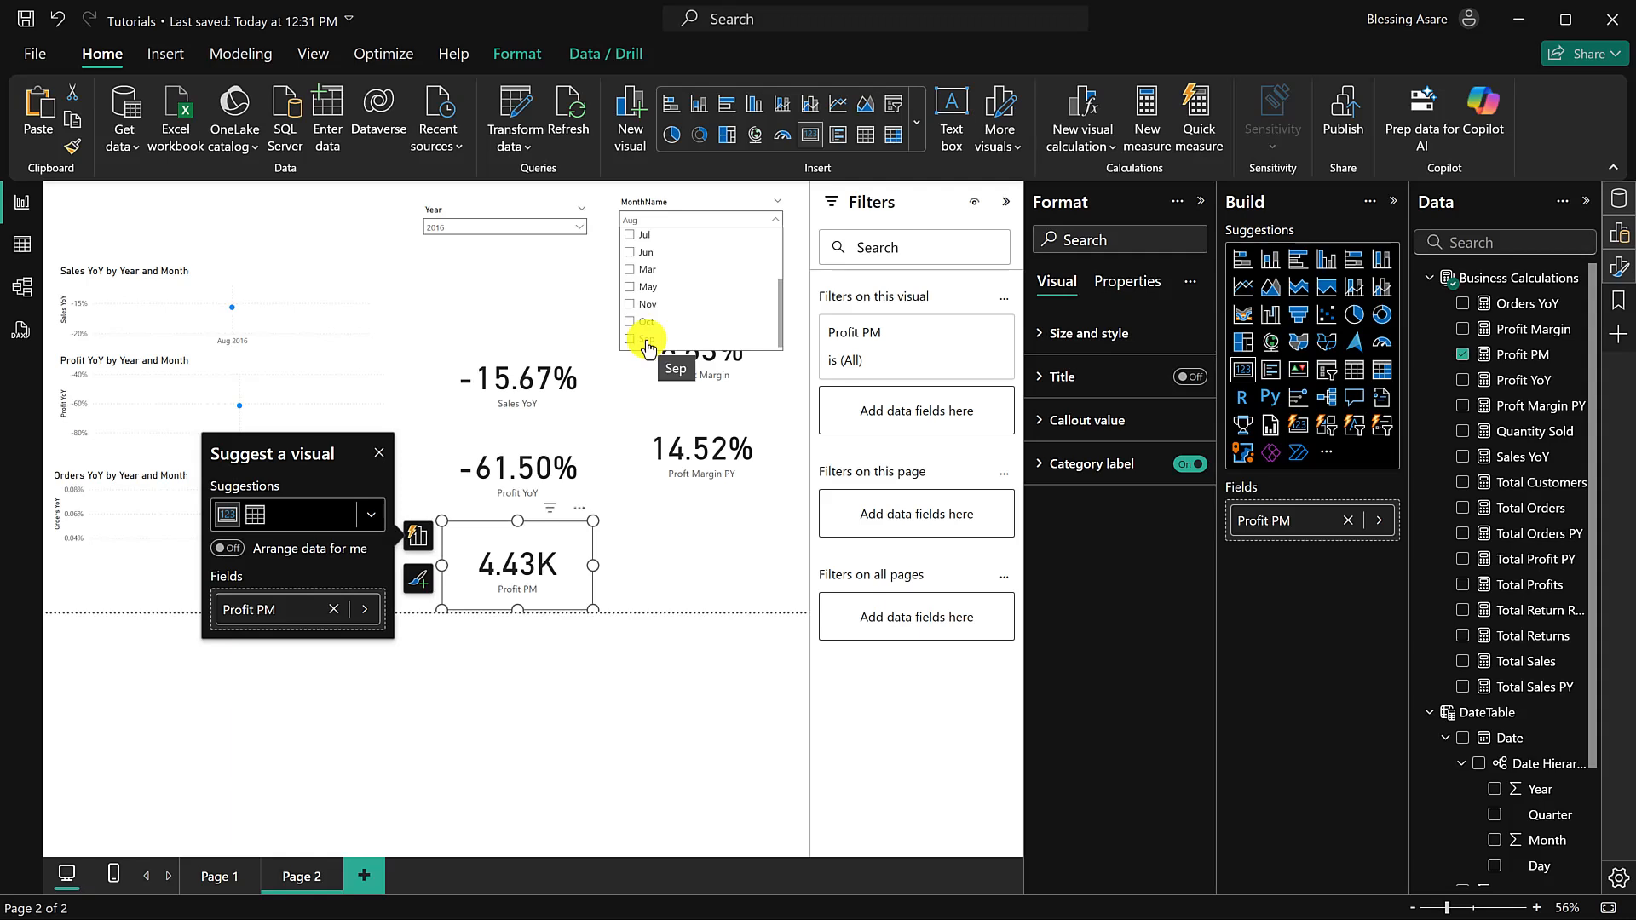
pyautogui.click(642, 323)
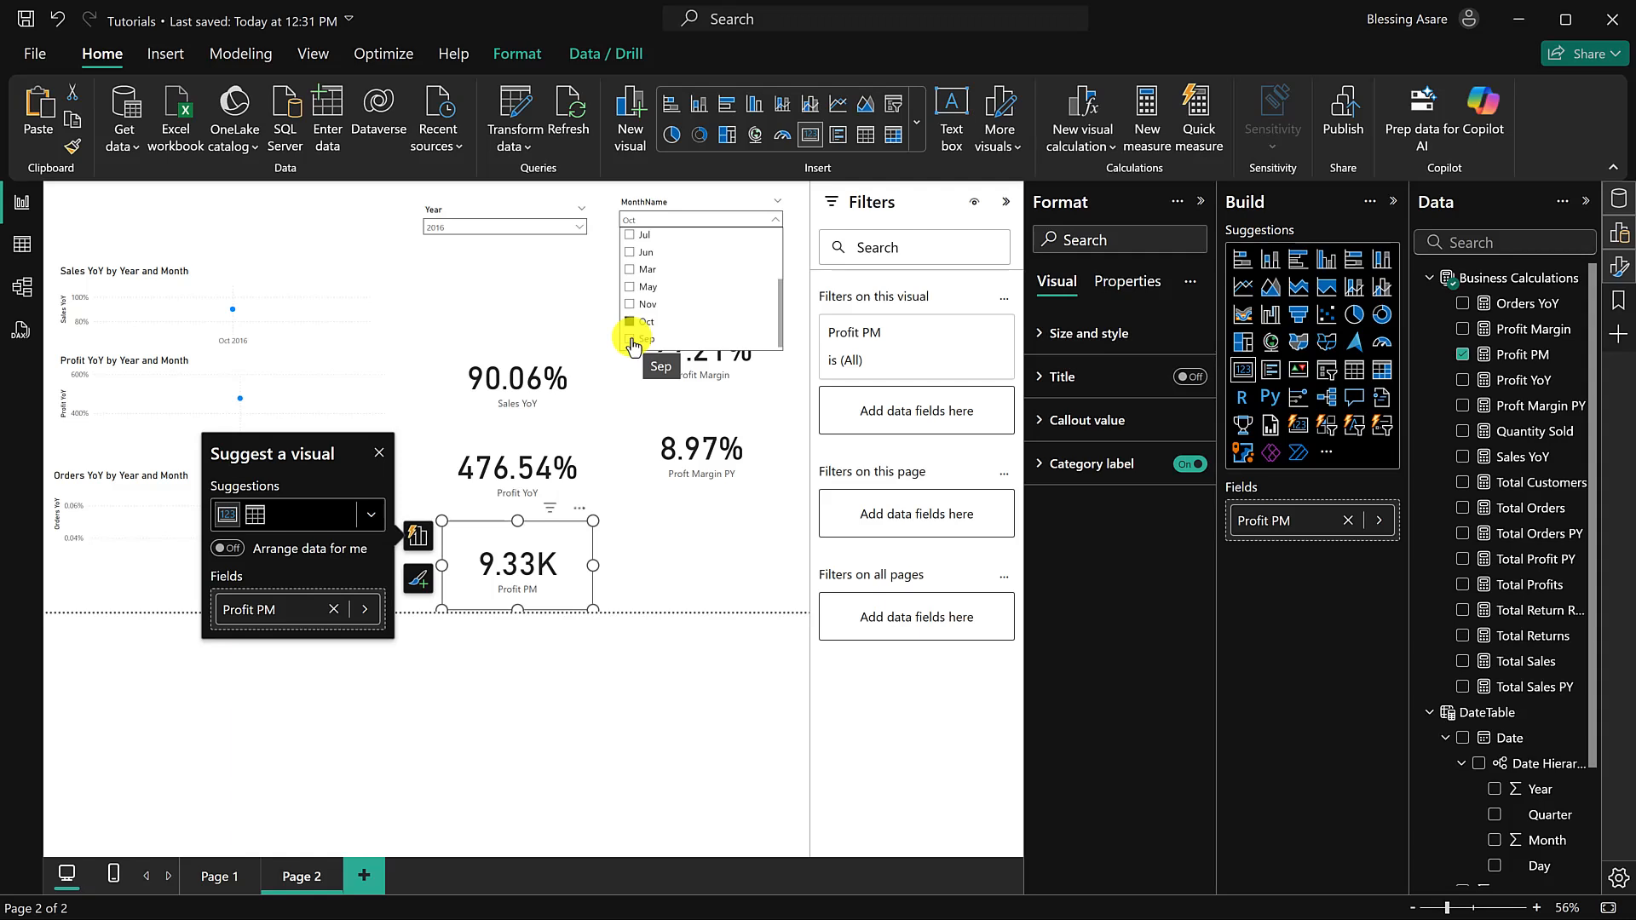
pyautogui.click(631, 341)
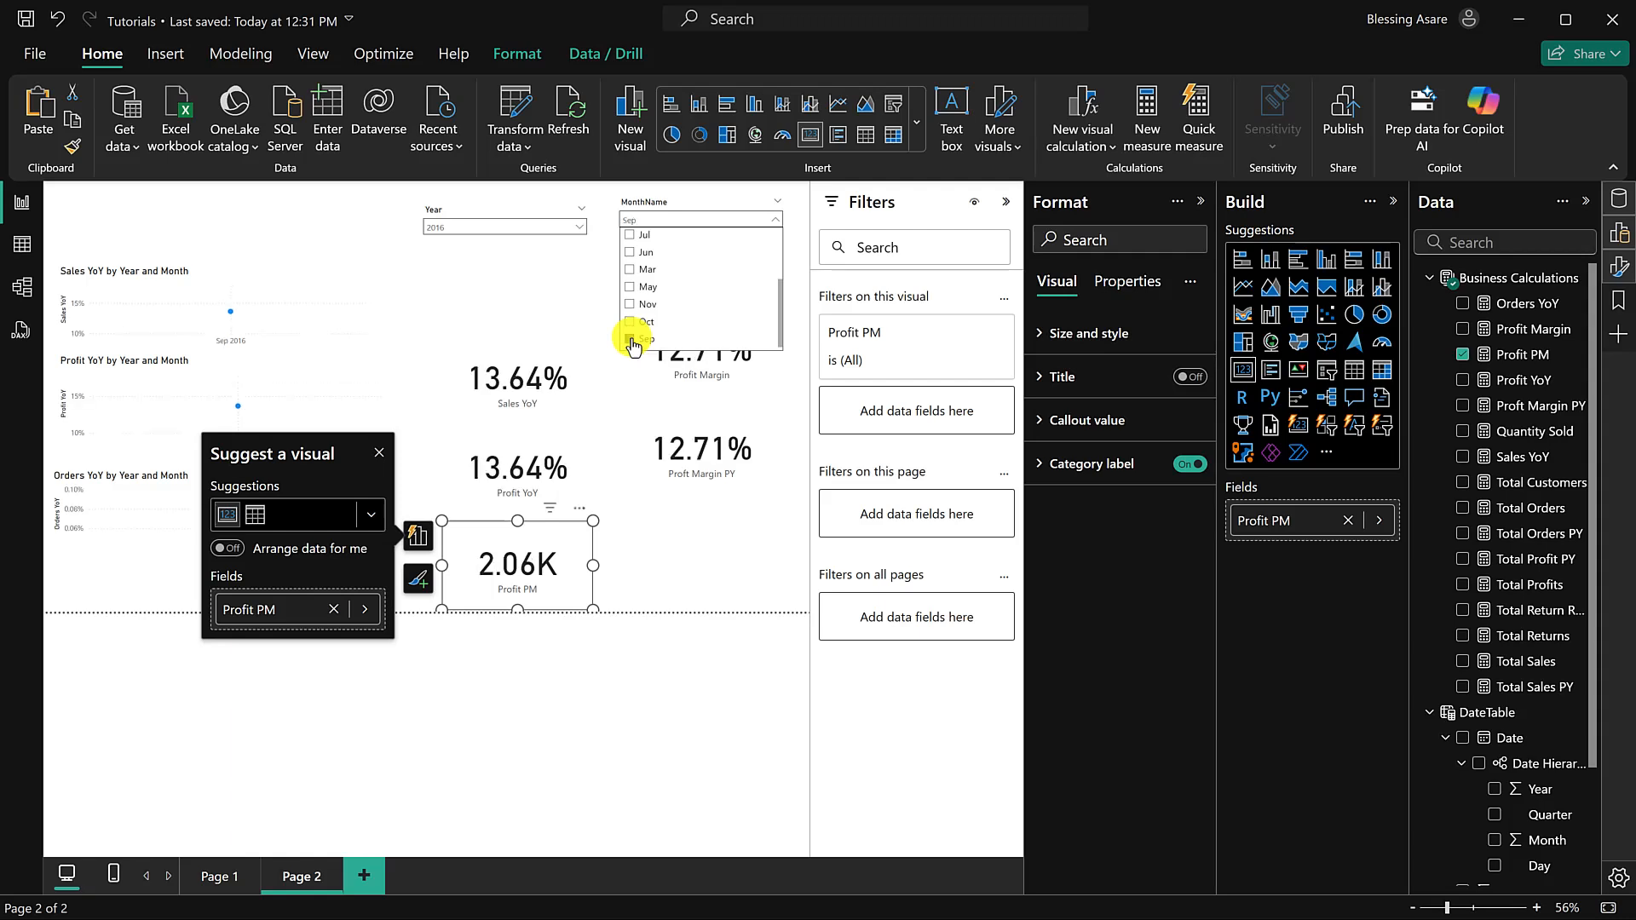
pyautogui.click(628, 323)
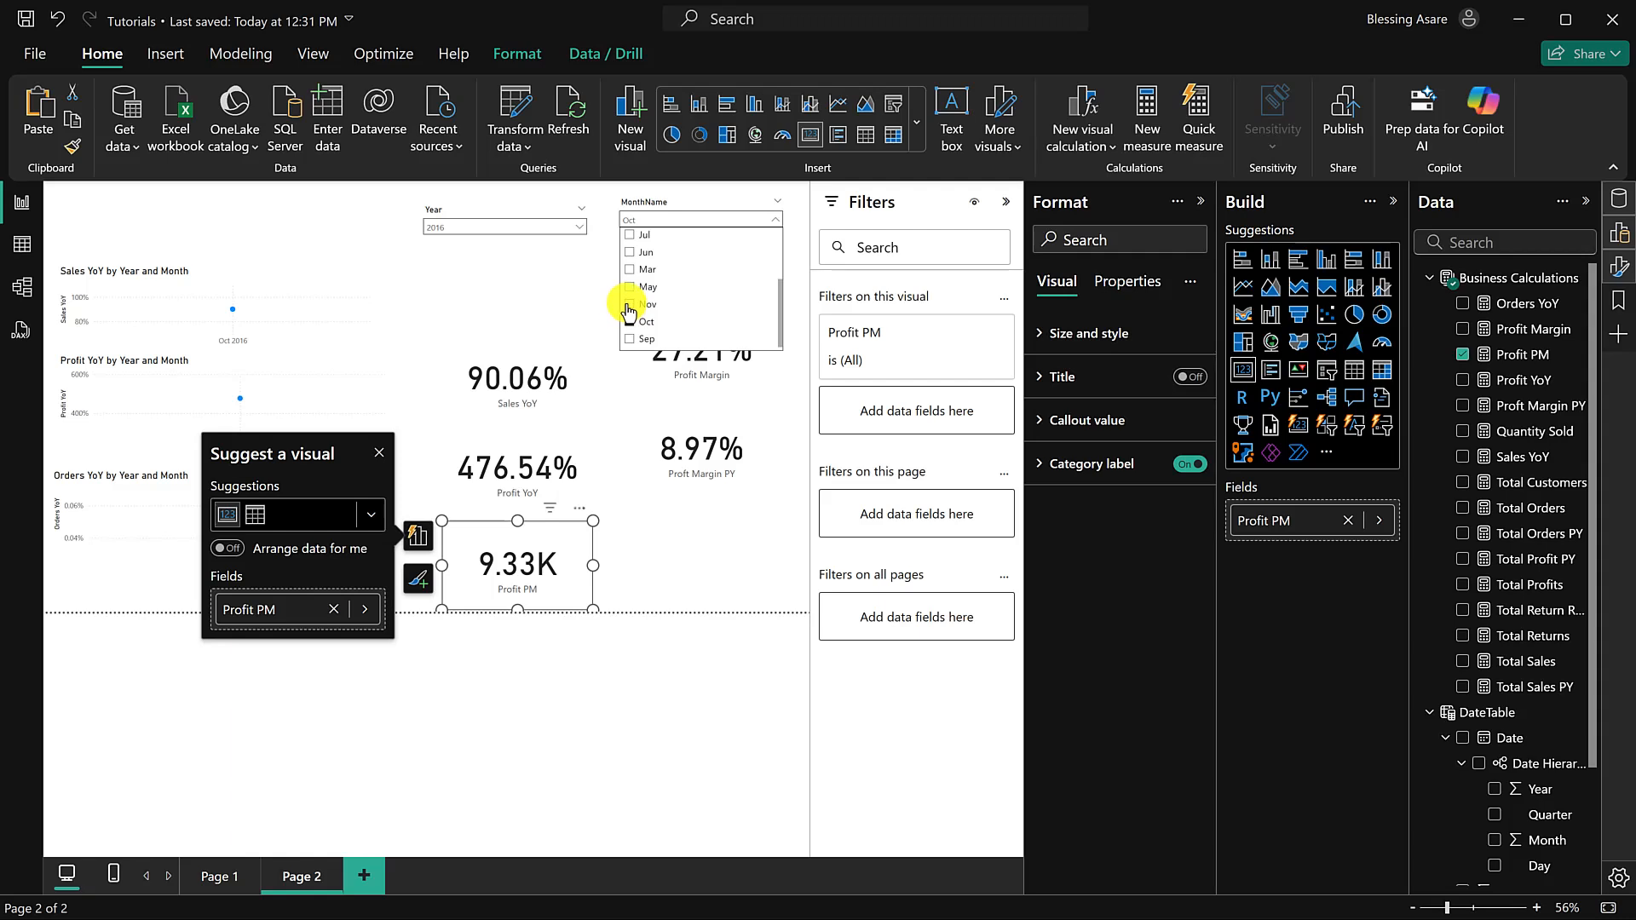
pyautogui.click(629, 306)
pyautogui.click(629, 305)
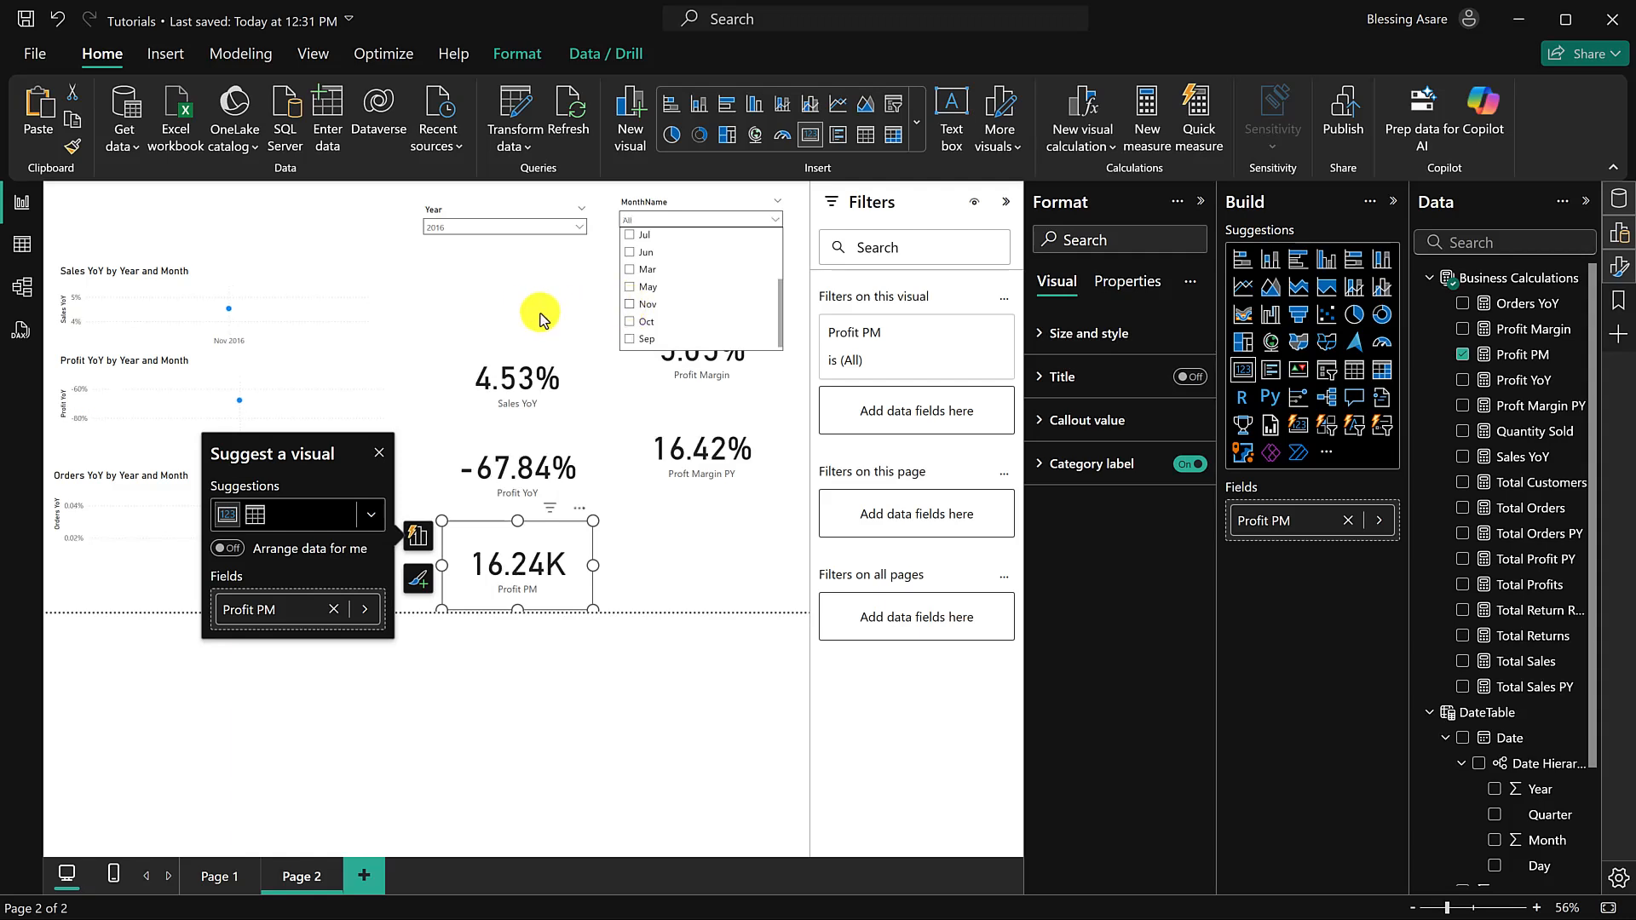
pyautogui.click(681, 202)
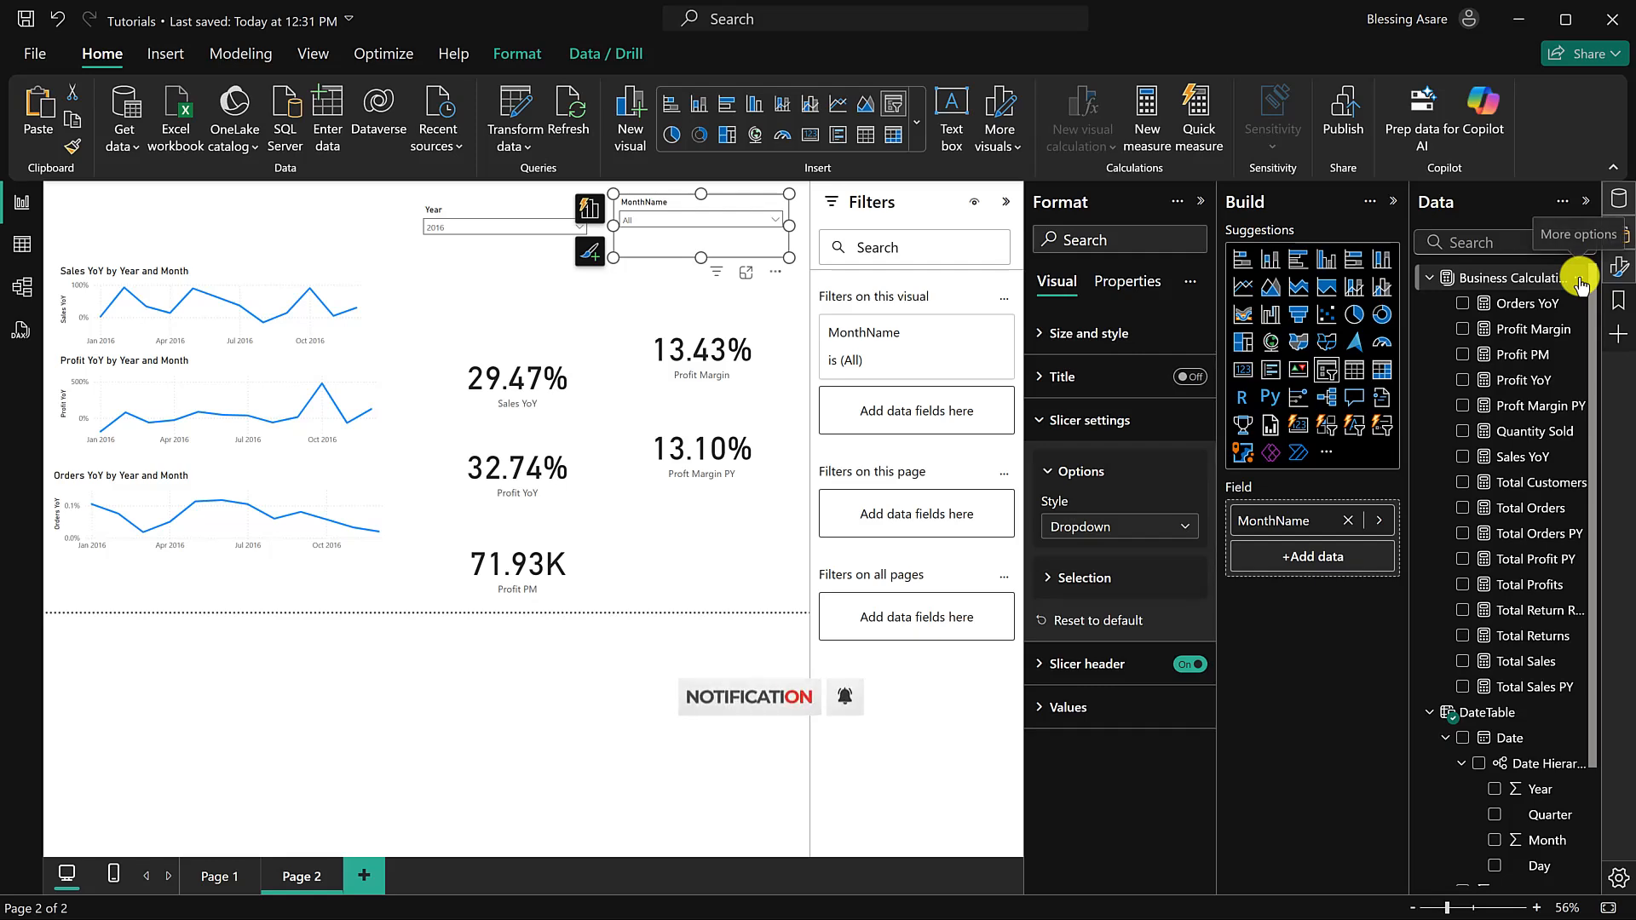
# Step: Start a new measure in Business Calculations named Profit Change(MoM), with [Total Profits] as the first term of its formula
pyautogui.click(1581, 284)
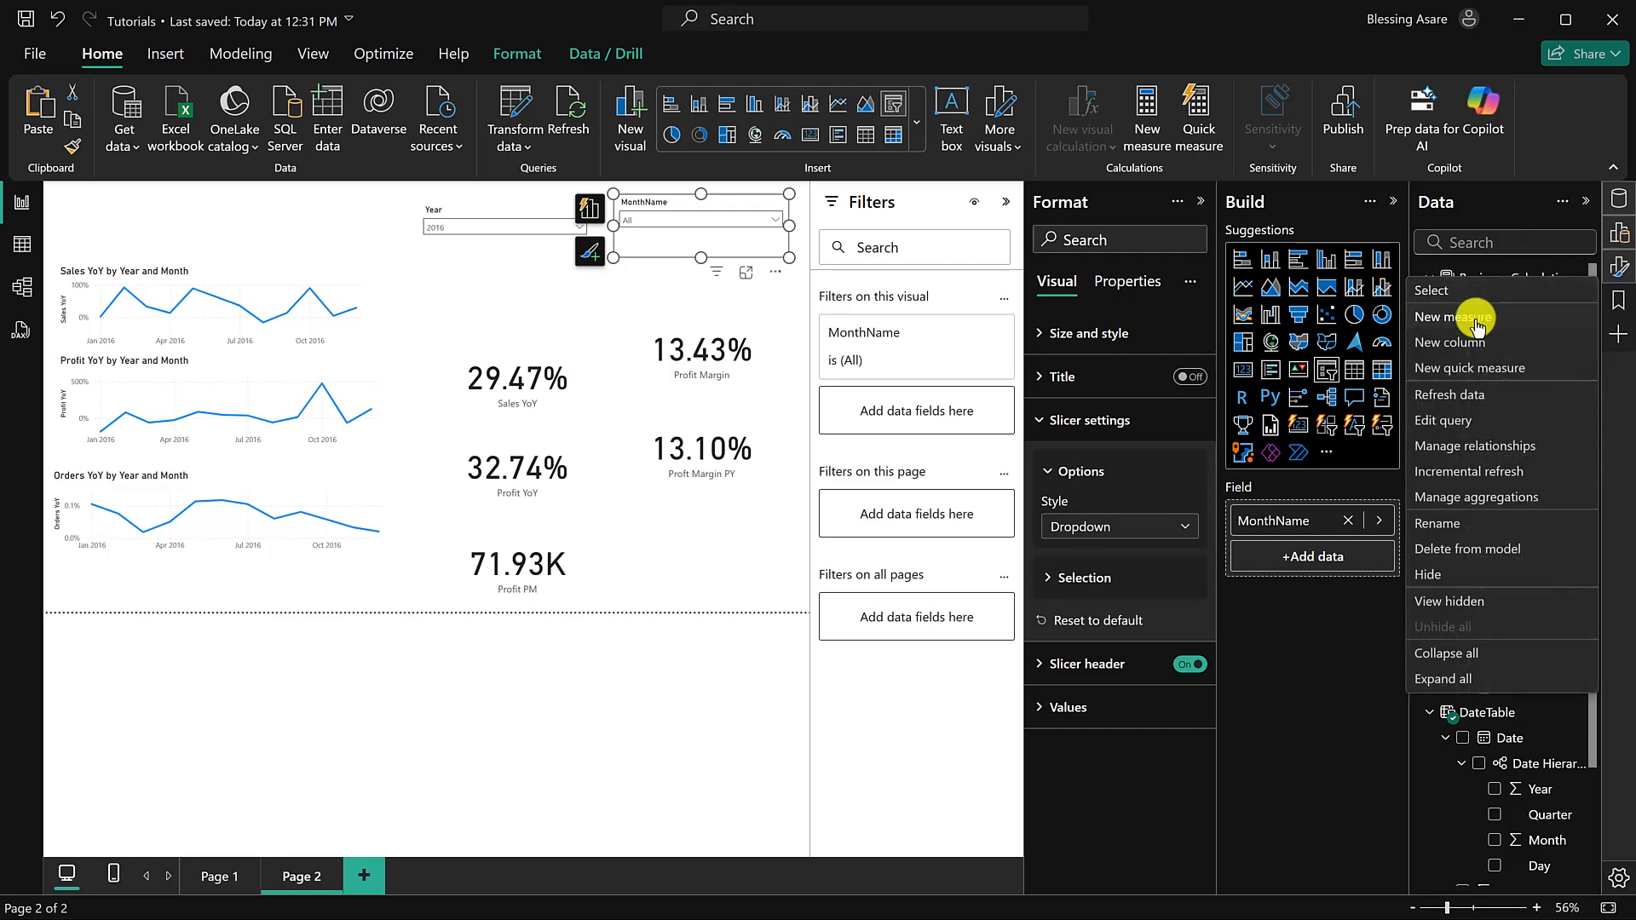
pyautogui.click(1475, 322)
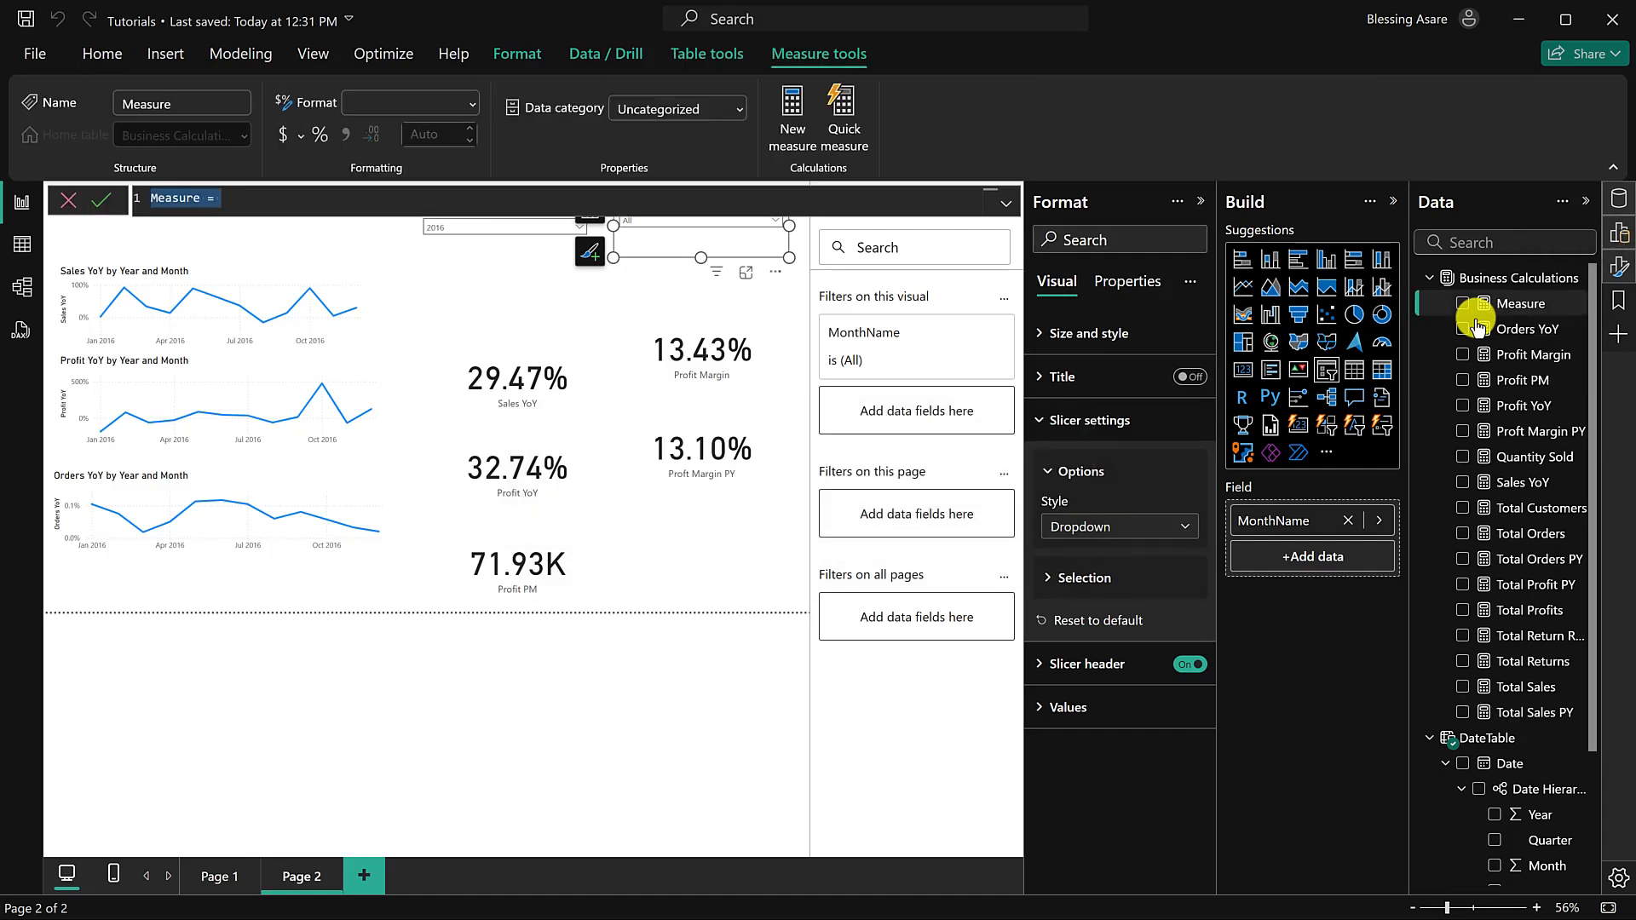
pyautogui.write('Profit Change(M')
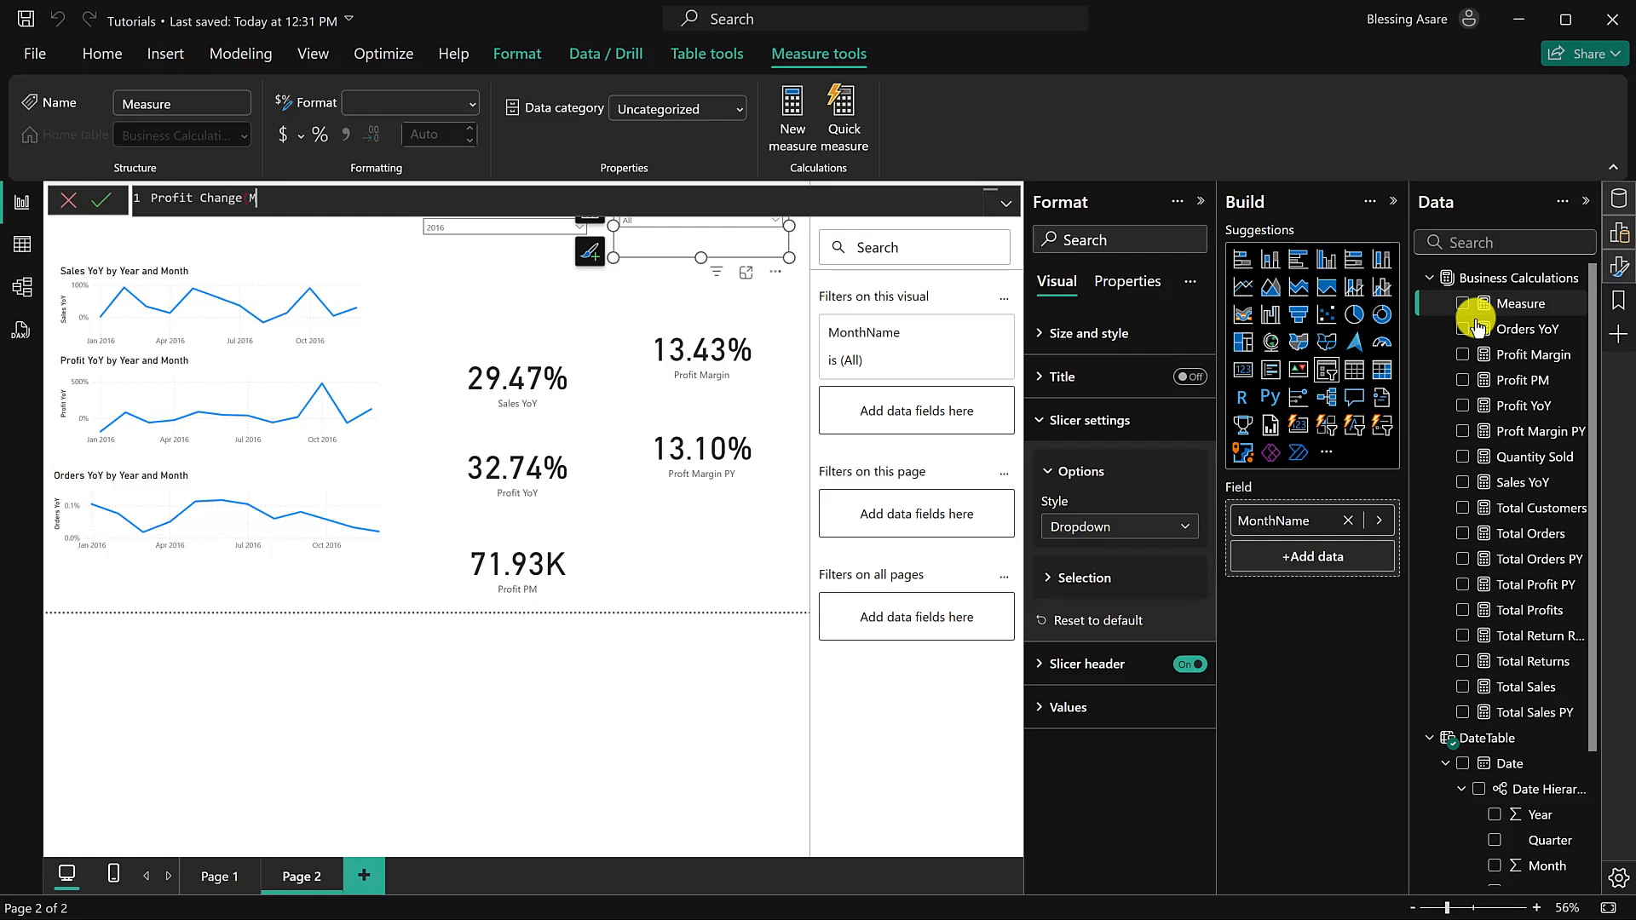
pyautogui.write('oM) = to')
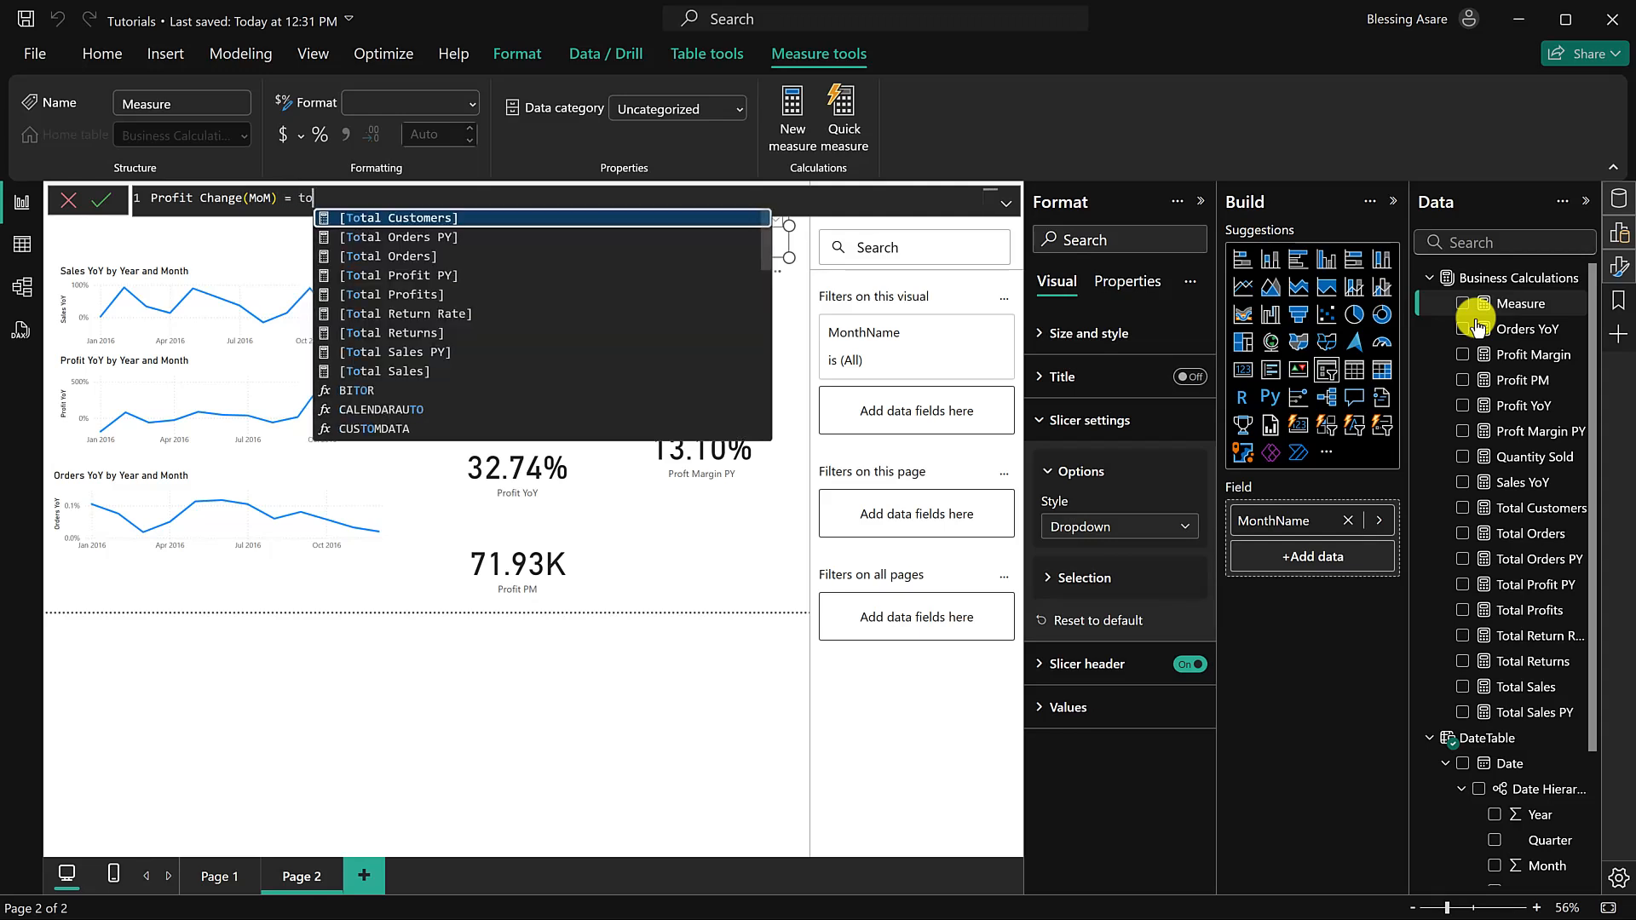
pyautogui.click(428, 294)
# Step: Subtract [Profit PM] in the Profit Change(MoM) formula, commit the measure and format it with a thousands separator
pyautogui.write('-to')
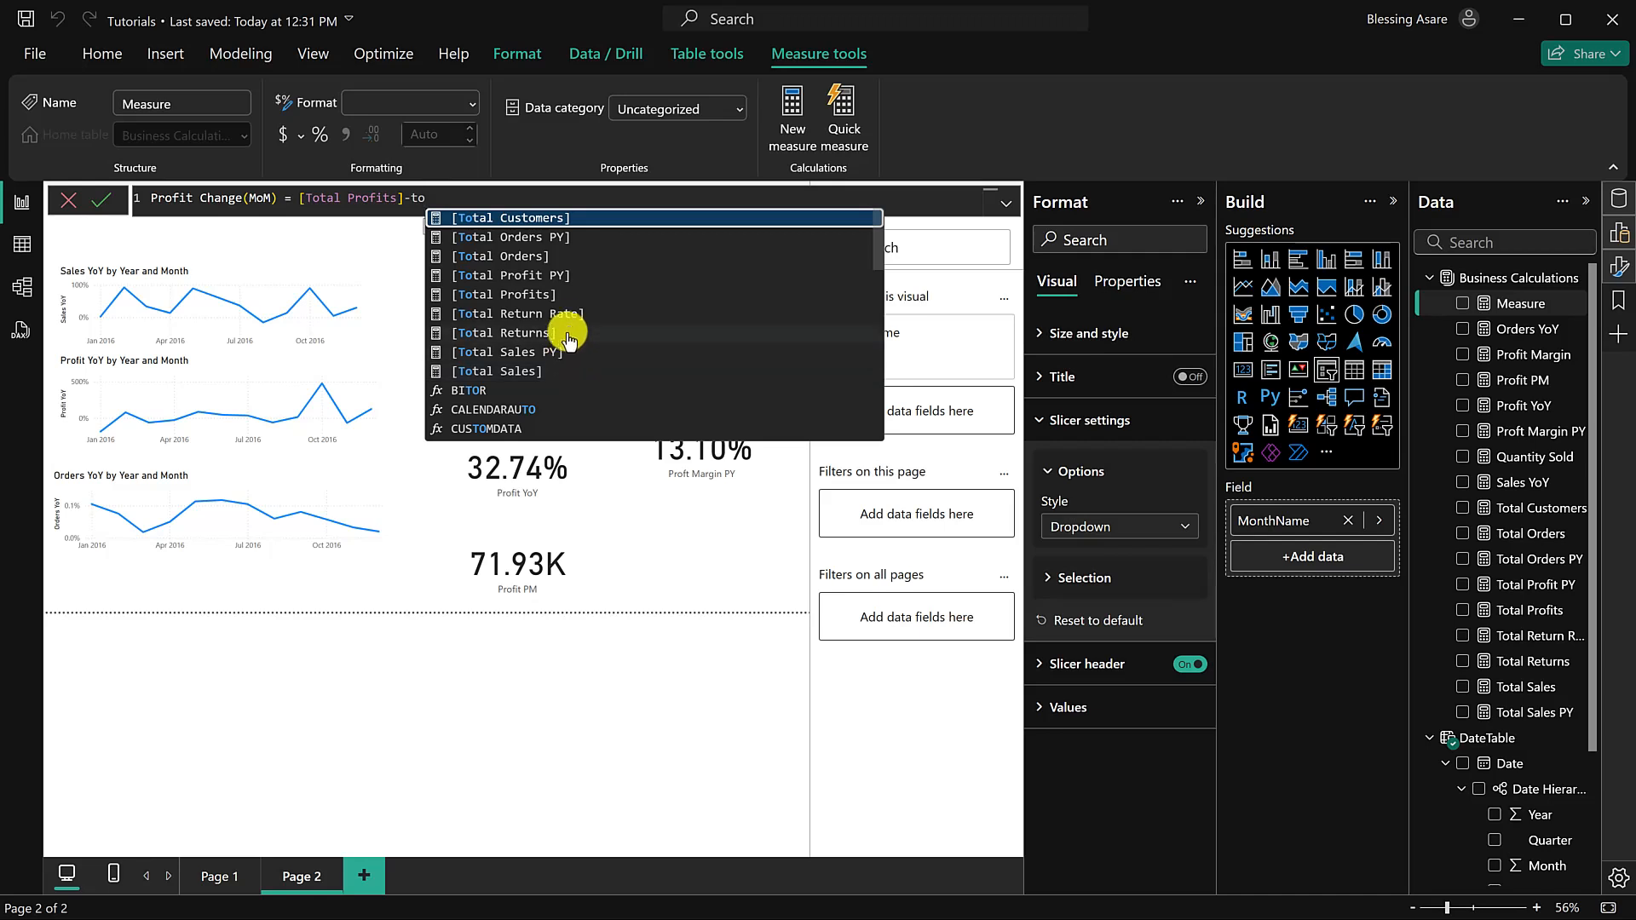
pyautogui.scroll(-1, 549, 349)
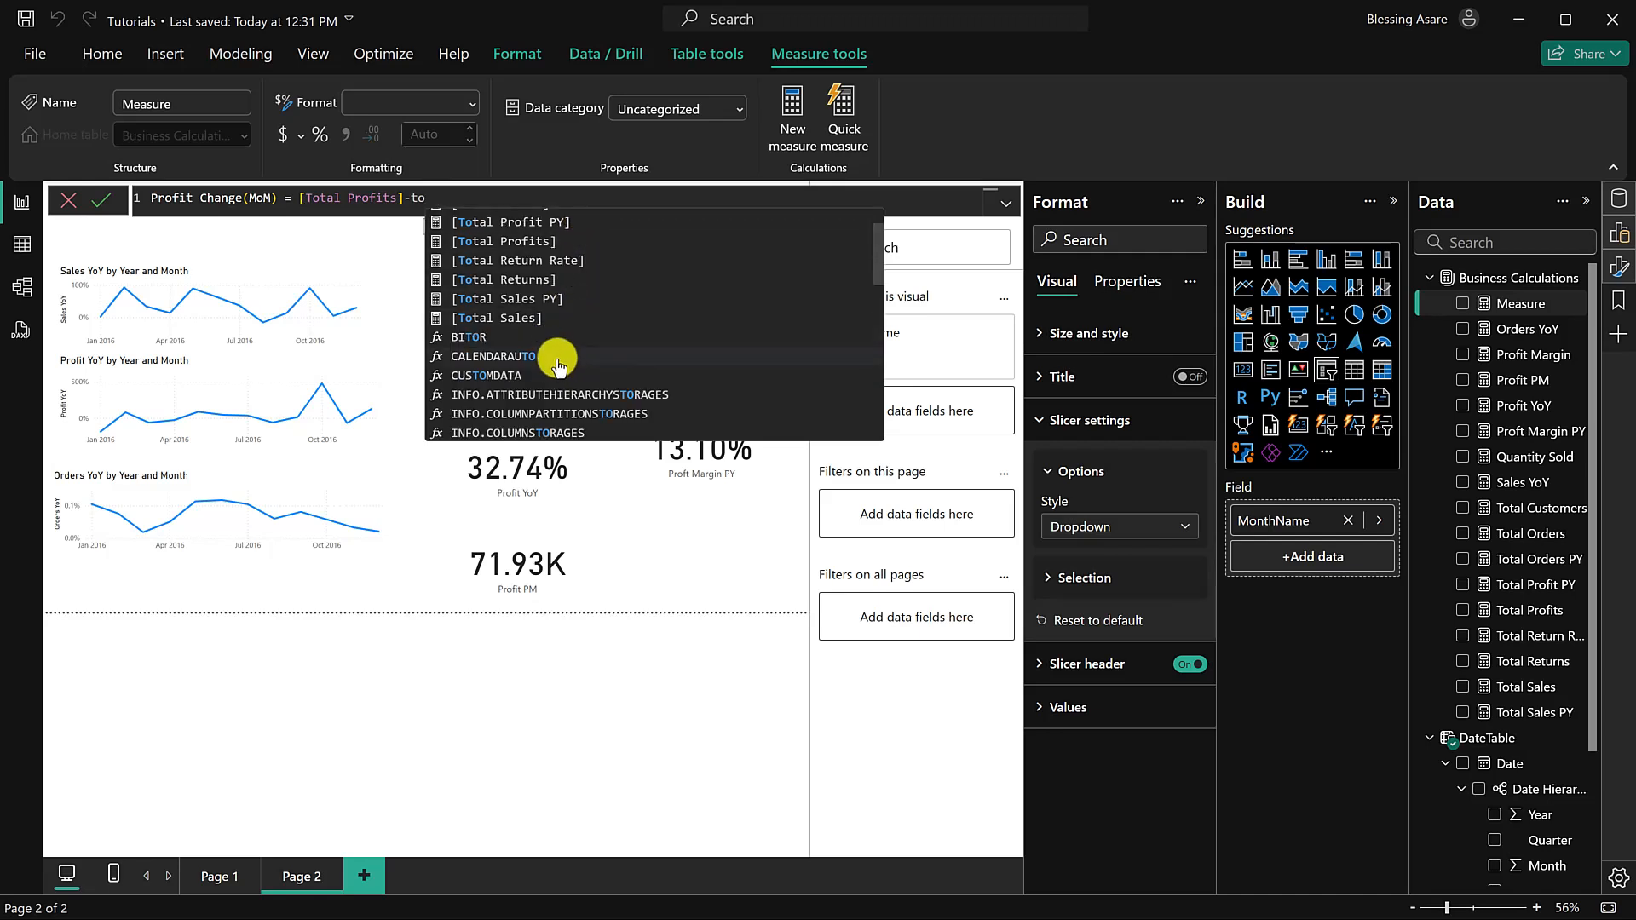
pyautogui.scroll(1, 558, 345)
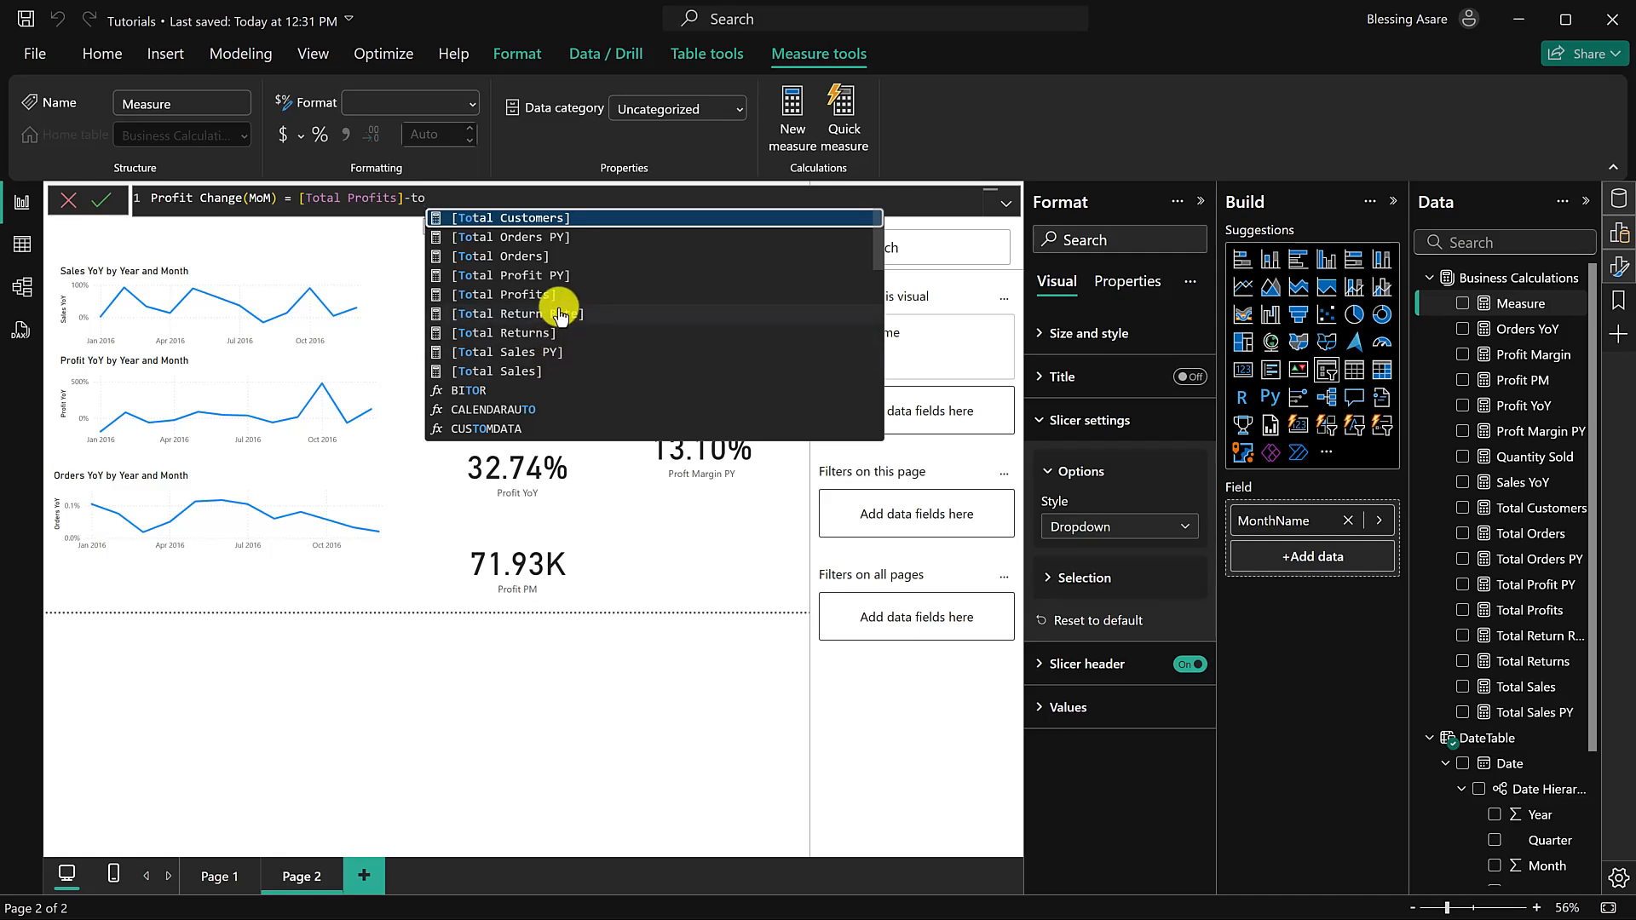
pyautogui.scroll(-1, 600, 341)
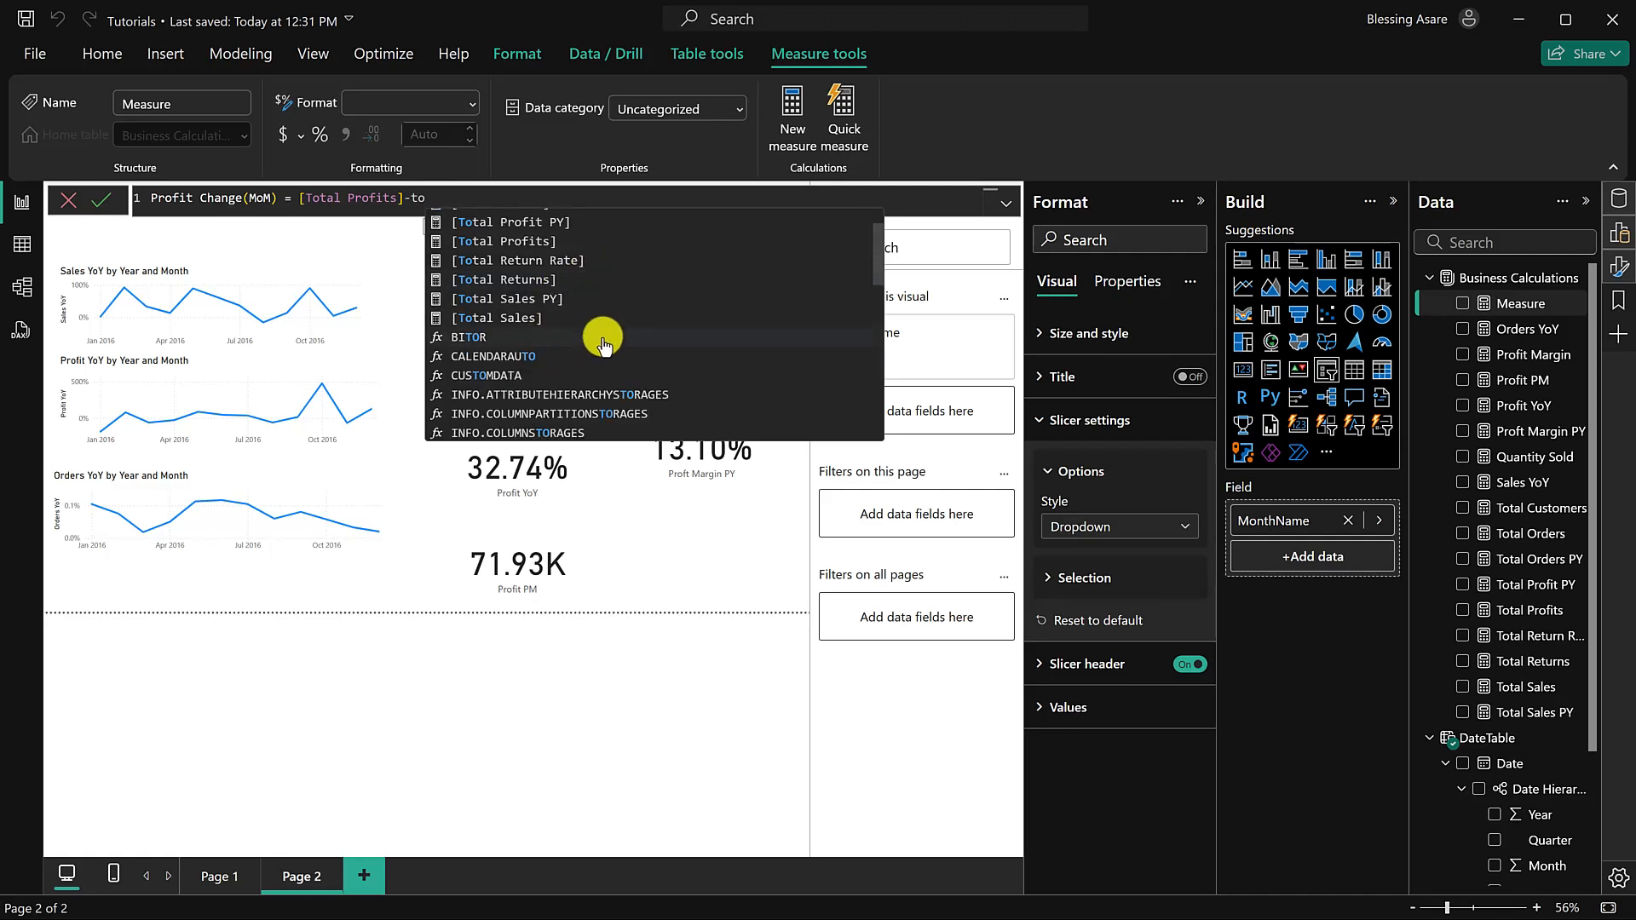
pyautogui.scroll(-1, 603, 344)
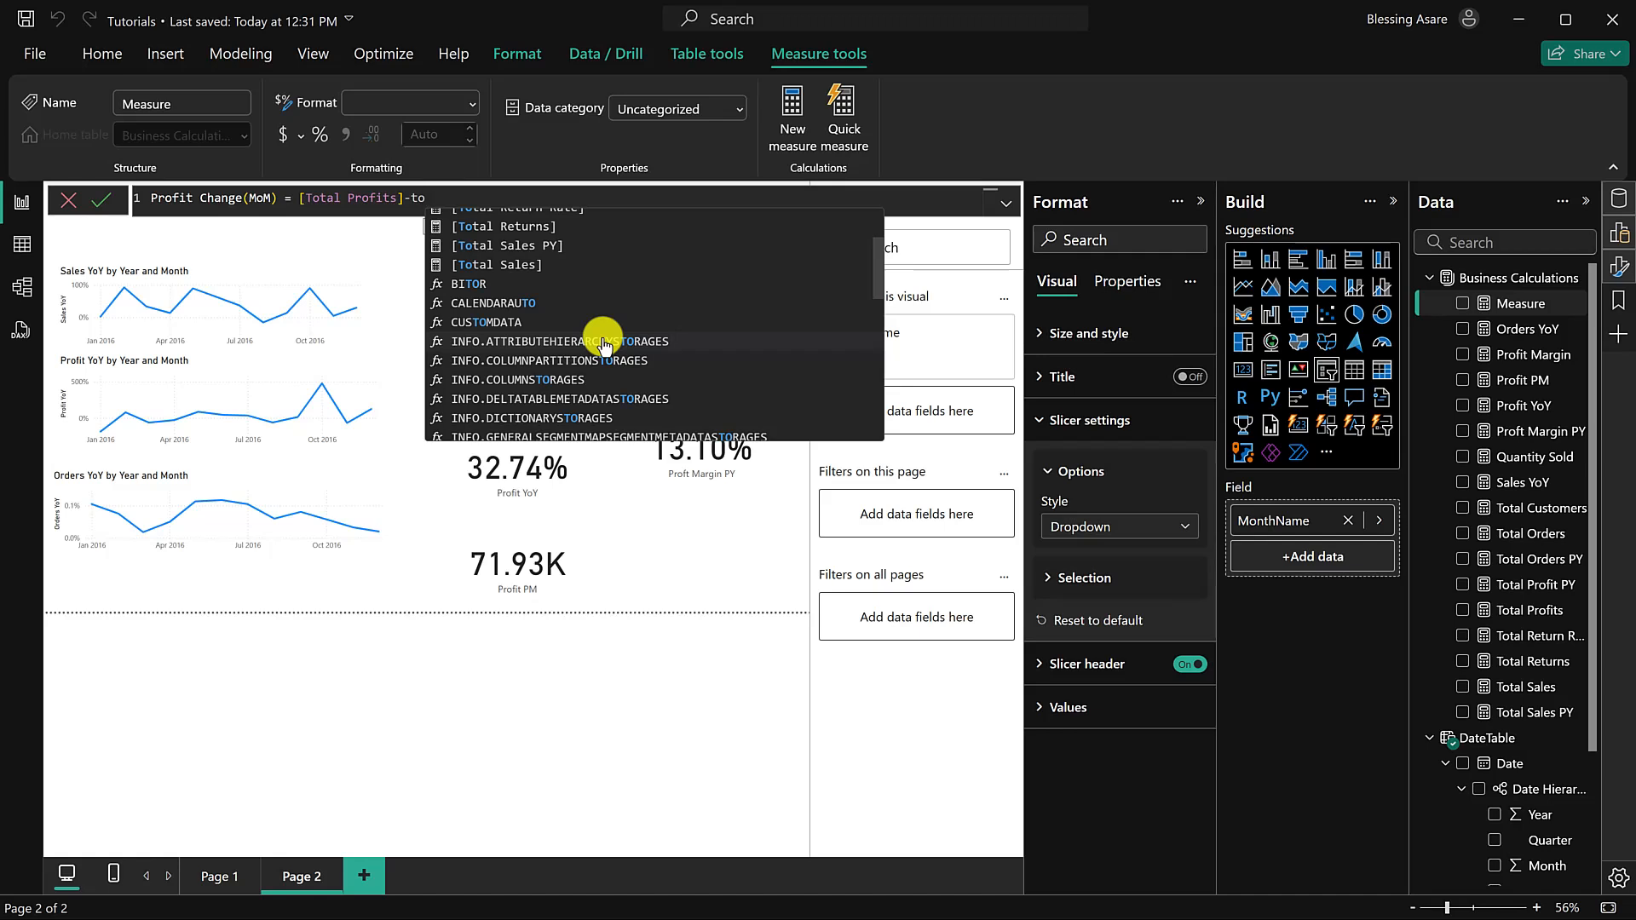
pyautogui.scroll(2, 602, 344)
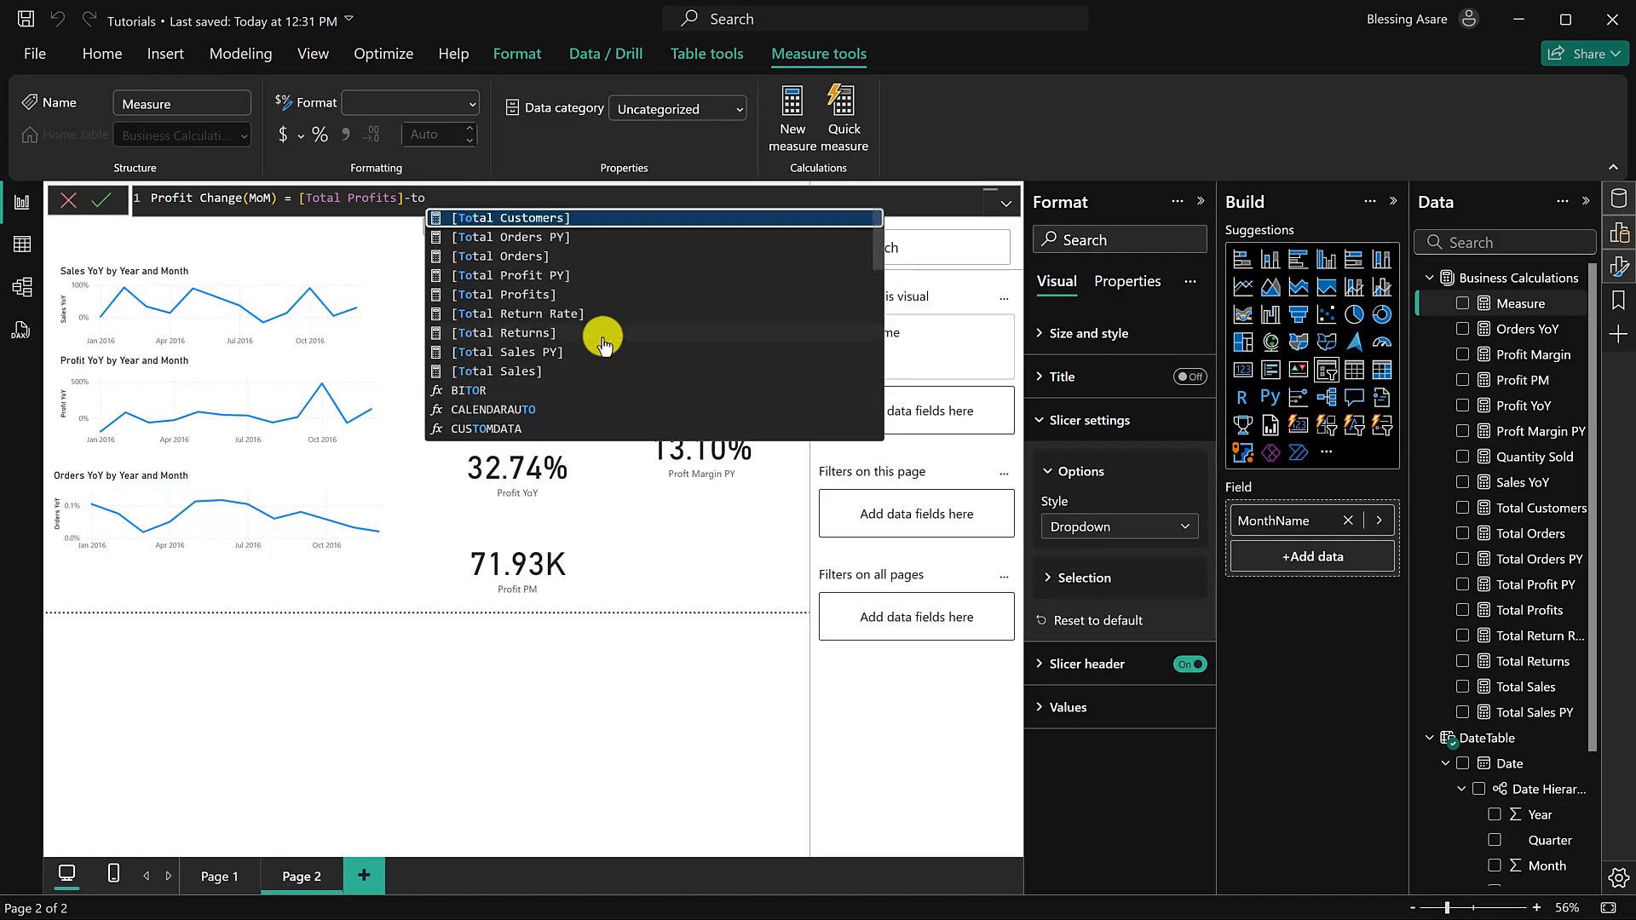
pyautogui.press('BackSpace')
pyautogui.press('BackSpace')
pyautogui.write('Pr')
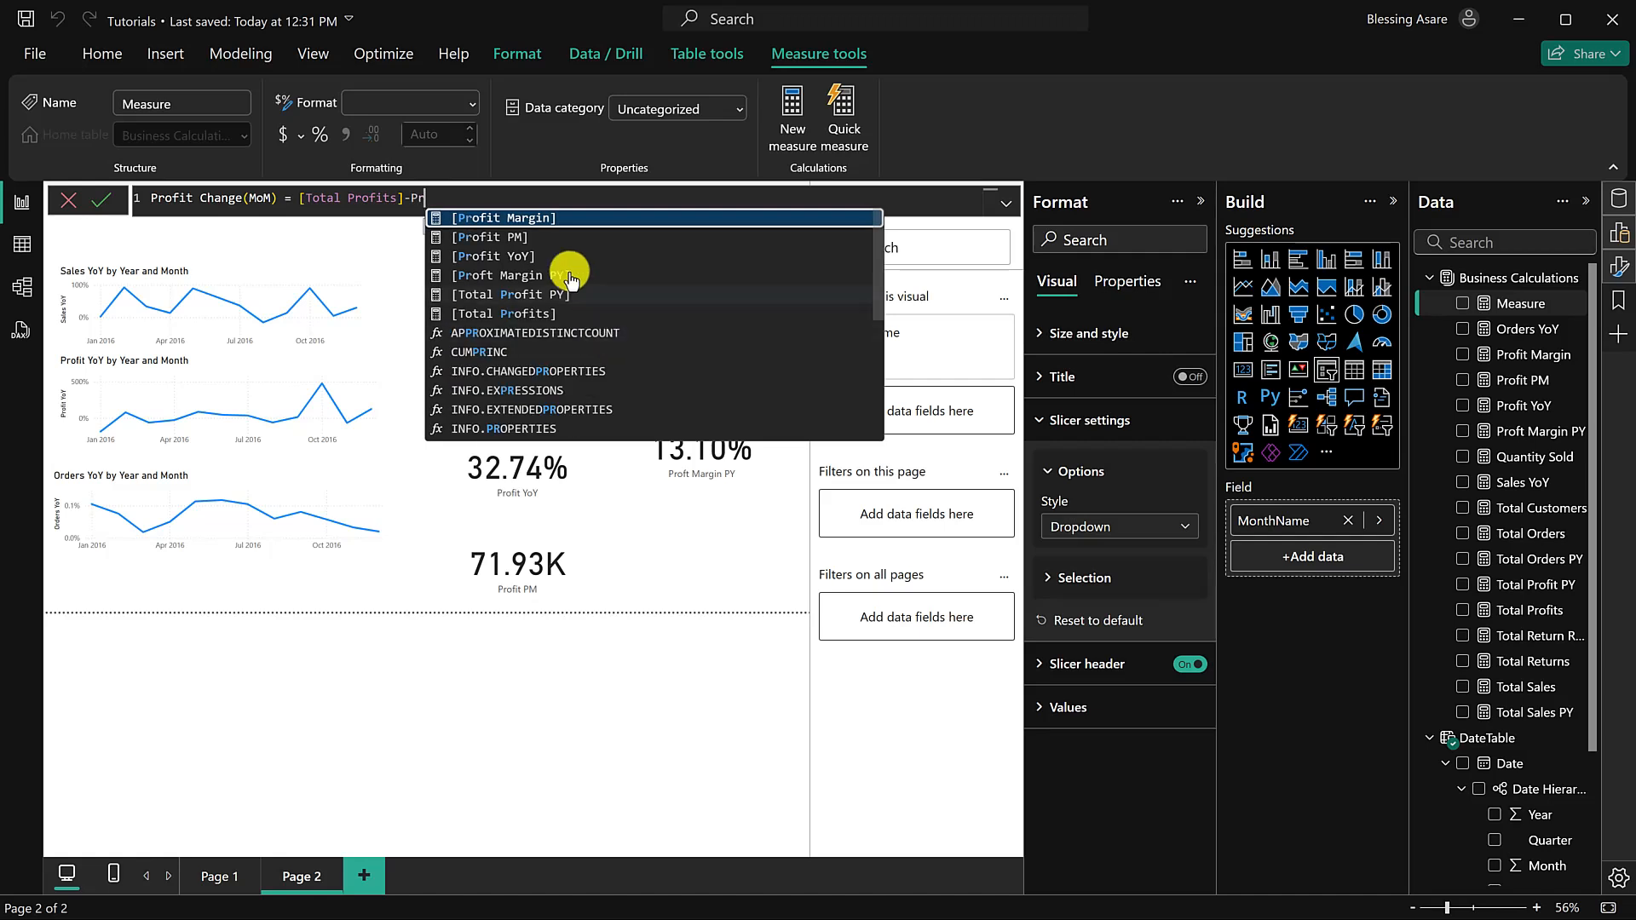
pyautogui.click(499, 237)
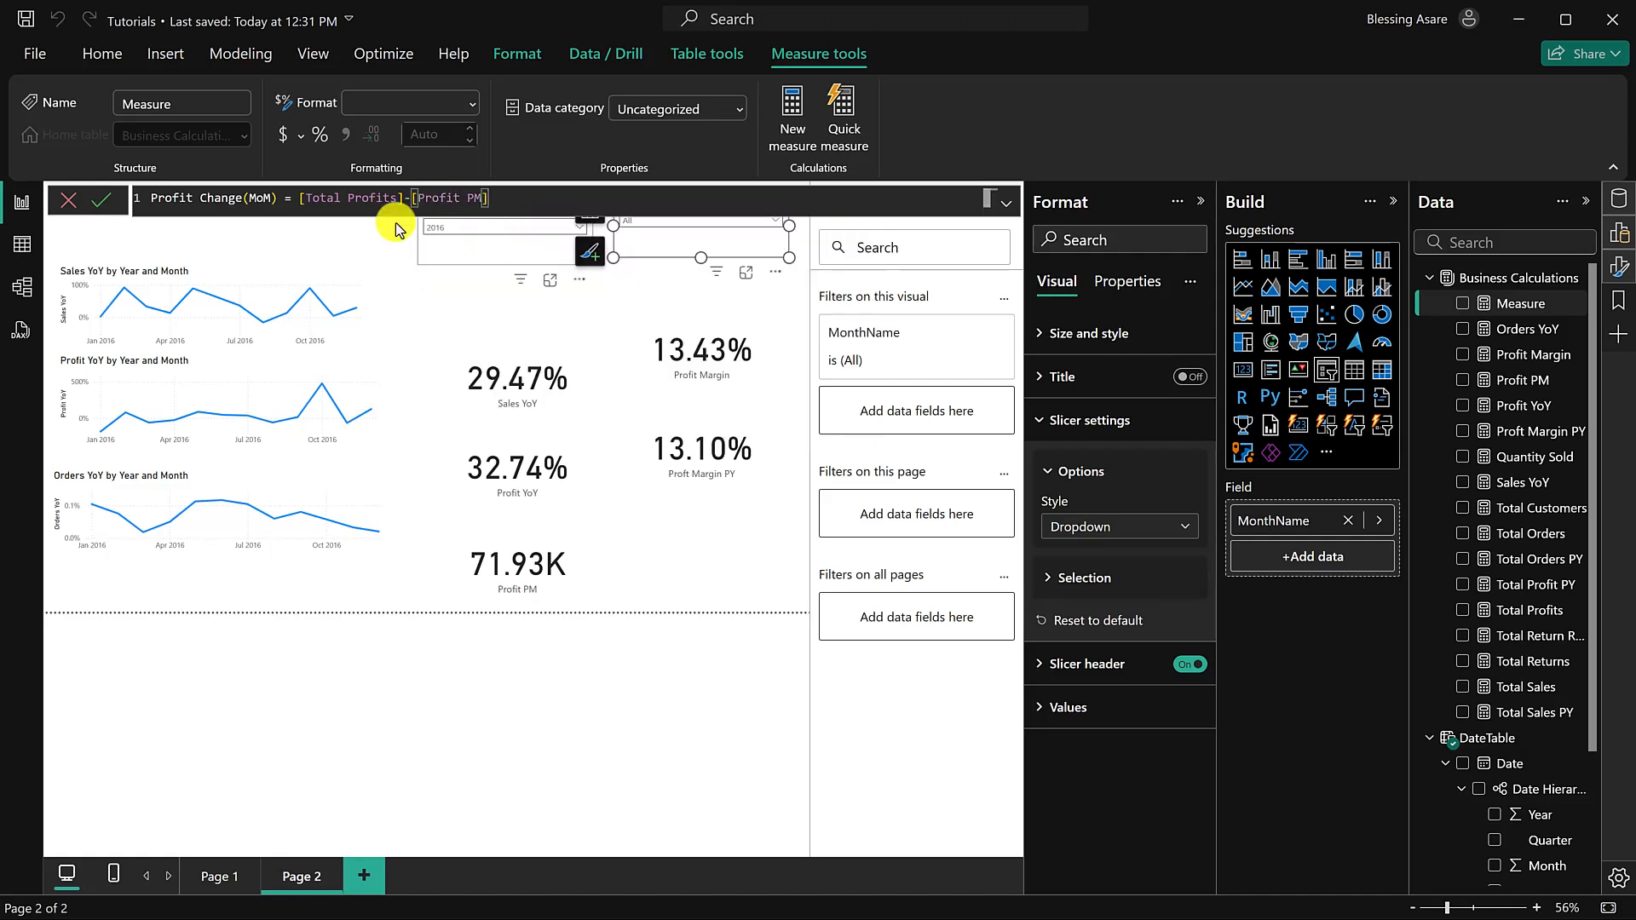
pyautogui.click(111, 202)
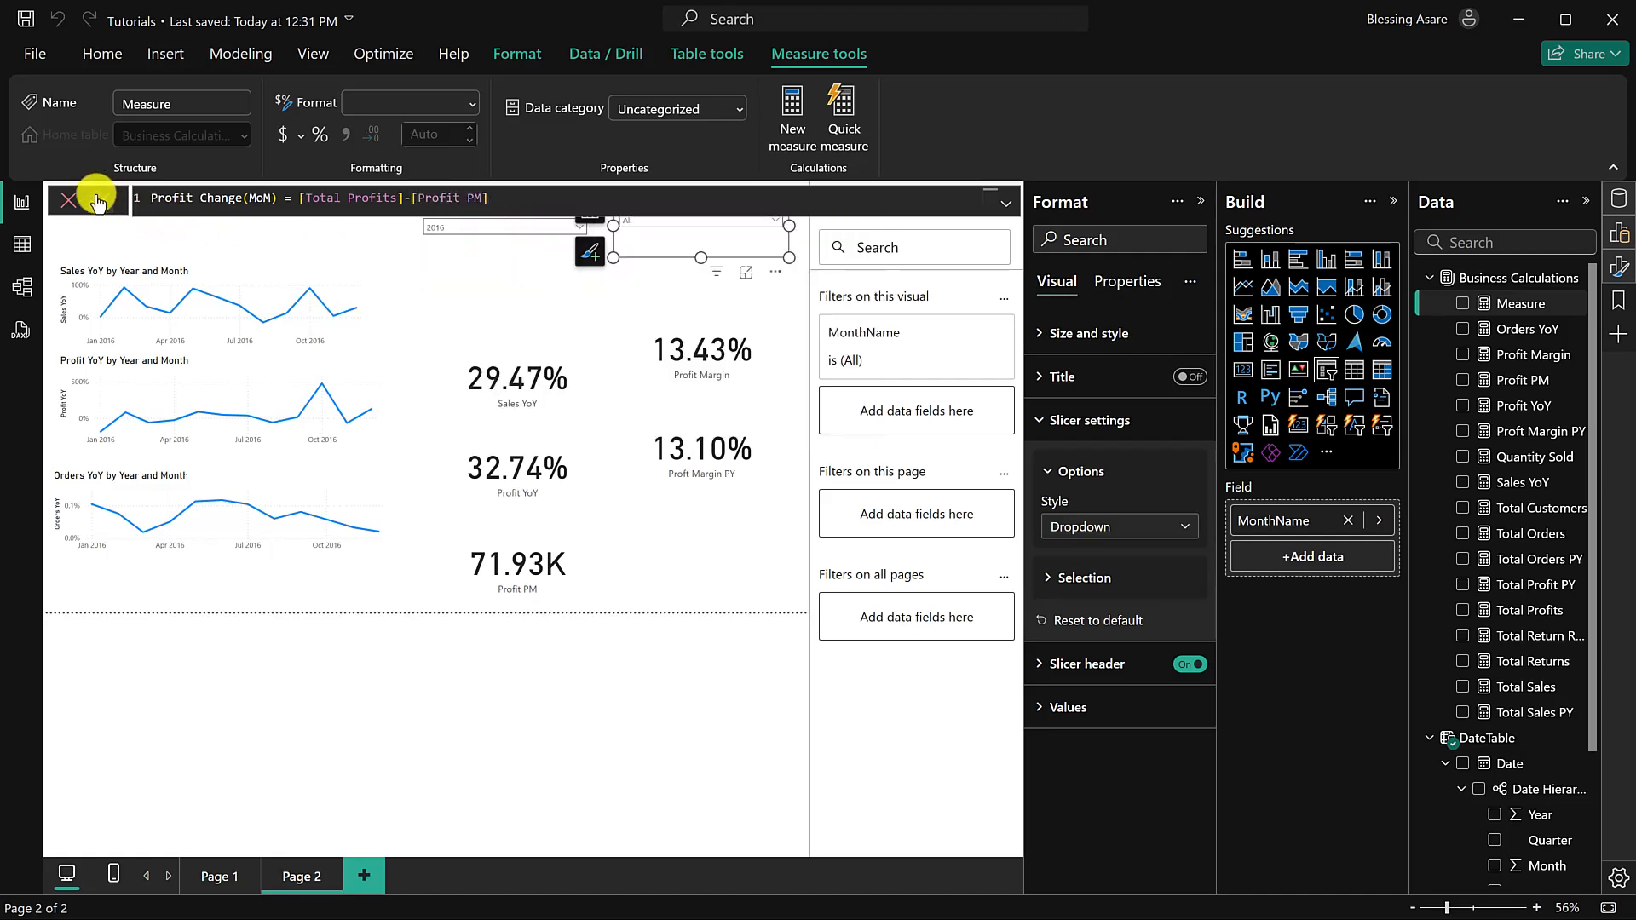
pyautogui.click(345, 135)
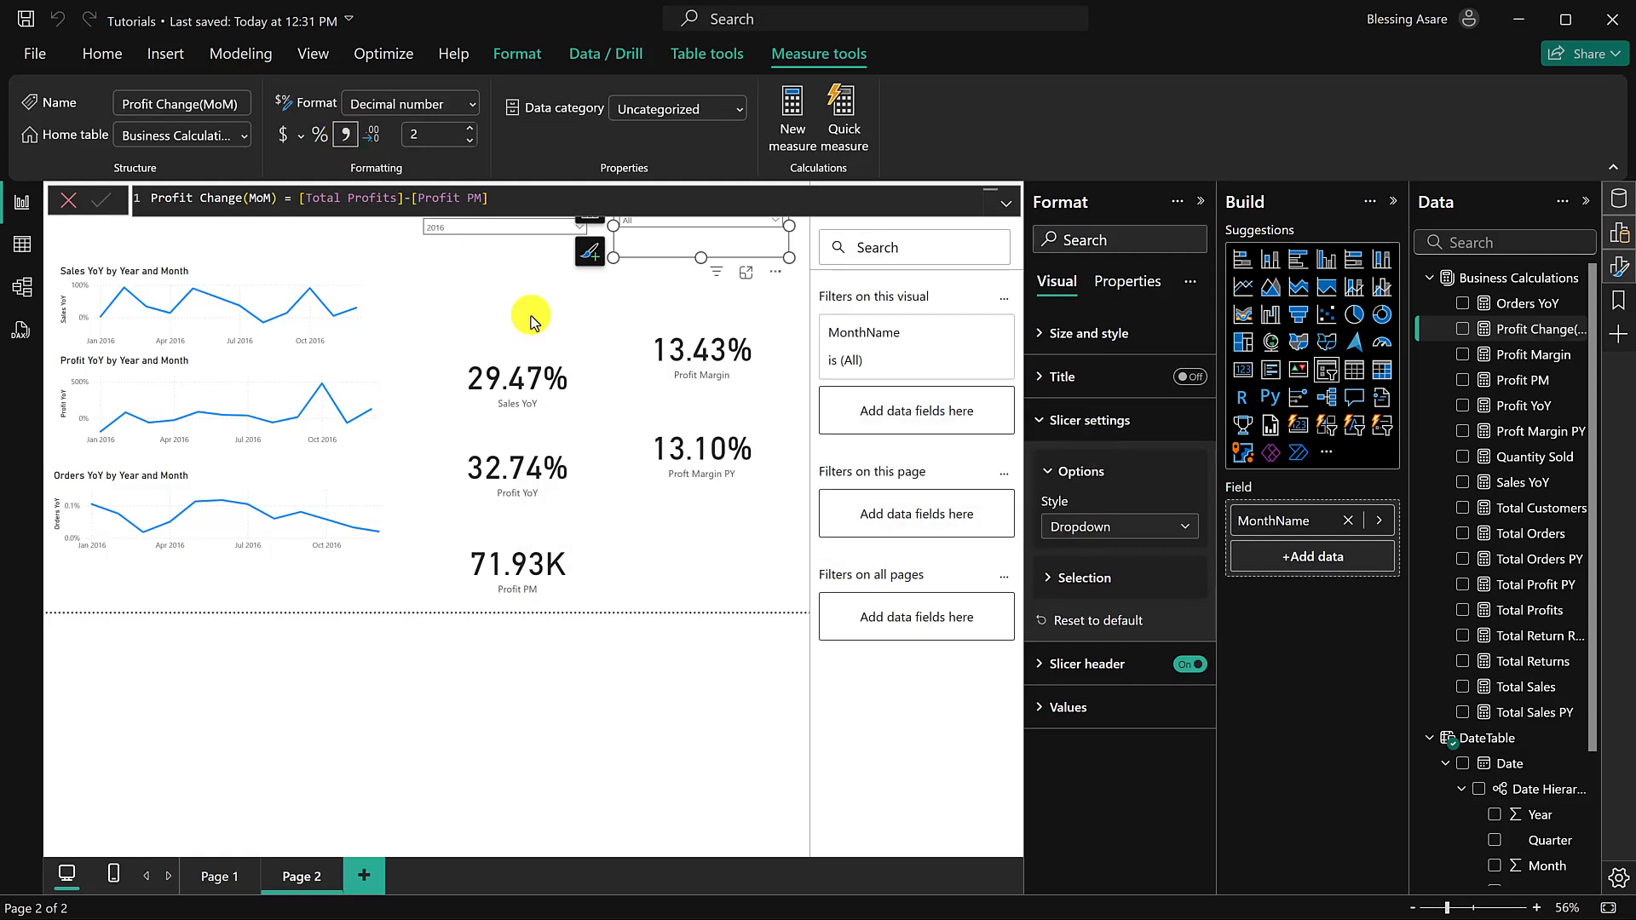
# Step: Duplicate the Profit PM card, place the copy just to its right, and replace its field with Profit Change(MoM)
pyautogui.click(563, 544)
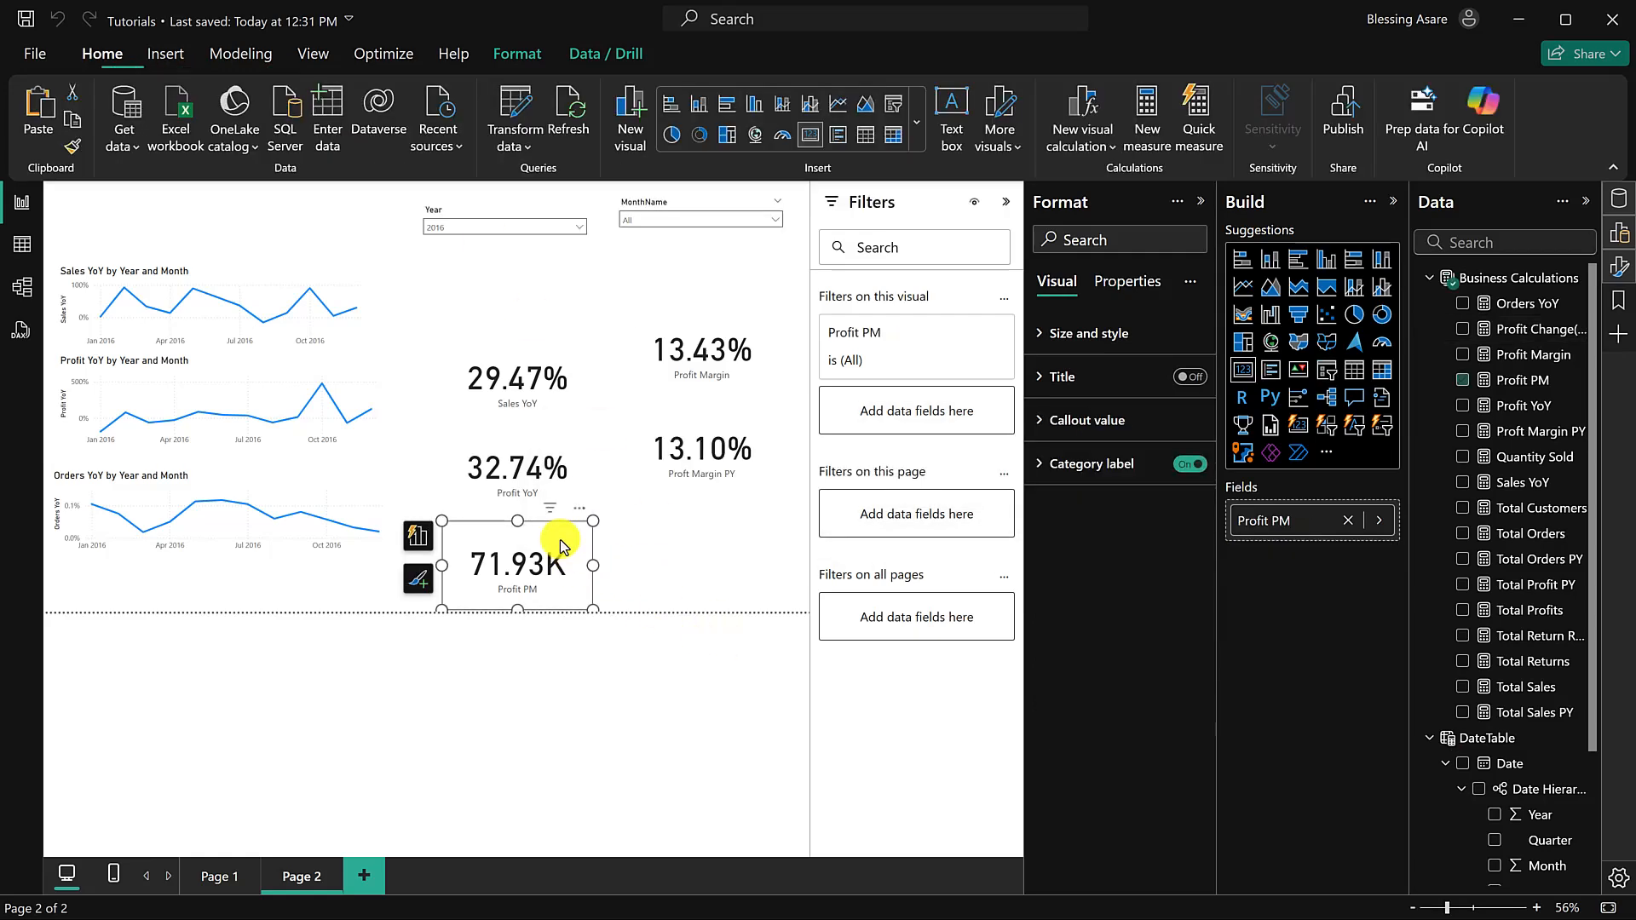
pyautogui.hotkey('ctrl', 'c')
pyautogui.hotkey('ctrl', 'v')
pyautogui.moveTo(574, 540); pyautogui.dragTo(712, 542)
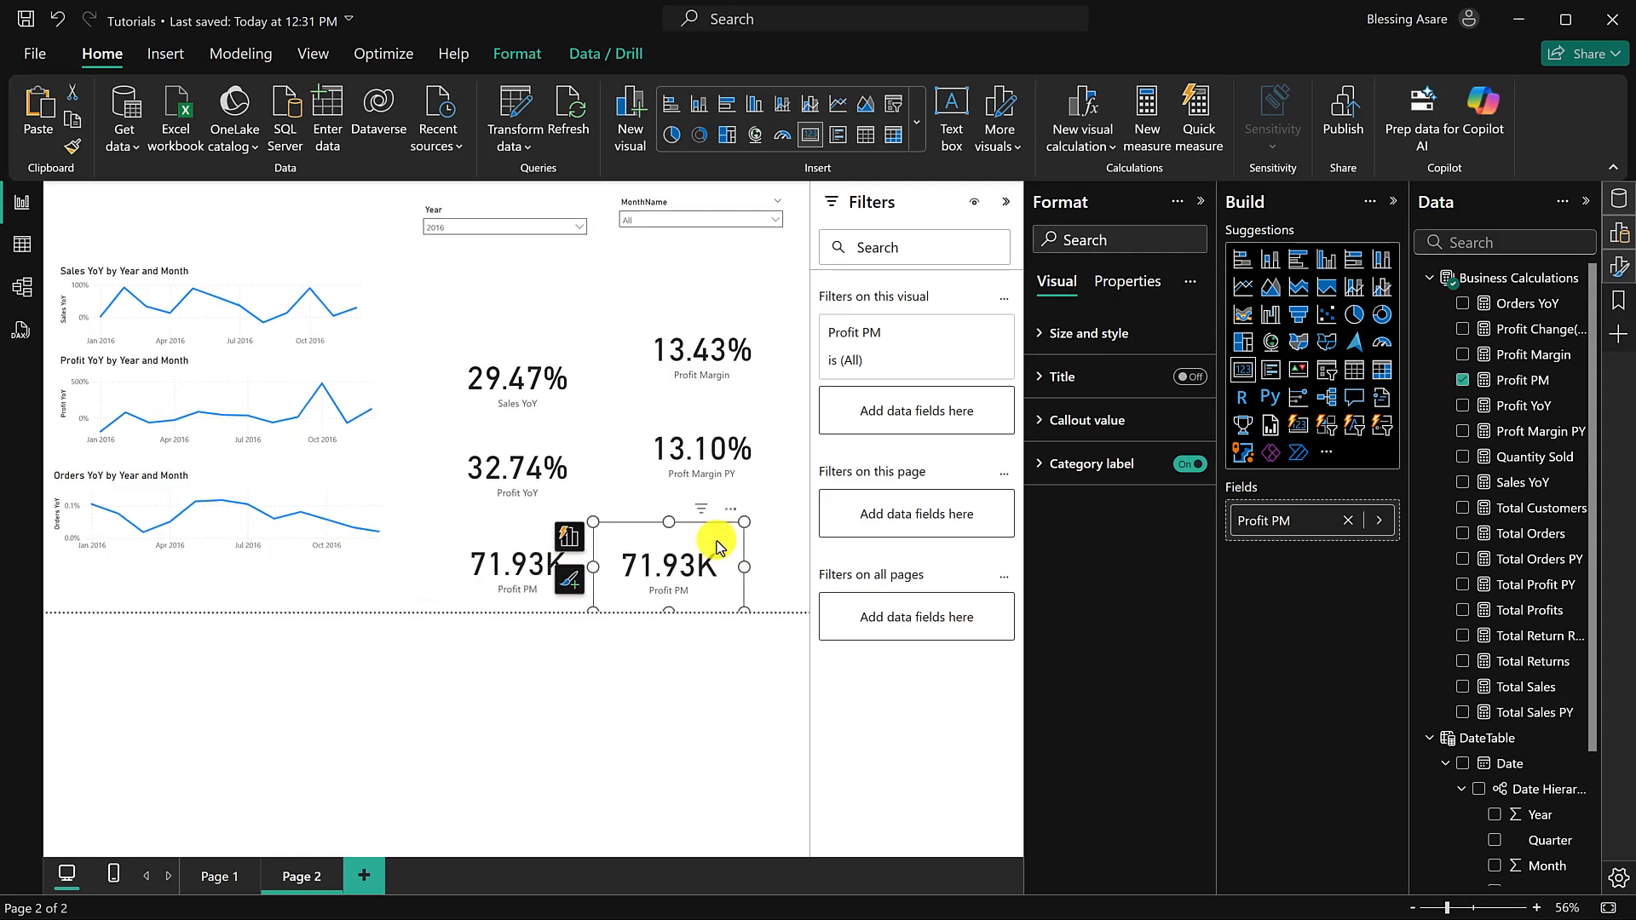
pyautogui.click(1462, 380)
pyautogui.click(1462, 355)
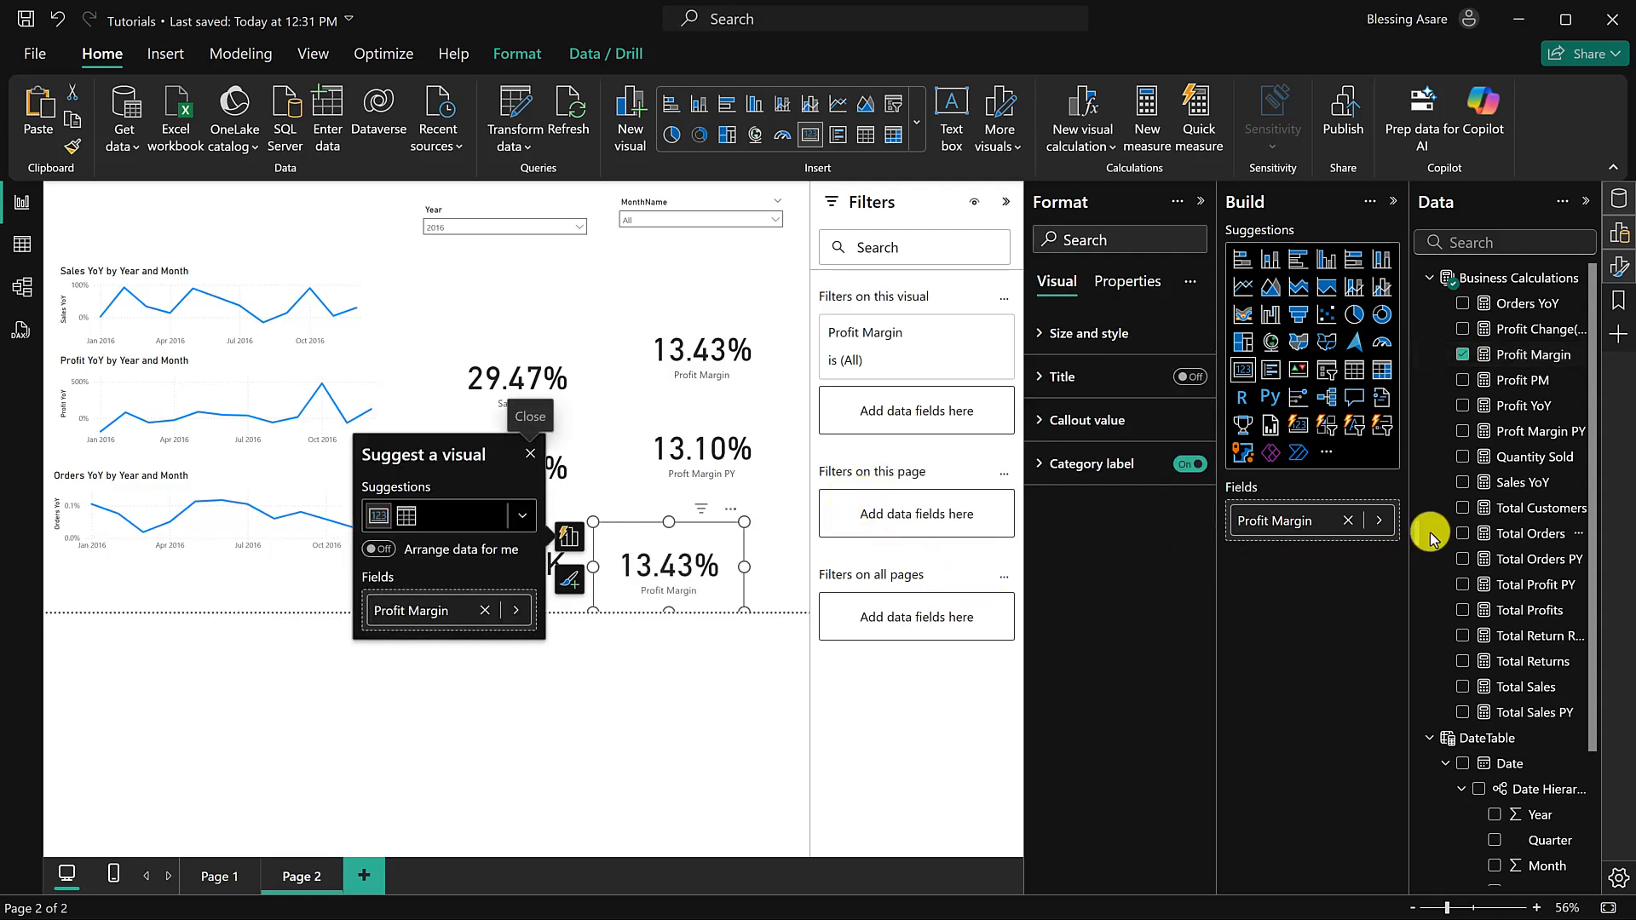
pyautogui.click(1547, 360)
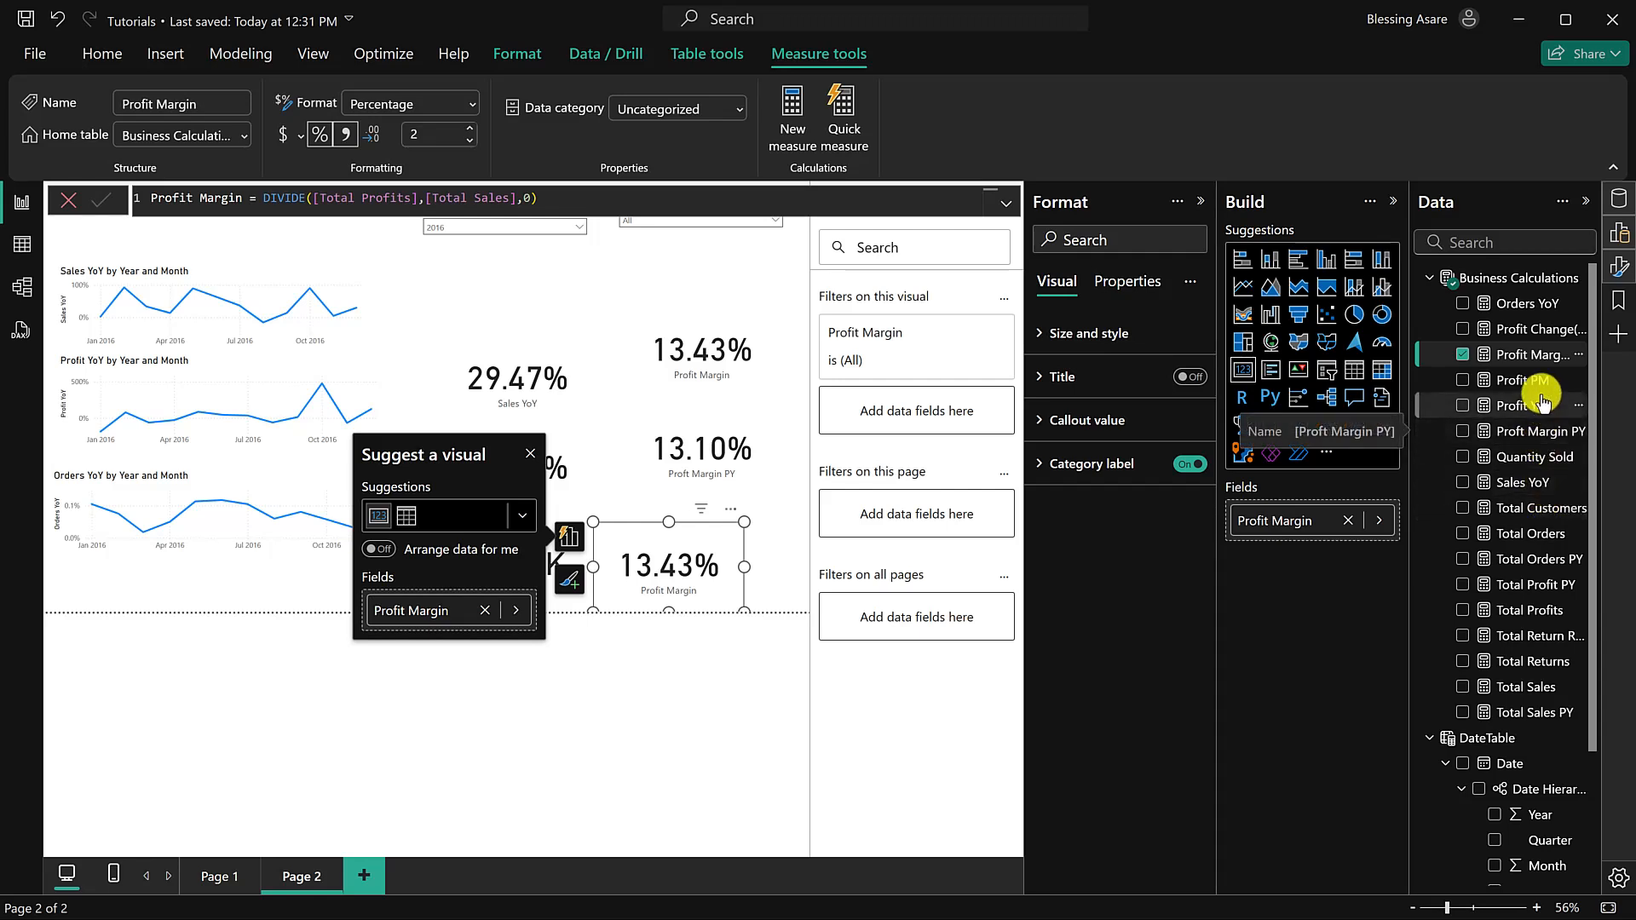
pyautogui.click(1531, 331)
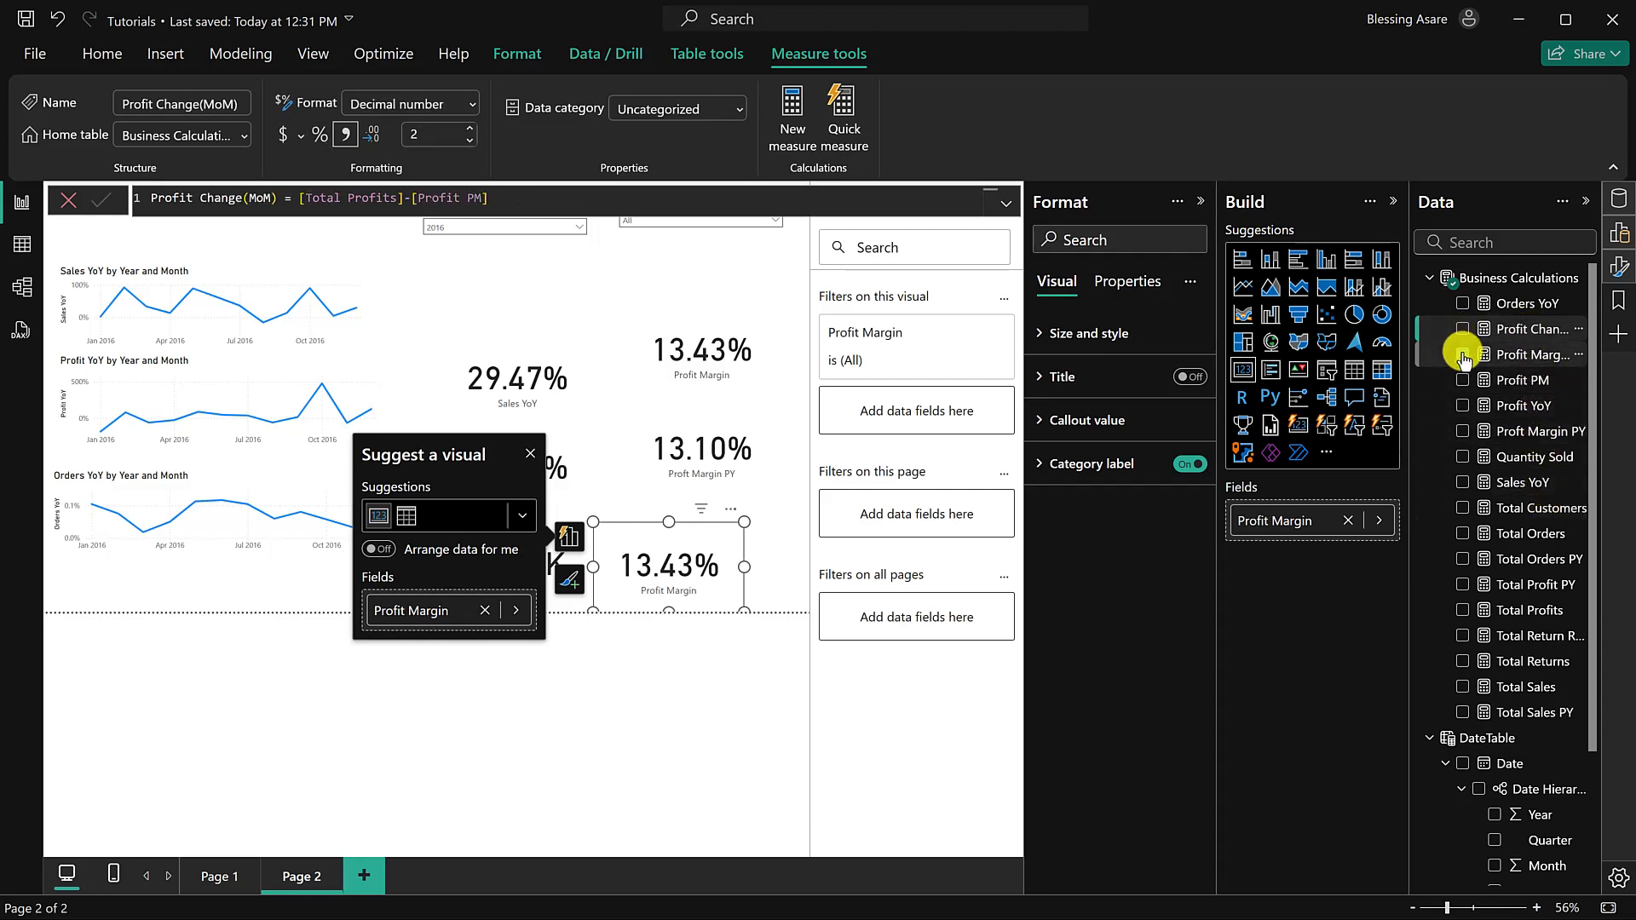
pyautogui.click(1463, 329)
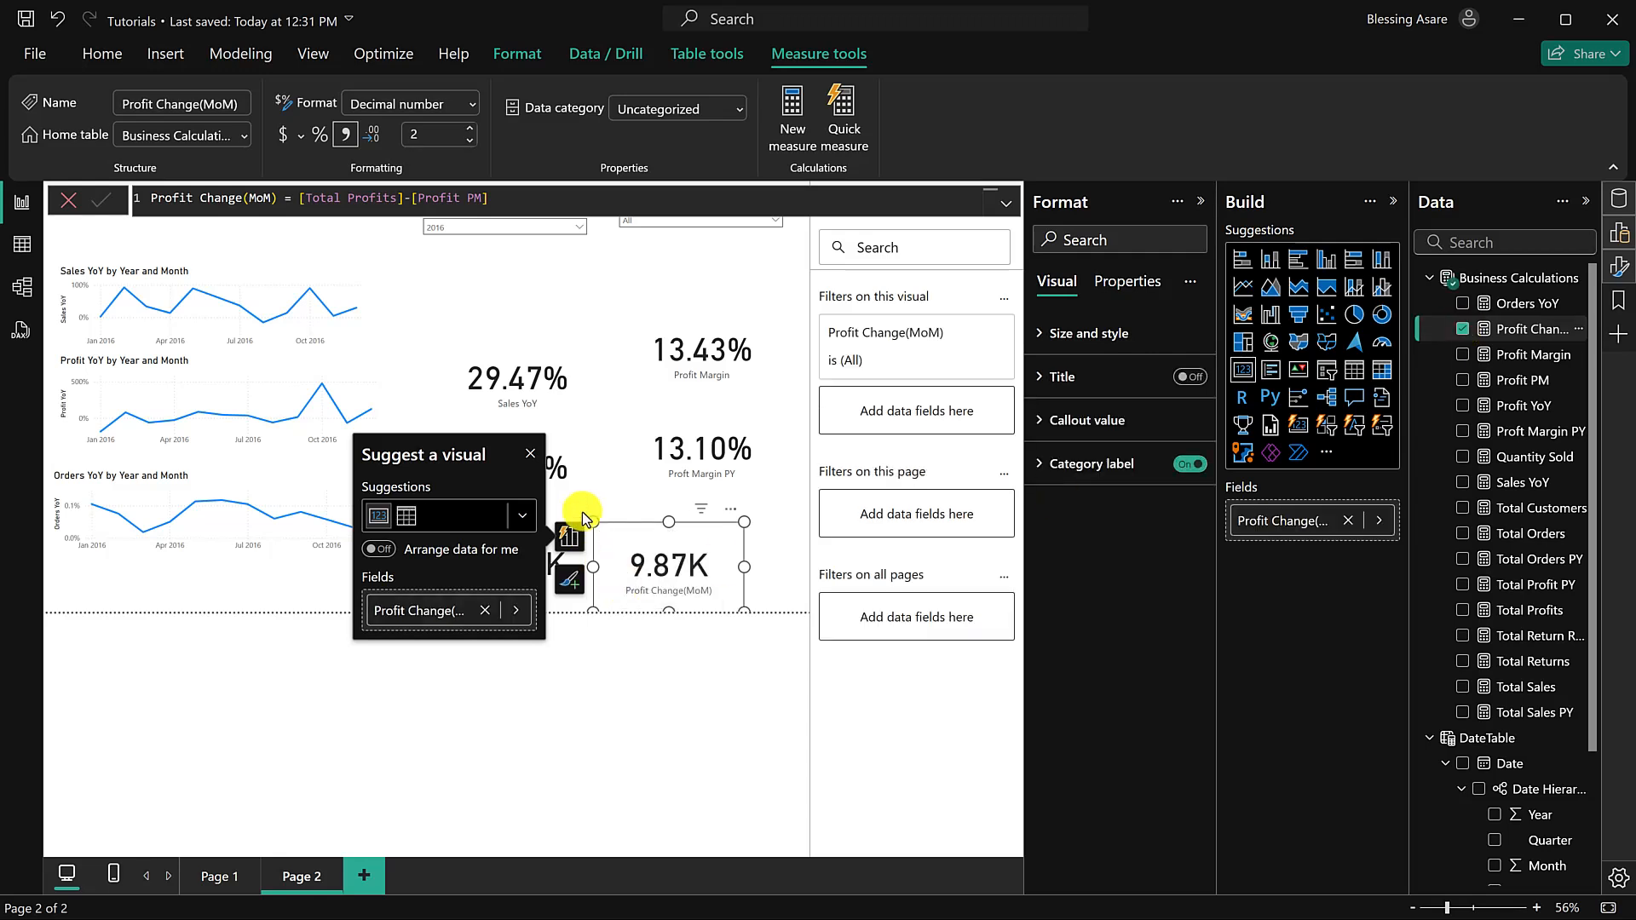
# Step: Check the Profit Change(MoM) card by switching the MonthName slicer through Feb, Jan and Feb, and clear the month selection
pyautogui.click(653, 223)
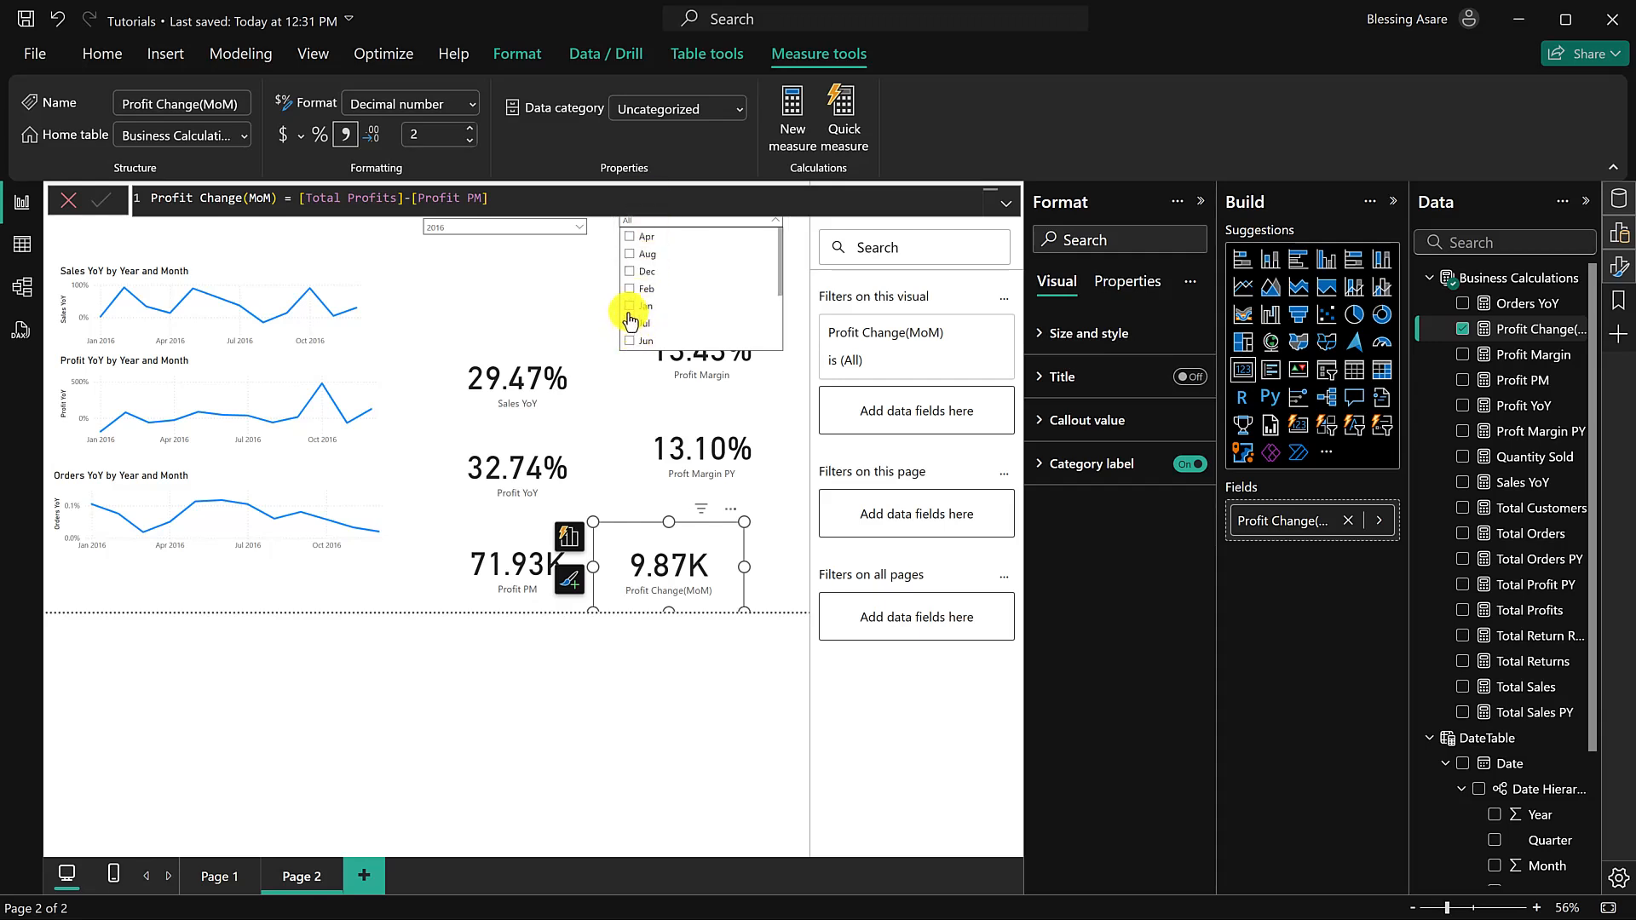
pyautogui.scroll(-1, 633, 317)
pyautogui.scroll(1, 632, 317)
pyautogui.click(630, 290)
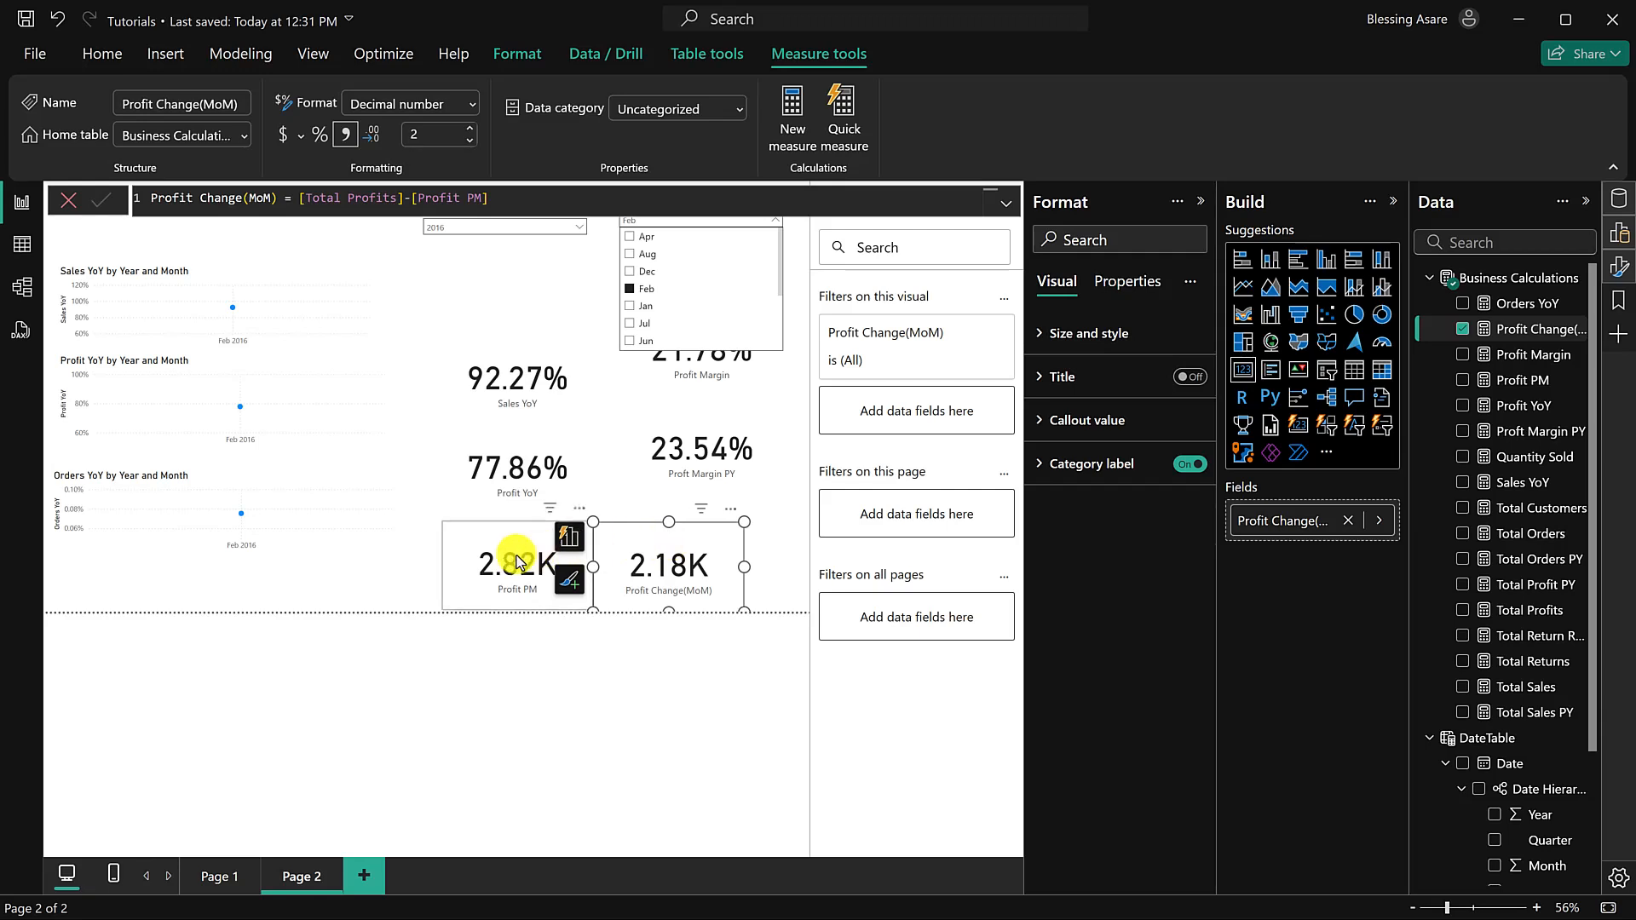
pyautogui.click(630, 309)
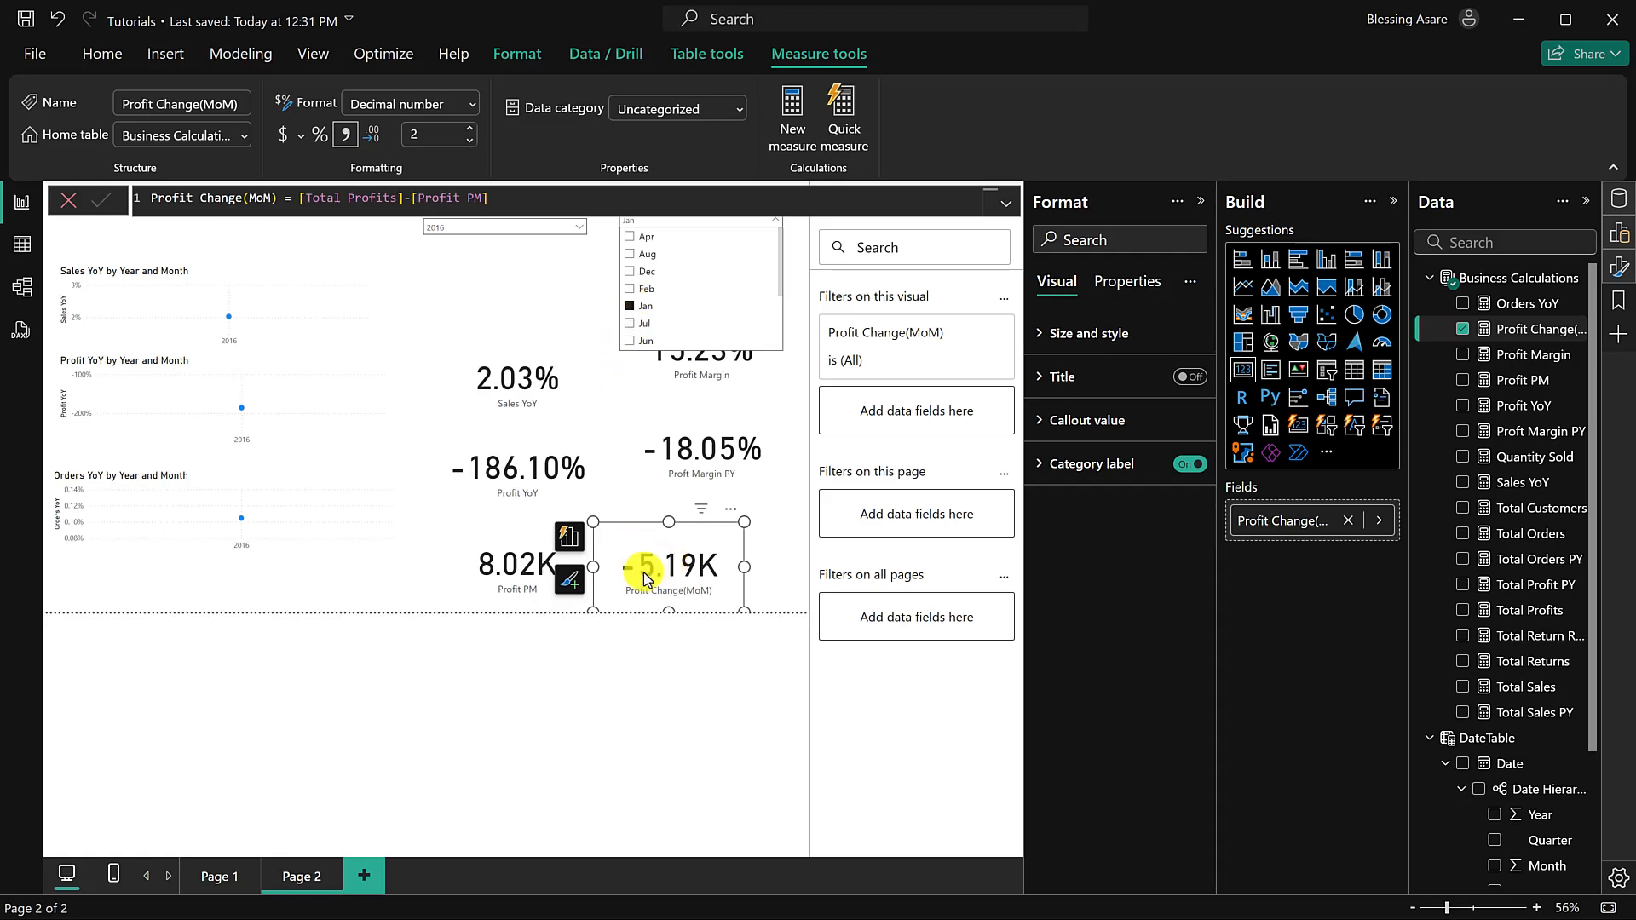
pyautogui.click(629, 289)
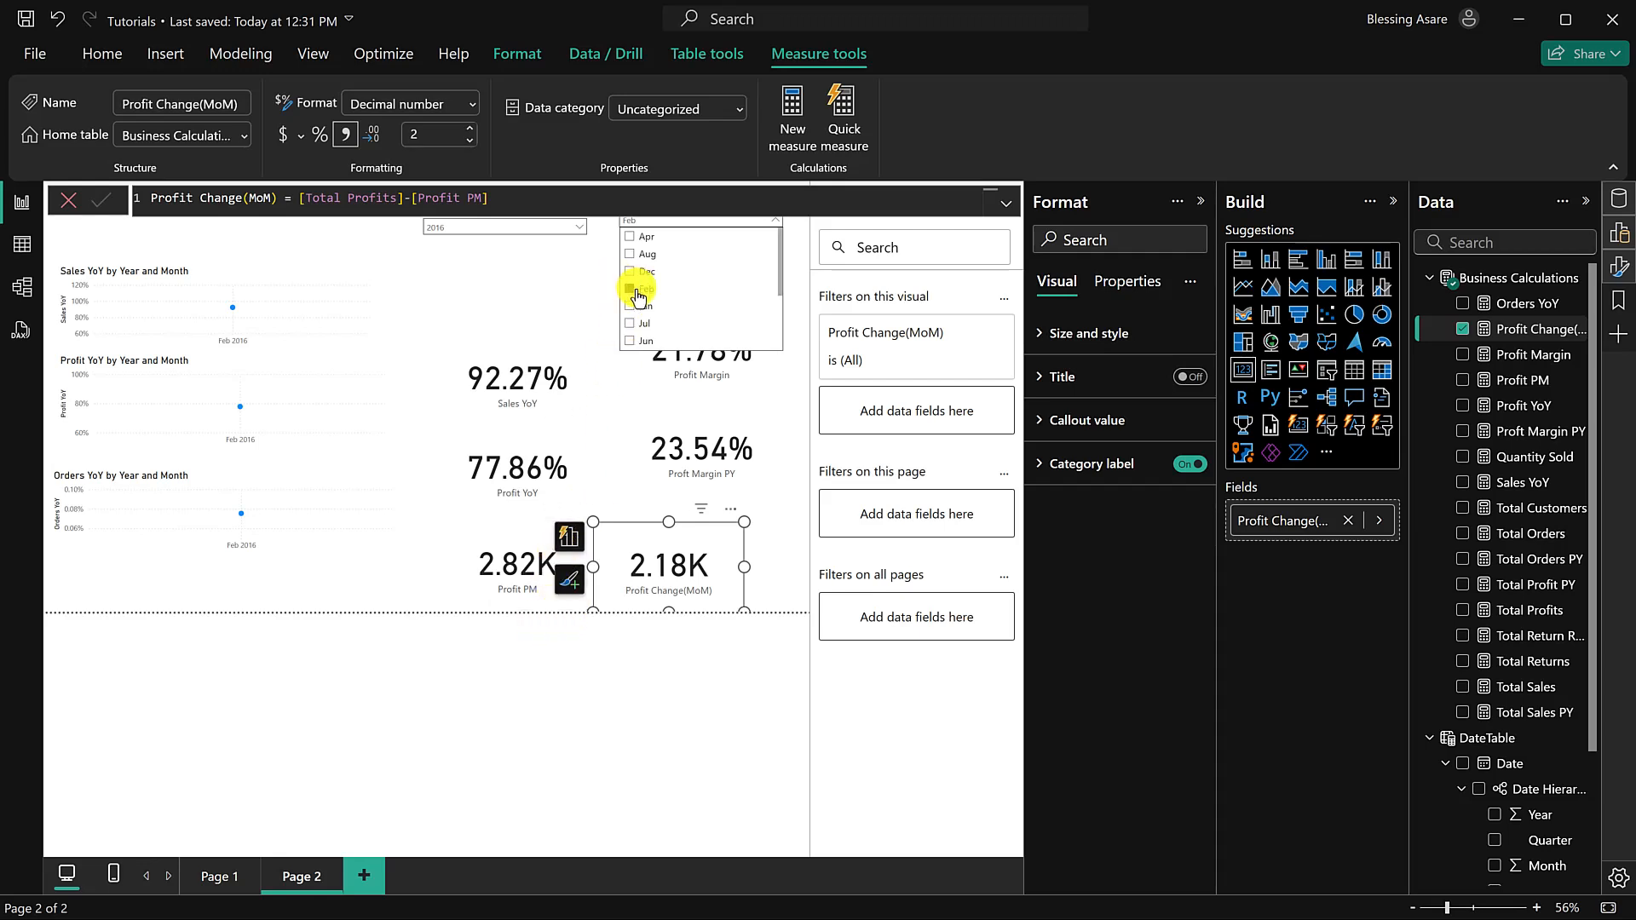
pyautogui.click(409, 584)
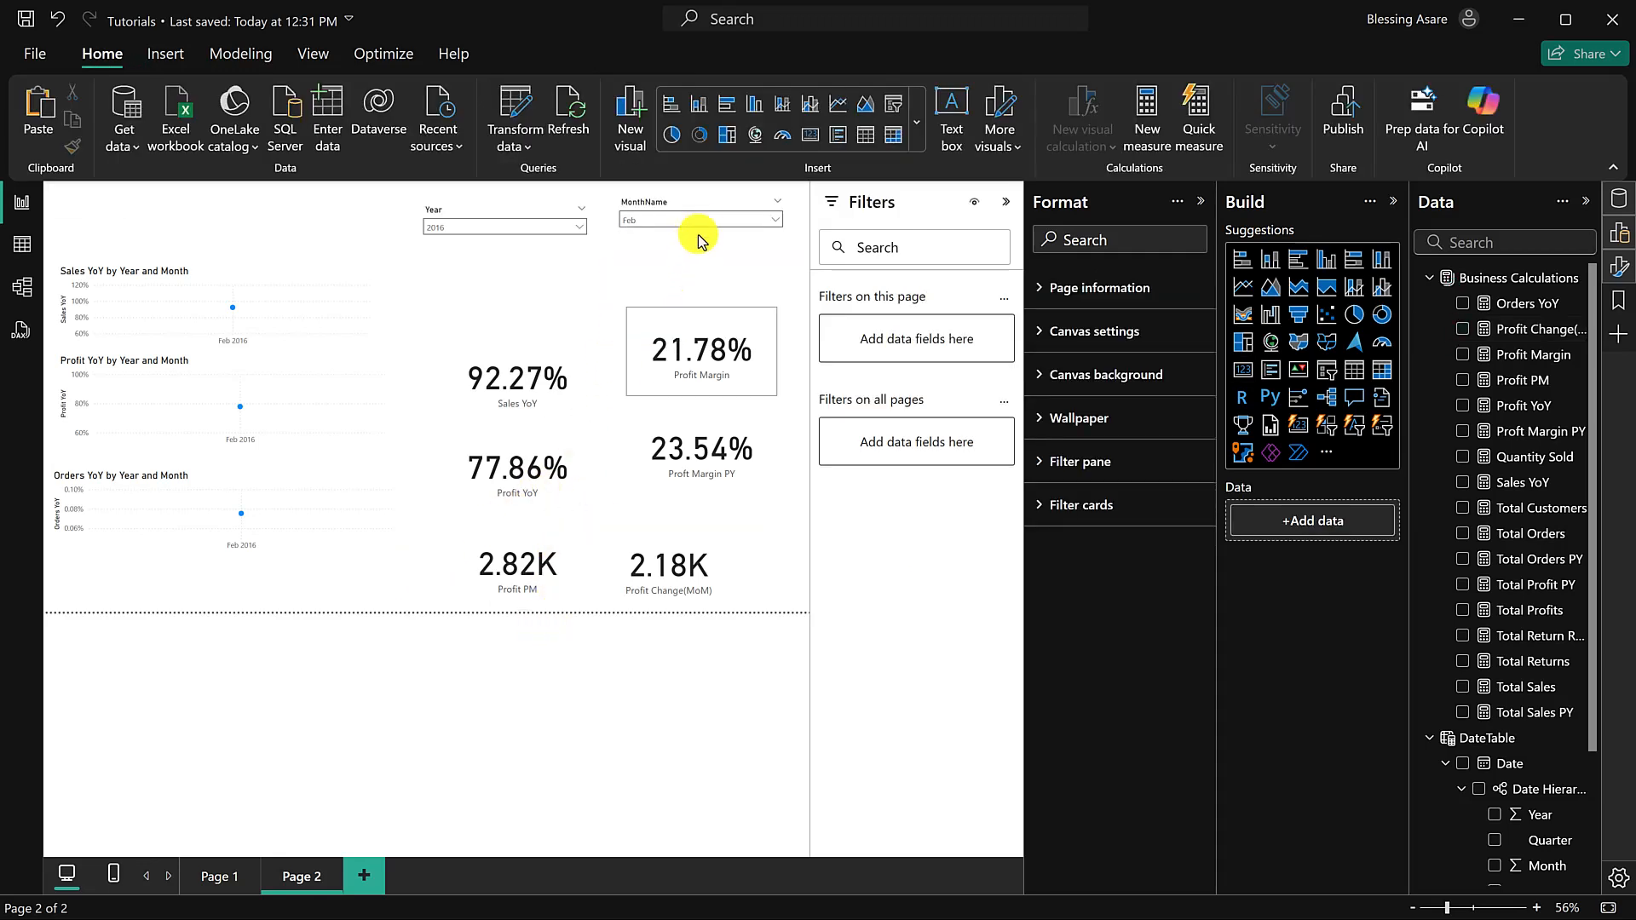
pyautogui.click(763, 213)
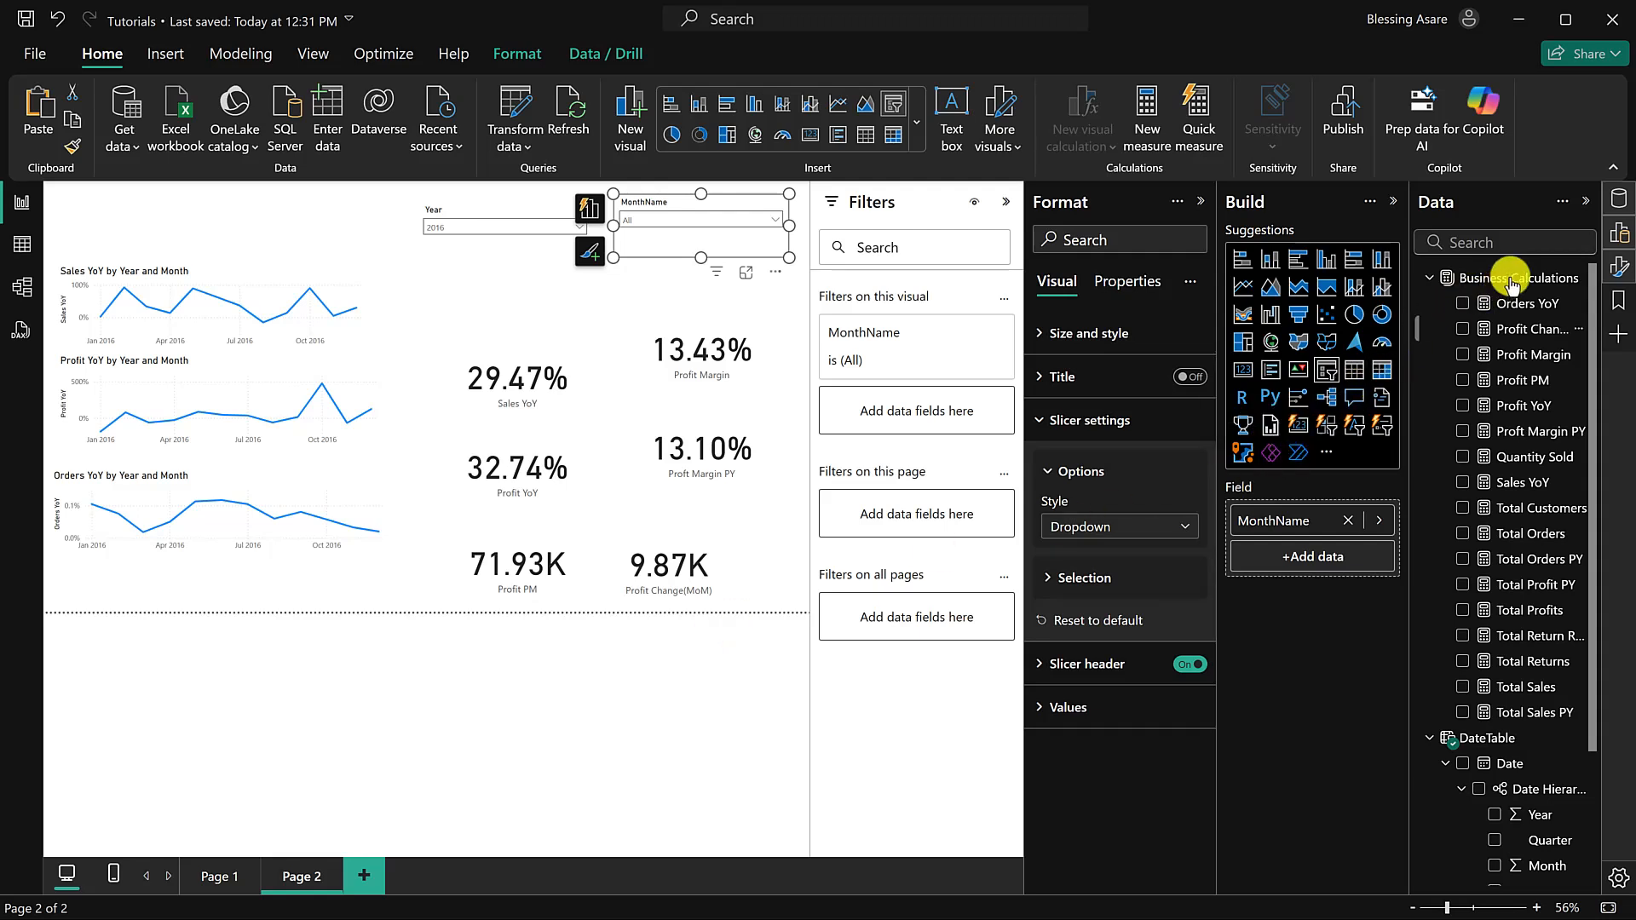
# Step: Create and commit a Business Calculations measure Profit Change (MoM%) = DIVIDE([Profit Change(MoM)],[Profit PM])
pyautogui.click(1579, 278)
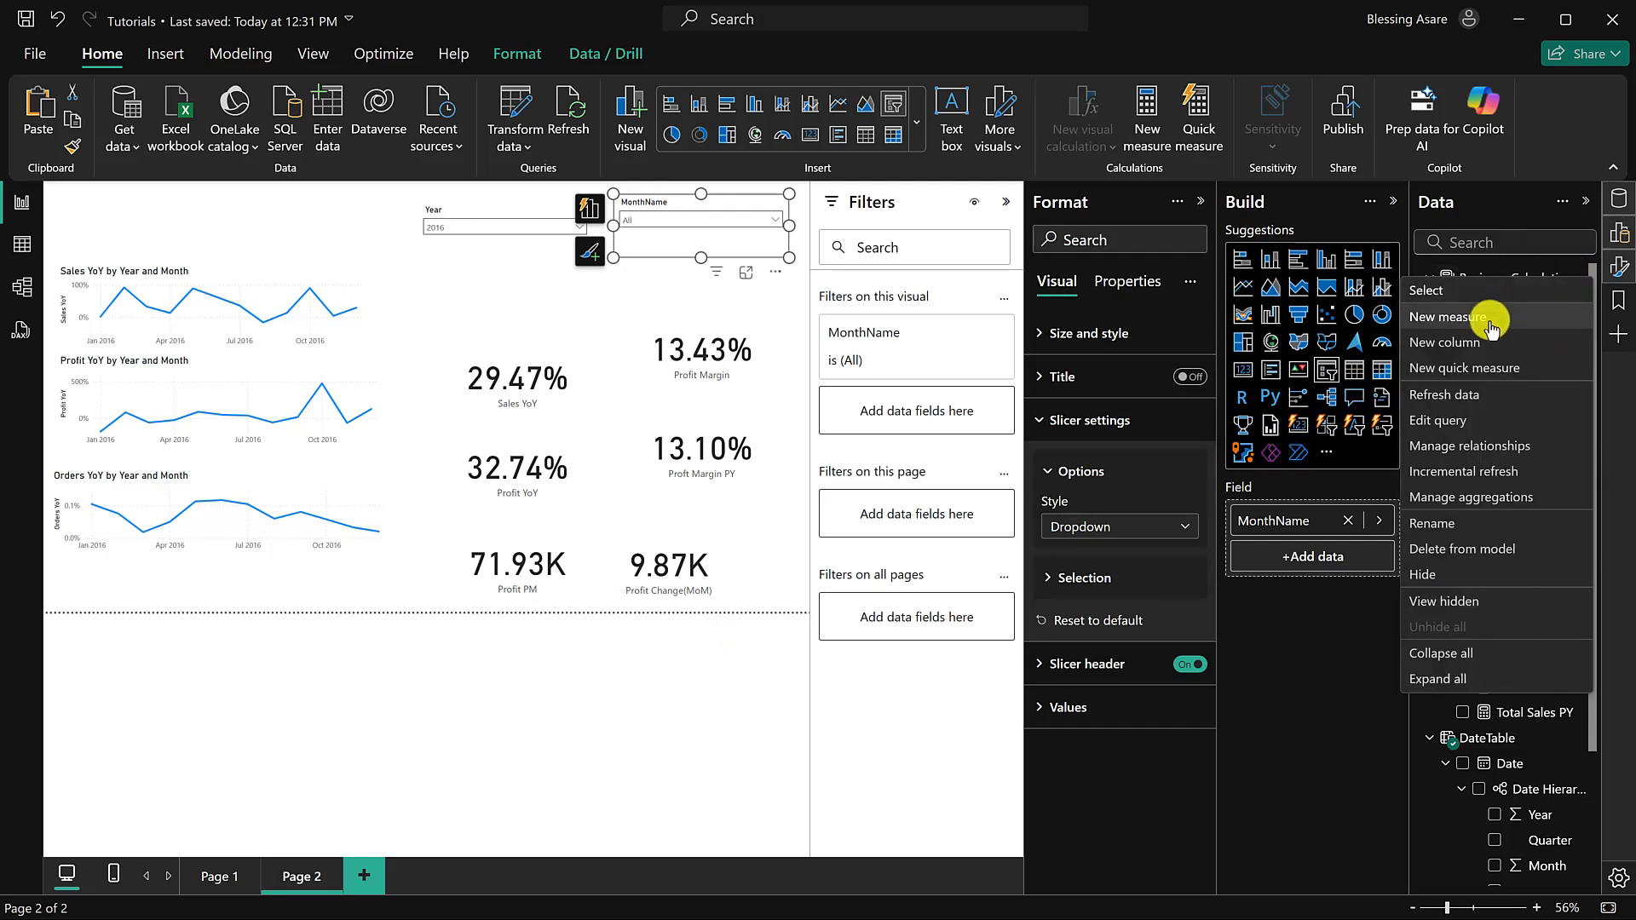
pyautogui.press('Escape')
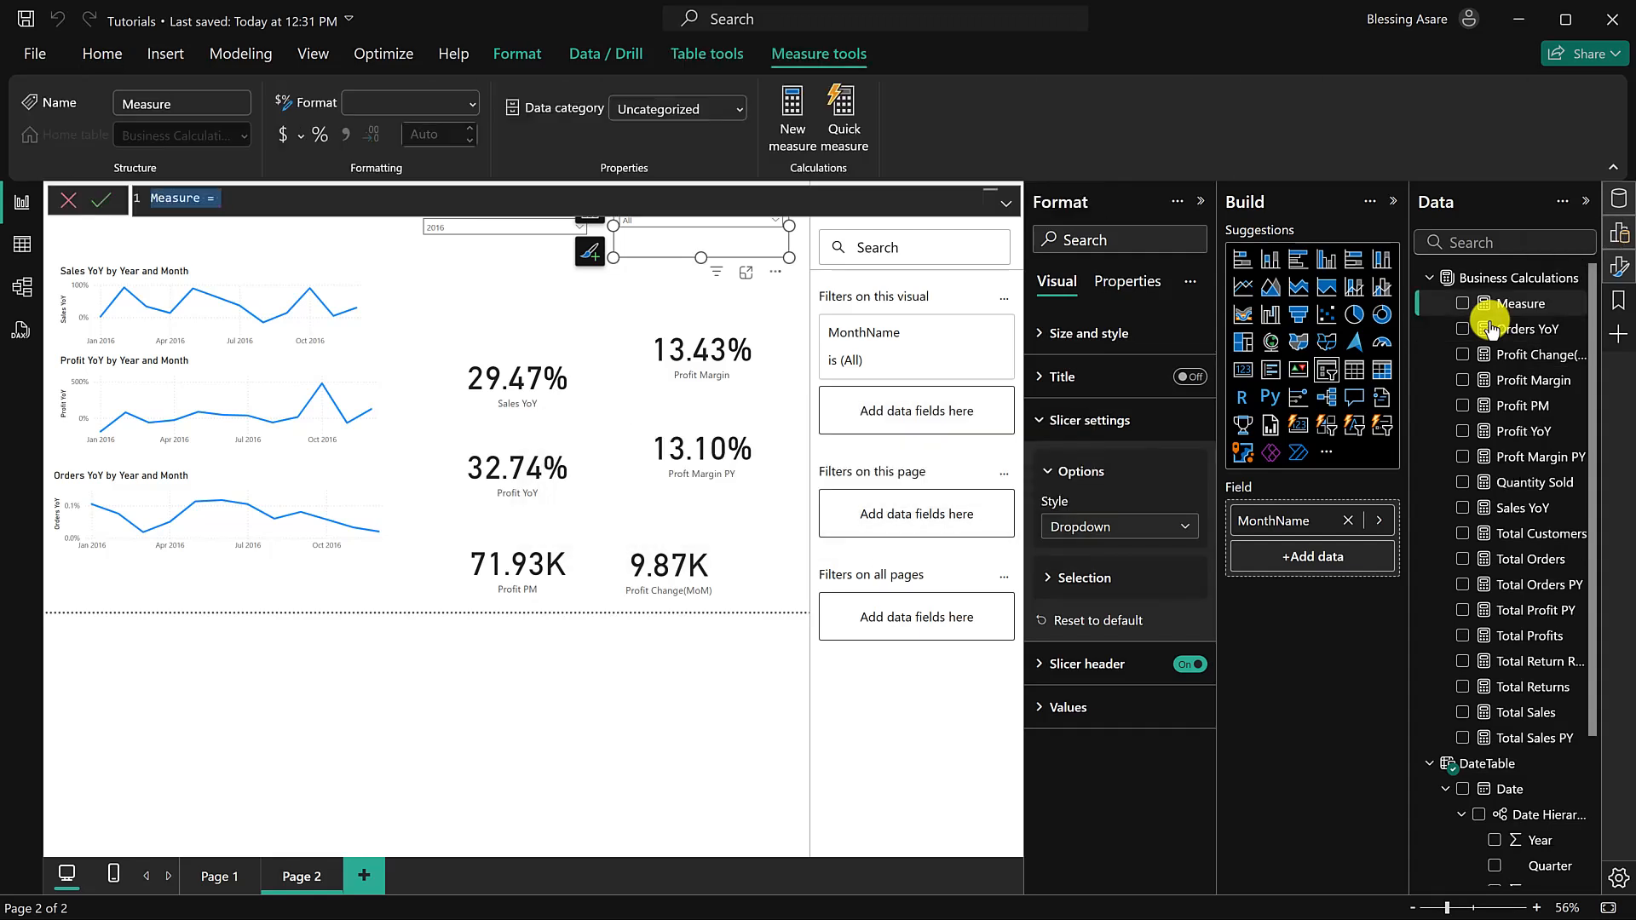
pyautogui.write('Profit Change (MoM')
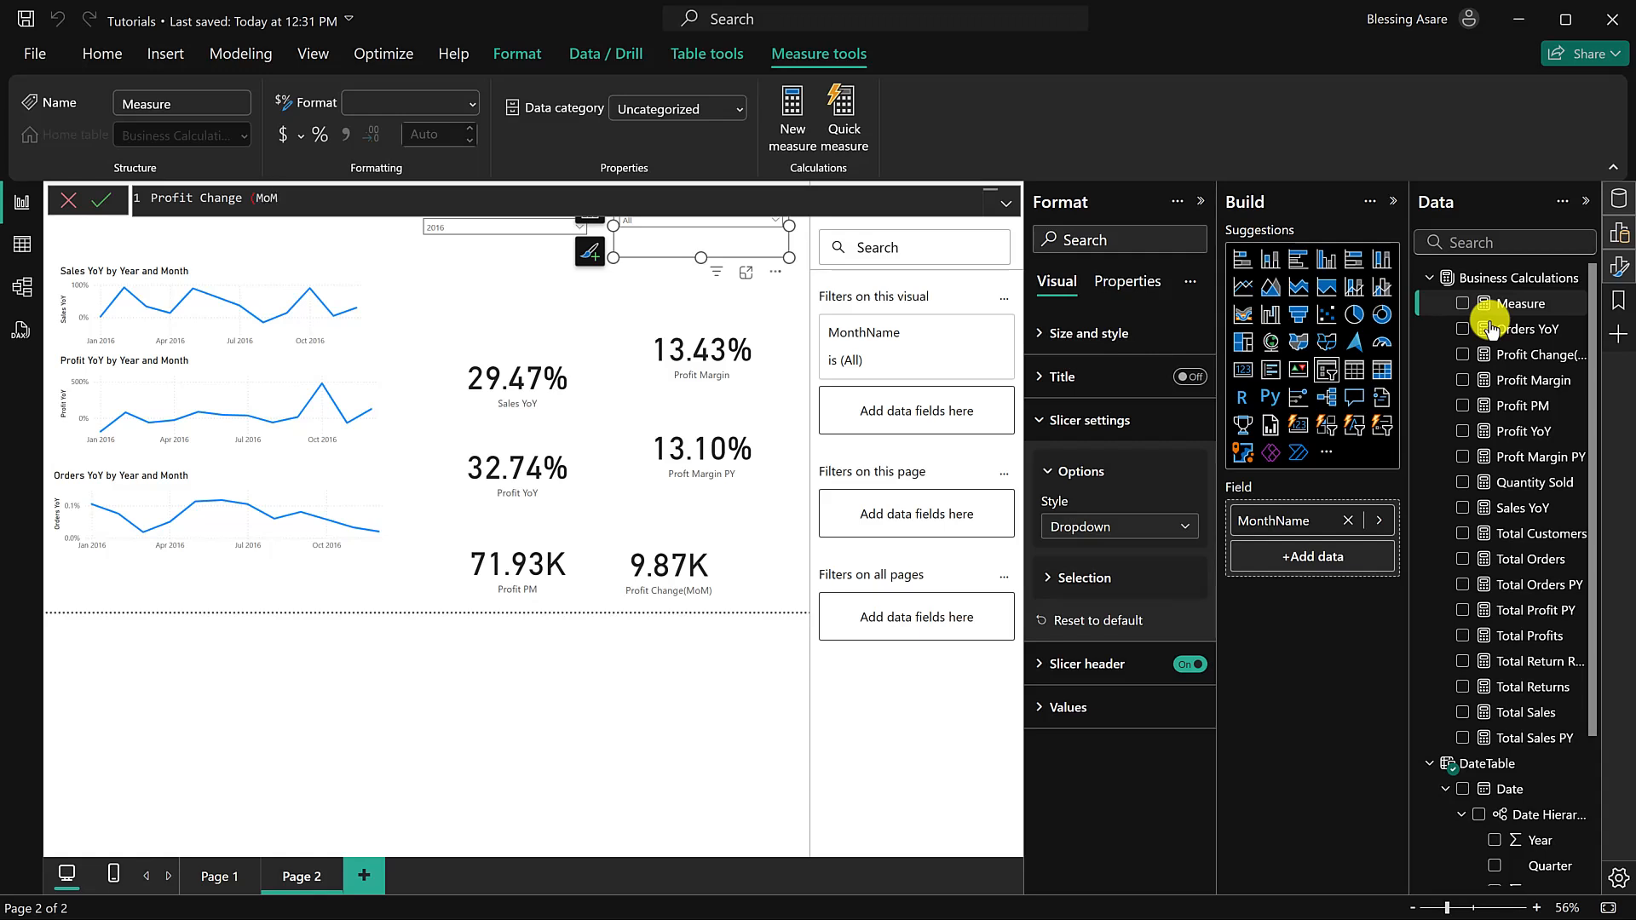
pyautogui.write('%) = DIVIDE(')
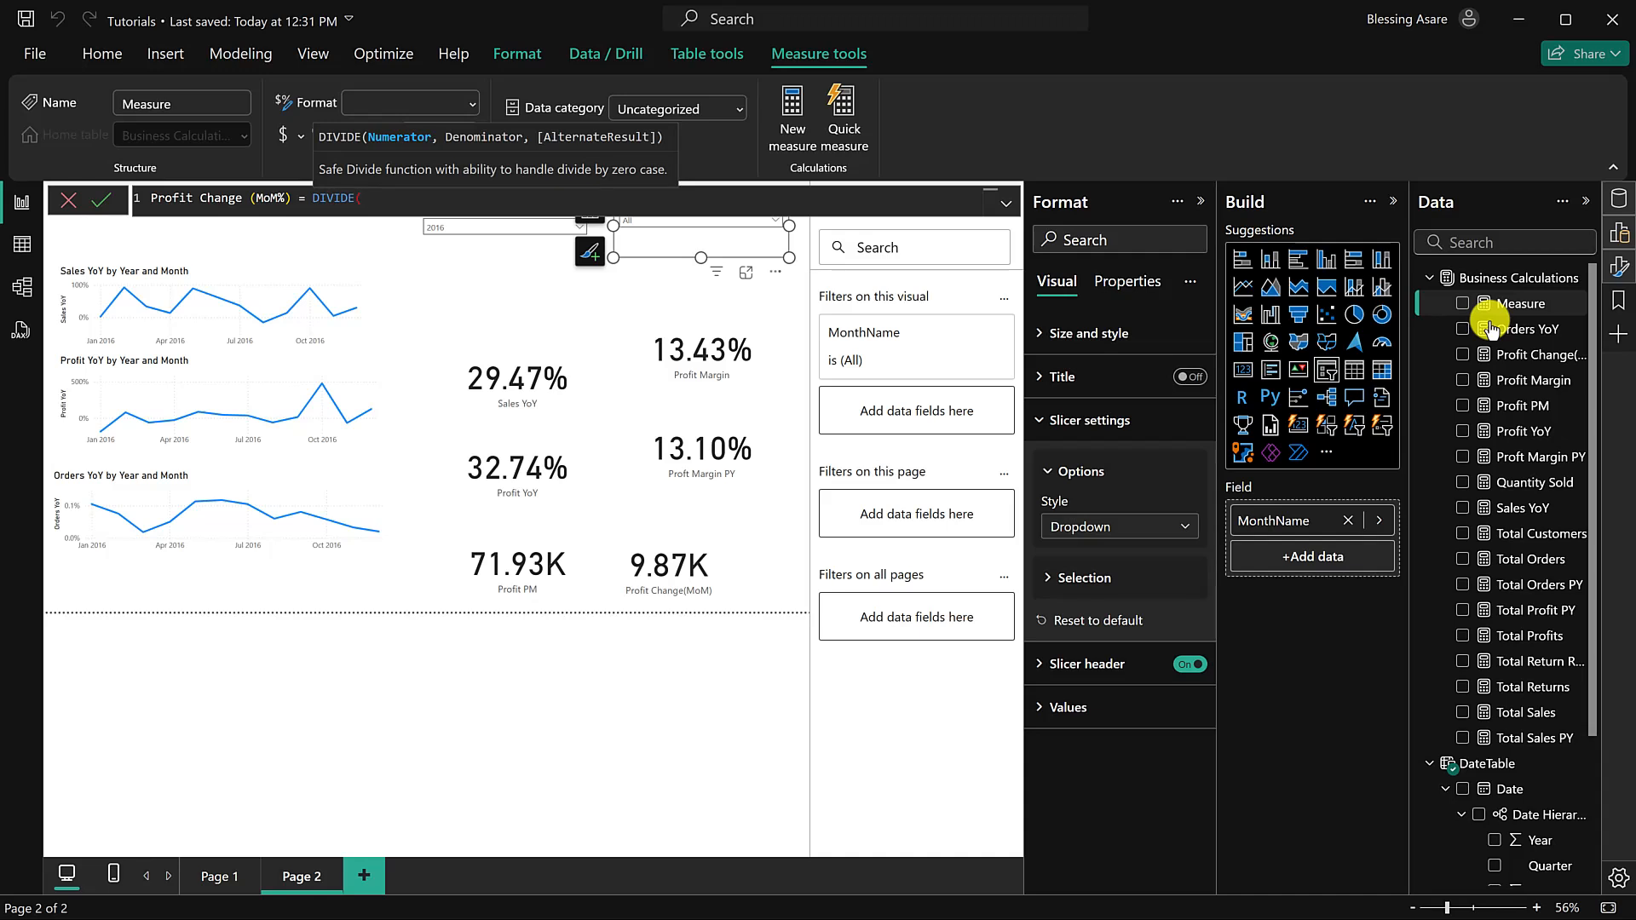
pyautogui.write('PROFI')
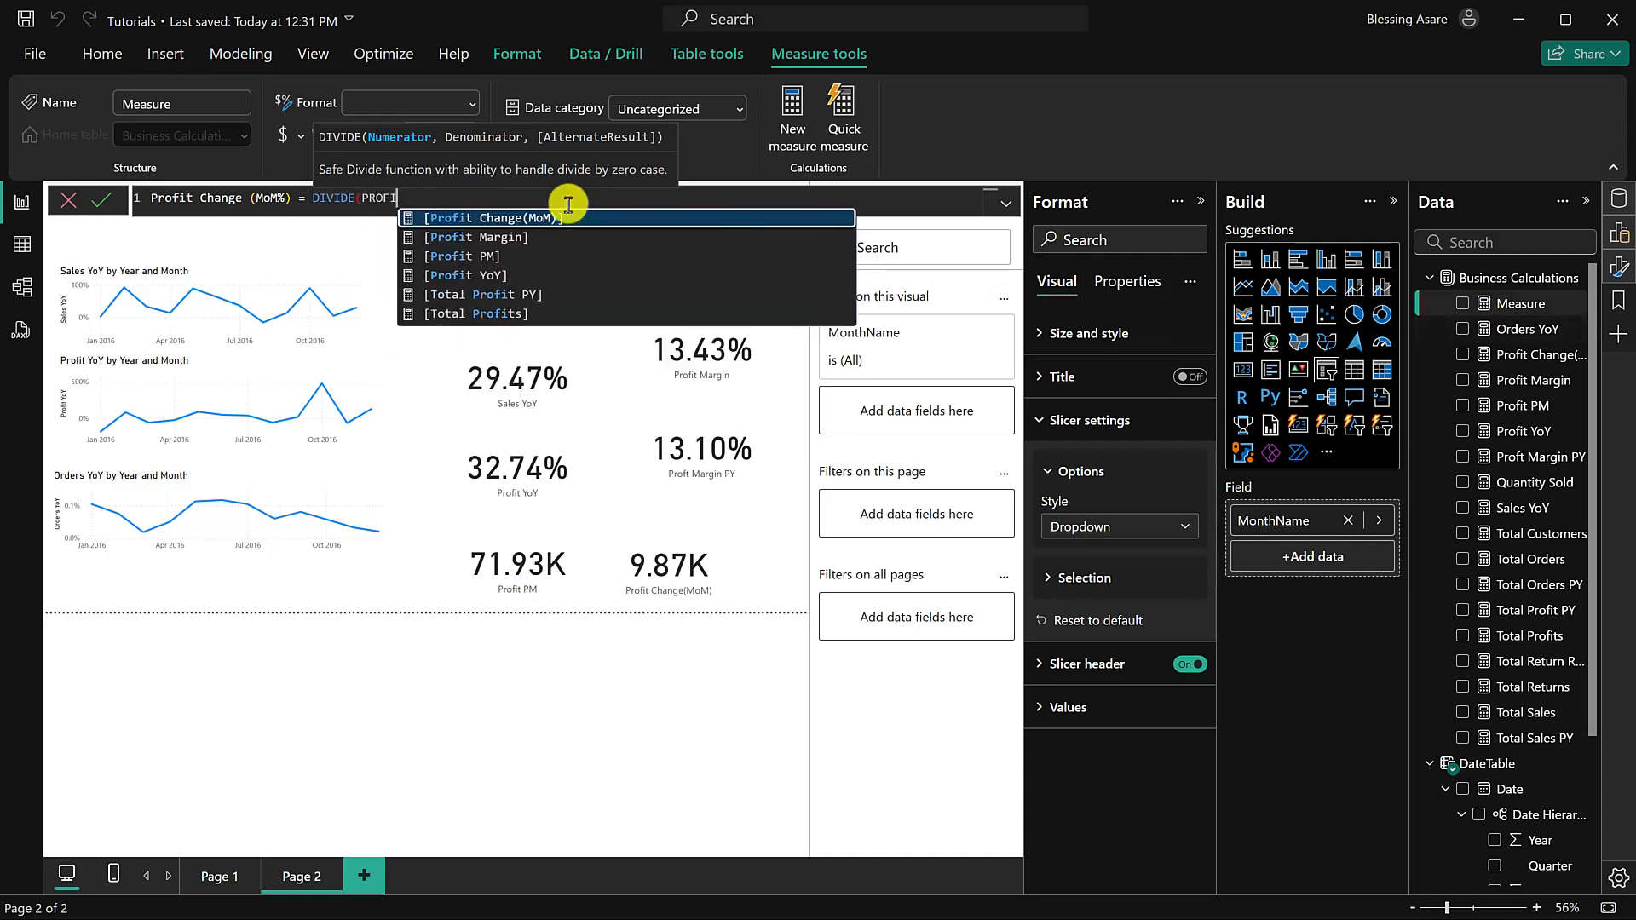
pyautogui.click(592, 218)
pyautogui.write(',')
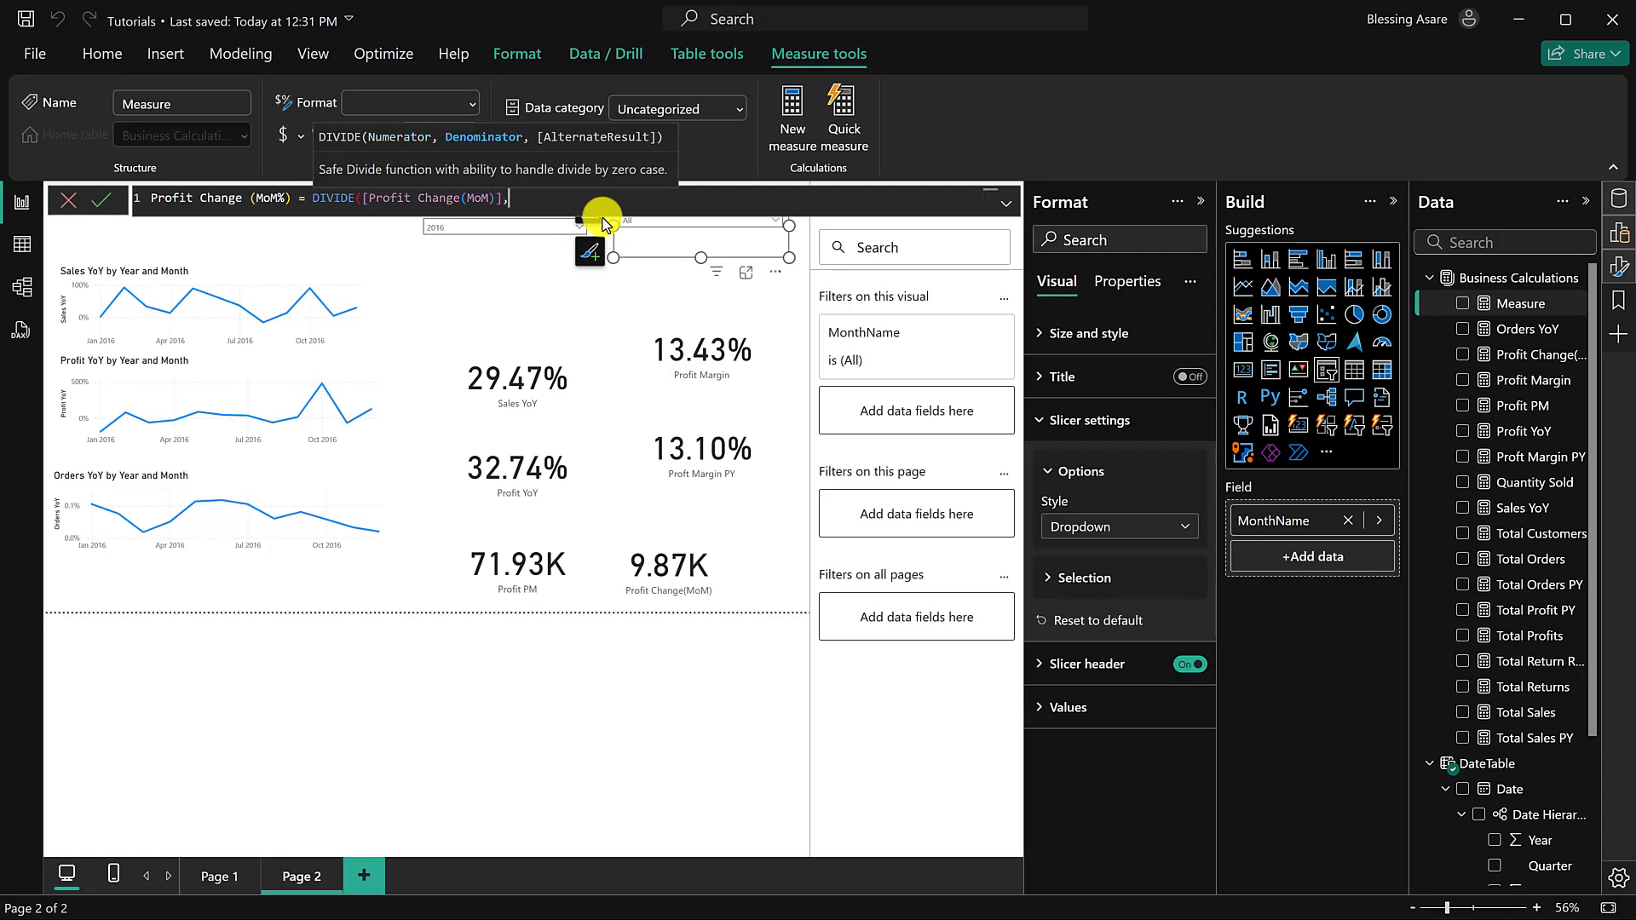
pyautogui.write('PRO')
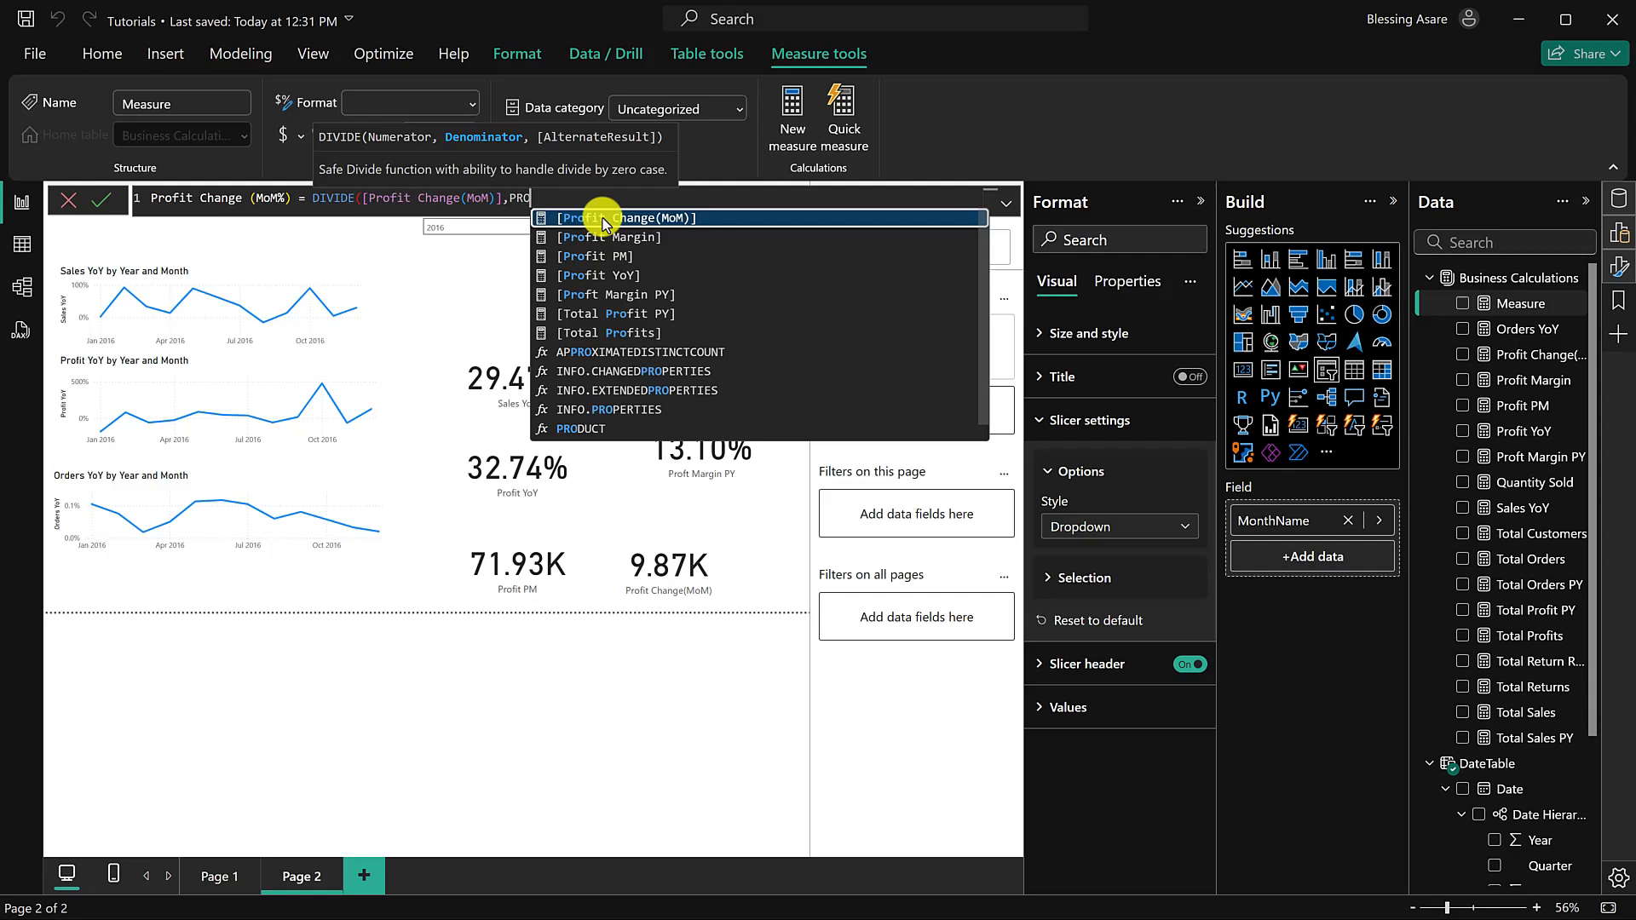
pyautogui.click(626, 256)
pyautogui.write(')')
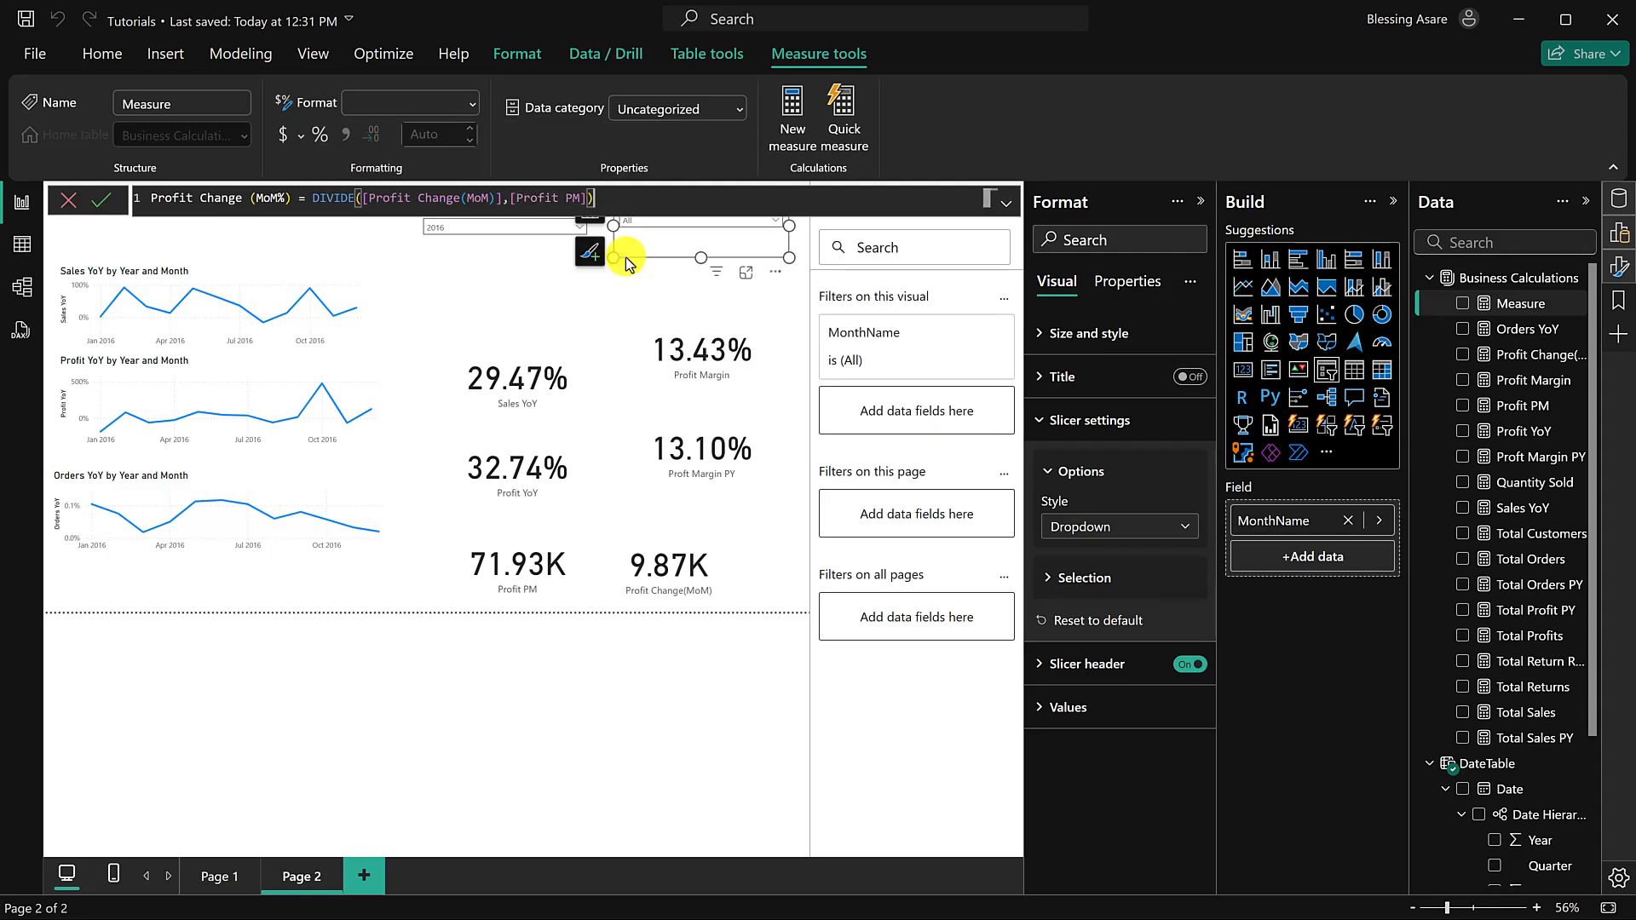
pyautogui.click(103, 205)
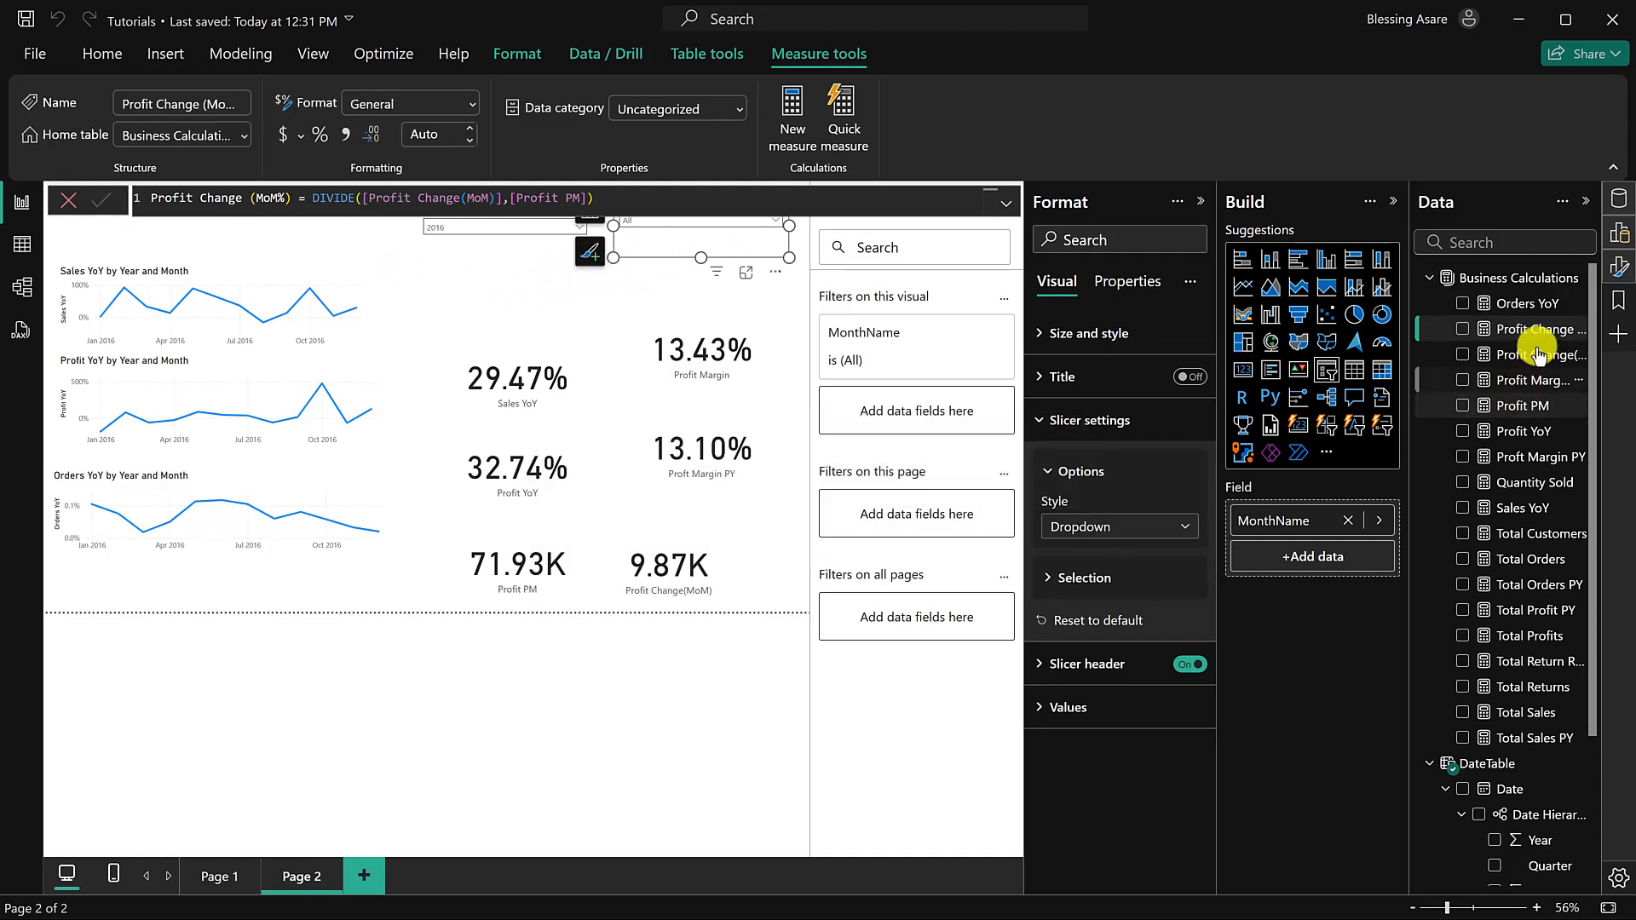
# Step: Format Profit Change (MoM%) as a percentage and show it in a new, smaller card placed above the Sales YoY card
pyautogui.click(323, 140)
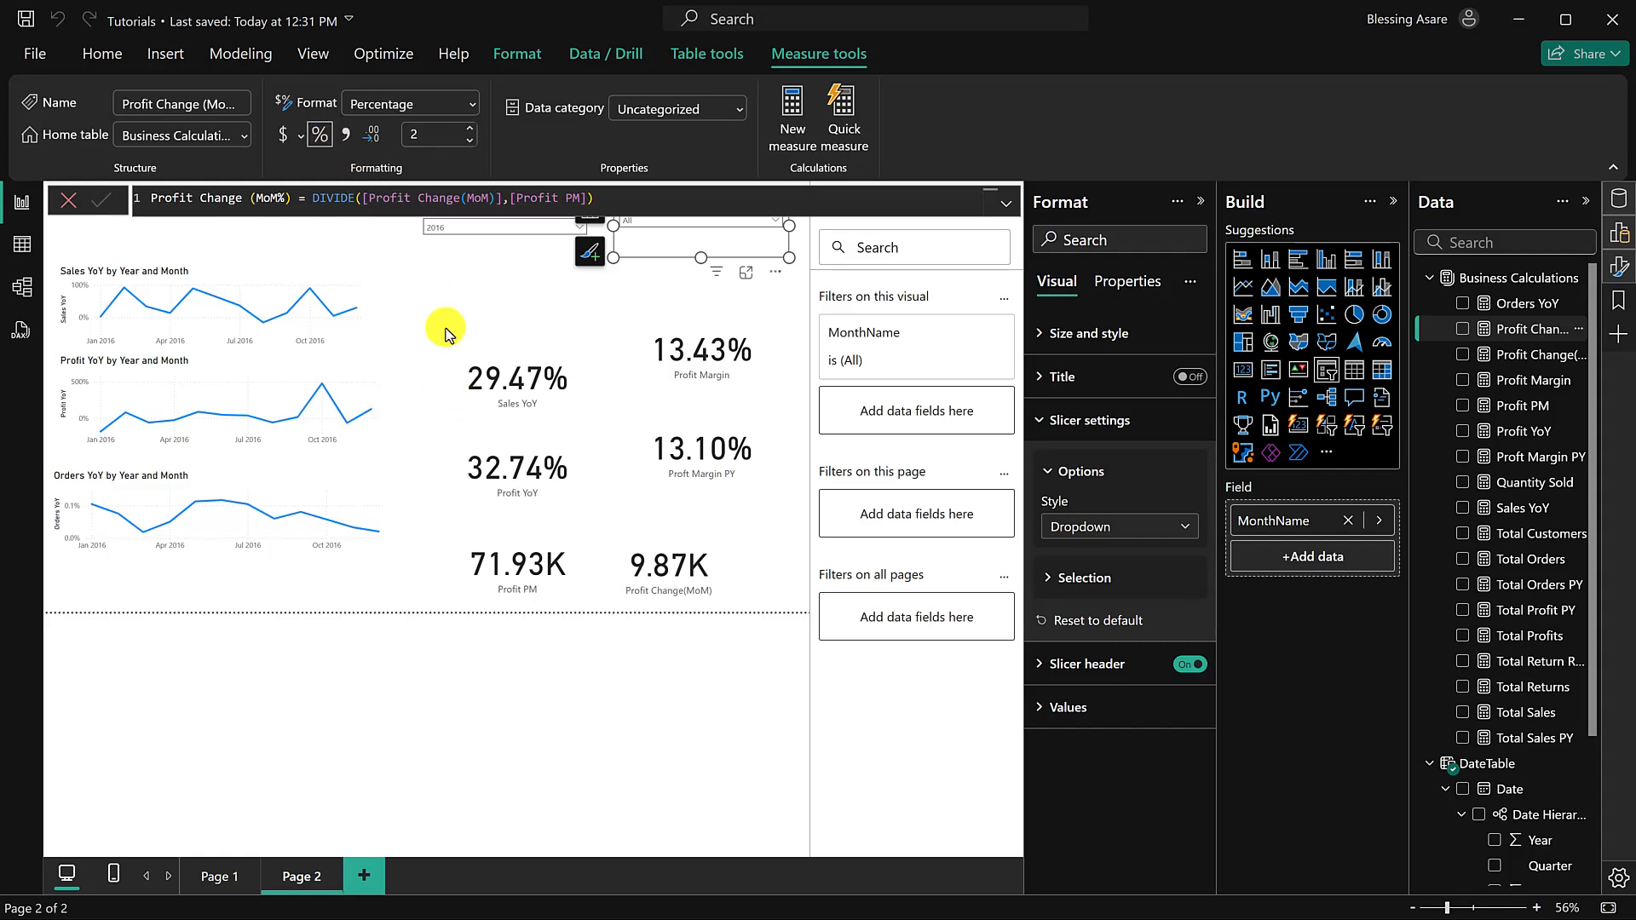
pyautogui.click(441, 288)
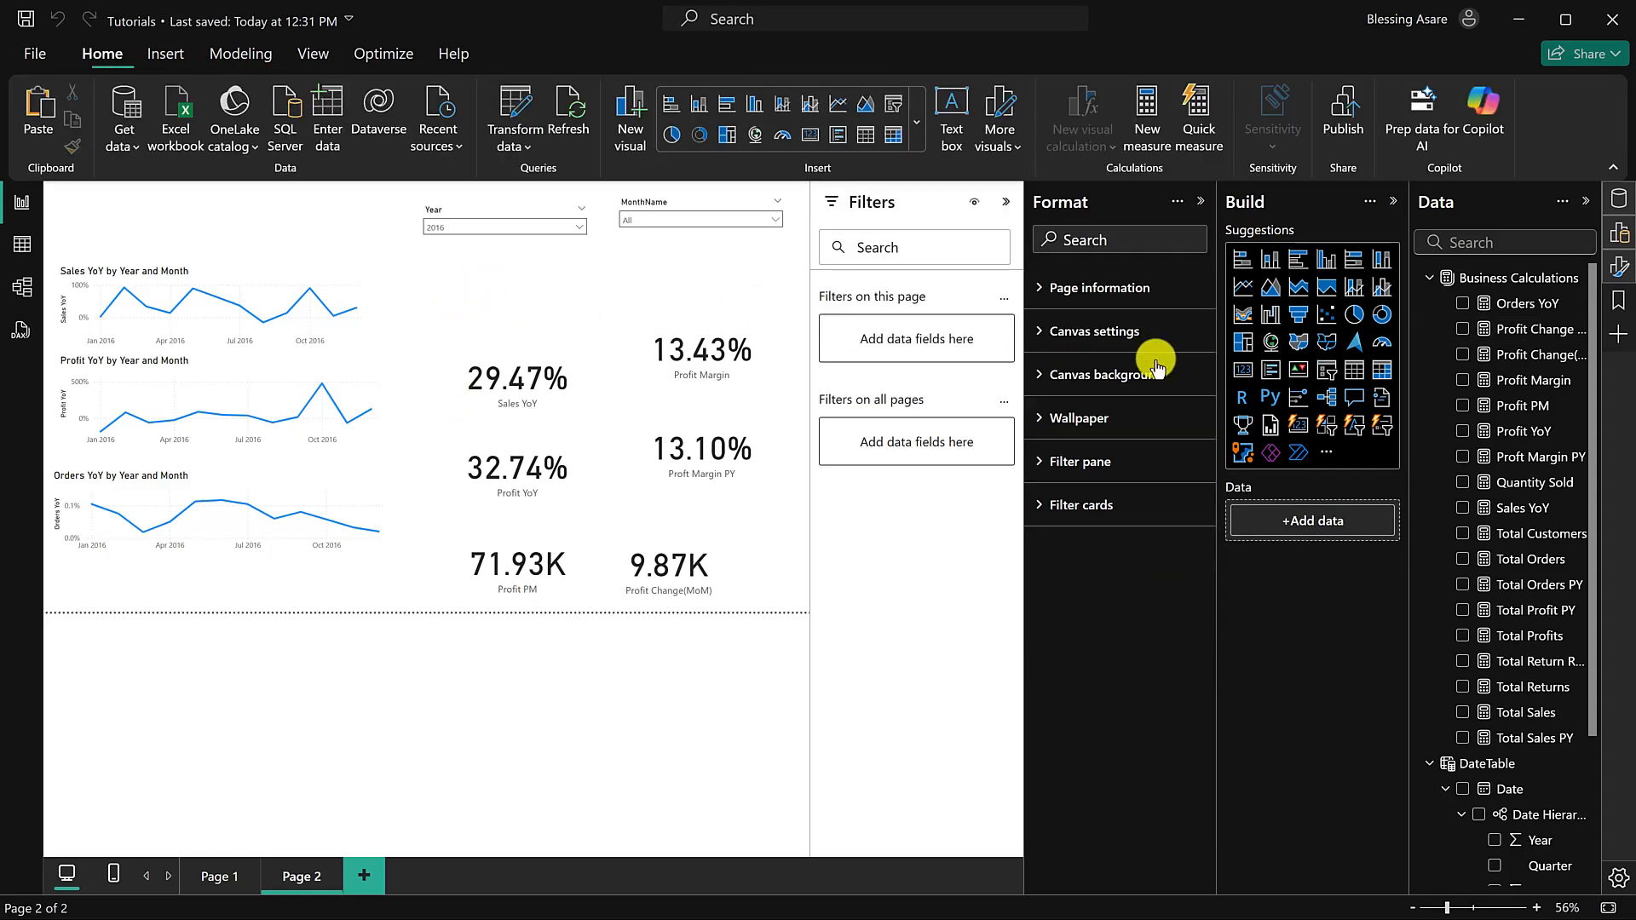
pyautogui.click(1243, 369)
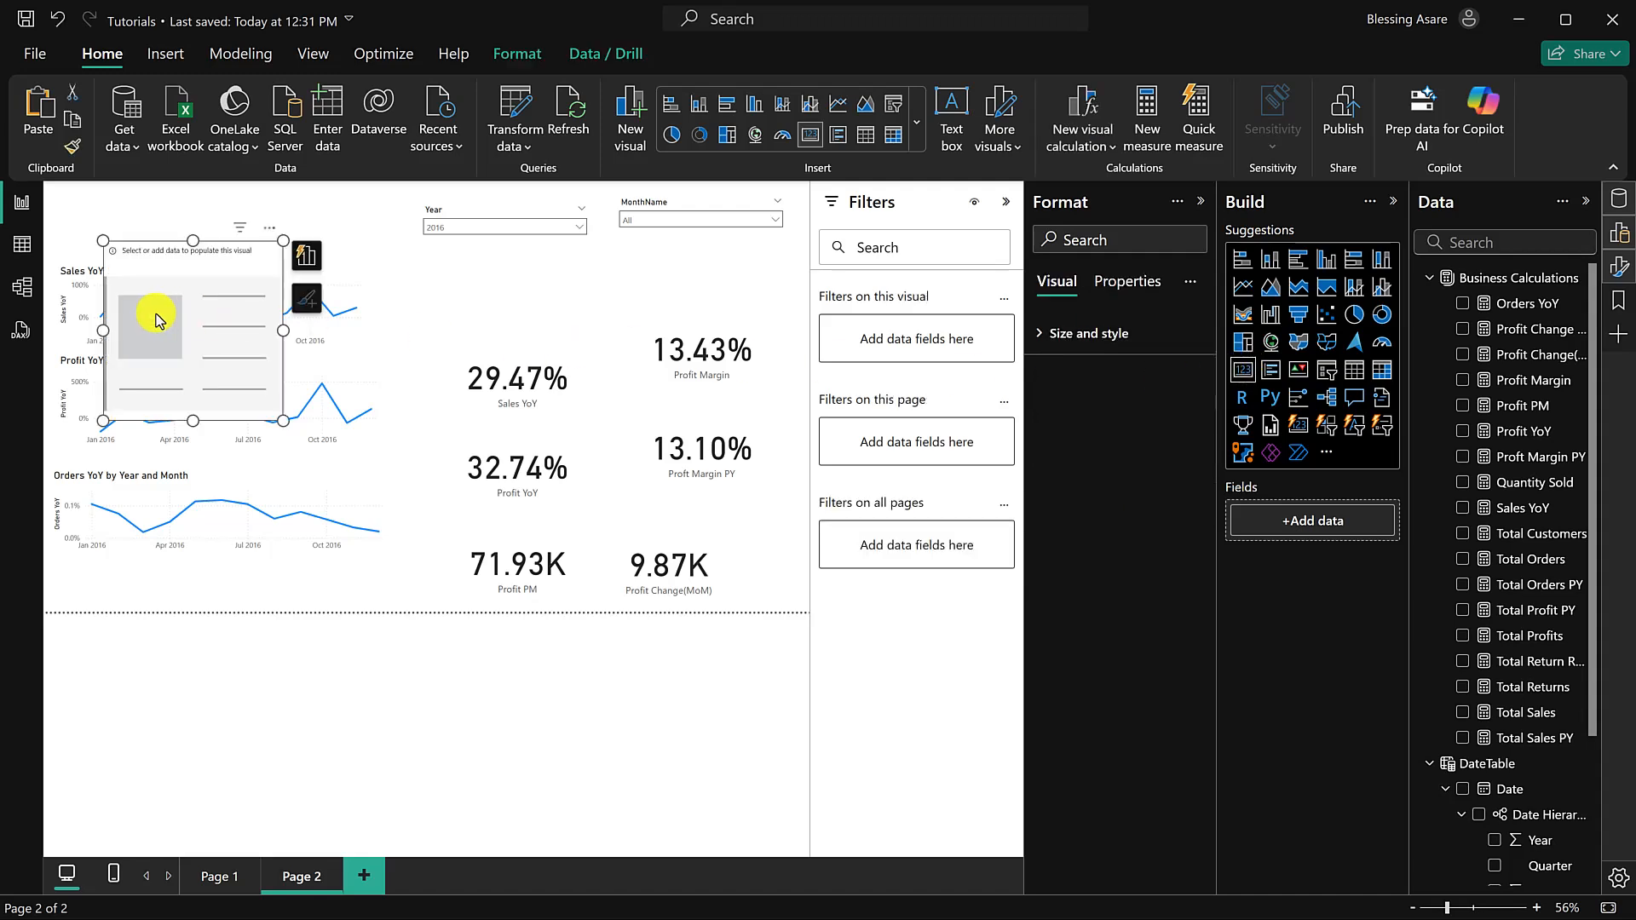
pyautogui.moveTo(281, 416); pyautogui.dragTo(553, 326)
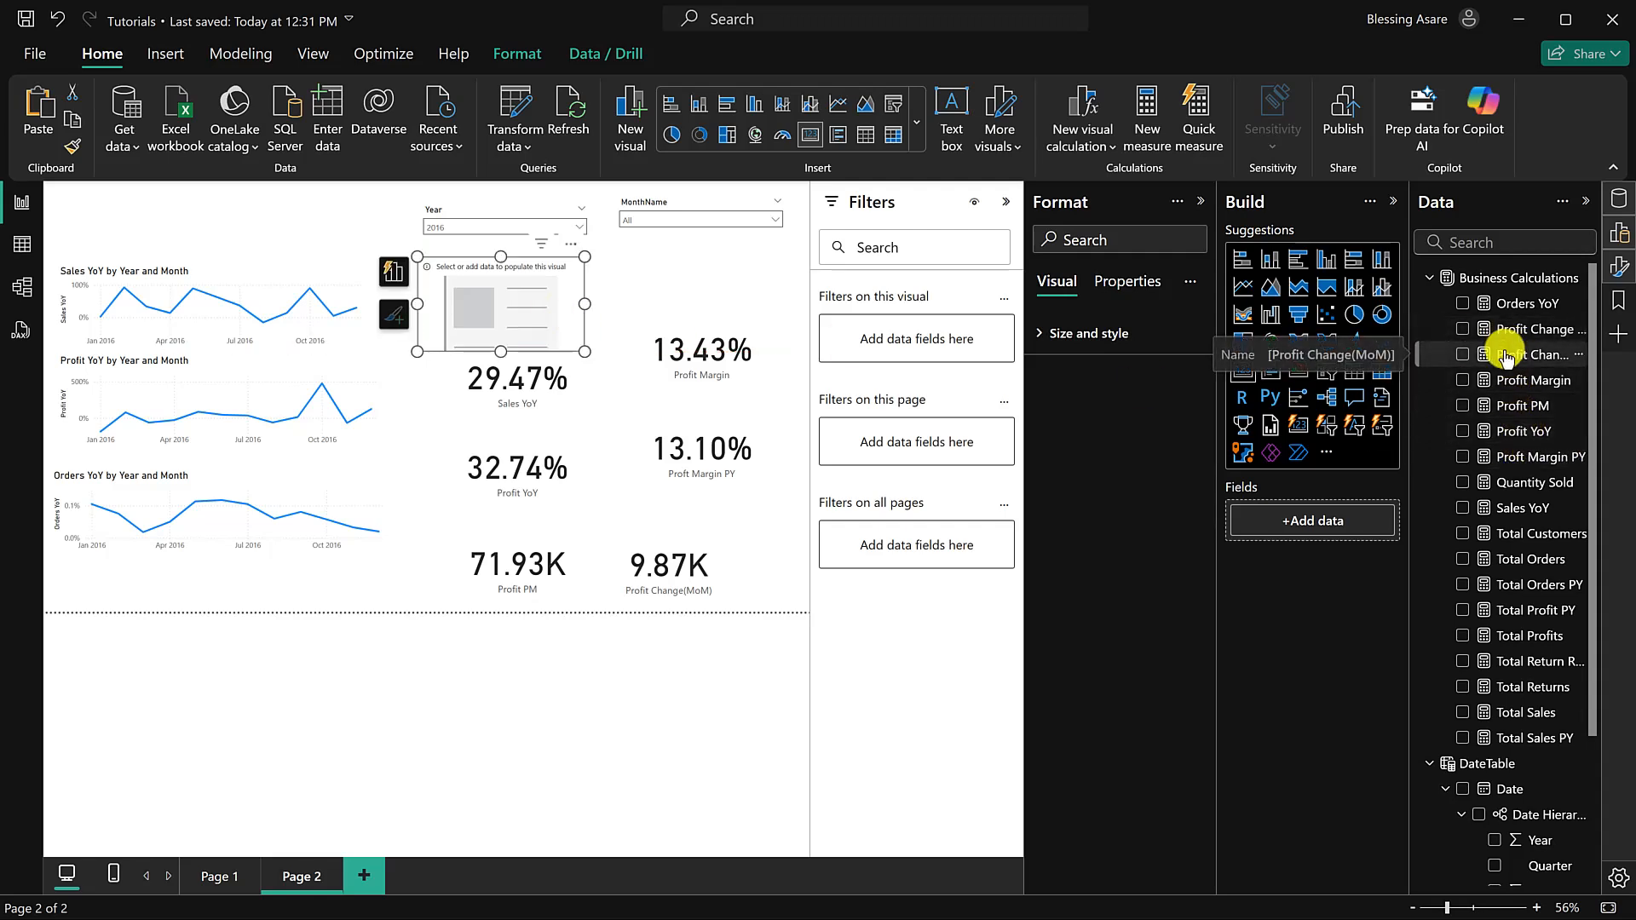
pyautogui.click(1448, 332)
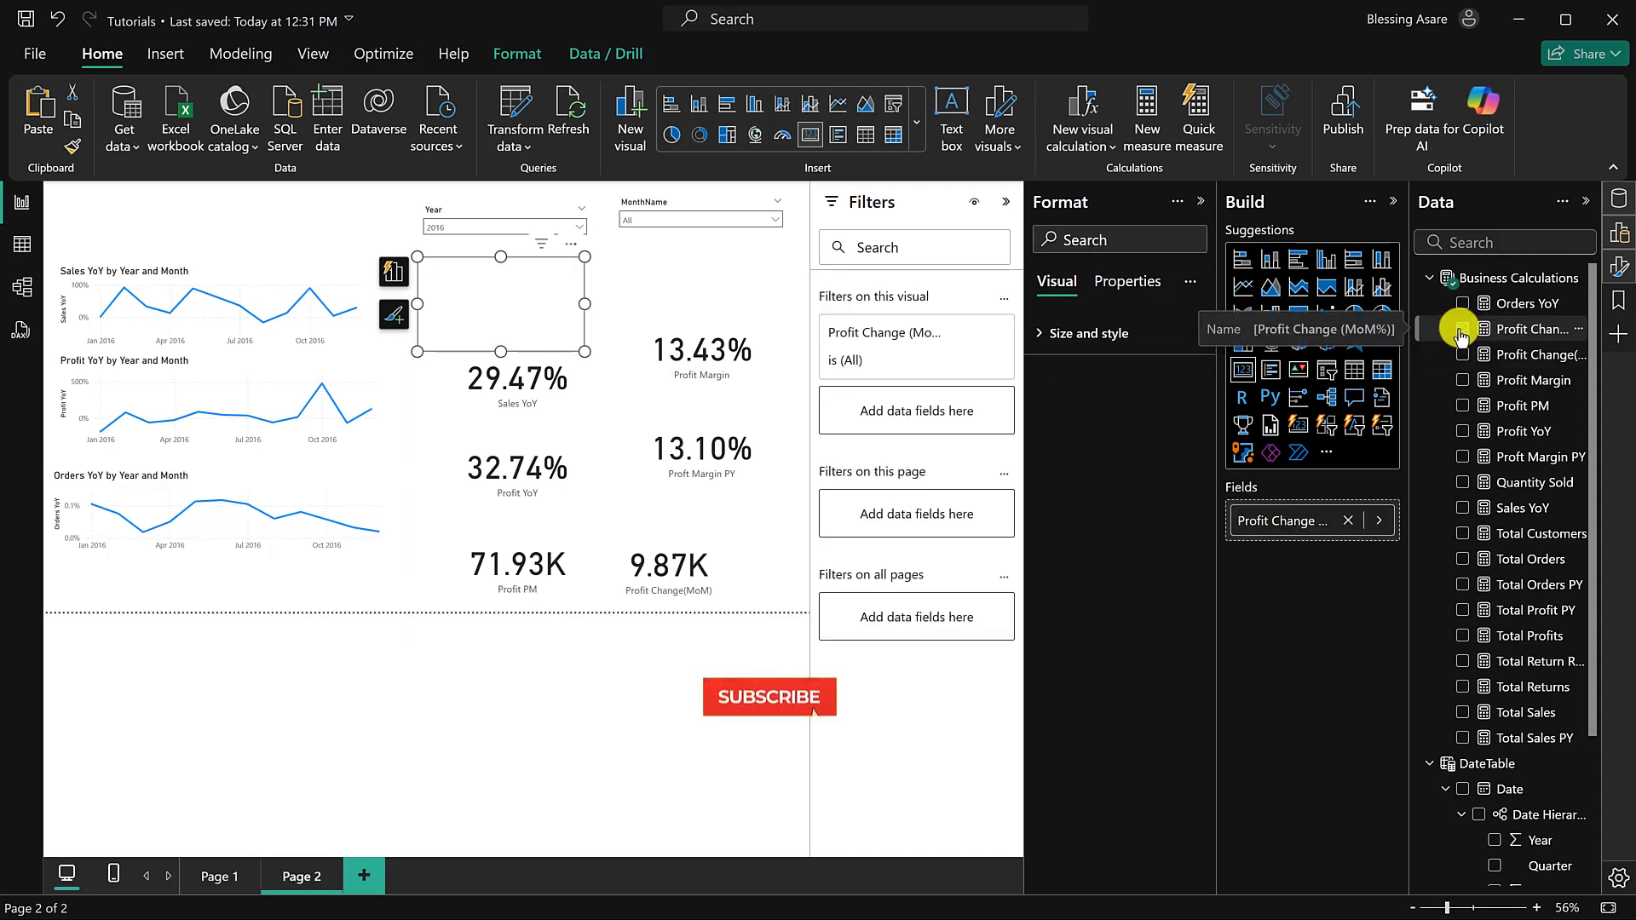
pyautogui.click(647, 271)
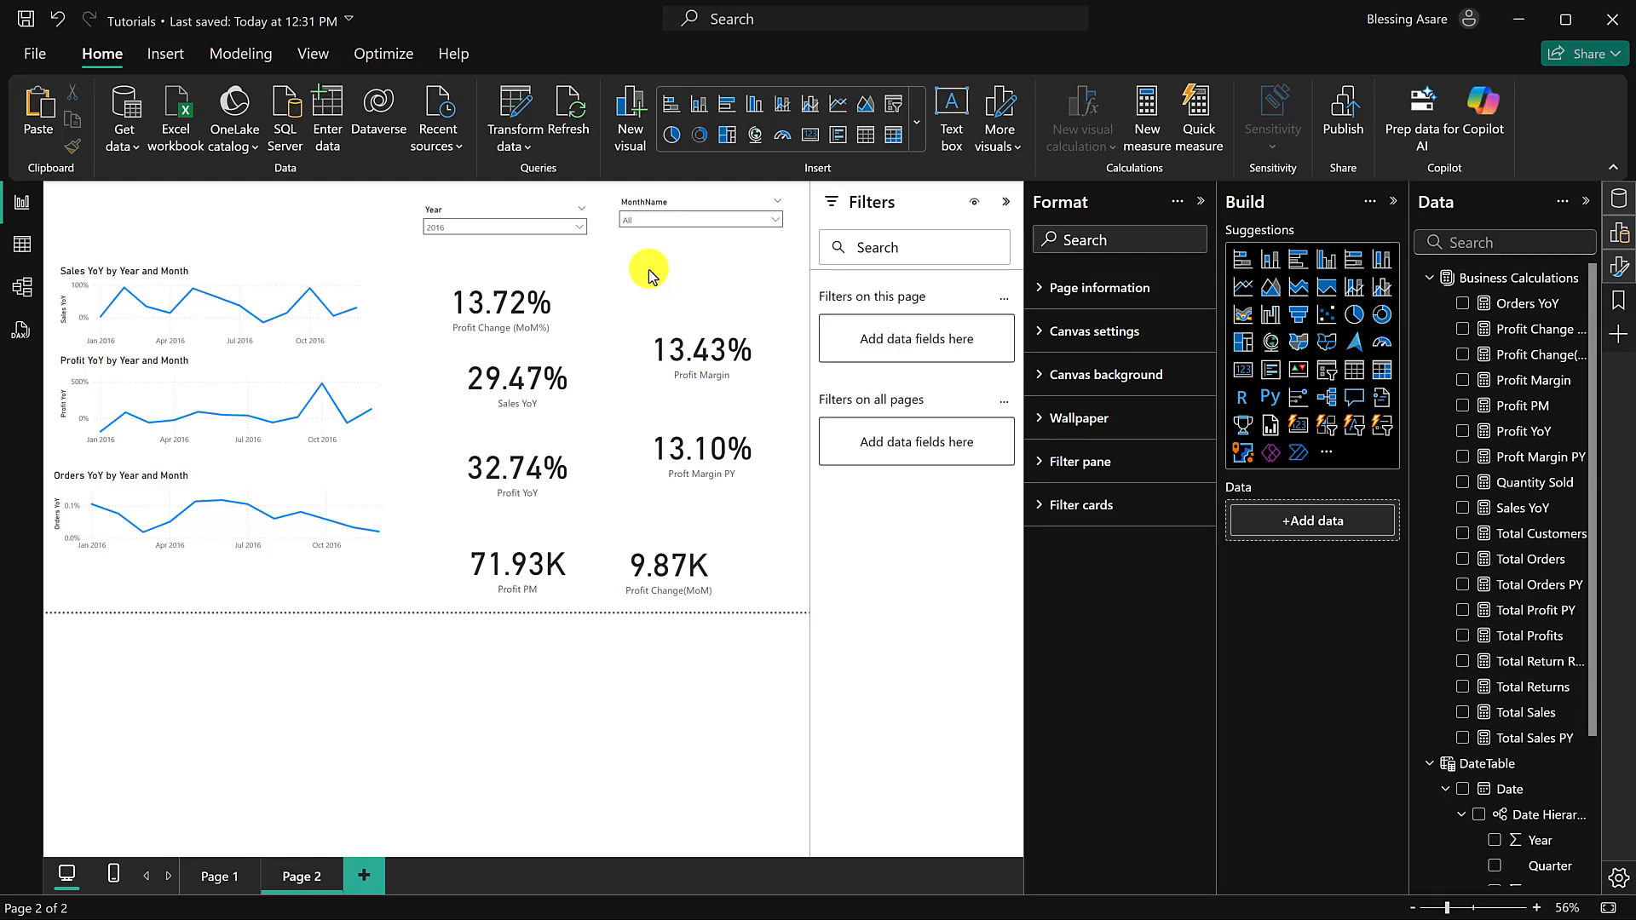
# Step: Switch to the Superstore - Copy report window, close the formula bar and go to the Profitability Analysis page
pyautogui.press('super')
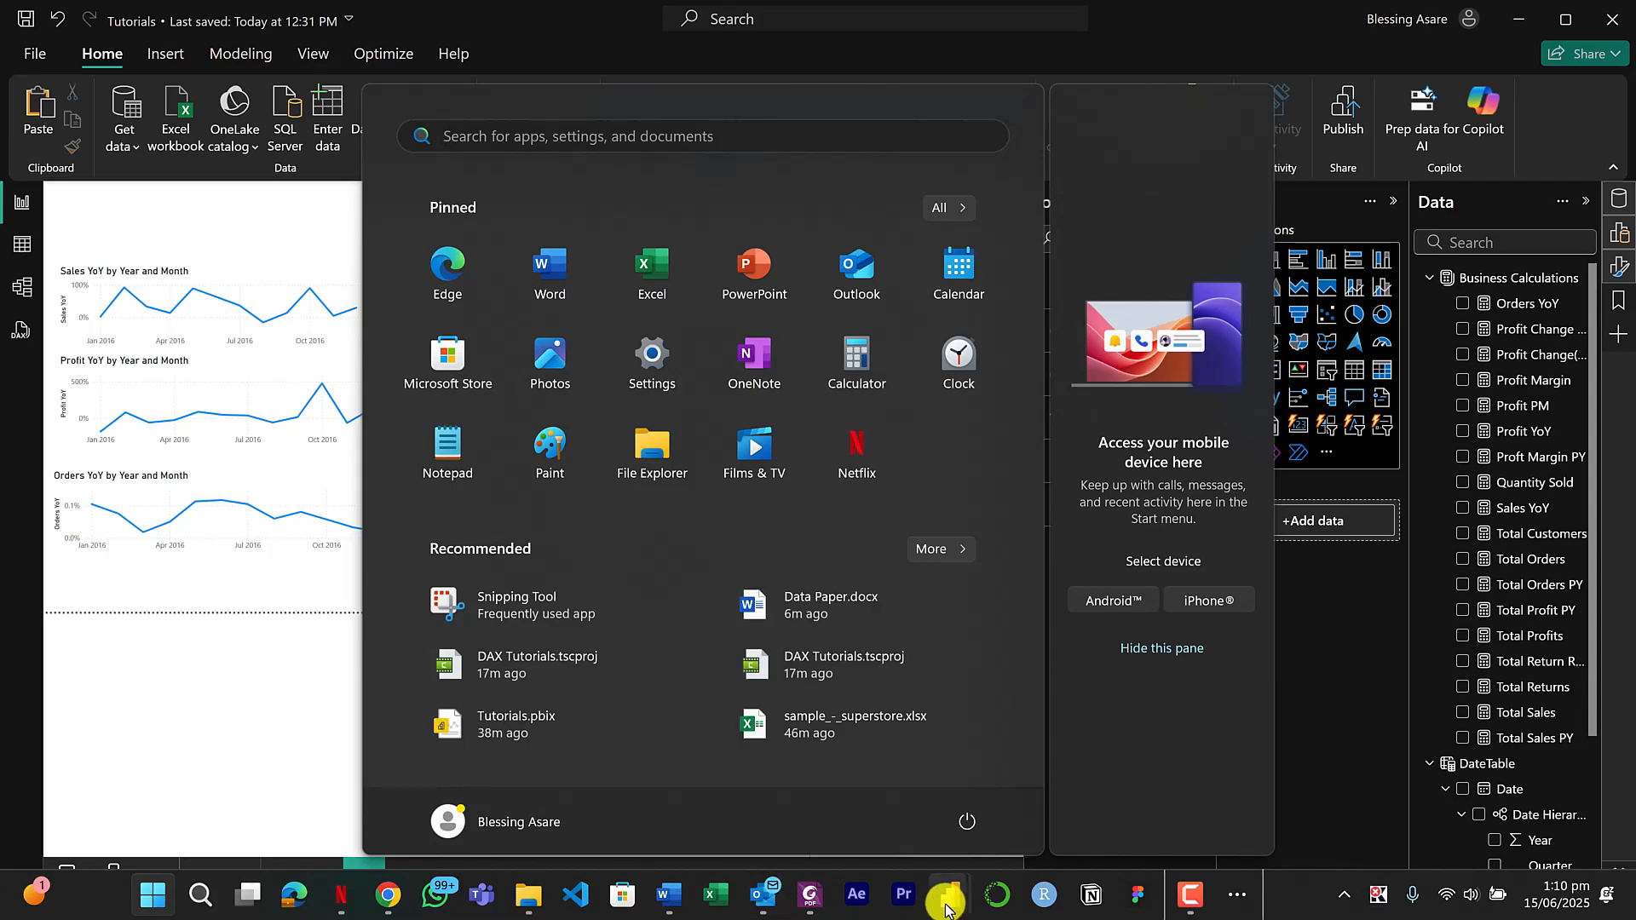
pyautogui.moveTo(943, 894)
pyautogui.click(861, 816)
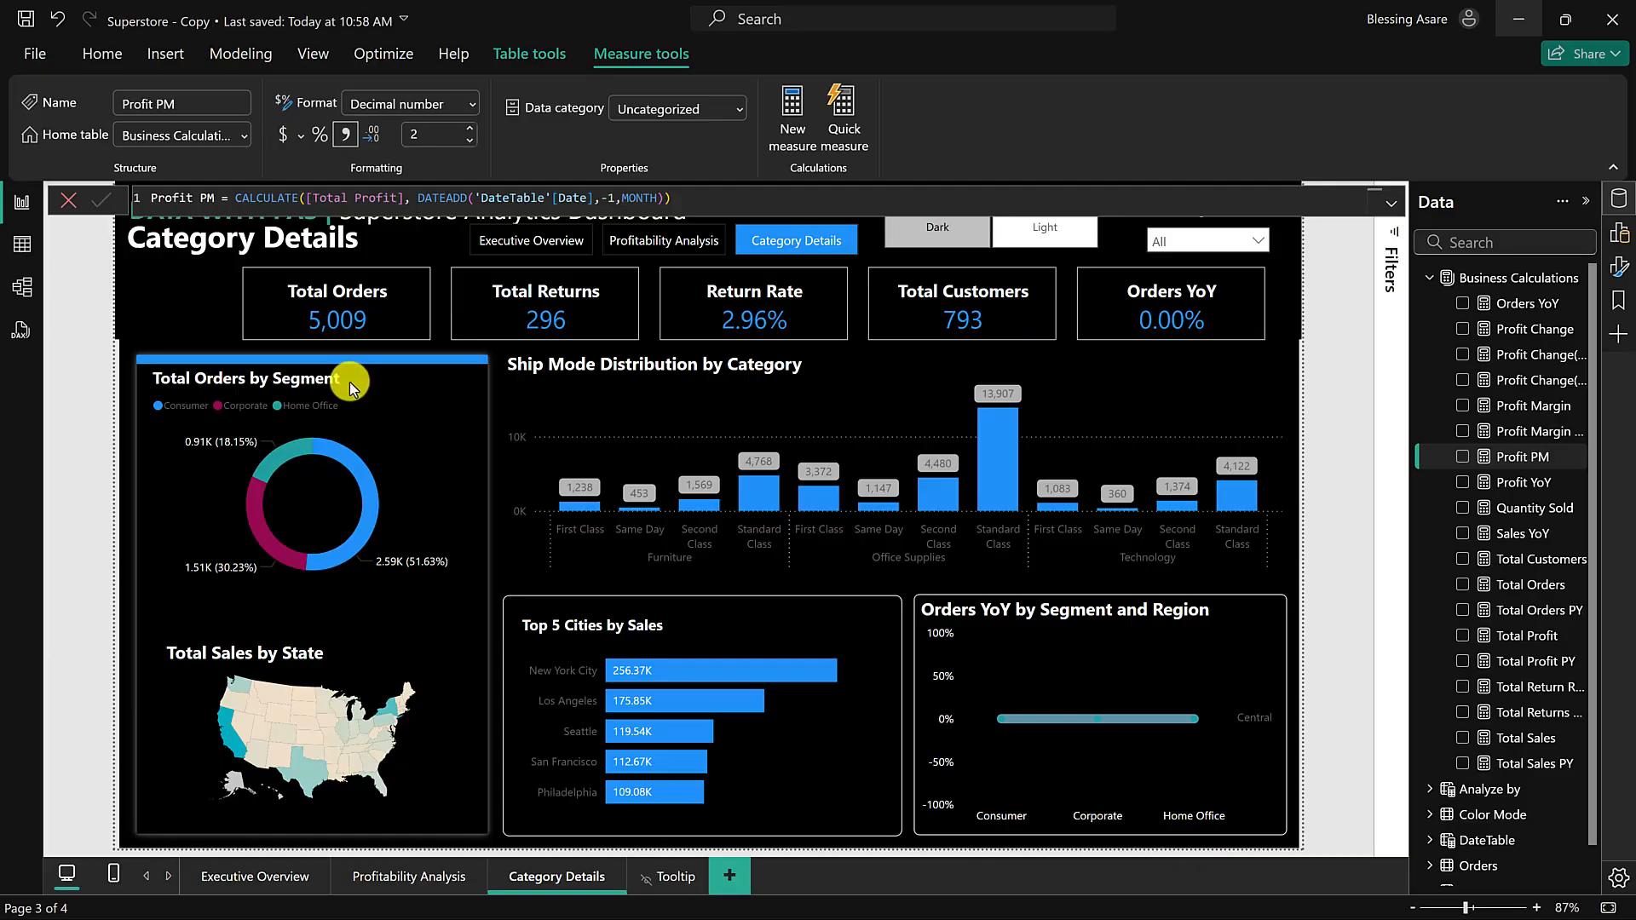
pyautogui.click(83, 205)
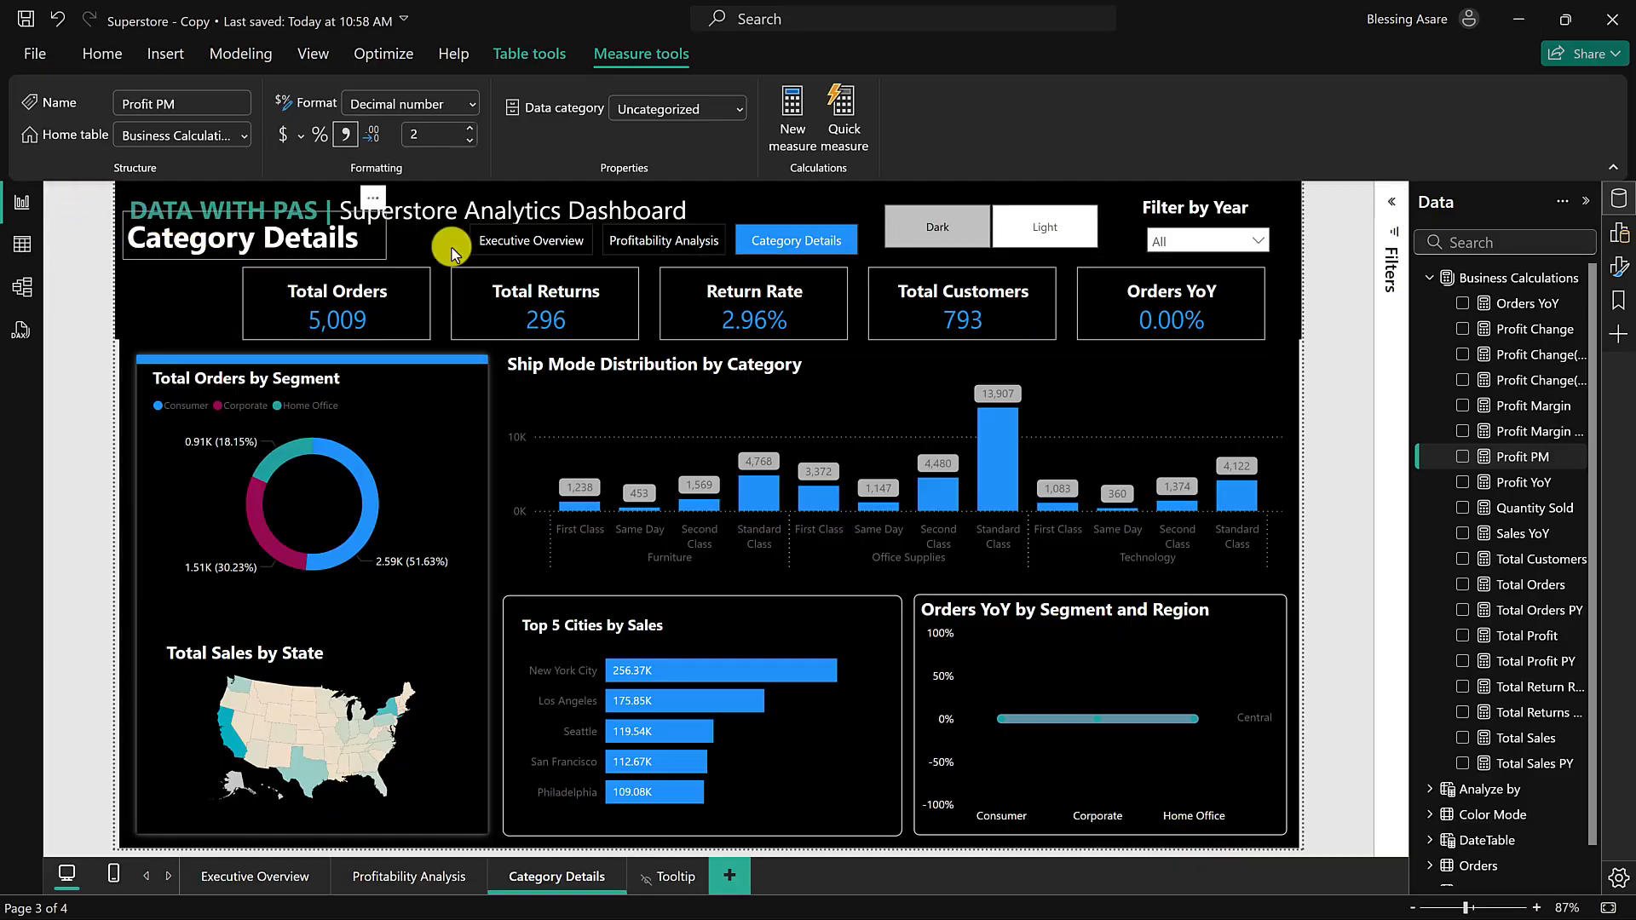
pyautogui.keyDown('ctrl'); pyautogui.click(662, 247); pyautogui.keyUp('ctrl')
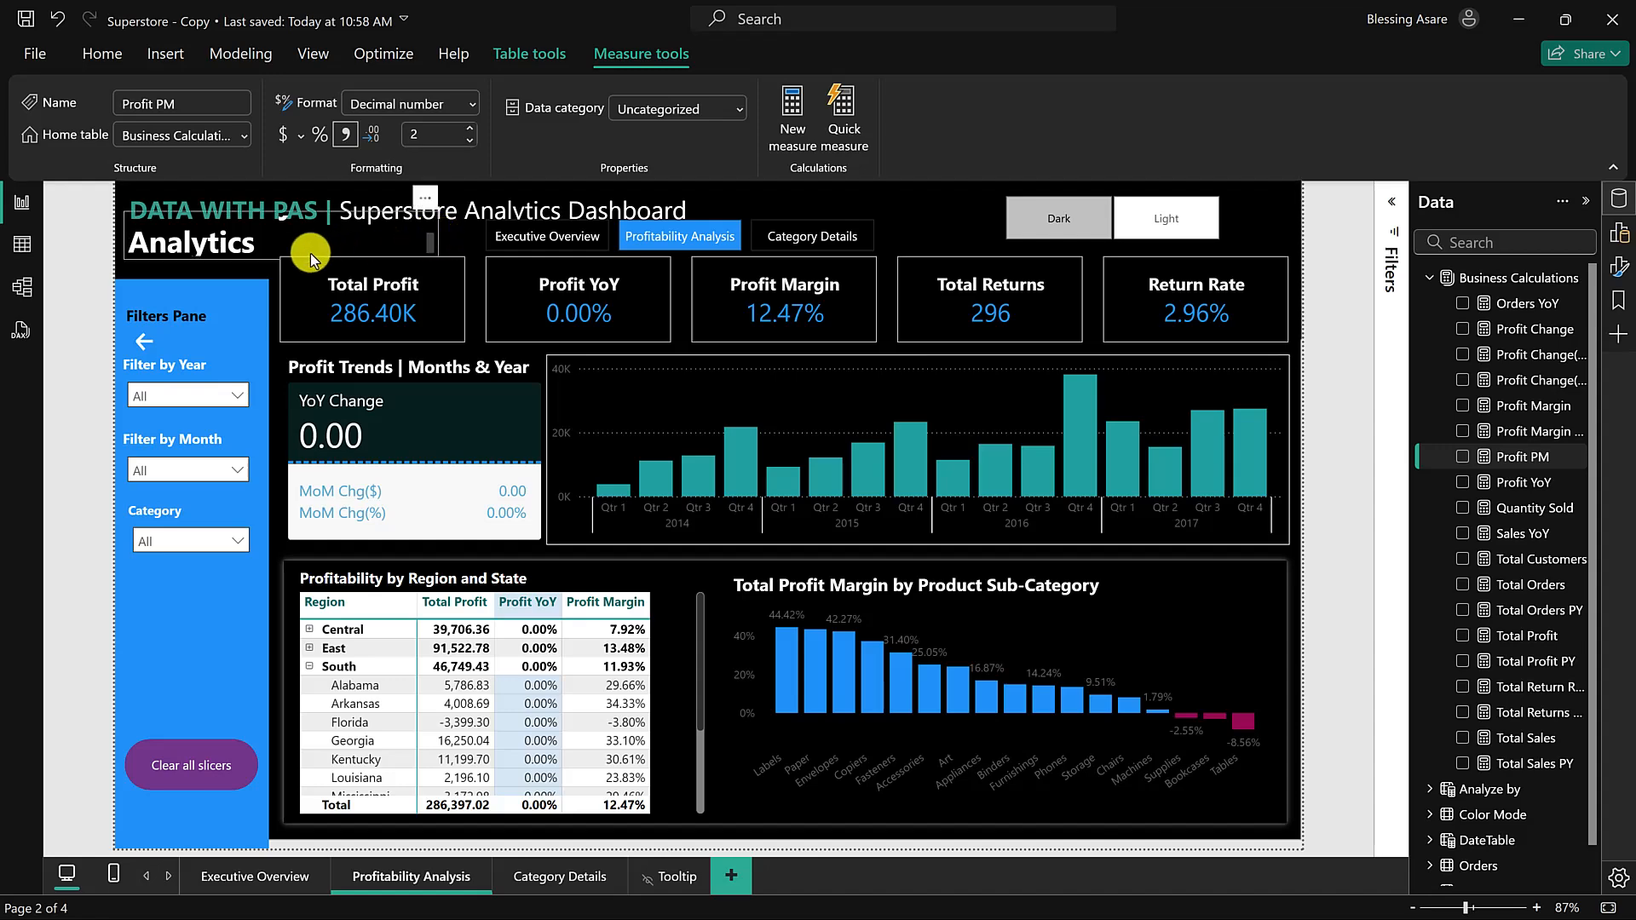
# Step: Widen the Profitability Analytics title text box so the whole heading fits on one line, and deselect it
pyautogui.click(248, 259)
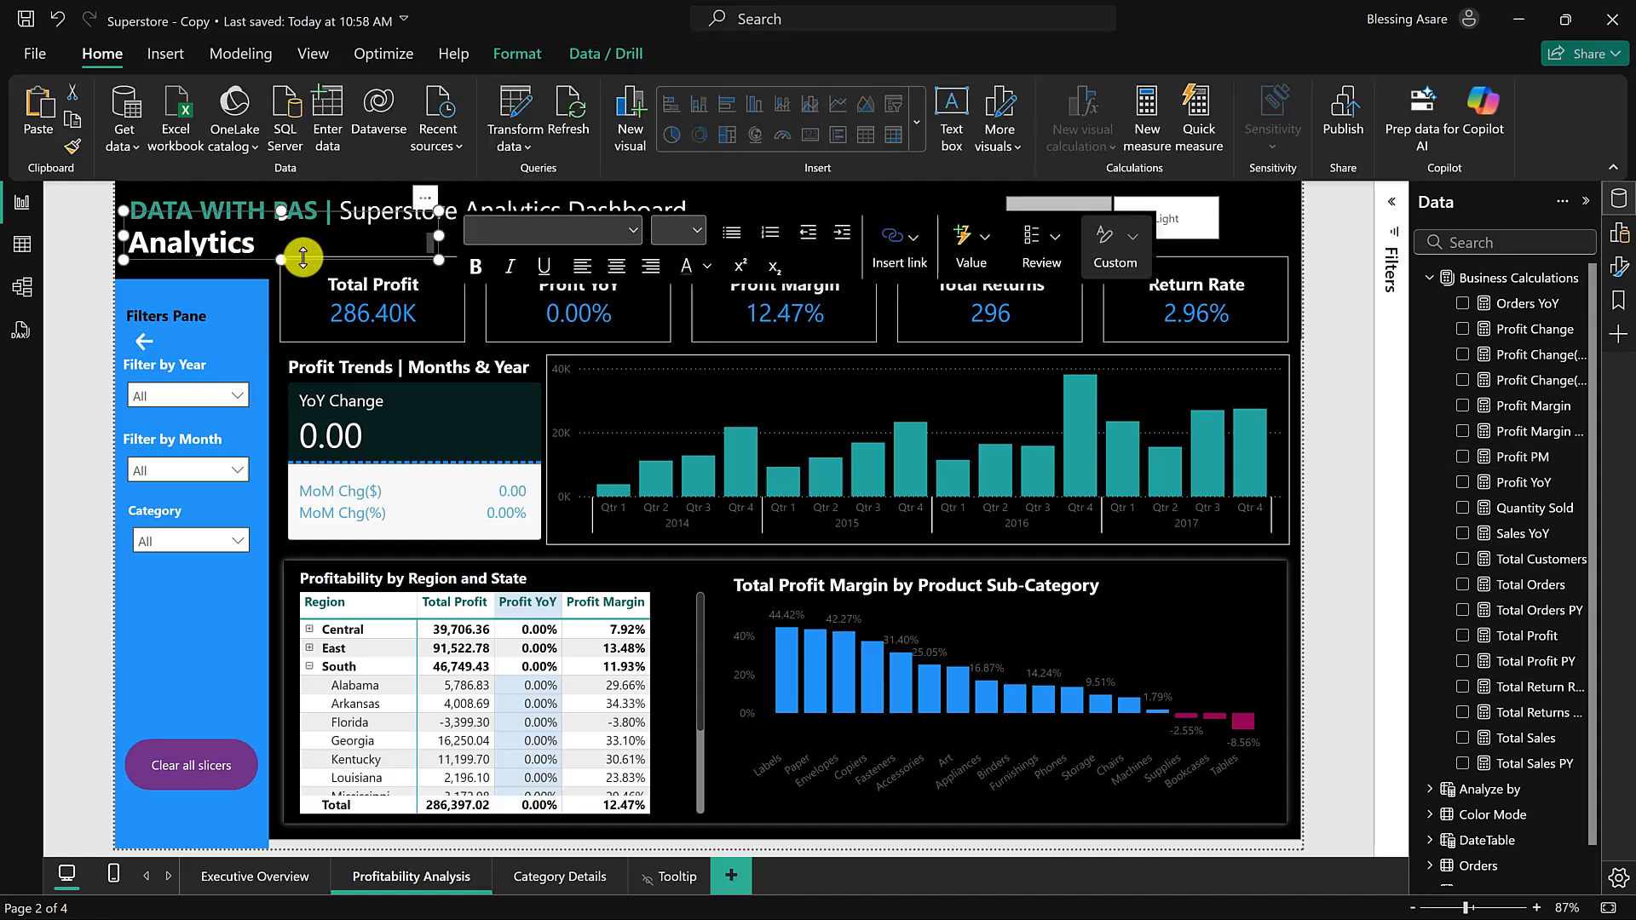
pyautogui.moveTo(438, 236); pyautogui.dragTo(480, 238)
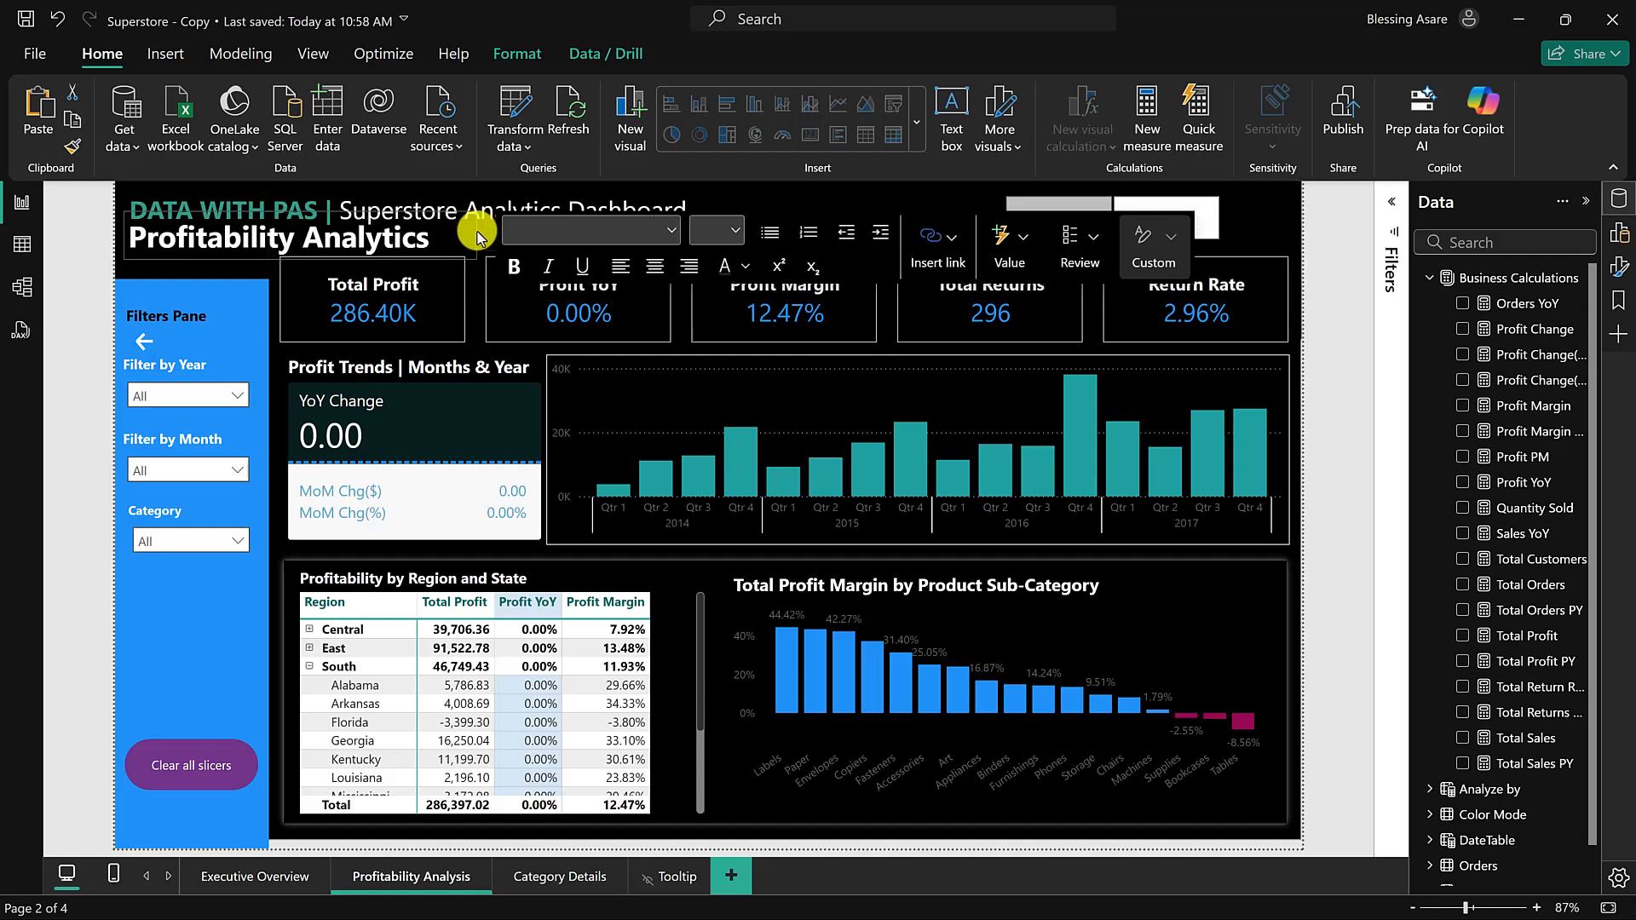
pyautogui.click(85, 416)
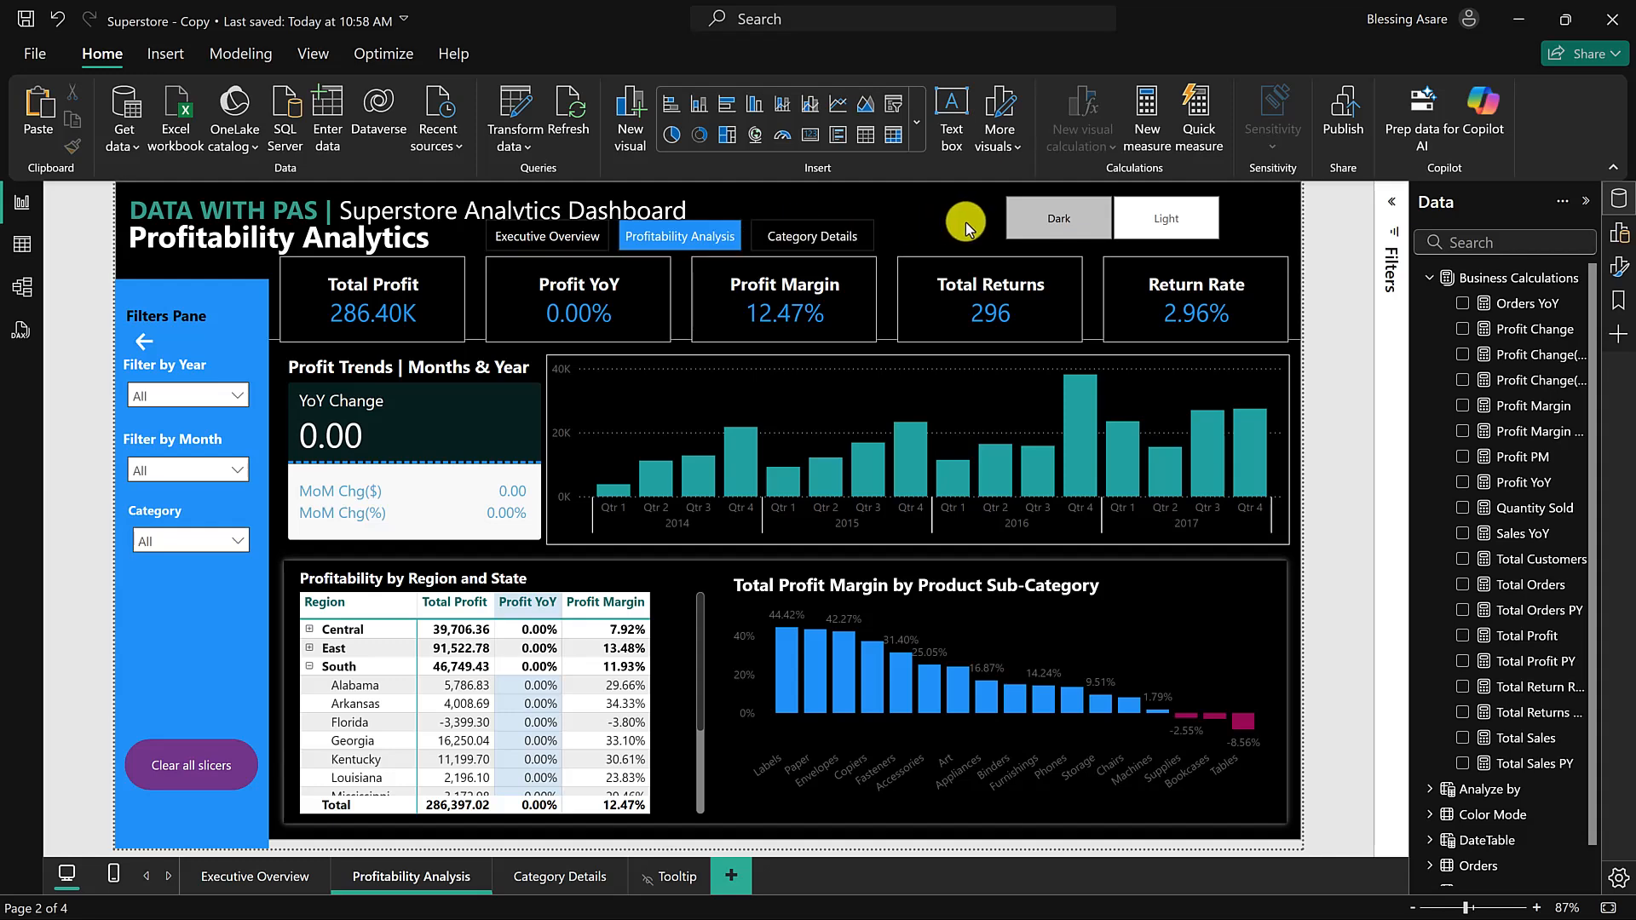
# Step: Preview the Light color mode on the Profitability Analysis page and return it to Dark
pyautogui.click(1160, 235)
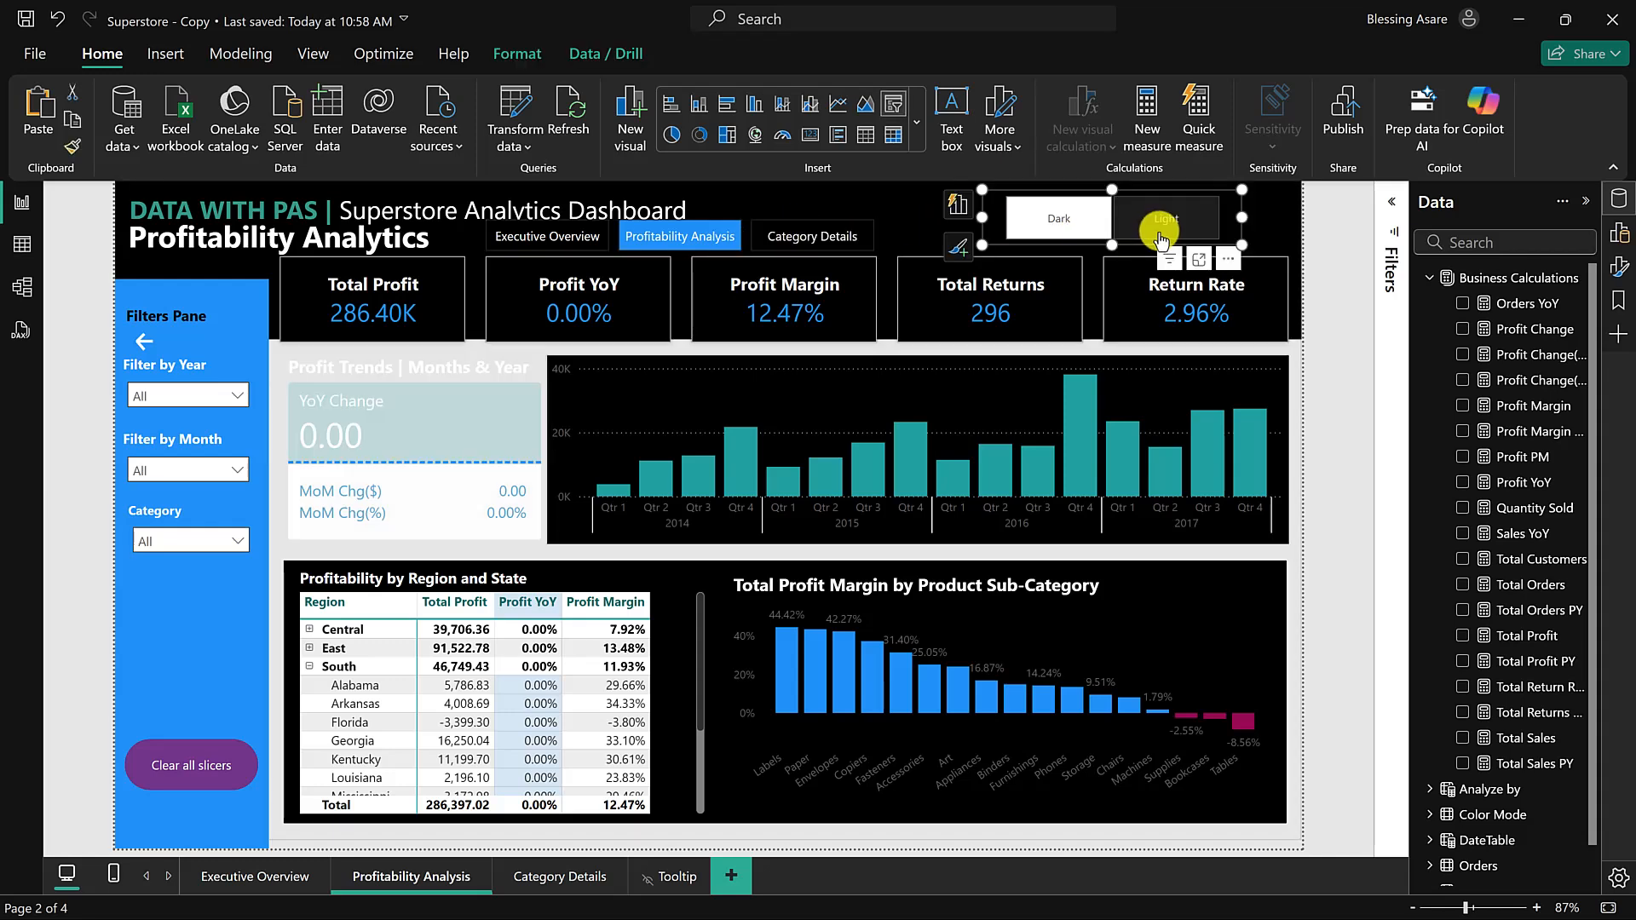
pyautogui.click(1061, 228)
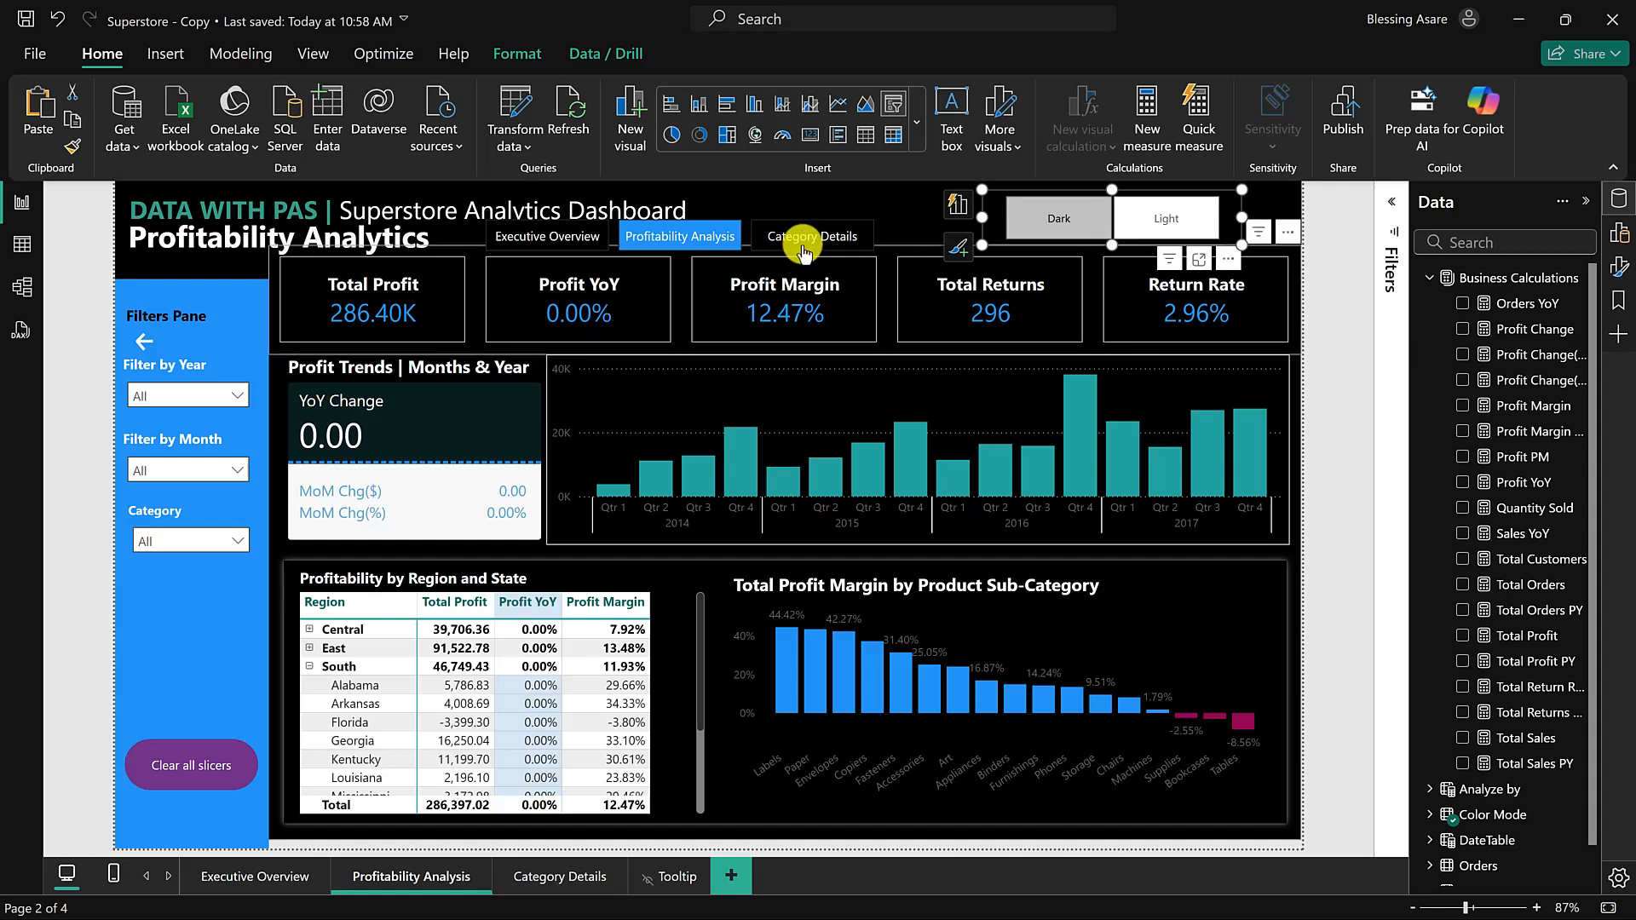
# Step: Go to the Category Details page, set its color mode to Light and view the tooltip of the Office Supplies Standard Class column
pyautogui.click(809, 245)
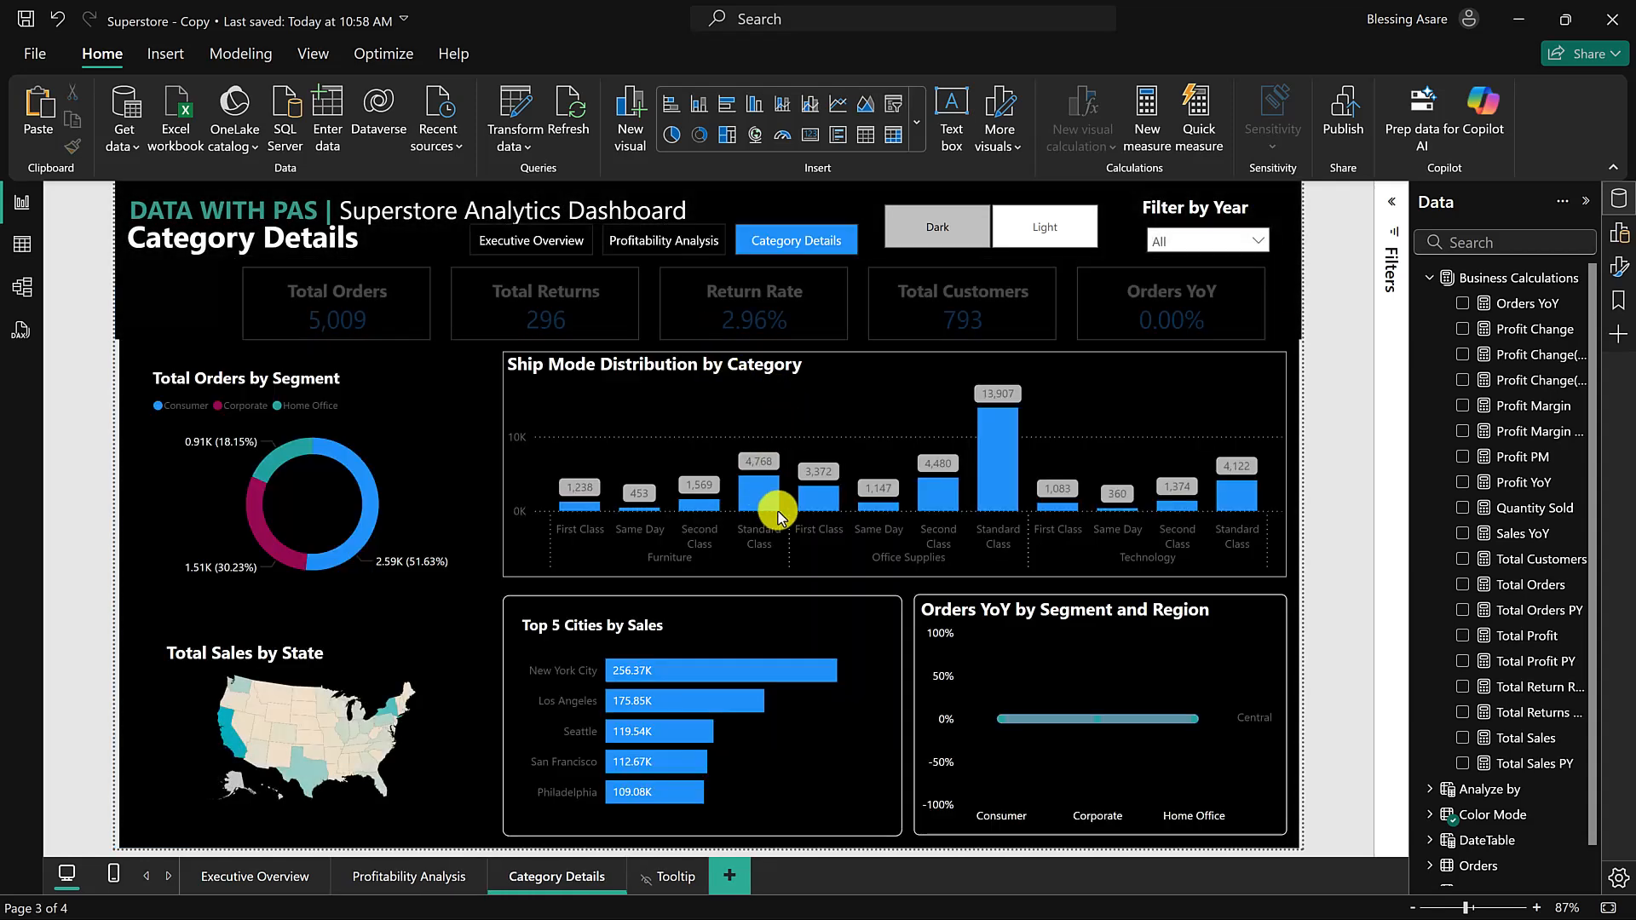
pyautogui.moveTo(767, 491)
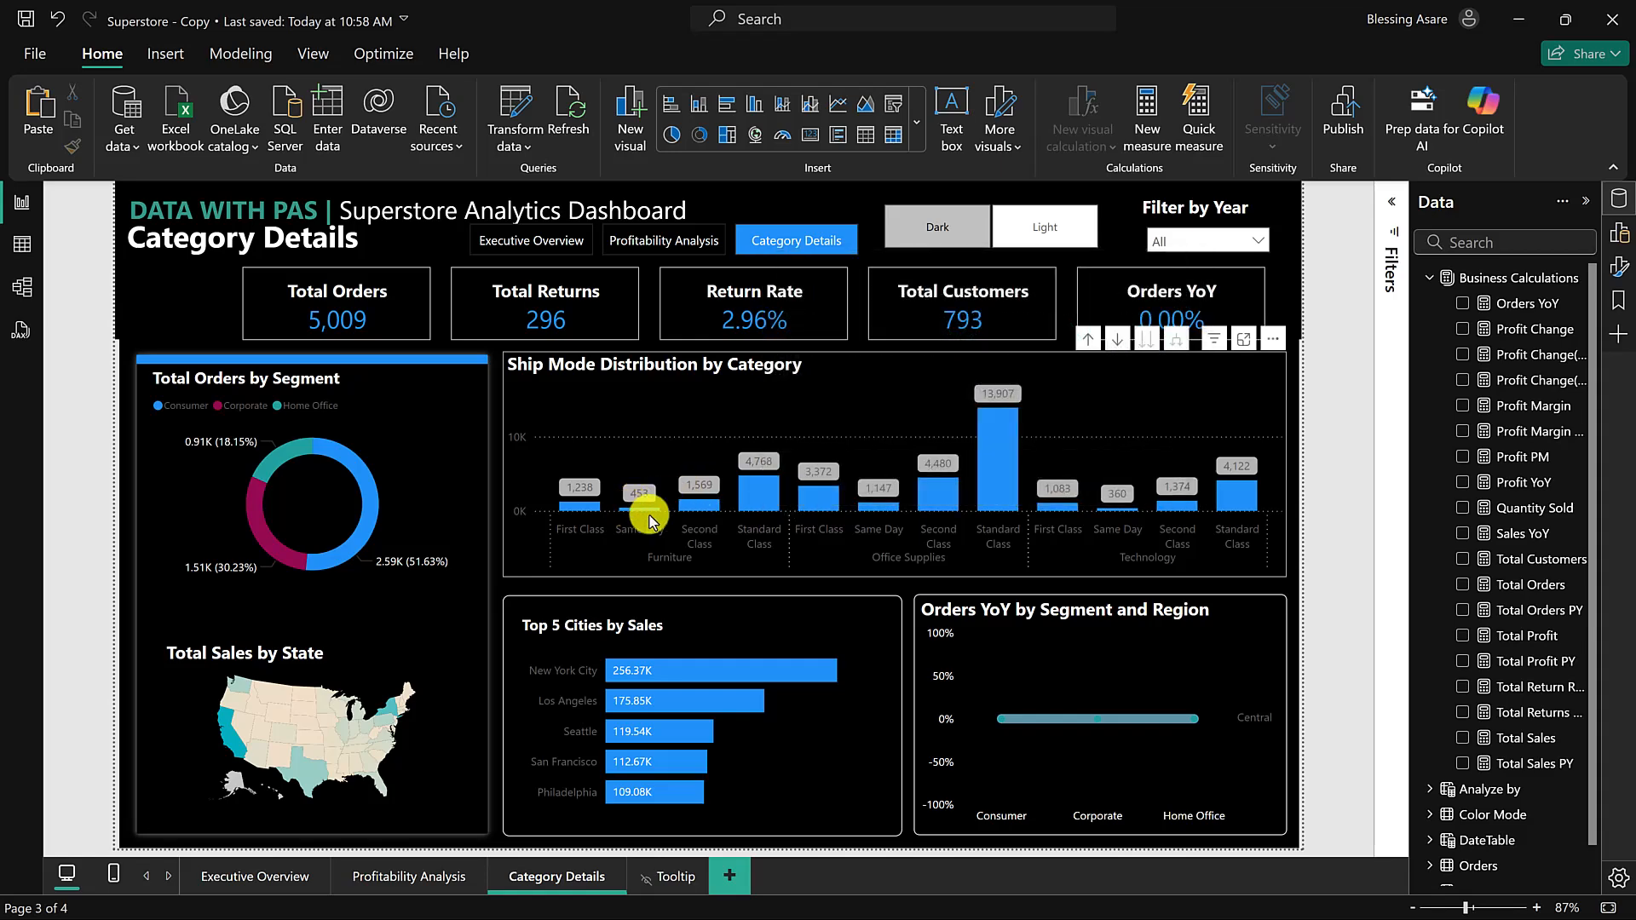
pyautogui.moveTo(1016, 468)
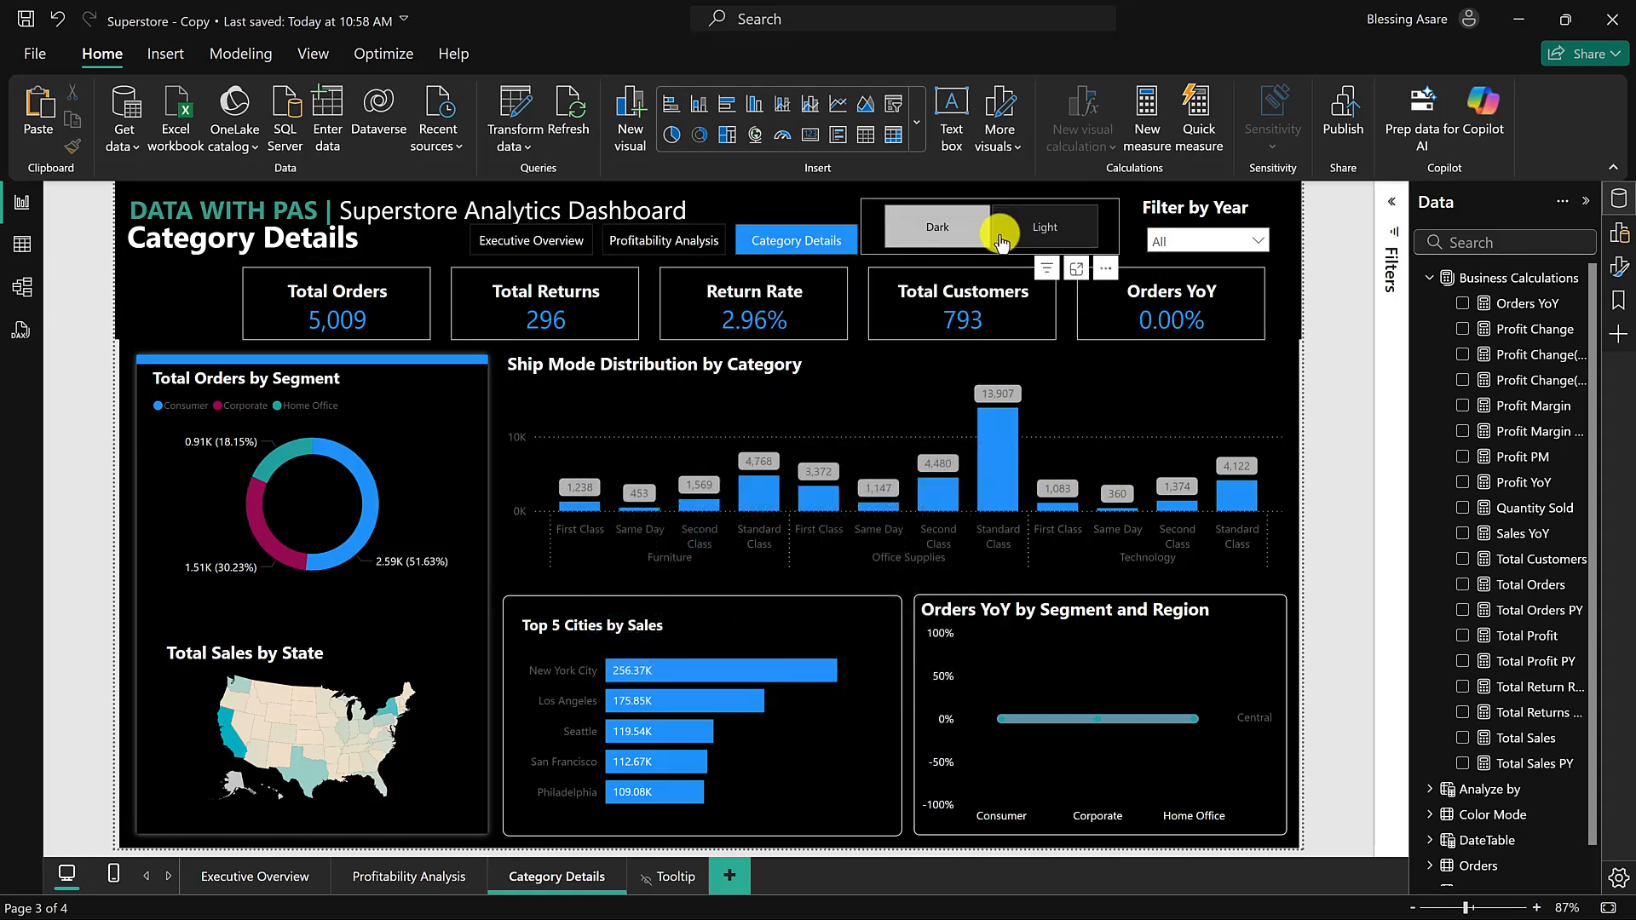
pyautogui.click(1001, 241)
pyautogui.moveTo(991, 450)
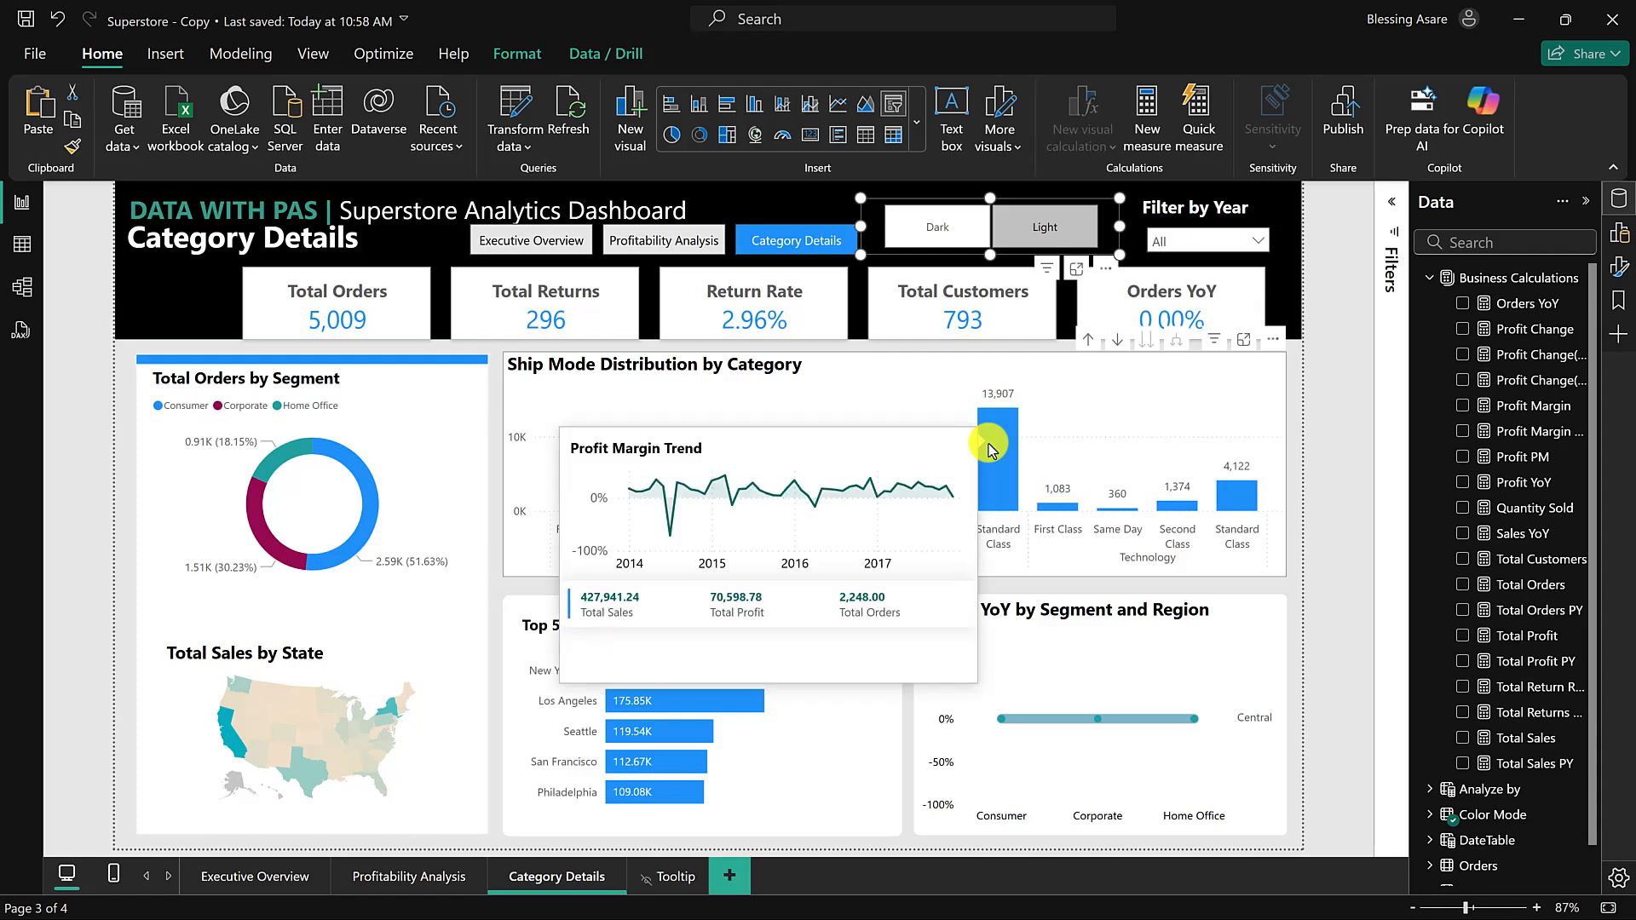